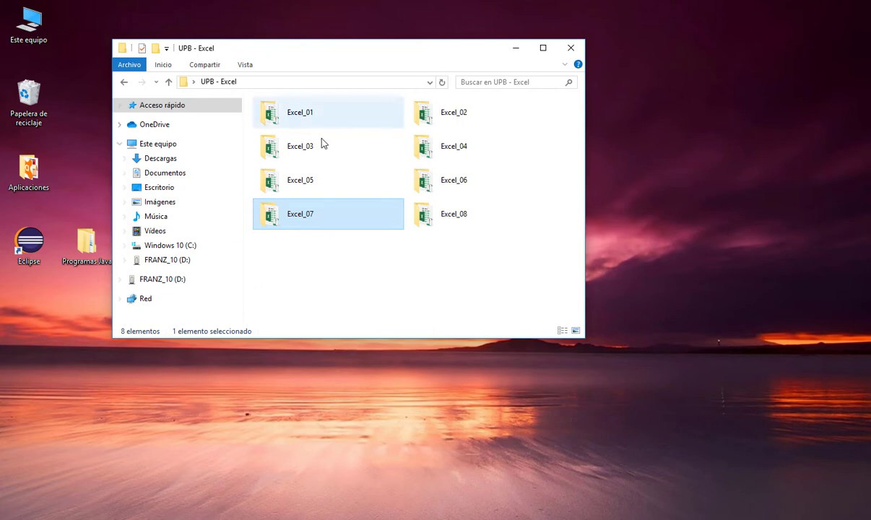
Step: Open the workbook 07_Practica_Funciones.xlsm from the Excel_07 folder and maximize its window
double_click(303, 226)
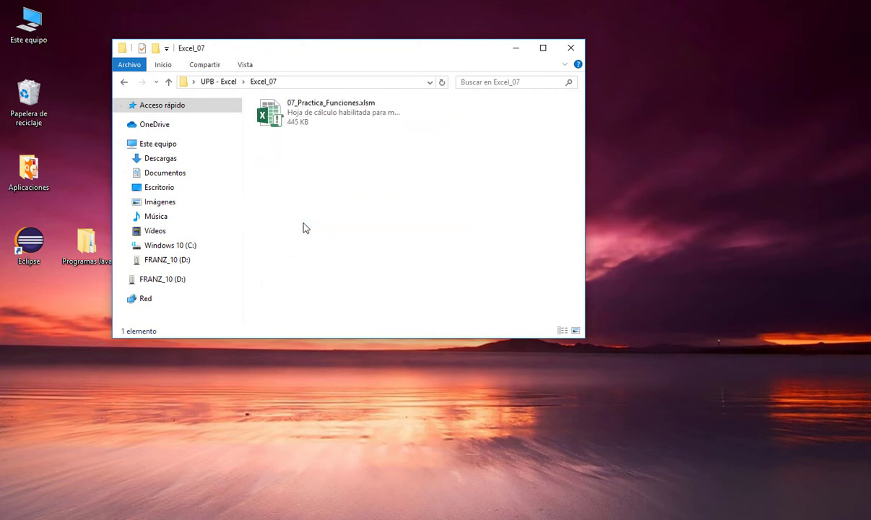
double_click(295, 124)
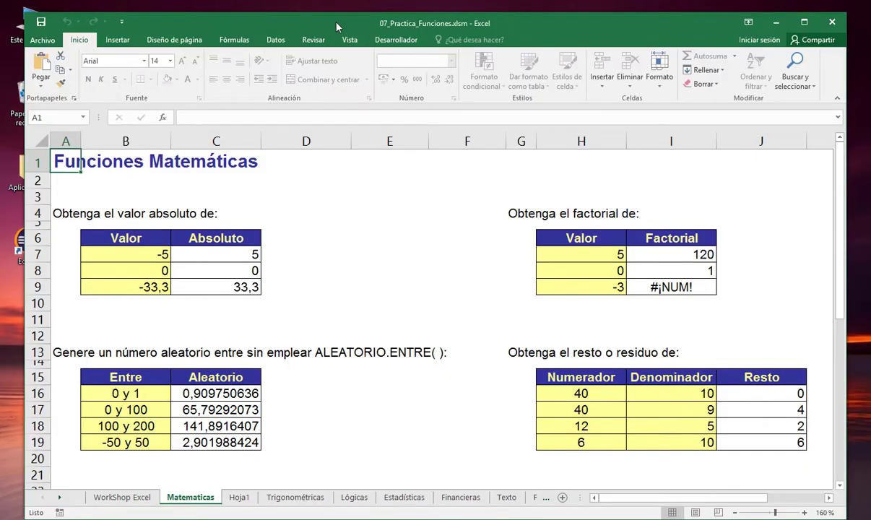
double_click(316, 20)
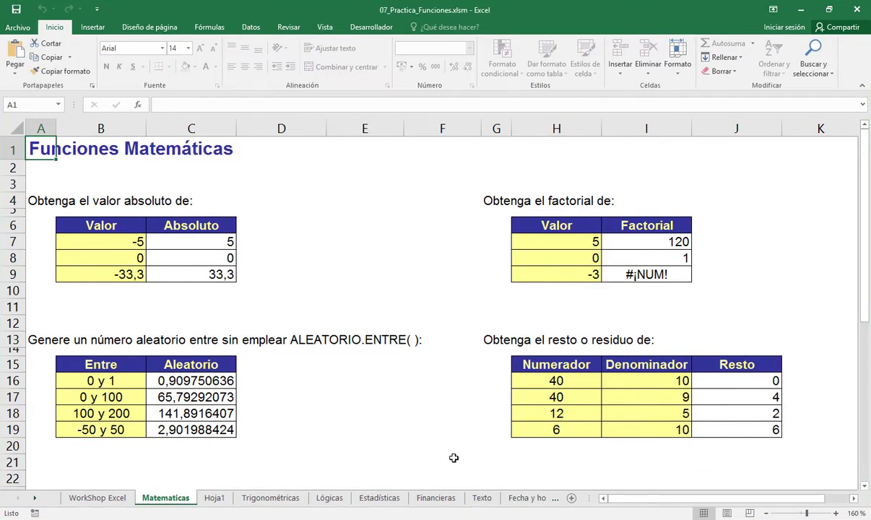
Step: Go to the Texto worksheet and highlight the pending text exercises in B8:B14
click(482, 498)
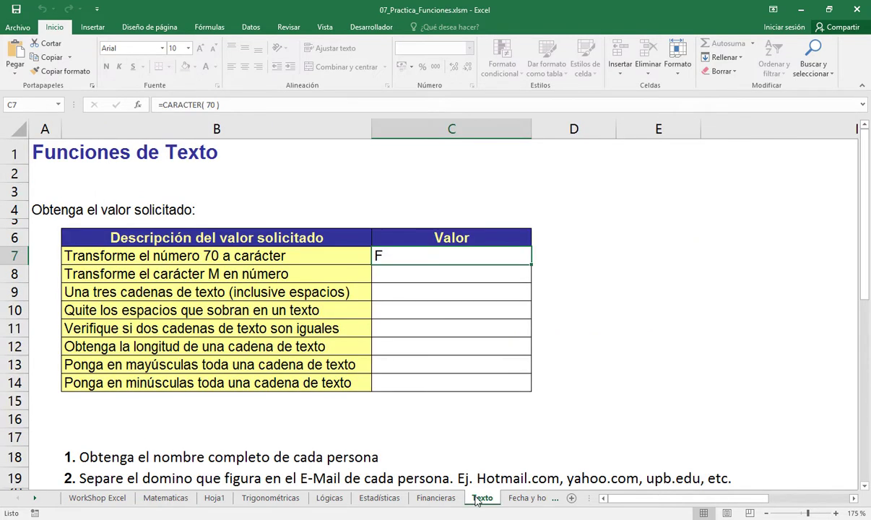
click(33, 498)
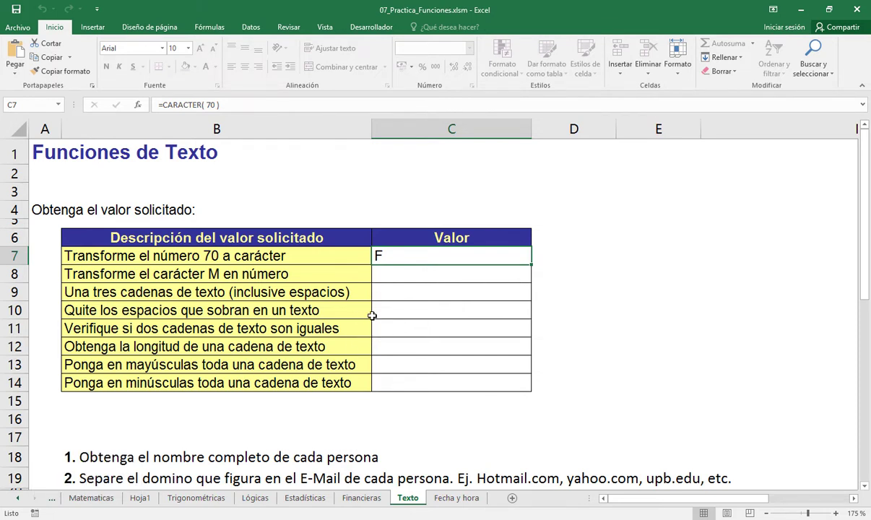
click(333, 274)
drag(333, 274, 320, 383)
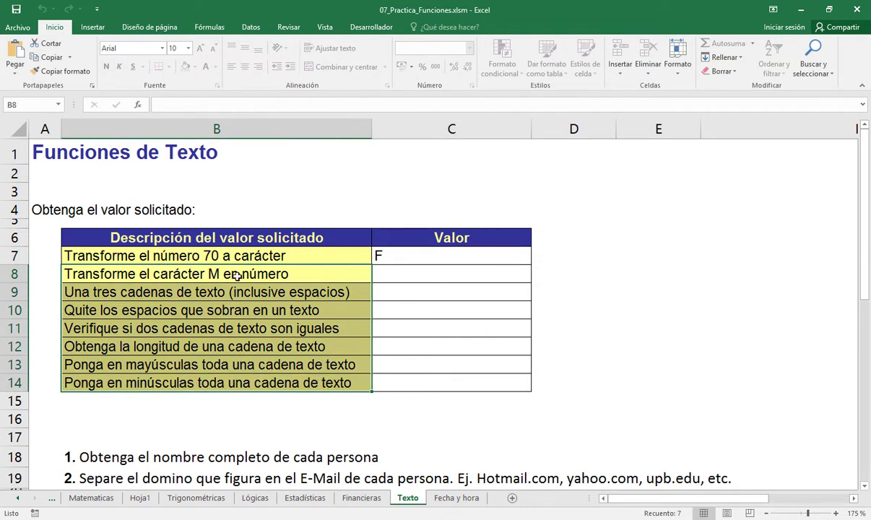
Step: For cell C8, browse the Texto category of the Insert Function dialog and select the CODIGO function
click(390, 274)
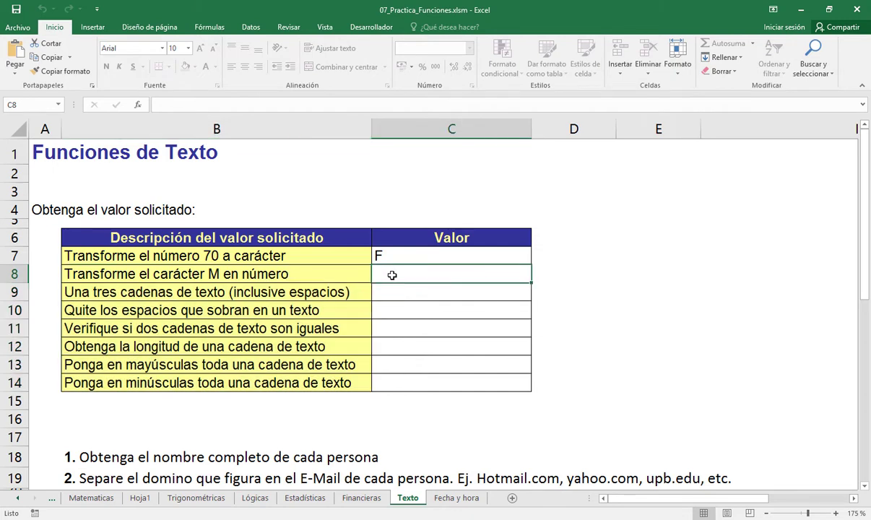
click(213, 30)
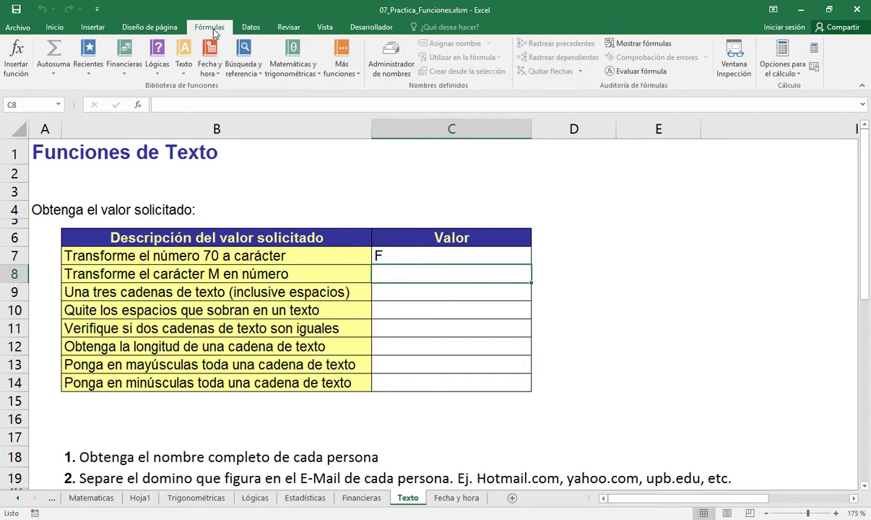
click(16, 66)
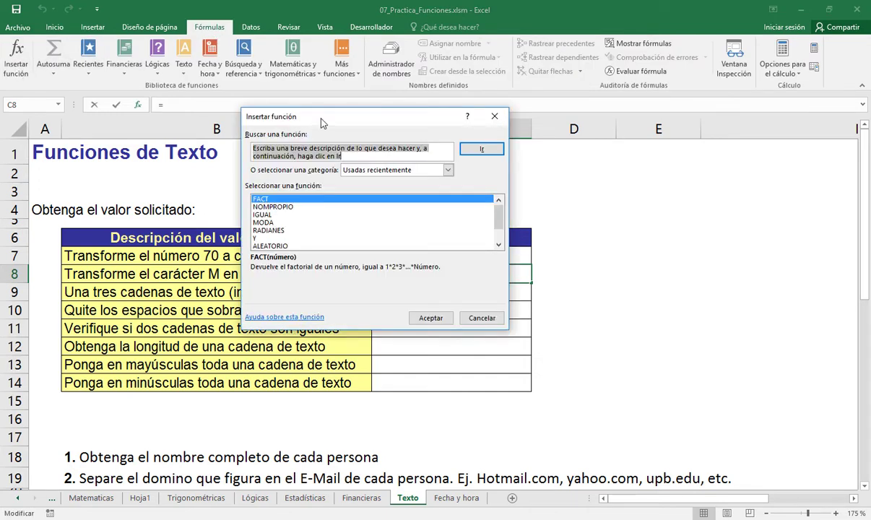
drag(325, 124, 506, 171)
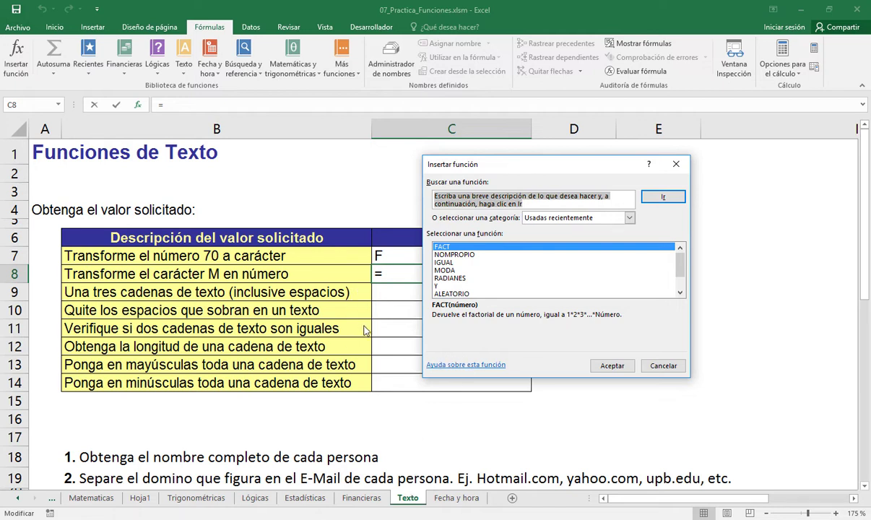
click(560, 218)
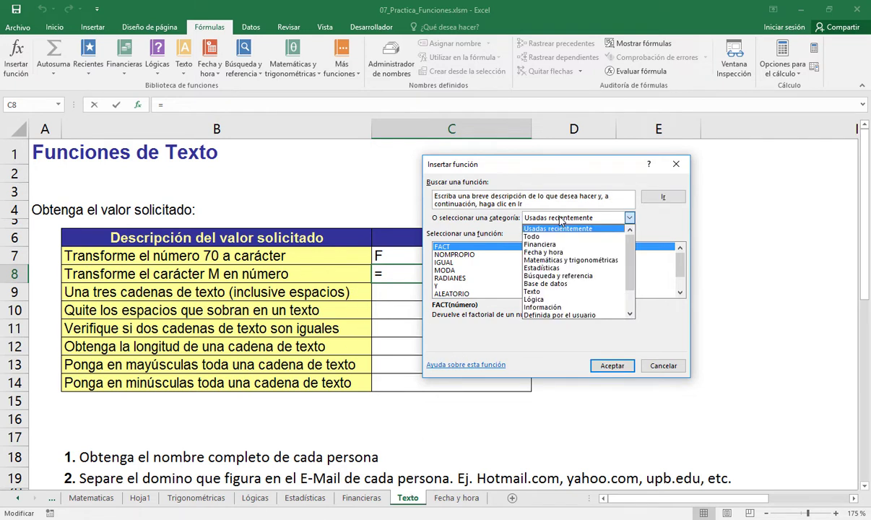
click(540, 292)
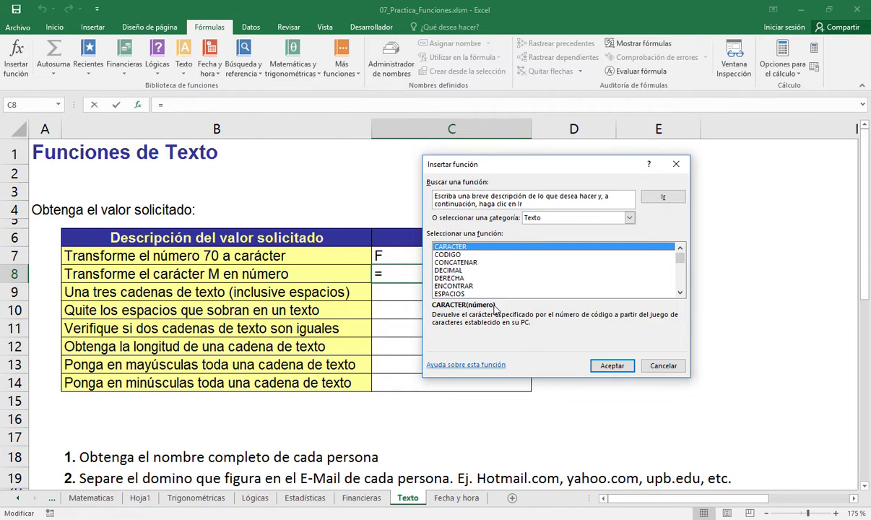
click(459, 254)
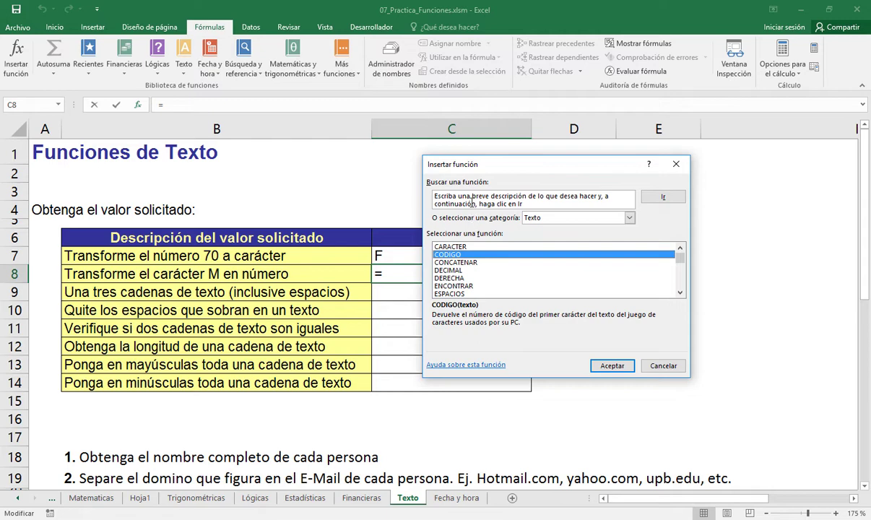
drag(475, 172, 442, 173)
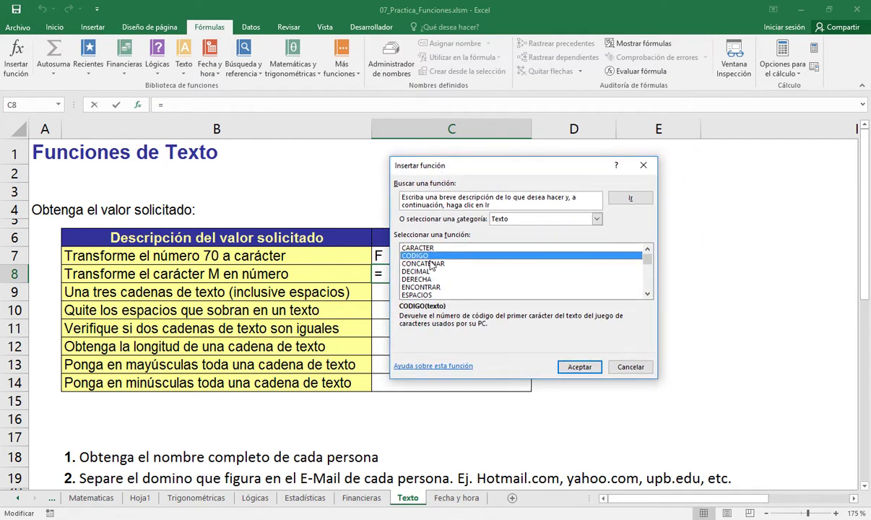
Step: Open the help article on the CODIGO function and read its syntax and the description of the texto argument
click(412, 369)
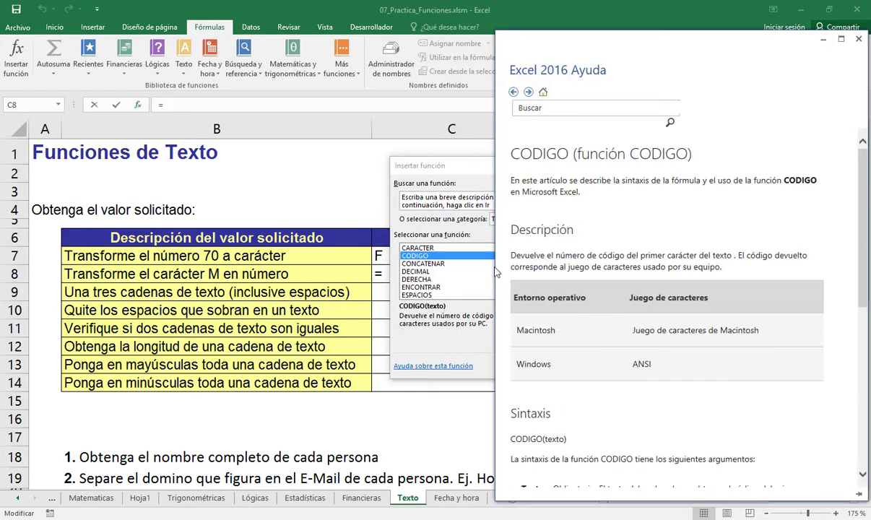
drag(495, 272, 567, 273)
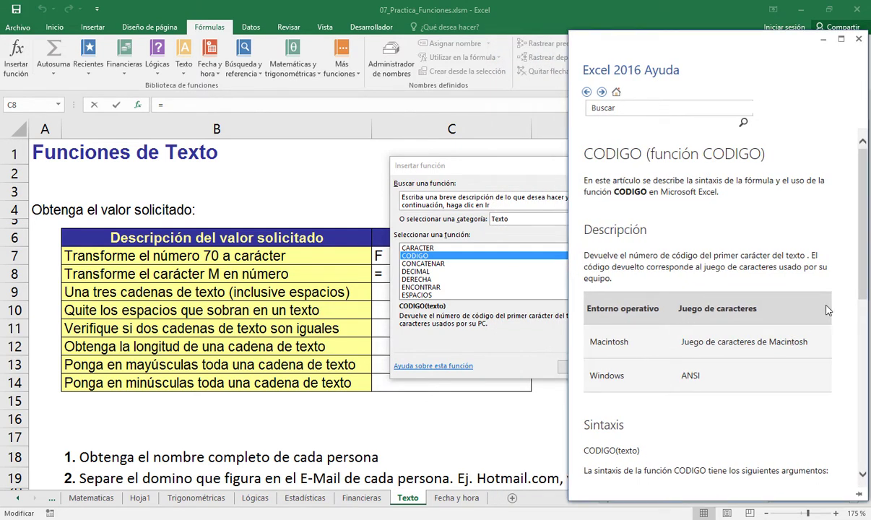
drag(865, 296, 868, 384)
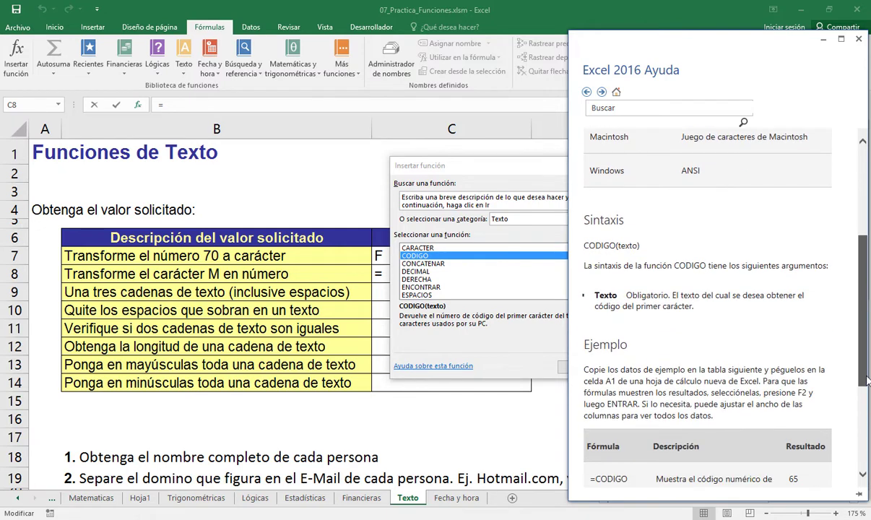
double_click(632, 245)
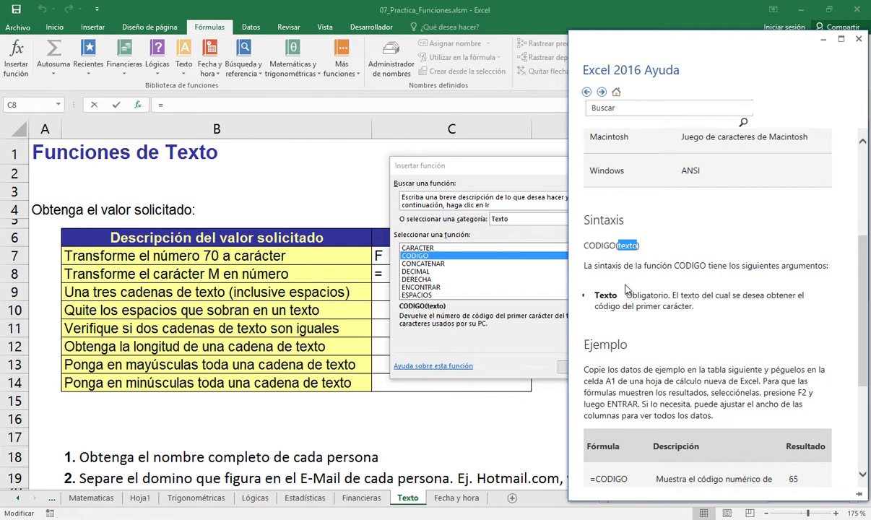
drag(595, 292, 697, 306)
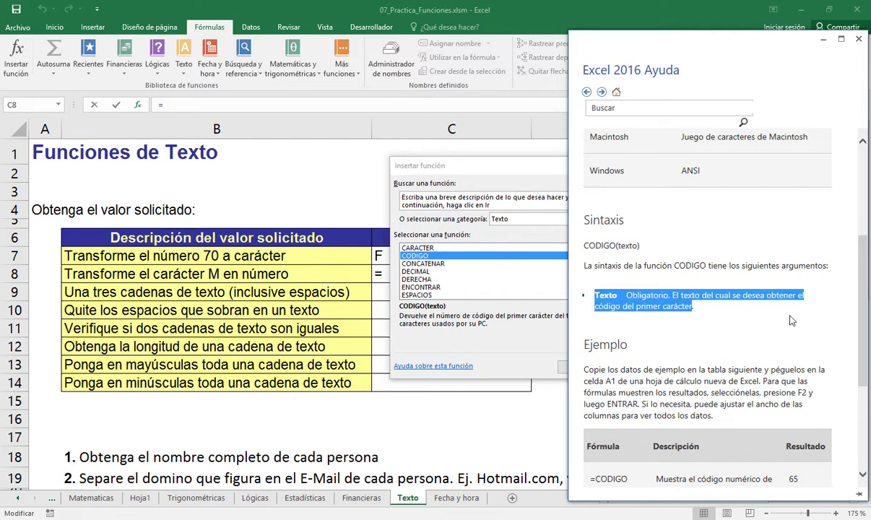
click(650, 290)
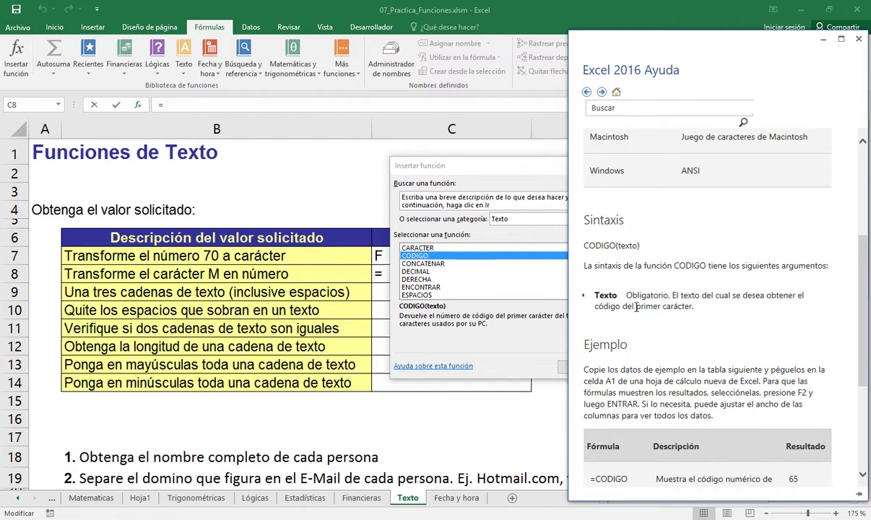
drag(595, 306, 692, 307)
scroll(867, 381, down, 1)
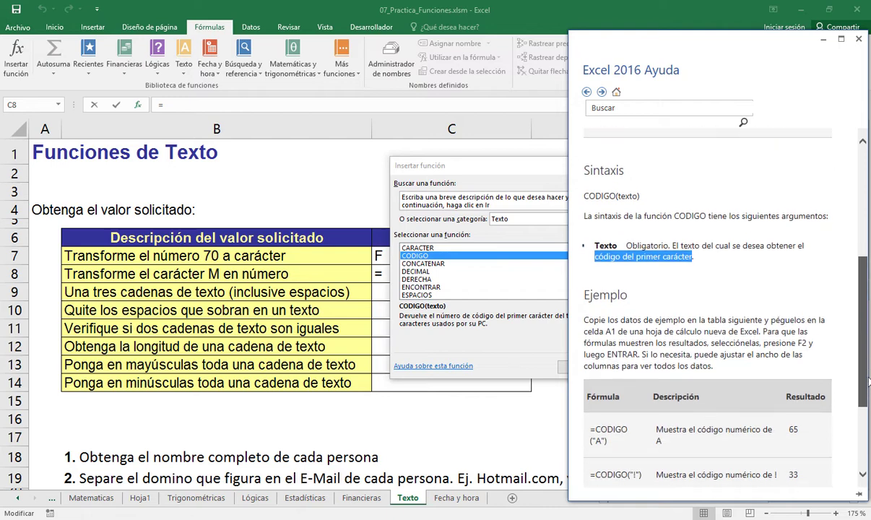
Step: Examine the CODIGO("A") example and its result in the help article, then close the help and cancel the function insertion
drag(869, 382, 867, 419)
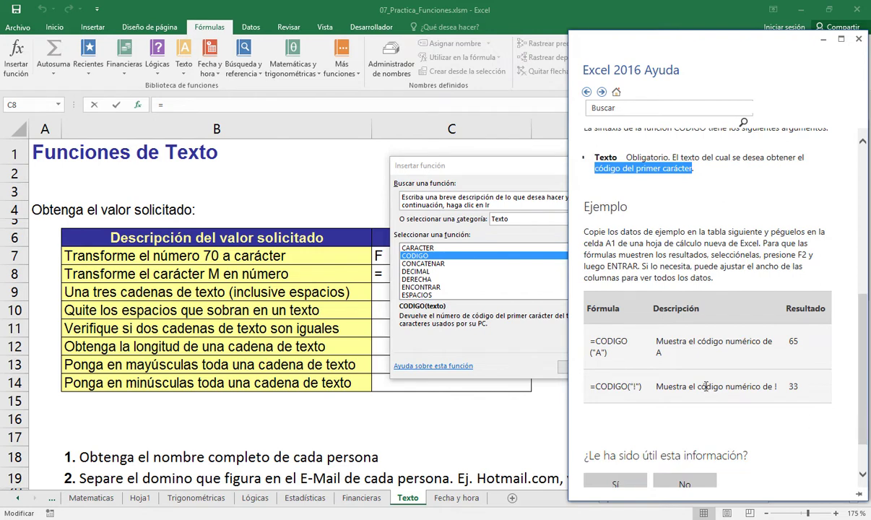
drag(593, 342, 605, 352)
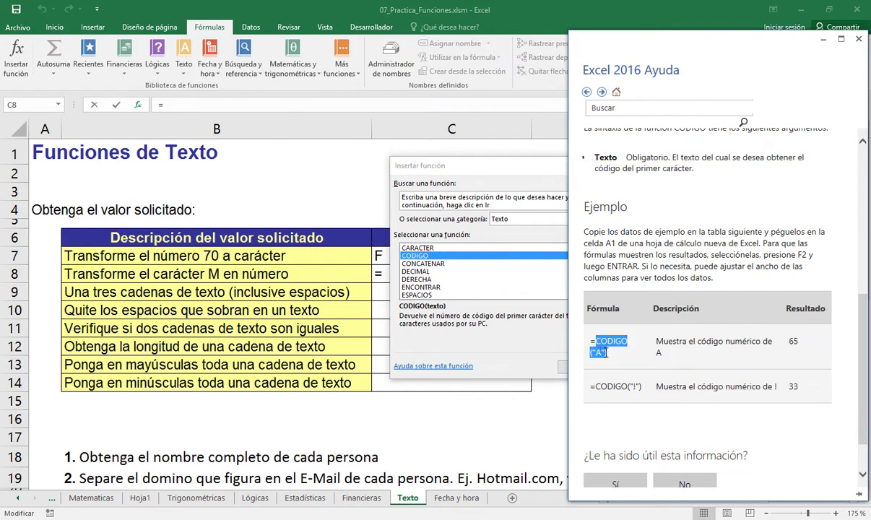
click(792, 339)
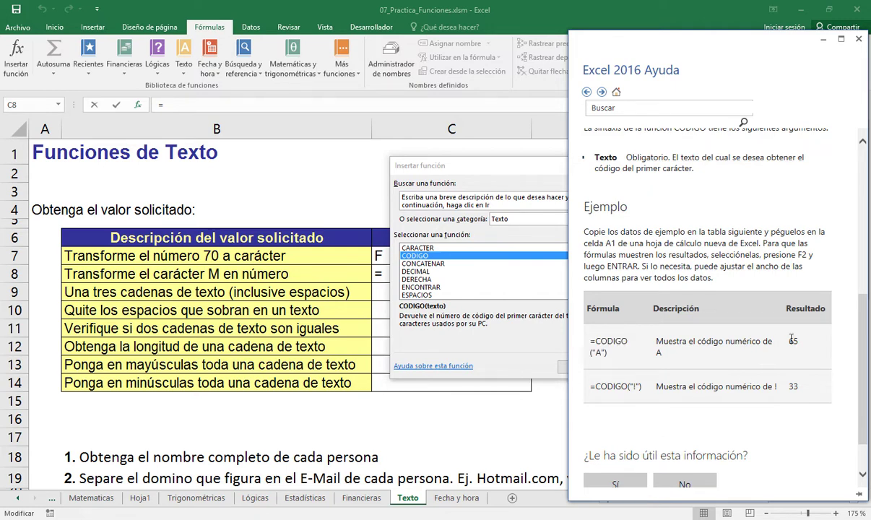
double_click(792, 340)
click(819, 36)
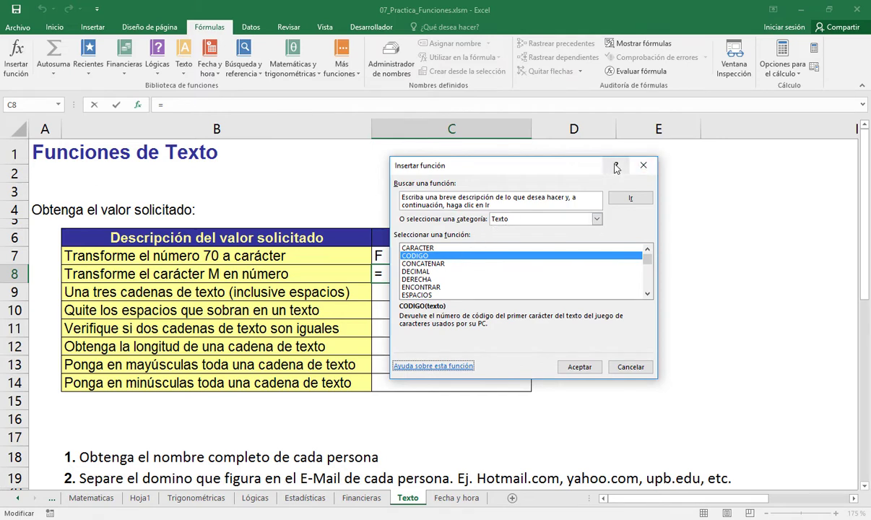
click(642, 167)
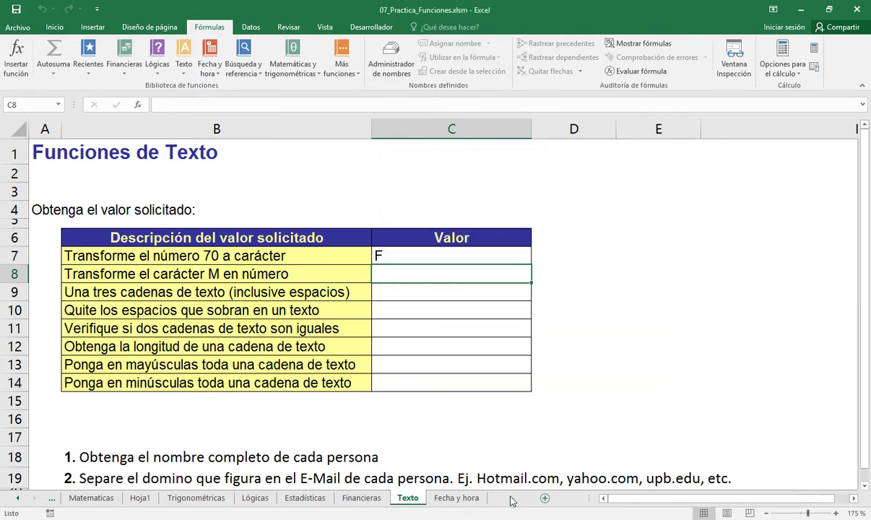
Step: Add a new worksheet after Texto and enter 0100 0001 as text in cell C3
click(512, 498)
scroll(217, 347, up, 8)
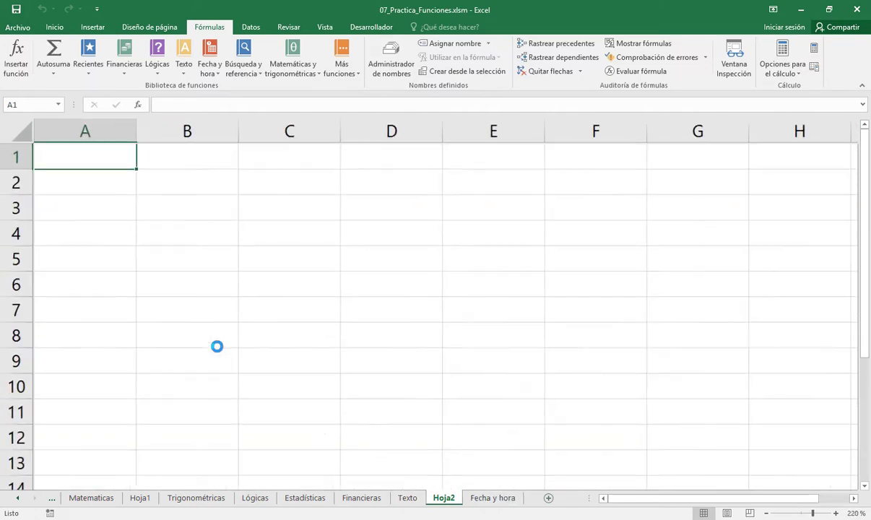
click(268, 205)
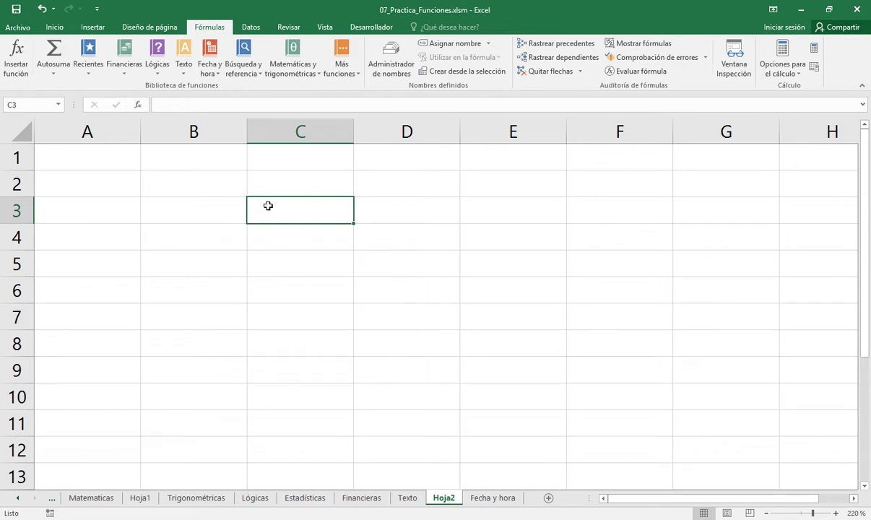
text(')
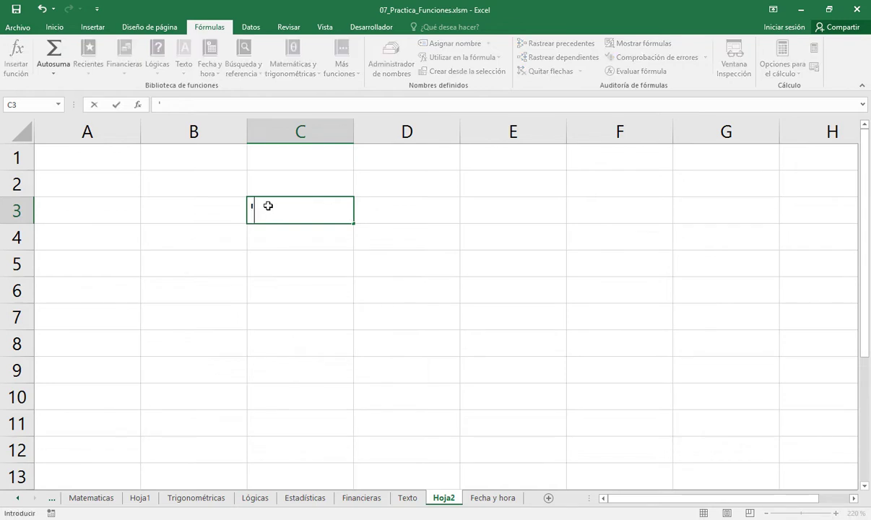
text(0100)
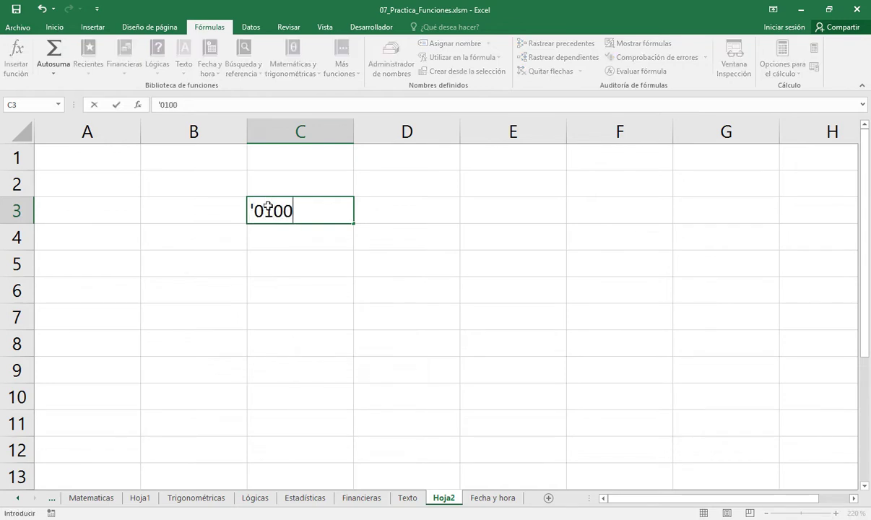
text( 0001)
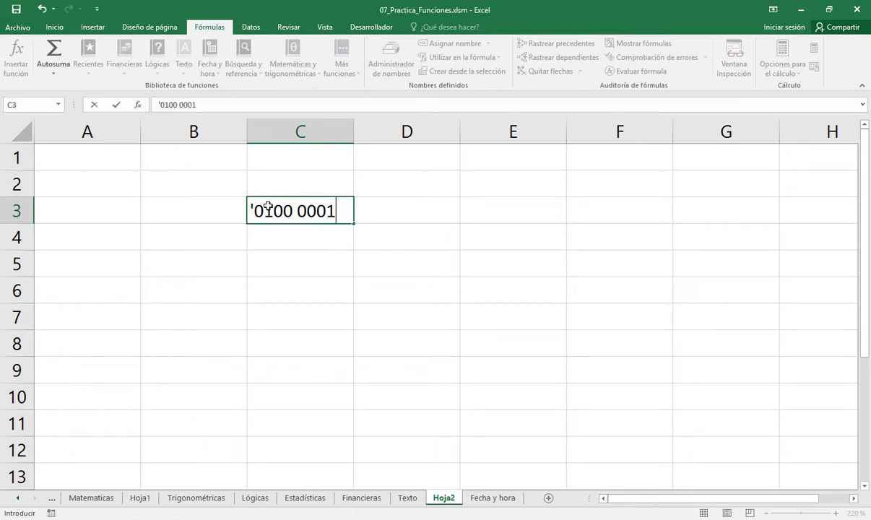
key(Return)
Step: Label the binary value by entering "lenguaje binario" in cell D3
key(Up)
key(Right)
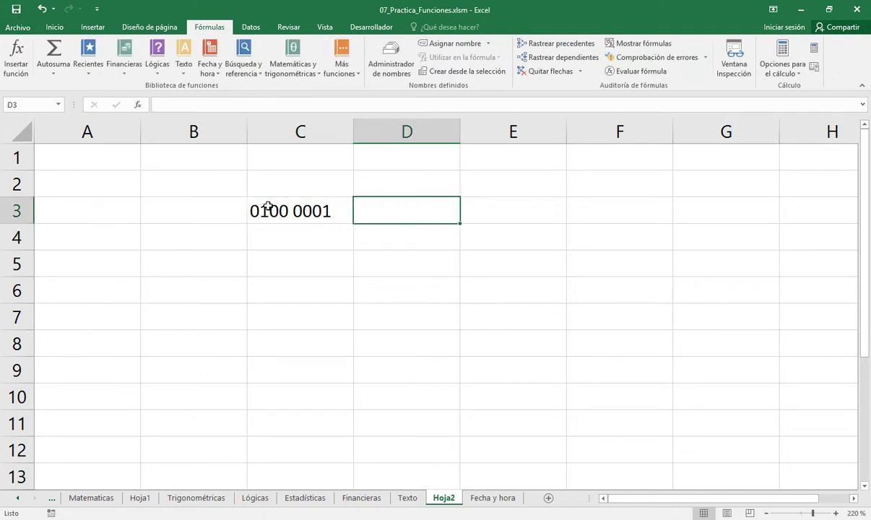
text(lengua)
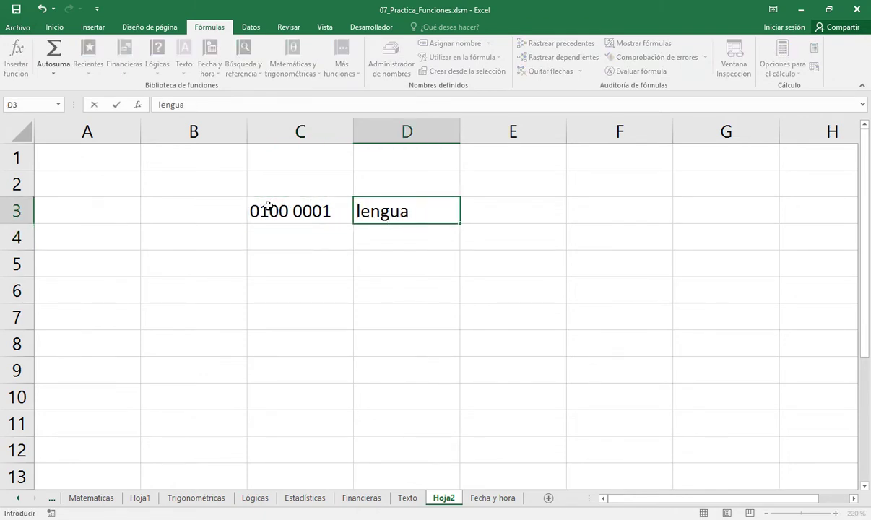
text(je binar)
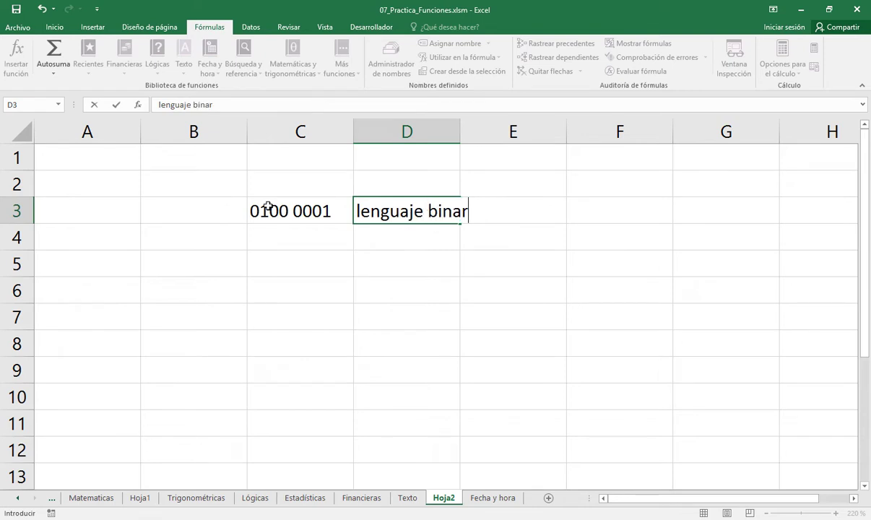
text(io)
key(Return)
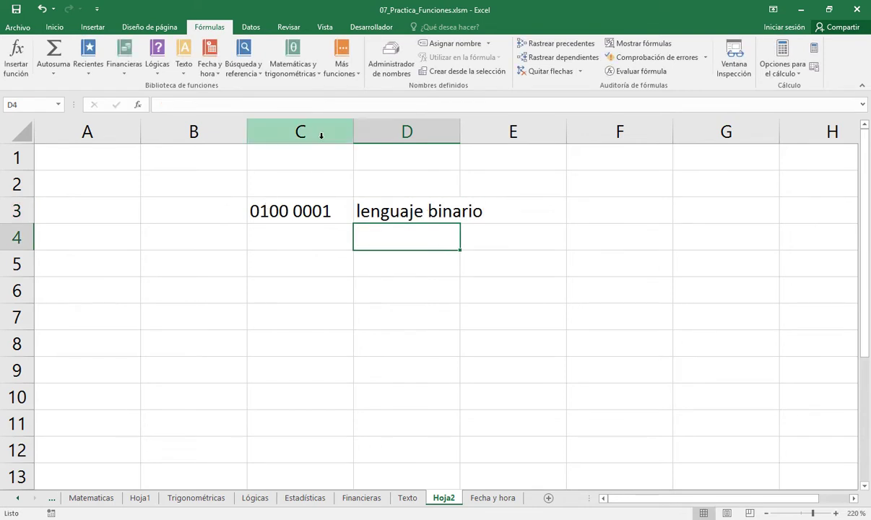
Step: Fit column D to its text and draw a straight downward arrow from below C3 to just above C6
double_click(460, 130)
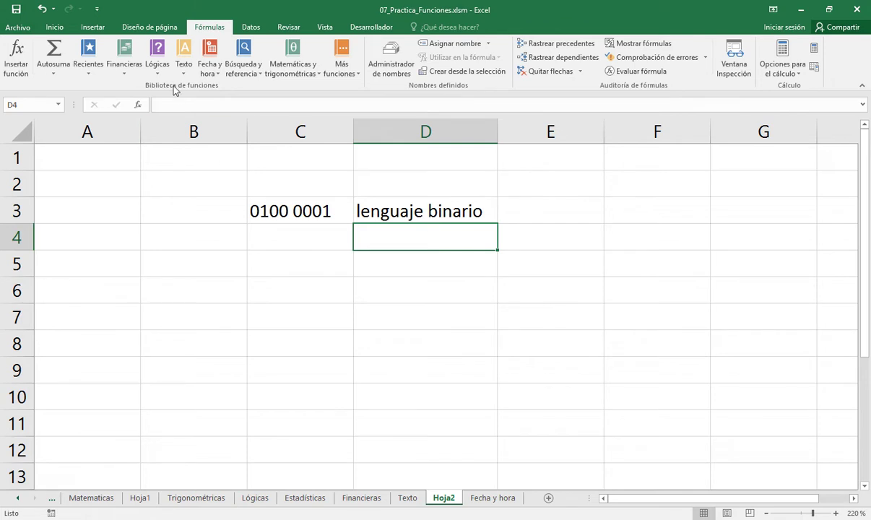
click(94, 28)
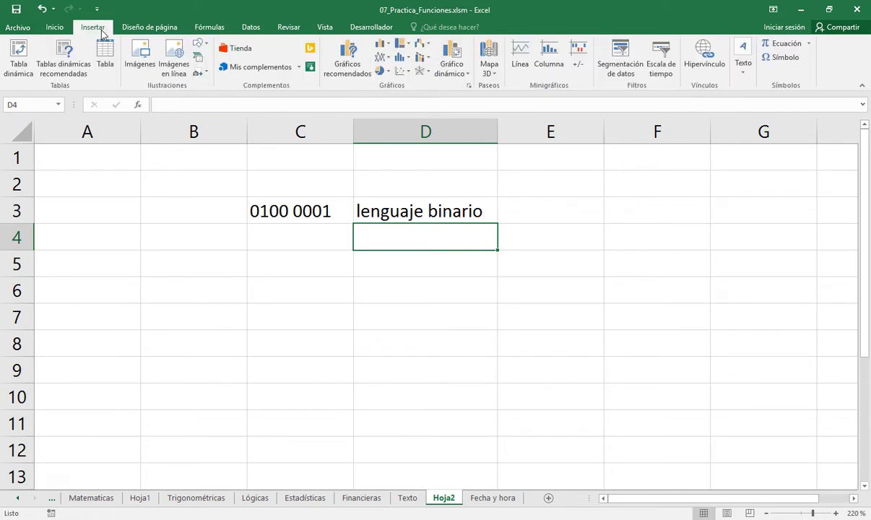
click(198, 43)
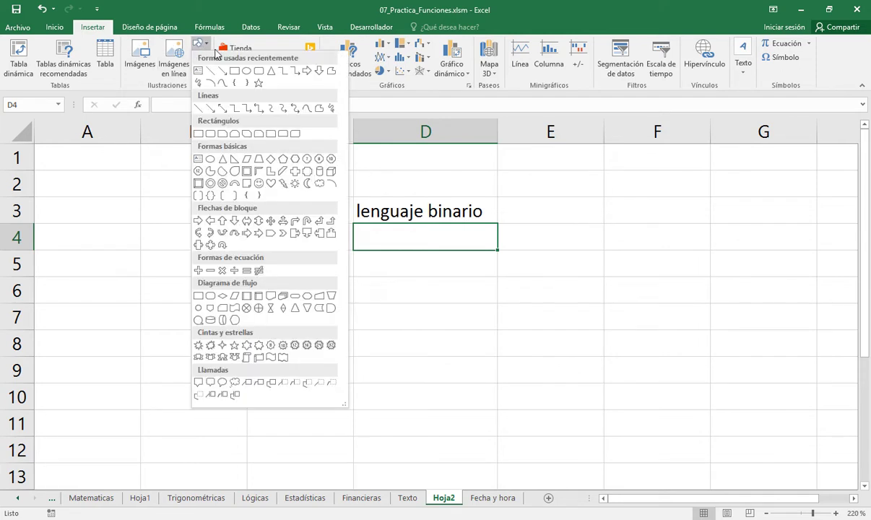
click(210, 70)
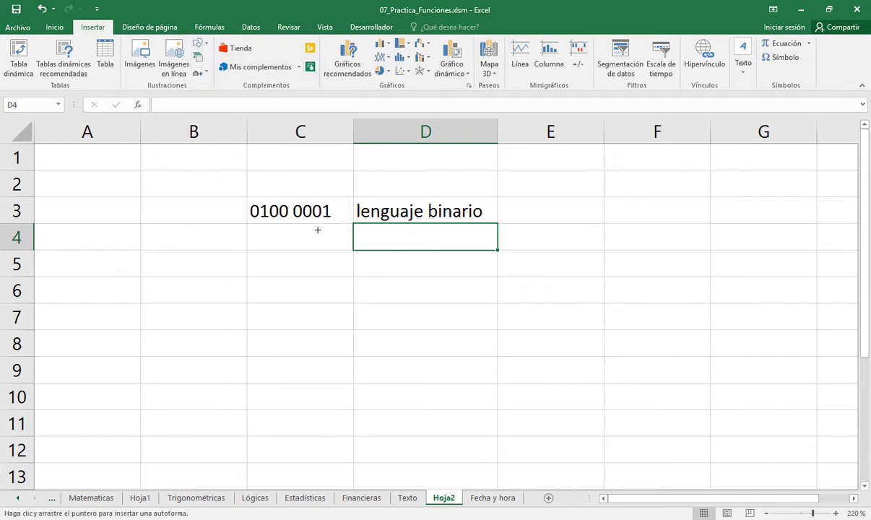
drag(301, 228, 301, 272)
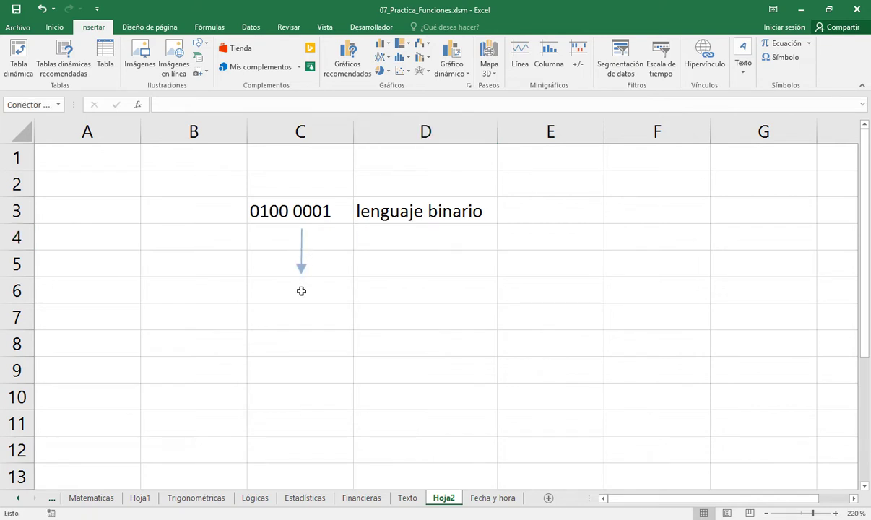
Step: Enter 65 in cell C6 beneath the arrow and centre it horizontally
click(301, 290)
text(65)
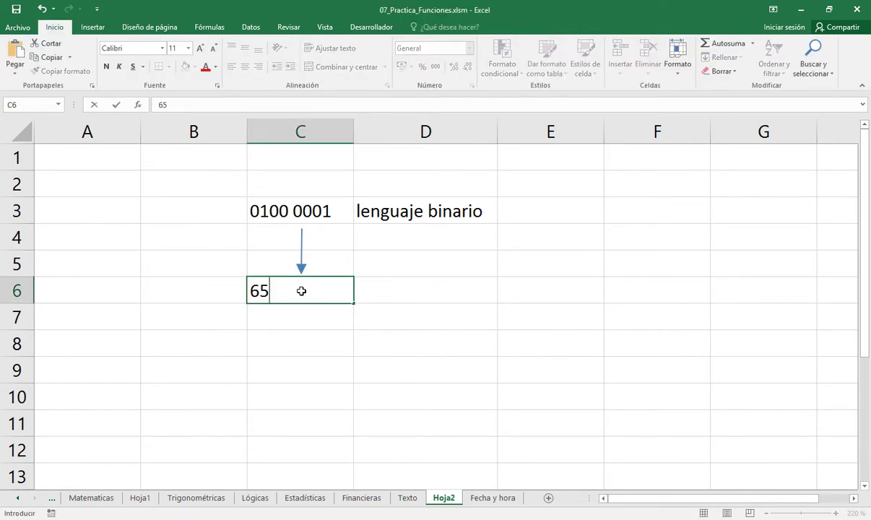
key(Tab)
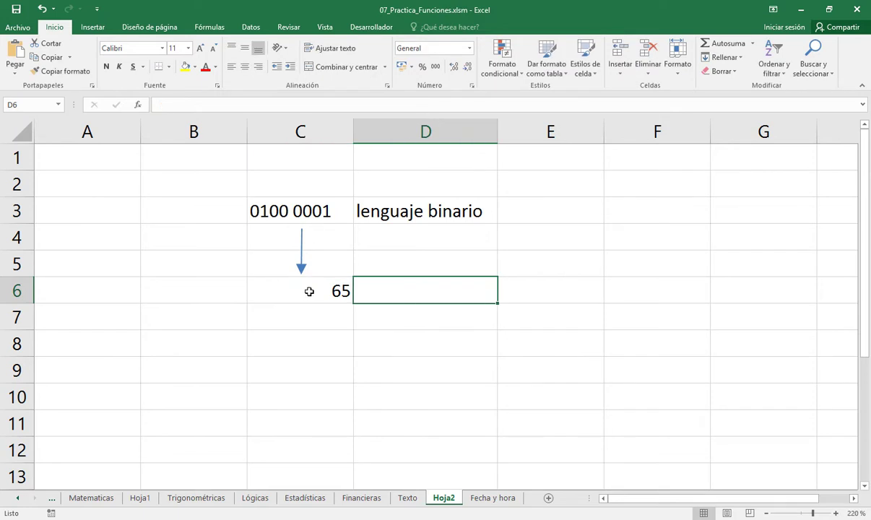
click(303, 288)
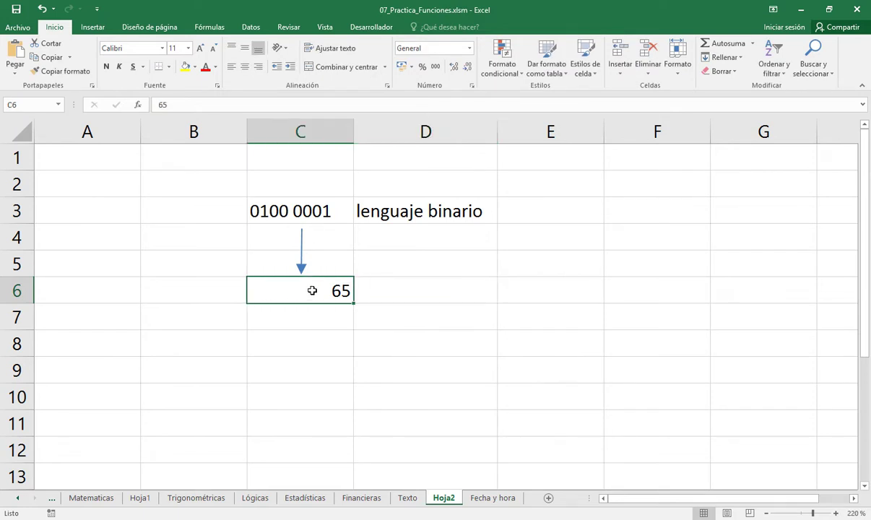
click(245, 68)
Step: Label the decimal value by entering "numero en base 10" in cell D6
click(377, 286)
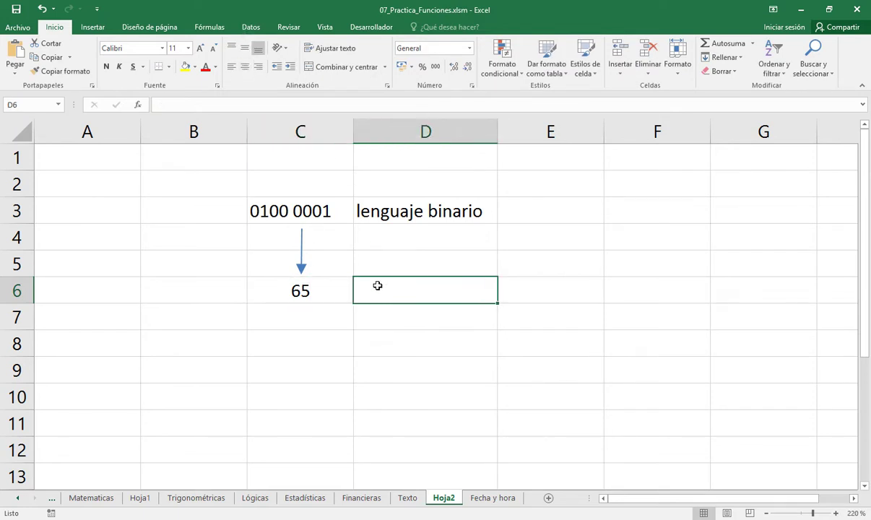
text(nume)
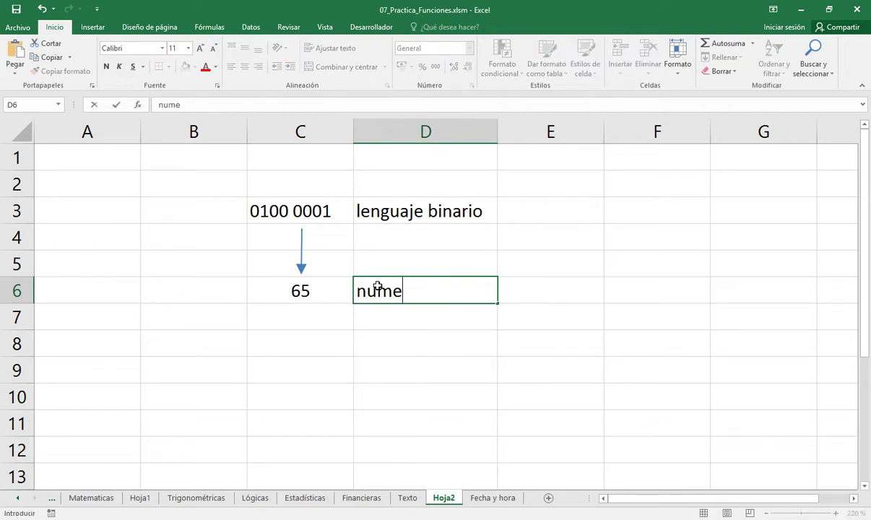
text(ro en ba)
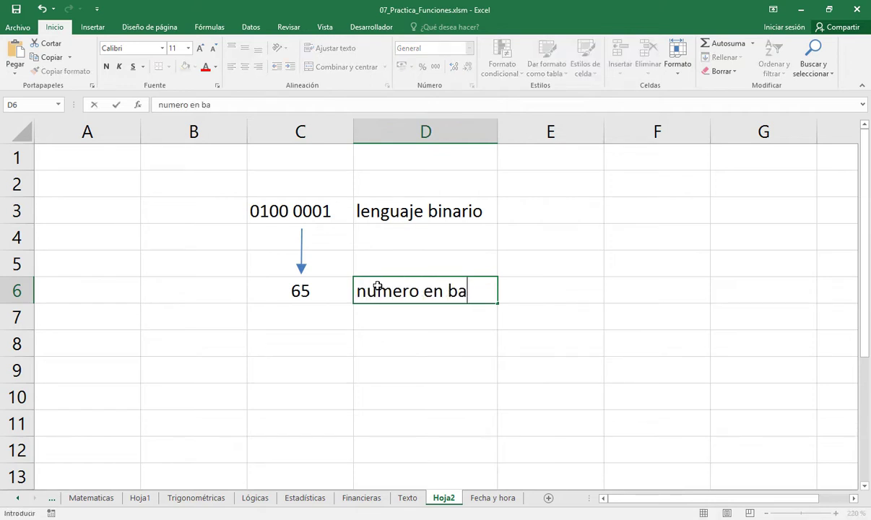
text(se 10)
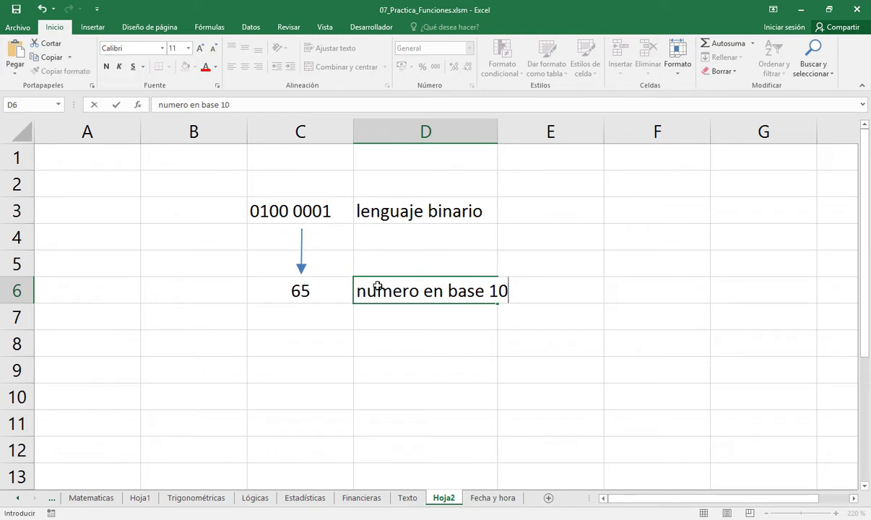
key(Return)
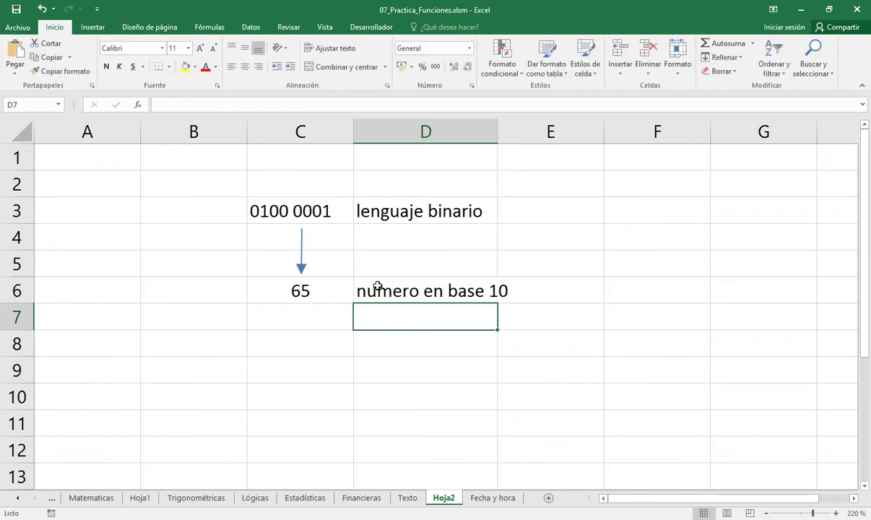
Step: Centre the binary value in cell C3 horizontally
click(305, 289)
click(315, 210)
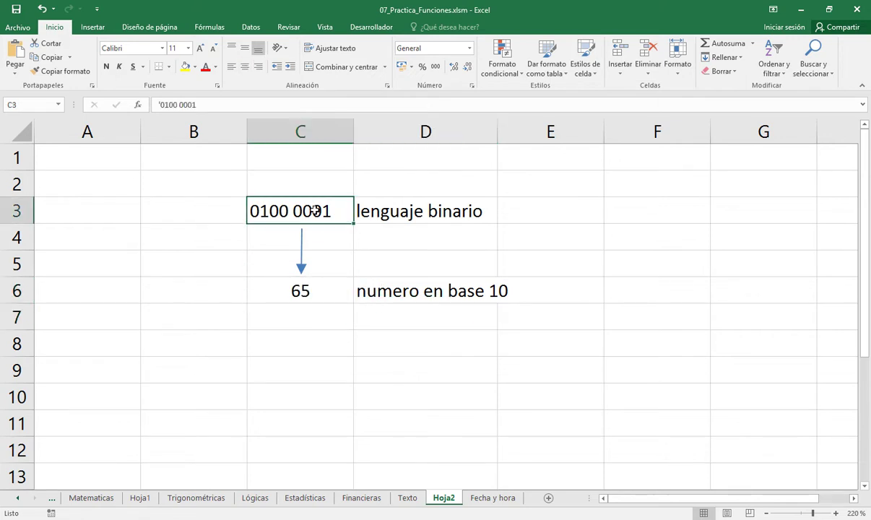
click(245, 66)
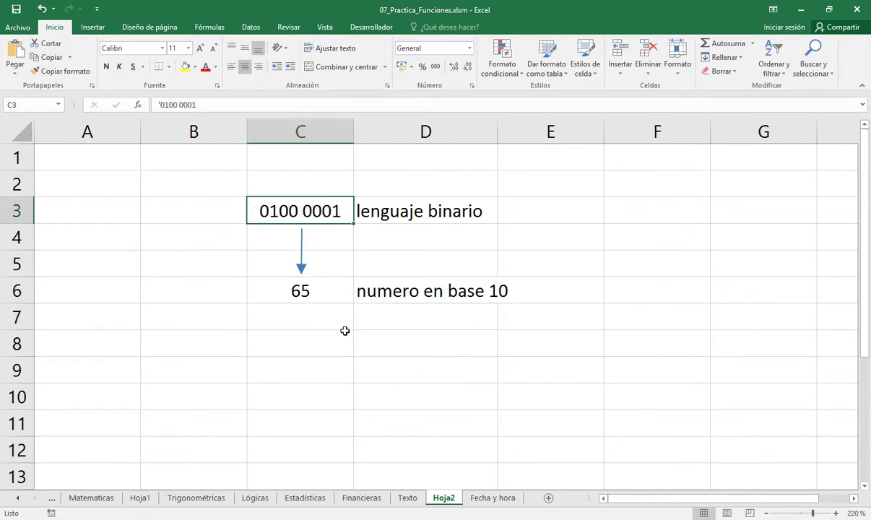
Step: Duplicate the arrow and place the copy below C6 so it points down to C9
click(320, 295)
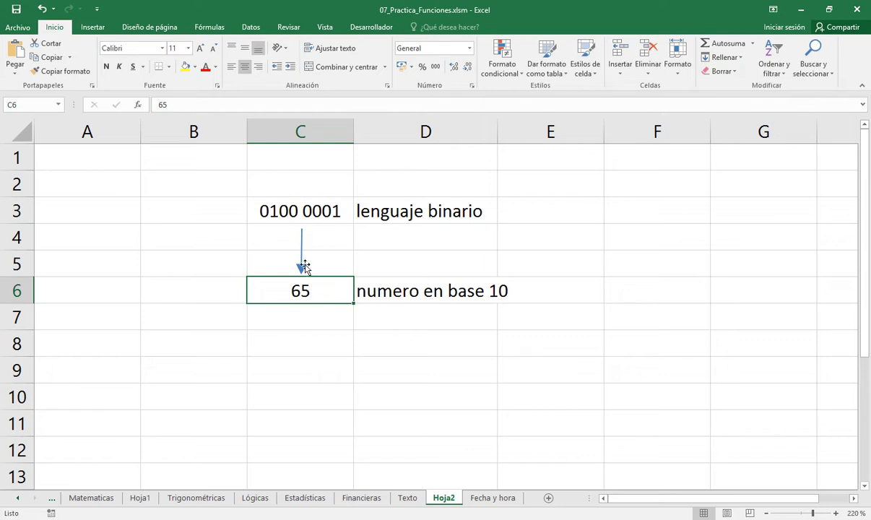
click(301, 266)
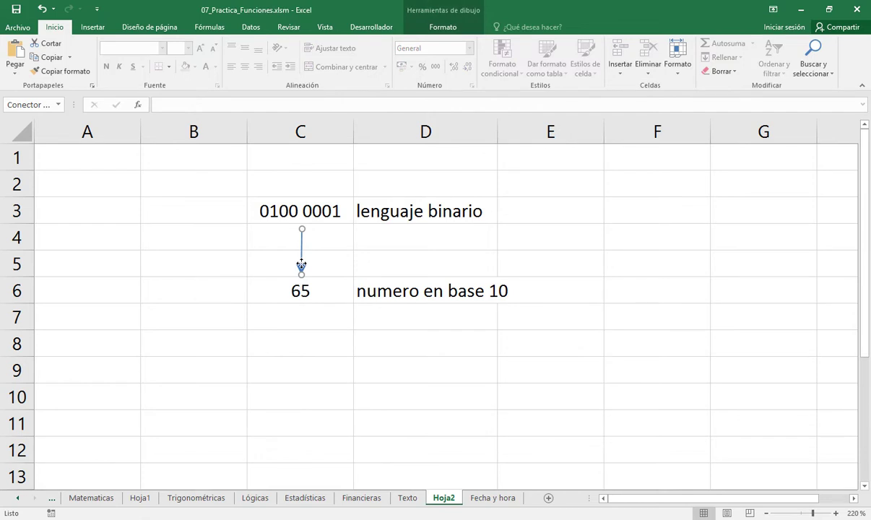
key(ctrl+d)
drag(322, 282, 300, 338)
Step: Enter "A" with its quotation marks in cell C9 and centre it horizontally
click(306, 373)
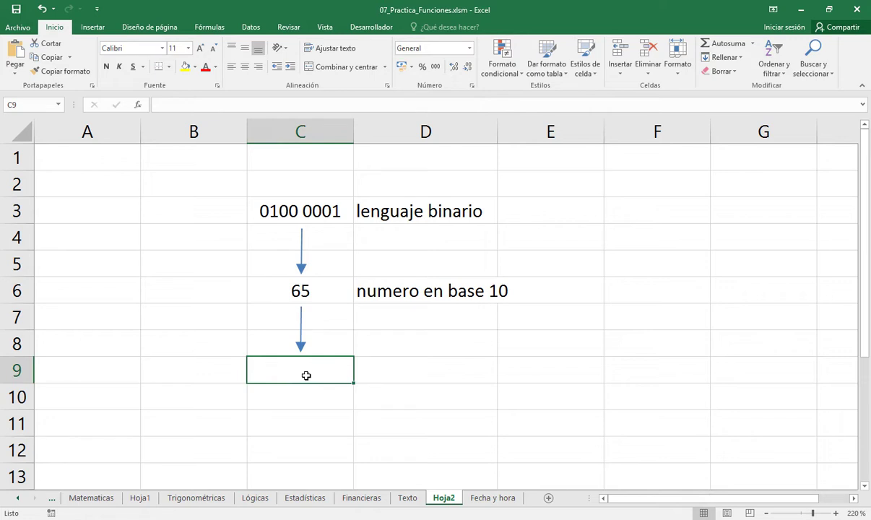
text(")
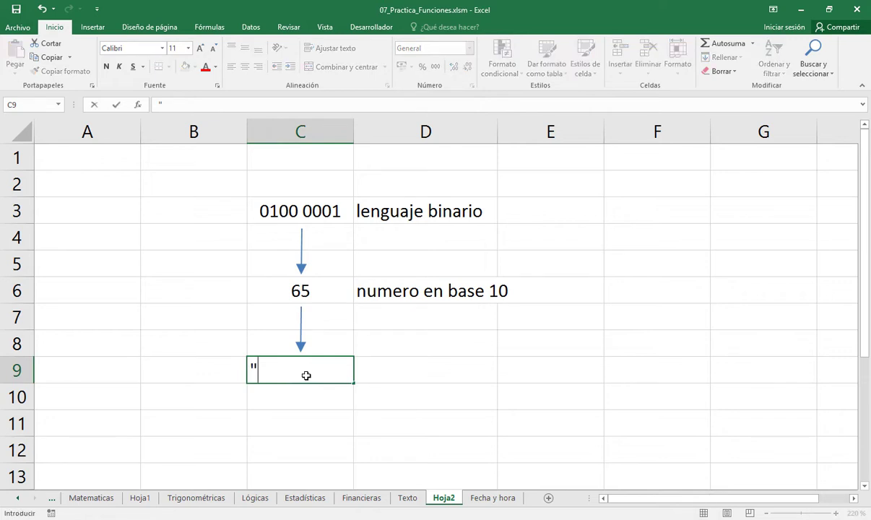
text(A")
key(Return)
click(306, 375)
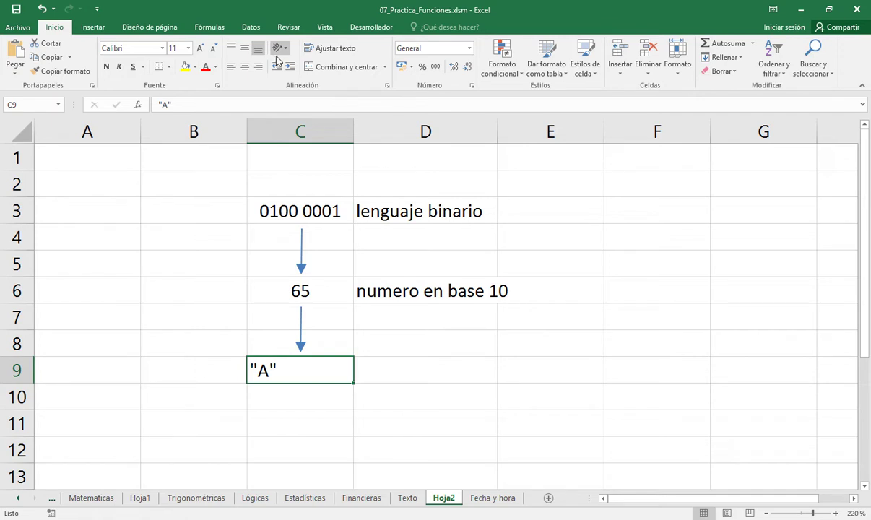
click(245, 66)
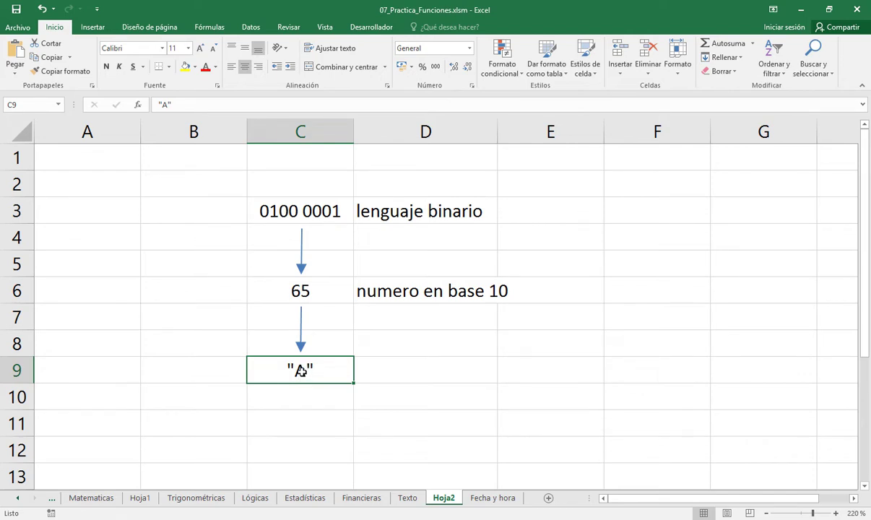
click(300, 291)
click(307, 369)
click(300, 288)
click(296, 367)
drag(303, 288, 310, 318)
Step: Enter the label "carácter" in cell D9 beside the letter
click(369, 370)
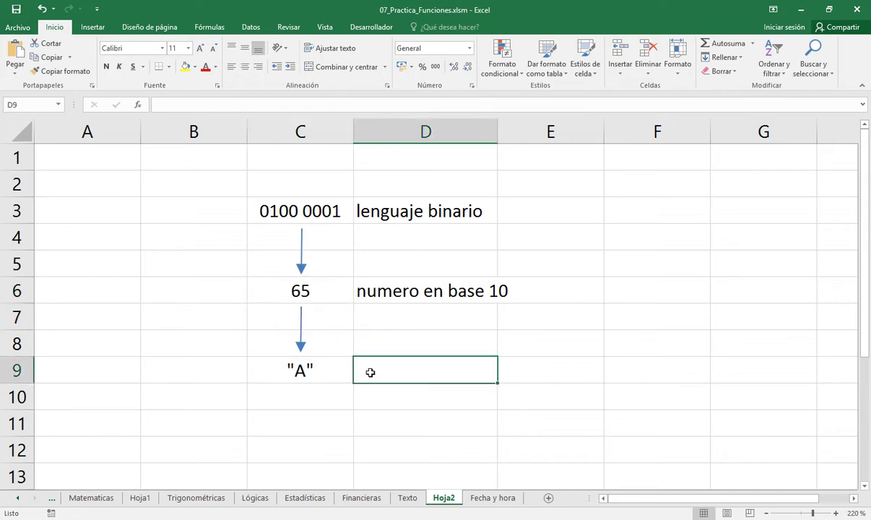
text(caracter)
key(Return)
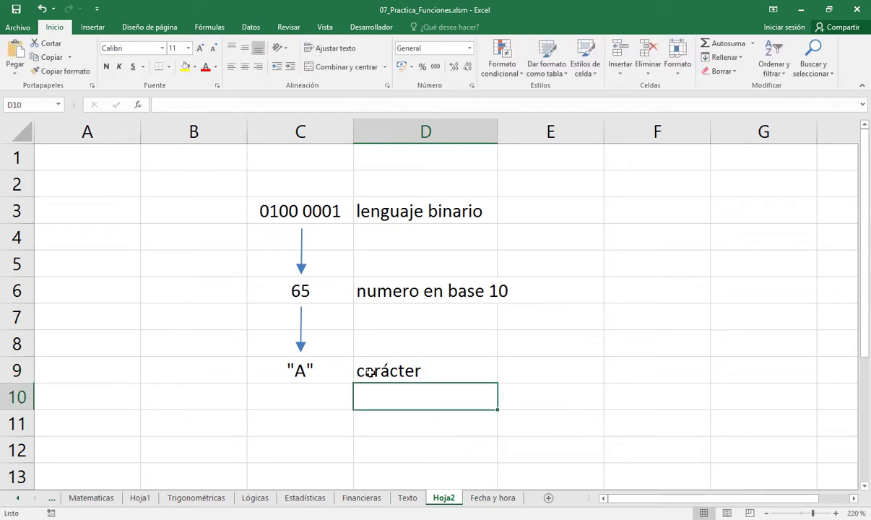
Step: Remove the accent from the label in D9 so it reads "caracter"
click(369, 370)
key(F2)
key(Left)
key(Left)
key(Left)
key(Left)
key(Left)
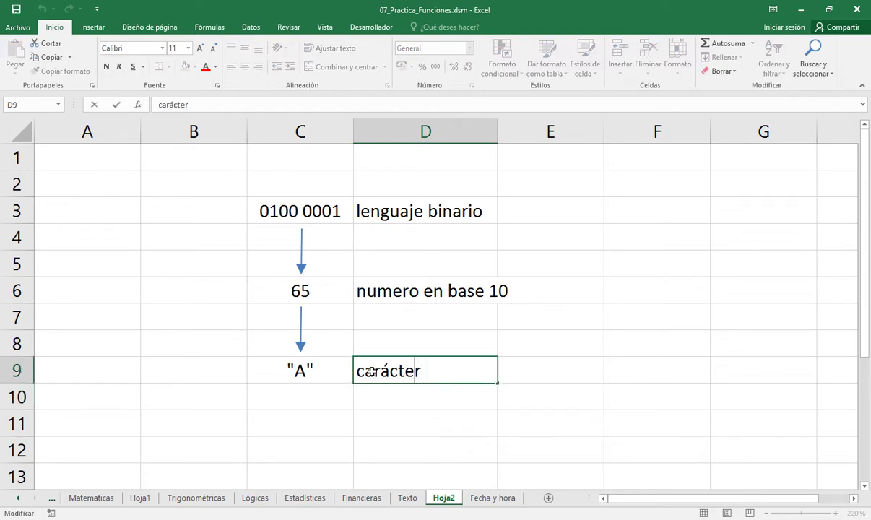
key(Right)
key(Return)
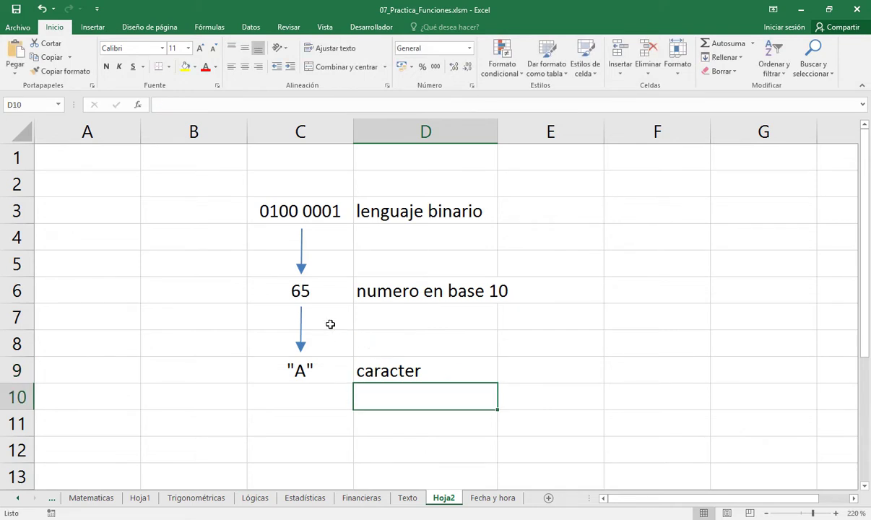
Step: Copy the block C6:D9 with its arrow to C13, and shift the copied arrow toward the left side of column C
drag(325, 292, 361, 364)
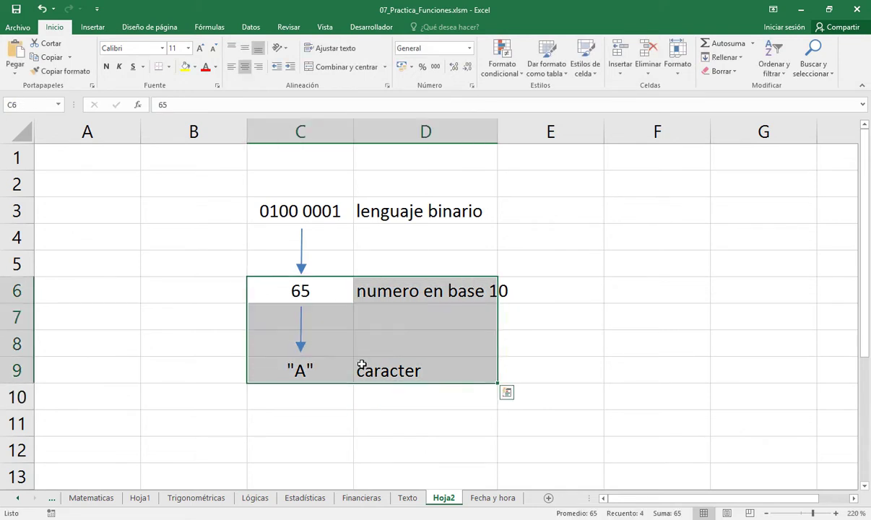
key(ctrl+c)
scroll(361, 364, down, 2)
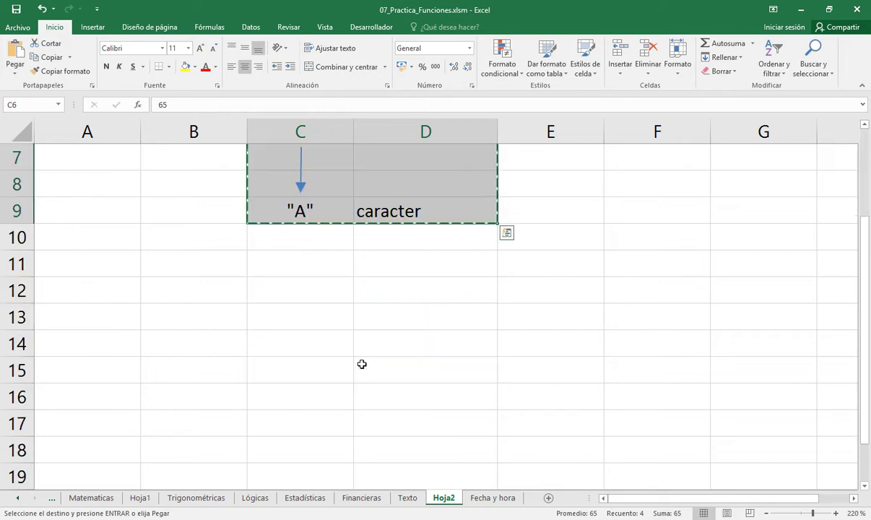
click(286, 319)
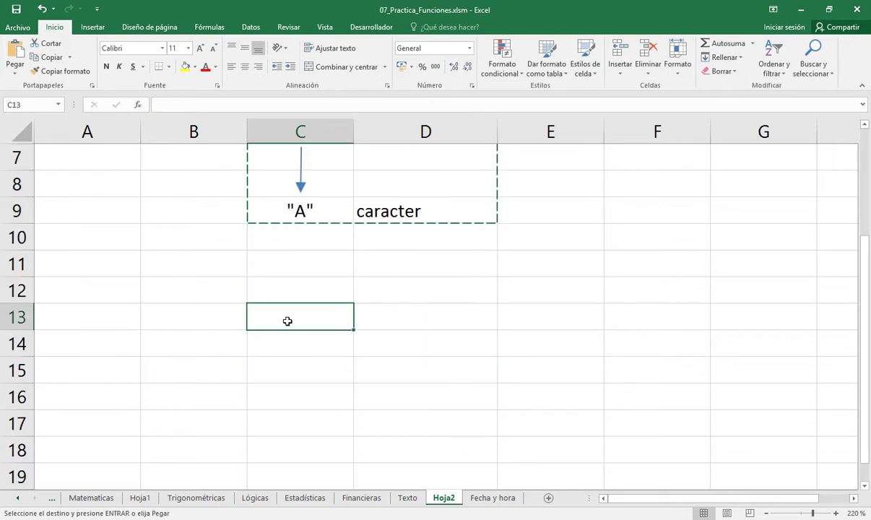
key(Return)
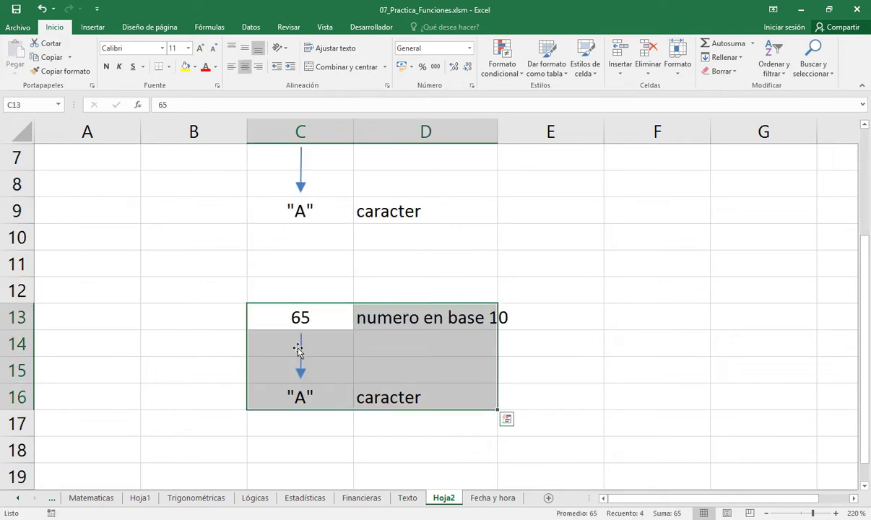
click(301, 348)
drag(301, 347, 278, 347)
Step: Move the copied "caracter" label from D16 to B15, beside the arrow
click(371, 399)
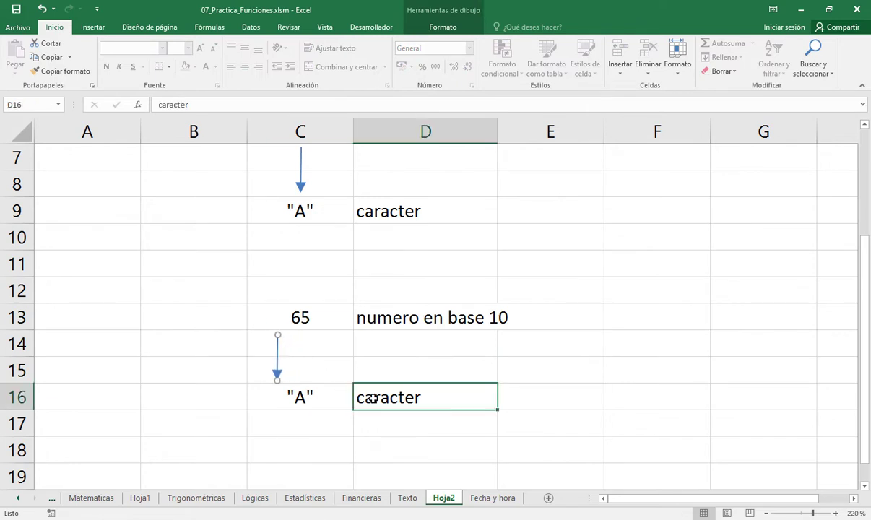
key(ctrl+c)
key(Up)
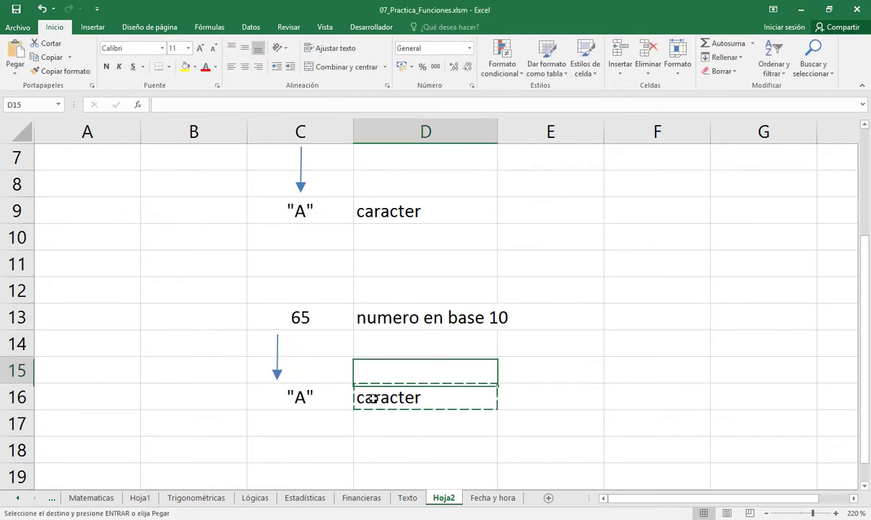
key(Left)
key(Left)
key(ctrl+v)
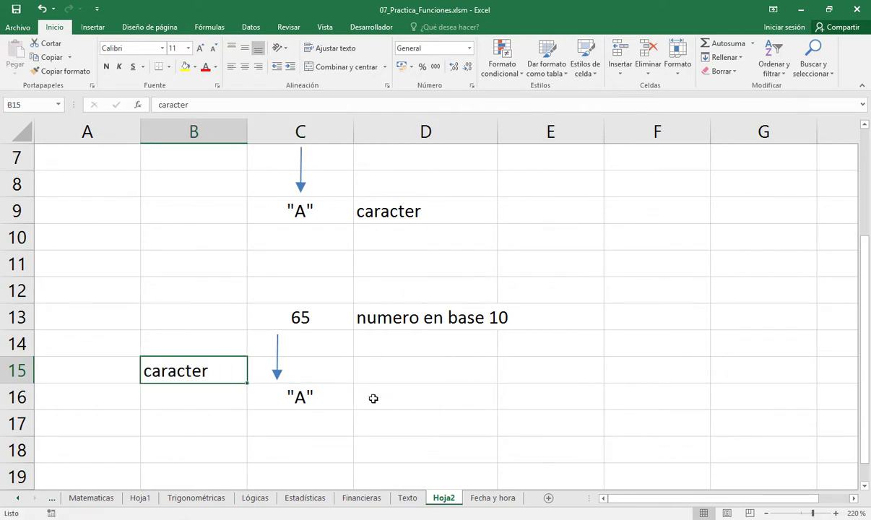
Step: Change the text in B15 to function notation, "carácter( )"
key(F2)
key(BackSpace)
key(BackSpace)
key(BackSpace)
key(BackSpace)
key(BackSpace)
text(ácter( ))
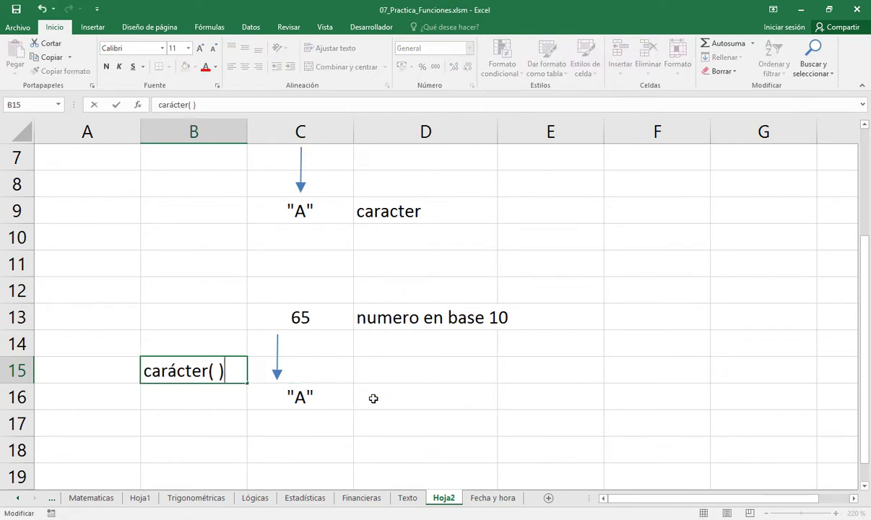
key(Return)
Step: Replace the accented letter in B15 so the function name reads "caracter( )"
key(Up)
key(F2)
key(Left)
key(Left)
key(Left)
key(Left)
key(Left)
key(Left)
key(Left)
key(BackSpace)
text(a)
key(Return)
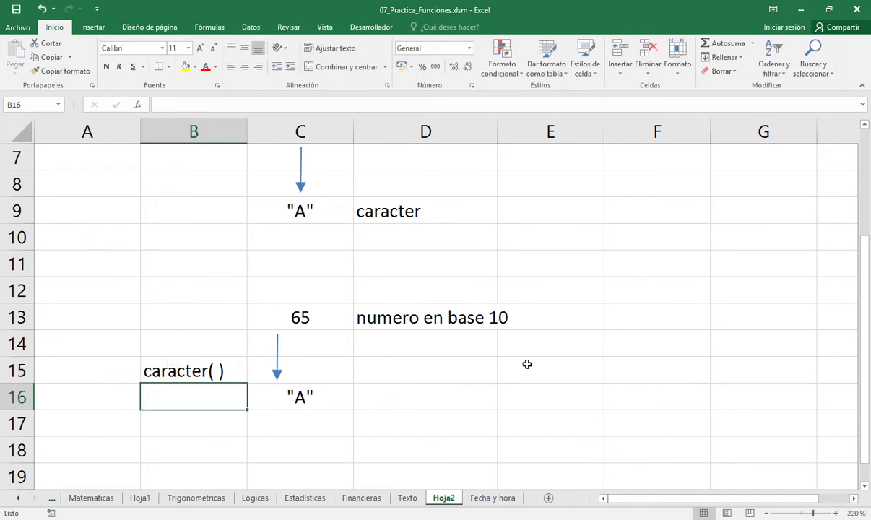
Step: Delete the copied "numero en base 10" label from cell D13
click(406, 318)
key(Delete)
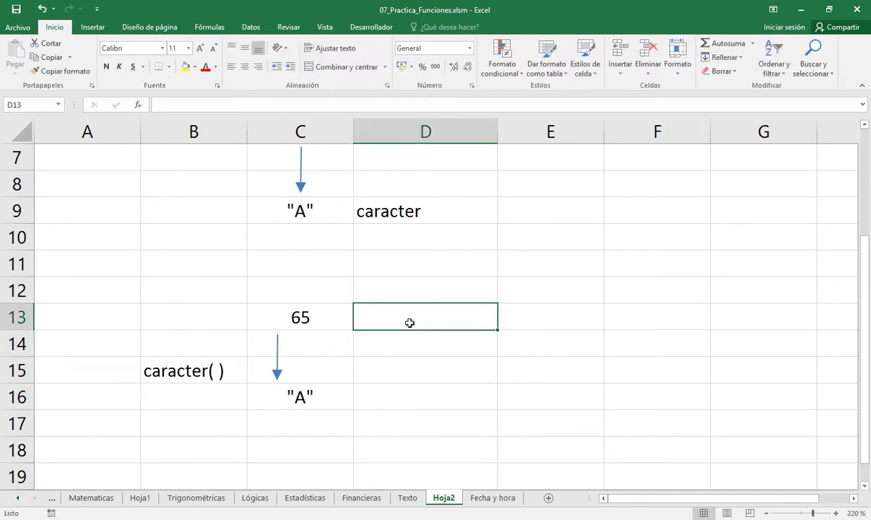
Step: On the Texto sheet, try 65 as the CARACTER argument in C7, and undo the change
click(405, 498)
click(394, 253)
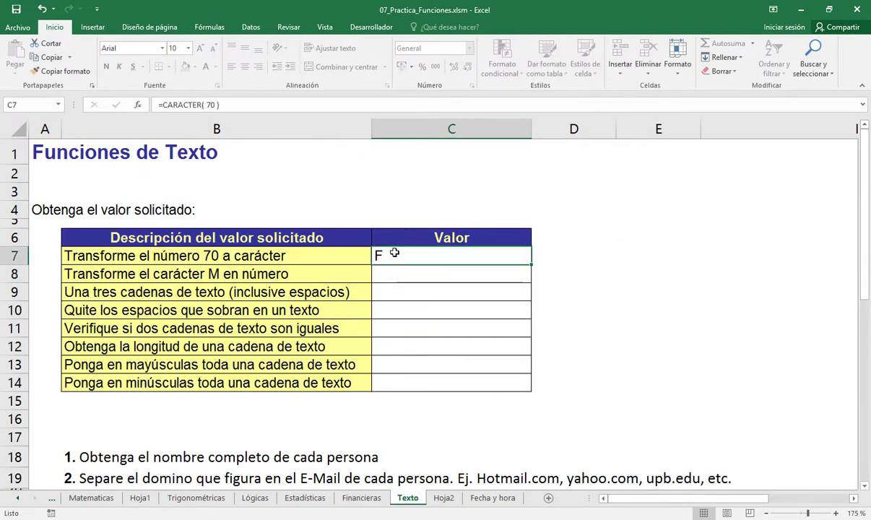
double_click(394, 252)
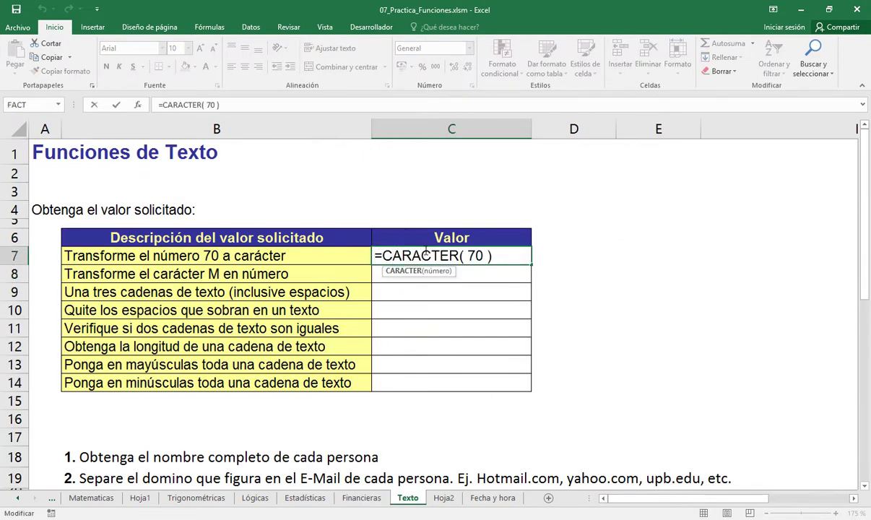
key(Escape)
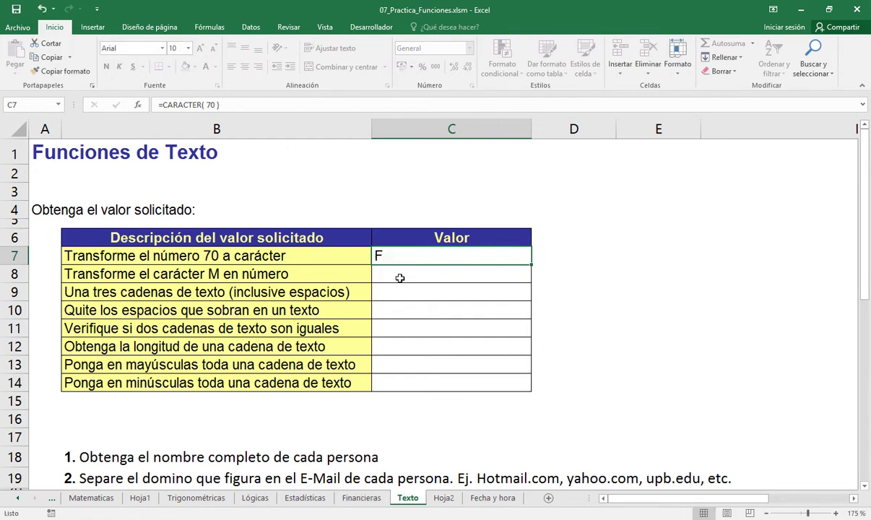
key(F2)
key(shift+Left)
key(shift+Left)
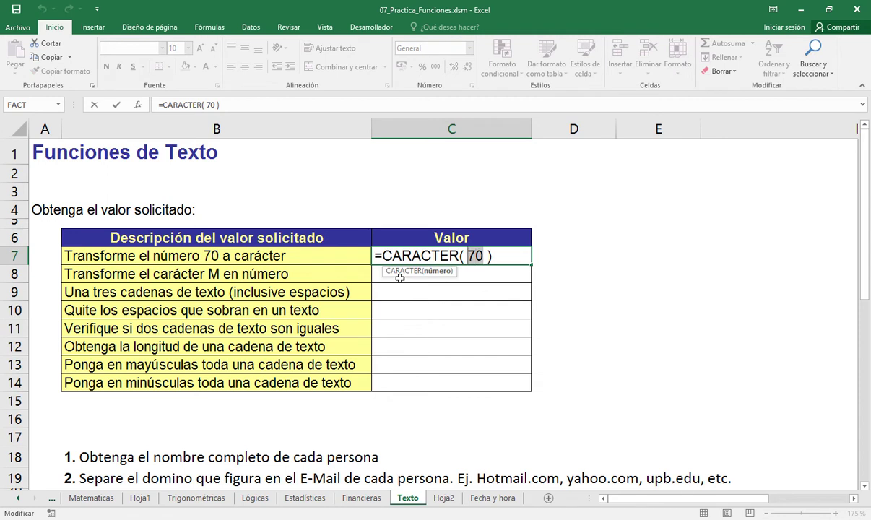
text(65)
key(Return)
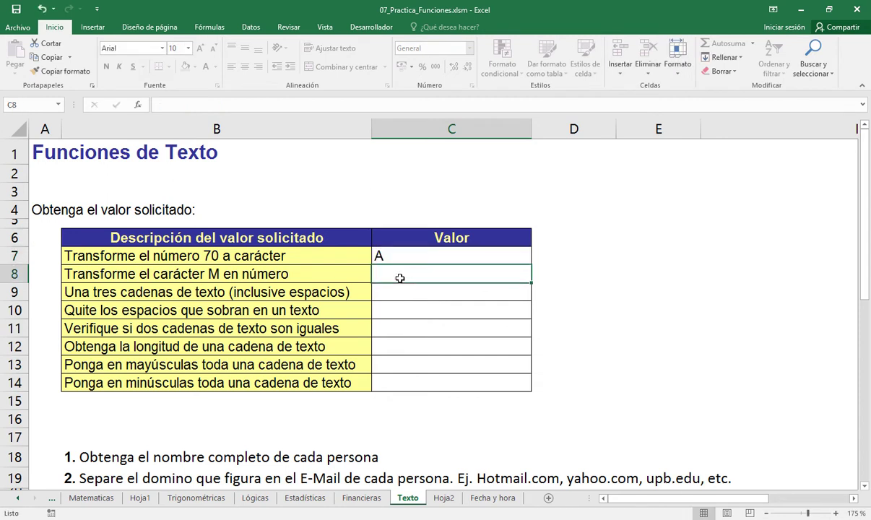
key(ctrl+z)
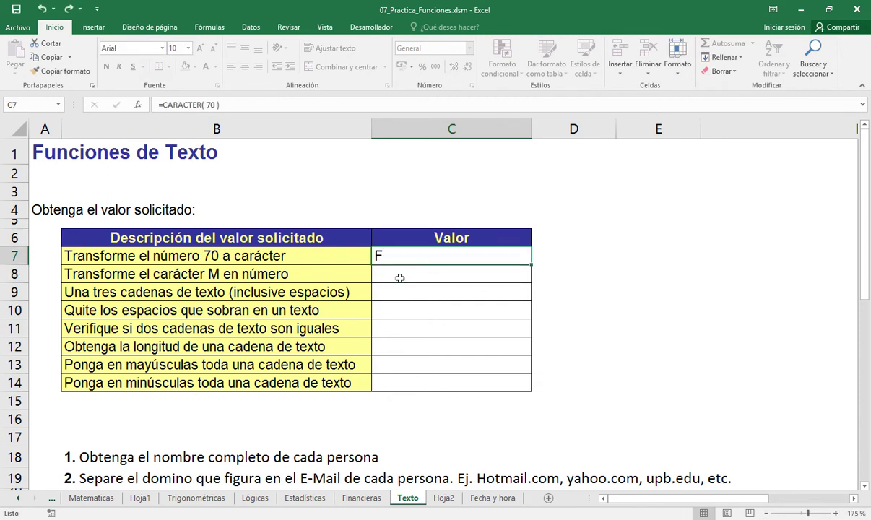
Step: On Hoja2, duplicate the arrow between 65 and "A", flip the copy to point upward, and place it beside the original
click(443, 497)
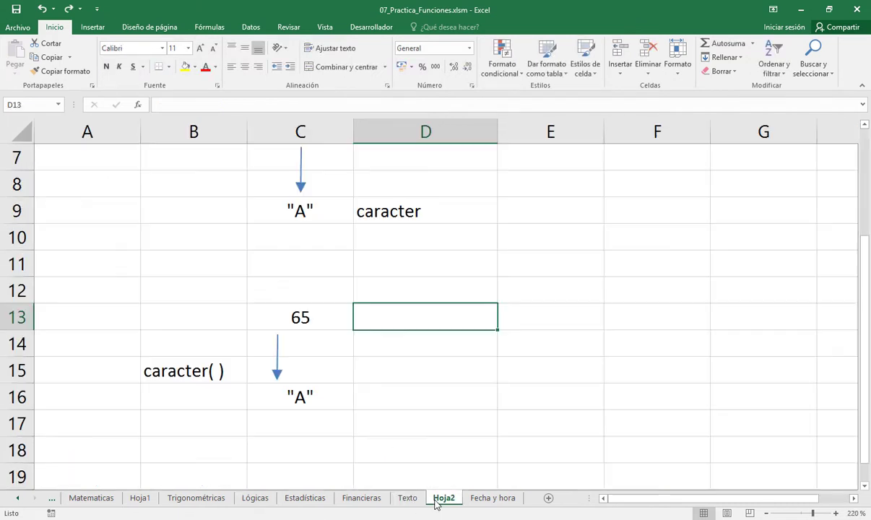
click(301, 394)
drag(278, 373, 278, 374)
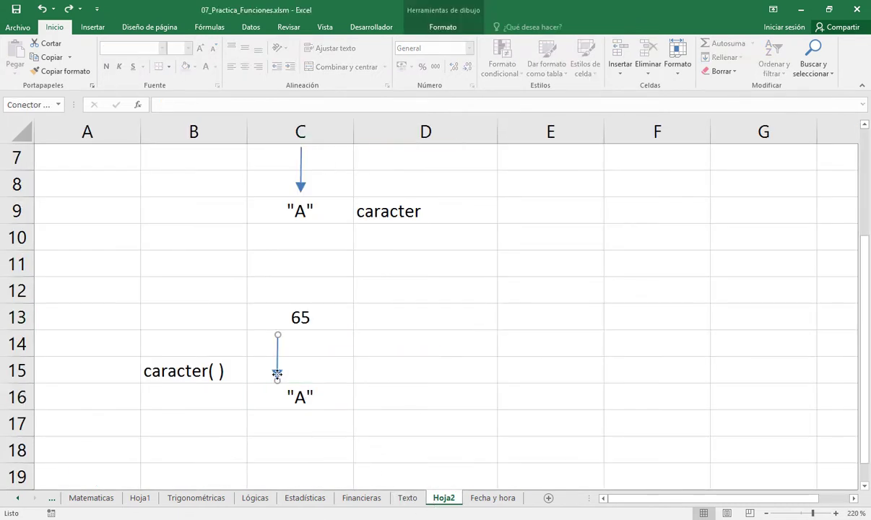
key(ctrl+c)
key(ctrl+v)
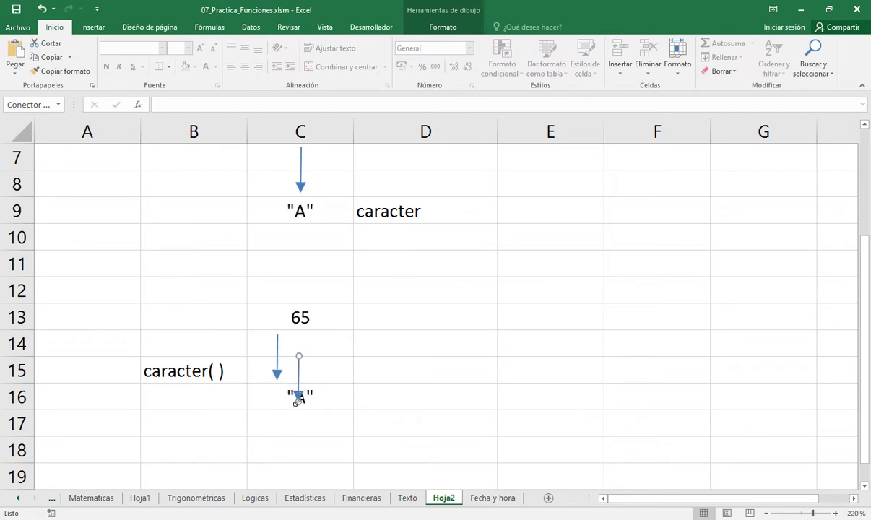
drag(296, 402, 299, 291)
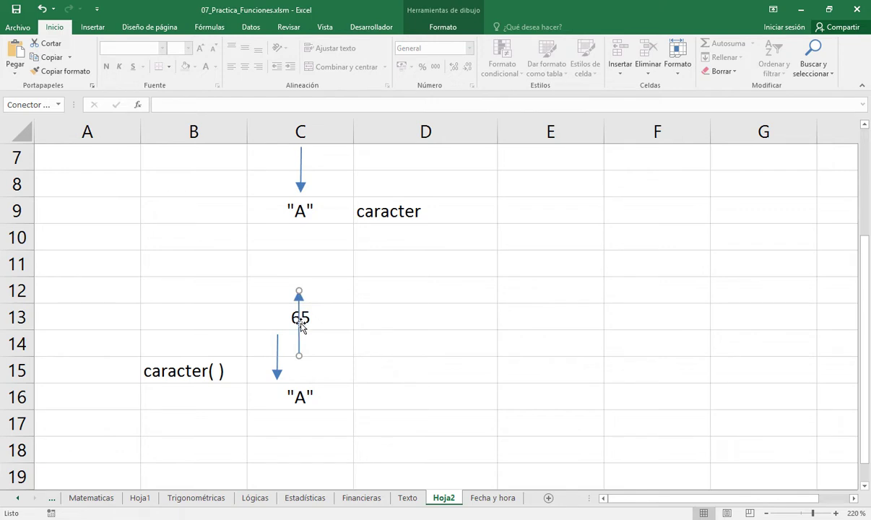
drag(301, 328, 309, 375)
Step: Colour the "caracter( )" text in B15 blue to match the downward arrow
click(219, 371)
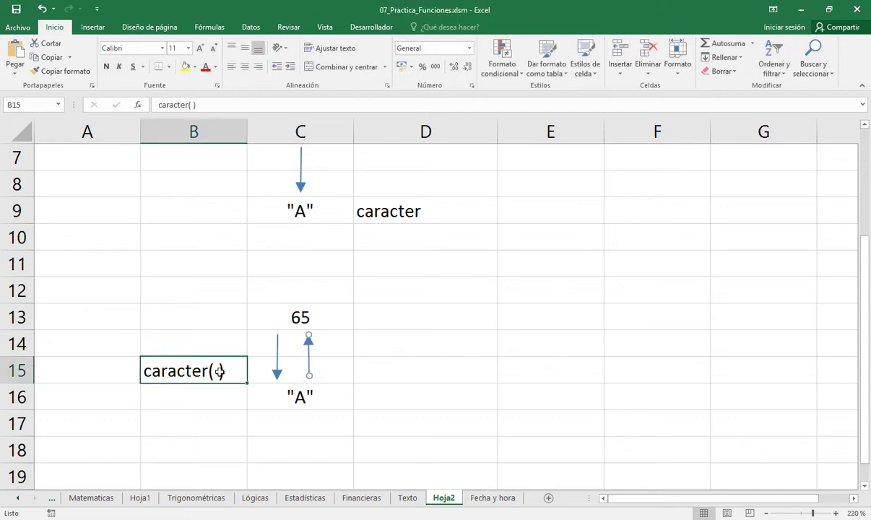
click(215, 67)
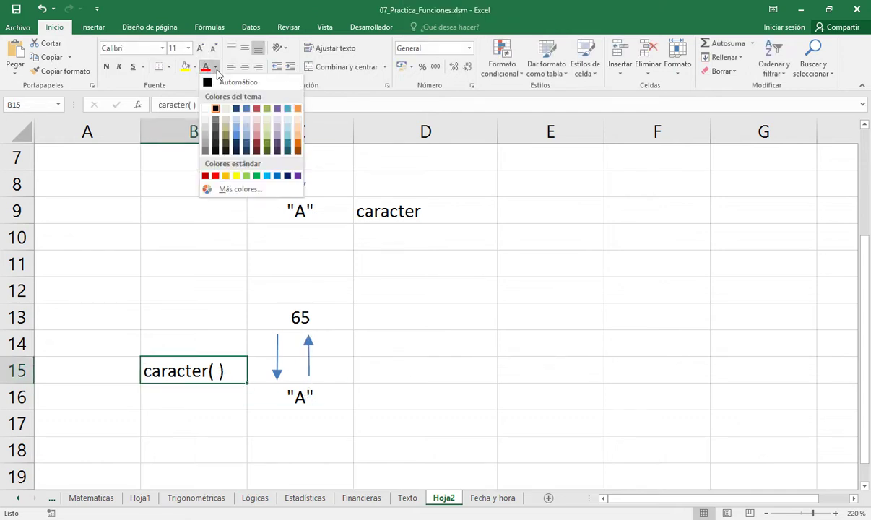
click(237, 141)
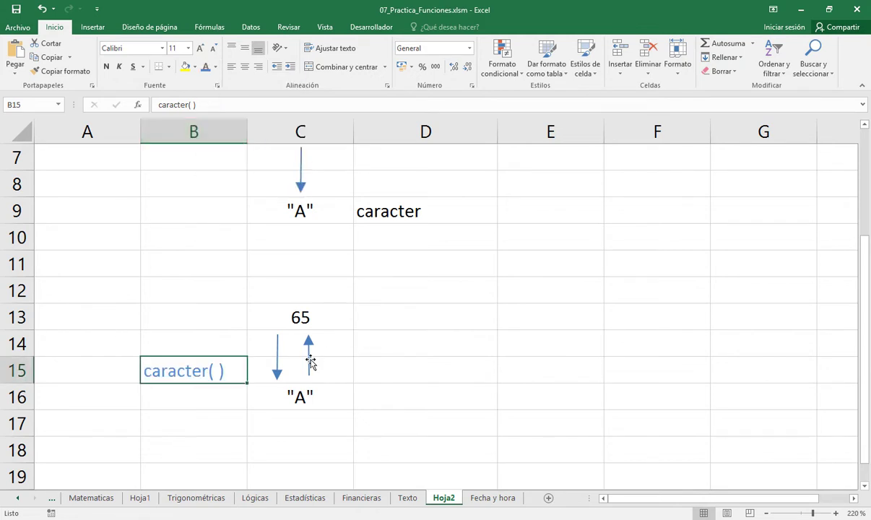
Step: Apply the red line style to the upward arrow between "A" and 65
click(308, 363)
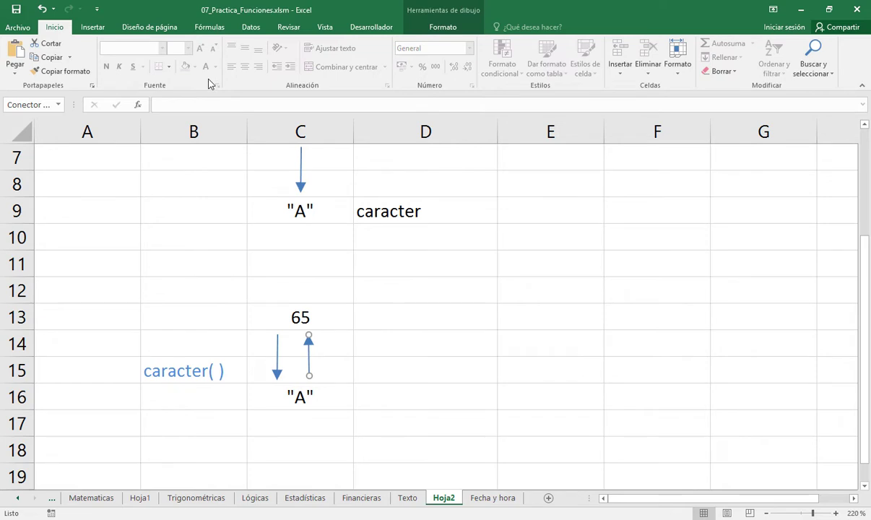
click(409, 29)
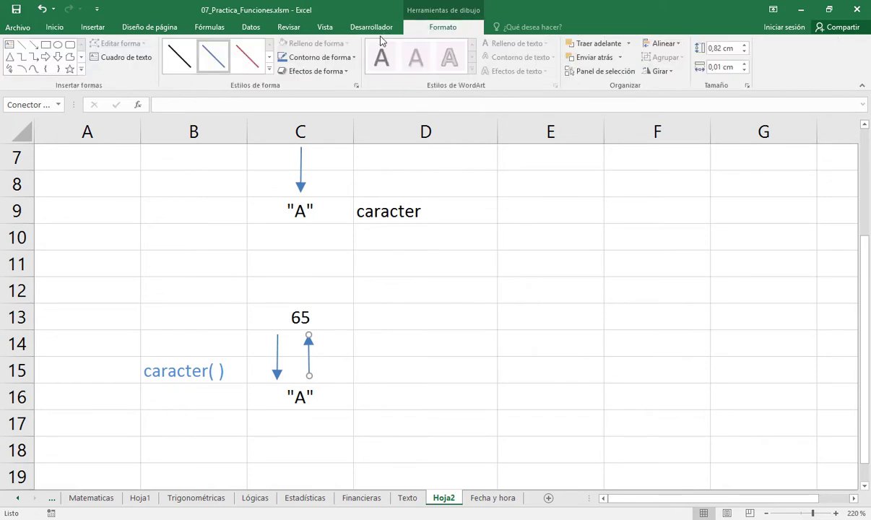
click(247, 64)
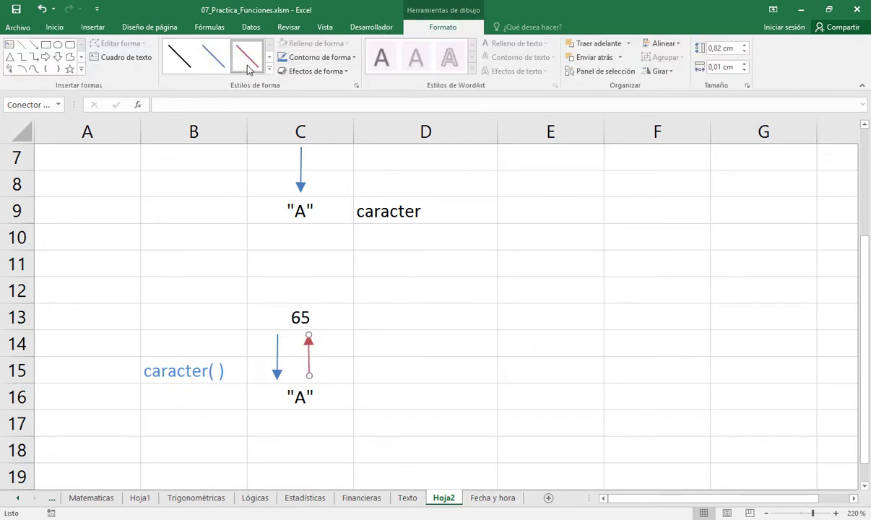
Step: Enter "codigo( )" in D15 beside the upward arrow and colour its text red
click(364, 364)
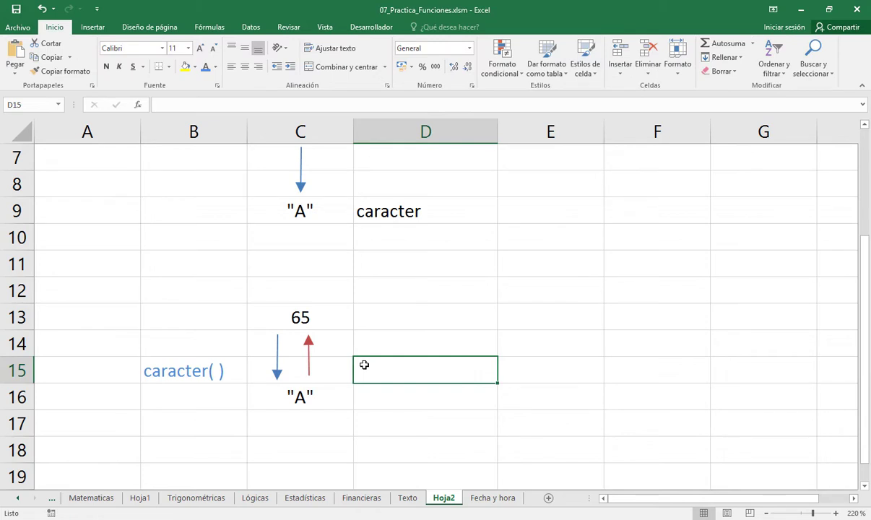
text(codi)
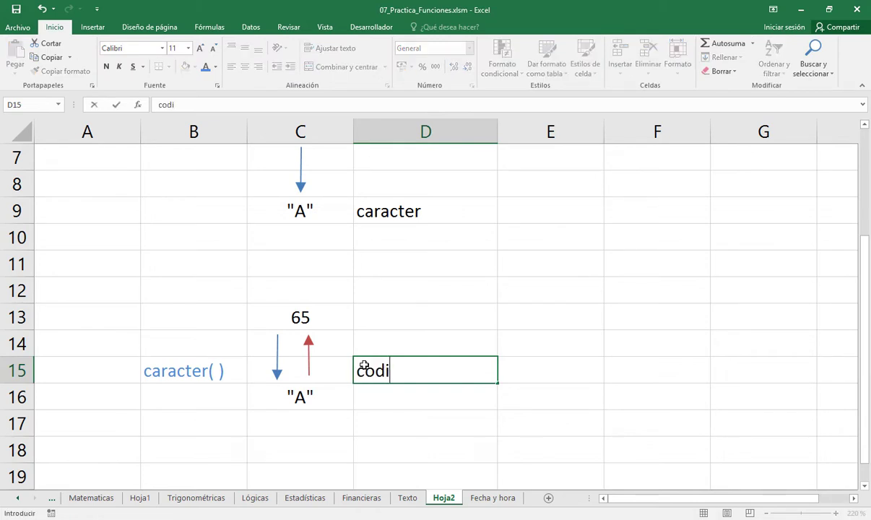
text(go( ))
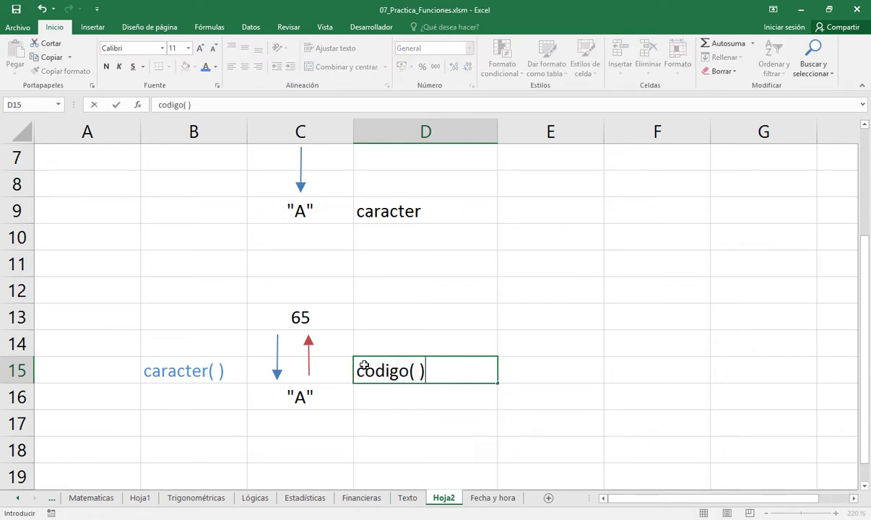
key(Return)
click(364, 367)
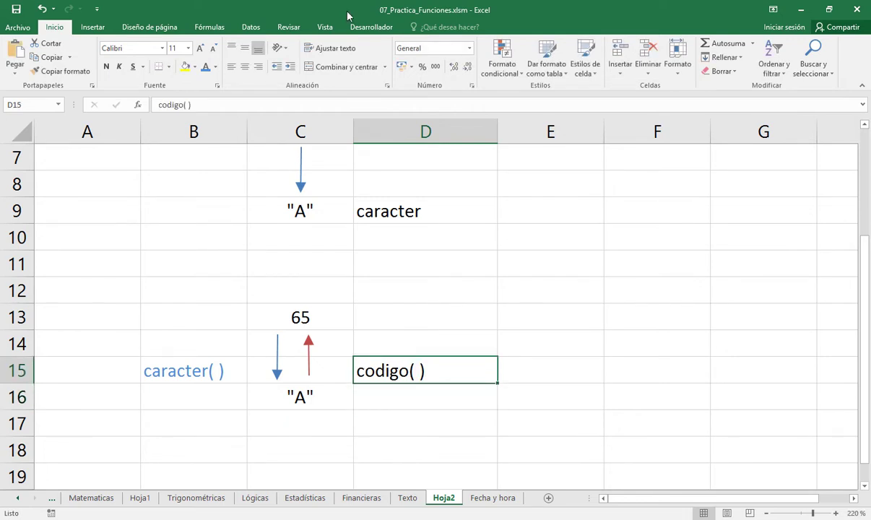
click(215, 70)
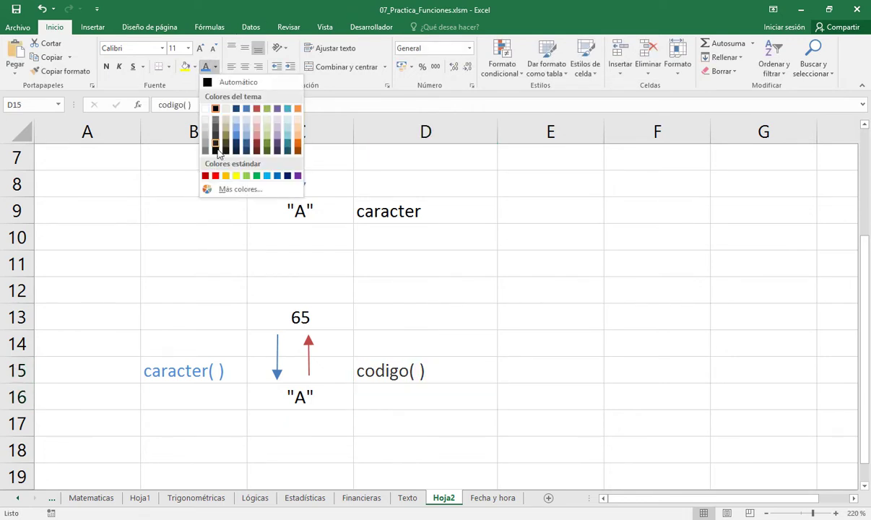
click(215, 176)
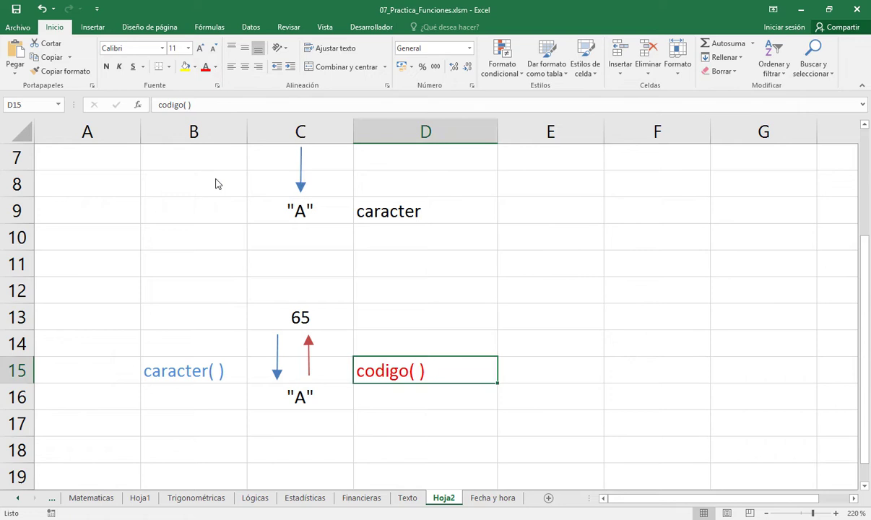
click(304, 394)
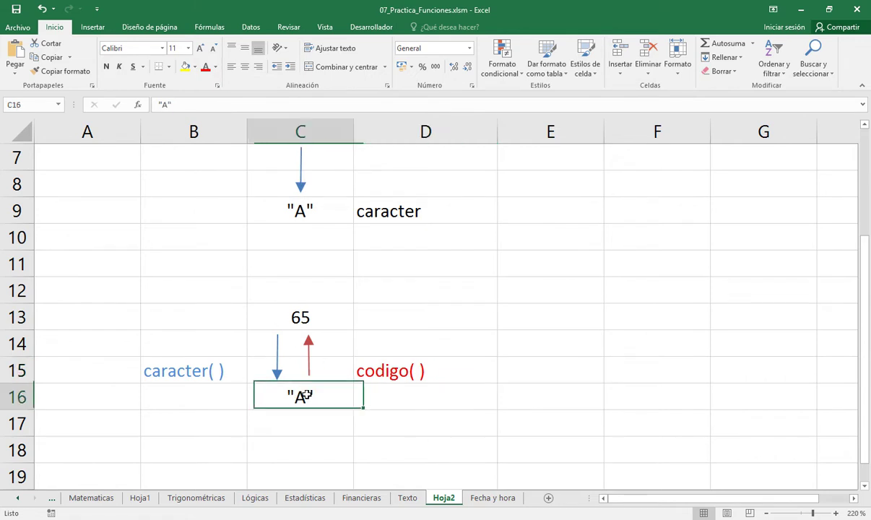
click(313, 318)
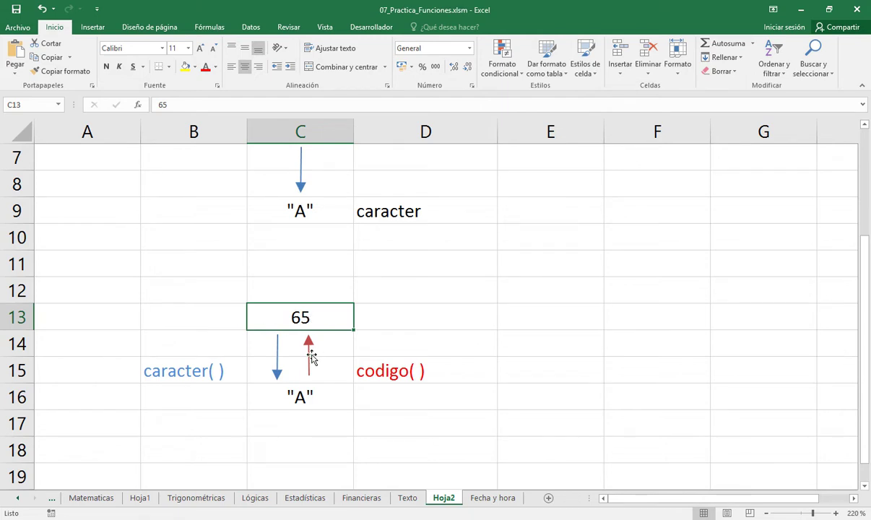
Step: Enter the starting numbers 32, 33 and 34 in cells B19 to B21 below the diagram
scroll(310, 356, down, 1)
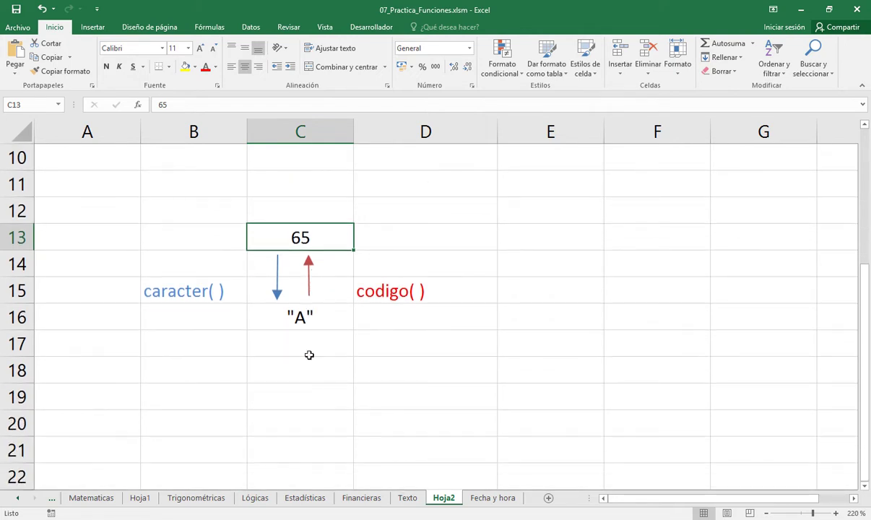
click(233, 392)
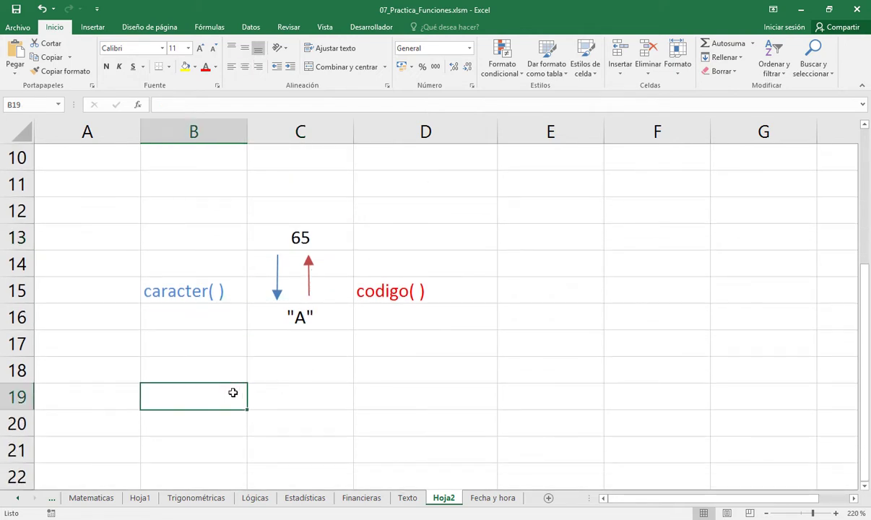
text(32)
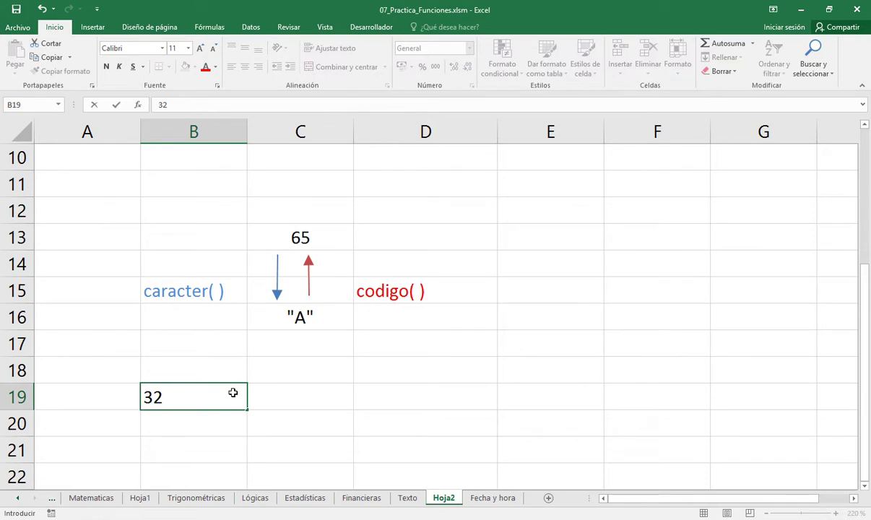
key(Return)
text(33)
key(Return)
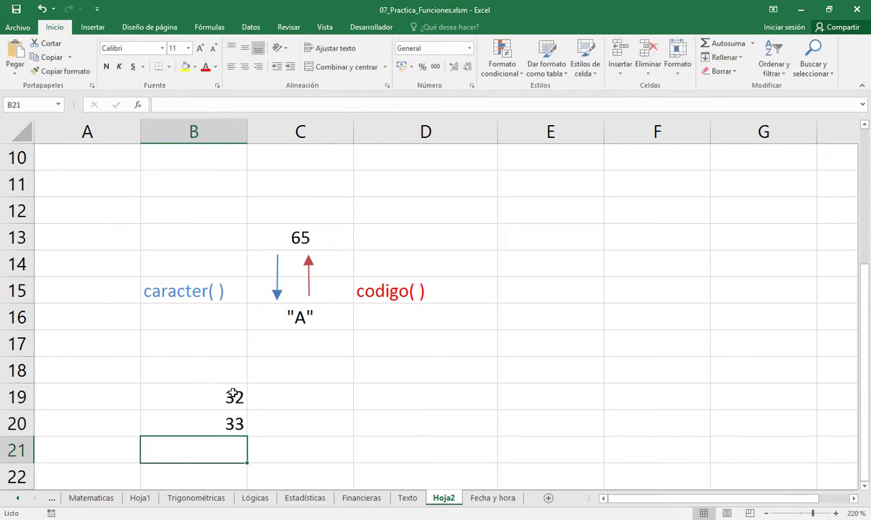
text(34)
Step: Extend the number series from B19:B21 down column B so that it ends at 127 in B114
drag(233, 396, 233, 450)
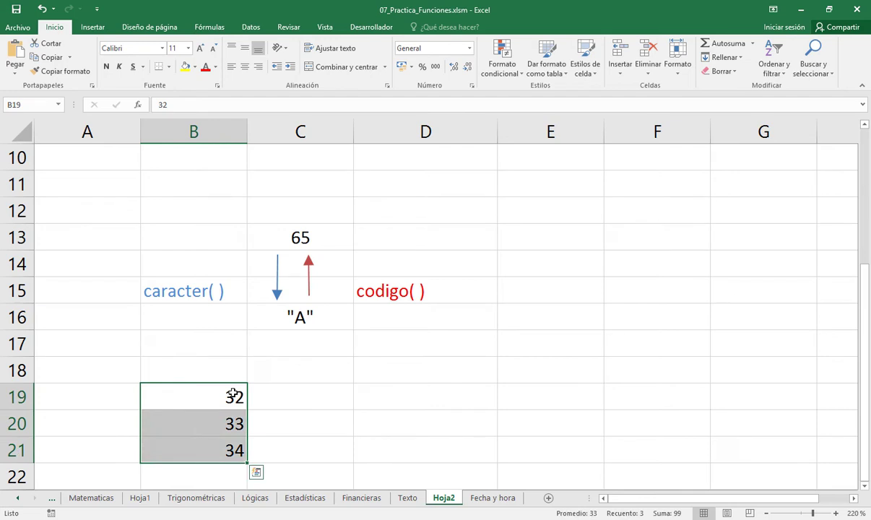
scroll(233, 396, down, 2)
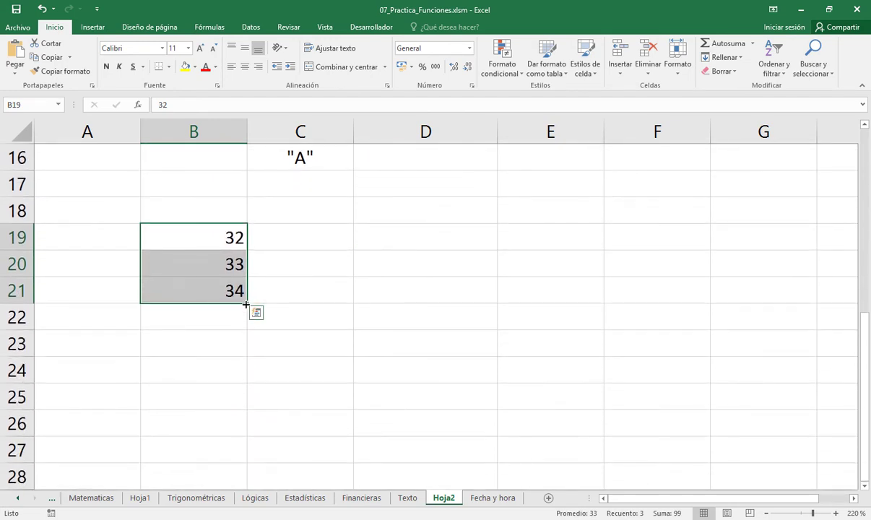
drag(247, 305, 219, 482)
drag(216, 493, 216, 402)
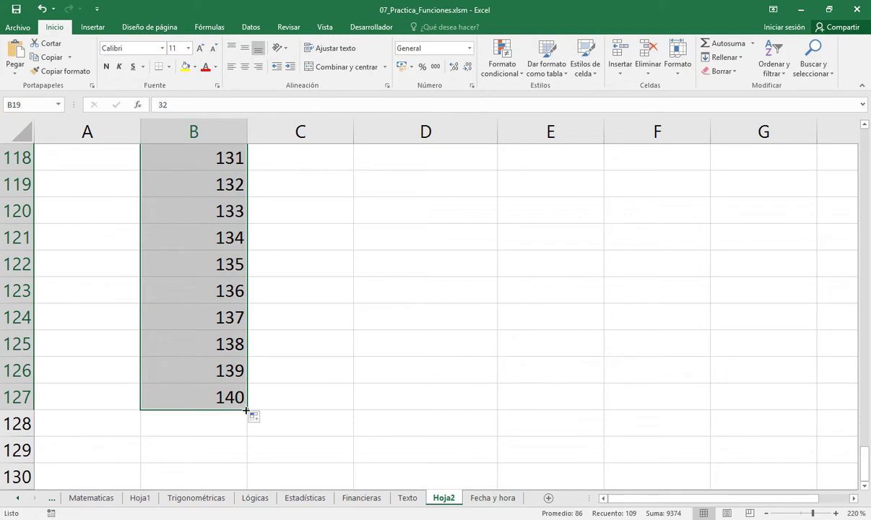
drag(245, 410, 246, 205)
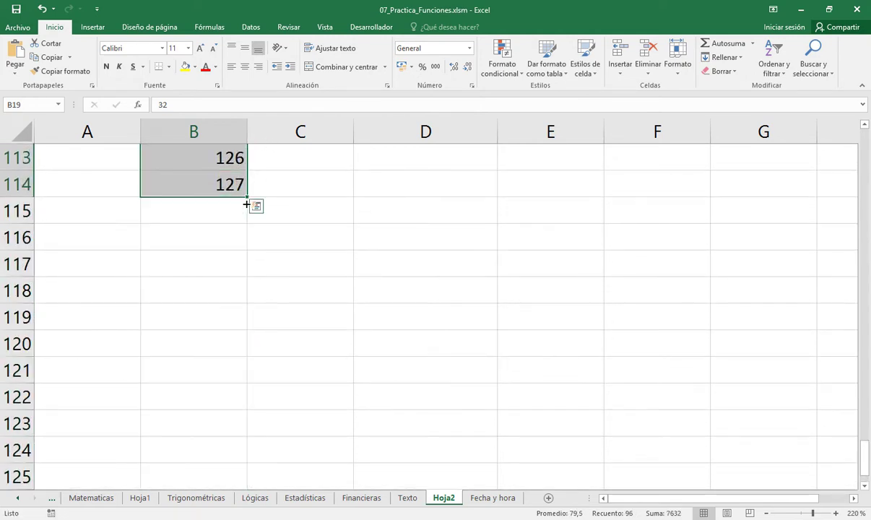
Step: Enter the heading "base 10" in B18 above the number series
key(Up)
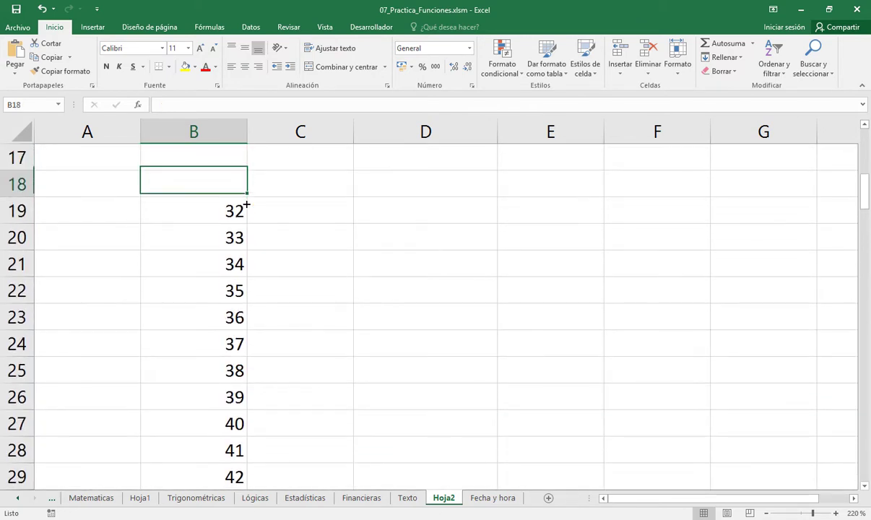
key(Down)
key(Up)
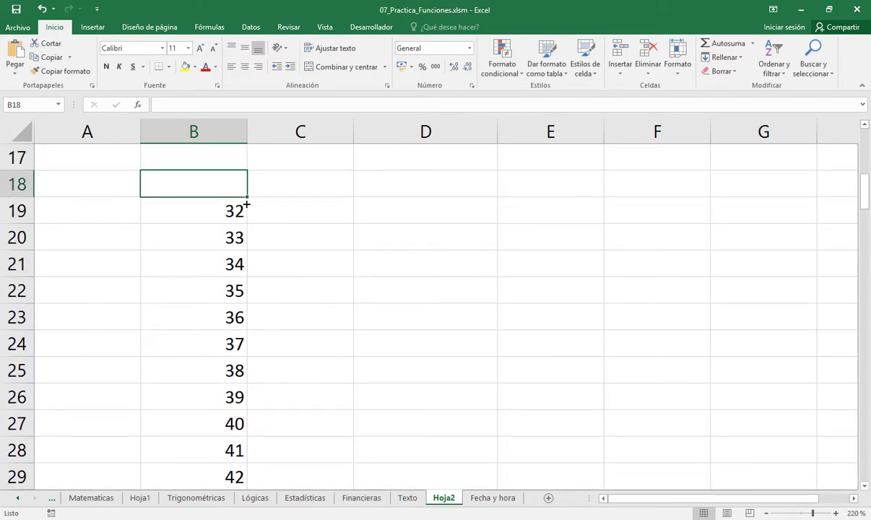
text(base 10)
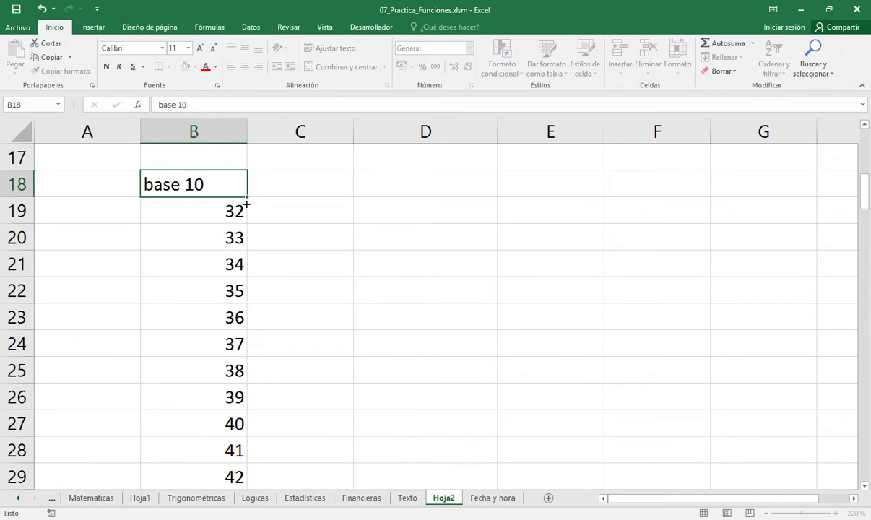
Step: Enter the heading "caracter" in C18, beside the "base 10" heading
key(Return)
key(Up)
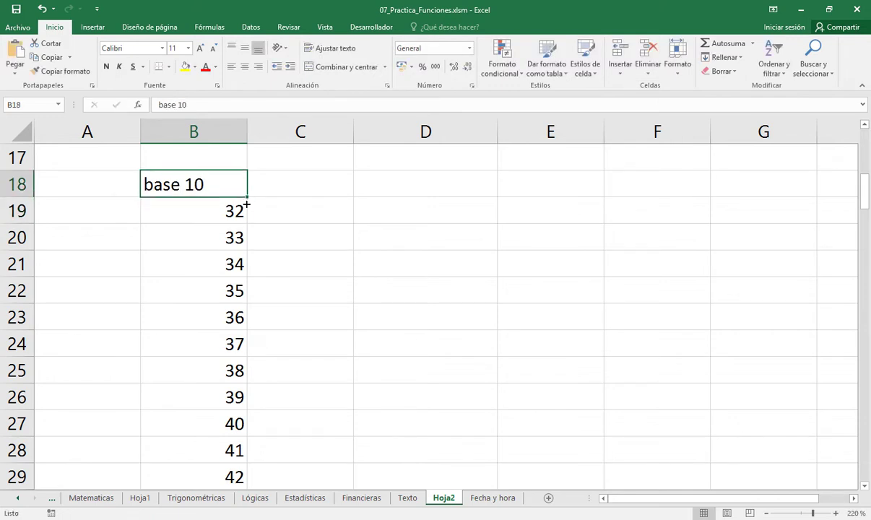
key(Right)
text(caracter)
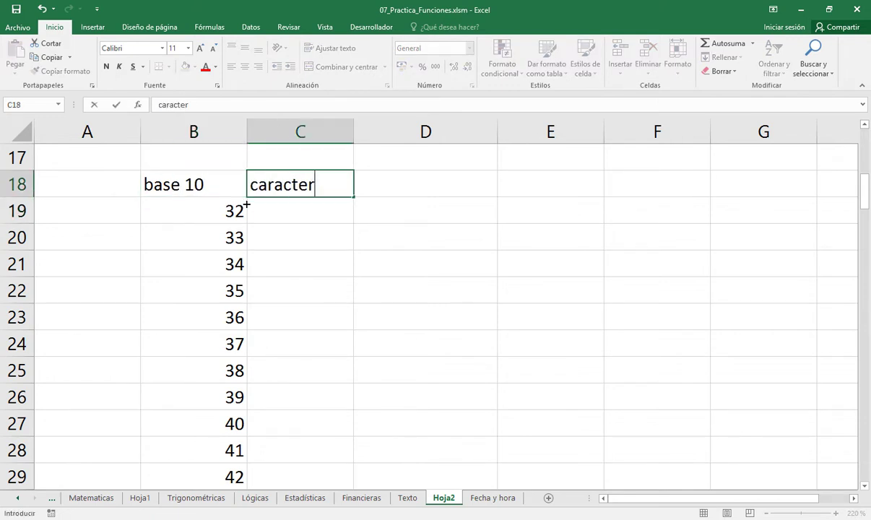
key(Return)
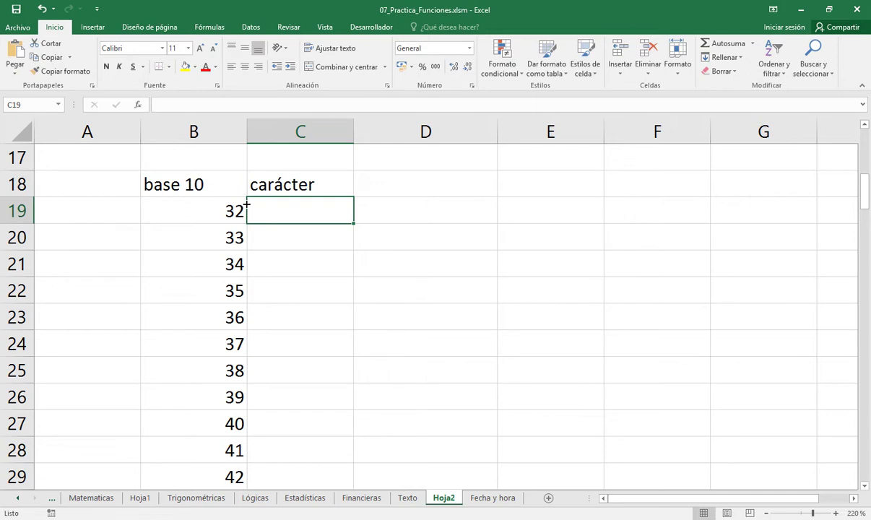
key(ctrl+z)
text(caea)
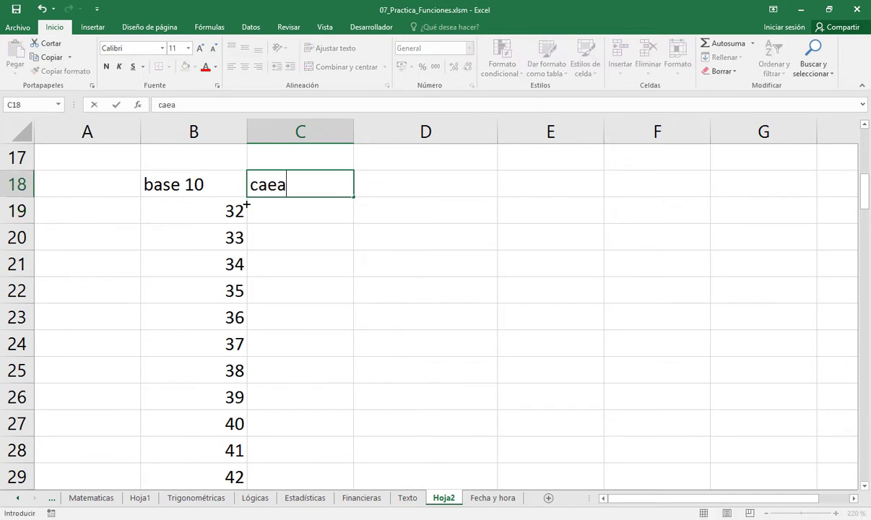
key(BackSpace)
key(BackSpace)
text(racter)
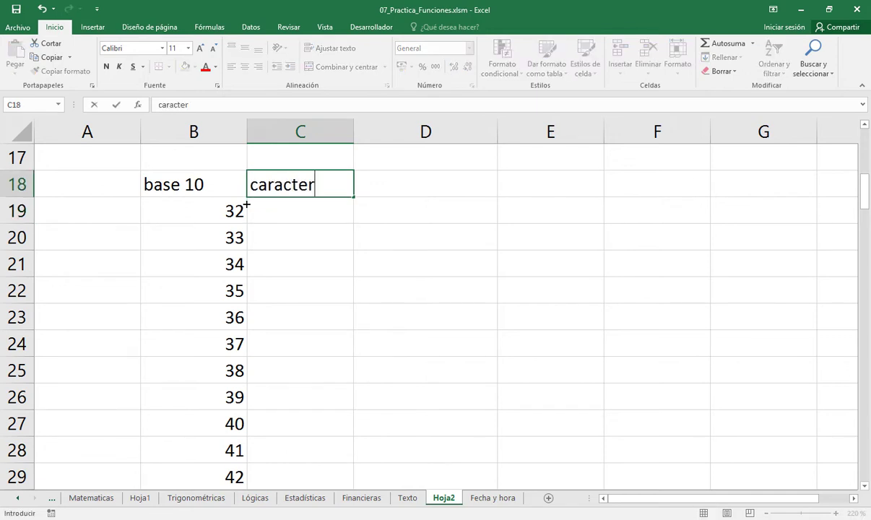
key(Return)
key(Up)
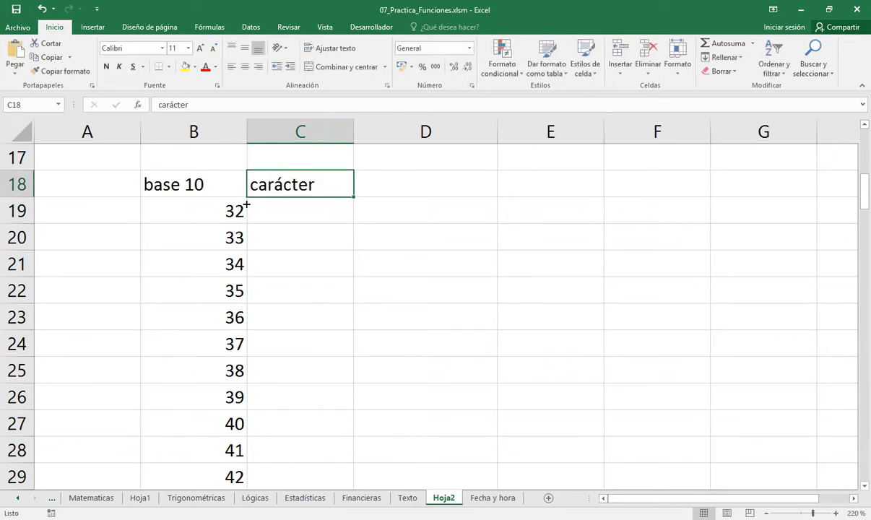
Step: Edit the C18 heading so that it reads "caracter" without the accent
key(F2)
key(Left)
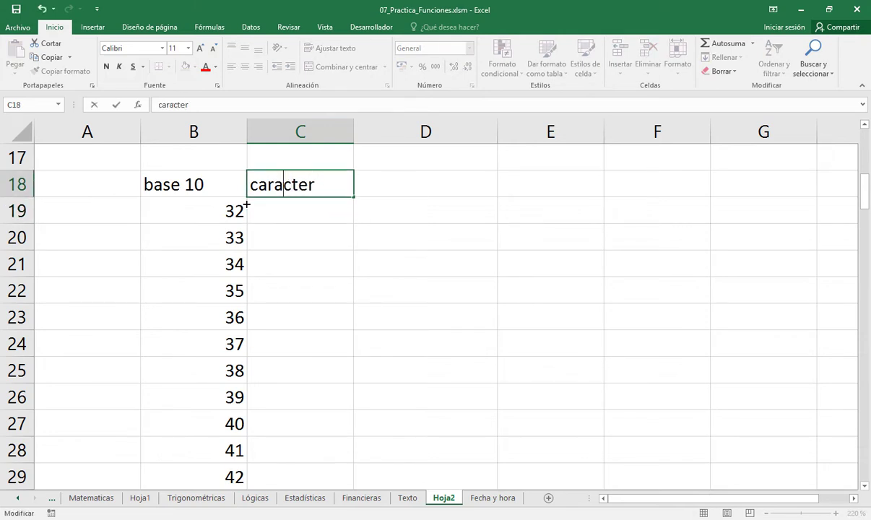
key(Return)
Step: Enter the formula =CARACTER( B19 ) in C19 to convert the first code into its character
text(=ca)
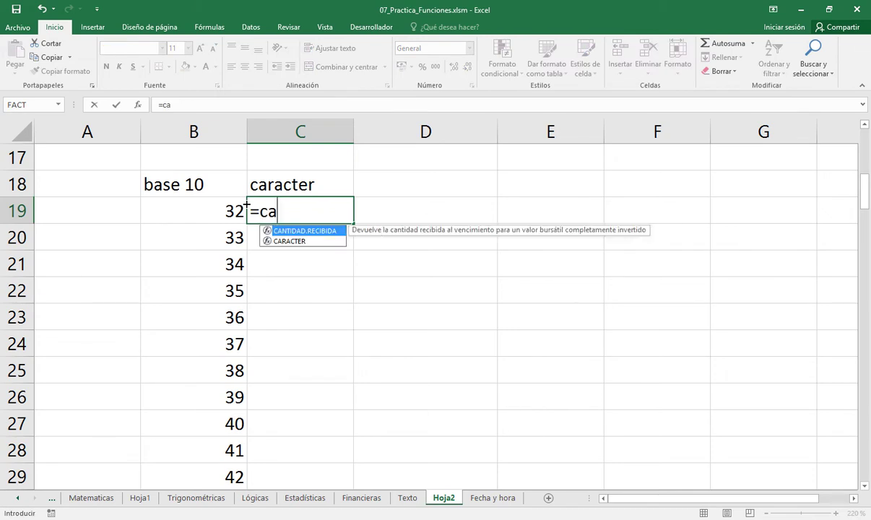
key(Down)
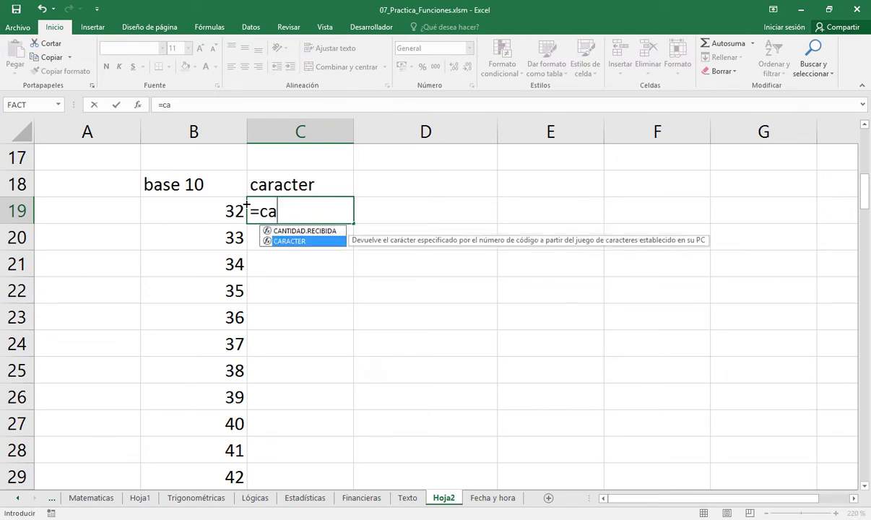
key(Tab)
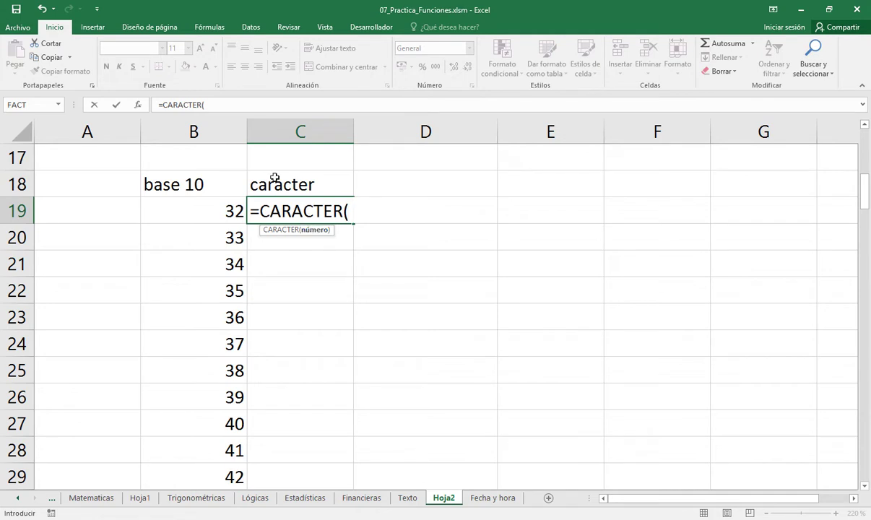
click(228, 206)
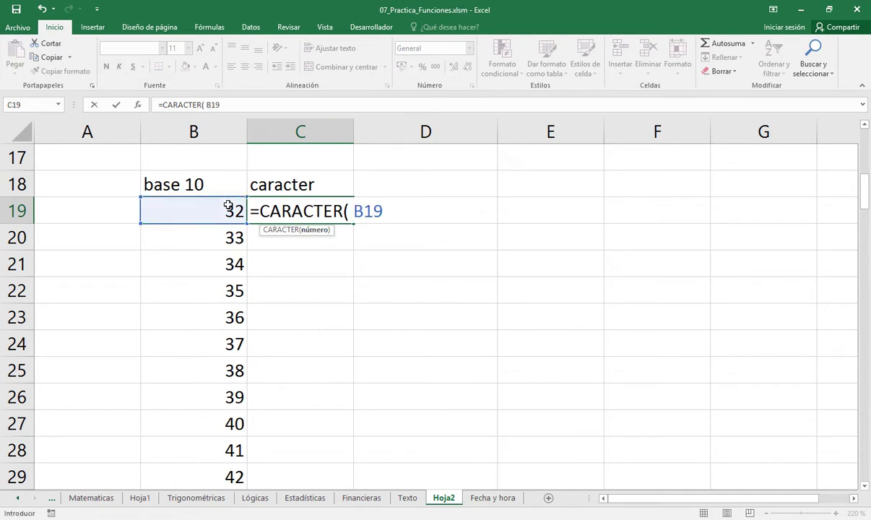
text())
key(Return)
Step: Copy the CARACTER formula from C19 down to C26 and check the code and character pairs in rows 20 to 22
click(273, 211)
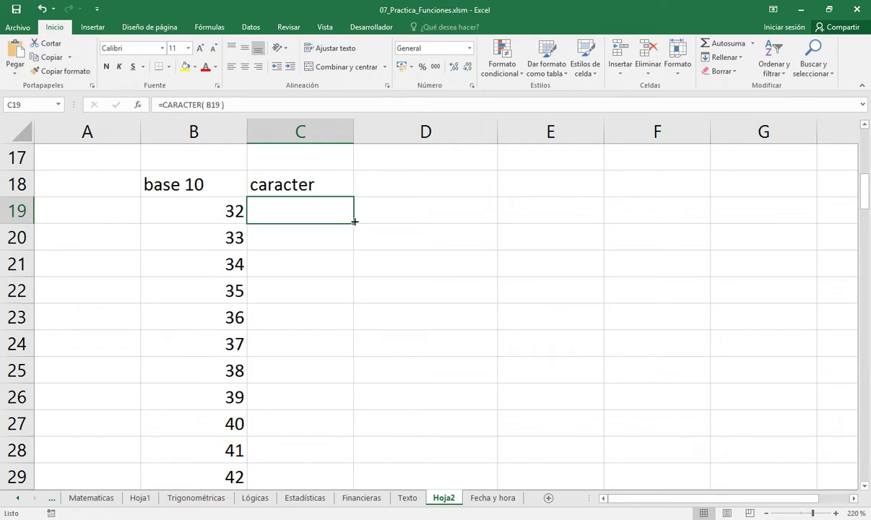
drag(353, 224, 358, 417)
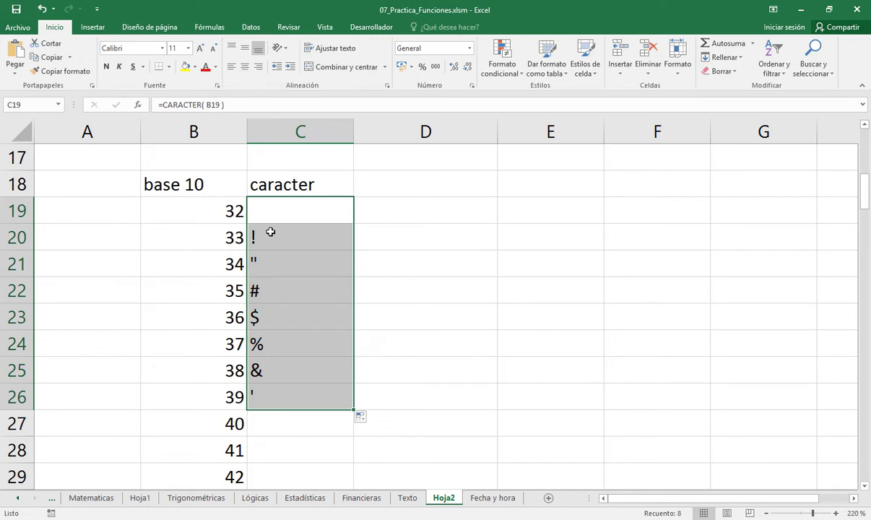
click(213, 227)
click(276, 240)
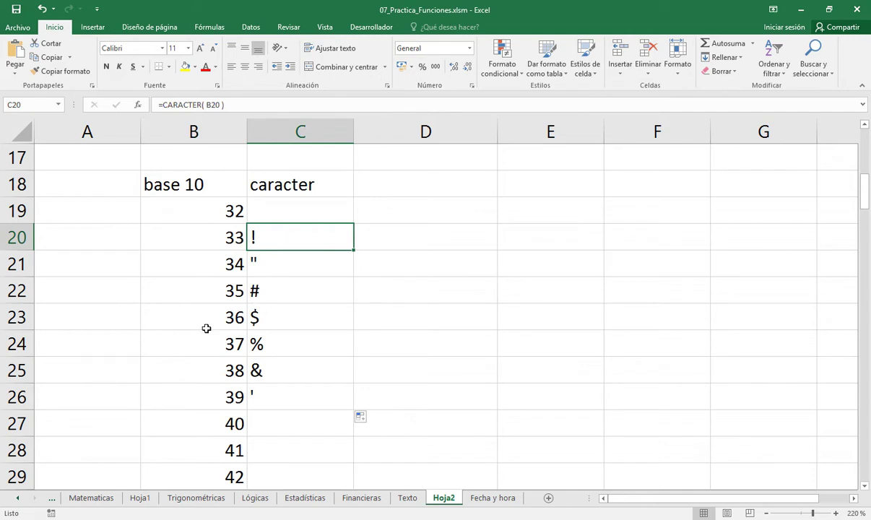
click(209, 253)
click(266, 267)
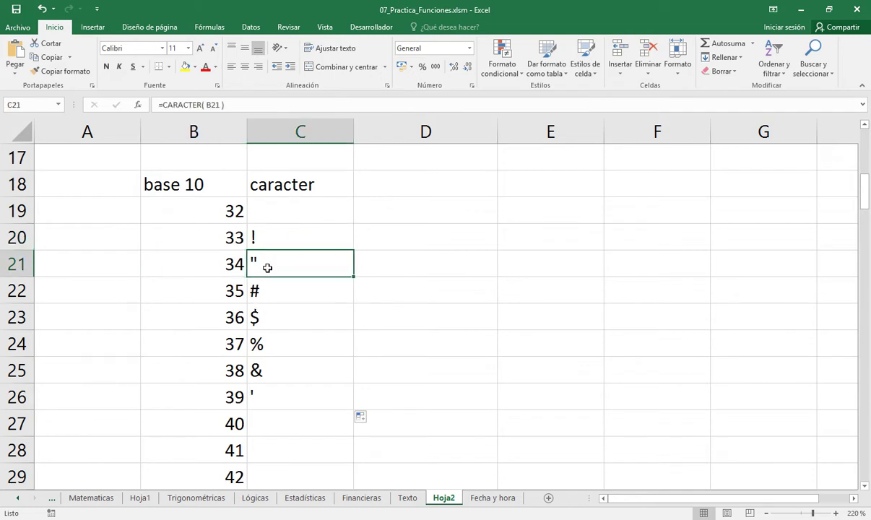
click(230, 288)
click(257, 291)
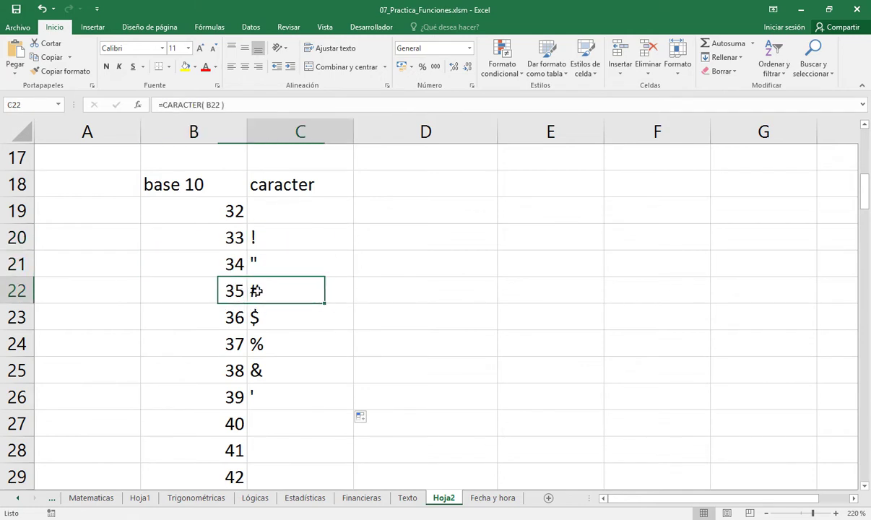
Step: Extend the CARACTER formula from C26 down to C35
click(264, 394)
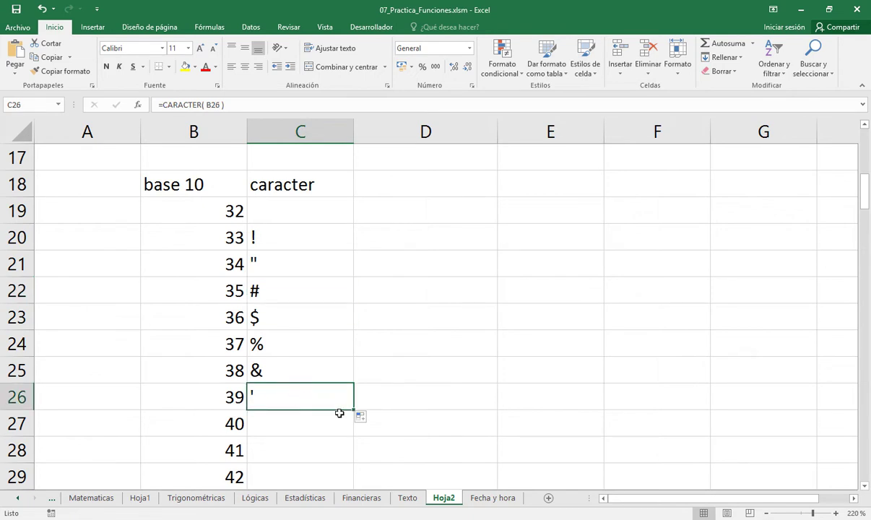
scroll(339, 413, down, 2)
drag(354, 249, 345, 482)
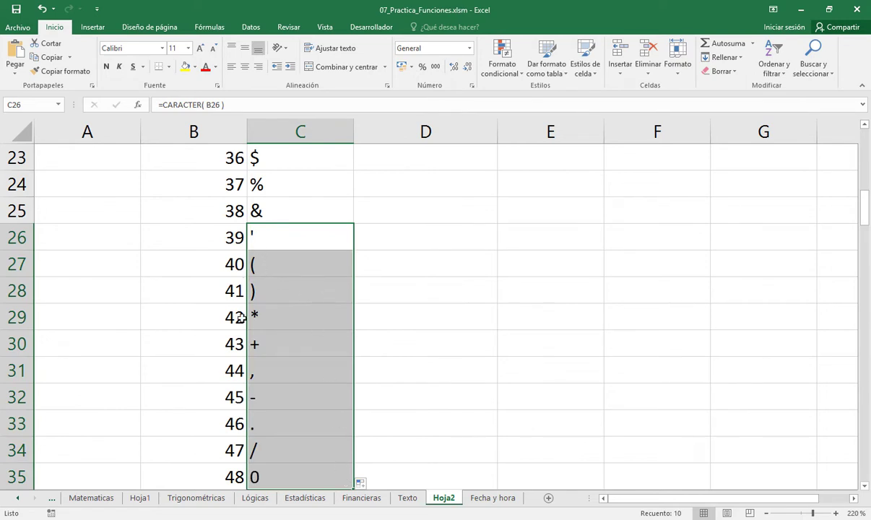
Step: Compare the base 10 codes in column B with the characters in column C, especially for codes 45, 46 and 48
drag(216, 391, 254, 402)
drag(224, 430, 287, 422)
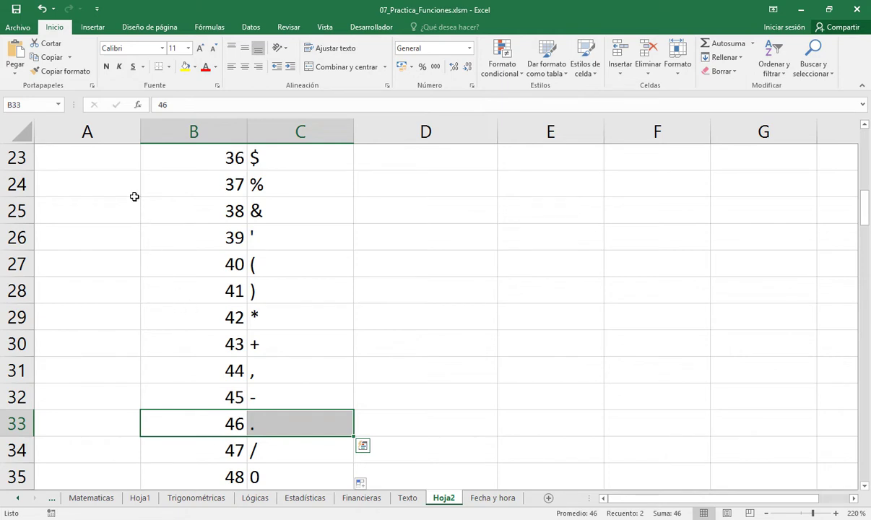
scroll(134, 197, up, 2)
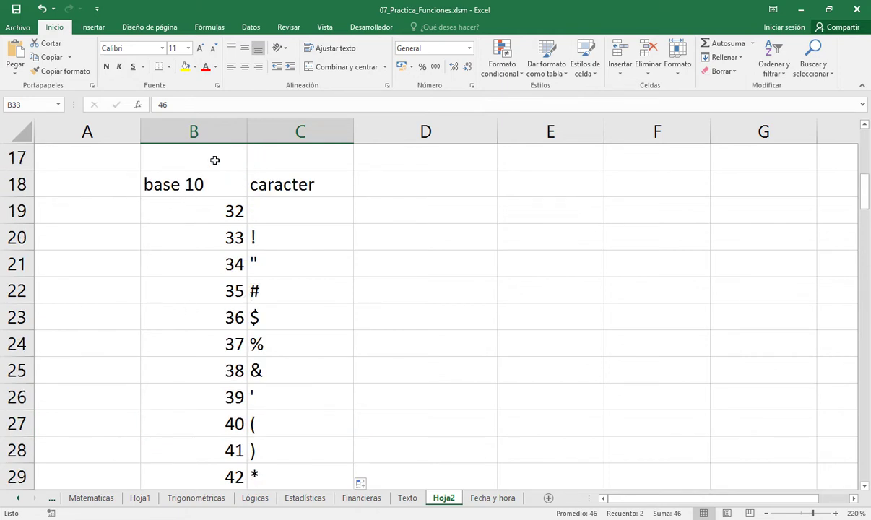
click(216, 135)
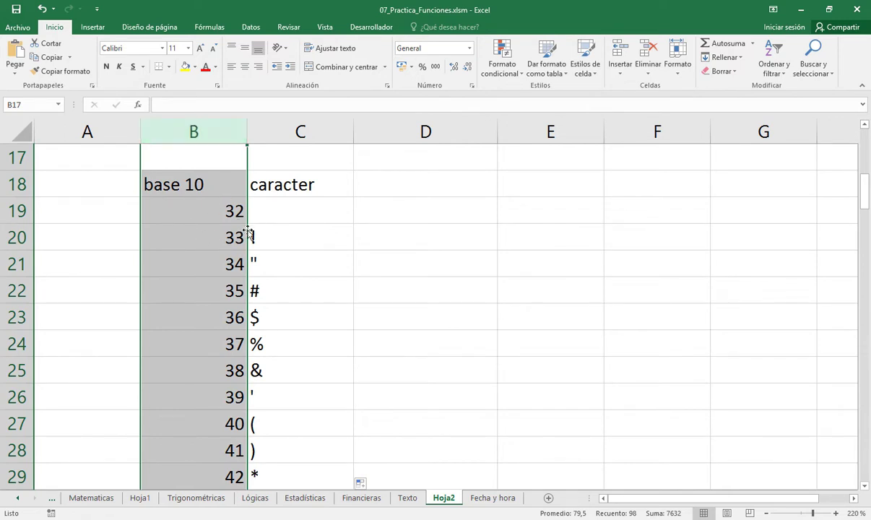
click(310, 136)
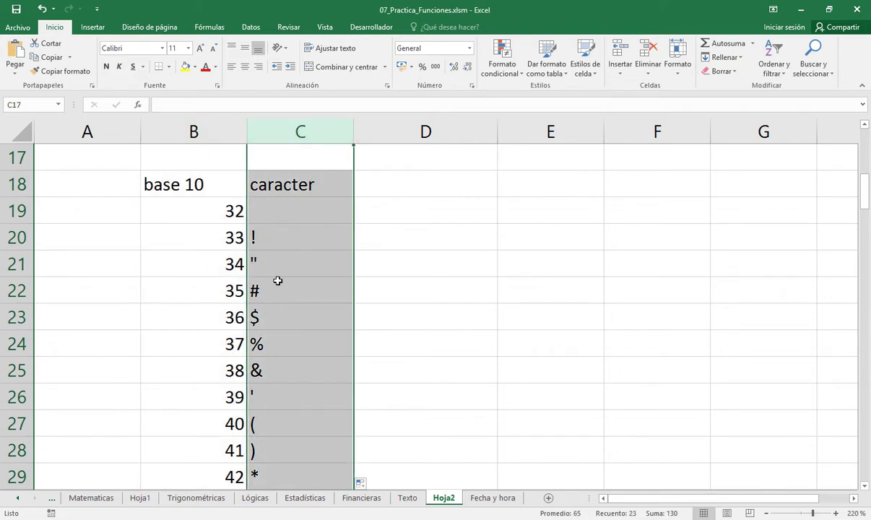
scroll(278, 272, down, 2)
scroll(278, 280, down, 1)
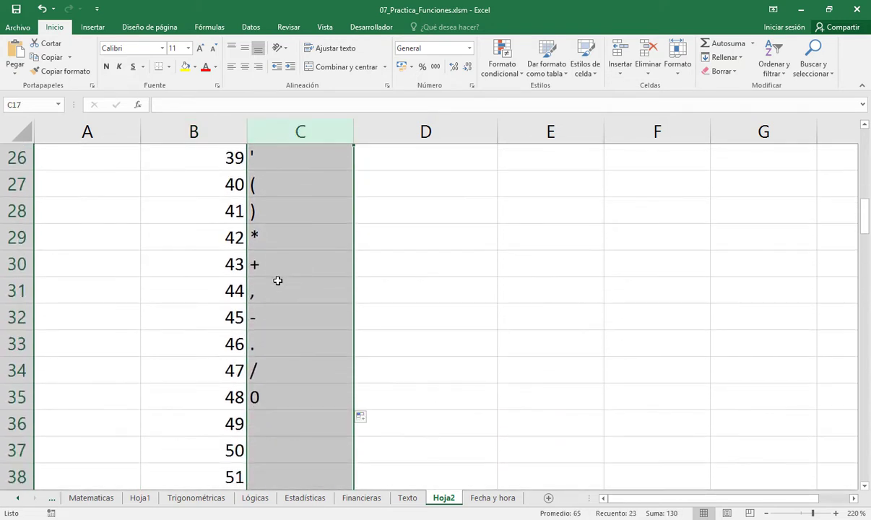
scroll(278, 280, down, 2)
scroll(278, 280, down, 1)
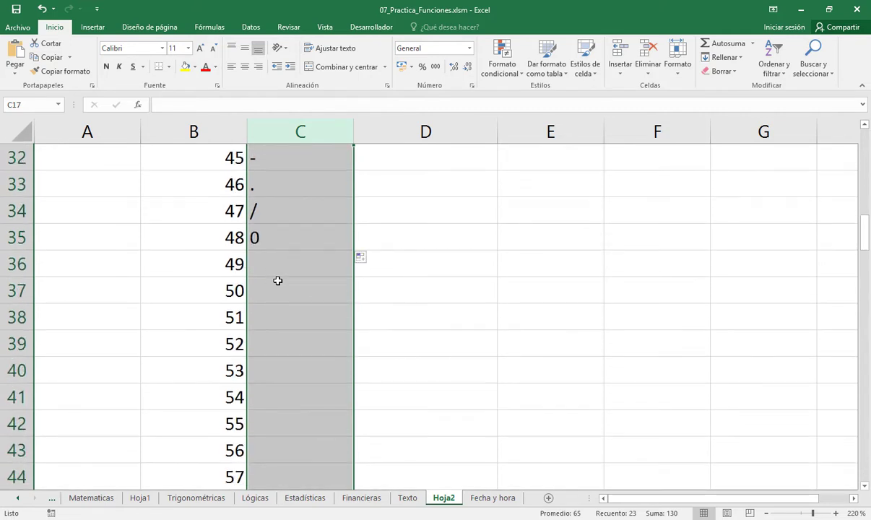
drag(191, 239, 265, 246)
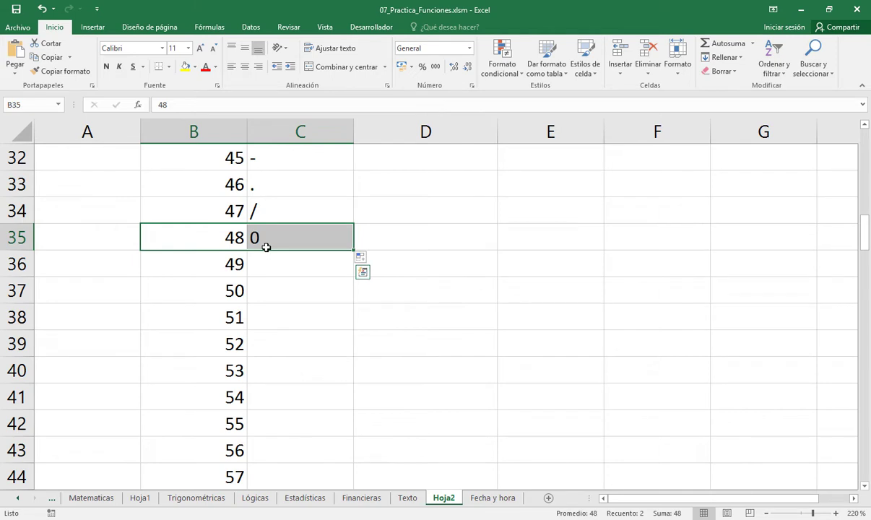
click(226, 240)
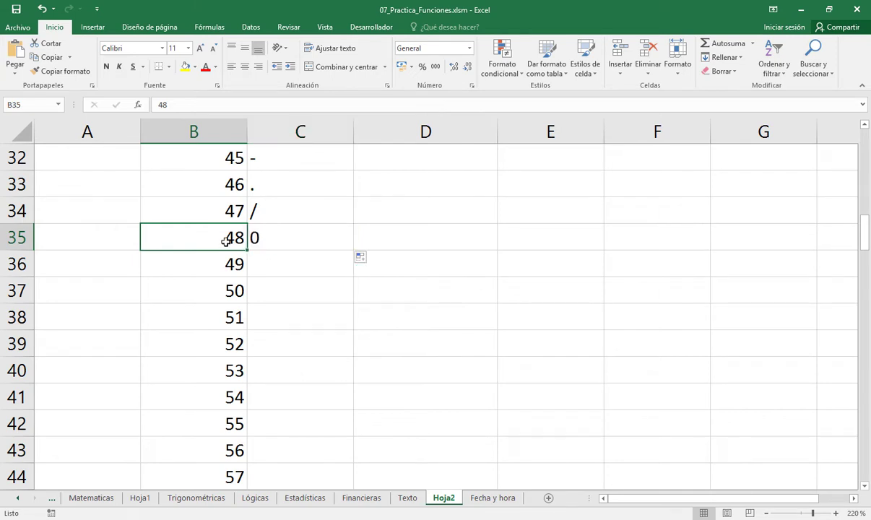
Step: Extend the CARACTER formula from C35 down to C54
click(268, 243)
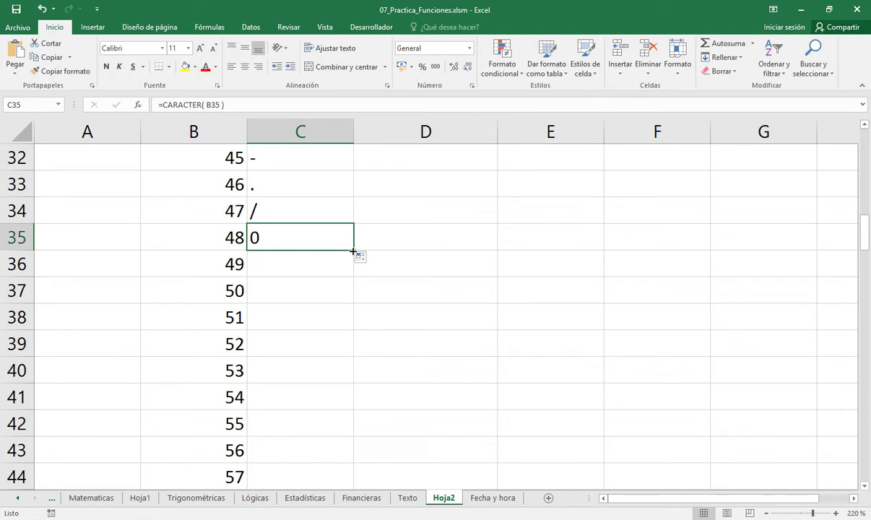
drag(354, 251, 349, 429)
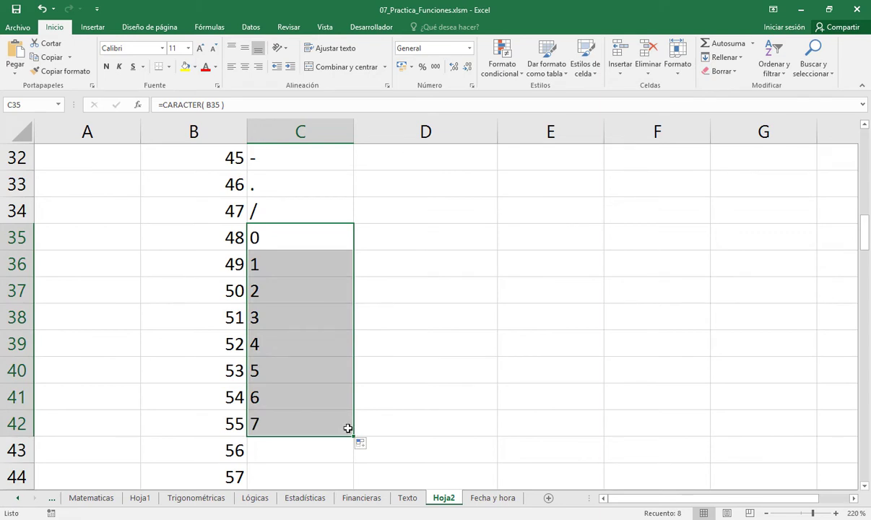
scroll(348, 428, down, 1)
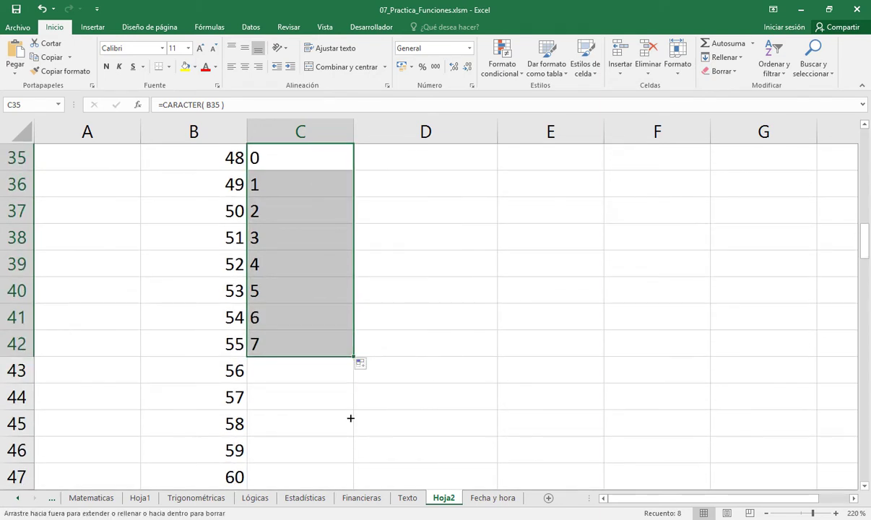
drag(350, 419, 350, 423)
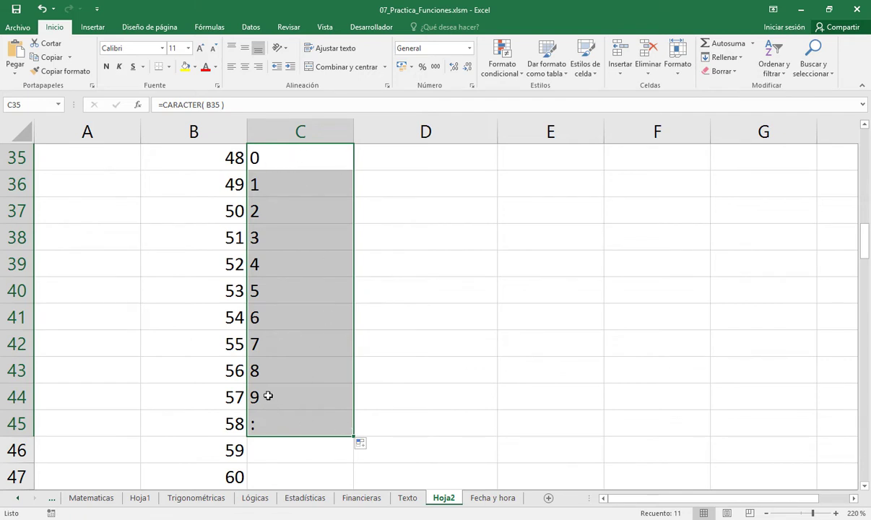
scroll(267, 396, down, 1)
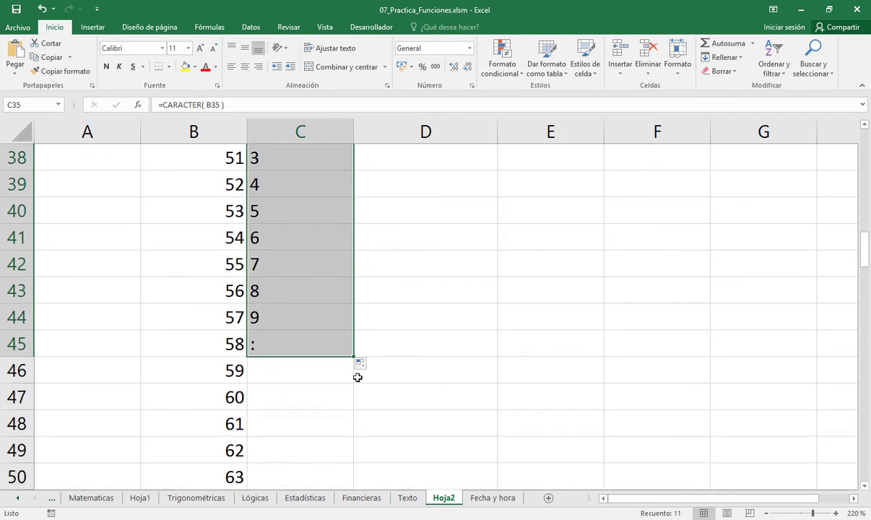
drag(354, 358, 341, 466)
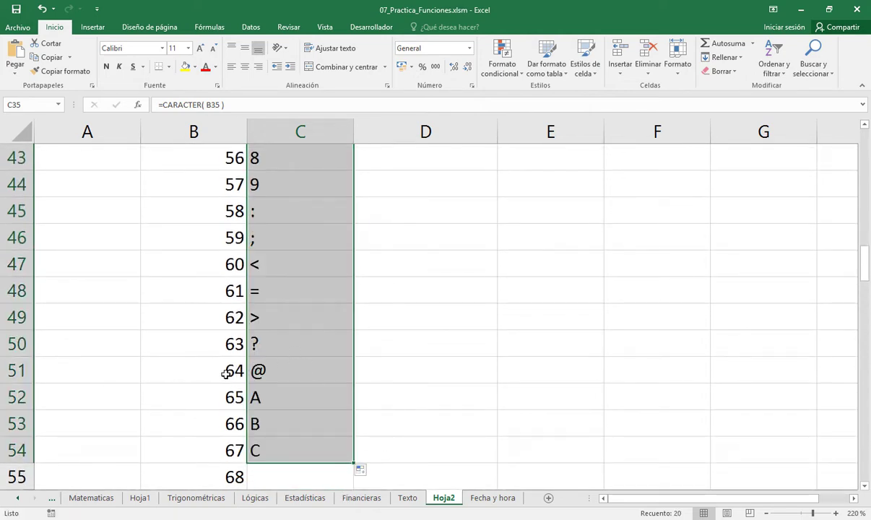
Step: Highlight the code 64 row of the table, B51:C51, with a yellow fill
drag(217, 374, 269, 373)
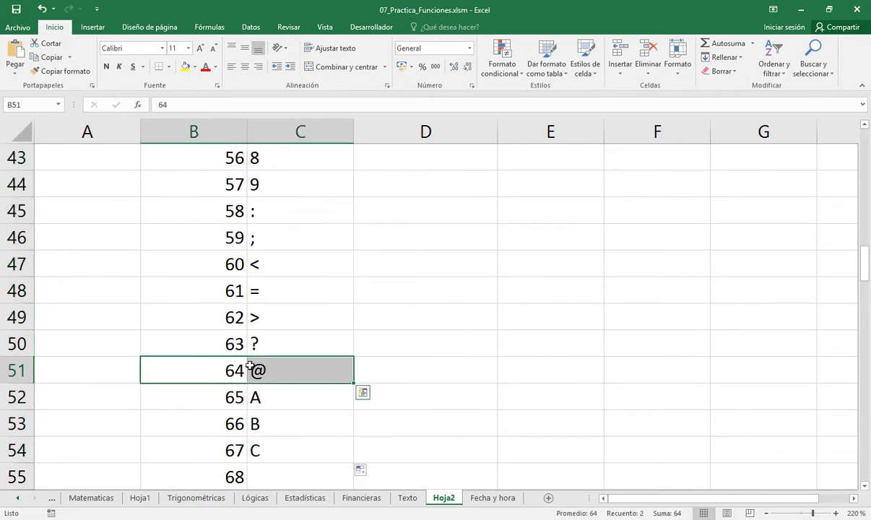
click(286, 373)
drag(217, 370, 253, 369)
click(184, 66)
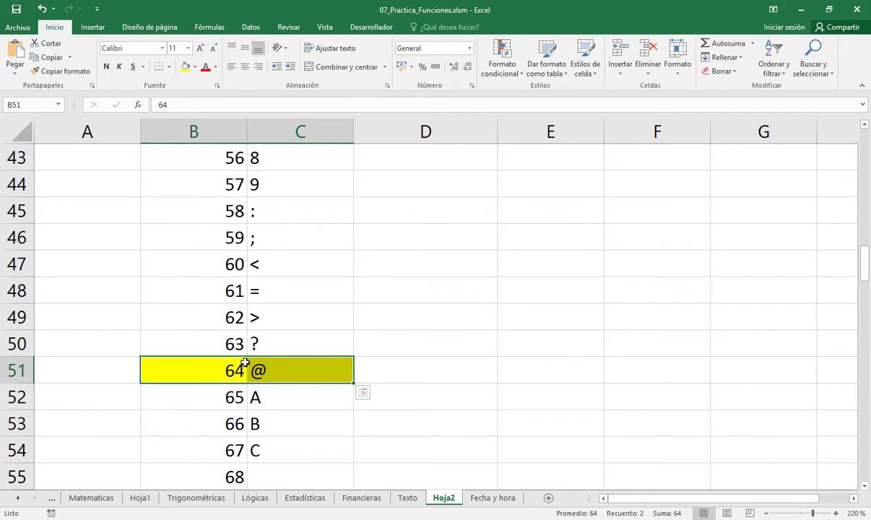
Step: Extend the CARACTER formula from C52 down to C114, the end of the base 10 code list
scroll(245, 364, down, 3)
scroll(244, 361, up, 3)
click(280, 395)
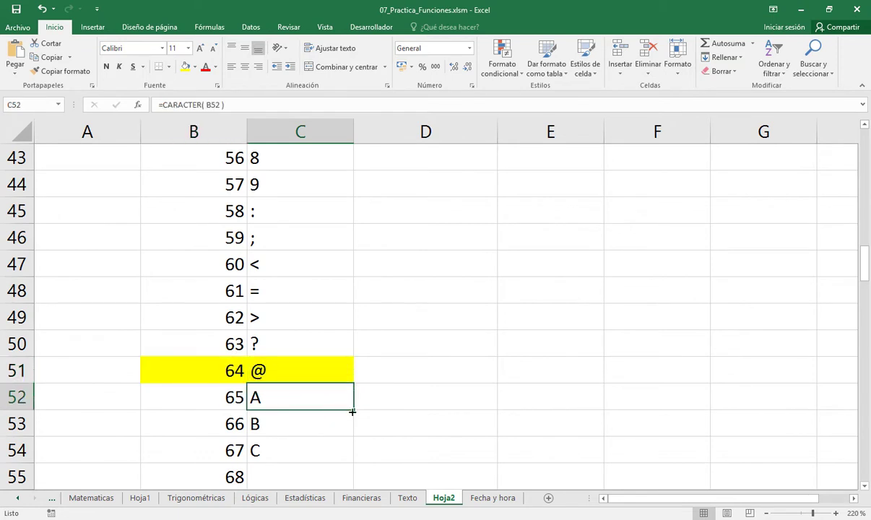
drag(354, 411, 329, 428)
scroll(330, 428, up, 17)
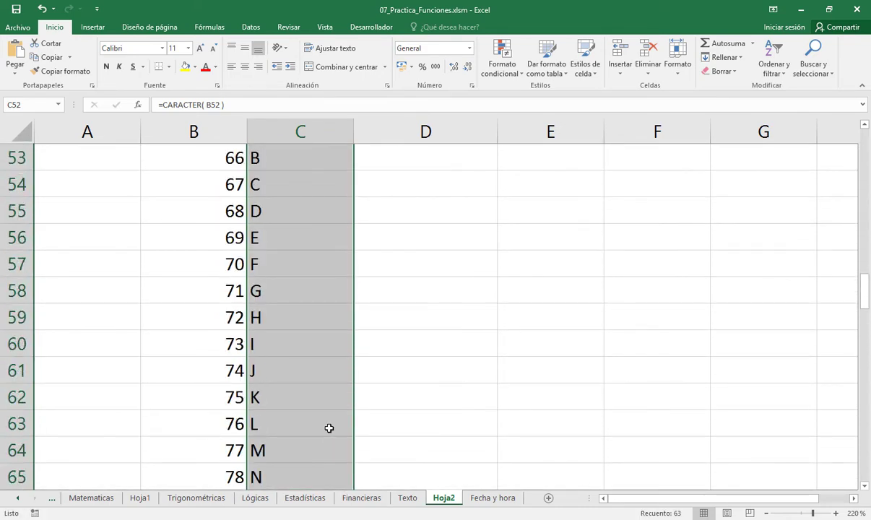
Step: Examine the codes of the uppercase alphabet in the table, comparing the A row (B52:C52) with the Z row (B77:C77)
scroll(329, 428, up, 3)
click(234, 371)
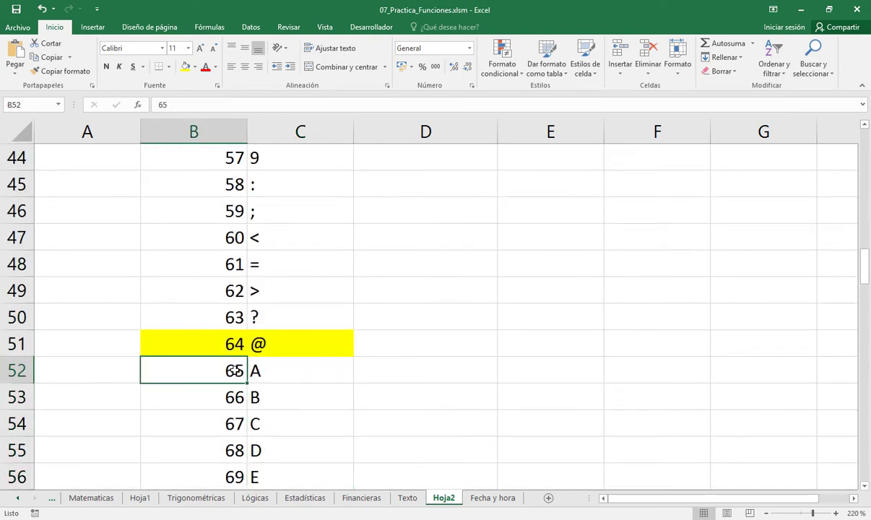
drag(234, 371, 252, 363)
scroll(253, 364, down, 3)
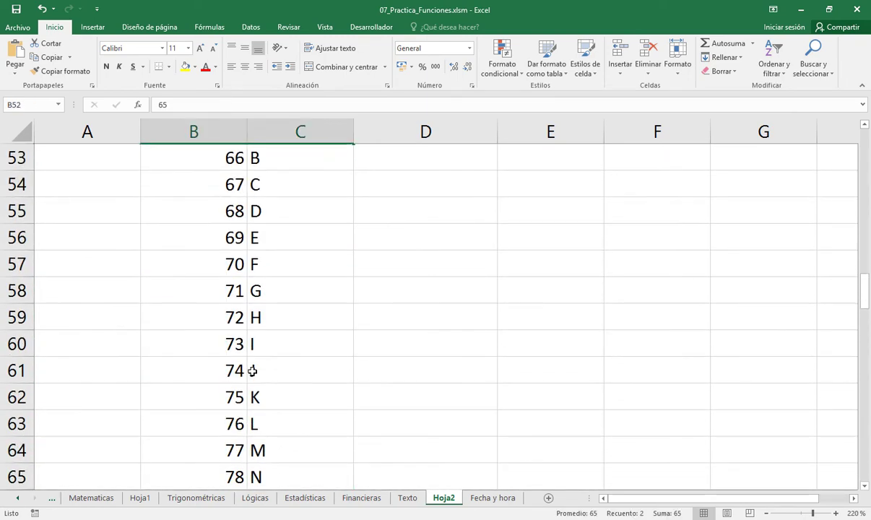
scroll(252, 370, down, 8)
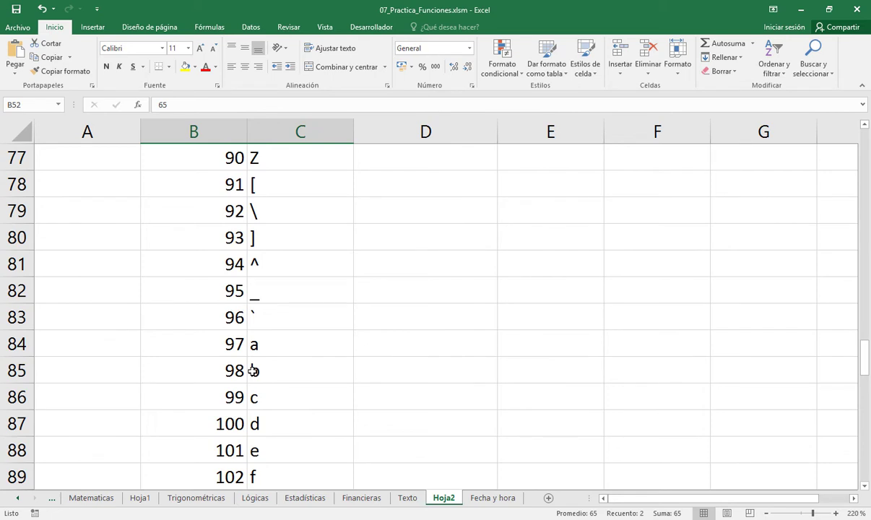
scroll(253, 370, up, 1)
click(209, 249)
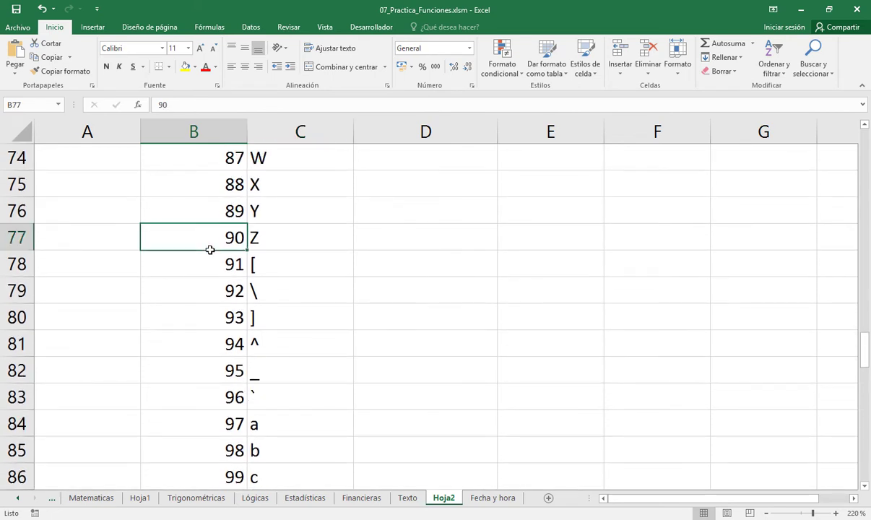
drag(209, 249, 281, 243)
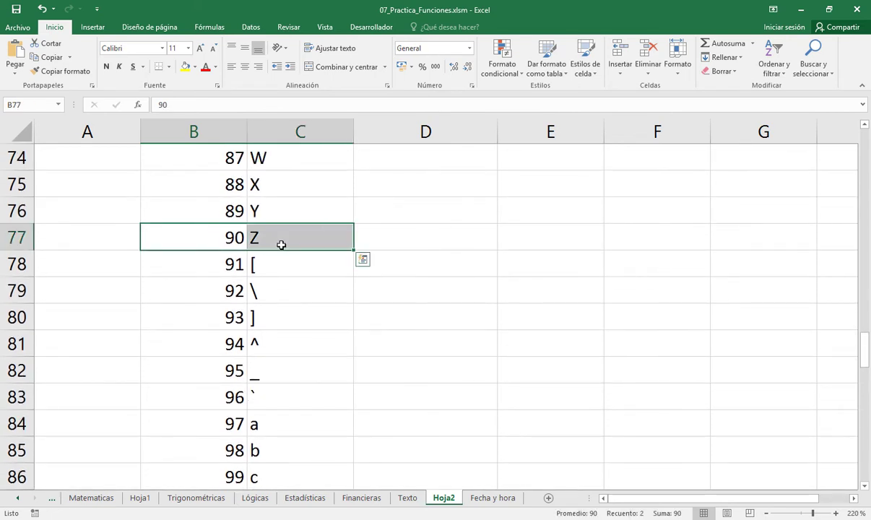
scroll(281, 245, down, 2)
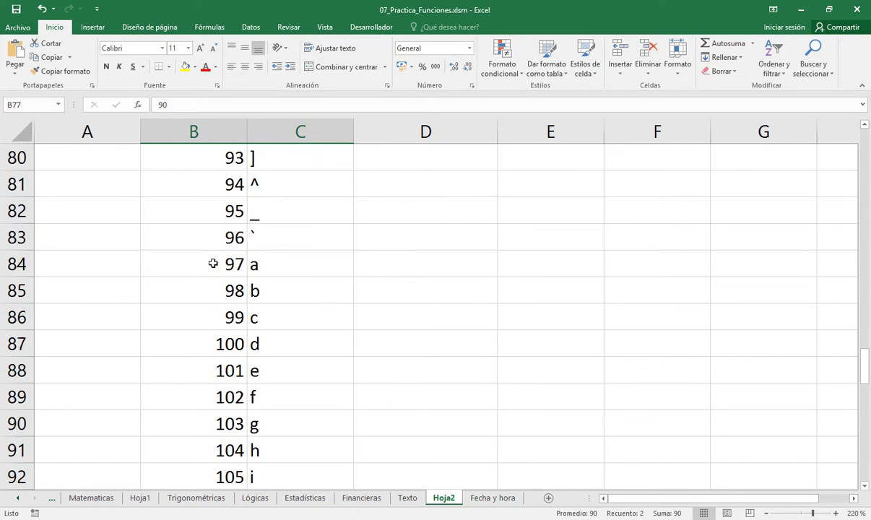
Step: Highlight the lowercase letter rows a to z, B84:C109, with the standard orange fill
drag(213, 268, 280, 265)
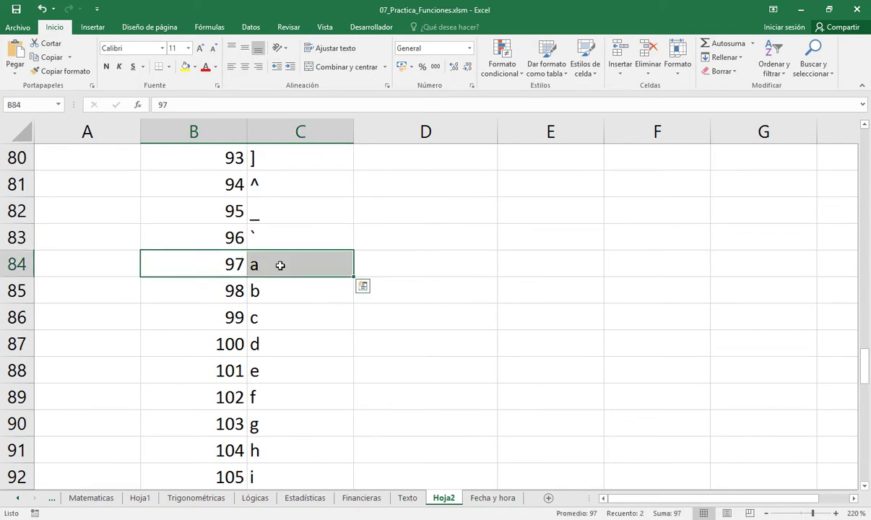
scroll(280, 265, down, 9)
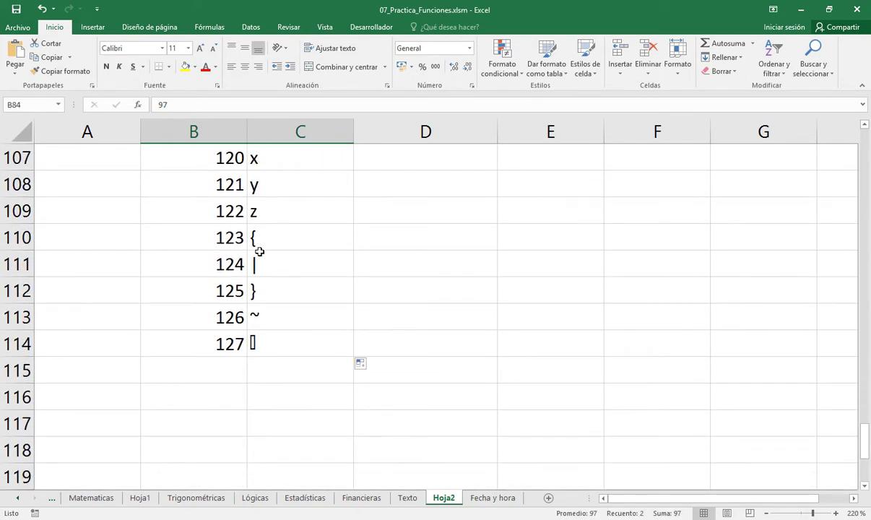
drag(203, 213, 254, 212)
scroll(254, 213, up, 4)
scroll(254, 213, up, 5)
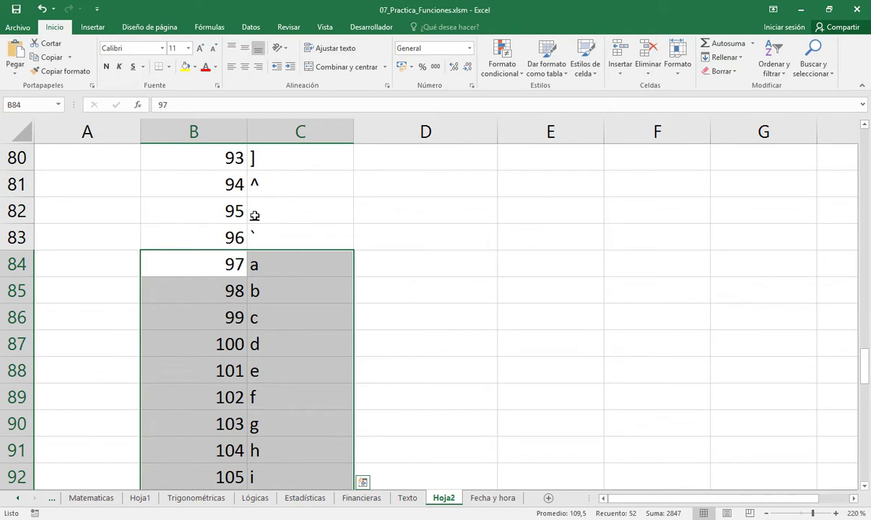
click(194, 66)
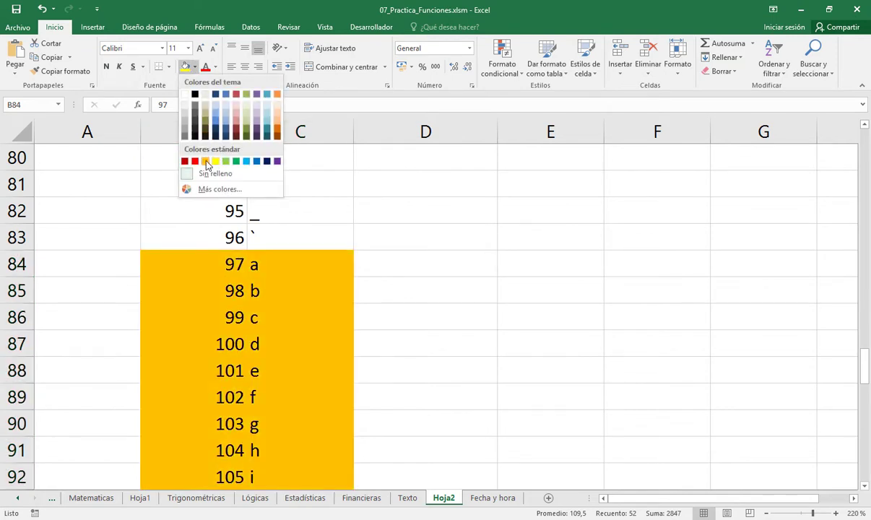
click(205, 161)
Step: Highlight the uppercase letter rows A to Z, B52:C77, with the Verde claro (light green) fill
scroll(205, 162, up, 4)
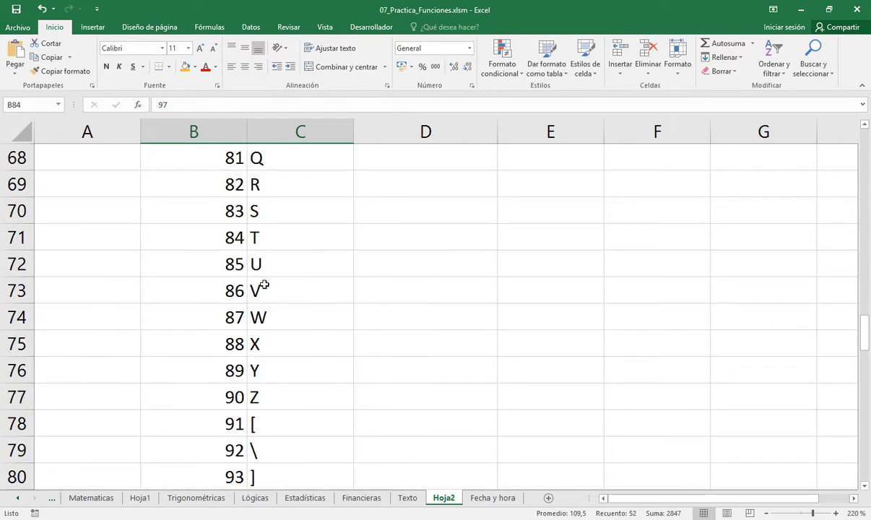
drag(238, 392, 210, 270)
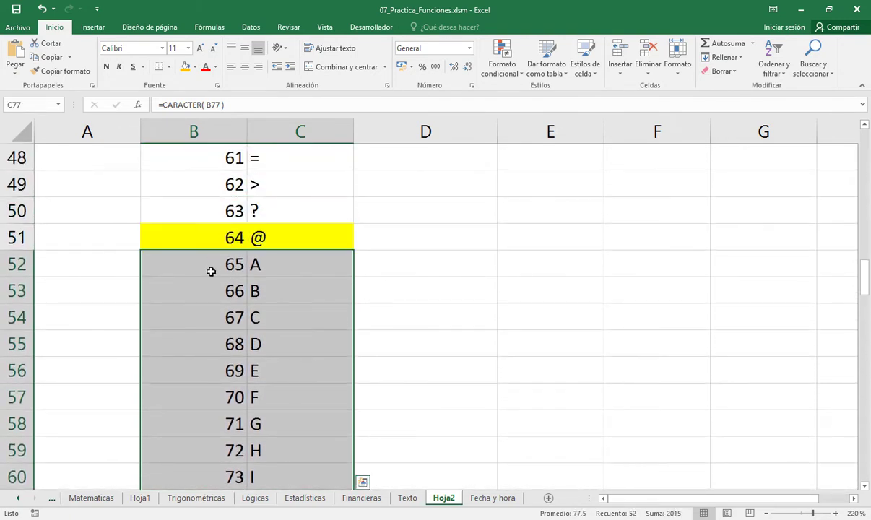
click(195, 66)
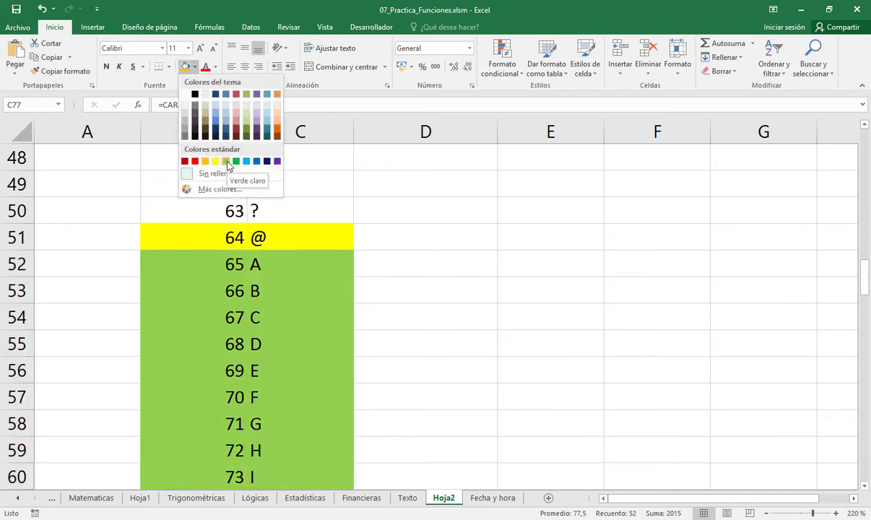
click(227, 165)
Step: Compare the code and character of X in row 75, and review the caracter/codigo conversion diagram in C13:C16
scroll(231, 169, down, 8)
click(268, 263)
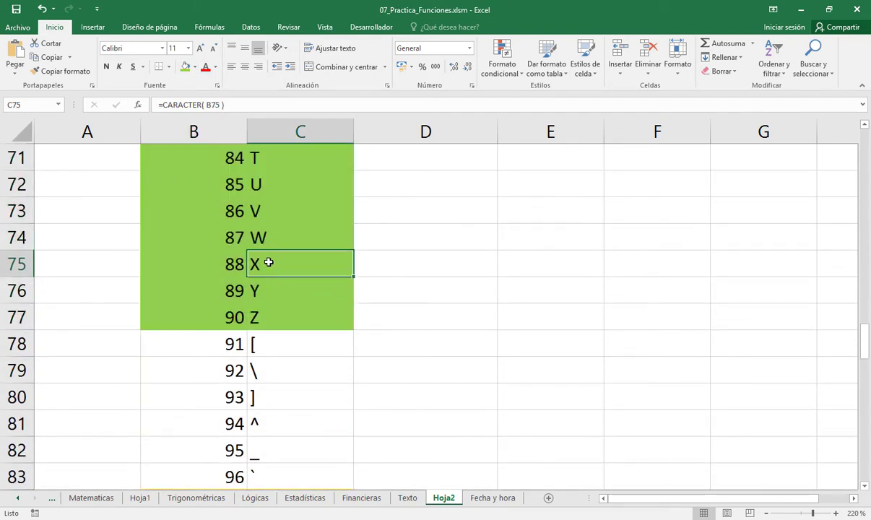
click(226, 257)
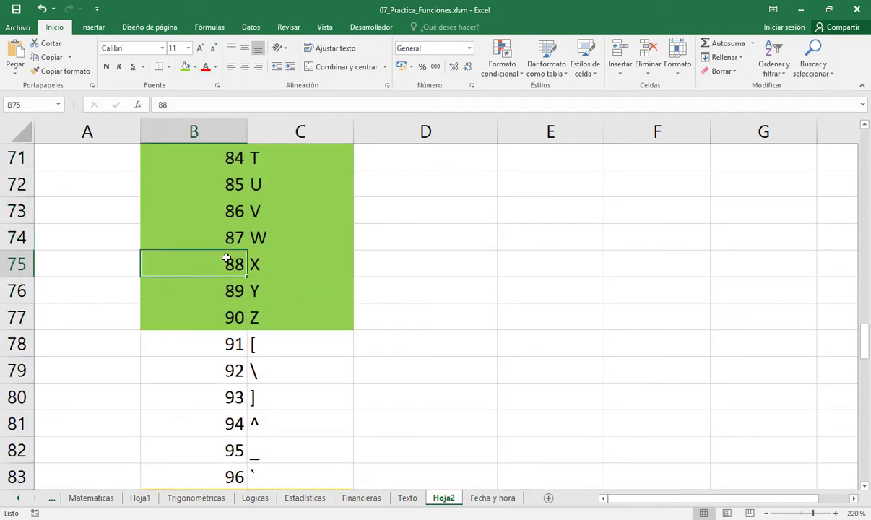
click(265, 264)
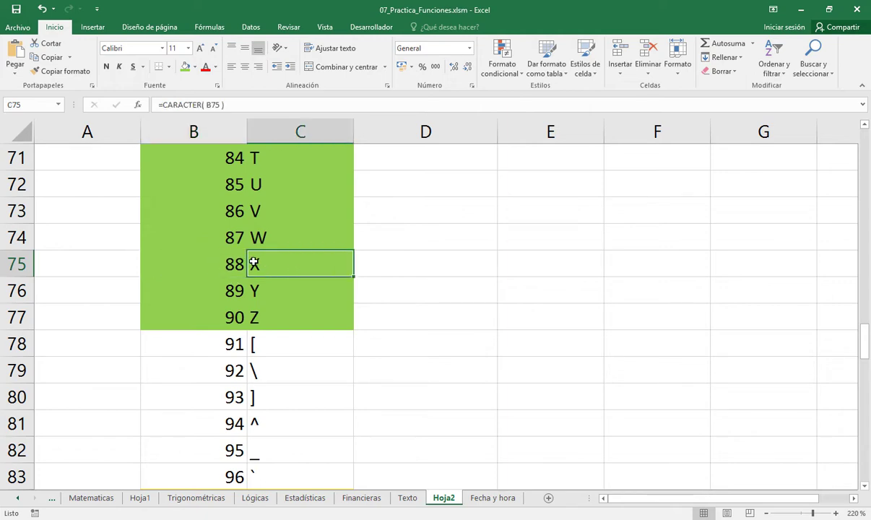
scroll(253, 255, up, 12)
scroll(253, 260, up, 9)
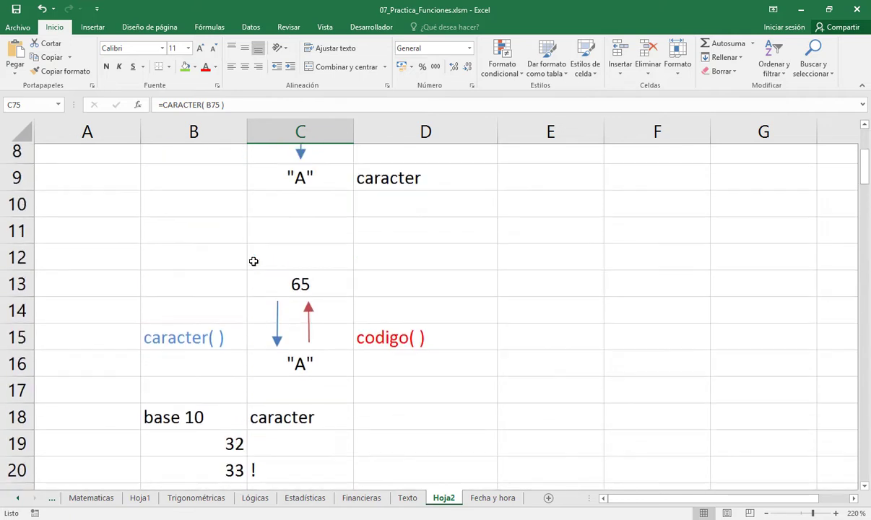
click(279, 288)
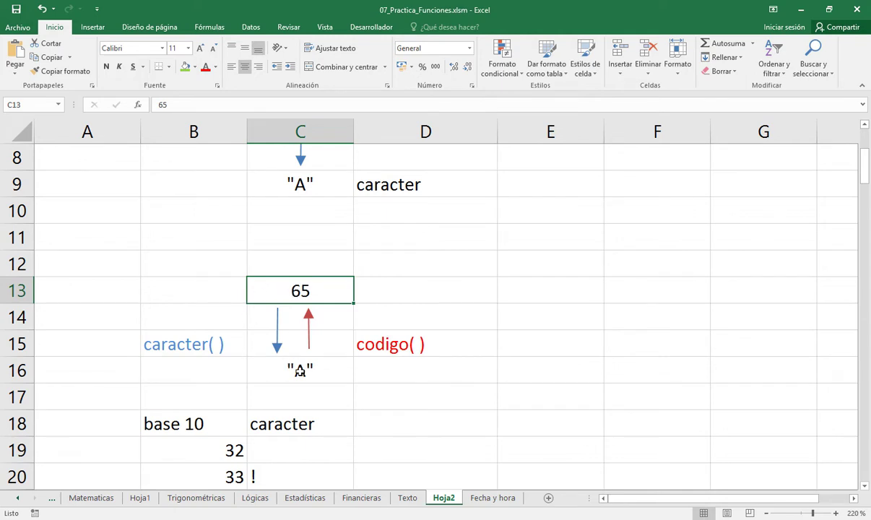
click(300, 370)
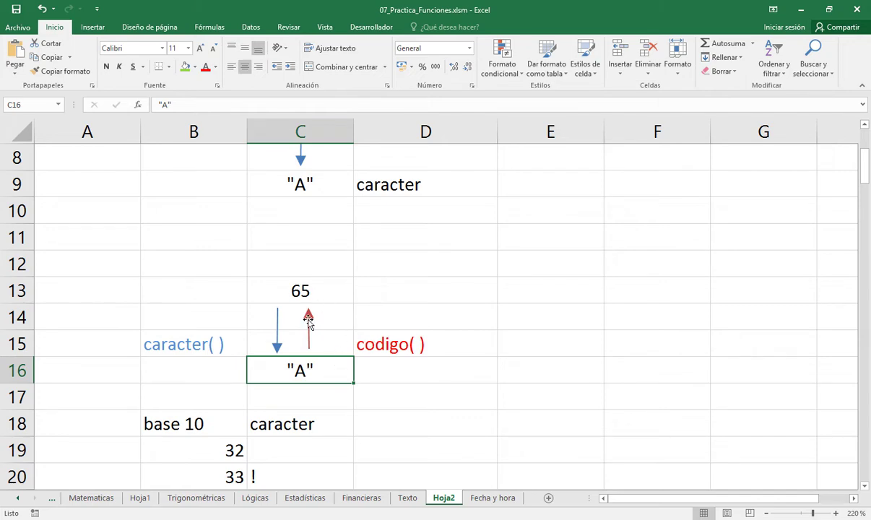
click(312, 292)
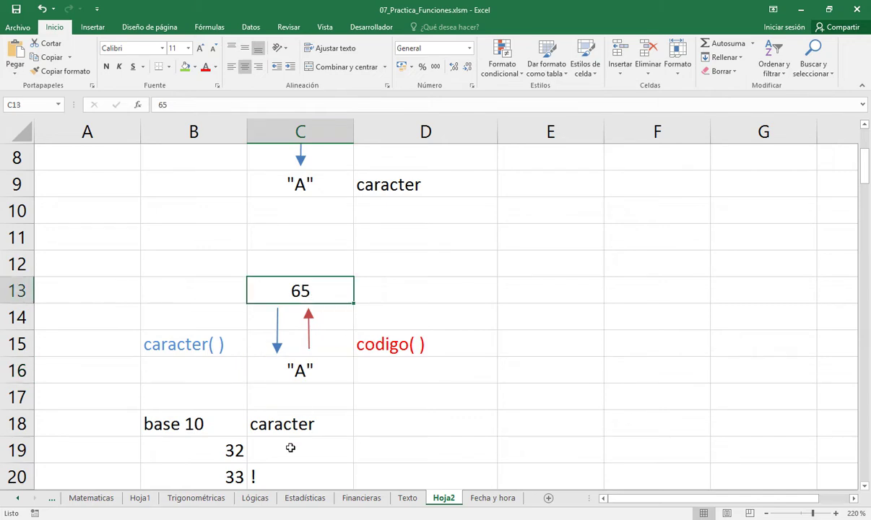
Step: On the Texto sheet, enter the formula =CODIGO( M ) in C8 to convert the character M to a number
click(407, 498)
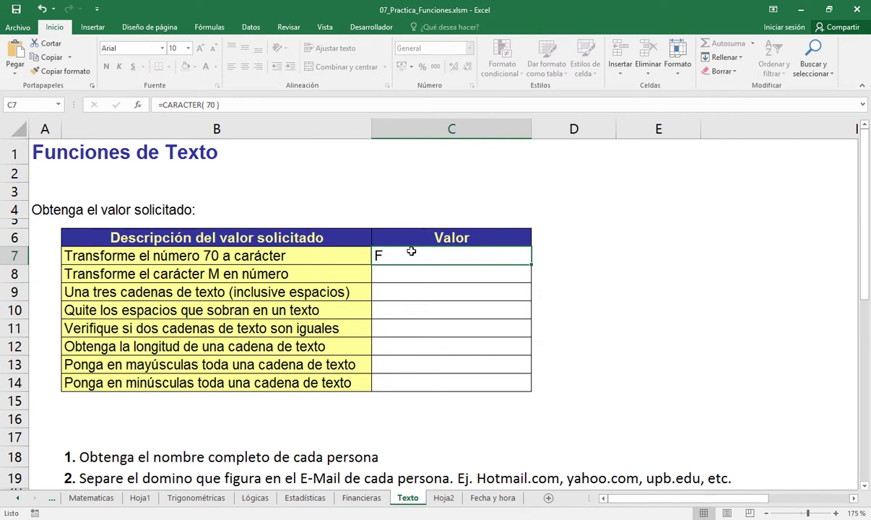
click(392, 270)
text(=co)
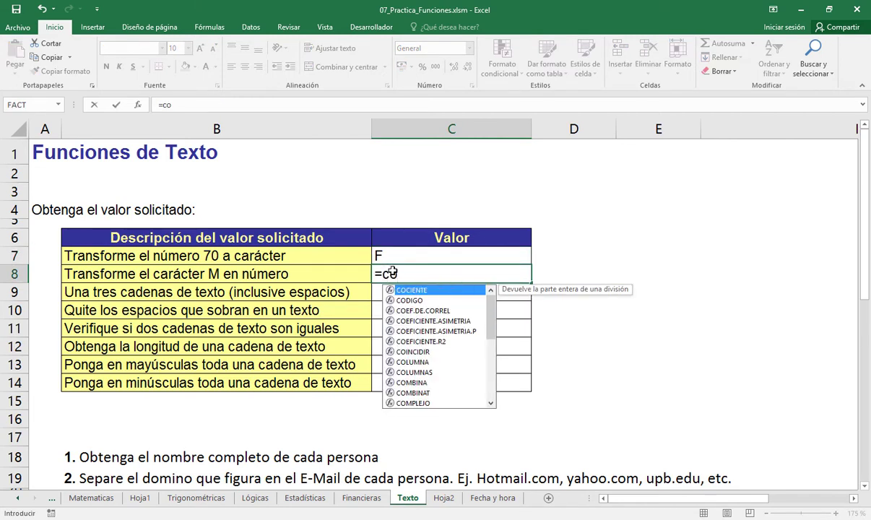
double_click(390, 300)
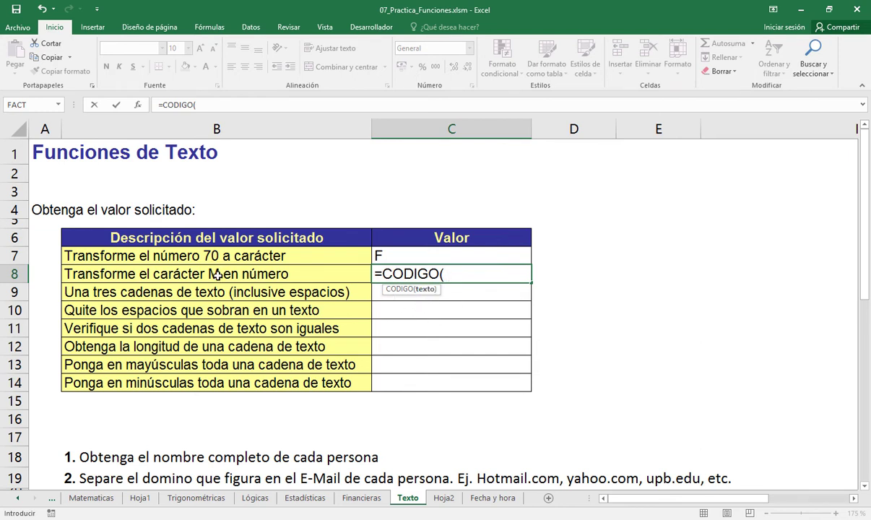
text(M ))
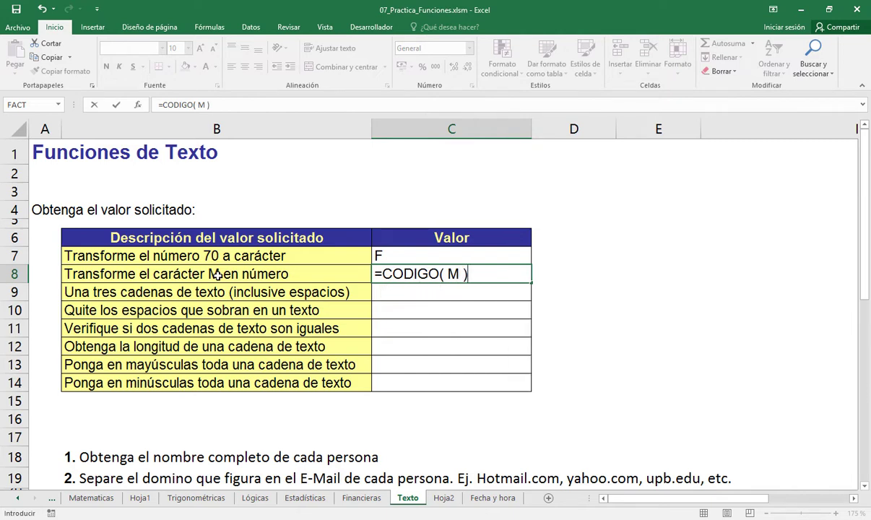
key(Return)
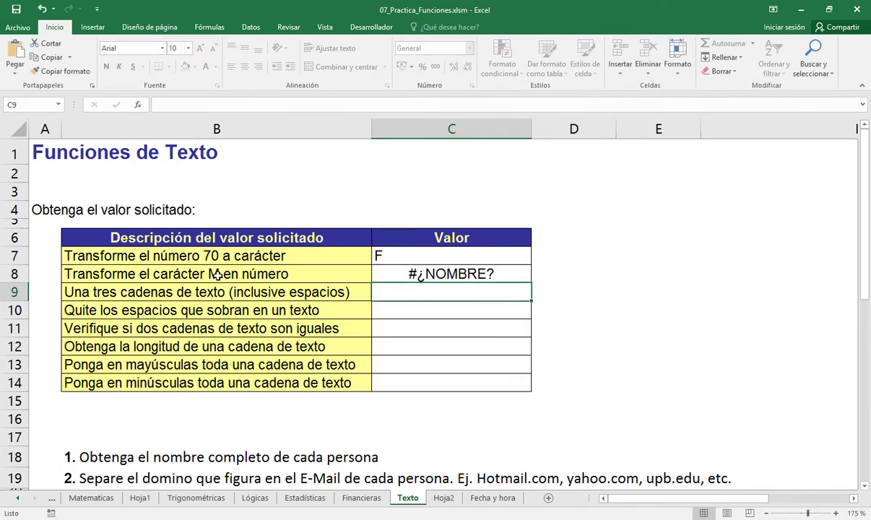
Step: Correct the C8 formula to =CODIGO( "M" ) by enclosing the letter in quotation marks
click(385, 278)
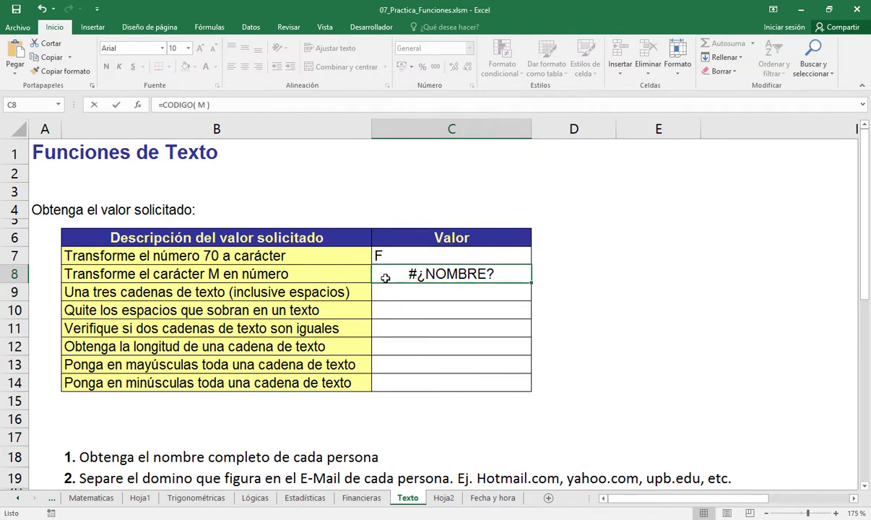
double_click(385, 276)
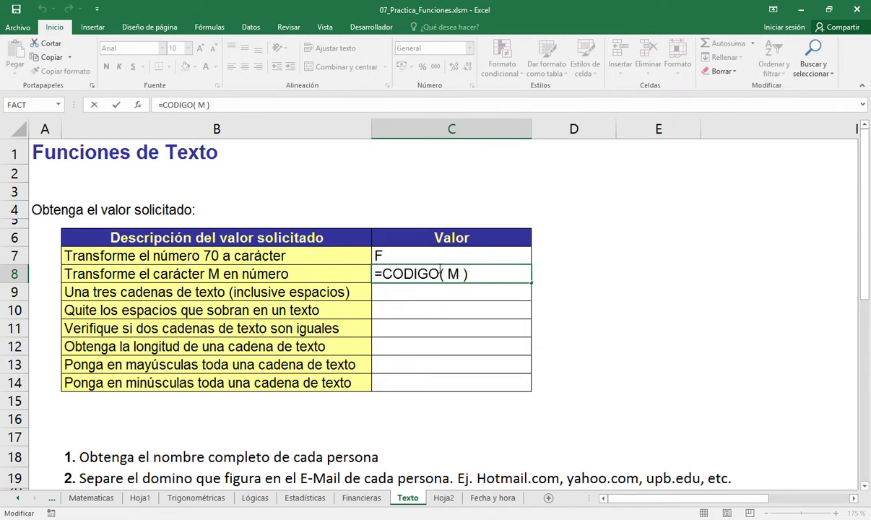
drag(383, 273, 441, 275)
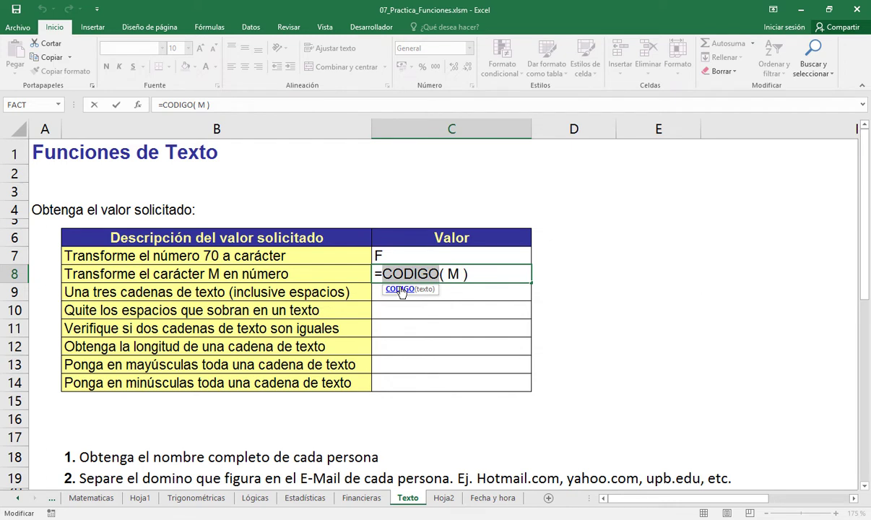
click(450, 274)
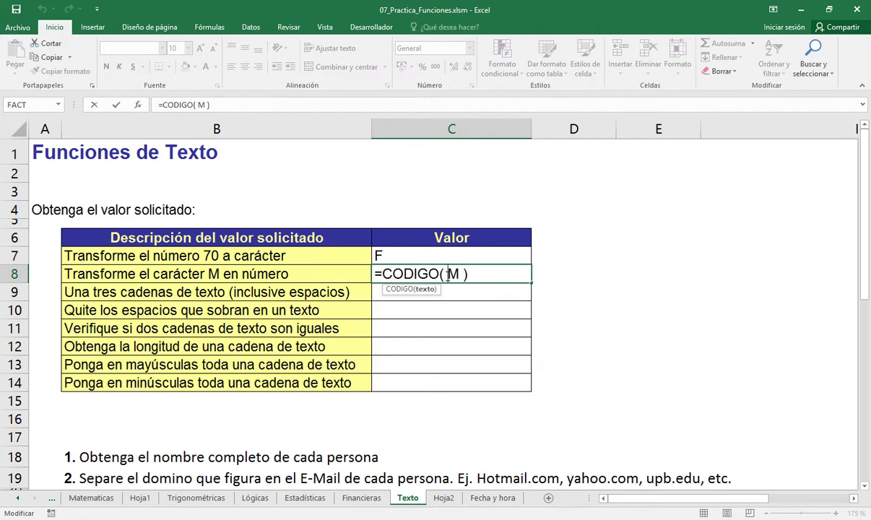
text("M")
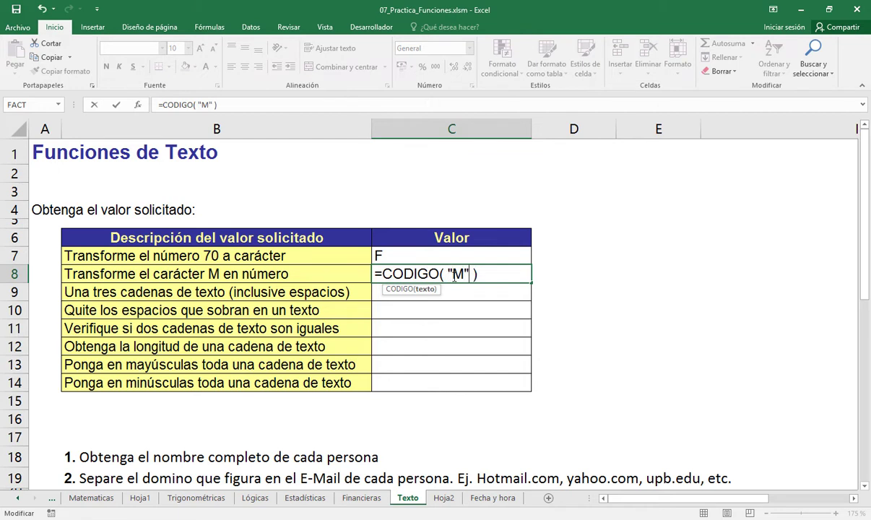
drag(455, 275, 460, 275)
click(449, 273)
drag(450, 273, 463, 273)
key(ctrl+Return)
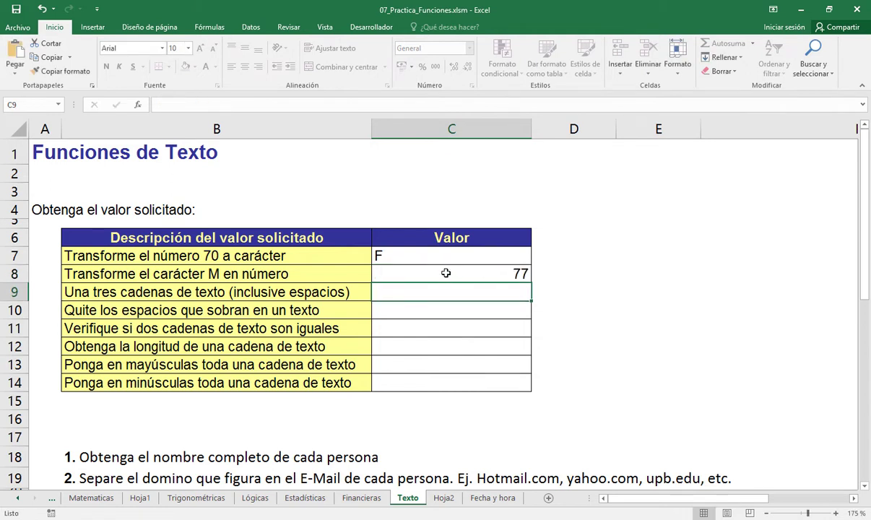
key(F2)
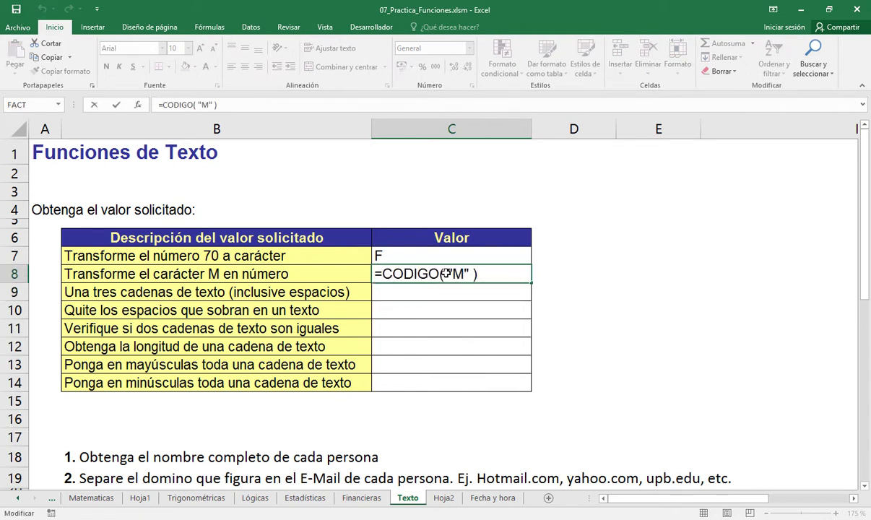
key(Escape)
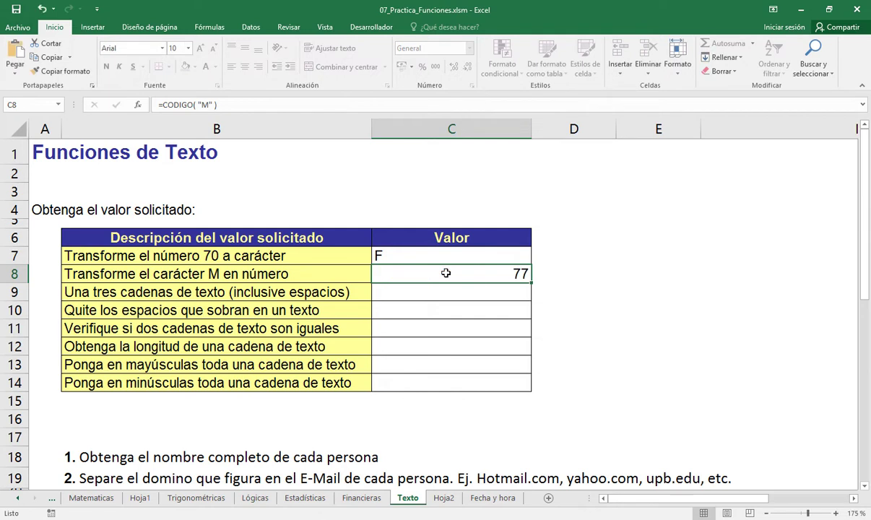
Step: Insert the CONCATENAR function from the Texto category into C9 for joining three text strings
key(Return)
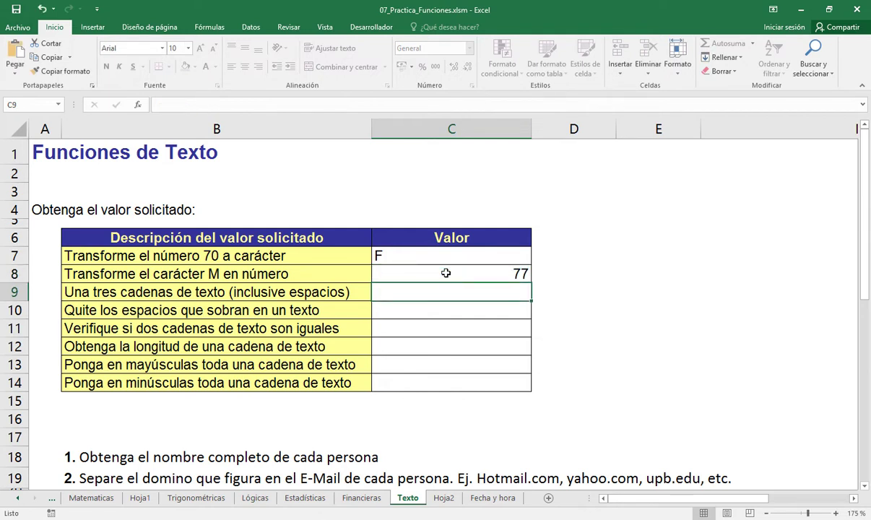
text(=)
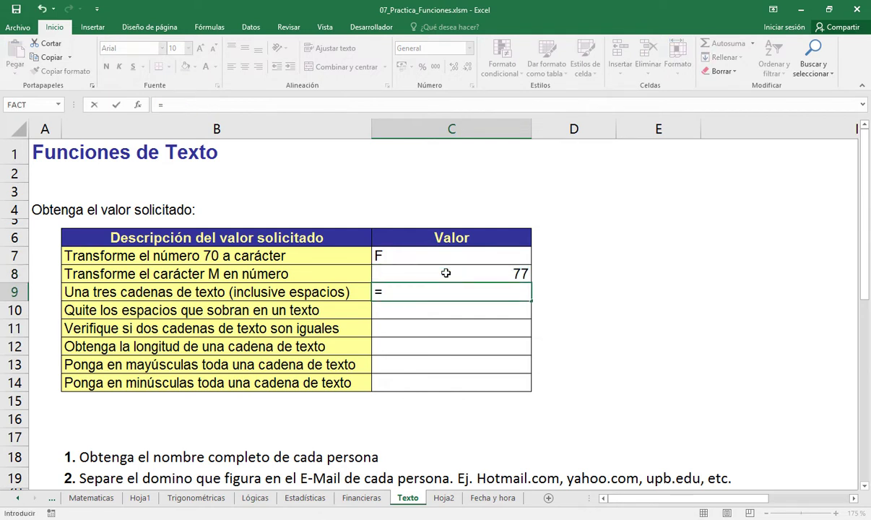
key(Escape)
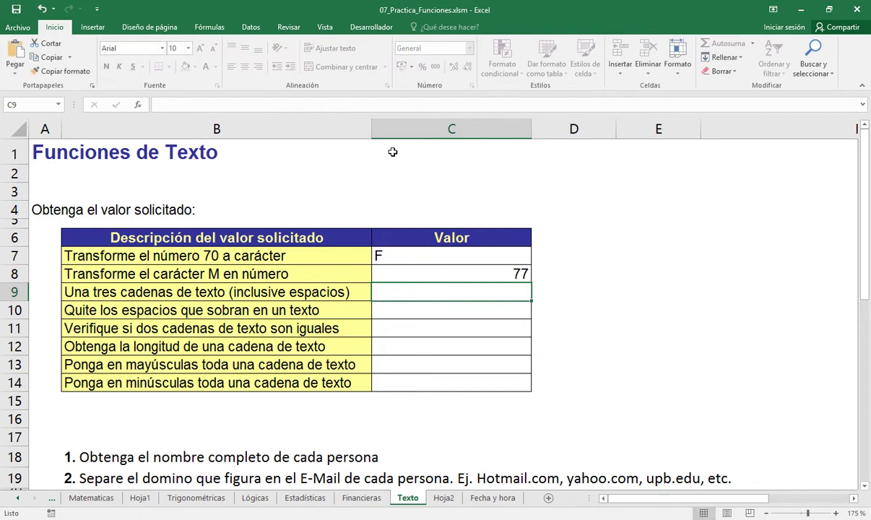
click(204, 28)
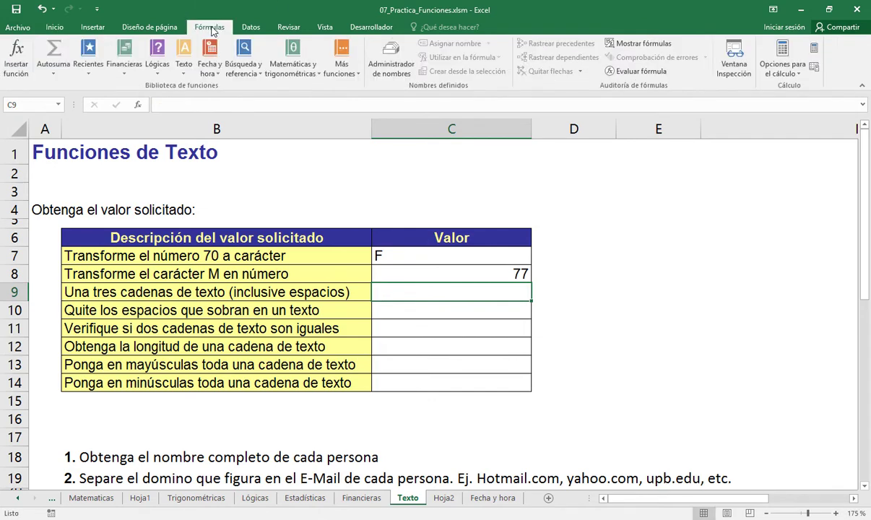
click(11, 75)
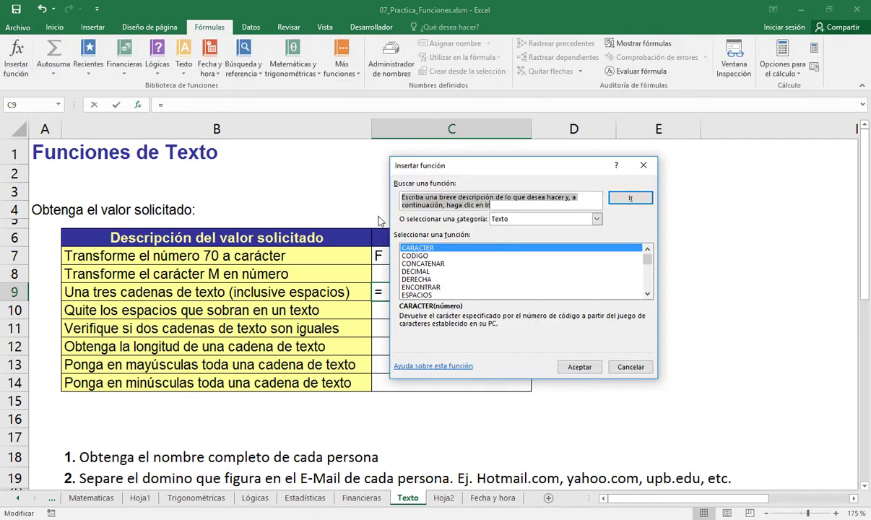
click(415, 249)
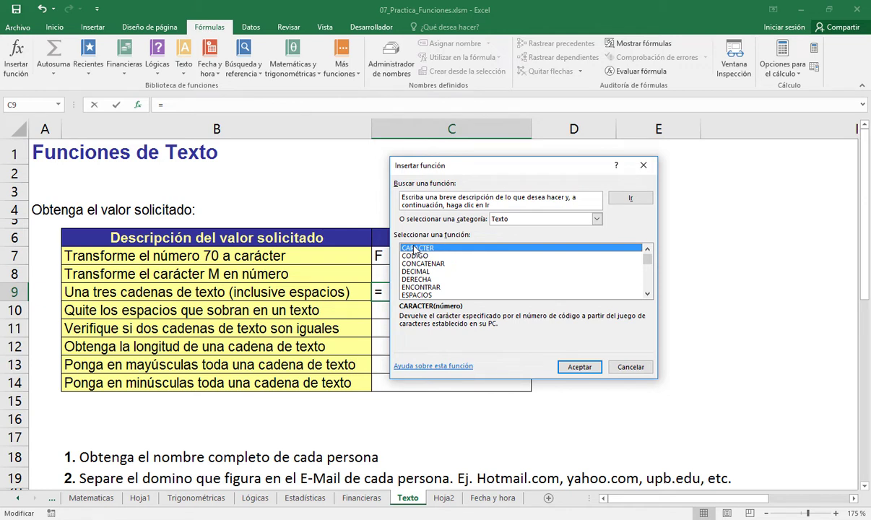
key(Down)
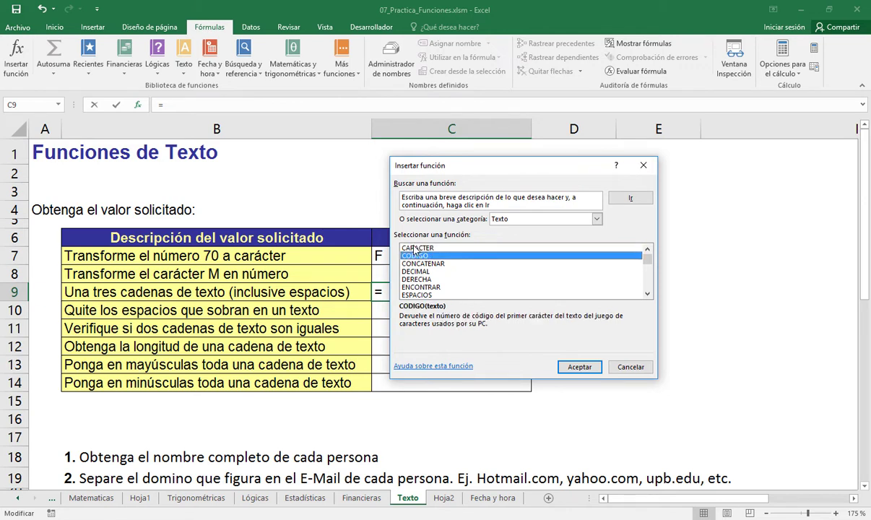
key(Down)
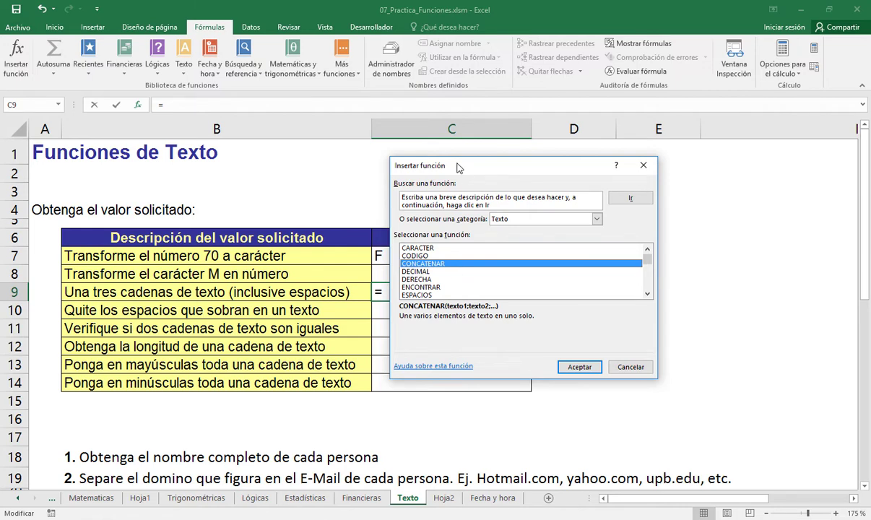
drag(457, 167, 395, 182)
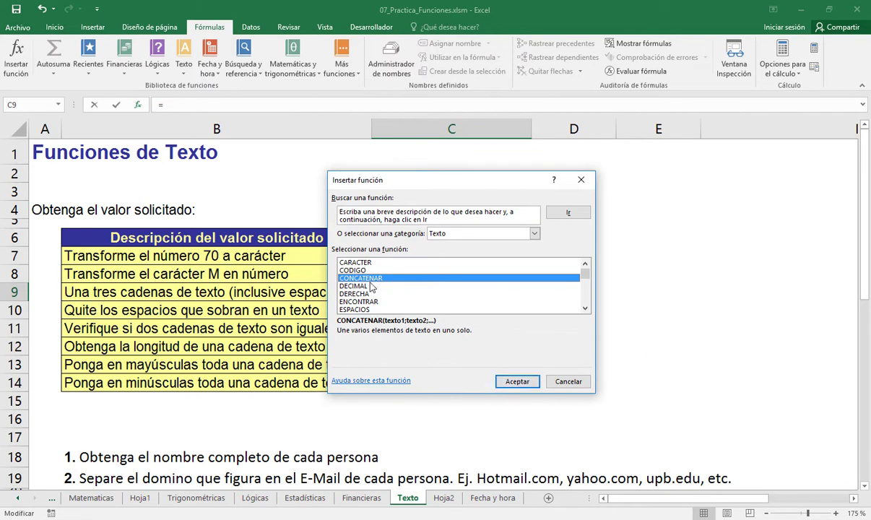
click(508, 381)
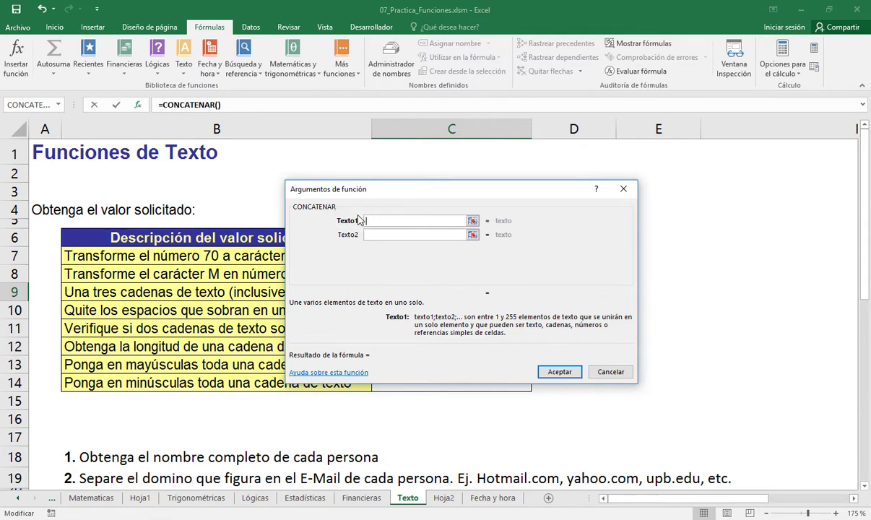
Step: Set the CONCATENAR arguments Texto1, Texto2 and Texto3 to "uno", "dos" and "tres", and accept the formula
text(uno)
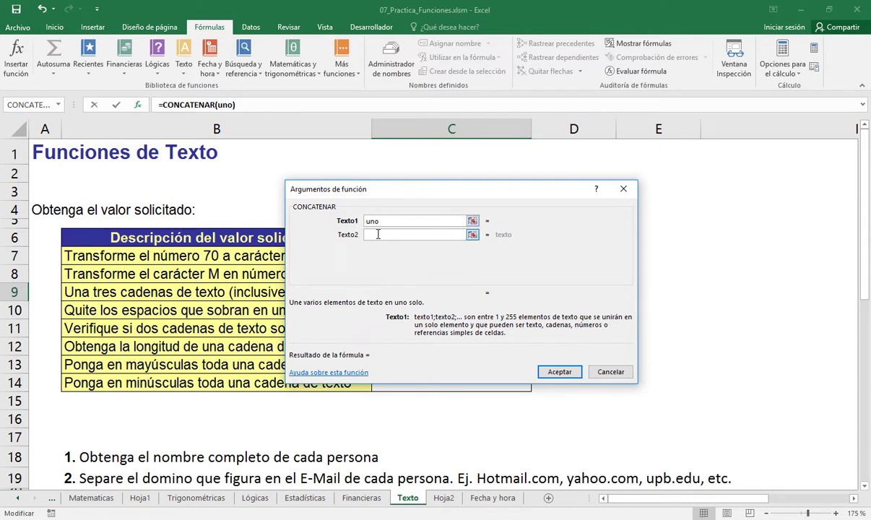
click(372, 236)
text(dos)
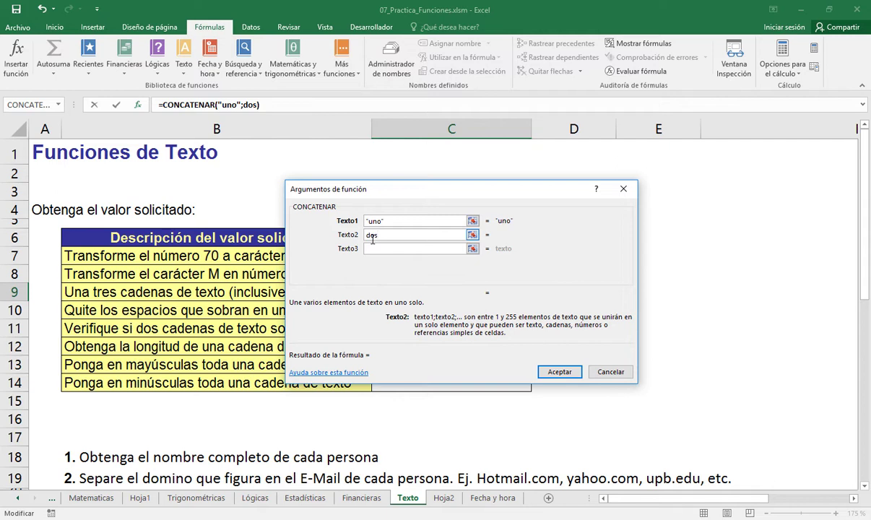
click(371, 248)
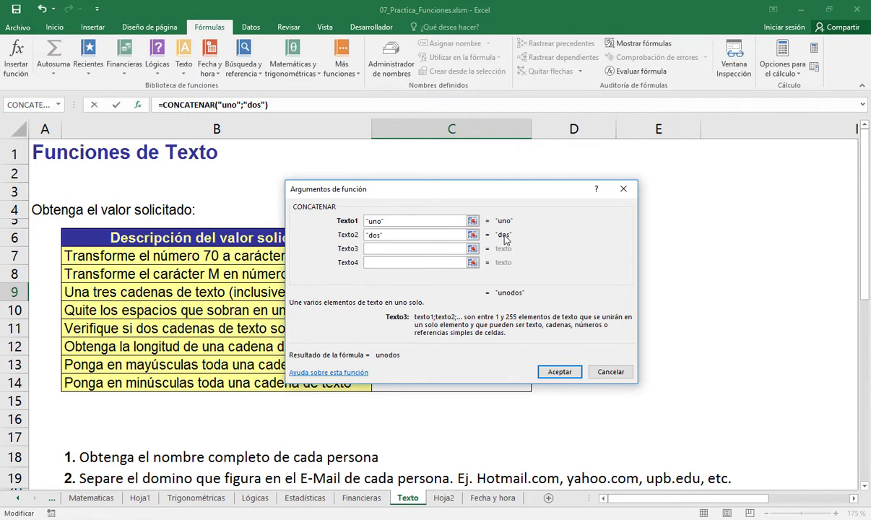
click(396, 262)
text(tres)
click(396, 262)
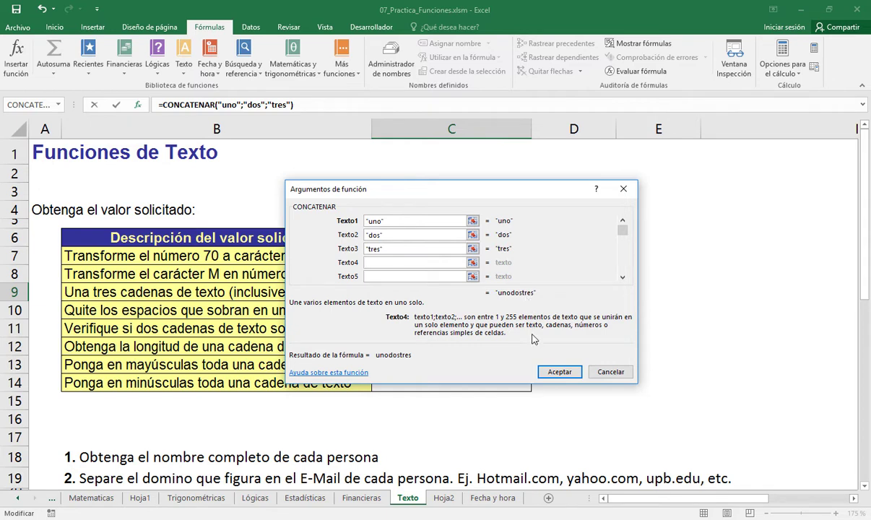
click(545, 371)
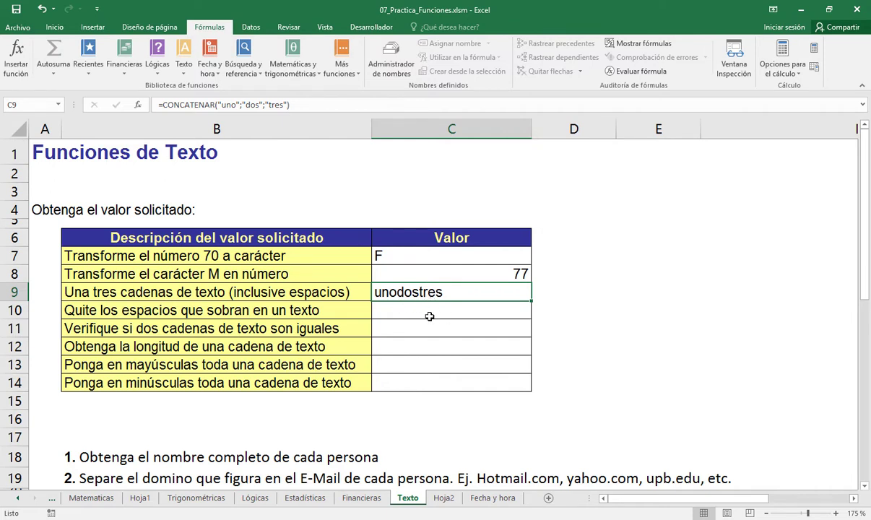
Step: Review the CONCATENAR formula in C9 and its three text arguments
key(F2)
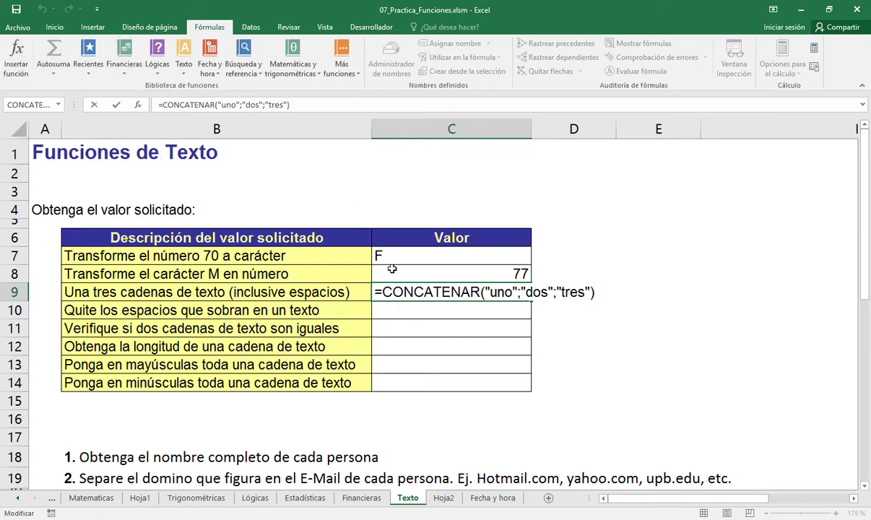
drag(385, 291, 485, 294)
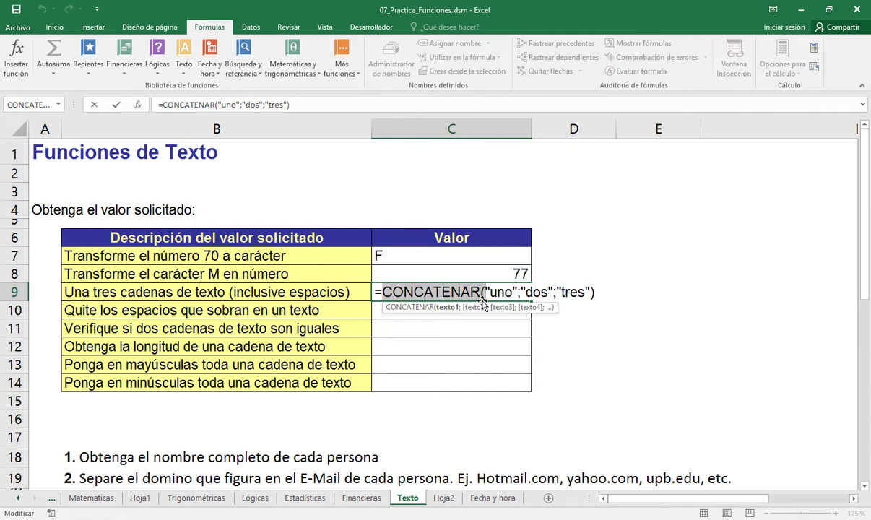
key(Escape)
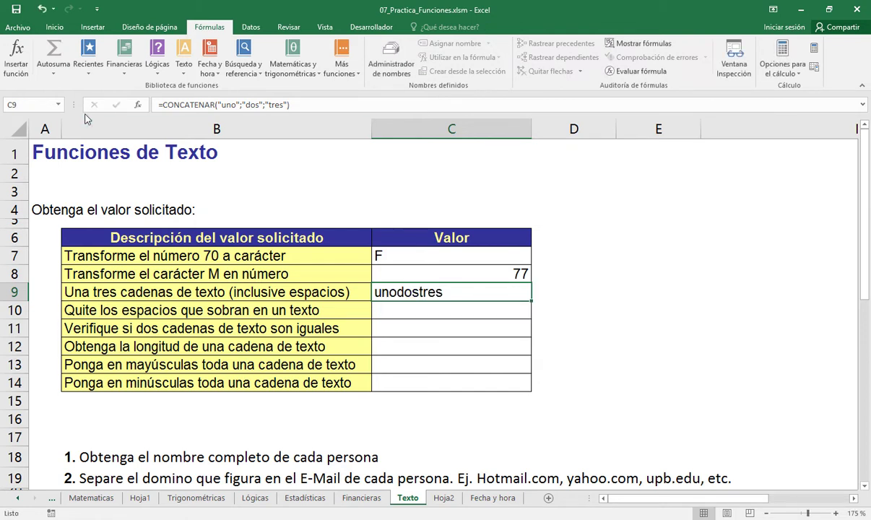
click(7, 64)
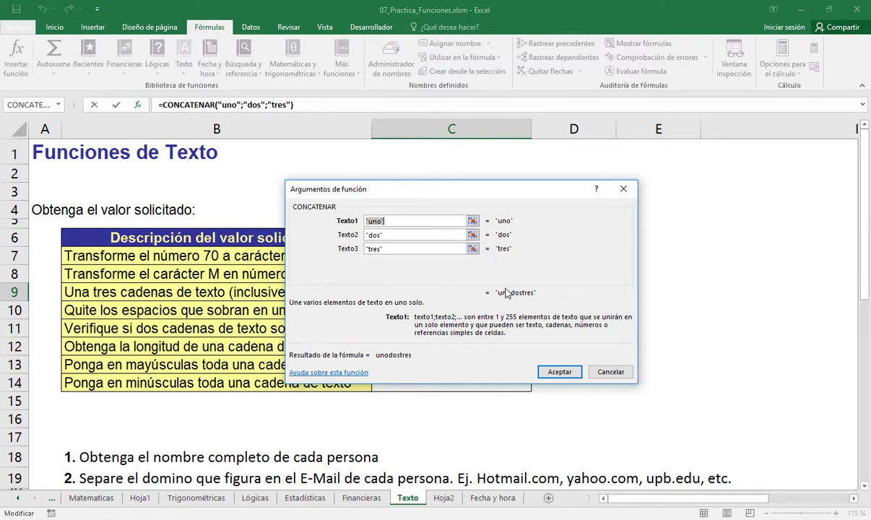
click(552, 372)
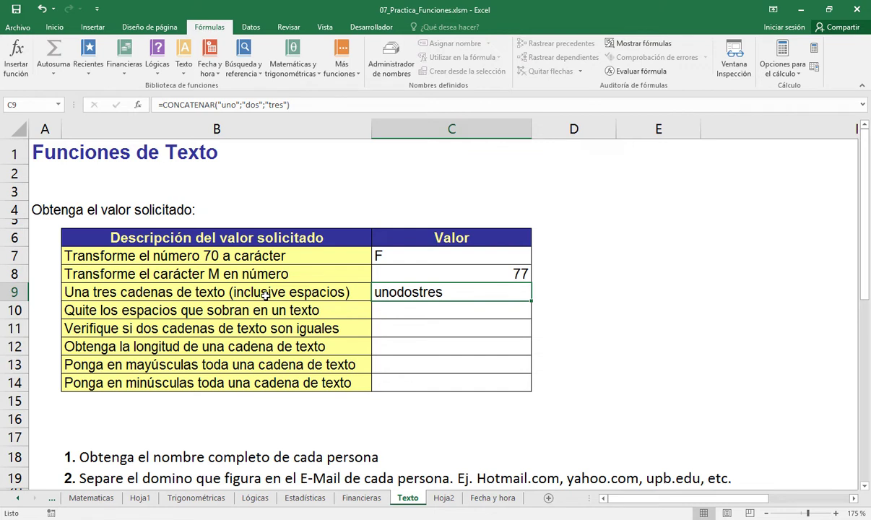
Step: Try adding a trailing space inside each quoted text of the C9 CONCATENAR formula, and undo the edit
key(F2)
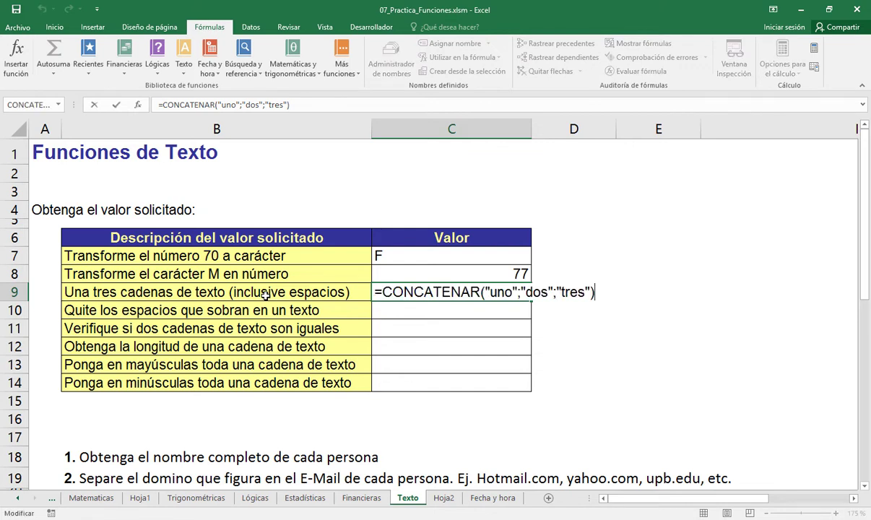
key(Left)
key(Left)
key(Left)
key(Left)
key(Left)
key(Left)
key(Left)
key(Left)
key(Left)
key(Left)
key(Left)
key(Left)
key(Left)
key(Left)
key(Left)
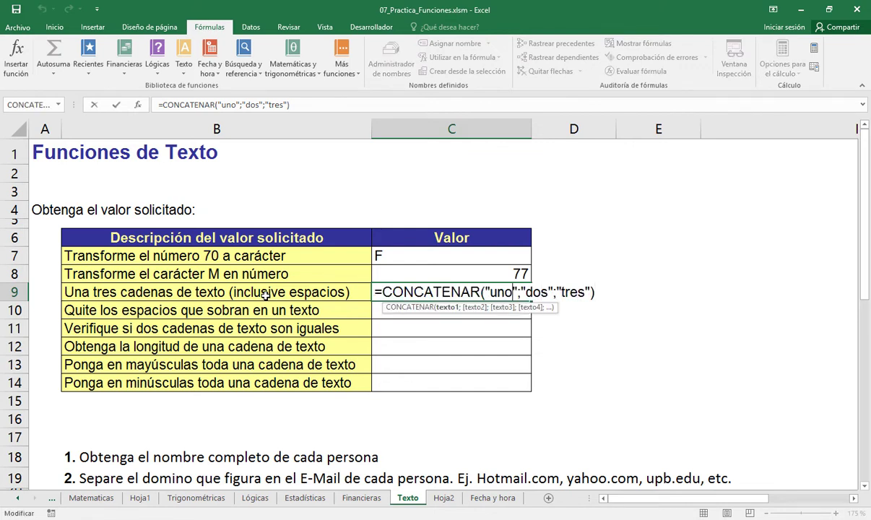
key(Right)
key(Right)
key(Right)
key(Right)
key(Right)
key(Right)
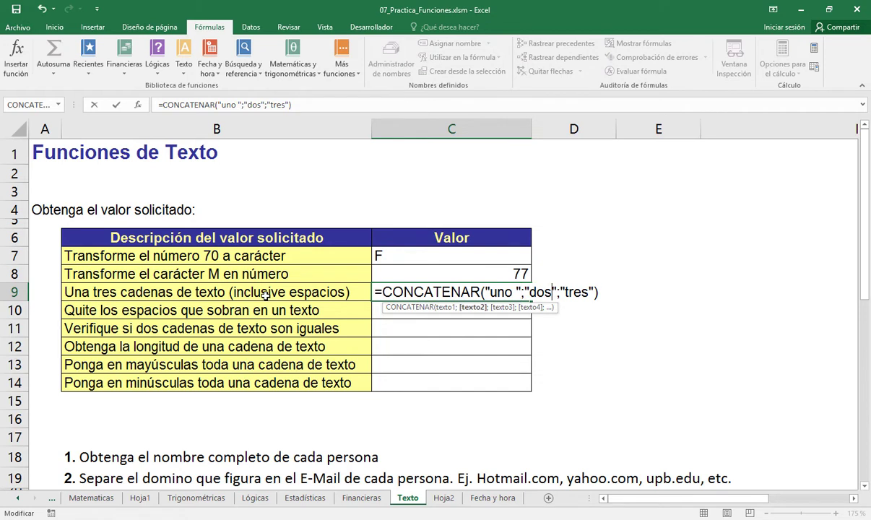
key(Right)
key(Right)
key(Right)
key(Right)
key(Right)
key(Right)
key(Right)
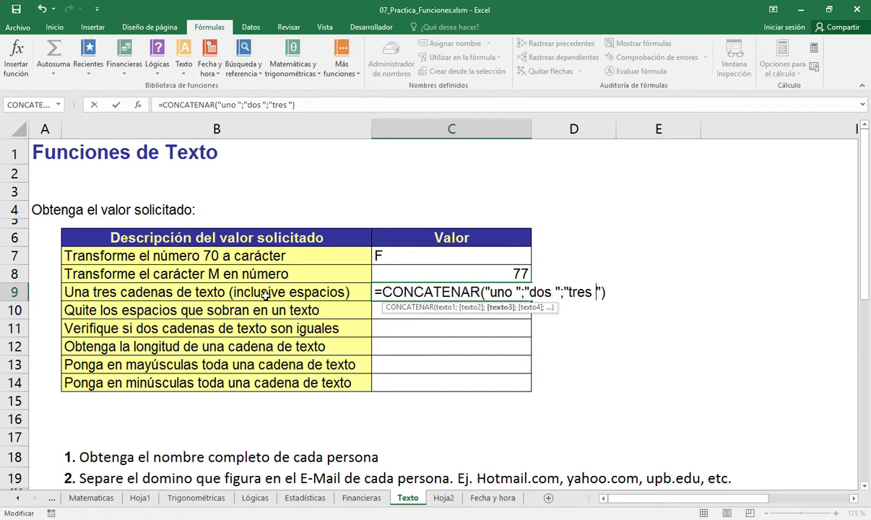
key(Return)
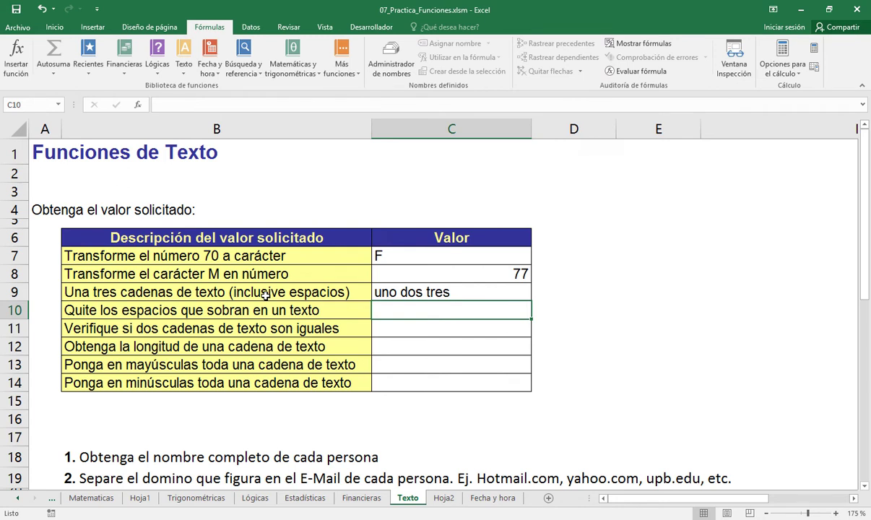
key(ctrl+z)
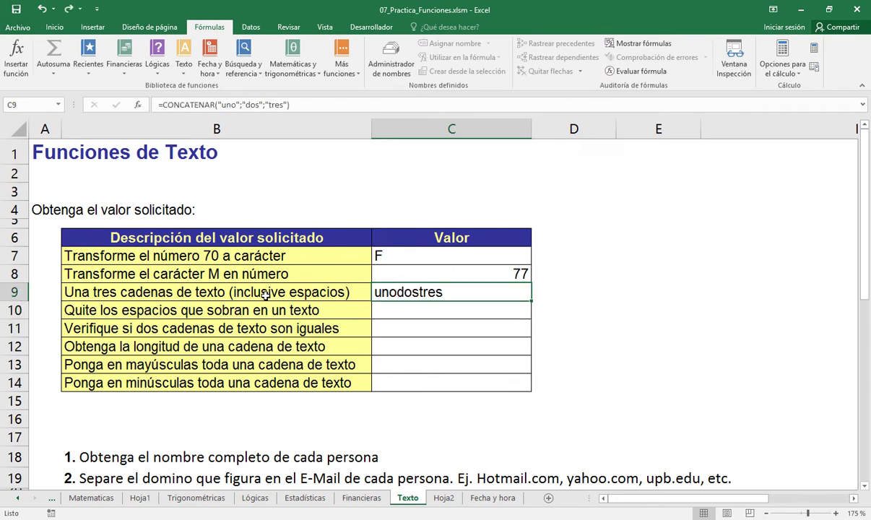
Step: Add spaces outside the quotation marks, around the semicolons separating "uno", "dos" and "tres" in the C9 formula
key(F2)
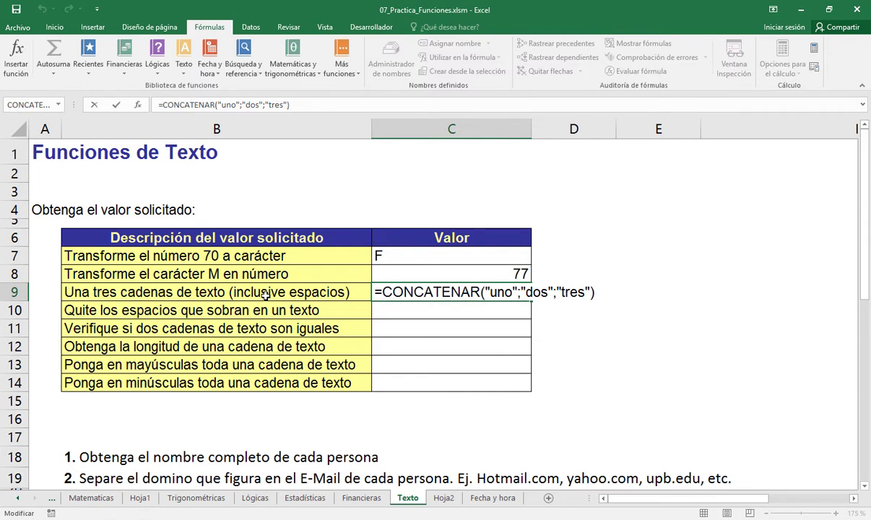
key(Left)
key(Left)
key(Left)
key(Left)
key(Left)
key(Left)
key(Left)
key(Left)
key(Left)
key(Left)
key(Left)
key(Left)
key(Left)
key(Left)
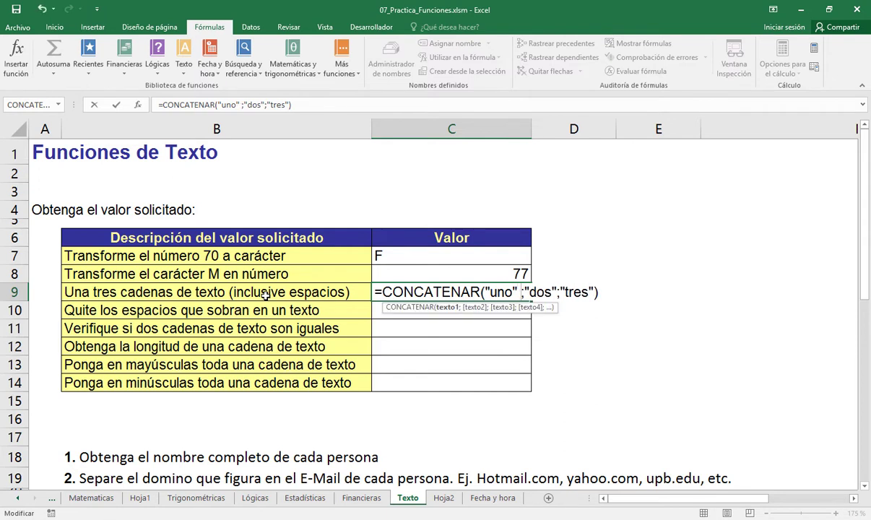
key(Right)
key(Right)
key(Right)
key(Right)
key(Right)
key(Right)
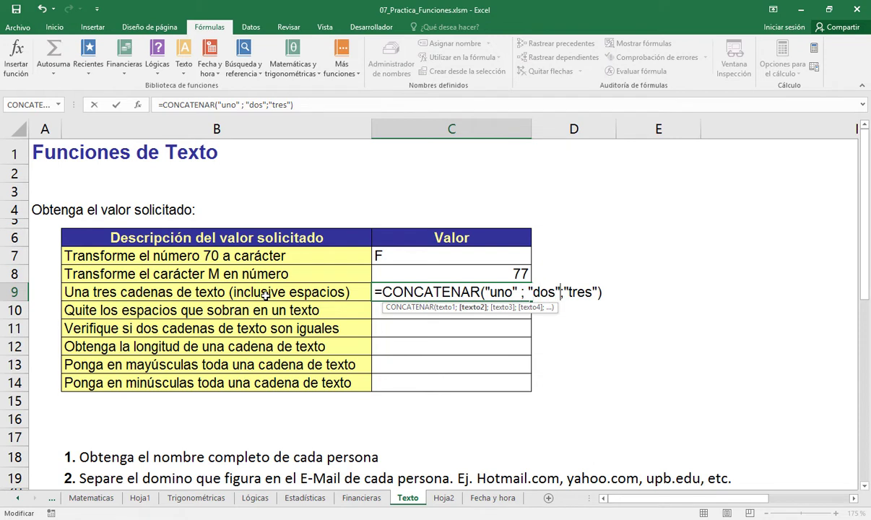
key(Right)
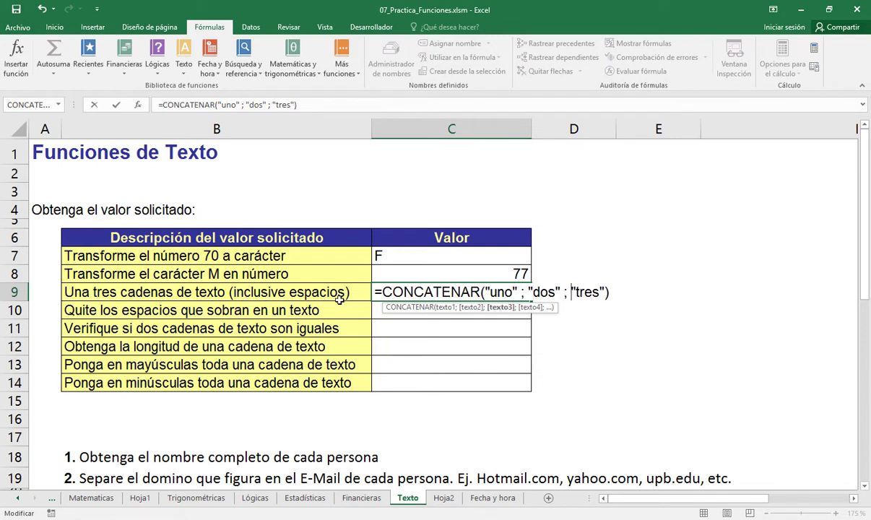
key(Return)
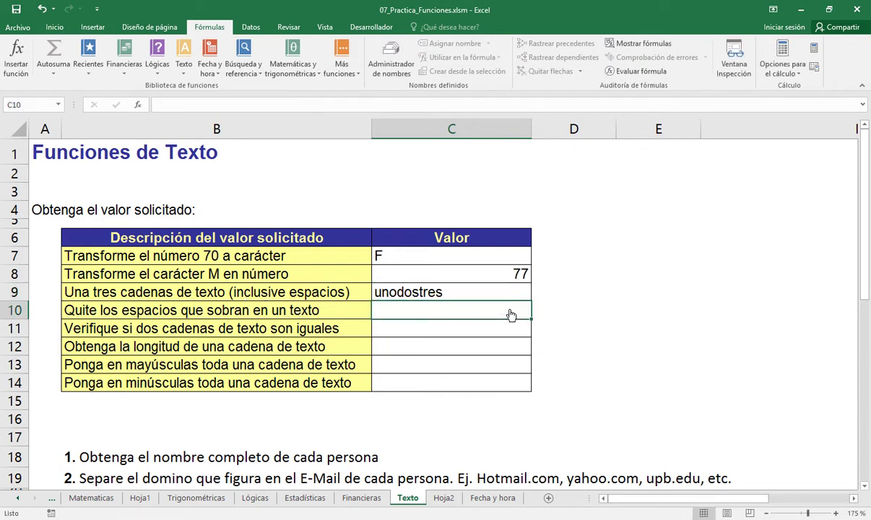
Step: Insert a quoted space " " as a separate argument between "uno" and "dos" in the C9 CONCATENAR formula
key(Up)
key(F2)
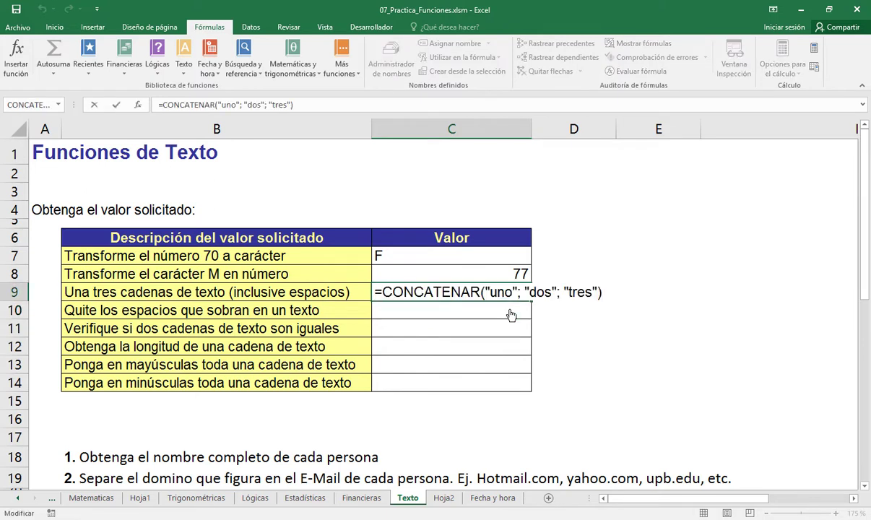
key(Left)
key(Left)
key(Left)
key(Left)
key(Left)
key(Left)
key(Left)
key(Left)
key(Left)
key(Left)
key(Left)
key(Left)
key(Left)
key(Left)
key(Left)
key(Left)
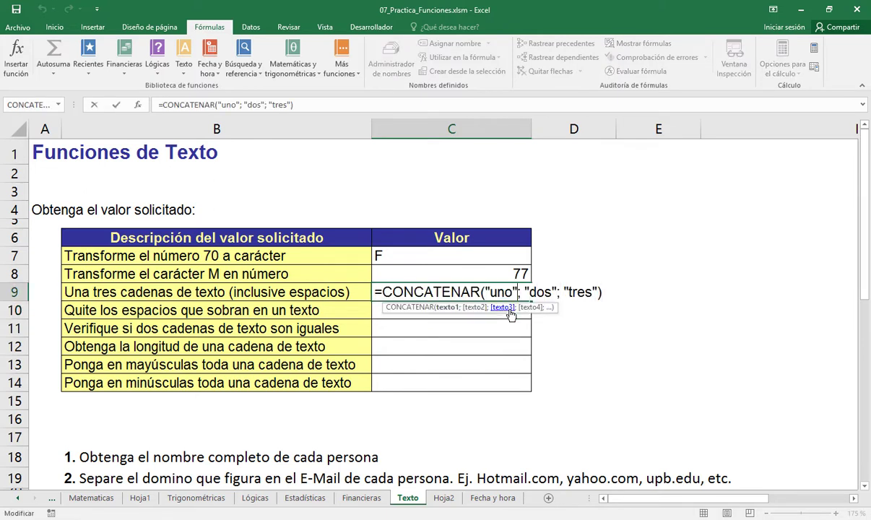
key(Right)
text(" " )
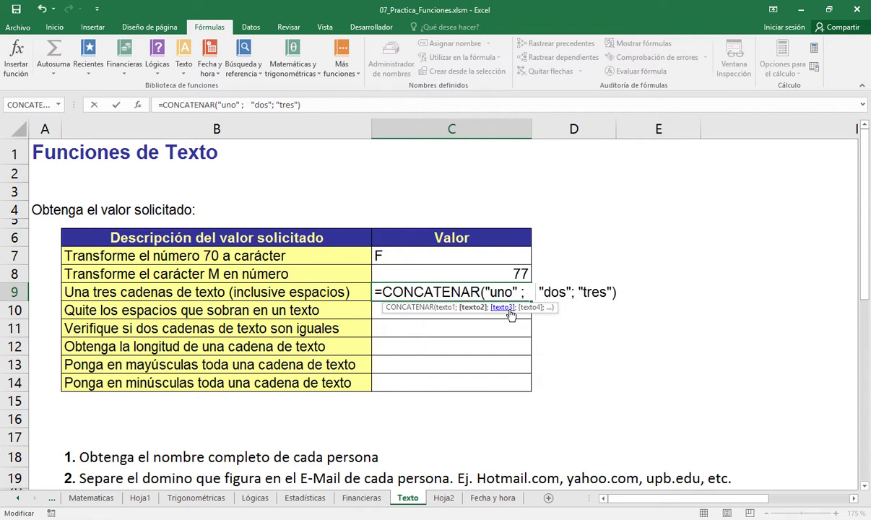
text(; )
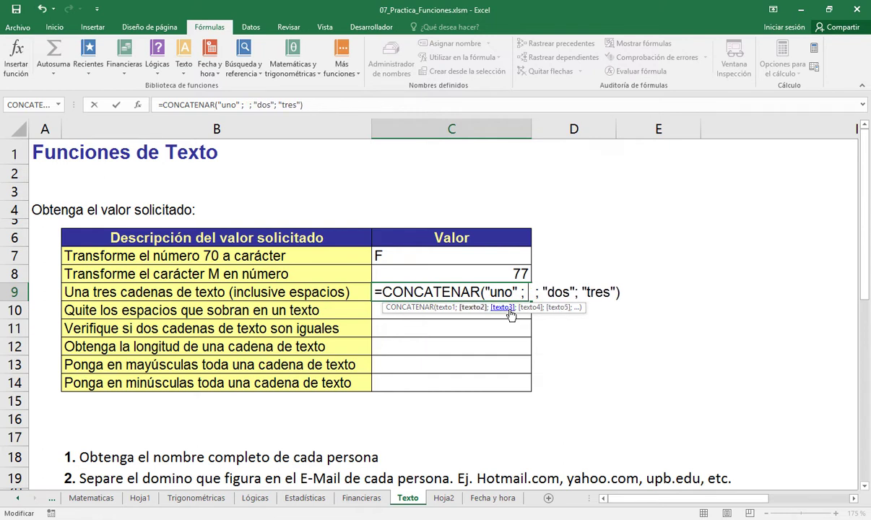
text("dos"; ")
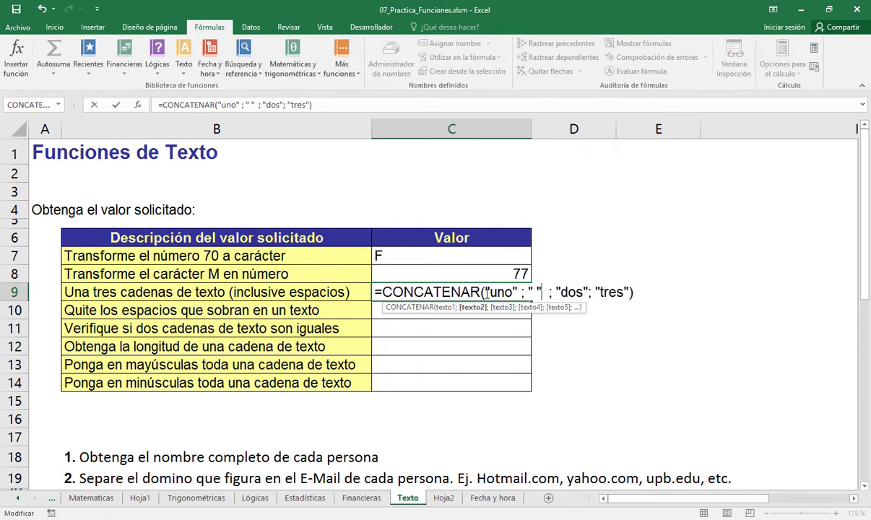
Step: Insert another quoted space " " as an argument between "dos" and "tres" in the C9 formula and accept it
drag(485, 291, 542, 291)
drag(521, 292, 589, 292)
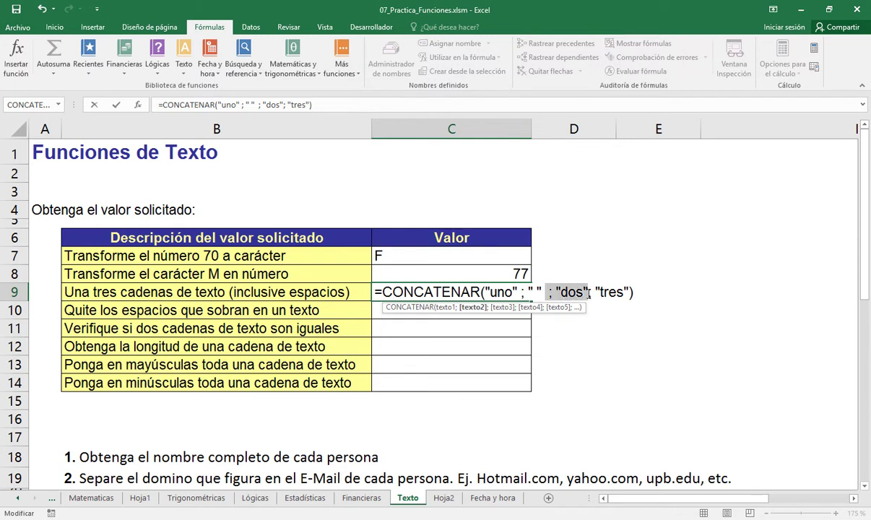
click(589, 292)
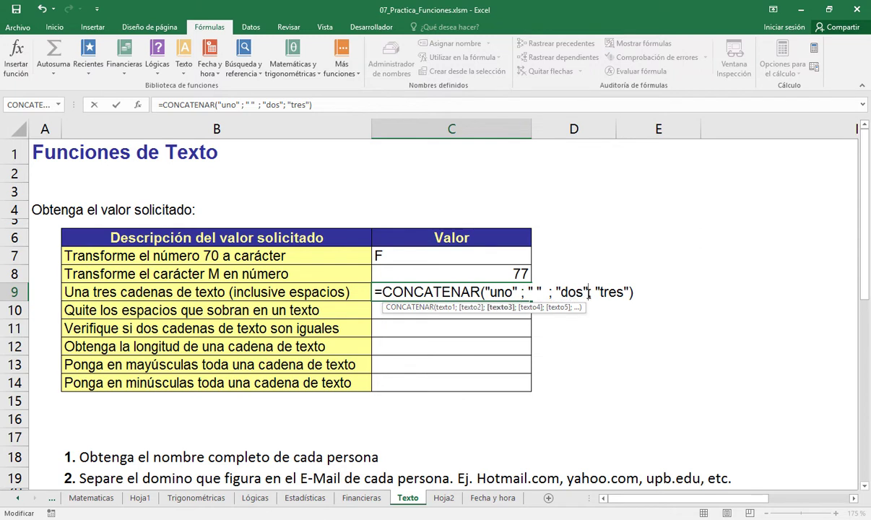
text(; )
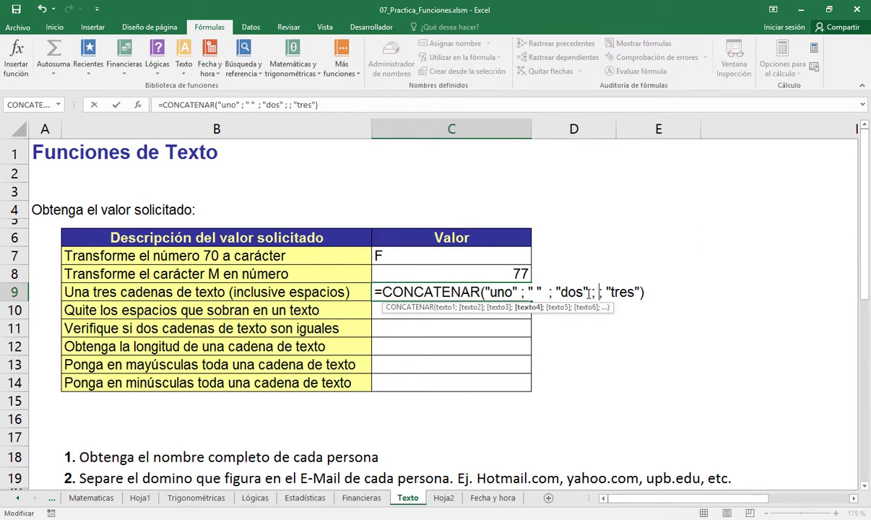
text(" ")
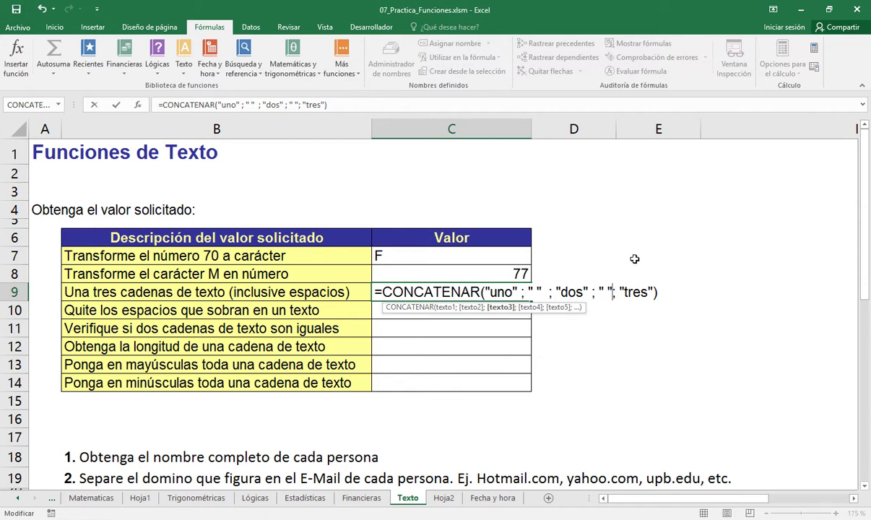
click(611, 289)
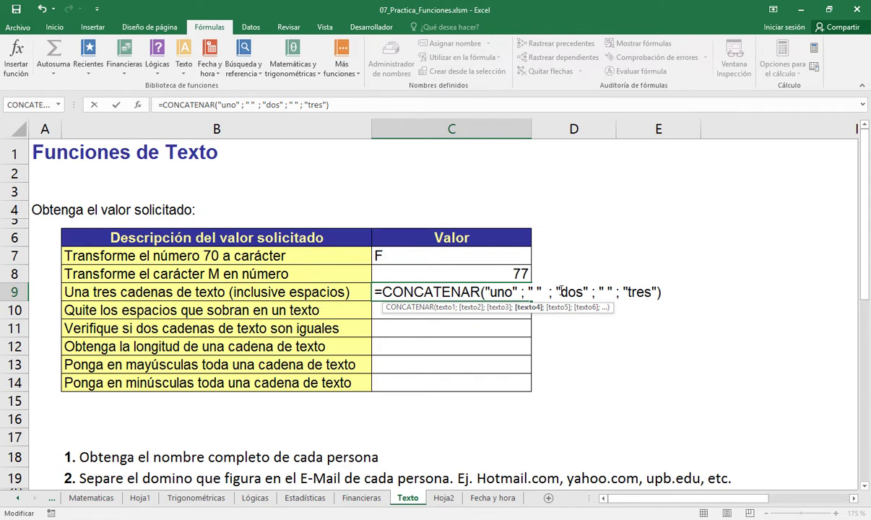
key(Return)
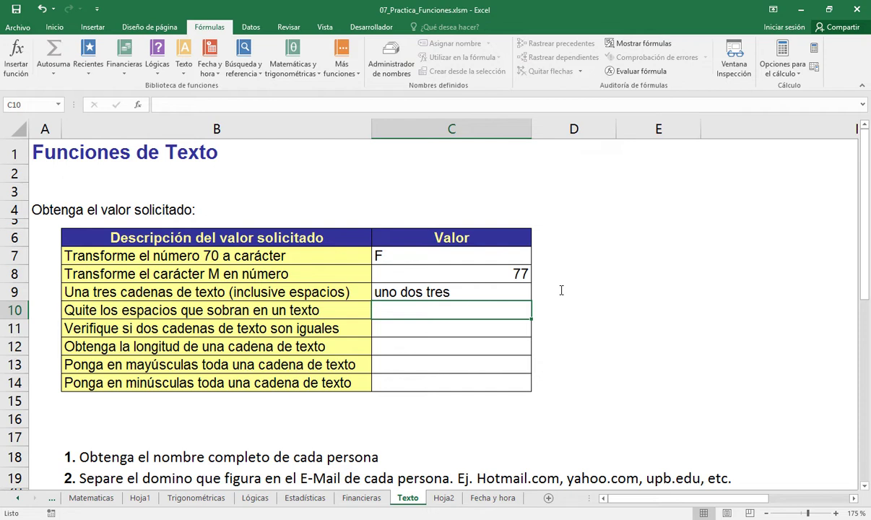
Step: Enter an ESPACIOS formula in C10 that takes cell B10 as its text
text(=espq)
key(BackSpace)
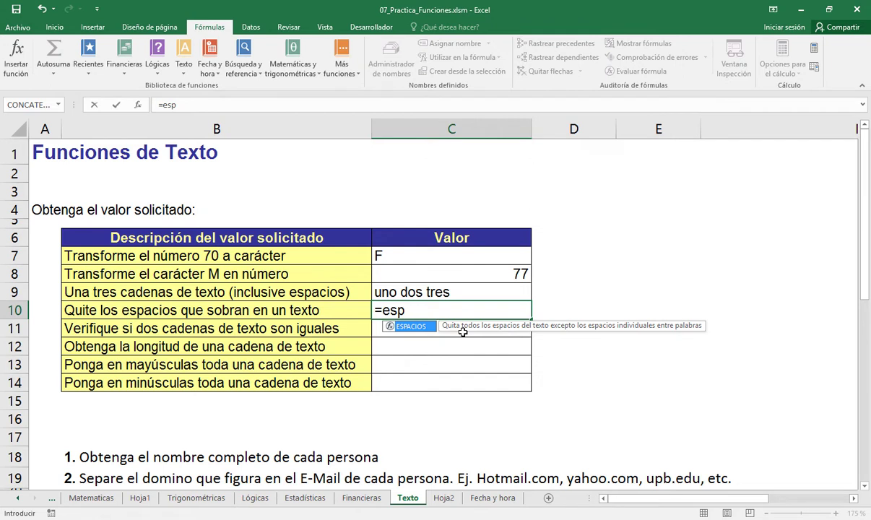
key(Tab)
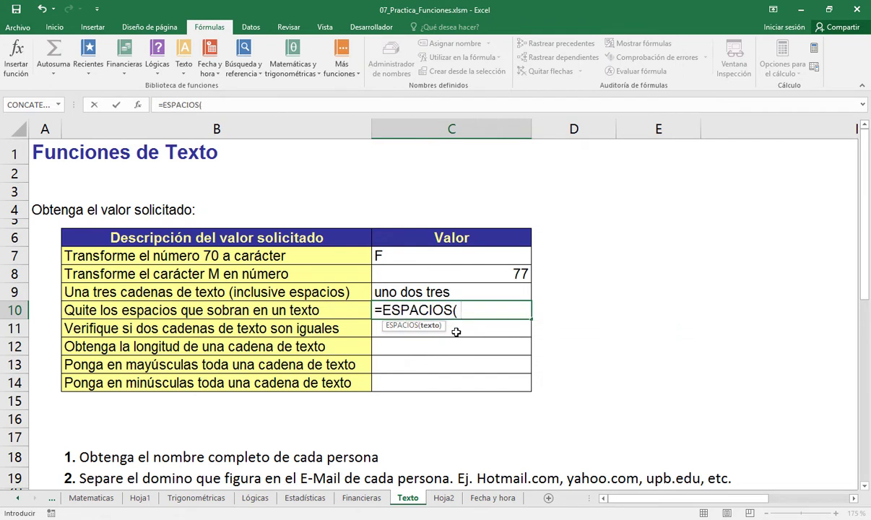
click(325, 309)
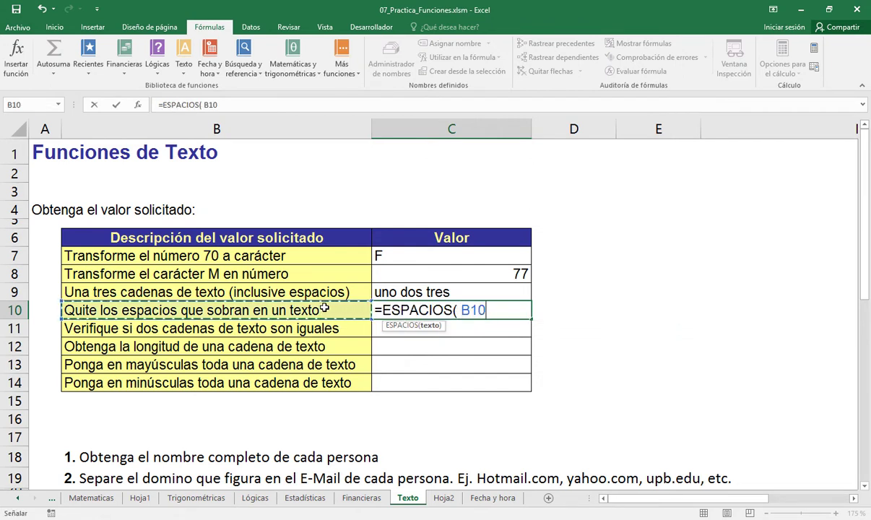
text())
key(Return)
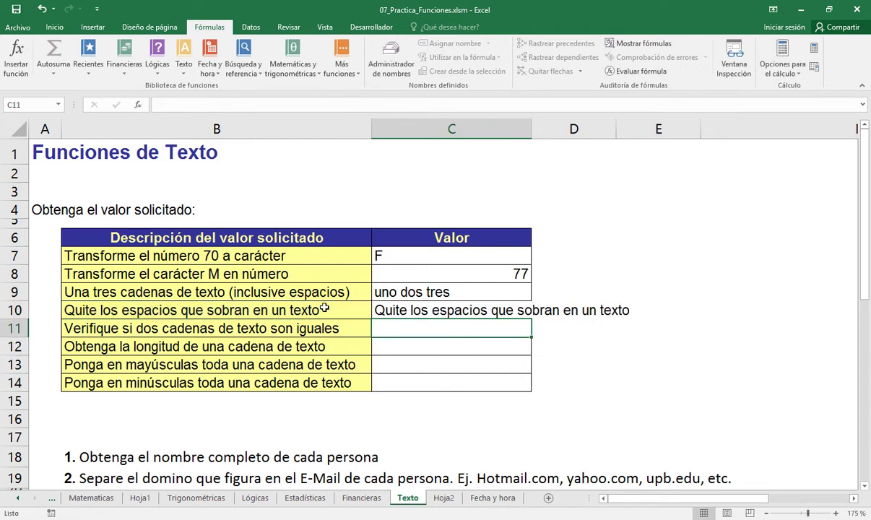
Step: Replace the B10 reference in C10's ESPACIOS formula with the quoted text " ME encanta trabajar con Excel ", keeping several spaces around each word
click(404, 310)
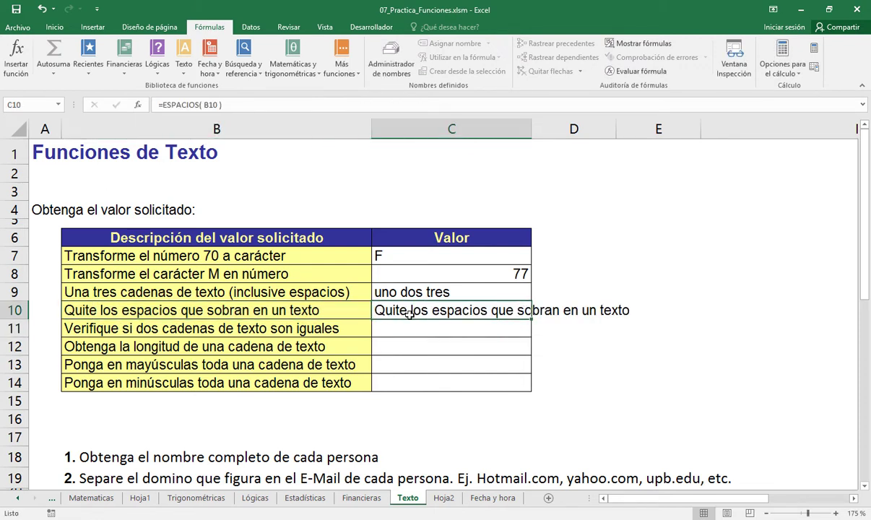
key(F2)
key(Left)
key(Left)
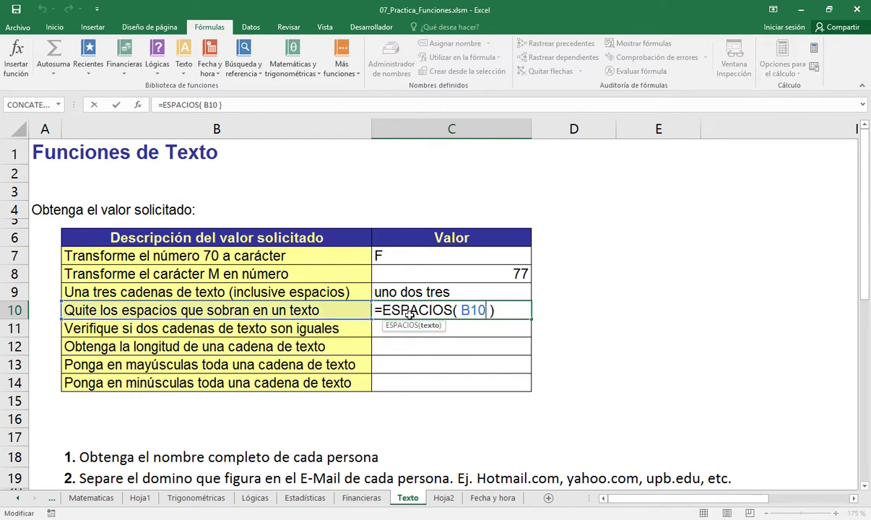
key(ctrl+shift+Left)
text(")
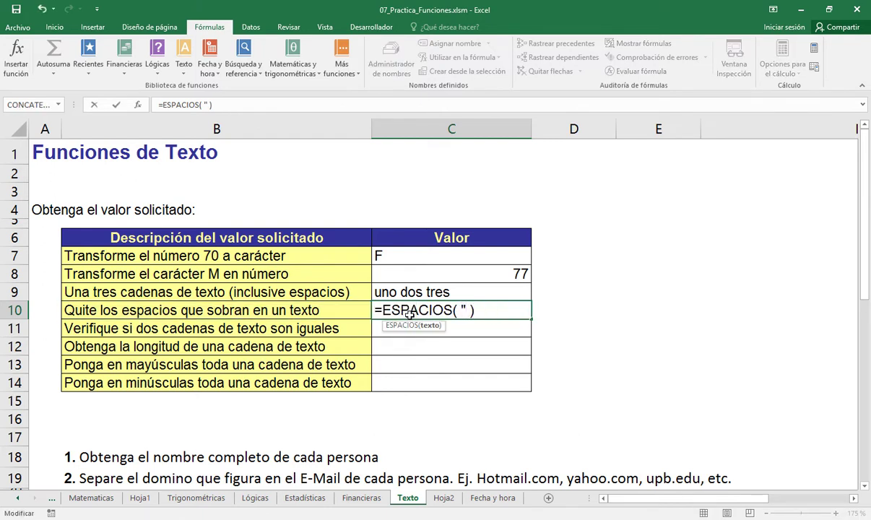
text(    ME en)
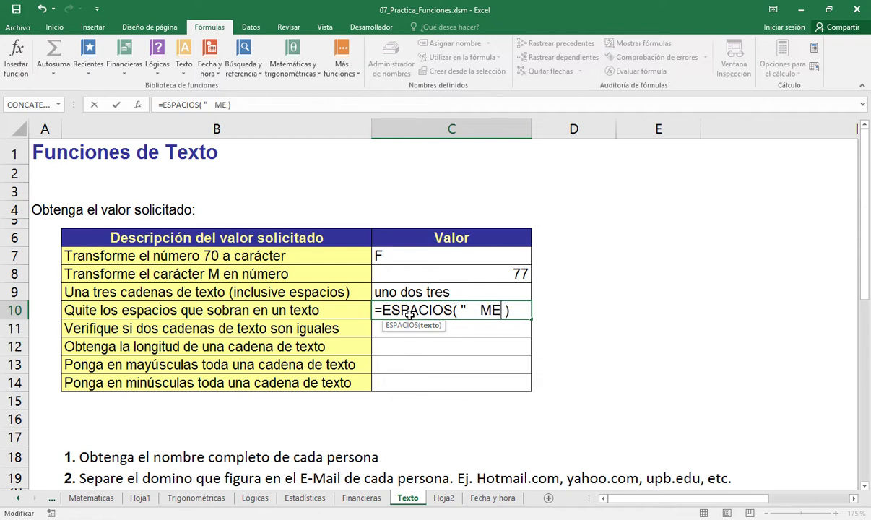
key(BackSpace)
key(BackSpace)
text(encanta)
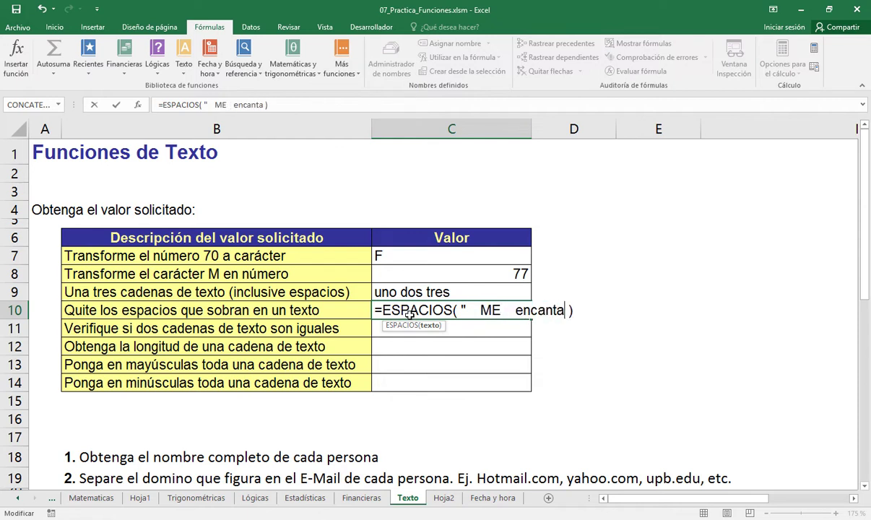
text(   traba )
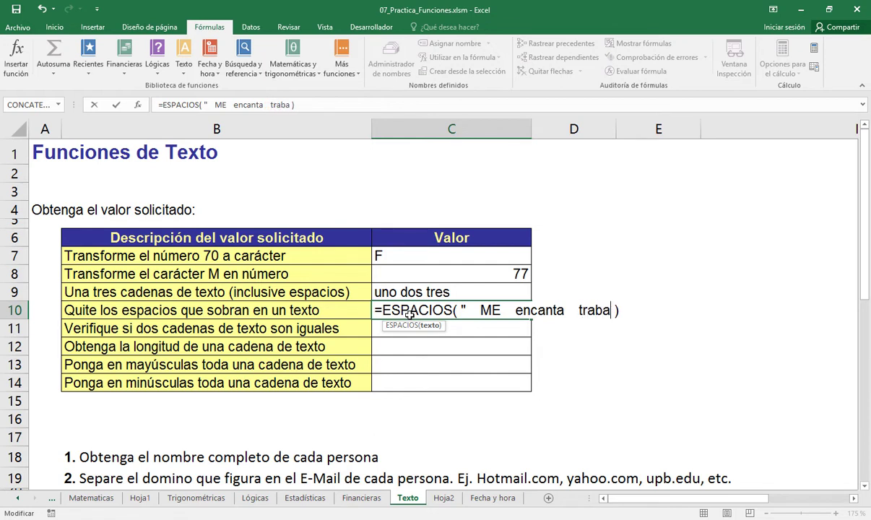
text(jara)
key(BackSpace)
text(con)
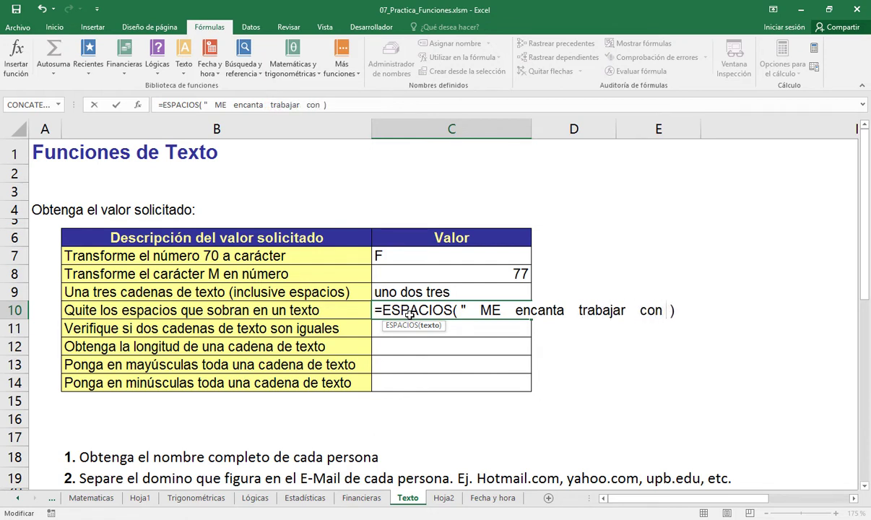
text(   Excel)
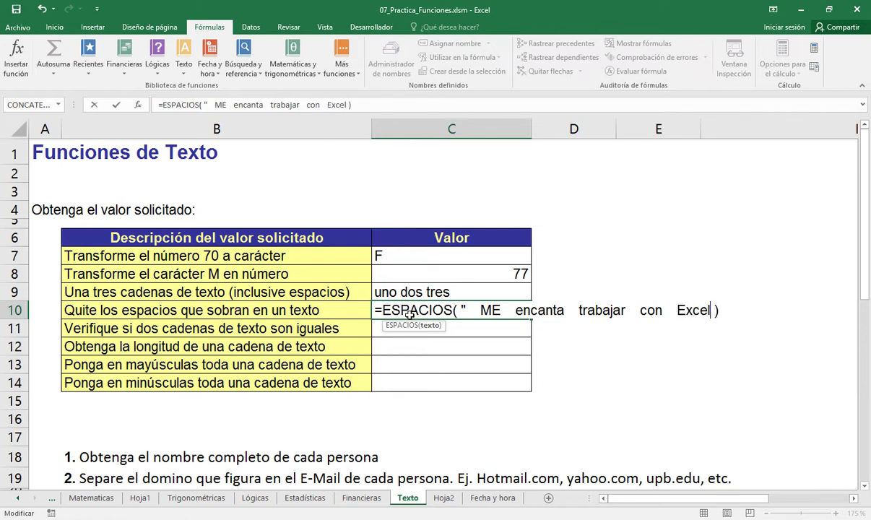
text(   ")
key(Delete)
Step: Correct "ME" to "Me" in the quoted text of the C10 formula and accept the formula
click(491, 310)
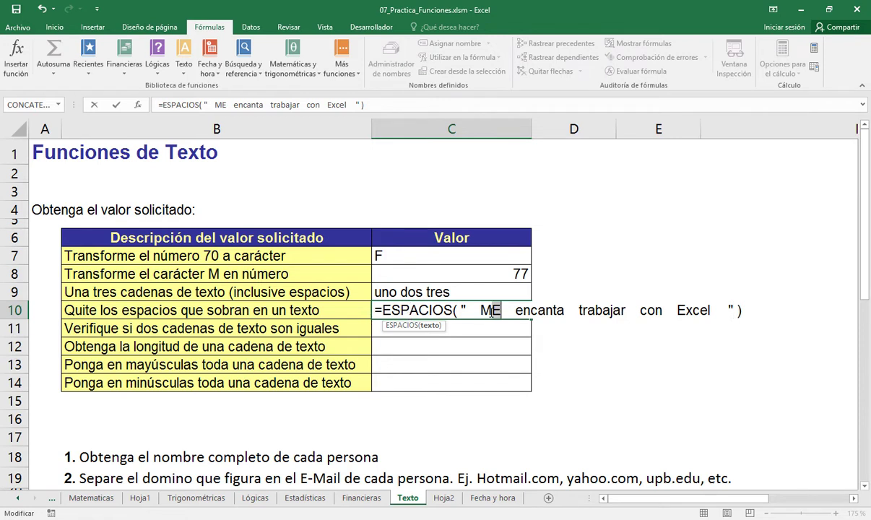
key(Delete)
text(e)
click(459, 311)
key(Delete)
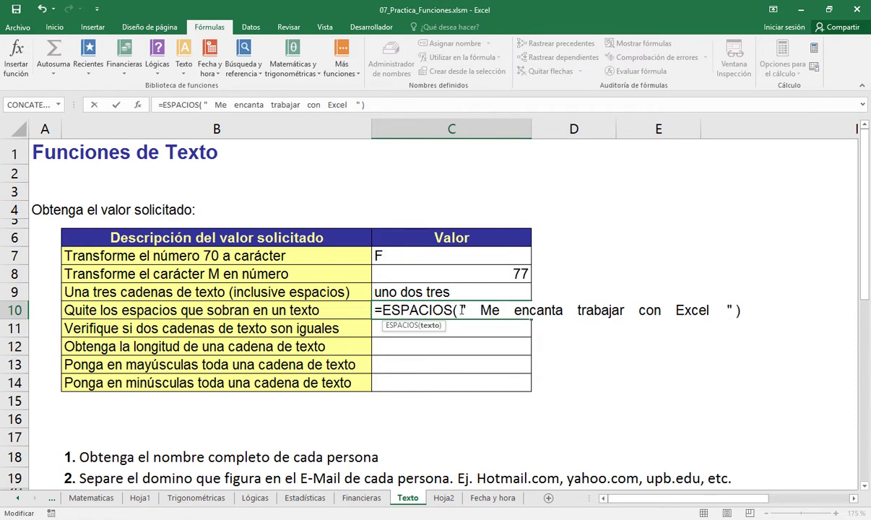
drag(459, 311, 732, 308)
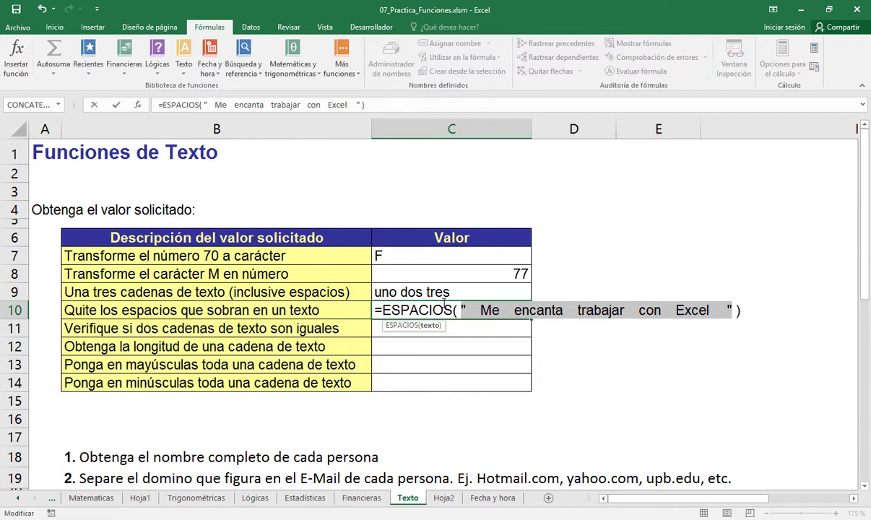
key(Return)
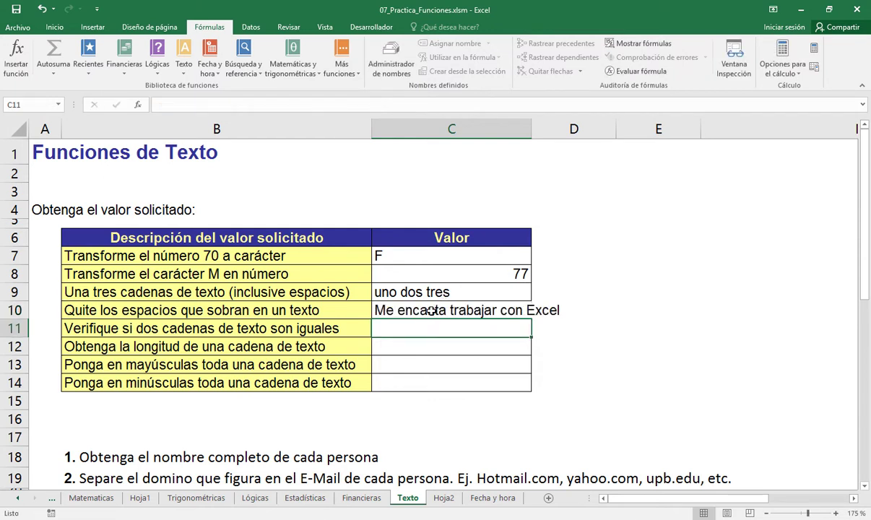
Step: Review the leading, trailing and between-word spaces in the text of the C10 ESPACIOS formula
click(431, 311)
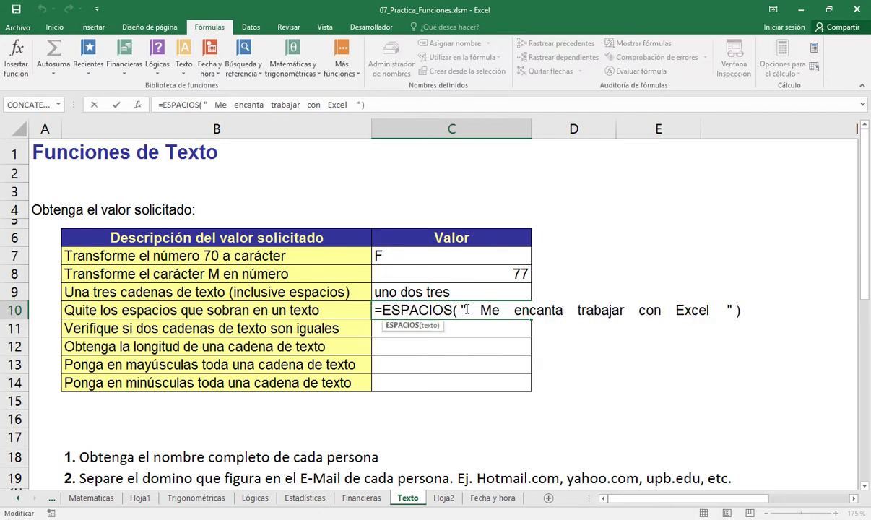
drag(466, 309, 480, 310)
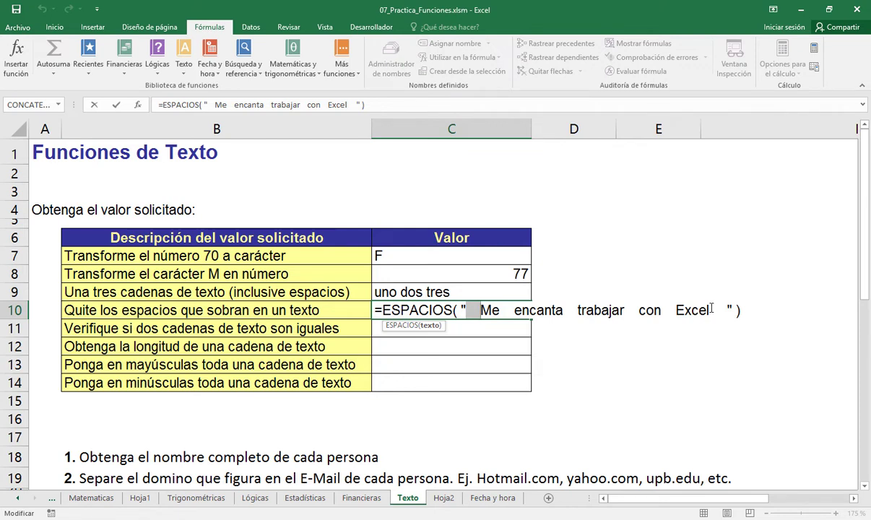
drag(710, 310, 730, 309)
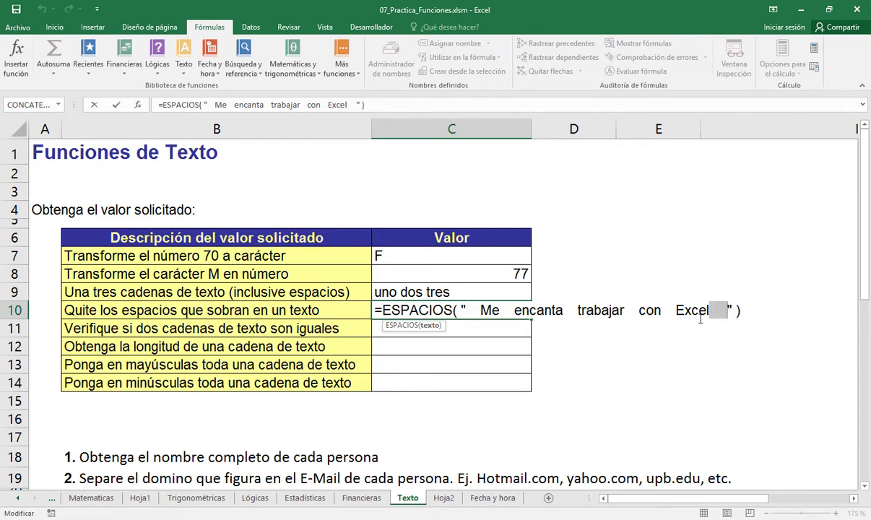
mouse_move(625, 309)
mouse_down()
mouse_move(640, 307)
mouse_move(630, 309)
mouse_up()
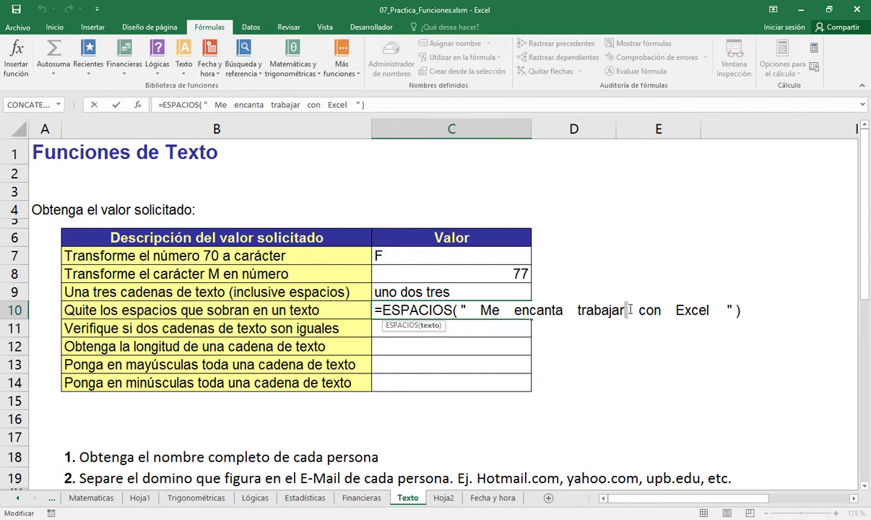
key(Return)
key(Up)
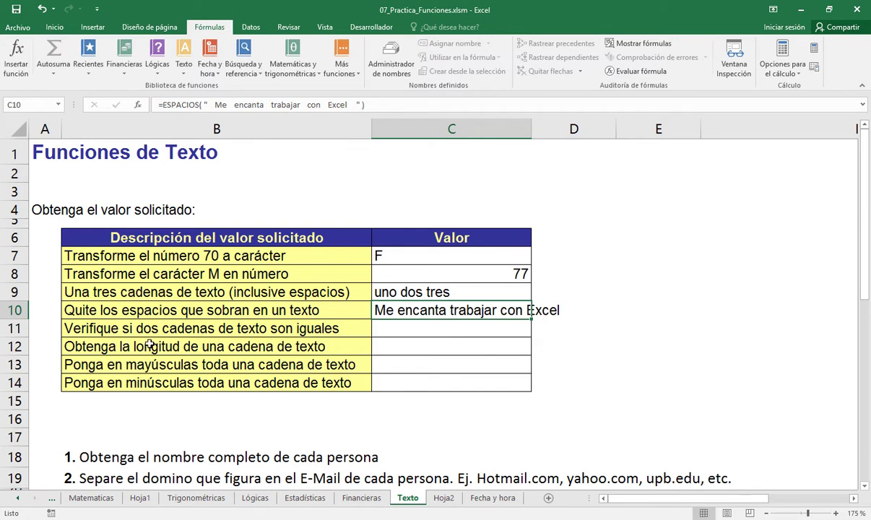
Step: Enter an IGUAL formula in C11 that compares the texts "ola" and "ole"
click(379, 326)
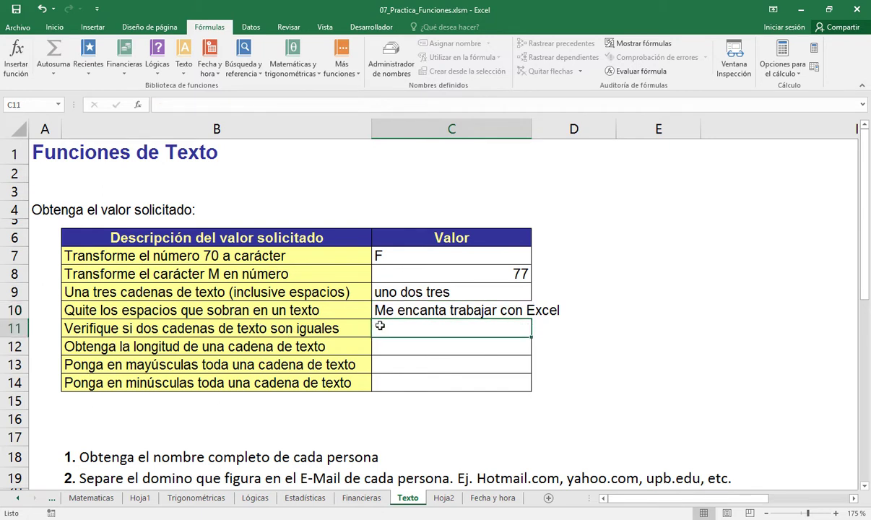
text(=ig)
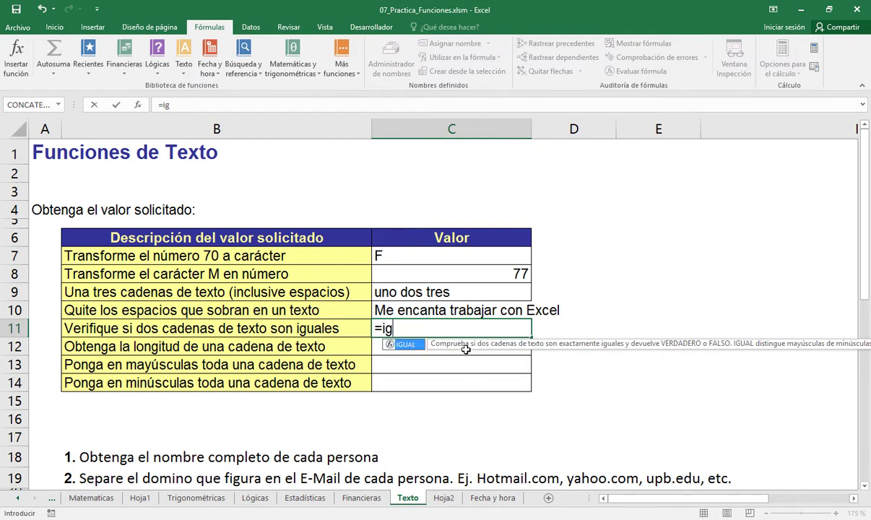
key(Tab)
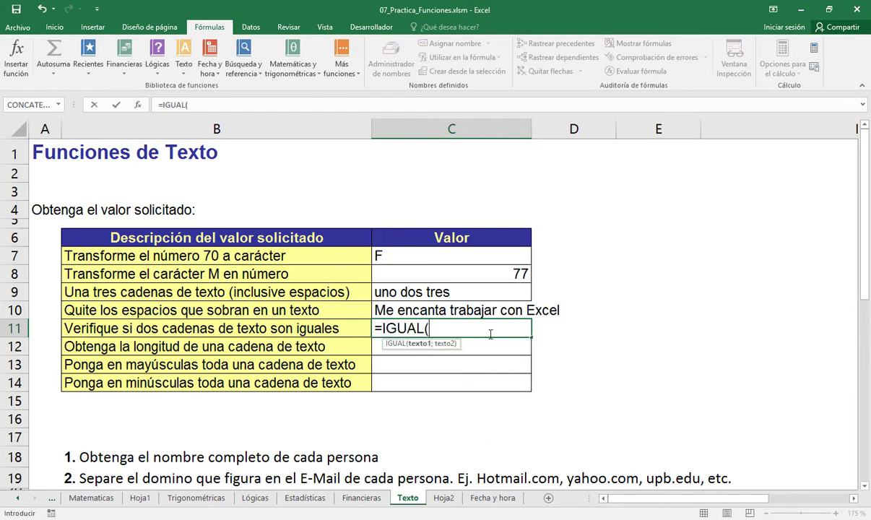
text("ola" ; ")
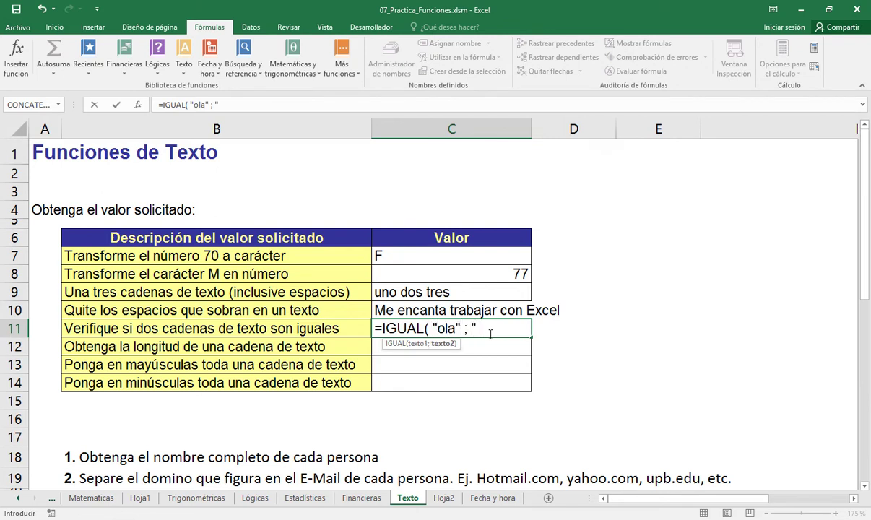
text(ole" ))
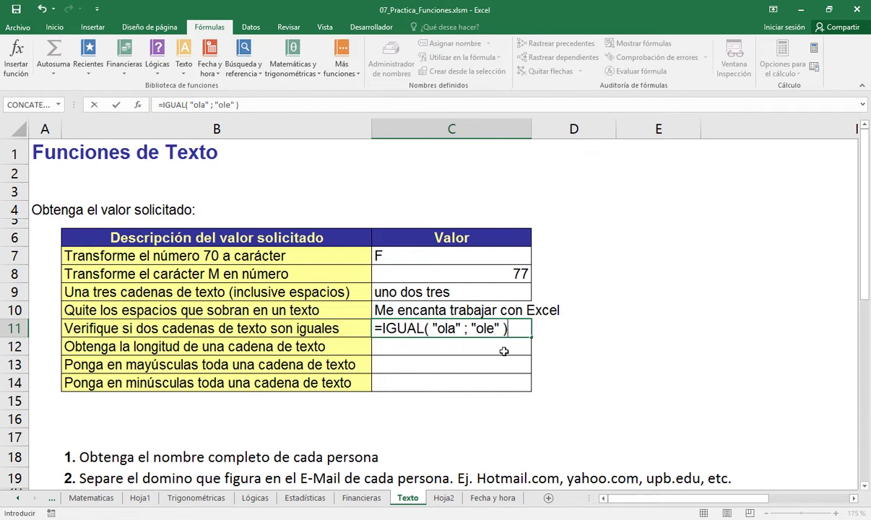
key(Return)
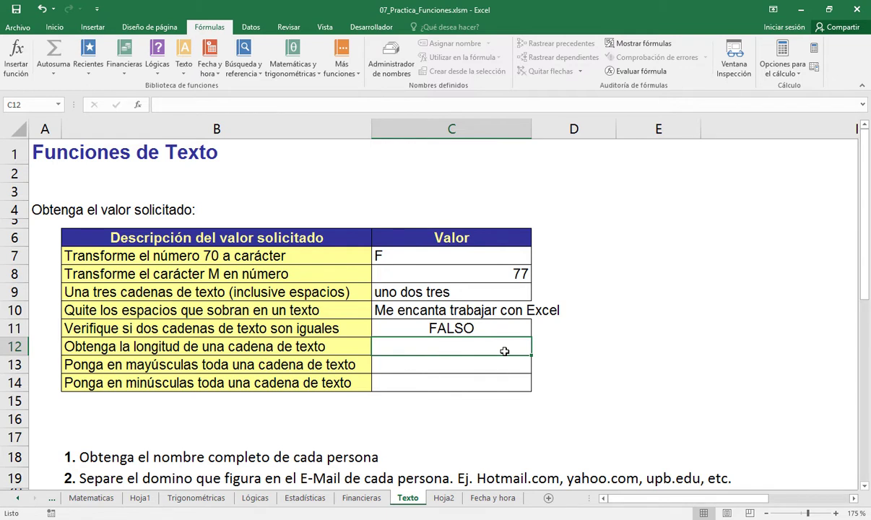
Step: Change the second text in C11's IGUAL formula to "ola" and accept the formula
key(Up)
key(F2)
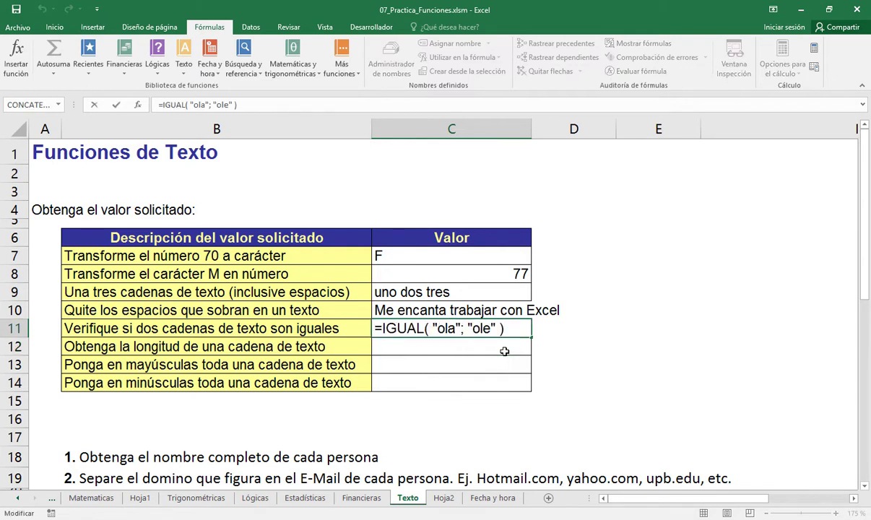
key(Left)
key(Left)
key(Left)
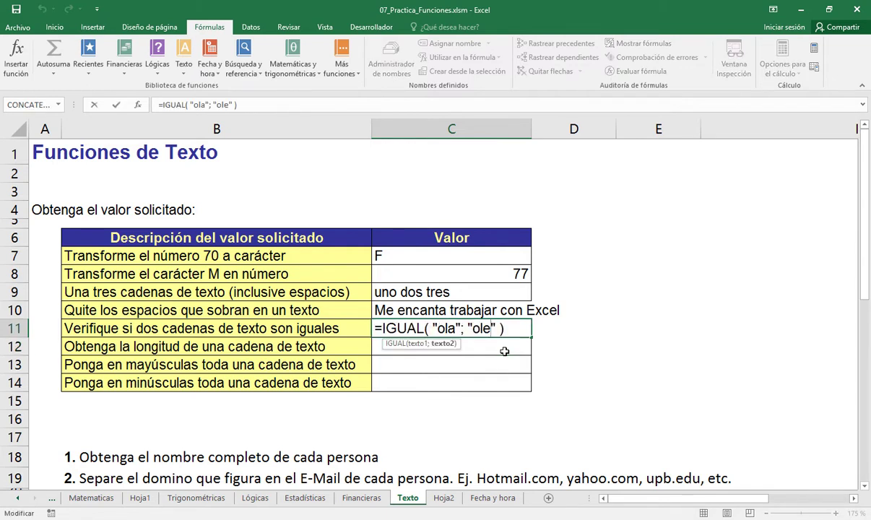
key(BackSpace)
text(a)
key(Return)
key(Up)
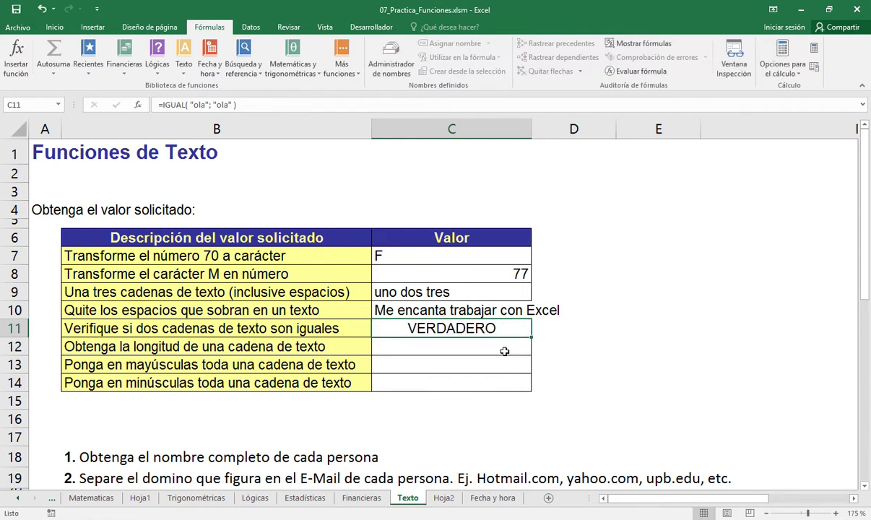
Step: Set the second text of the C11 IGUAL formula back to "ole" and accept the formula
key(F2)
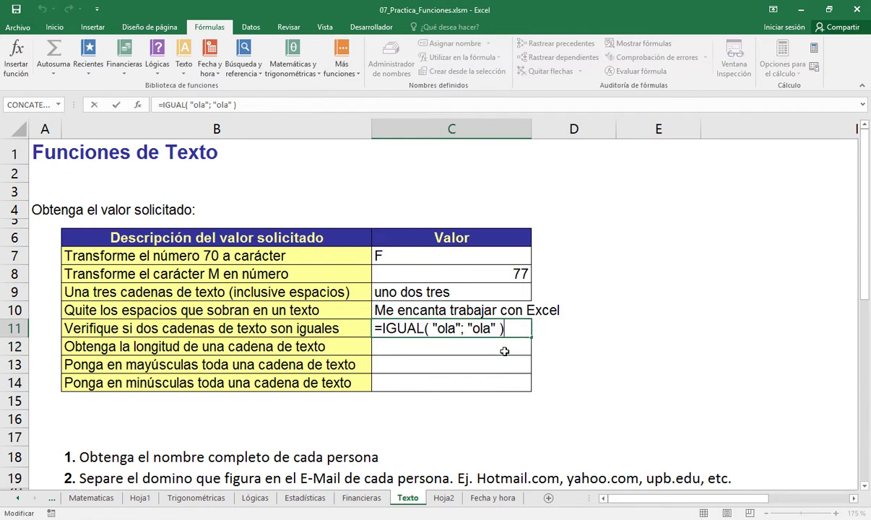
key(Left)
key(Left)
key(Left)
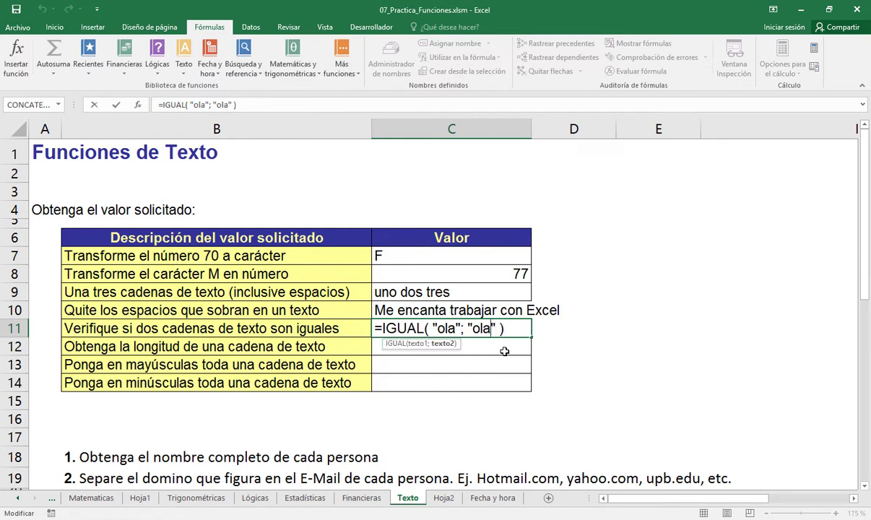
key(BackSpace)
text(e)
key(Return)
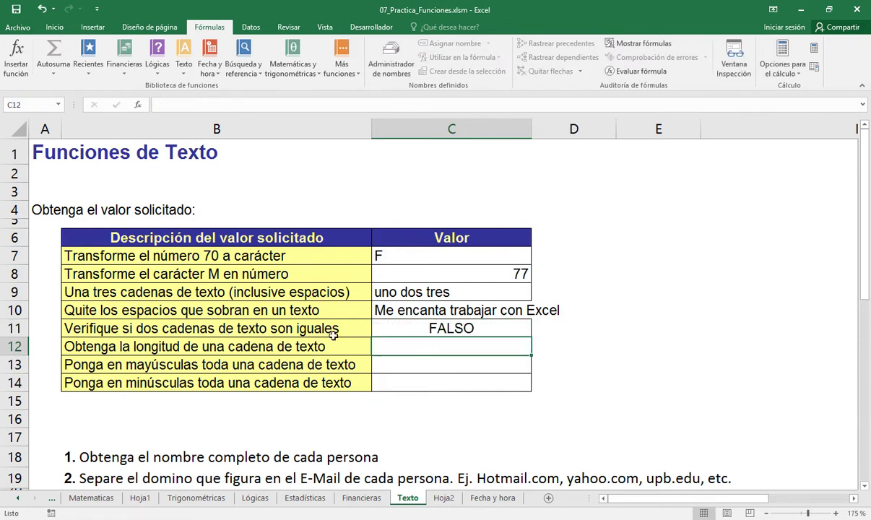
text(=lo)
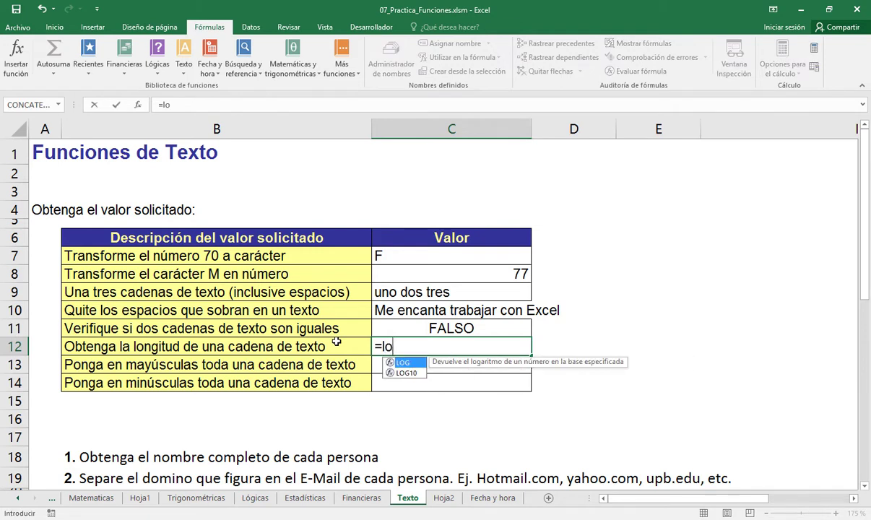
text(n)
key(BackSpace)
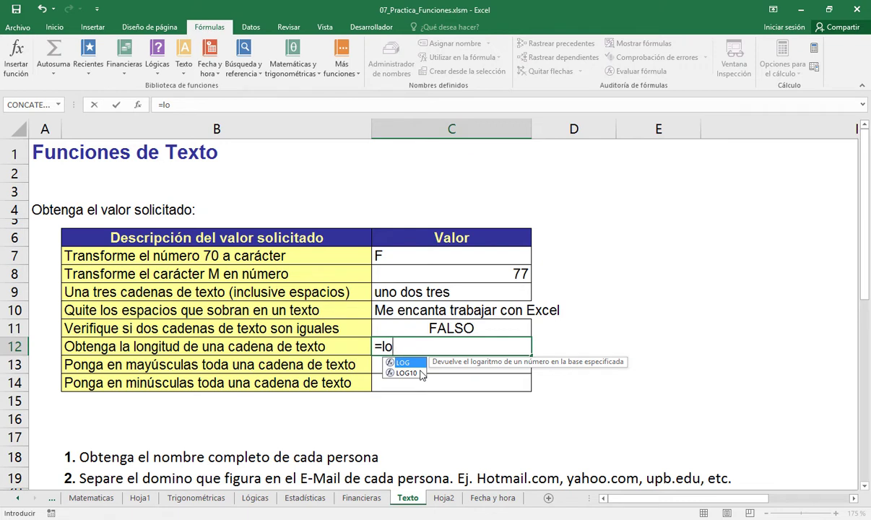
key(Escape)
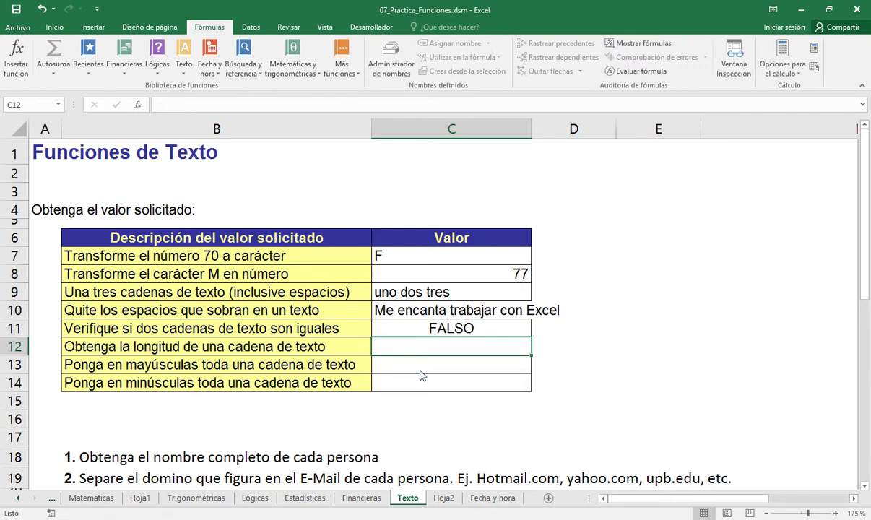
Step: Start inserting a function in C12 and search the available functions for "longitud texto"
click(16, 58)
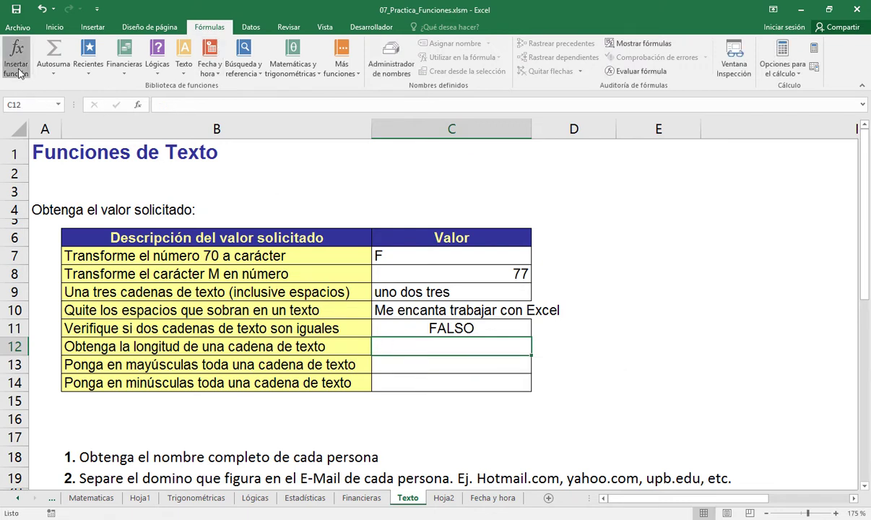
text(lo)
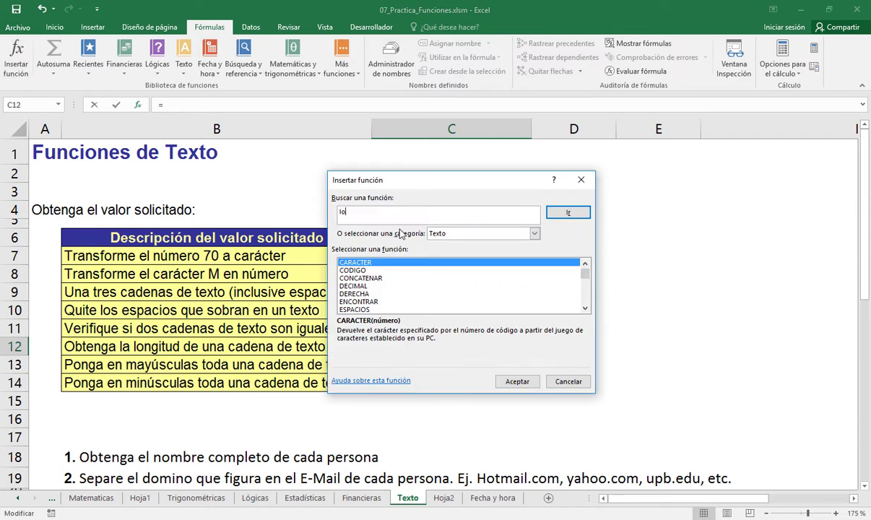
text(ngitud texto)
click(555, 217)
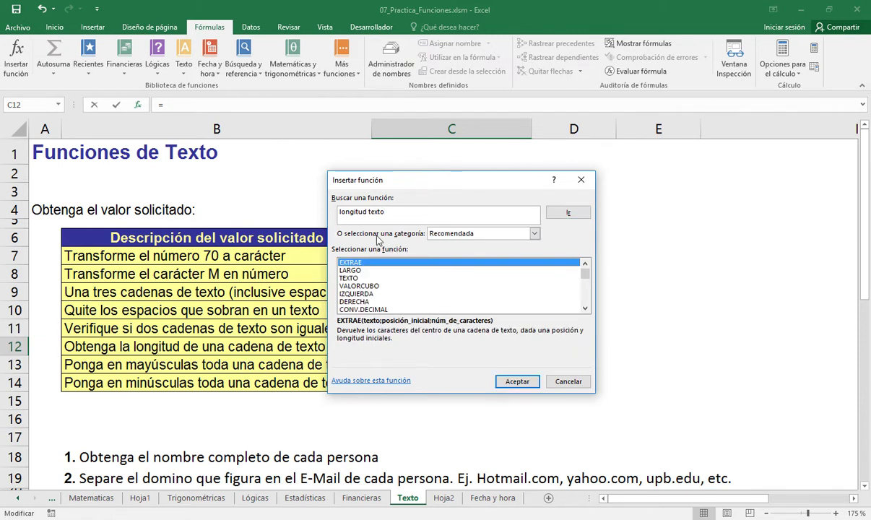
Step: Insert the LARGO function in C12 with "amigo" as its text argument
click(363, 270)
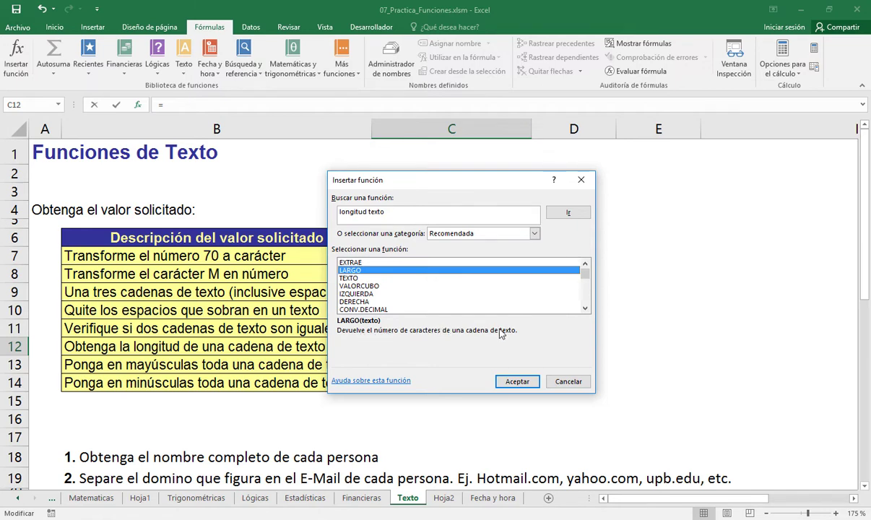
click(515, 381)
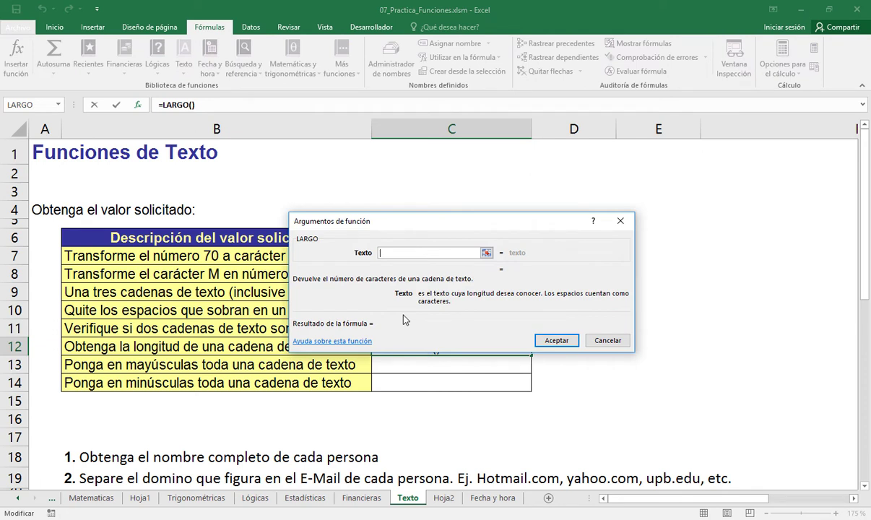
text(amigo)
click(555, 340)
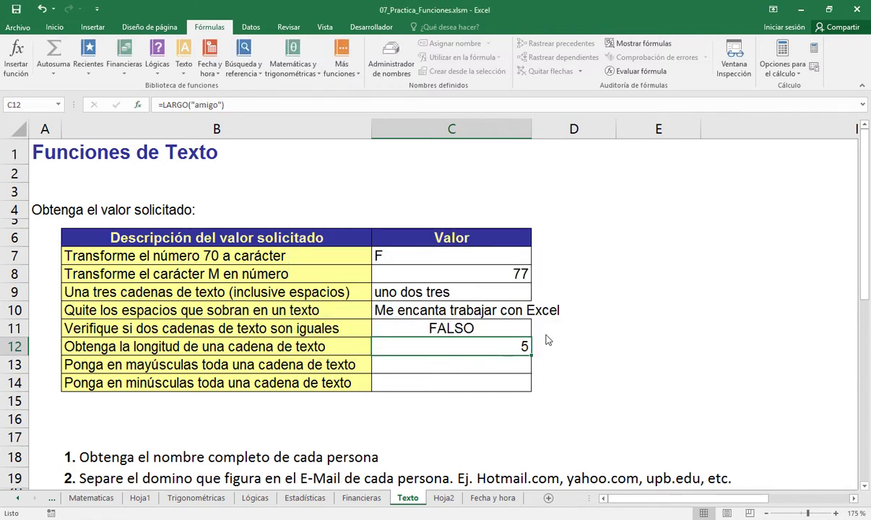
Step: Add a space on each side of the quoted text inside the parentheses of C12's LARGO formula
key(F2)
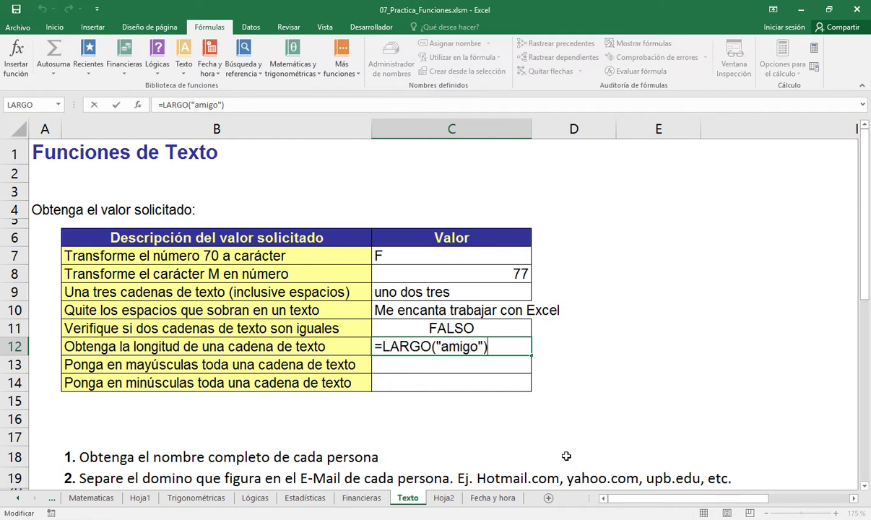
key(Left)
key(Left)
key(Left)
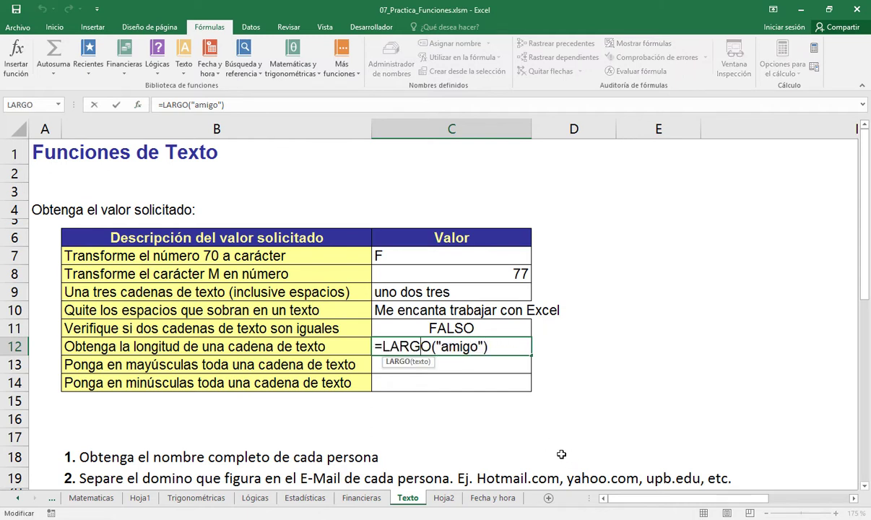
key(Right)
key(Right)
key(Right)
key(Right)
key(Right)
key(Right)
key(Right)
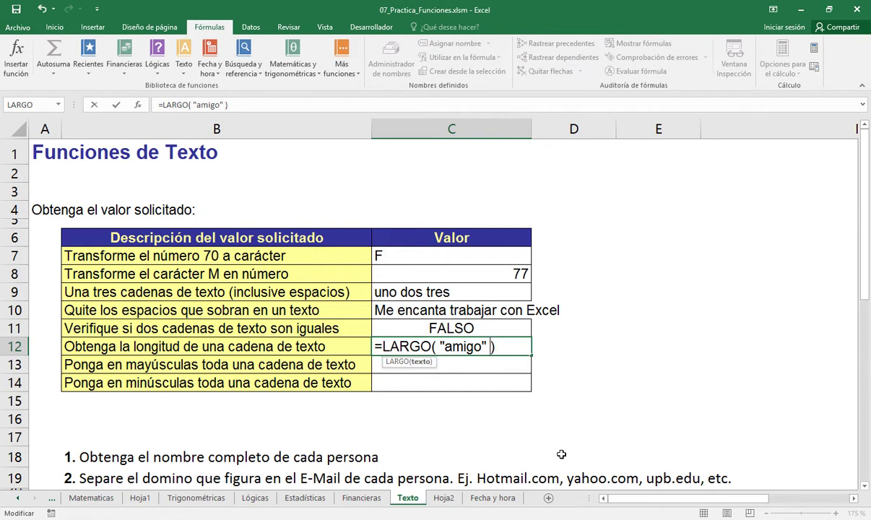
Step: Extend the text in C12's LARGO formula to "amigo mio" and accept the formula
key(Left)
key(Left)
text(mio)
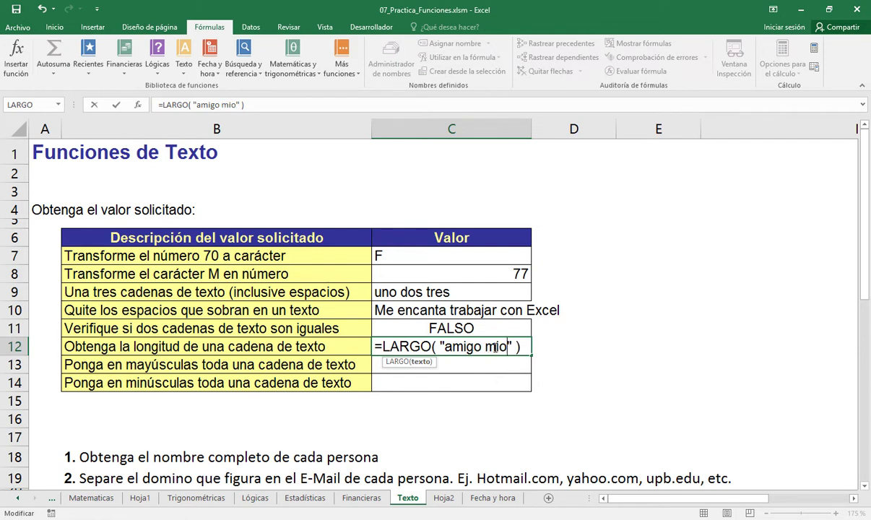
click(507, 346)
key(Return)
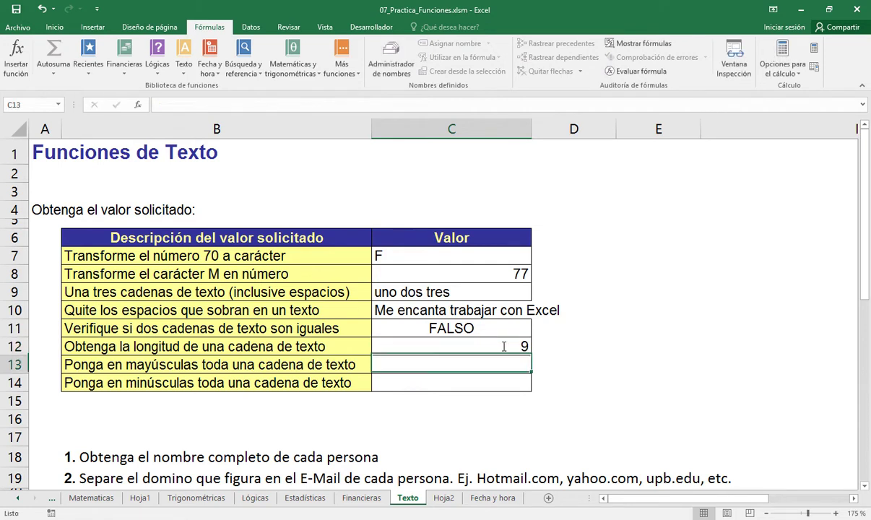
Step: Append "++" to the quoted text in C12's LARGO formula, accept it and recheck the counted characters
double_click(503, 346)
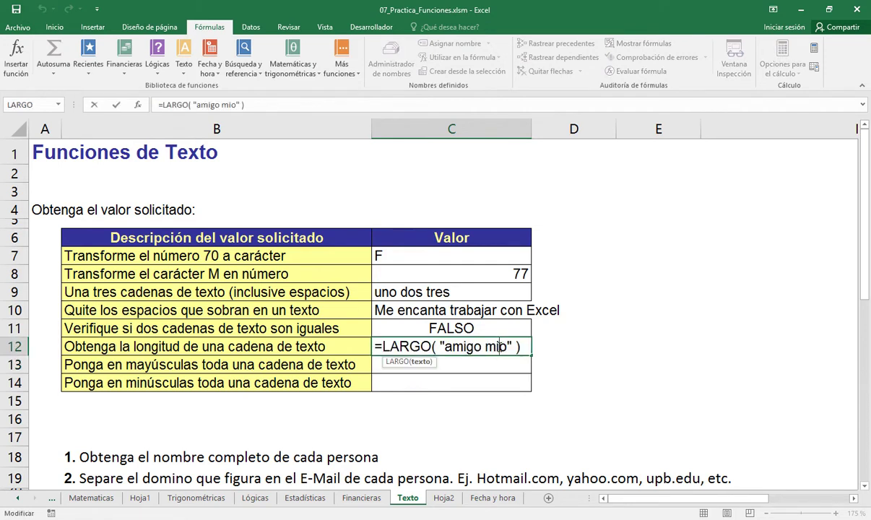
drag(481, 347, 488, 346)
drag(445, 346, 505, 347)
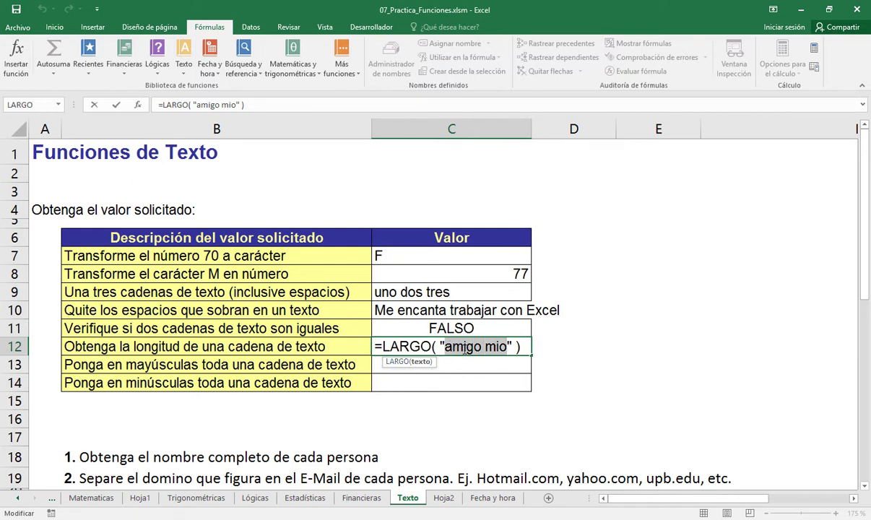
click(508, 346)
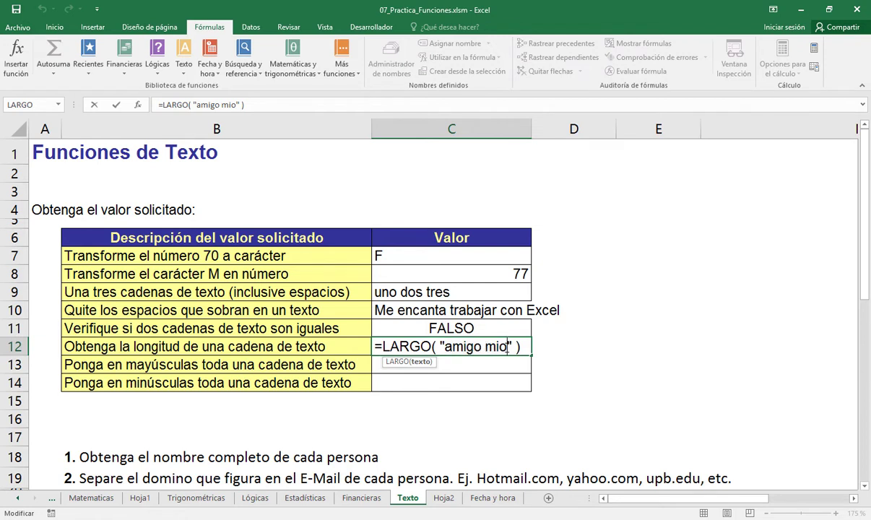
text(++)
key(Return)
click(508, 347)
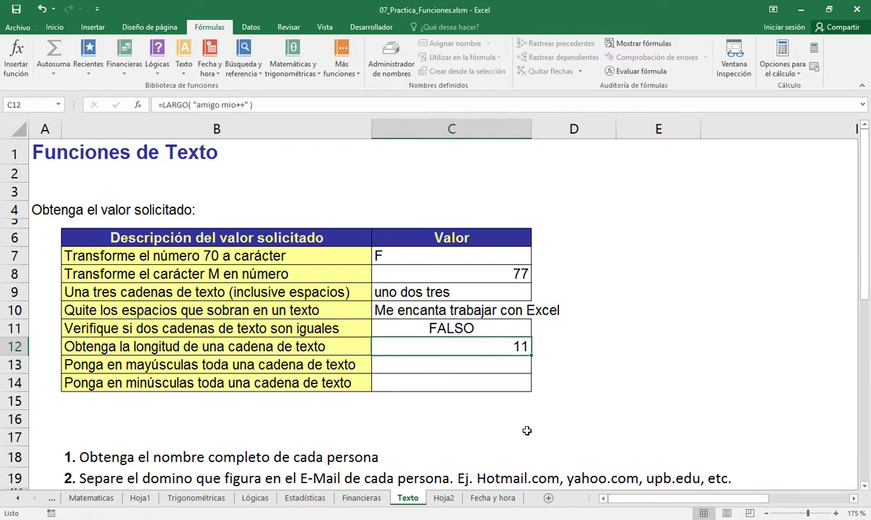
key(F2)
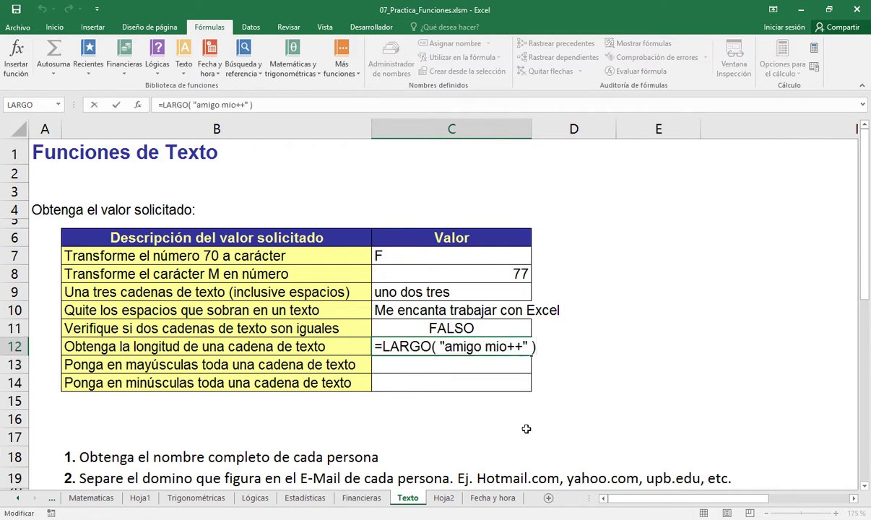
click(520, 347)
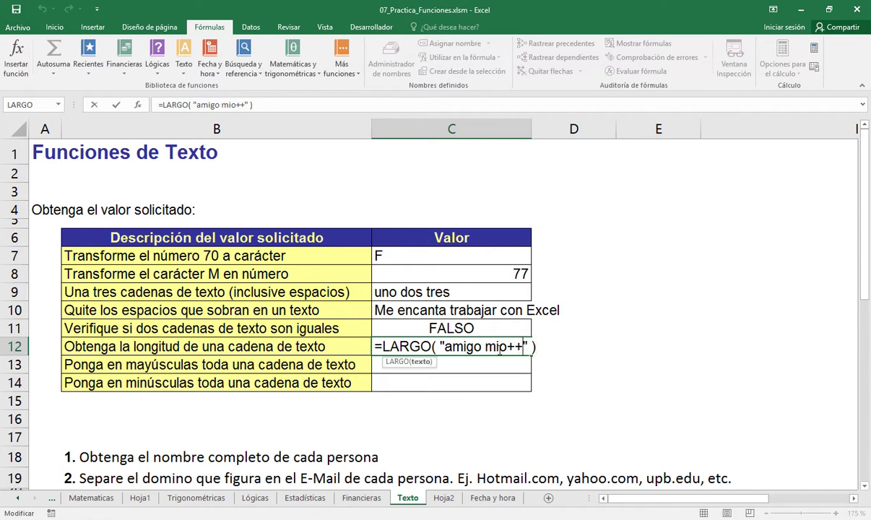
key(Return)
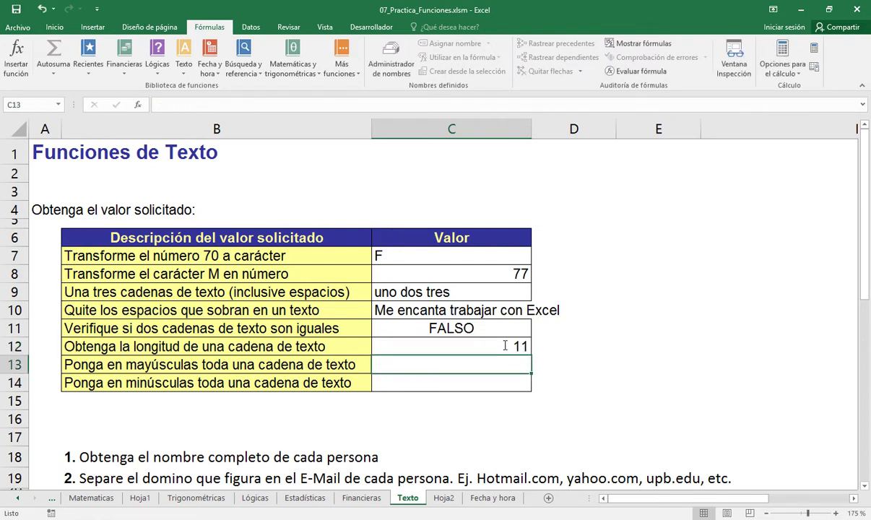
Step: Enter a MAYUSC formula in C13 with the mixed-case text "POr eJEMplo"
text(=)
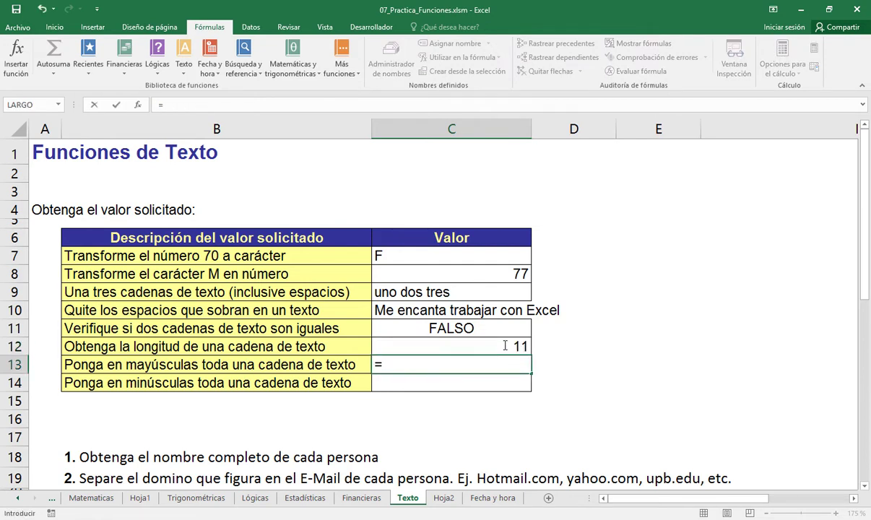
text(may)
key(Down)
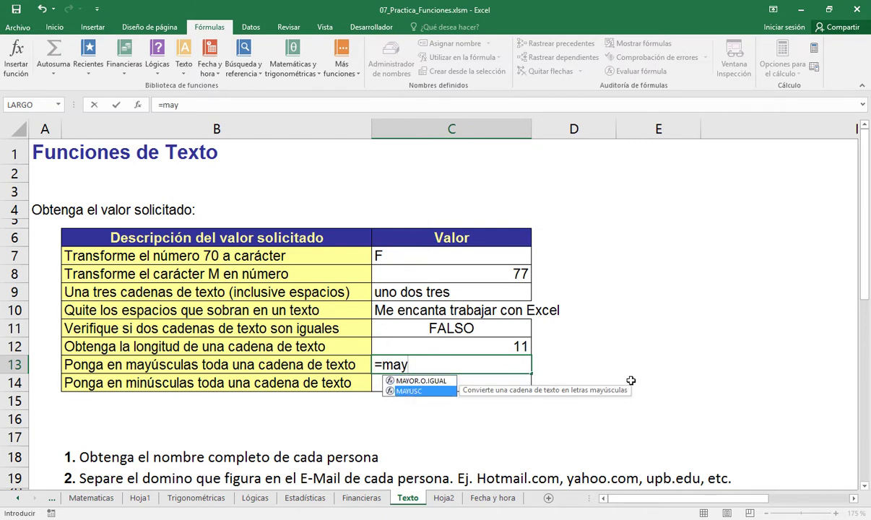
key(Tab)
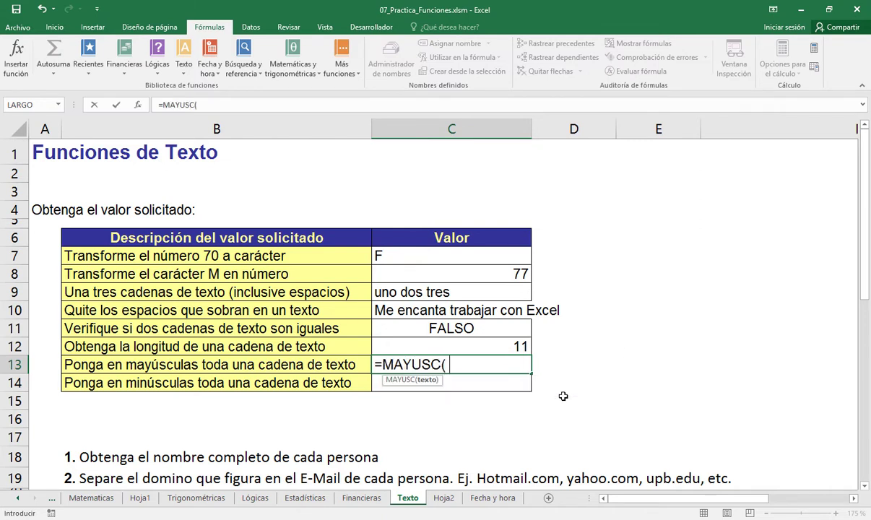
text("Por)
key(ctrl+z)
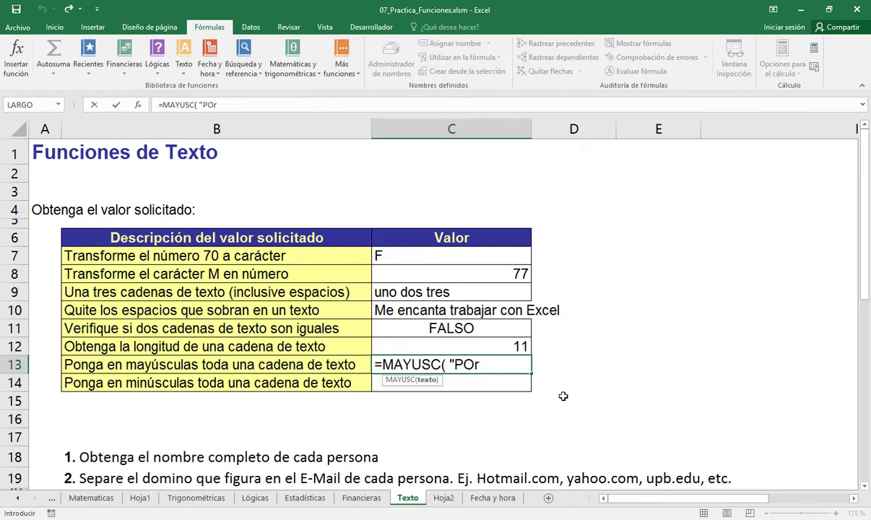
text(eJEM)
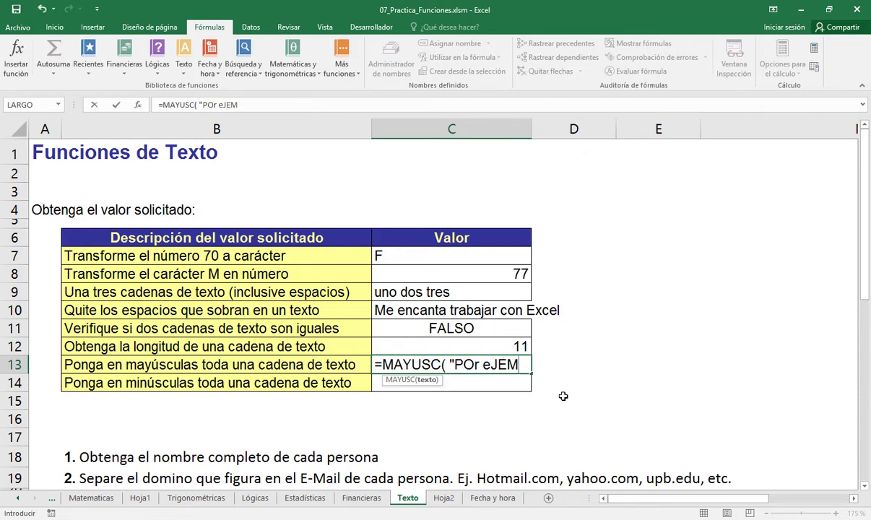
text(plo" ))
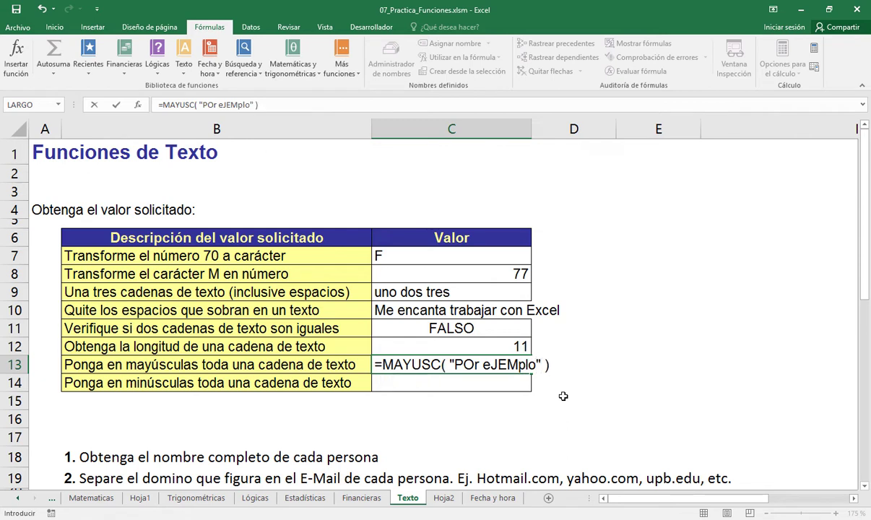
Step: Commit the uppercase formula in C13 and enter =MINUSC( "EsTO ES asII" ) in C14 to convert the text to lowercase
key(Return)
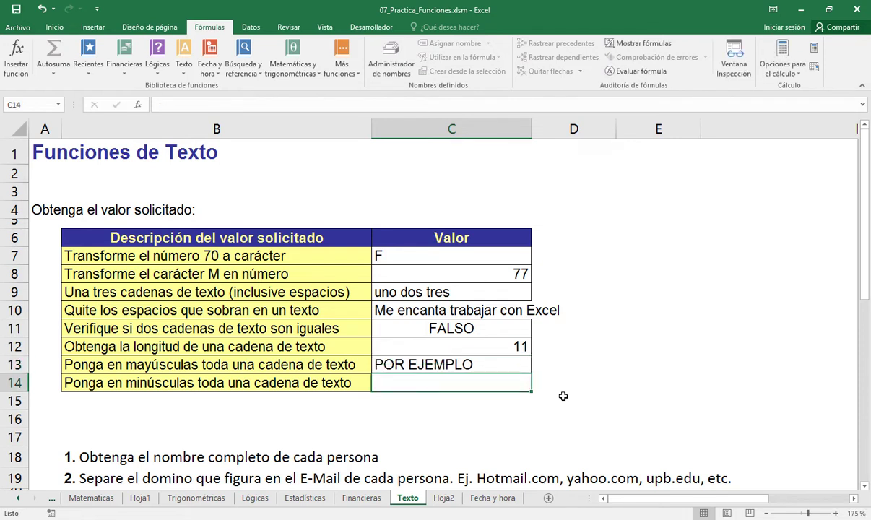
text(=min)
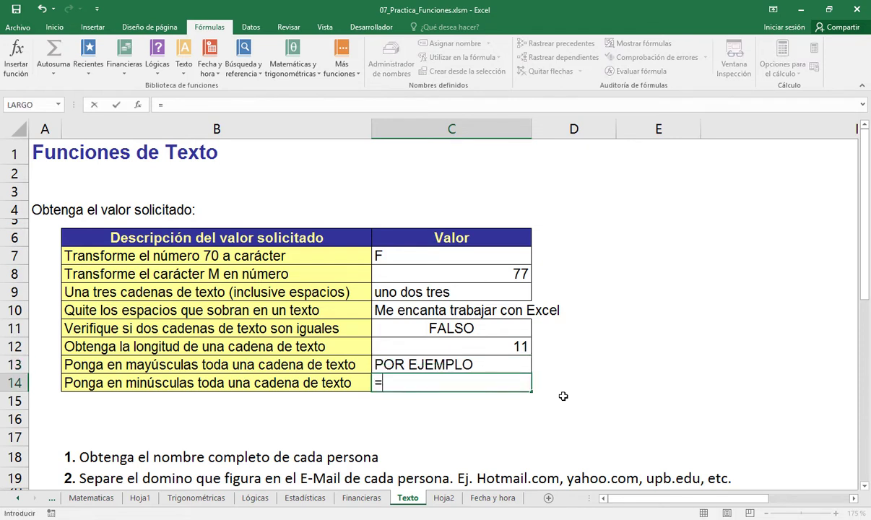
key(Down)
key(Down)
key(Tab)
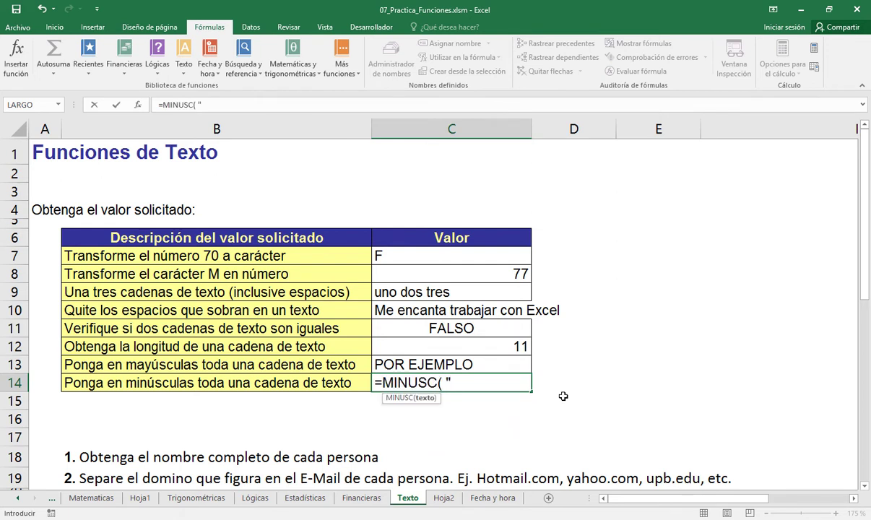
text("EsTO ES as)
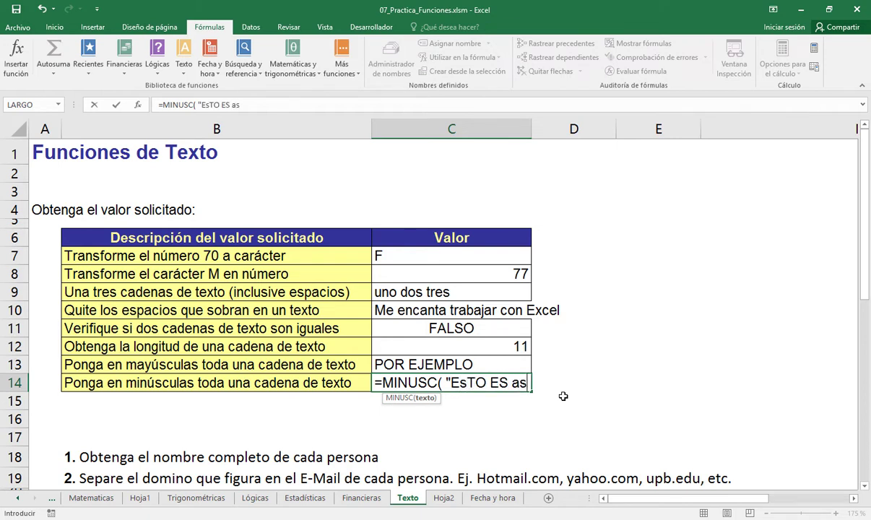
text(II"))
key(BackSpace)
text())
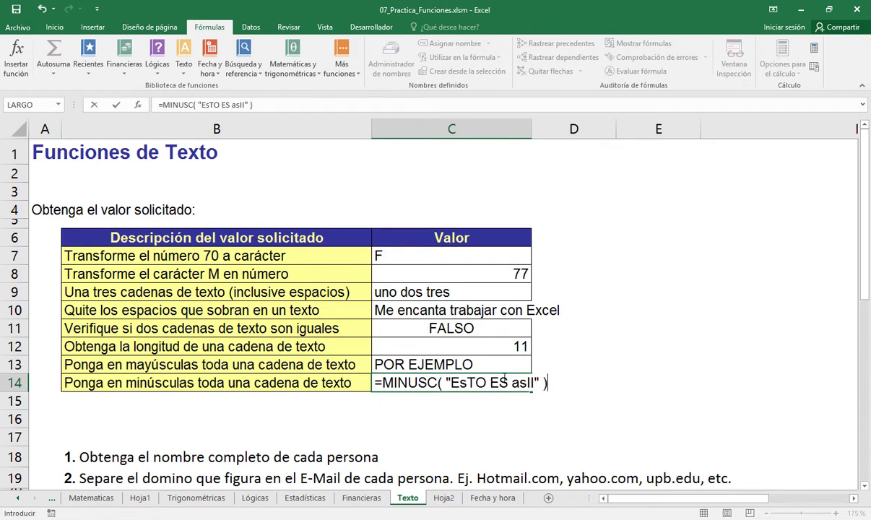
key(Left)
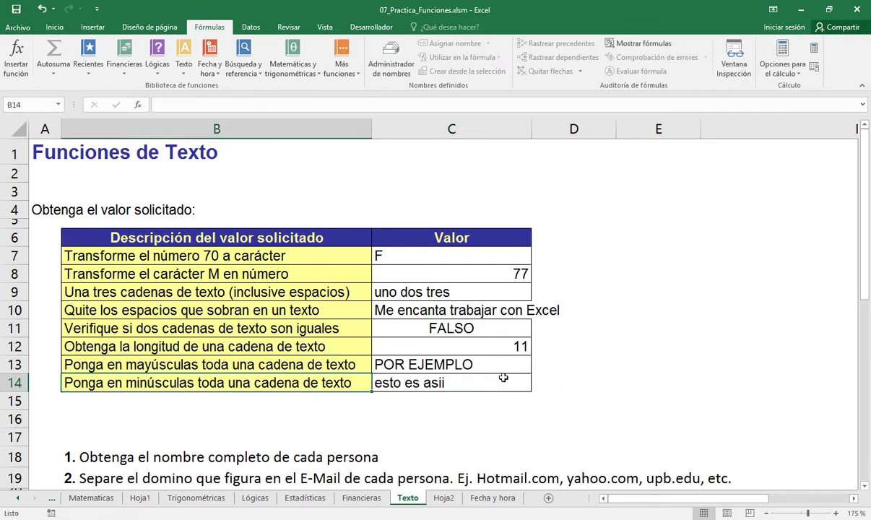
click(503, 377)
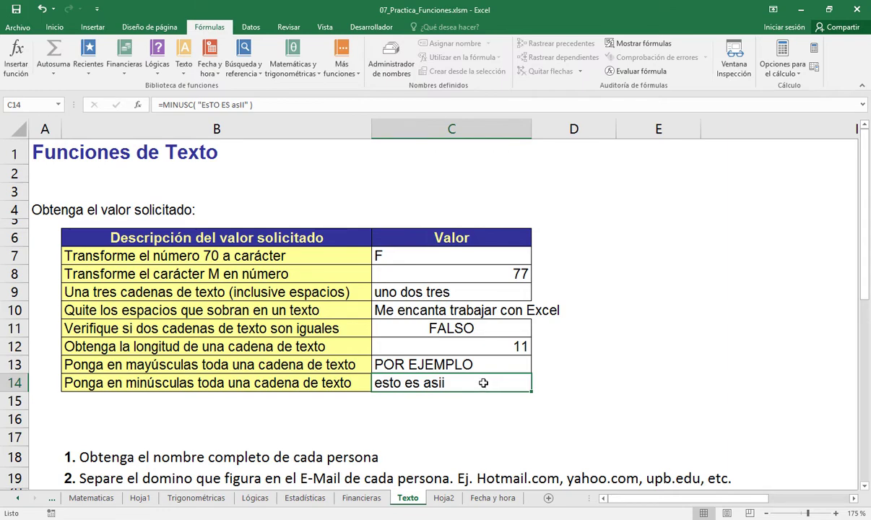
Step: Examine the table starting at row 21, from the first-name and surname columns to the empty Nombre completo column
click(865, 488)
click(865, 488)
click(865, 488)
click(865, 488)
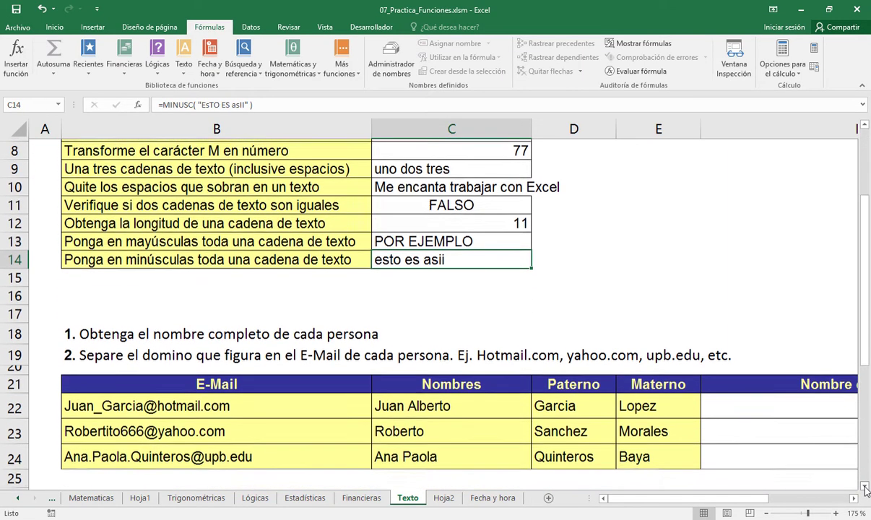
click(865, 488)
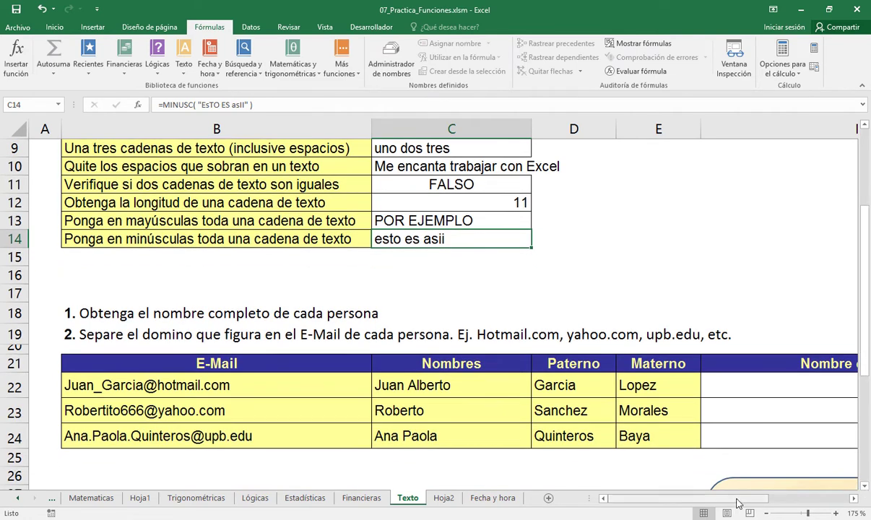
drag(739, 501, 792, 491)
click(565, 388)
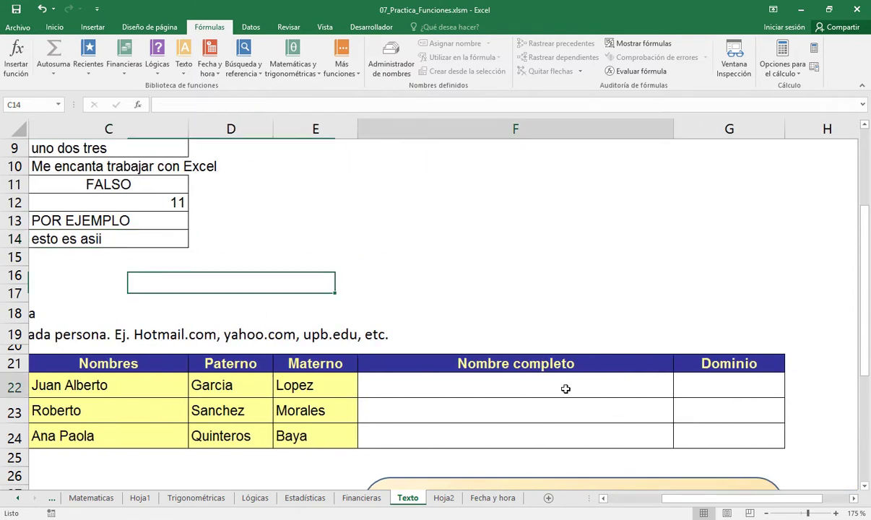
click(121, 385)
click(205, 382)
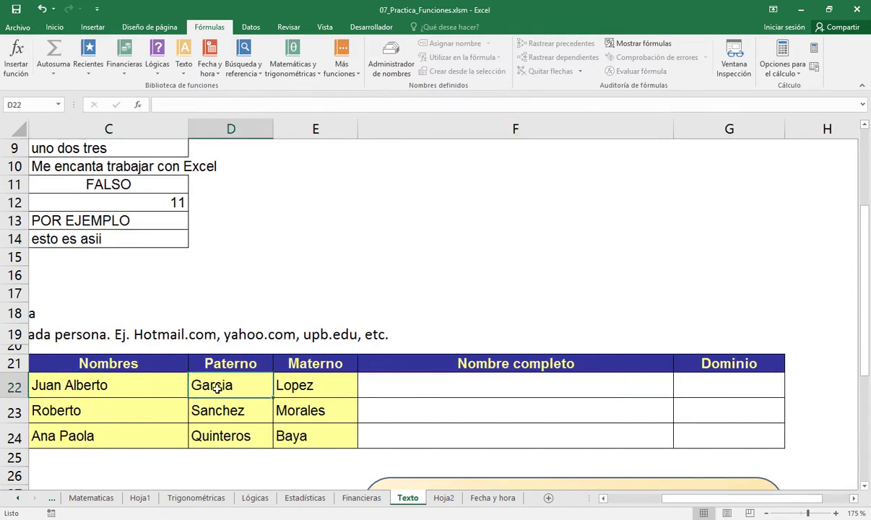
Step: Join the first names and both surnames in F22 with the formula =C22 & D22 & E22
click(377, 382)
text(=)
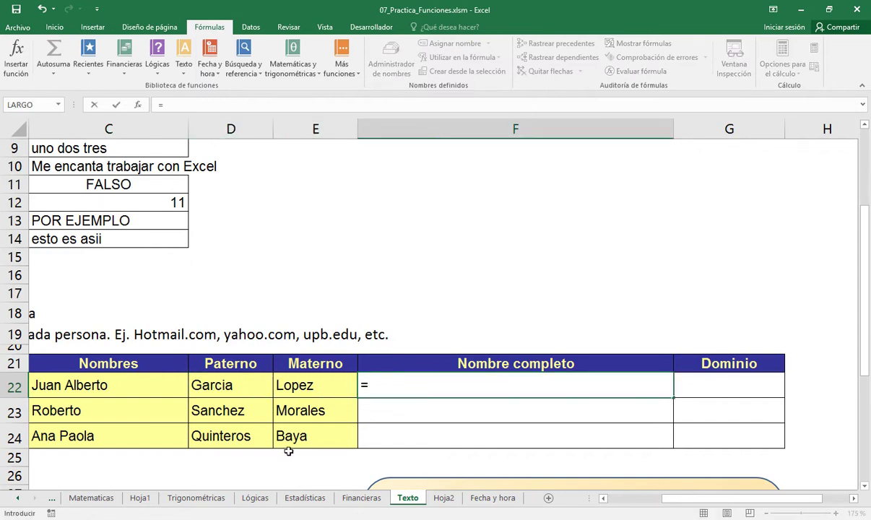
click(154, 385)
text(&)
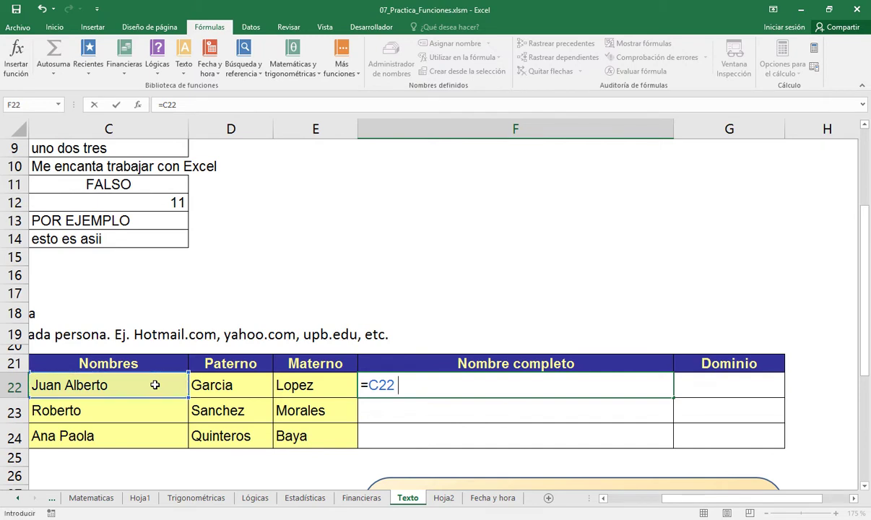
click(208, 384)
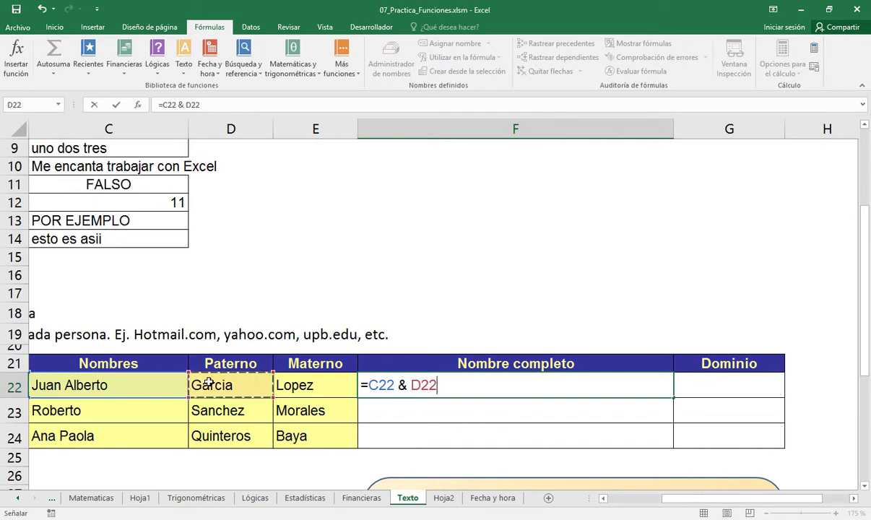
text(&)
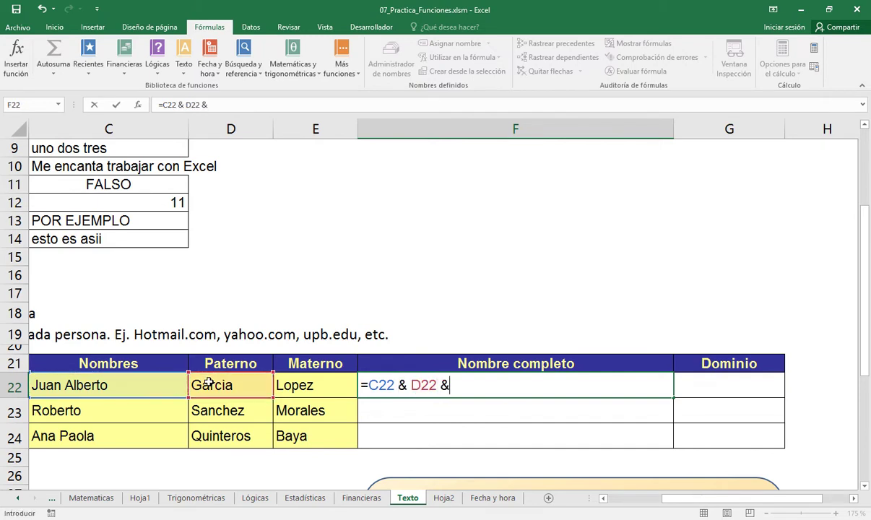
click(295, 385)
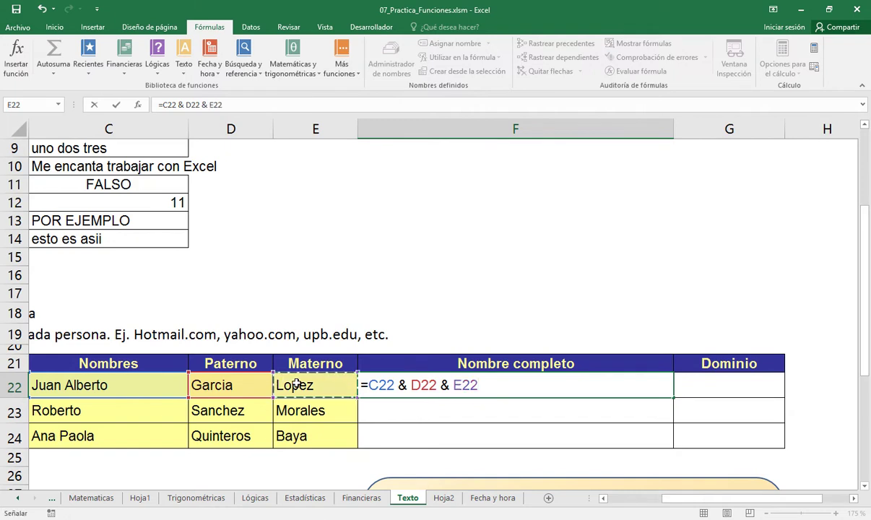
key(ctrl+Return)
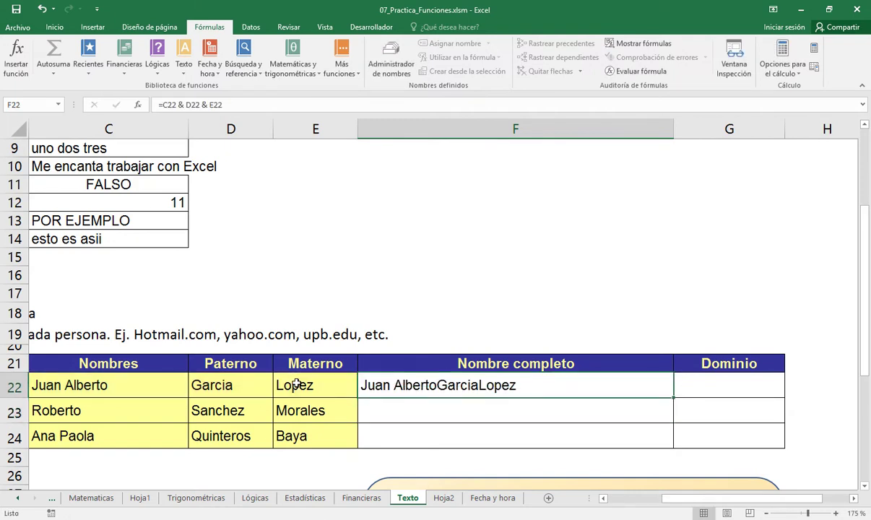
Step: Review the cell references joined by the ampersand formula in F22
key(F2)
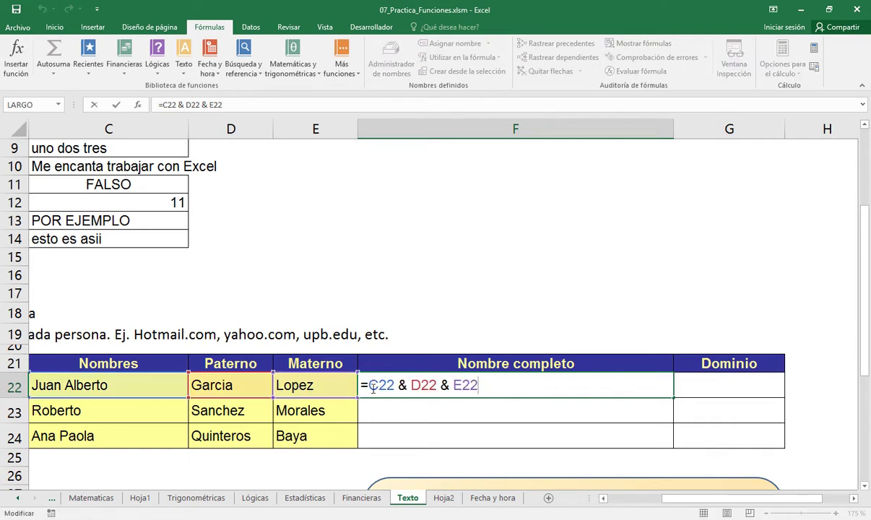
double_click(403, 385)
drag(369, 385, 479, 386)
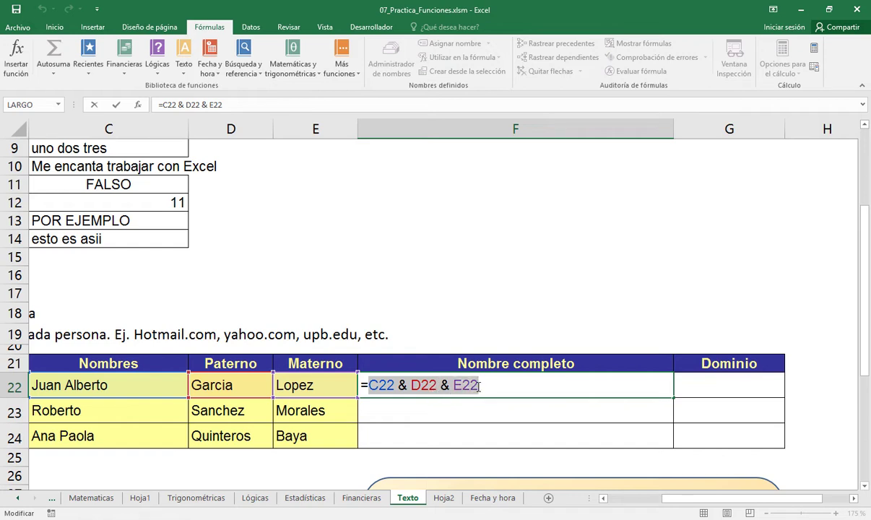
key(ctrl+Return)
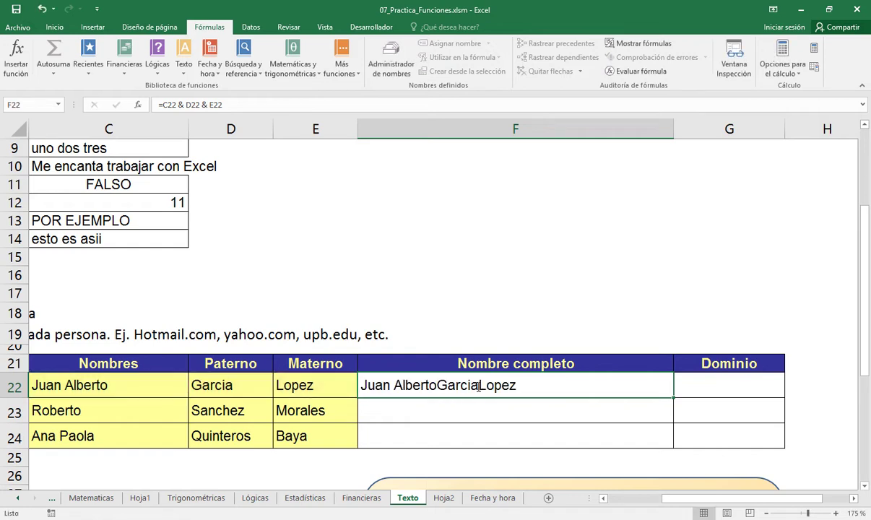
Step: Replace the formula in F22 with a CONCATENAR function that joins C22, D22 and E22
text(=con)
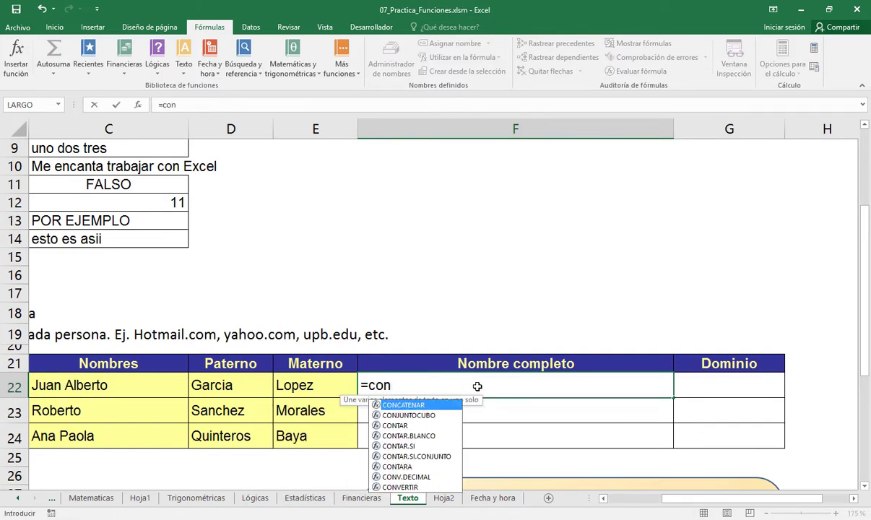
key(Tab)
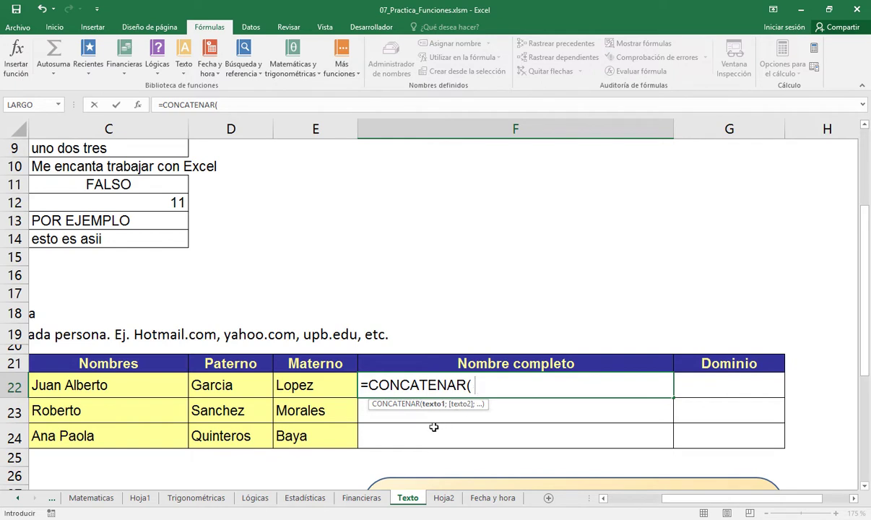
click(163, 388)
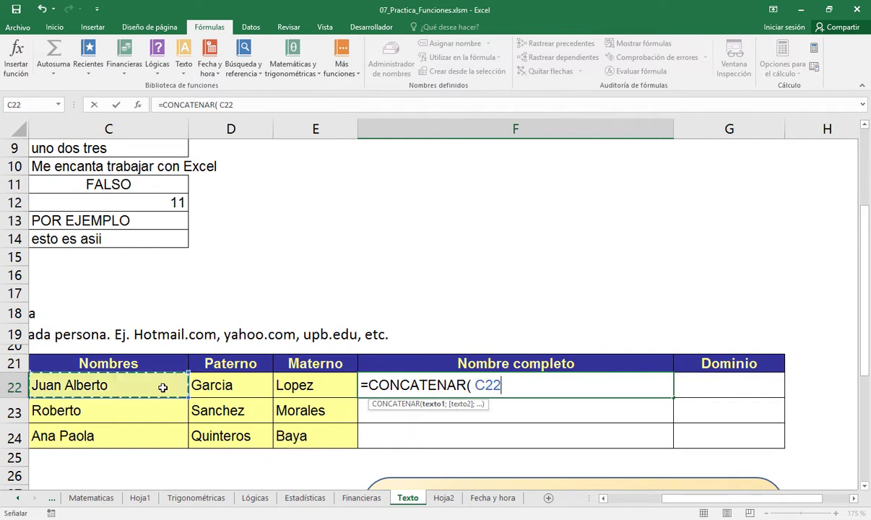
text(;)
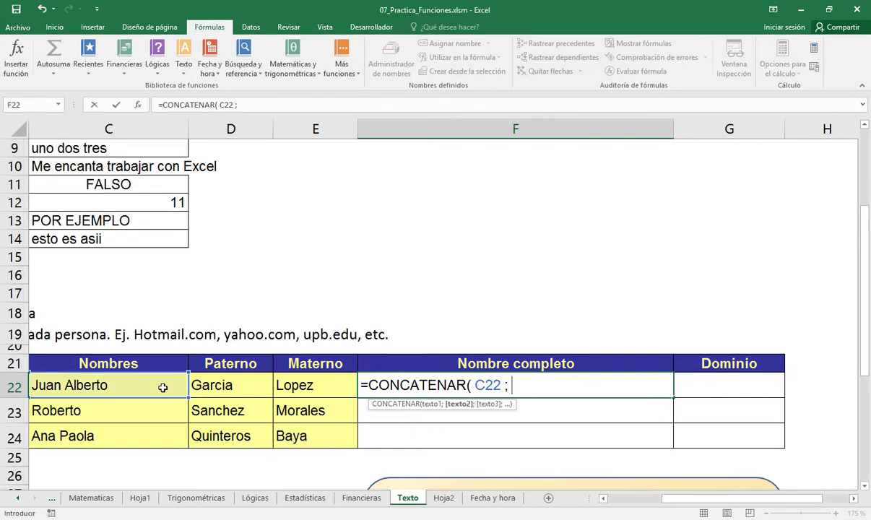
click(234, 383)
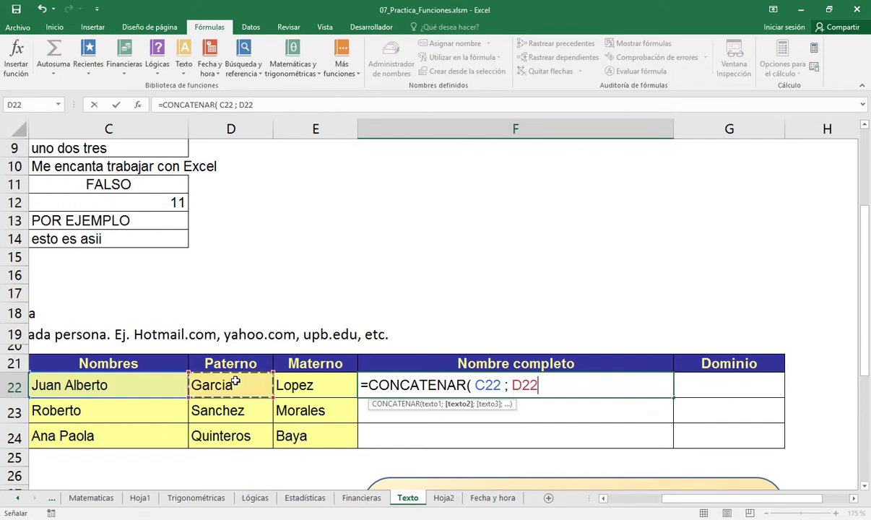
text(;)
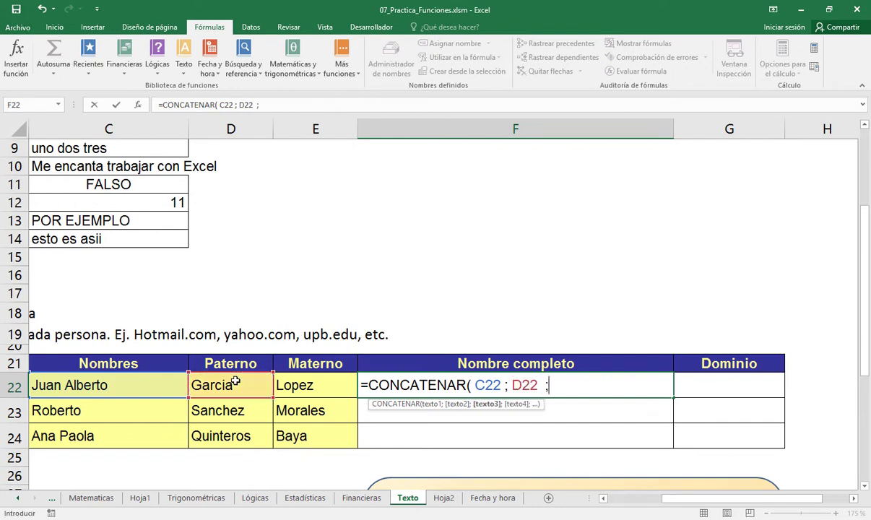
click(296, 387)
text())
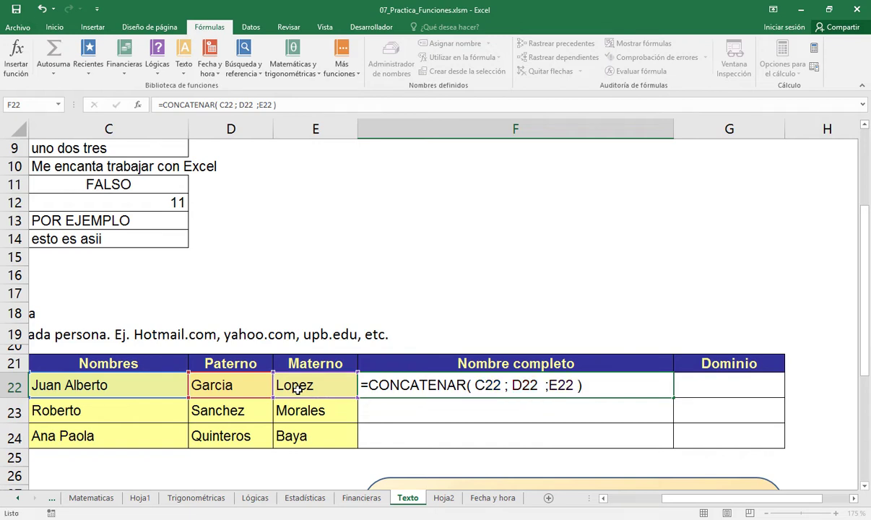
key(Return)
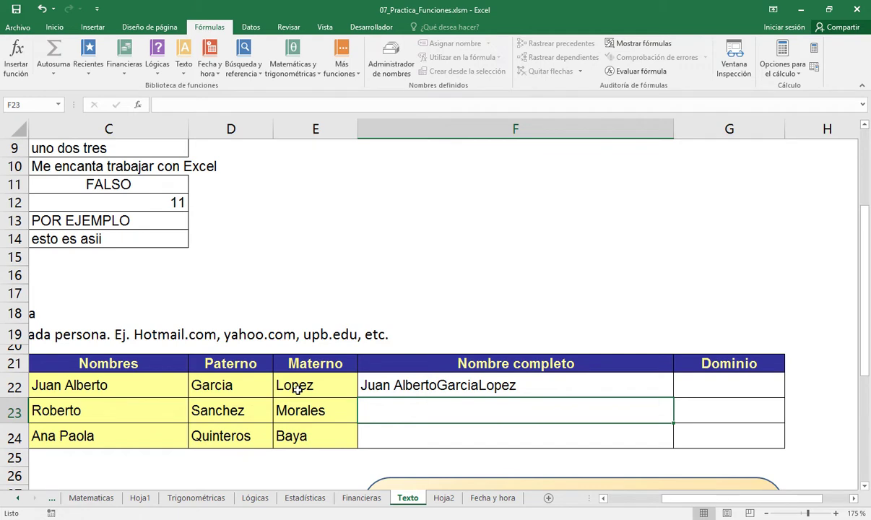
Step: Tidy the spacing around the last separator in F22 so the formula reads =CONCATENAR( C22; D22; E22 )
key(Up)
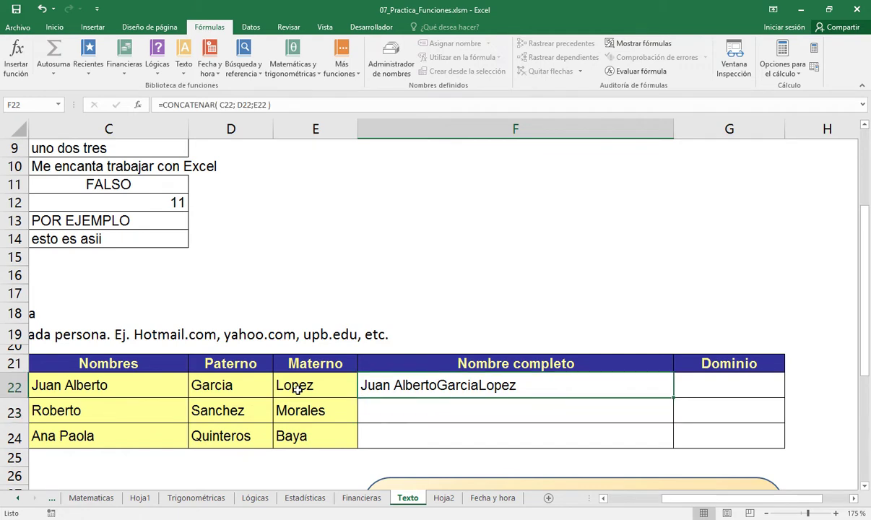
key(F2)
key(Left)
key(Left)
key(Left)
key(Left)
key(Left)
key(Left)
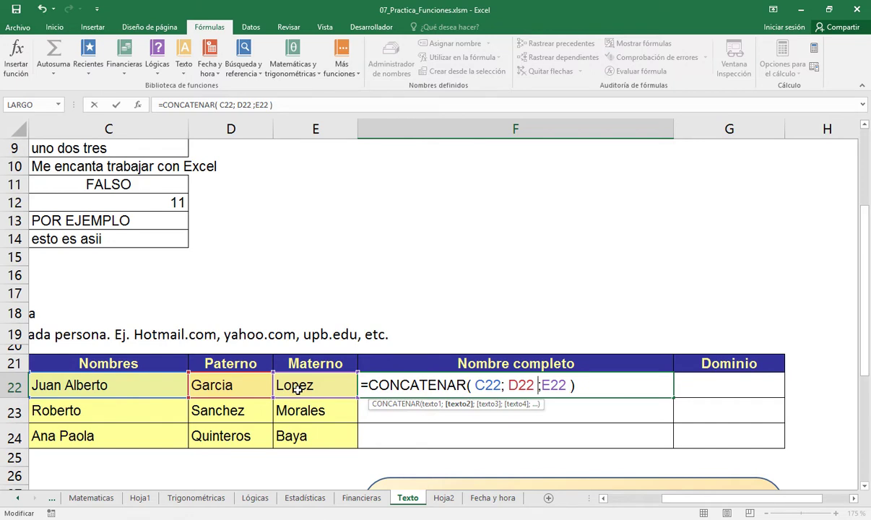
key(BackSpace)
key(Right)
key(Return)
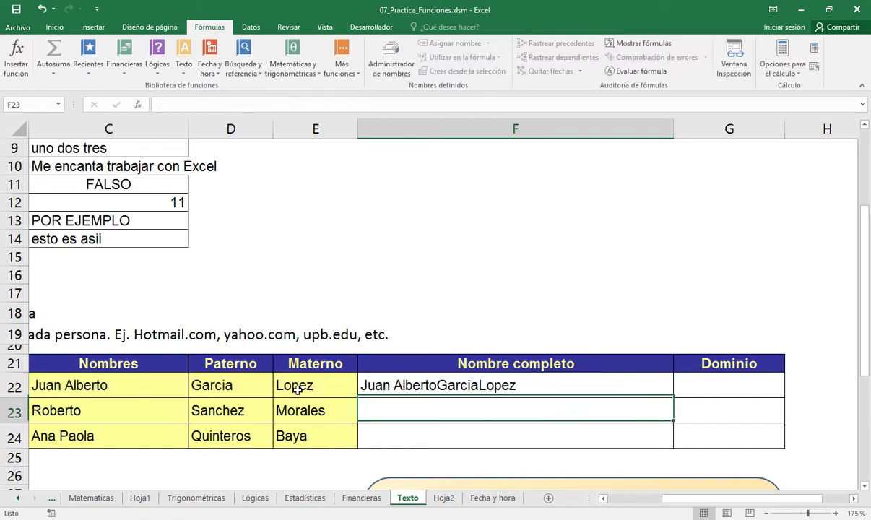
Step: Insert a quoted space between the name references in F22 so it reads =CONCATENAR( C22; " "; D22; " "; E22 )
key(Up)
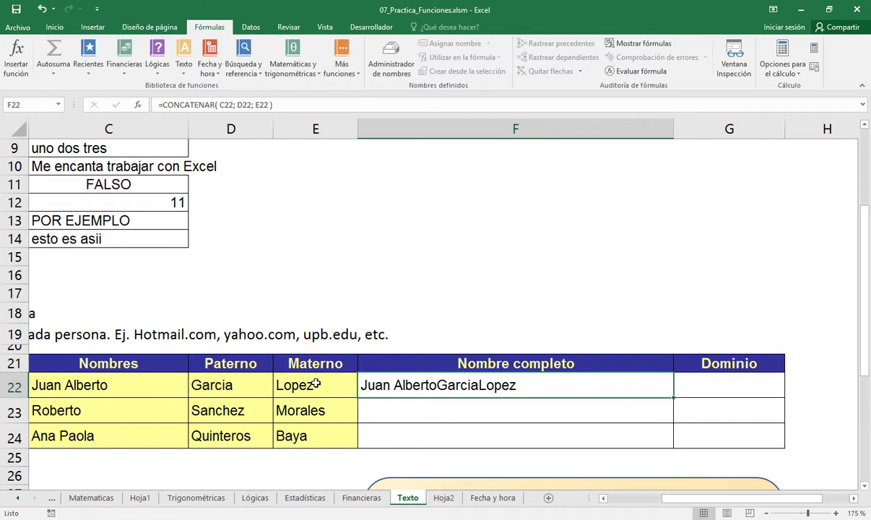
double_click(398, 385)
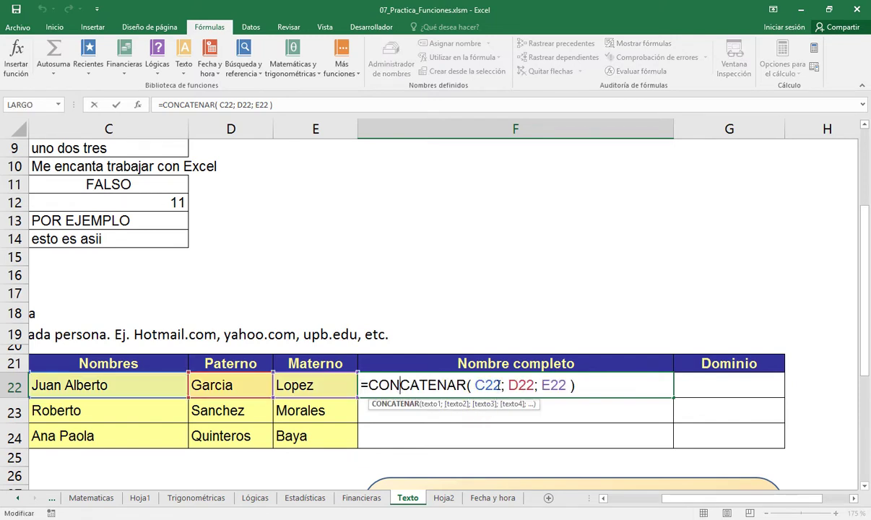
drag(500, 385, 473, 384)
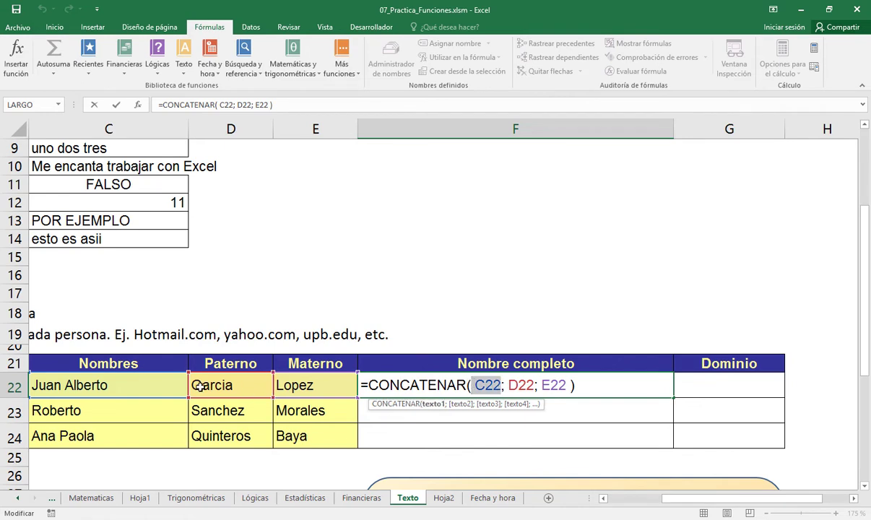
click(529, 384)
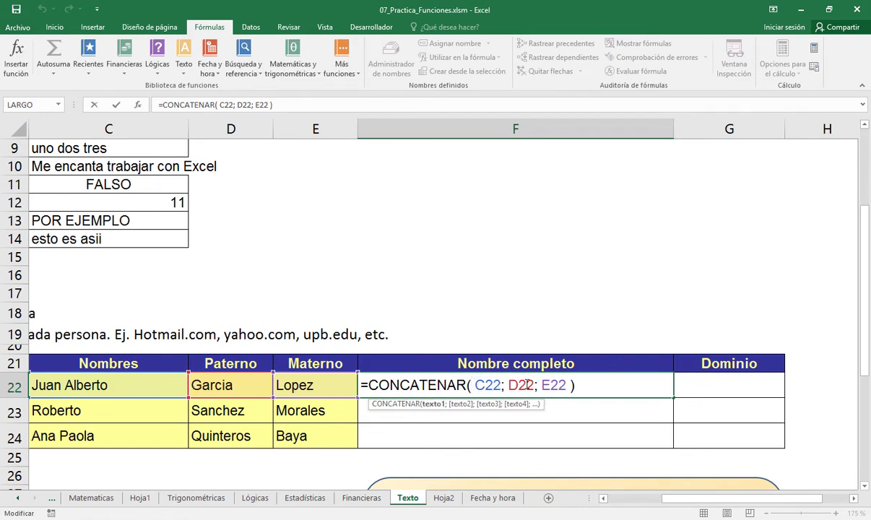
double_click(524, 385)
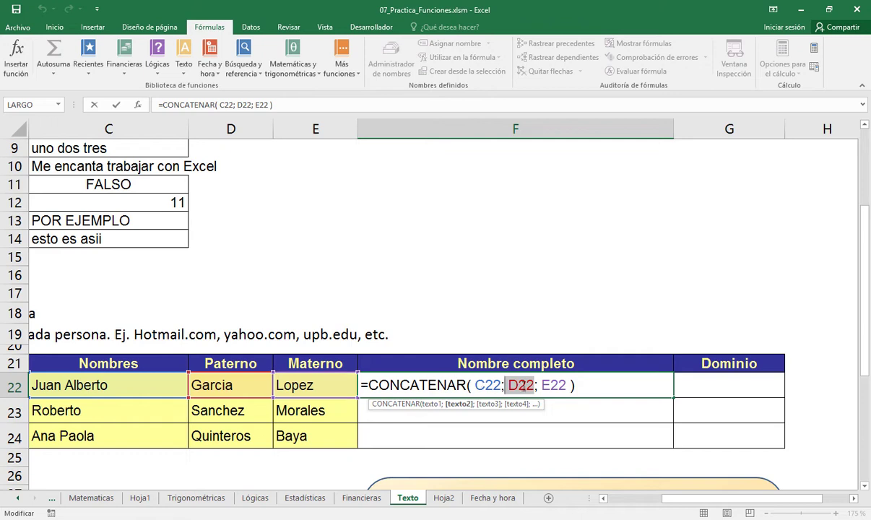
click(508, 385)
text(" " ;)
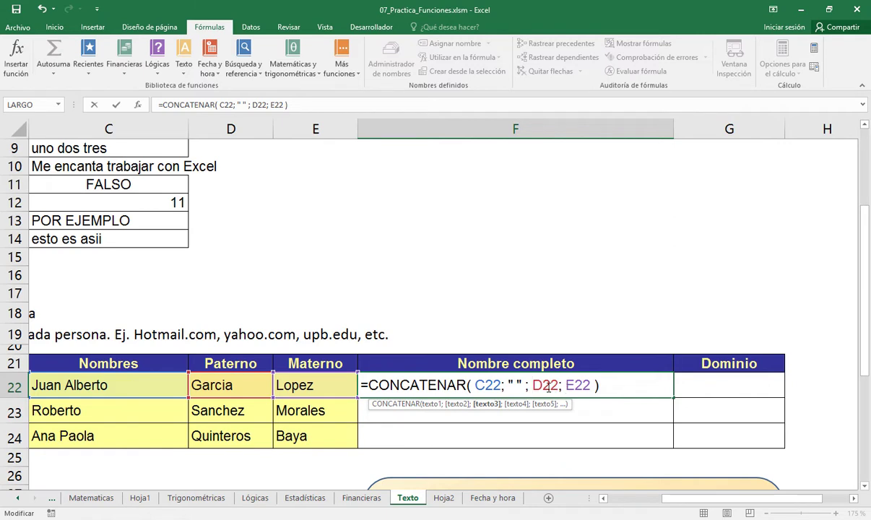
click(565, 385)
text(" " ;)
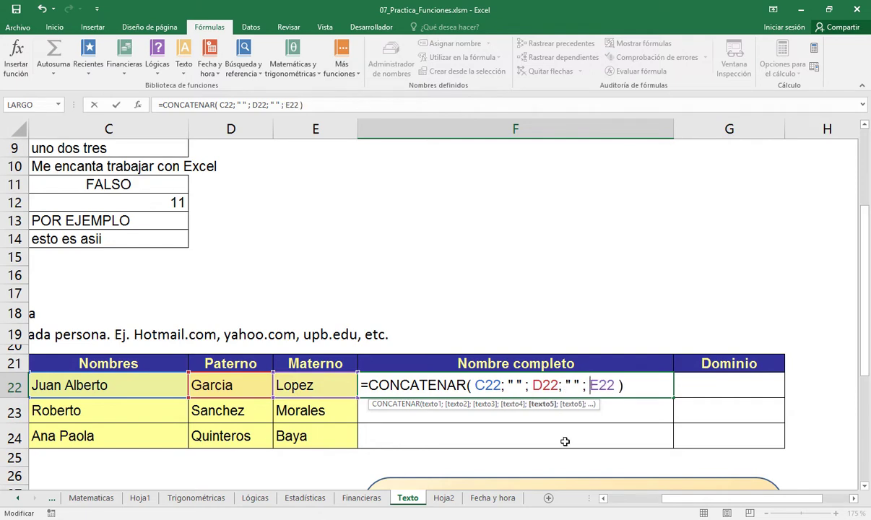
key(Return)
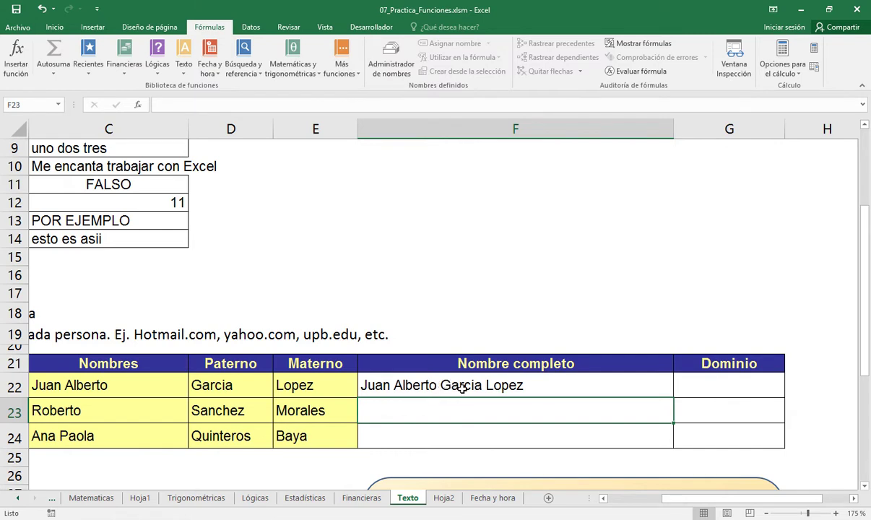
Step: Check the cell references in F22, then fill its full-name formula down through F24
double_click(502, 385)
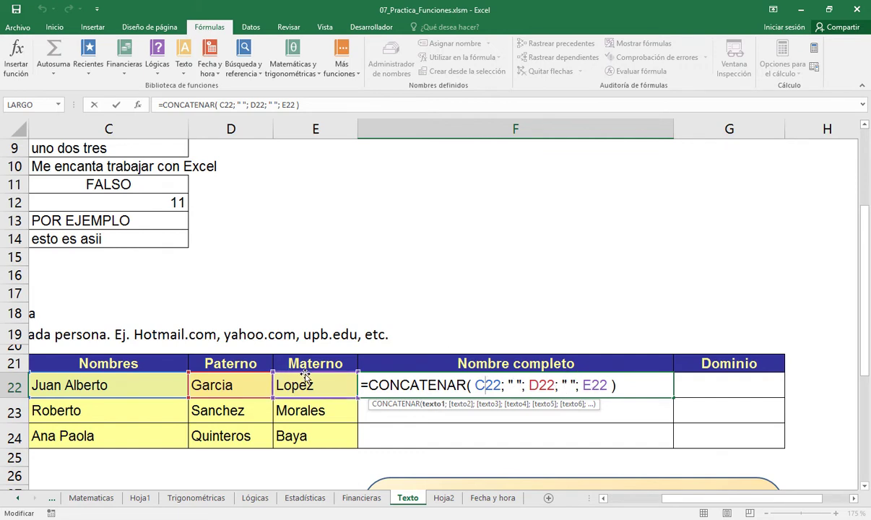
key(Return)
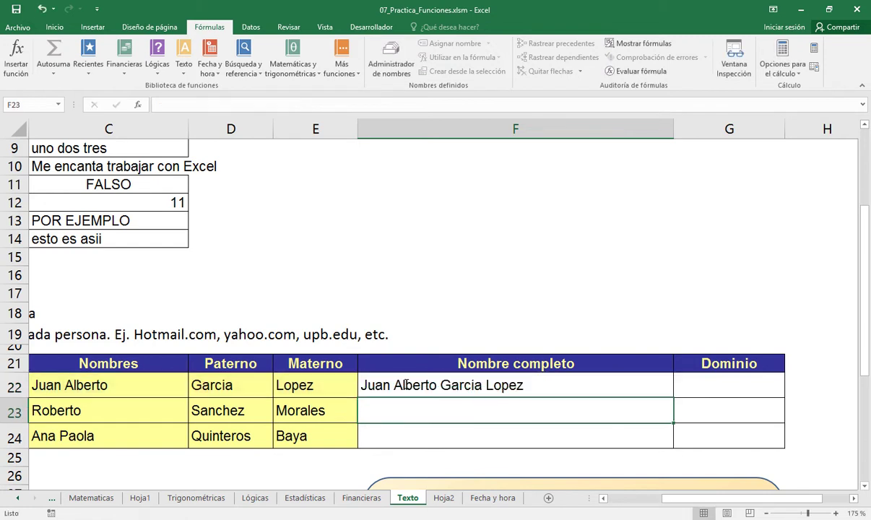
click(405, 384)
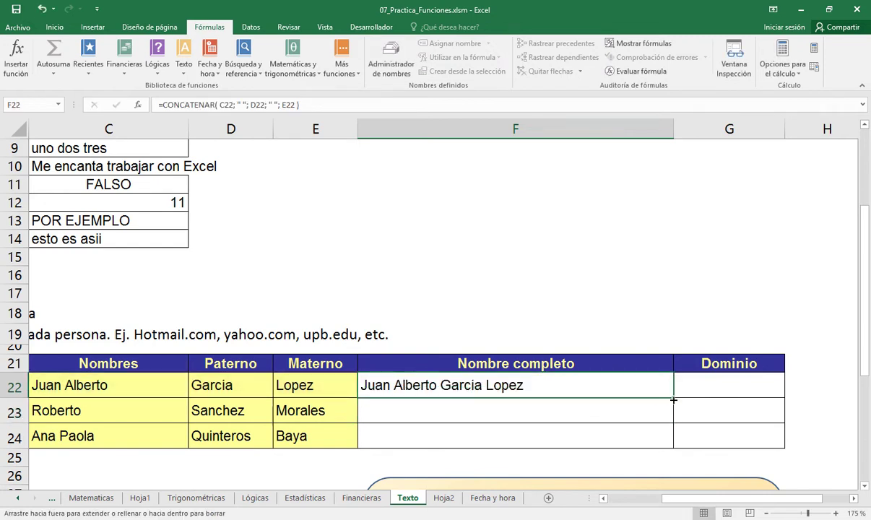
drag(673, 399, 669, 439)
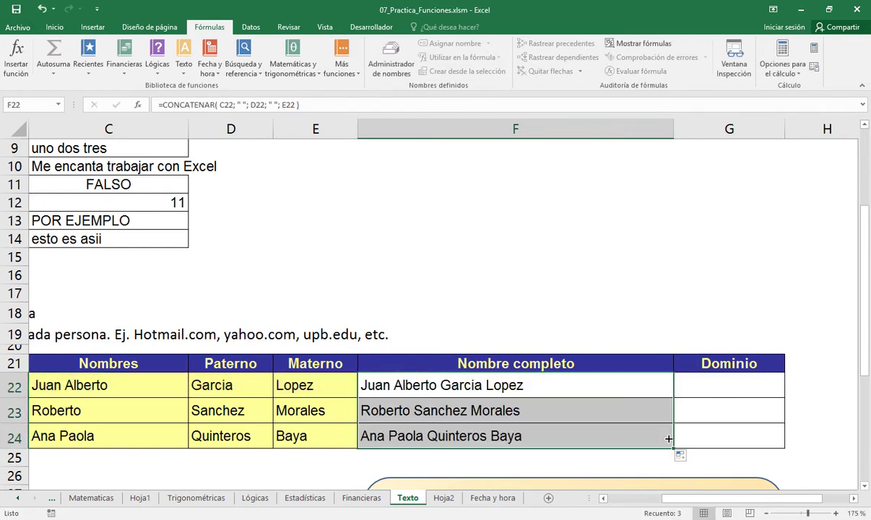
Step: Select the Dominio cells G22:G24 and read the information note below the names table
drag(696, 383, 693, 432)
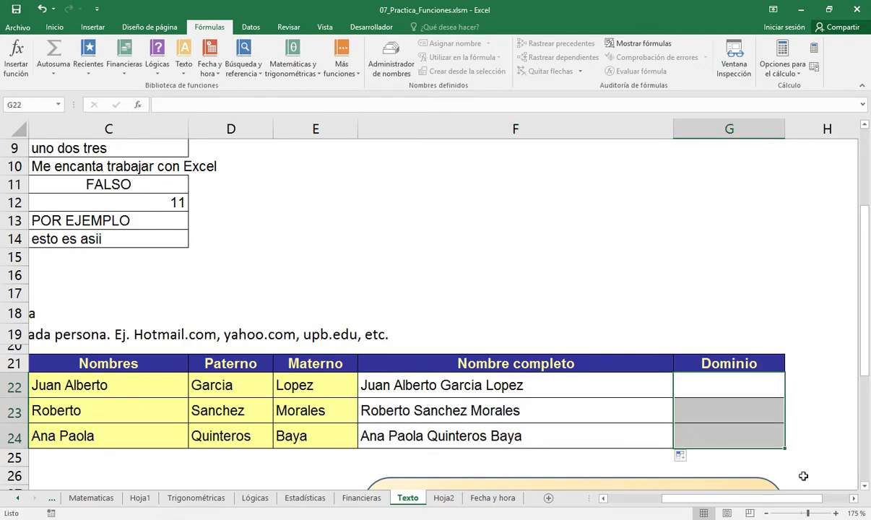
scroll(864, 490, down, 5)
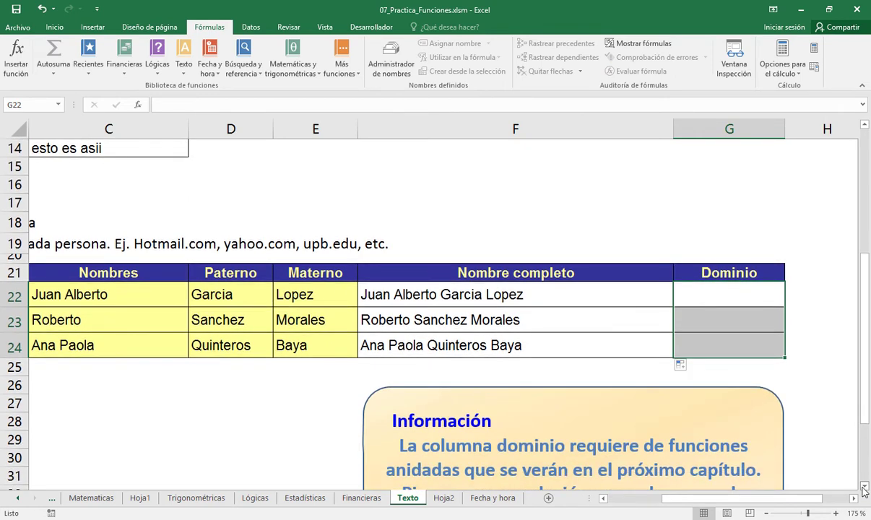
scroll(864, 491, down, 4)
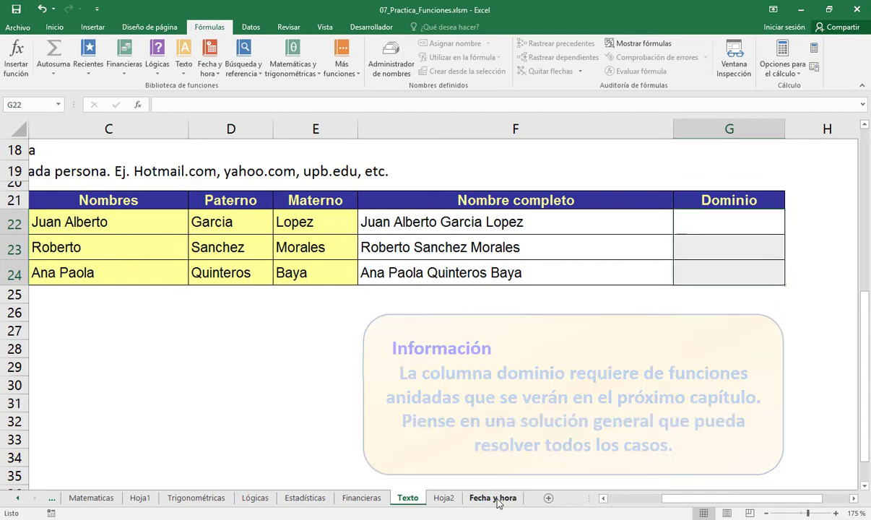
Step: On the Fecha y hora sheet, enter =AHORA( ) in C7 for the system's current date and time
click(495, 499)
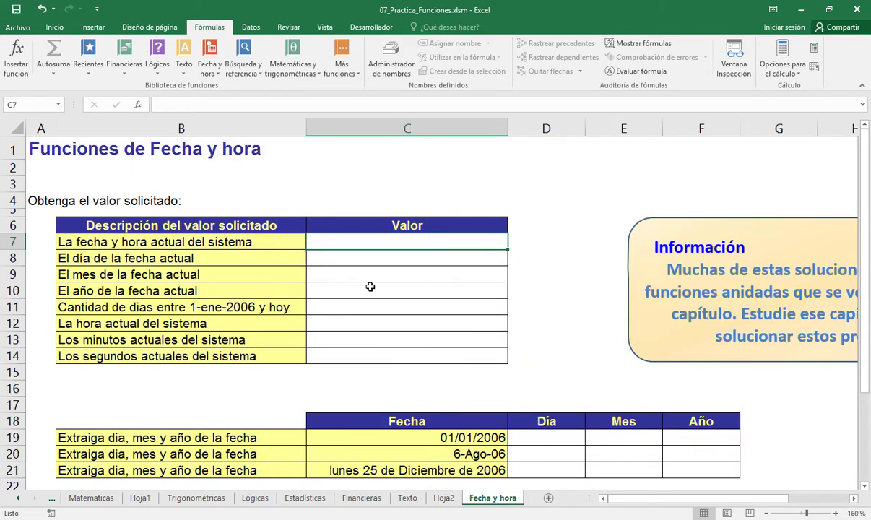
ctrl+scroll(370, 287, up, 4)
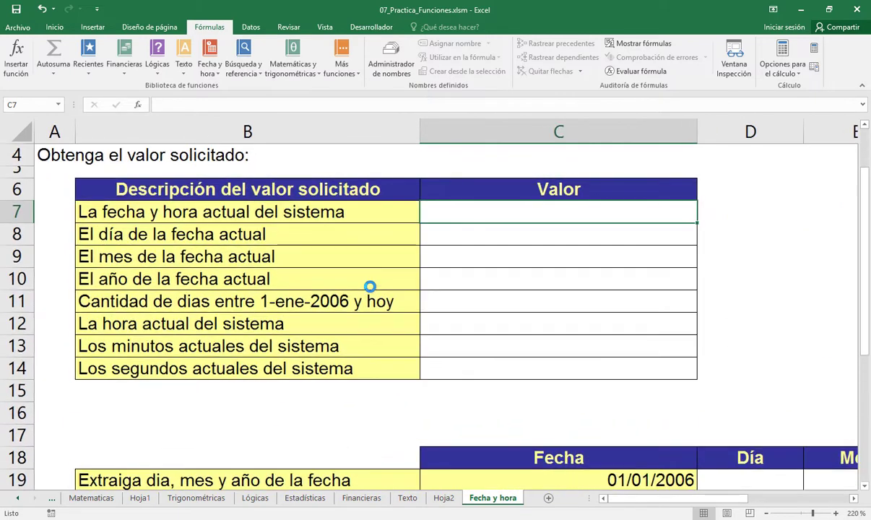
scroll(182, 211, up, 1)
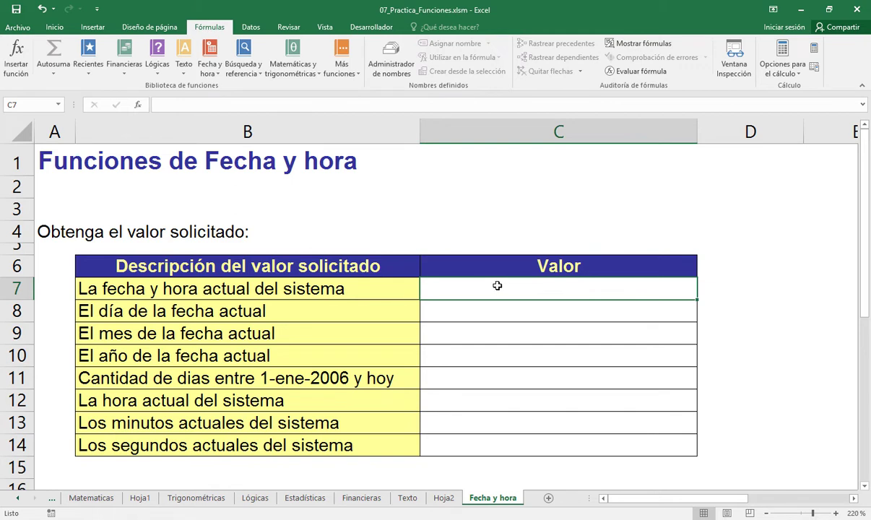
text(=ah)
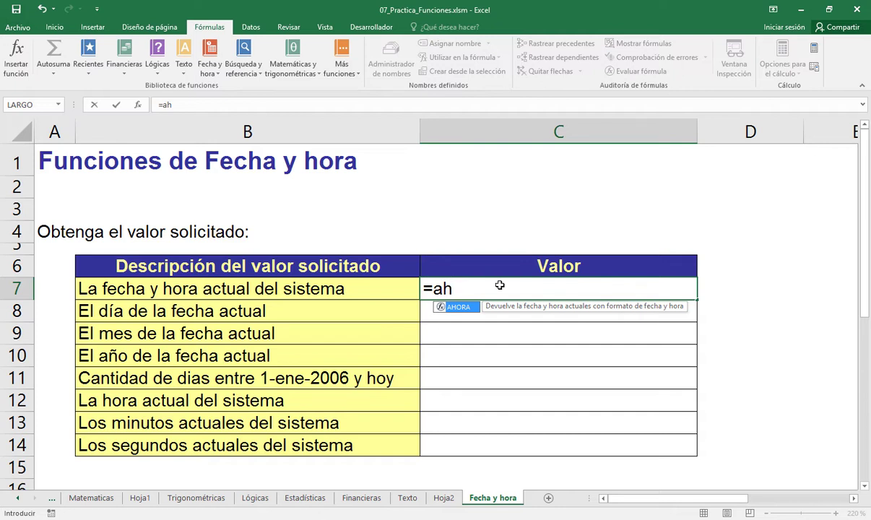
key(Tab)
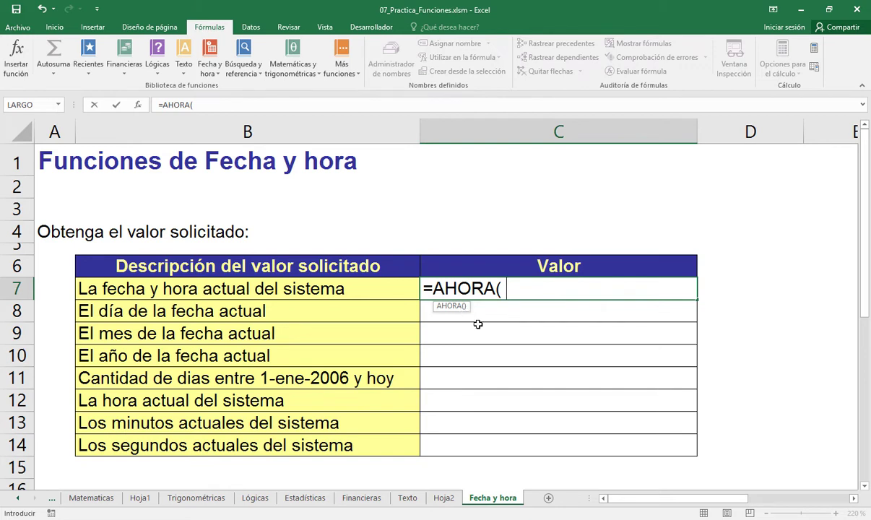
text())
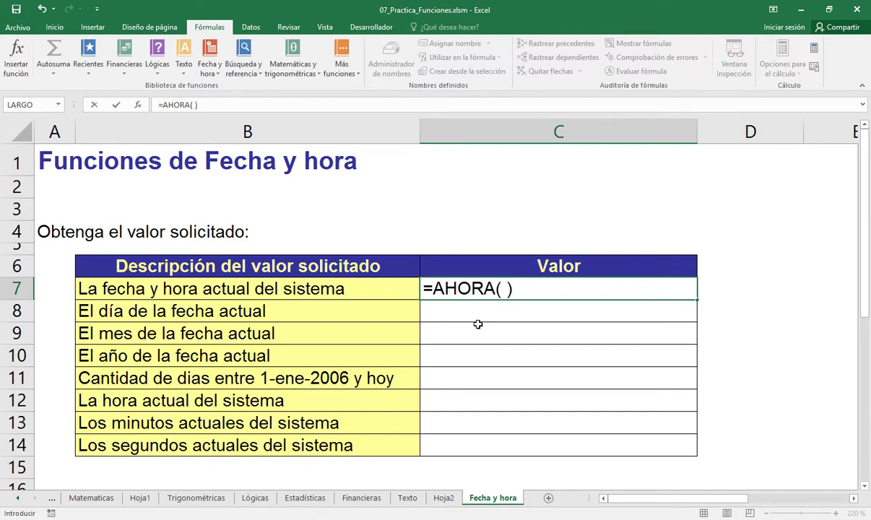
key(Return)
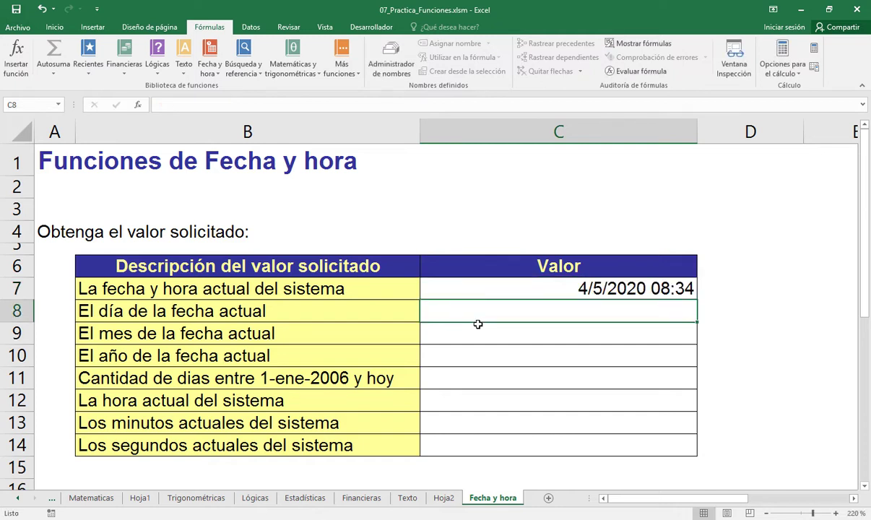
click(584, 289)
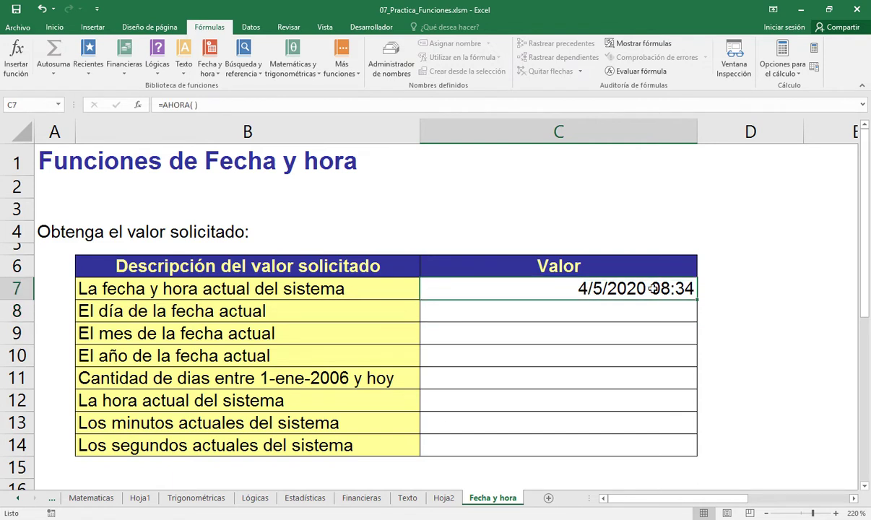
Step: Start a DIA function in C8 for the day of the current date, leaving its argument open
click(548, 309)
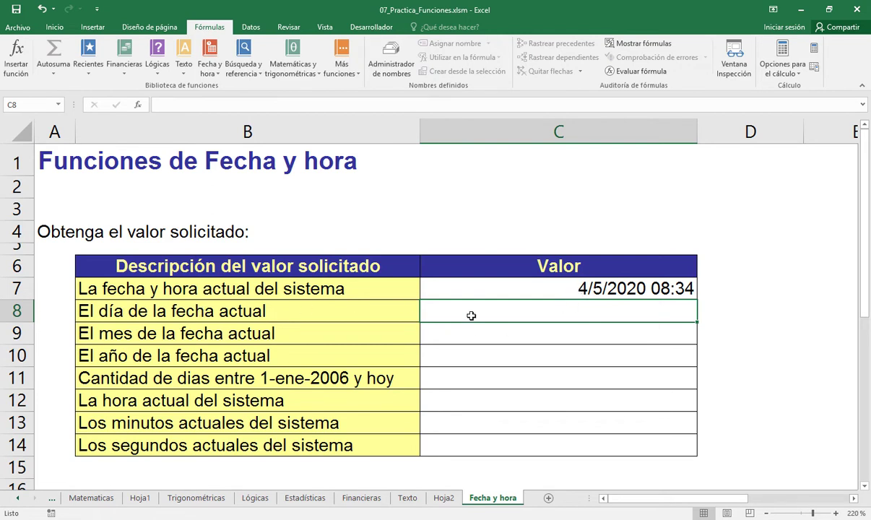
text(=dia)
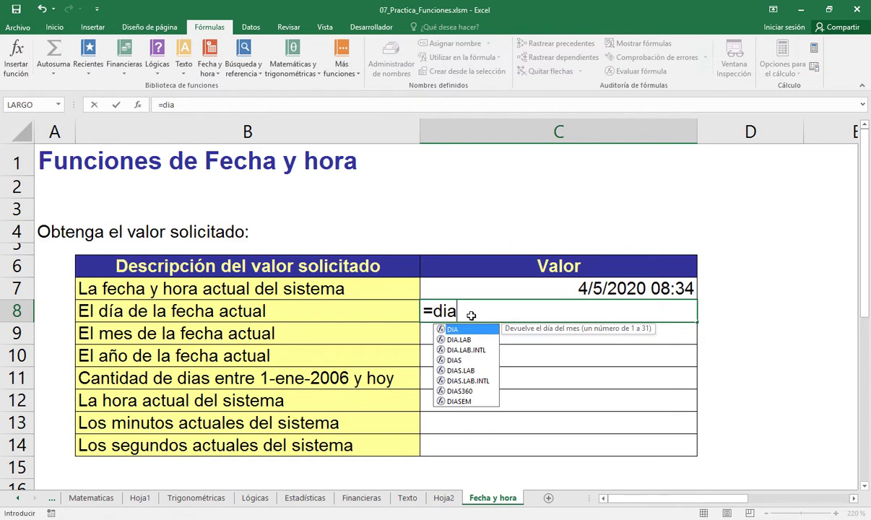
key(Tab)
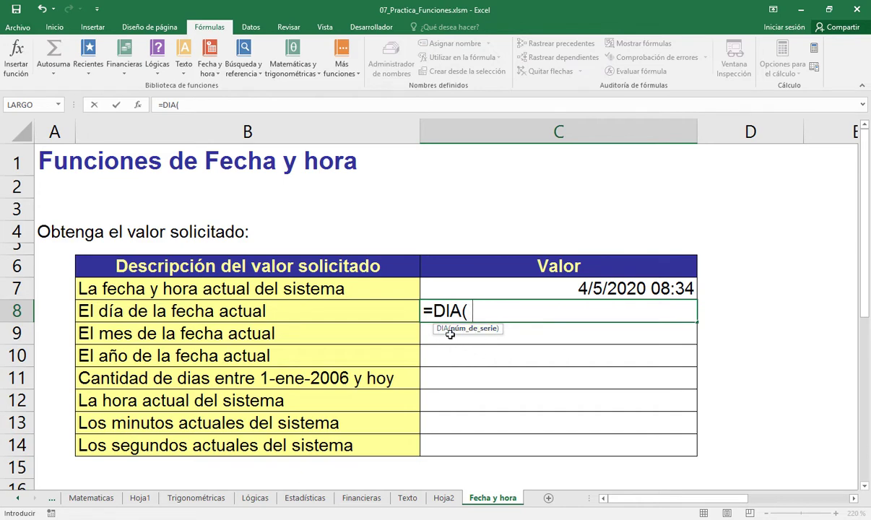
Step: Open the DIA function's help article, examine its description, núm_de_serie argument and example, and close the help
click(443, 329)
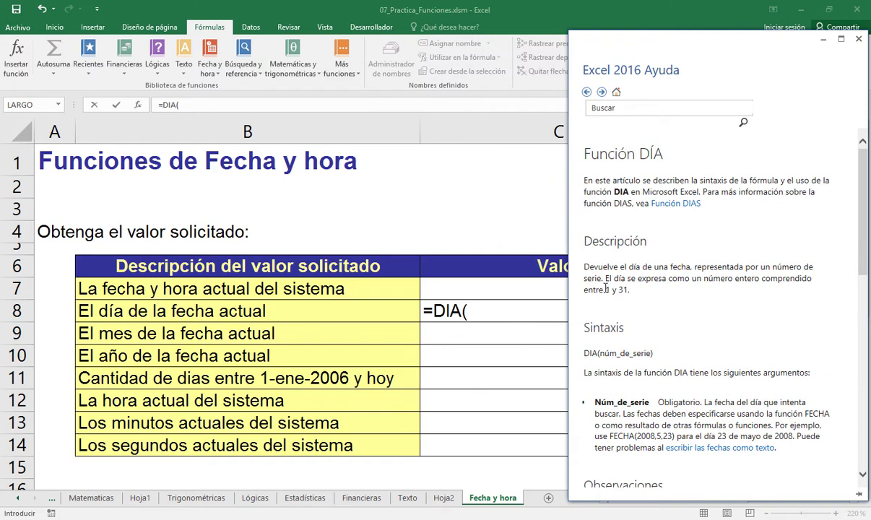
drag(606, 289, 629, 290)
drag(864, 262, 865, 322)
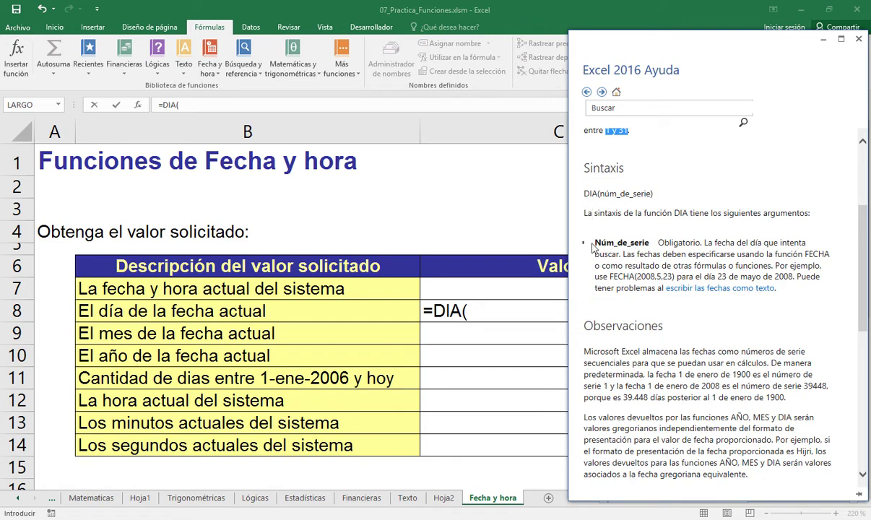
drag(668, 240, 800, 241)
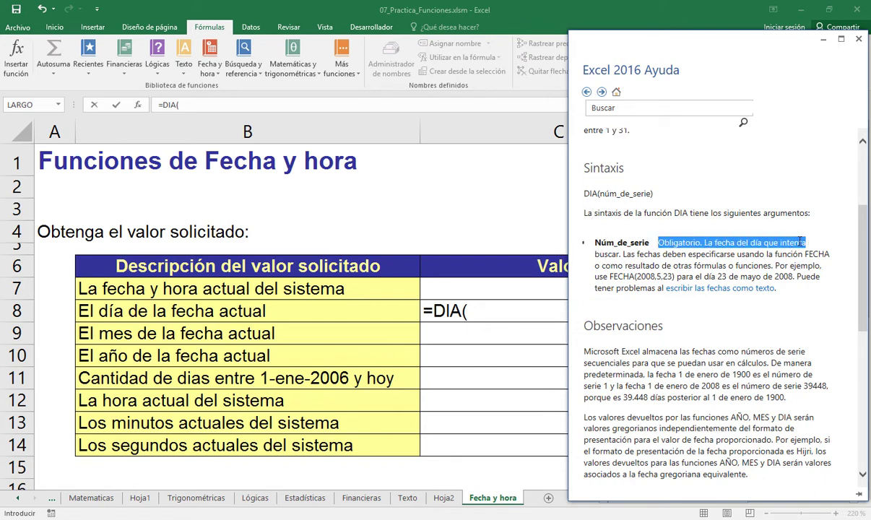
drag(800, 241, 622, 256)
drag(775, 254, 793, 277)
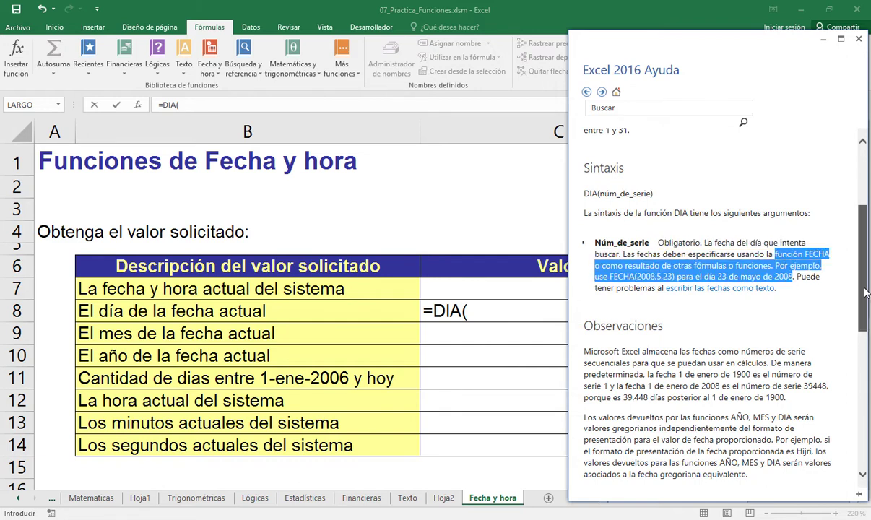
drag(866, 291, 866, 420)
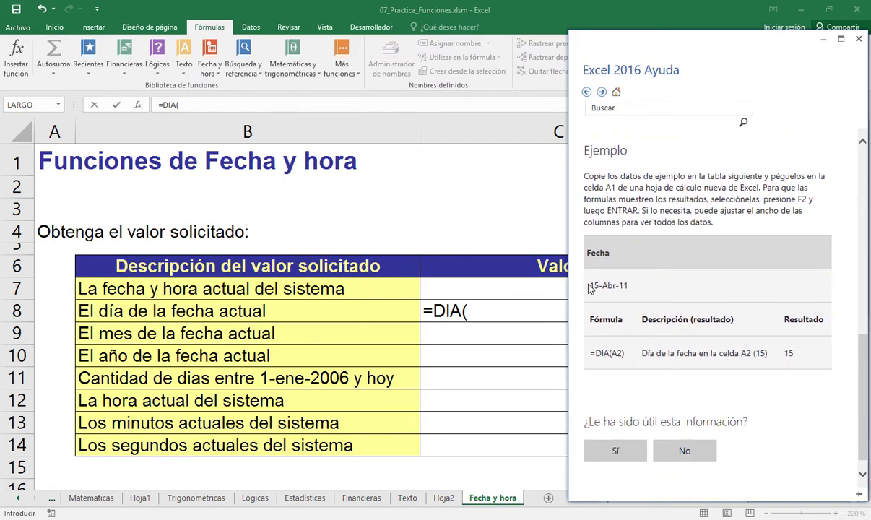
drag(591, 286, 630, 288)
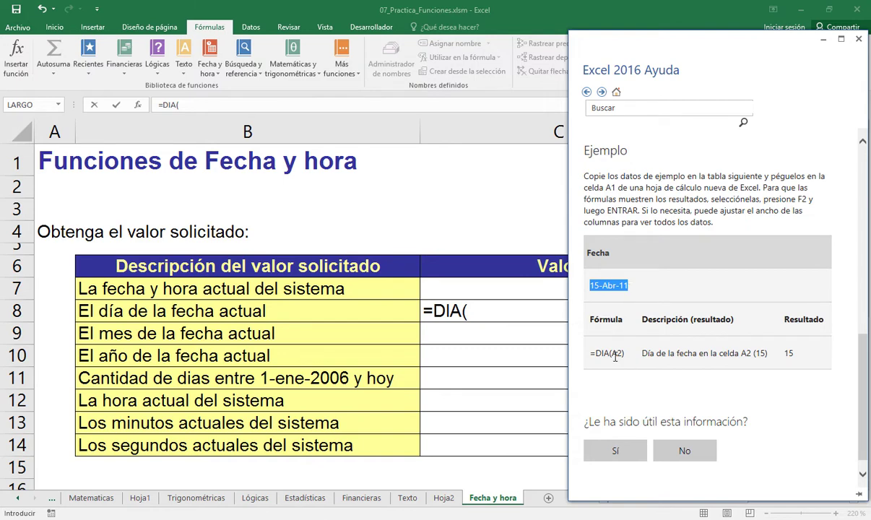
drag(596, 352, 626, 353)
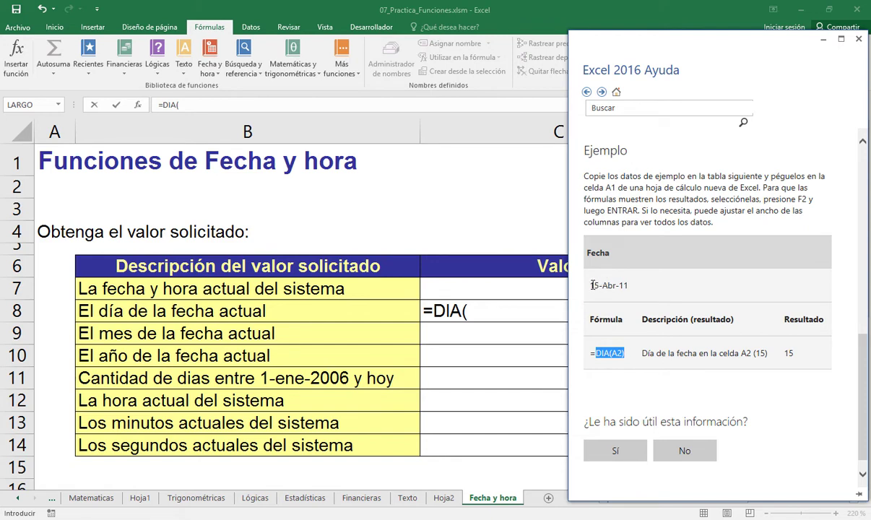
drag(592, 285, 600, 286)
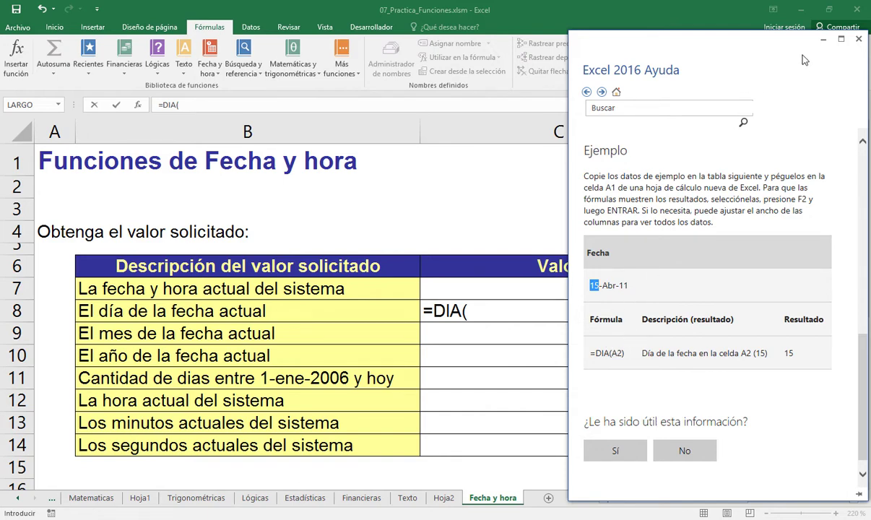
double_click(613, 353)
click(826, 44)
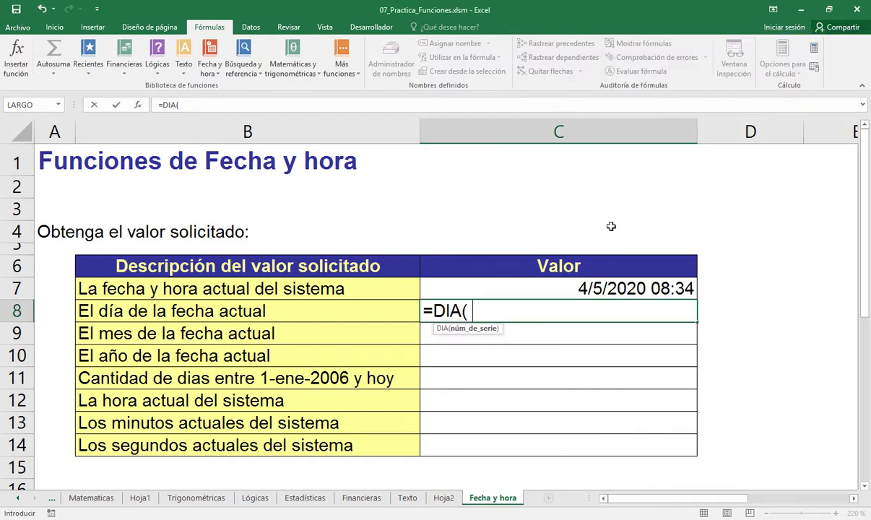
Step: Complete the formula in C8 as =DIA( C7 ) to get the day of the current date
click(585, 287)
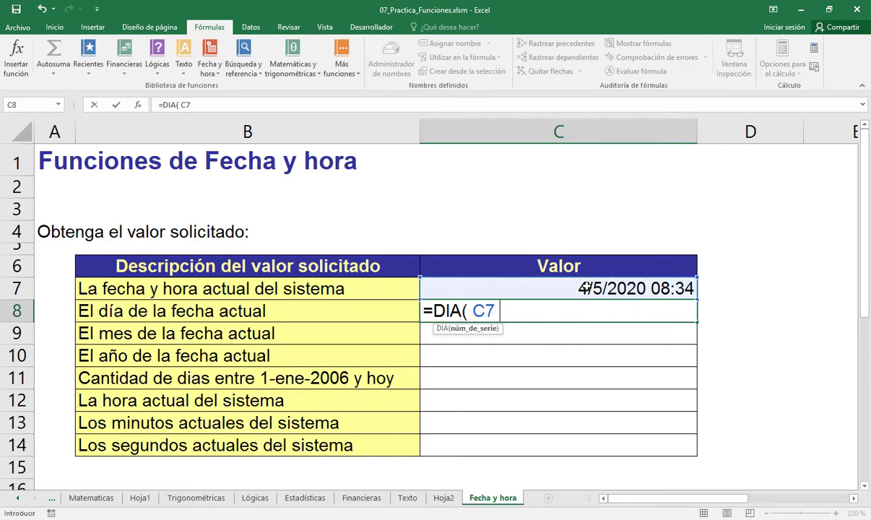
text())
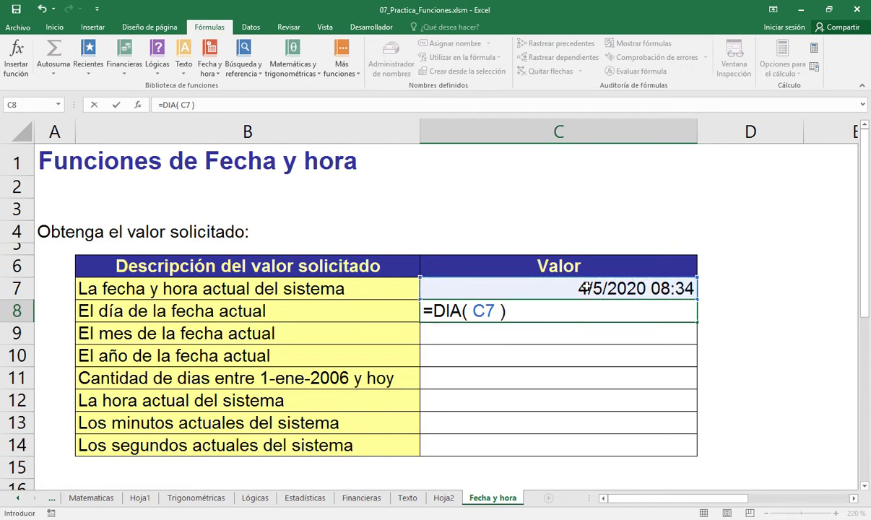
key(Return)
click(608, 311)
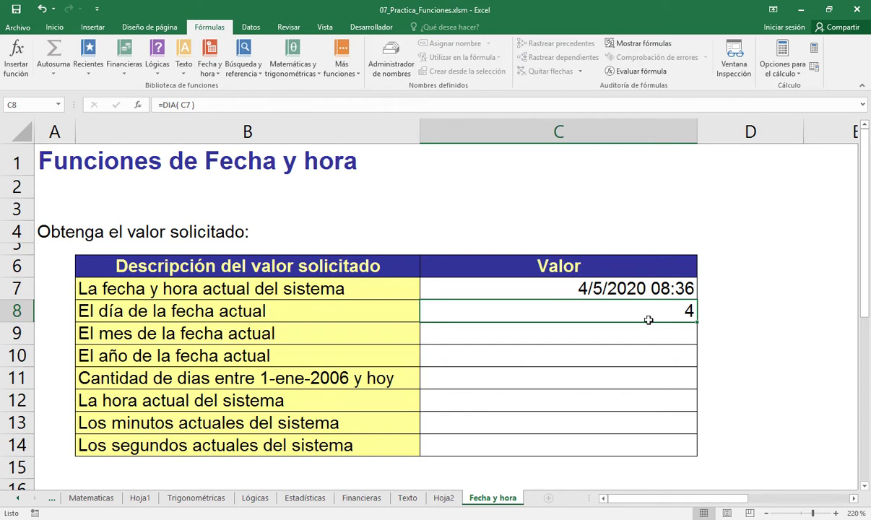
Step: Enter =MES( C7 ) in C9 to get the month of the current date
click(593, 338)
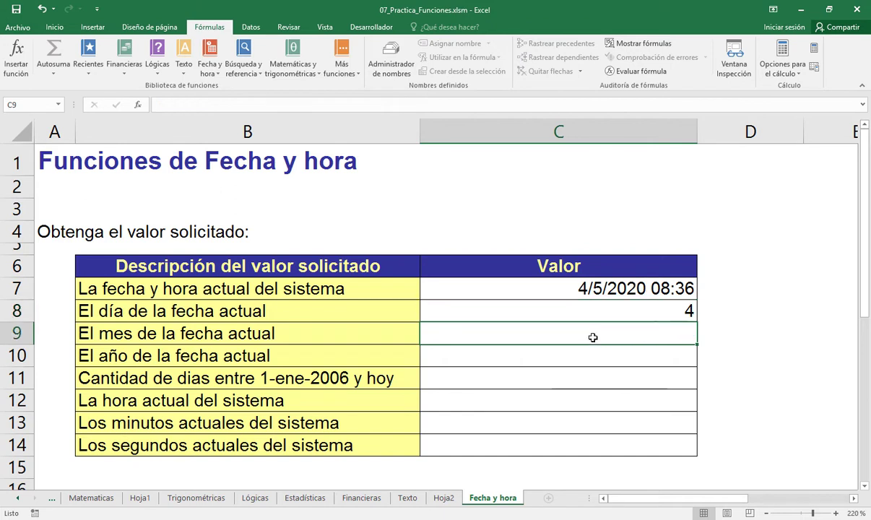
text(=mes)
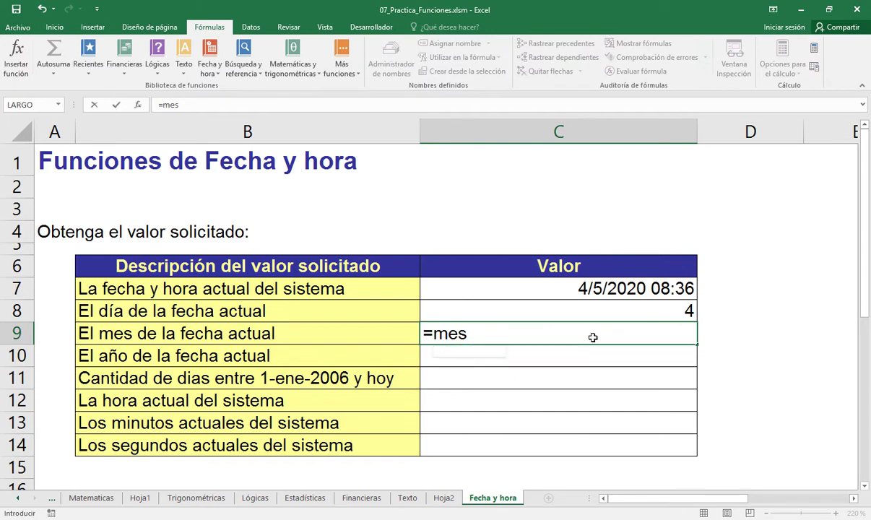
key(Tab)
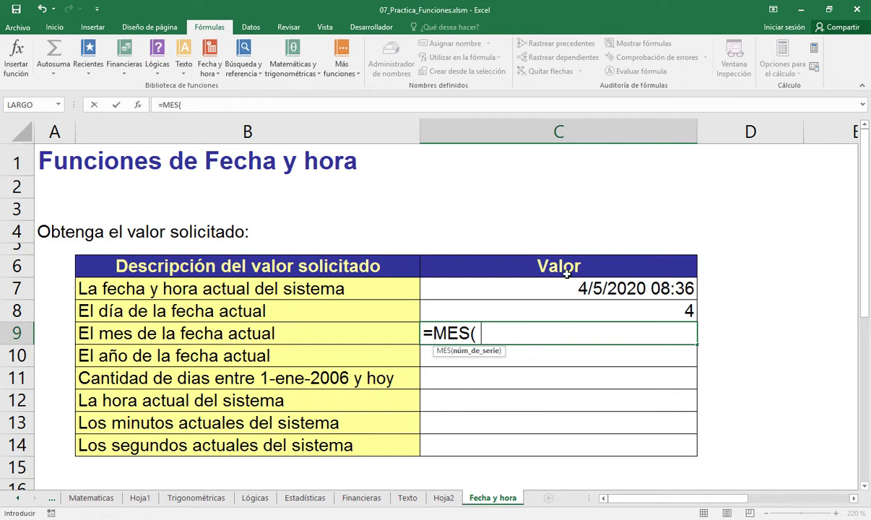
click(616, 292)
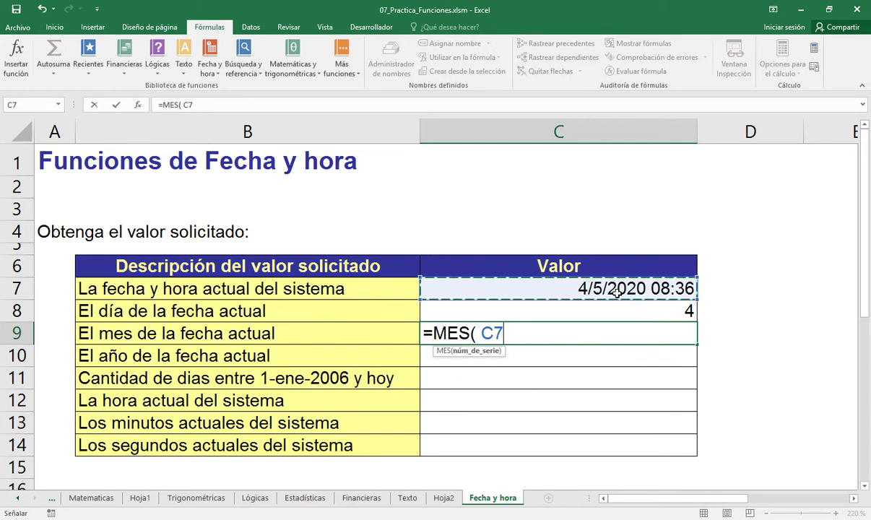
text())
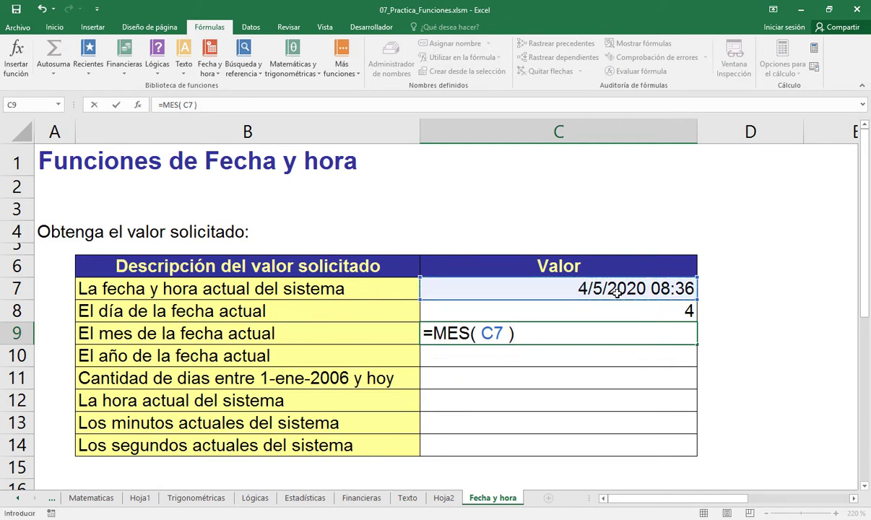
key(Return)
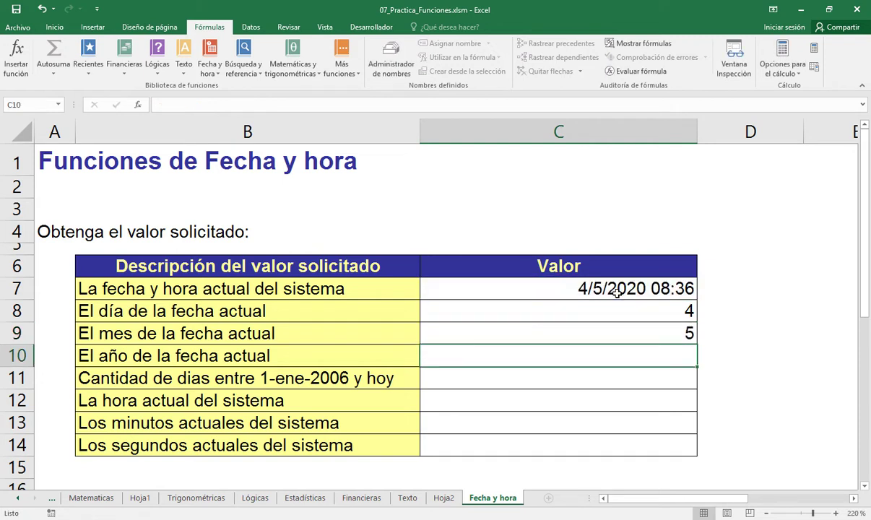
Step: Enter =AÑO( C7 ) in C10 to get the year of the current date
text(=a)
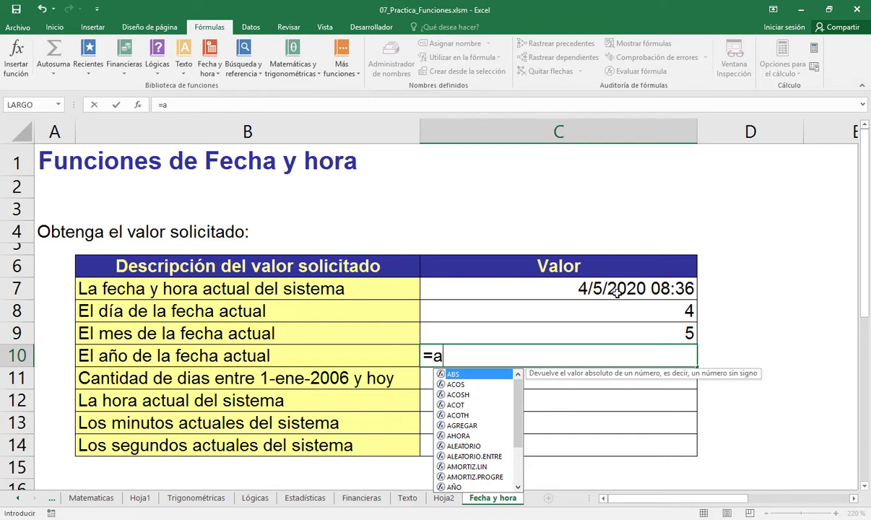
text(n)
key(BackSpace)
text(ñ)
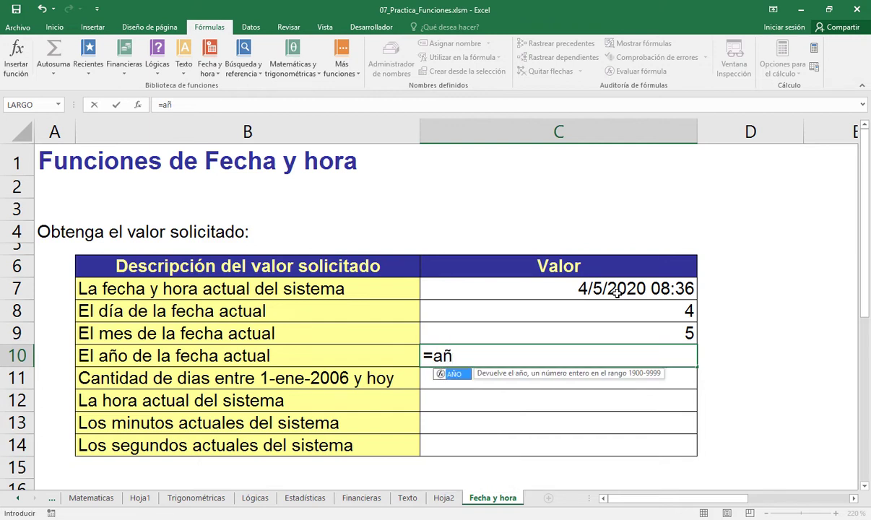
key(Tab)
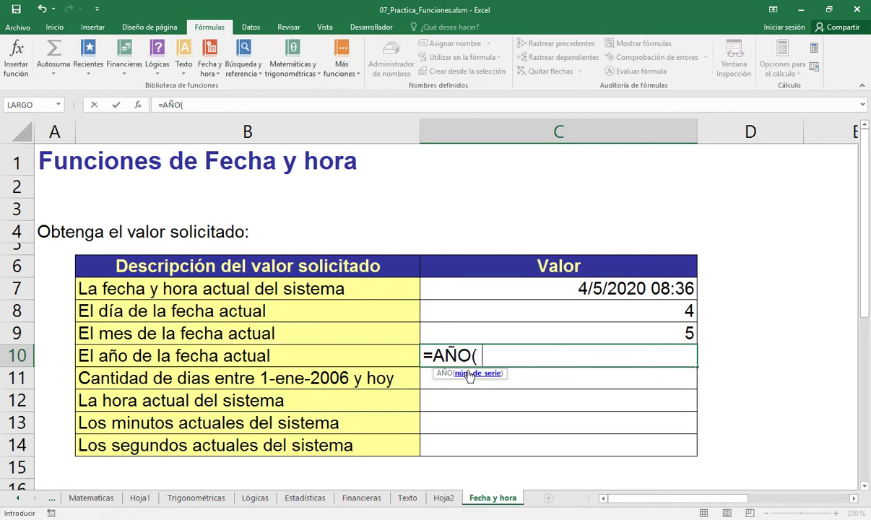
click(585, 289)
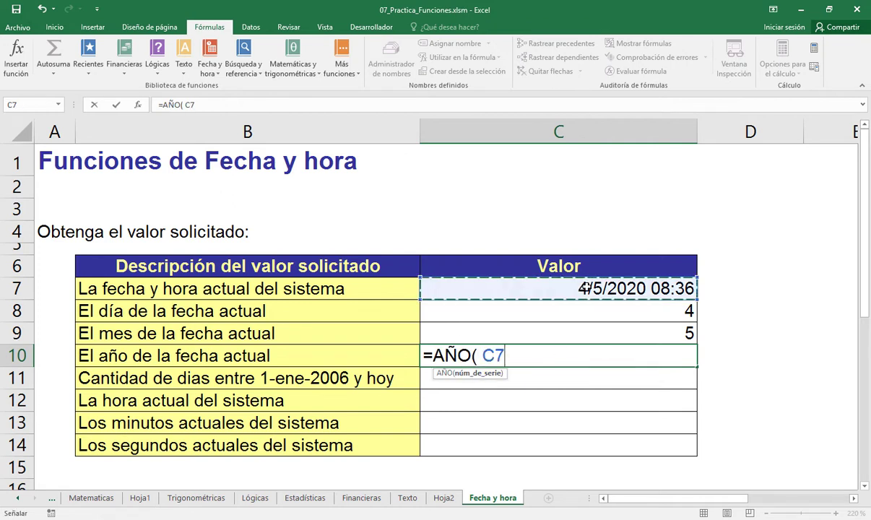
text())
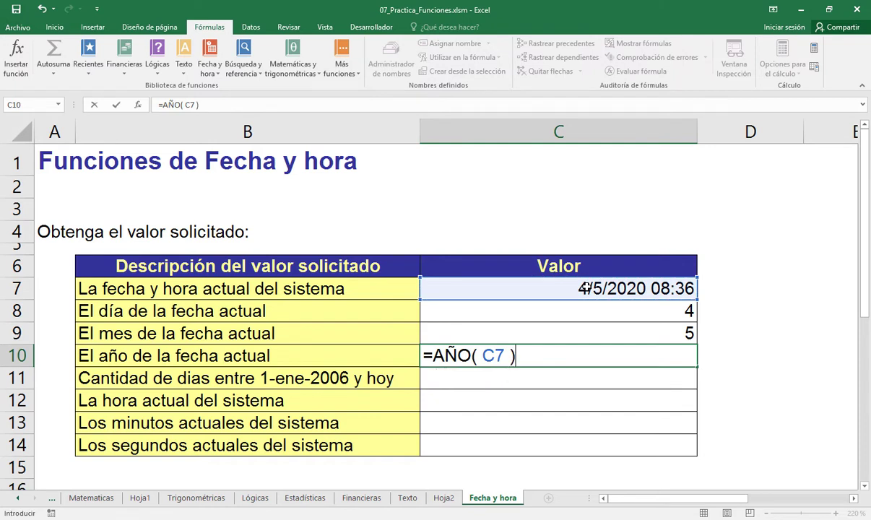
key(Return)
key(Up)
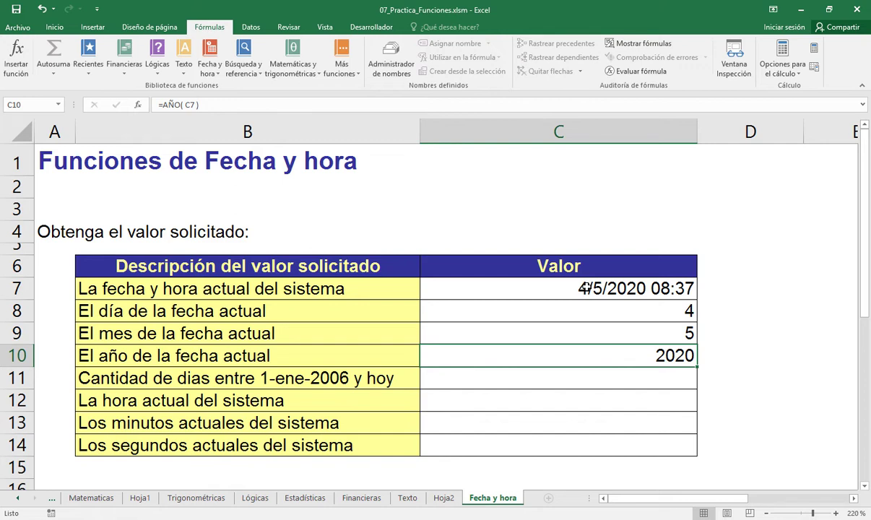
Step: Replace the year formula in C10 with =AHORA( ) and reselect the cell
text(=aho)
key(Tab)
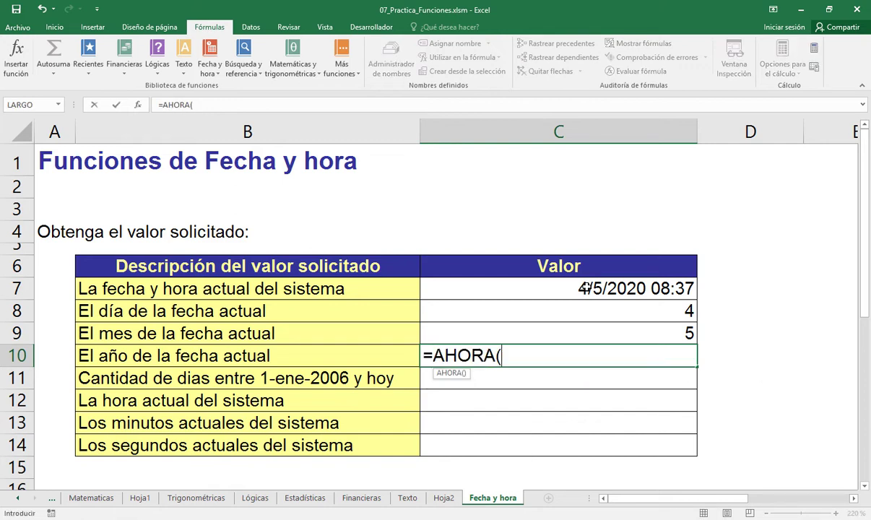
text())
key(Return)
key(Up)
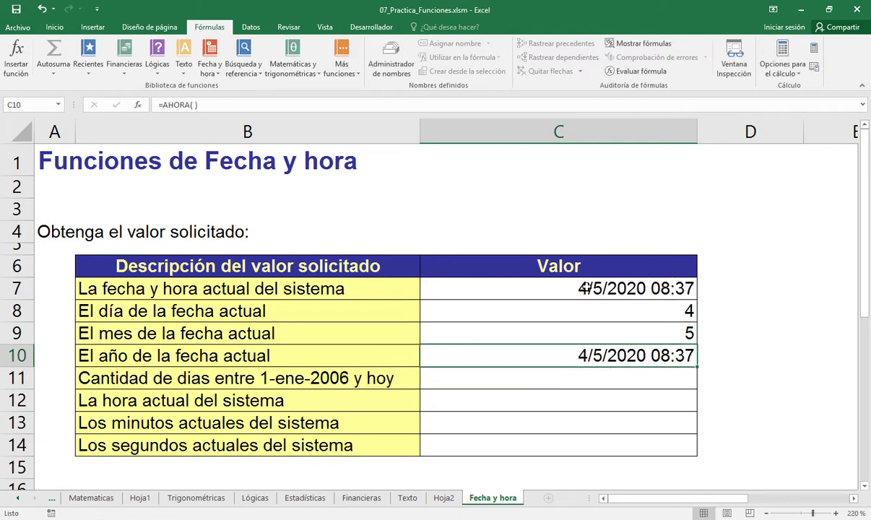
Step: Re-enter =AÑO( C7 ) in C10 over the AHORA function and select the cell to check its result
double_click(611, 350)
key(Escape)
text(=añ)
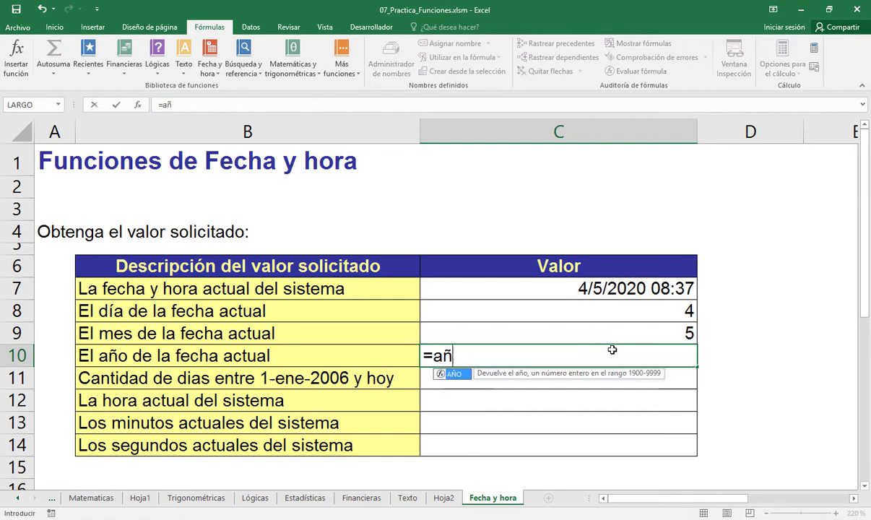
key(Tab)
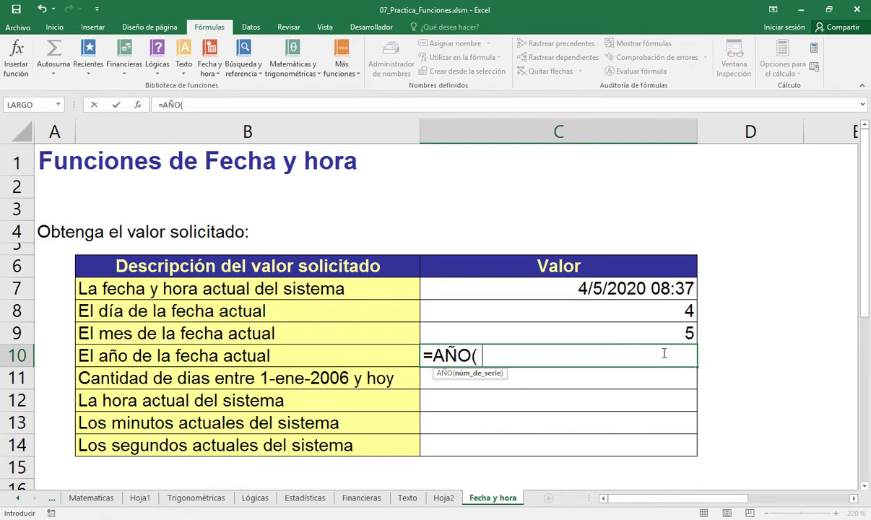
click(656, 288)
text(=)
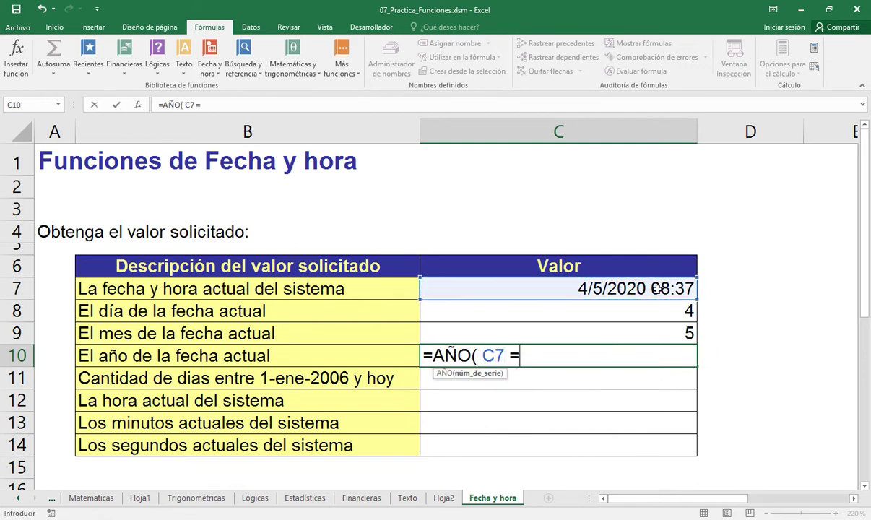
key(BackSpace)
text())
key(Return)
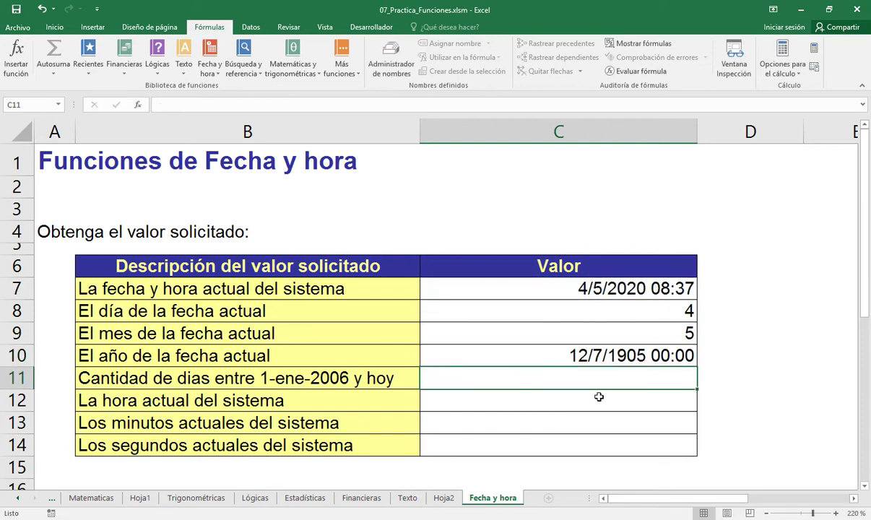
click(613, 356)
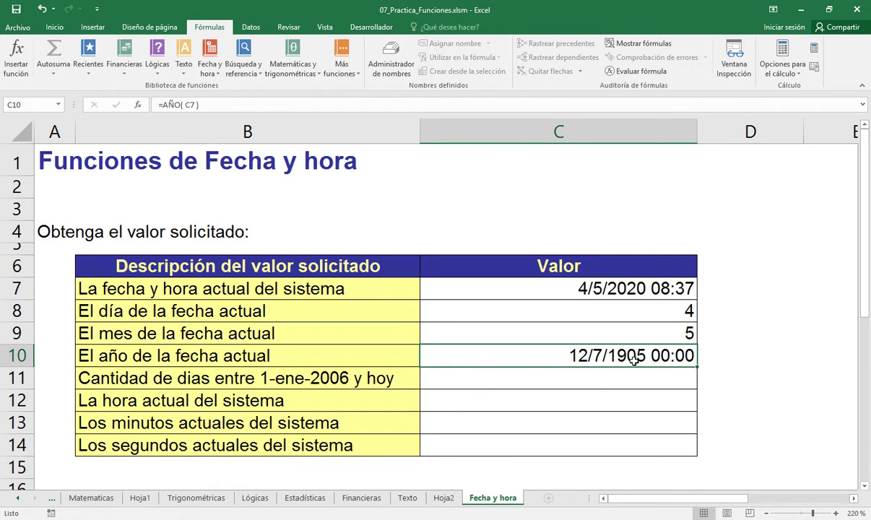
Step: Undo the last two formula entries in C10 and confirm the restored =AÑO( C7 ) formula
click(42, 9)
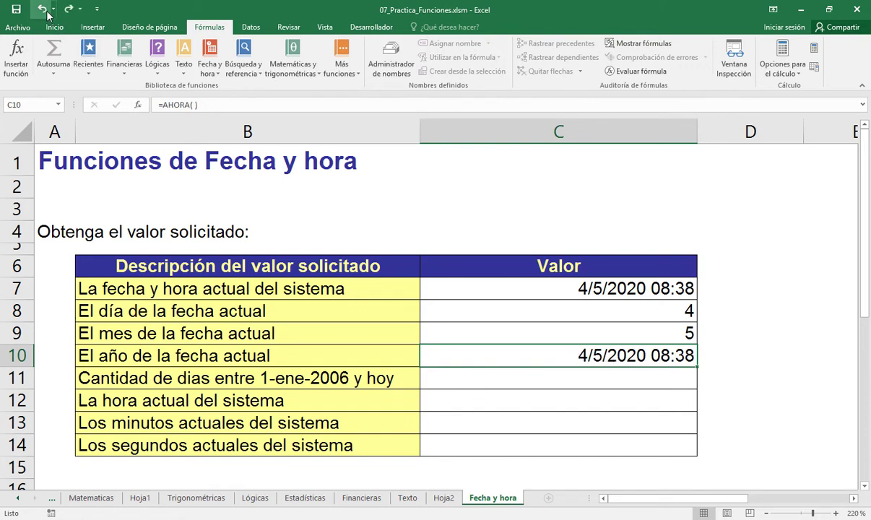
key(ctrl+y)
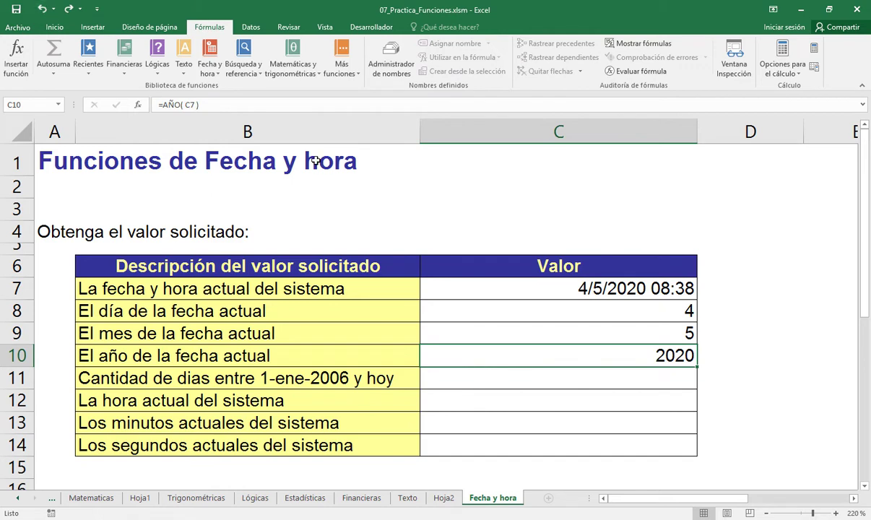
double_click(649, 359)
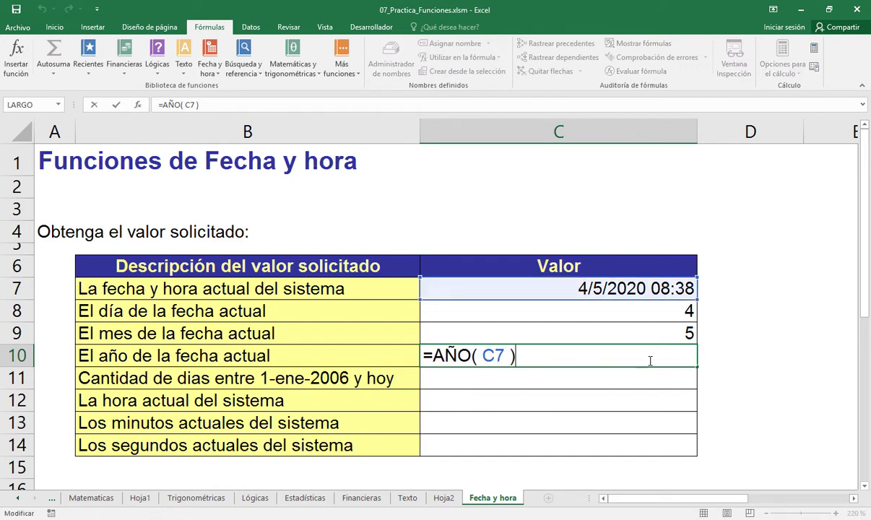
key(Return)
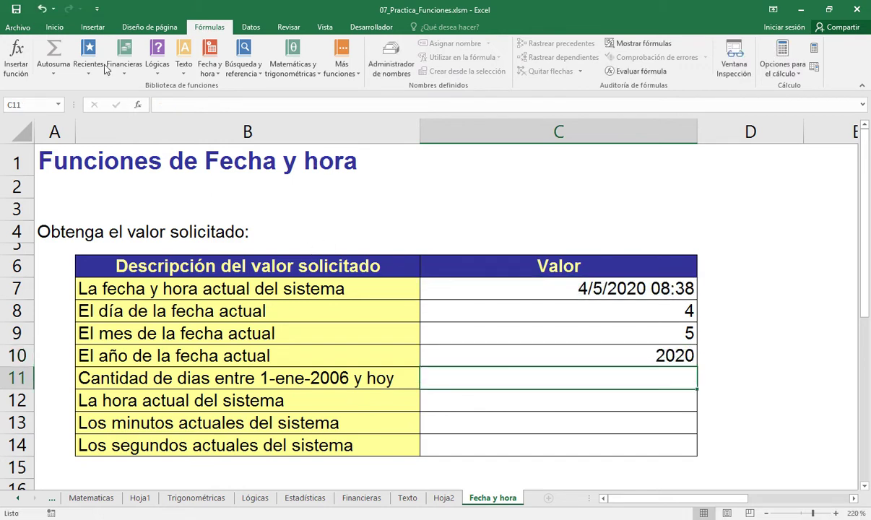
Step: Enter =AHORA( ) in C10 again, replacing the year formula, and reselect the cell
click(520, 356)
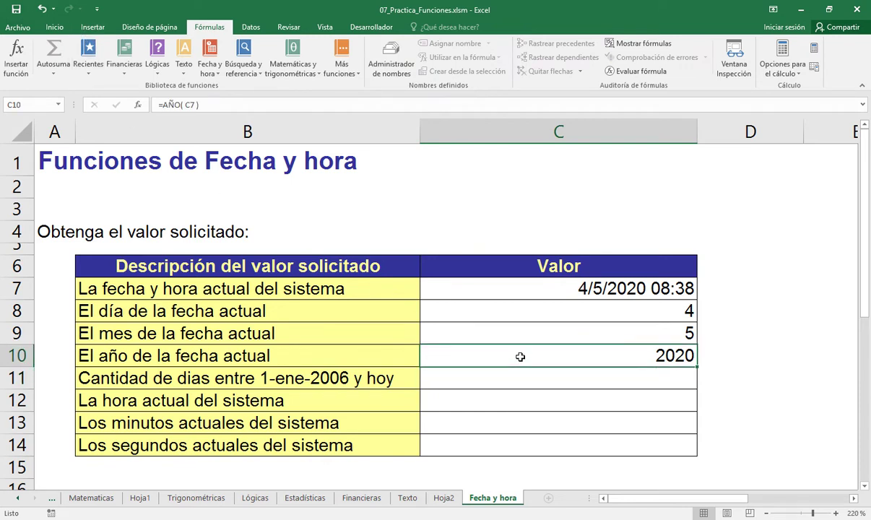
text(=)
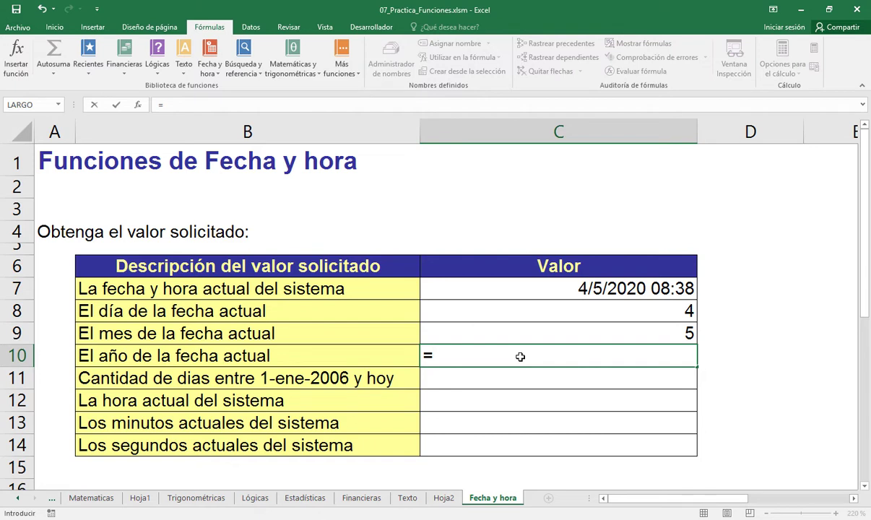
text(ah)
key(Tab)
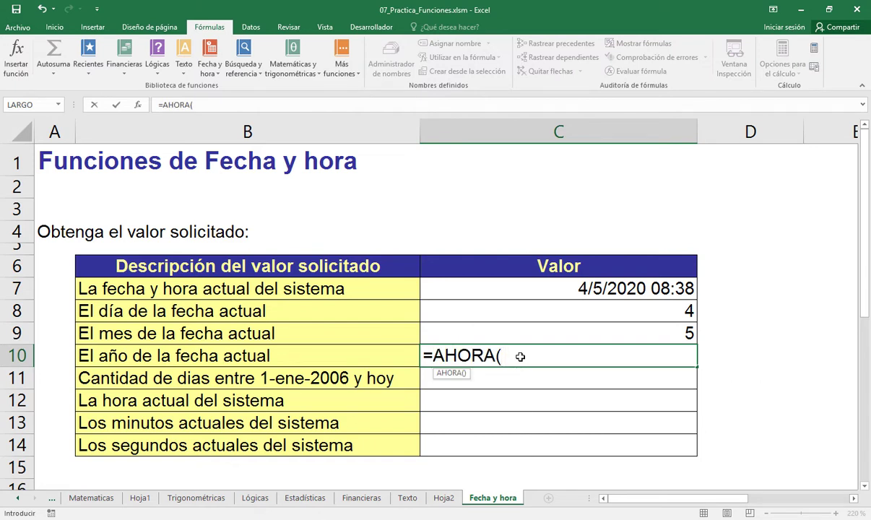
key(Return)
click(520, 356)
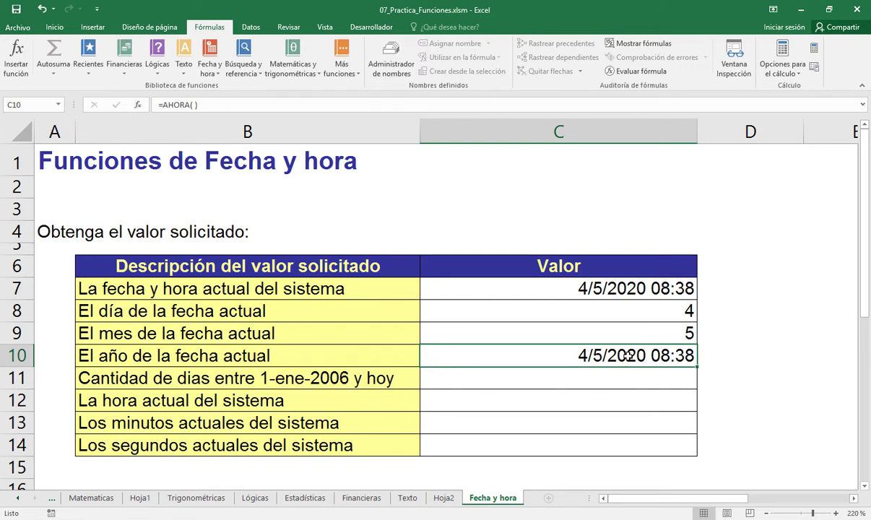
Step: Enter =5+2 in C10 over the AHORA function and reselect the cell
text(=)
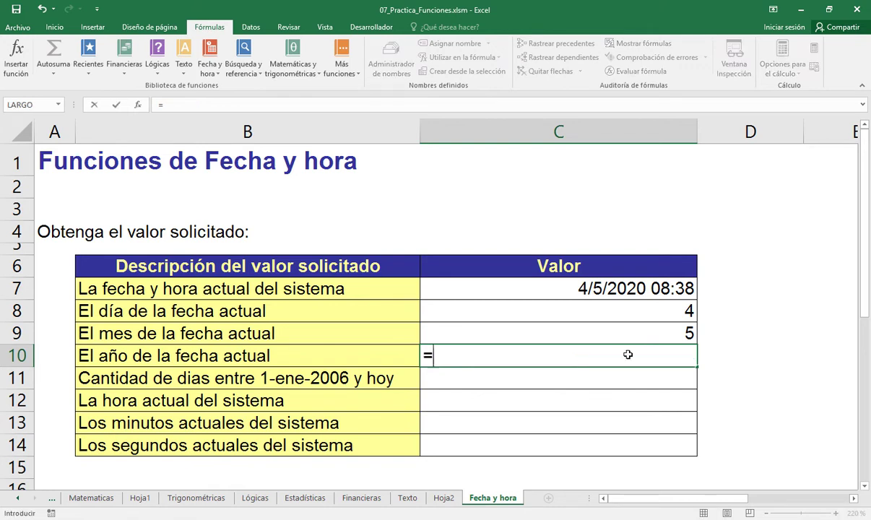
text(5+2)
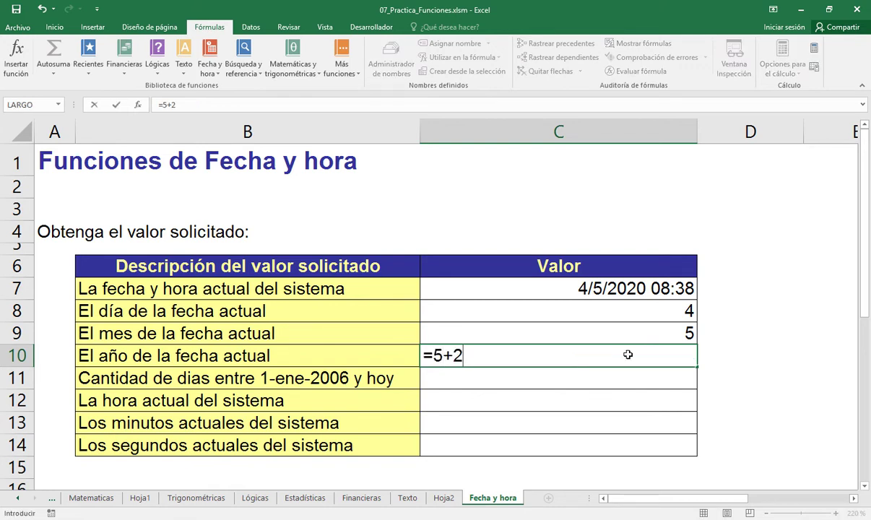
key(Return)
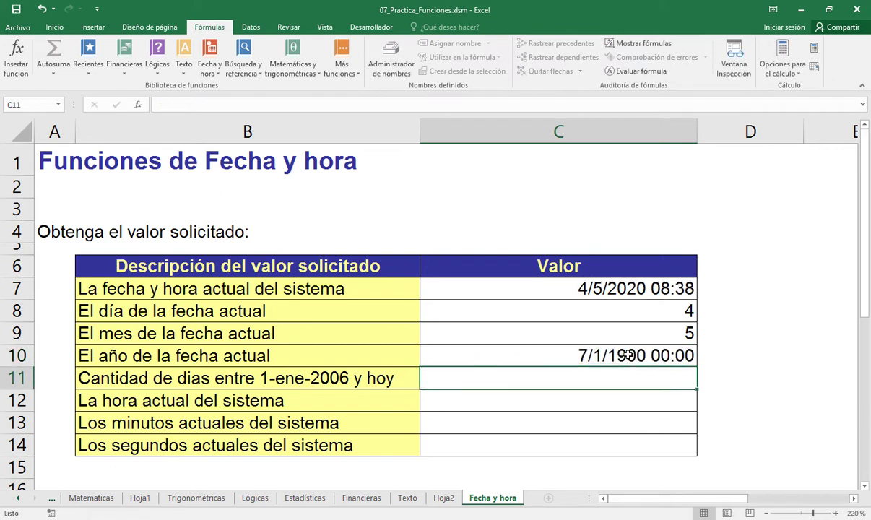
click(627, 355)
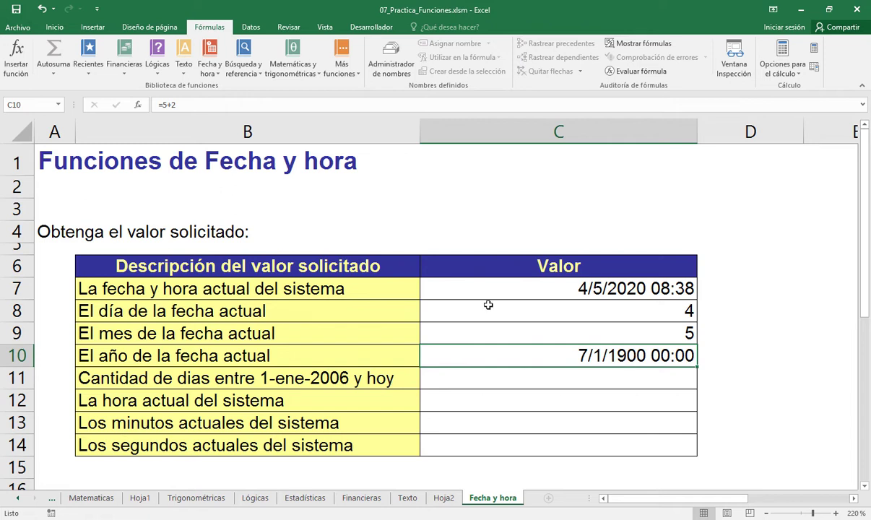
Step: Examine the formula text of C10 in edit mode, confirm it as is and reselect the cell
click(182, 106)
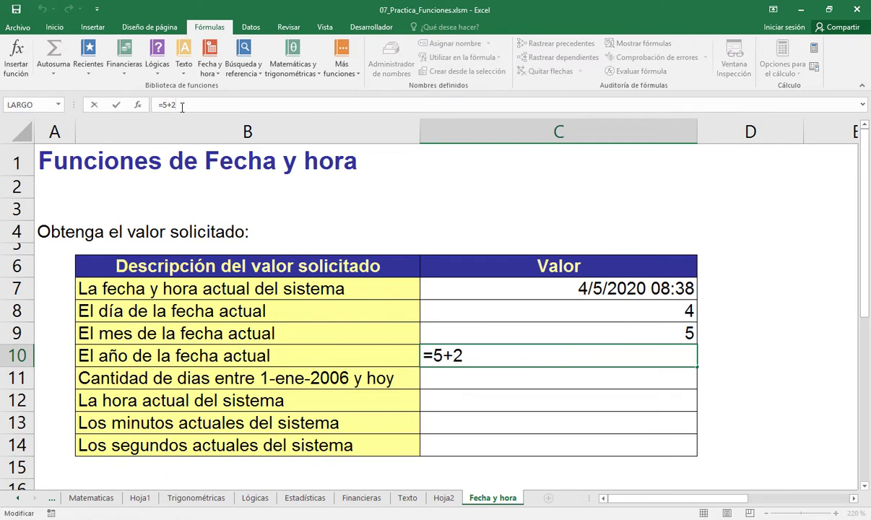
drag(182, 106, 154, 105)
click(469, 356)
key(Return)
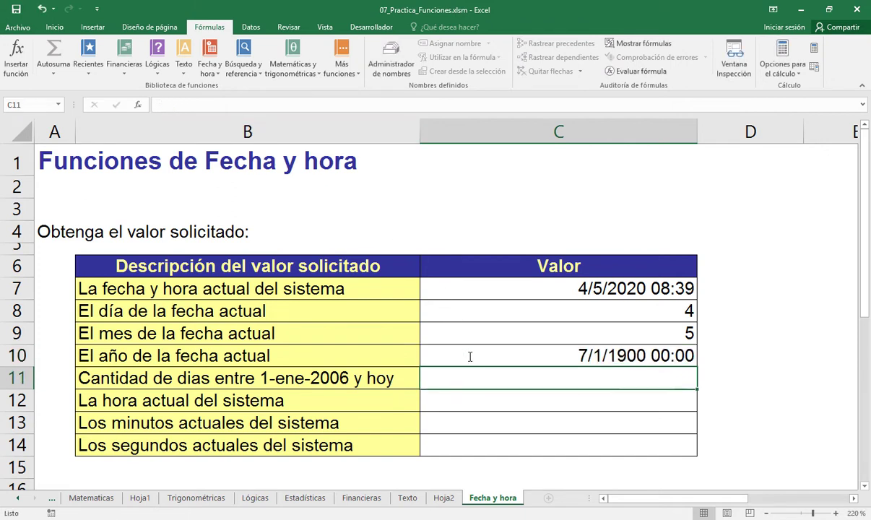
click(525, 355)
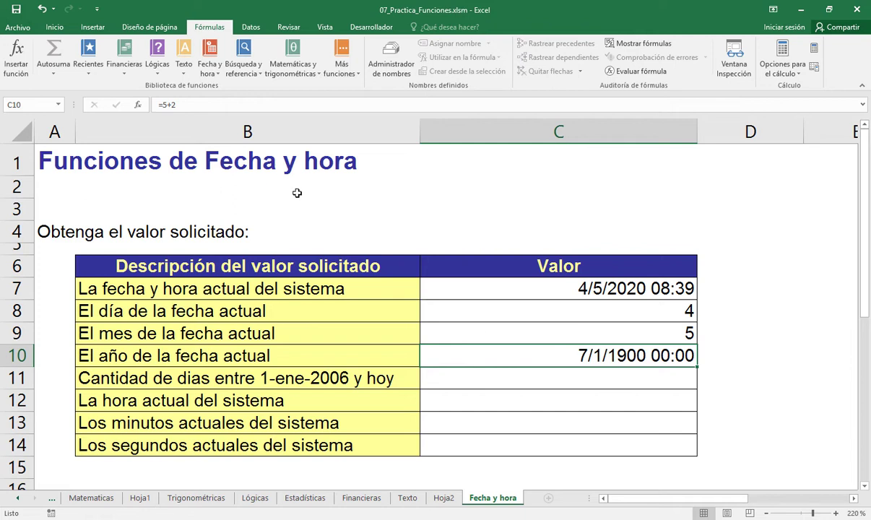
Step: Copy the format of empty cell C13 onto C10 and check the formula behind its result
click(57, 27)
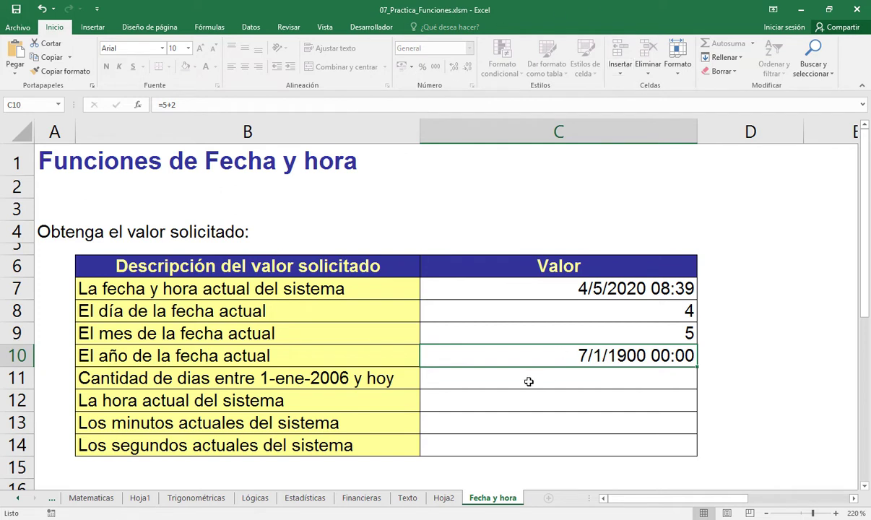
click(529, 421)
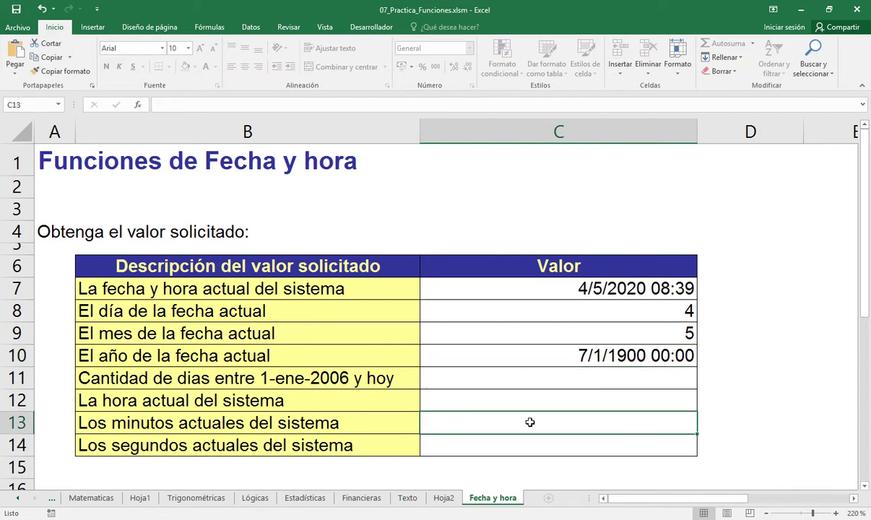
click(65, 72)
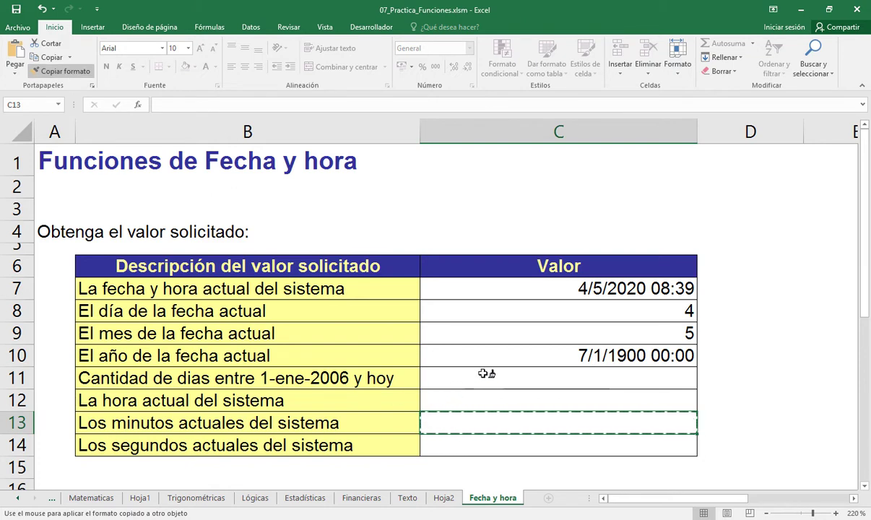
click(525, 358)
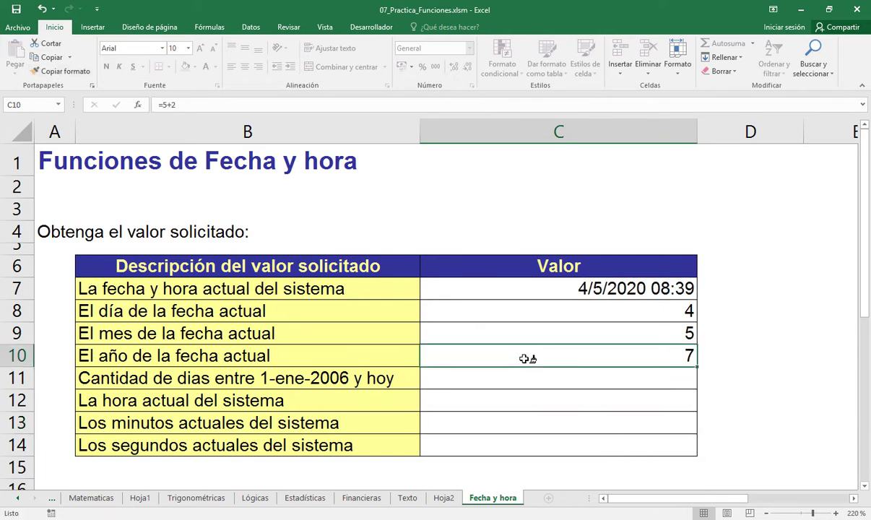
double_click(525, 358)
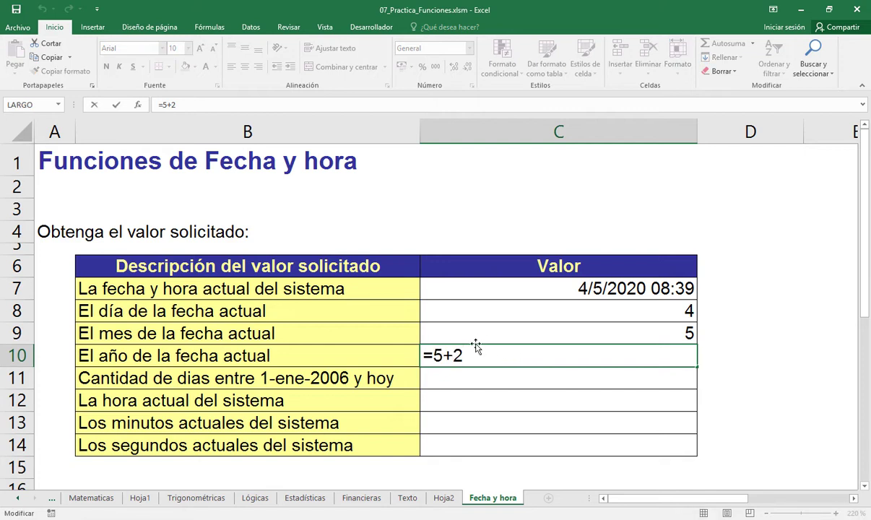
key(Escape)
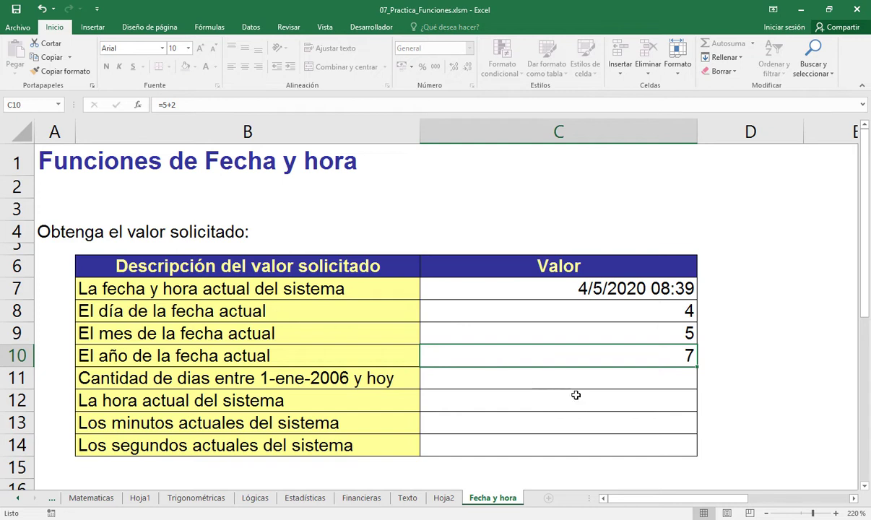
Step: Undo the format copy on C10 and apply the format of empty cell C14 to it instead
key(ctrl+z)
key(Escape)
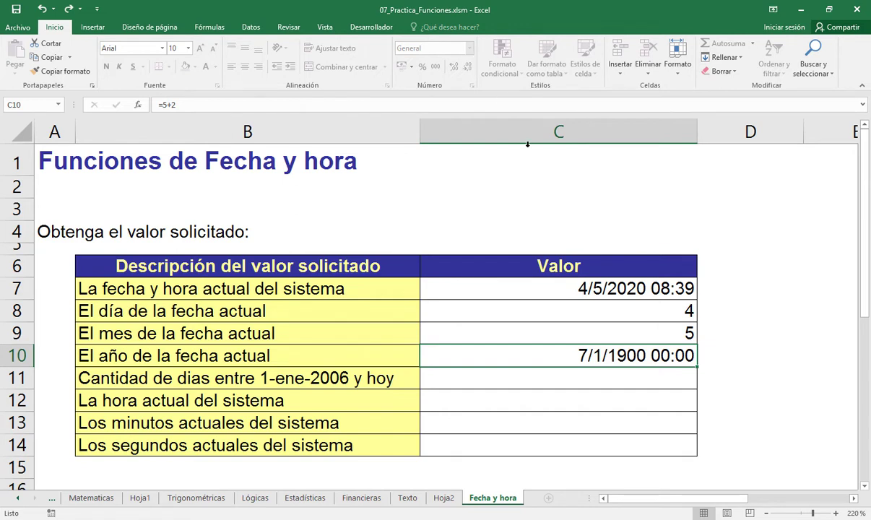
click(483, 448)
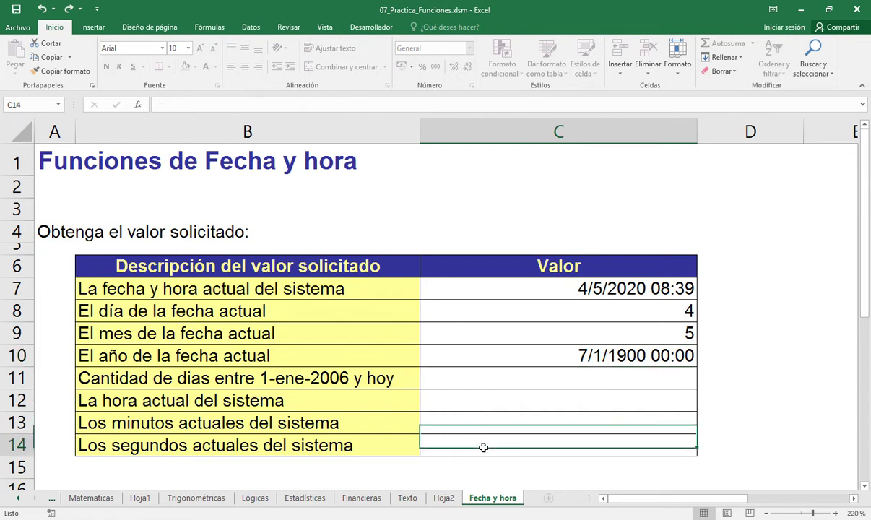
click(83, 71)
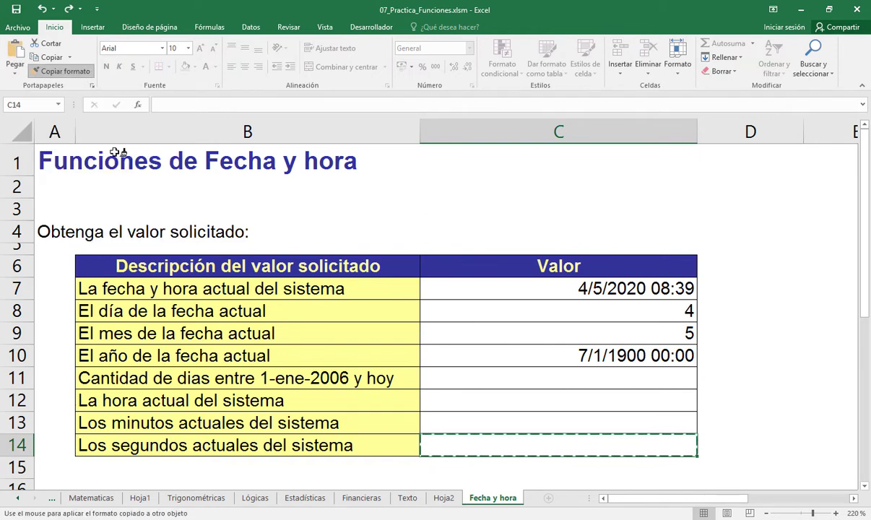
click(541, 354)
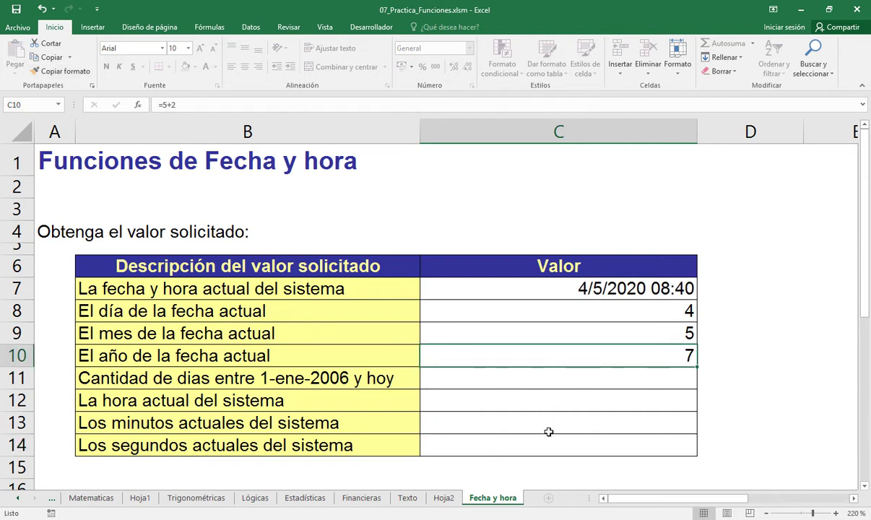
Step: Replace the sum in C10 with =AÑO( C7 ) and select the cell to check it
key(F2)
key(BackSpace)
key(BackSpace)
key(BackSpace)
text(a)
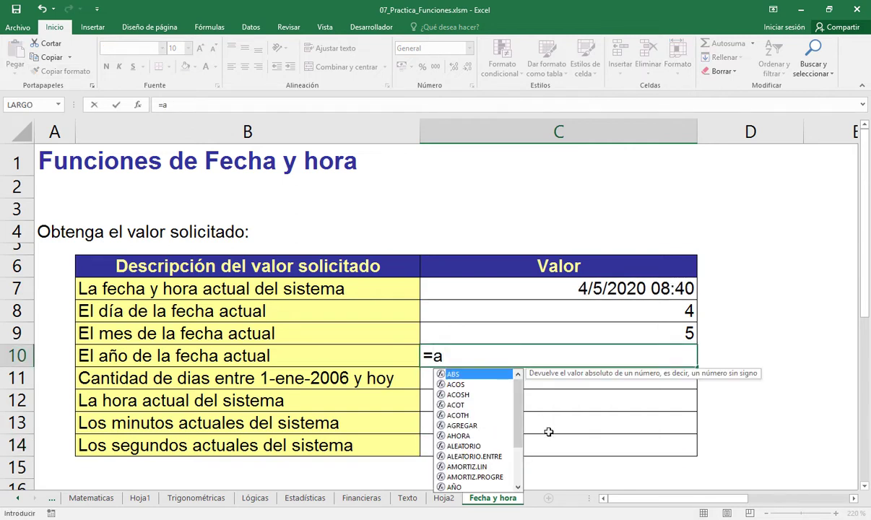
text(ñ)
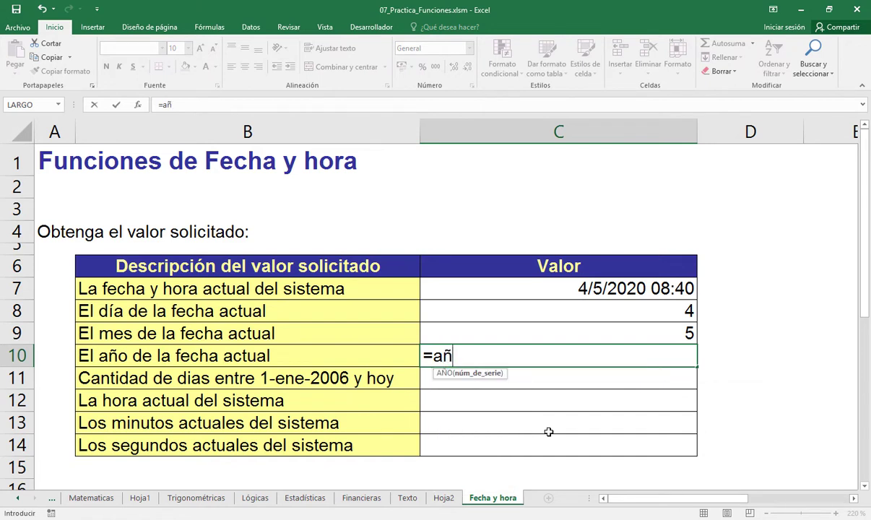
key(Tab)
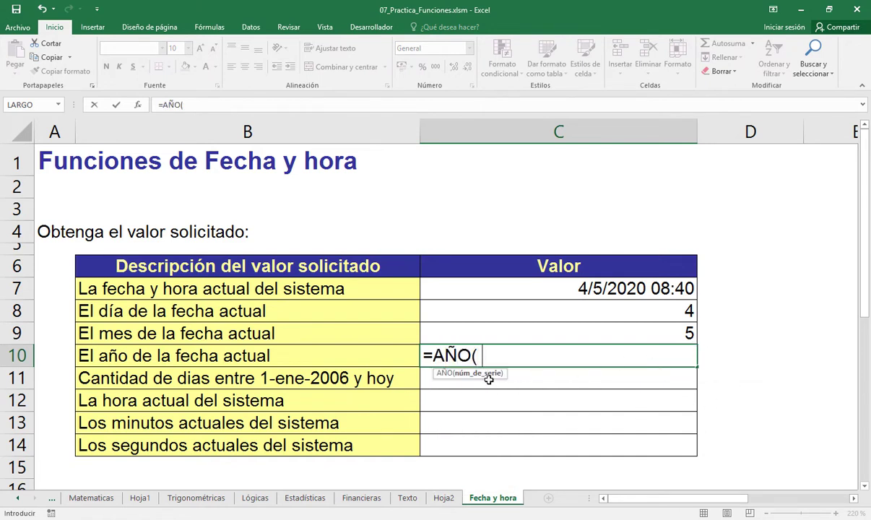
click(619, 291)
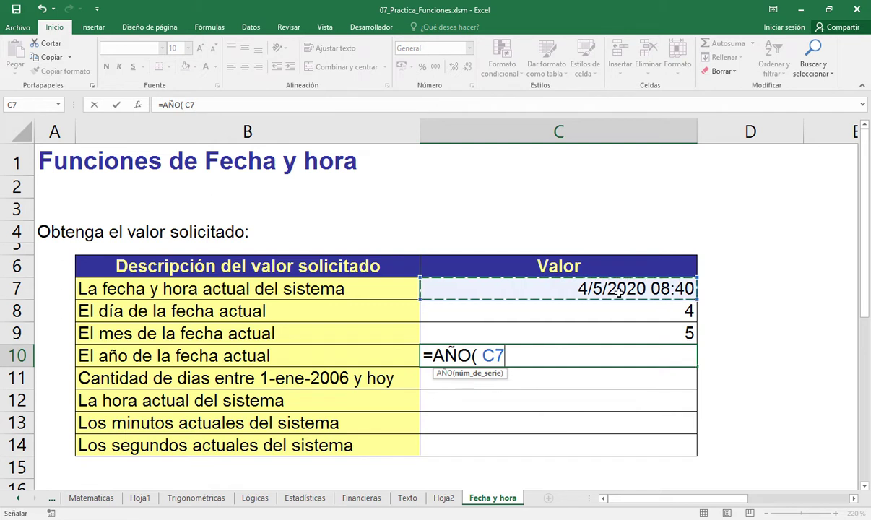
text())
key(Return)
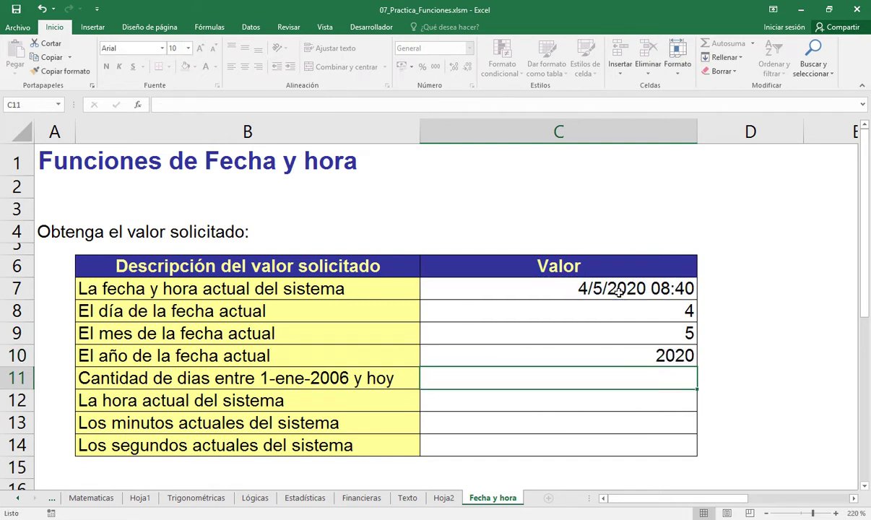
key(Up)
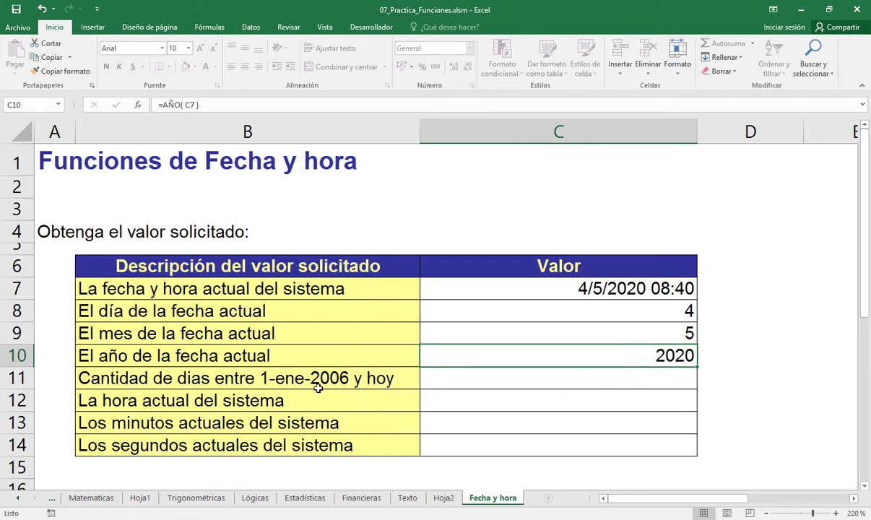
Step: Enter the HORA function in C12 with C7 as its argument to get the current hour
click(610, 403)
text(=)
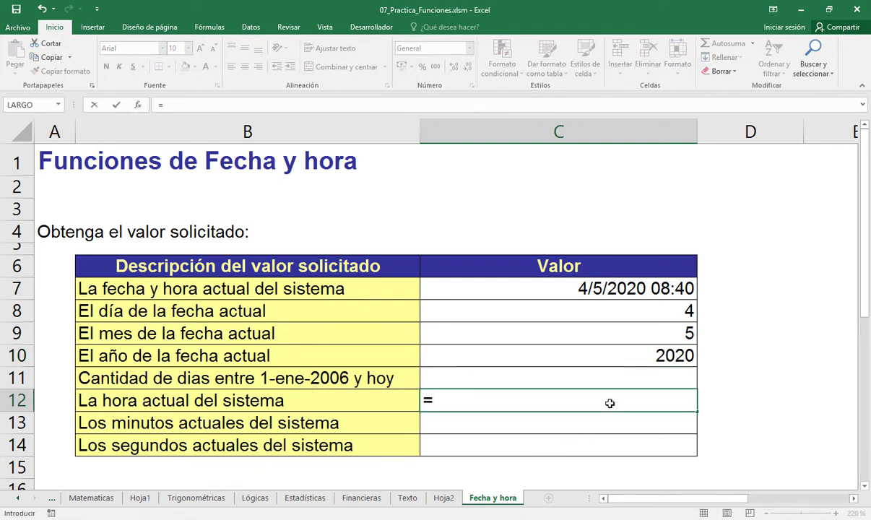
text(ho)
key(Tab)
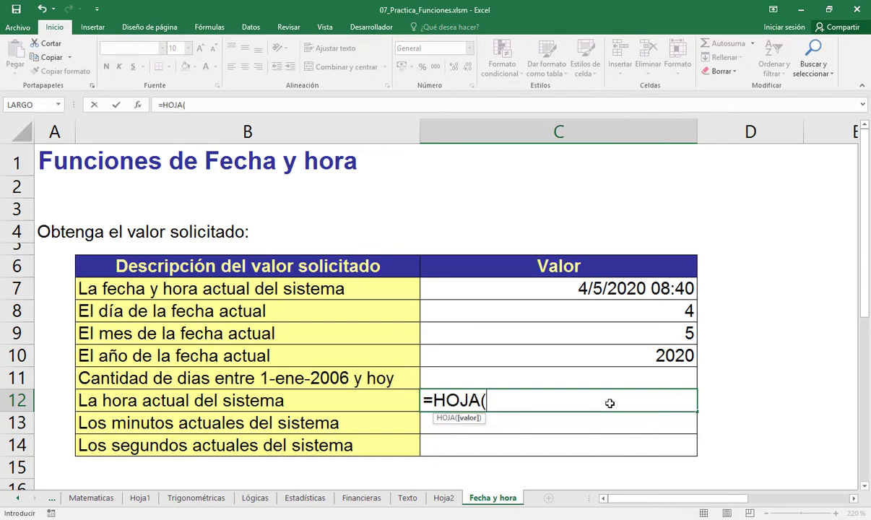
key(BackSpace)
key(BackSpace)
key(BackSpace)
key(Down)
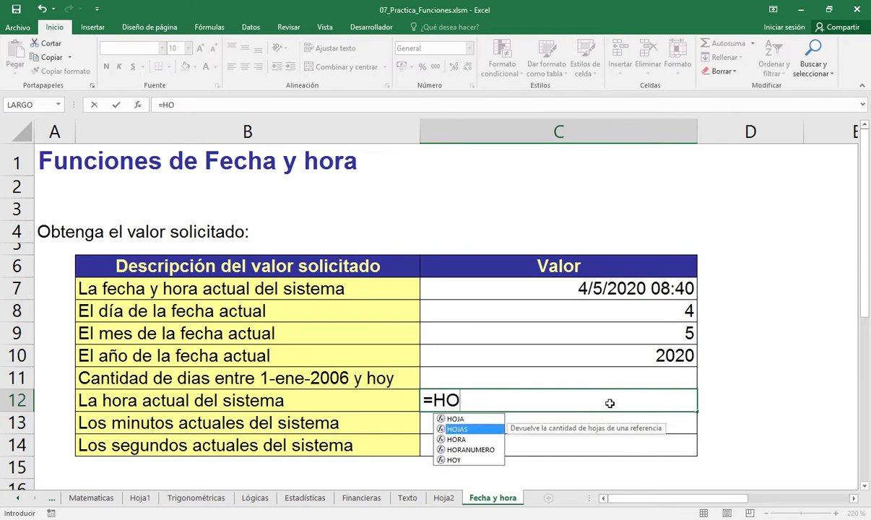
key(Down)
key(Tab)
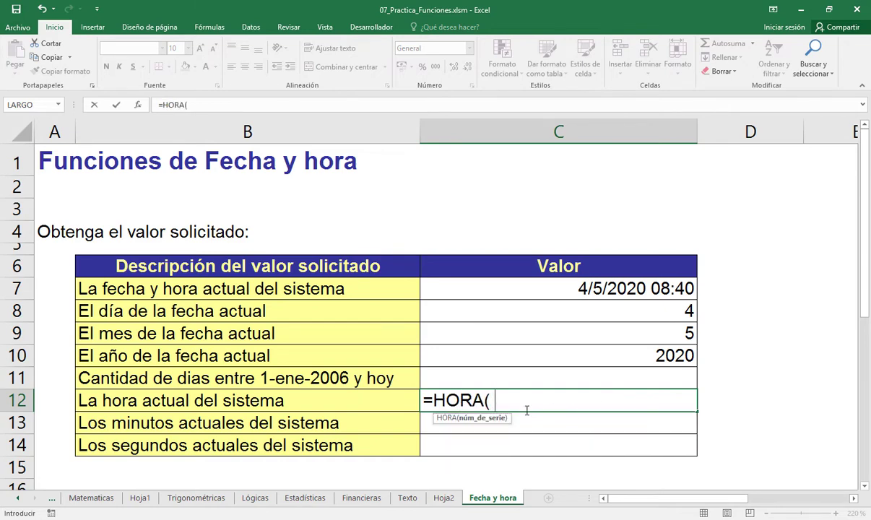
click(614, 291)
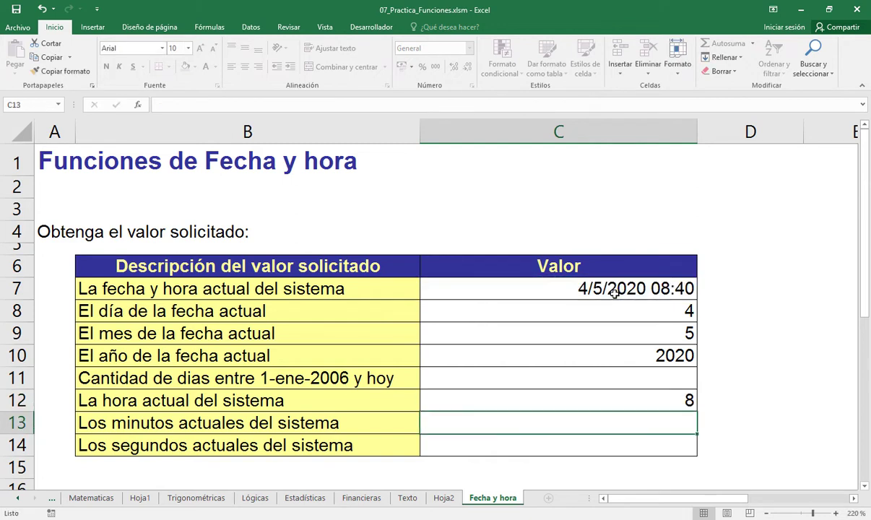
Step: Enter the MINUTO function in C13 with C7 as its argument to get the current minutes
text(=mi)
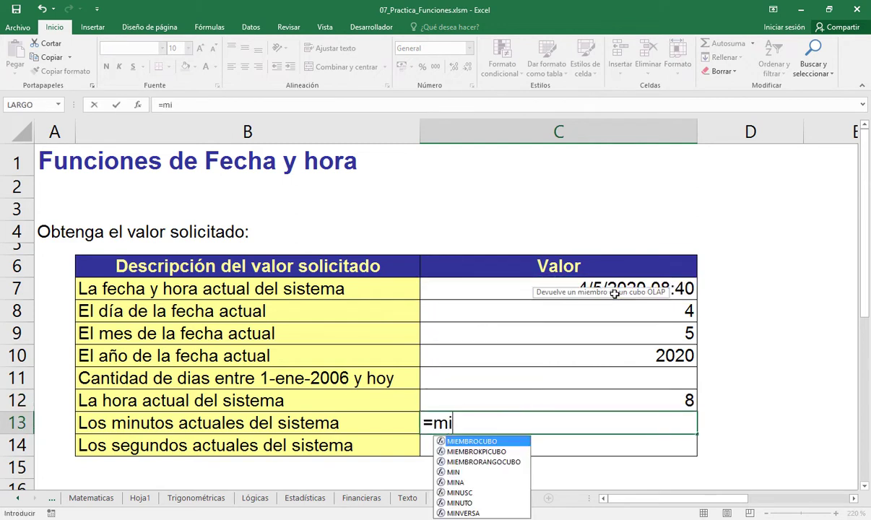
key(Down)
key(Down)
key(Down)
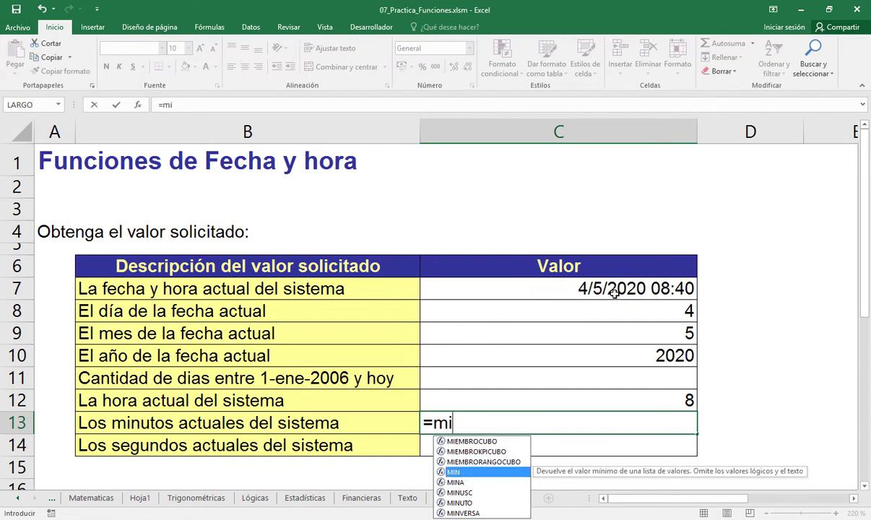
key(Tab)
key(BackSpace)
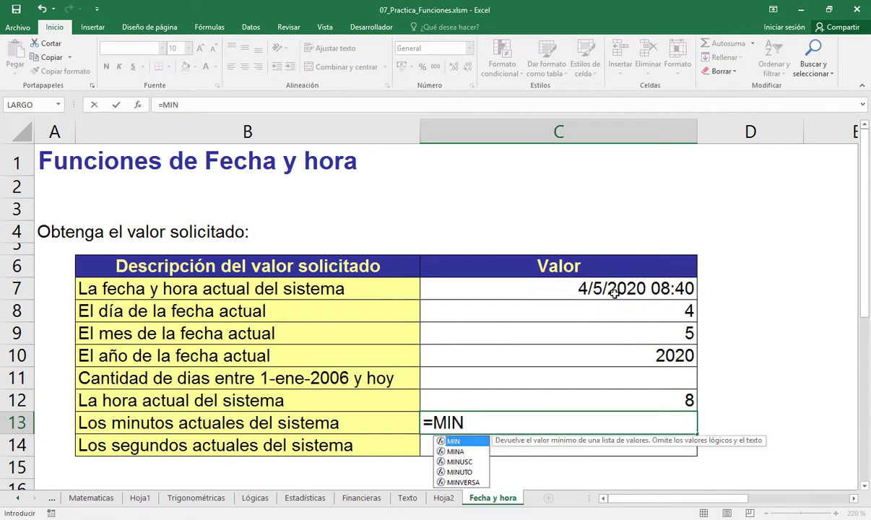
double_click(459, 472)
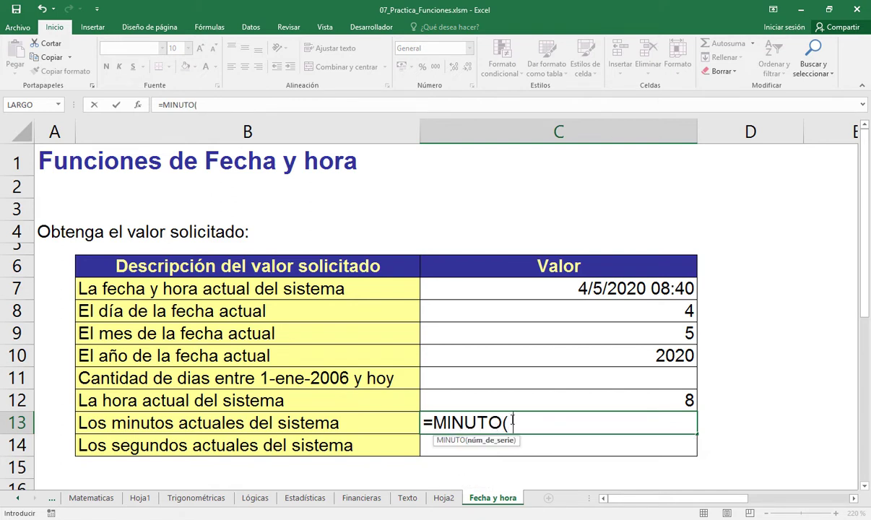
click(619, 288)
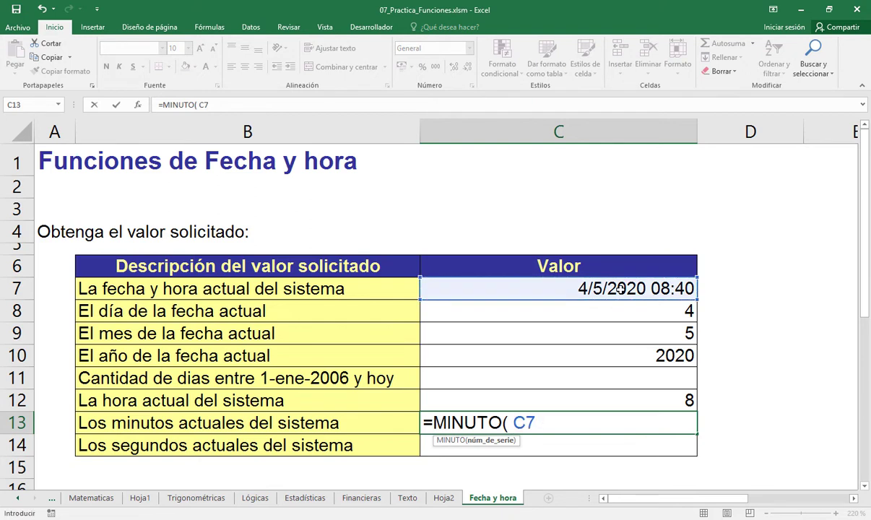
text())
key(Return)
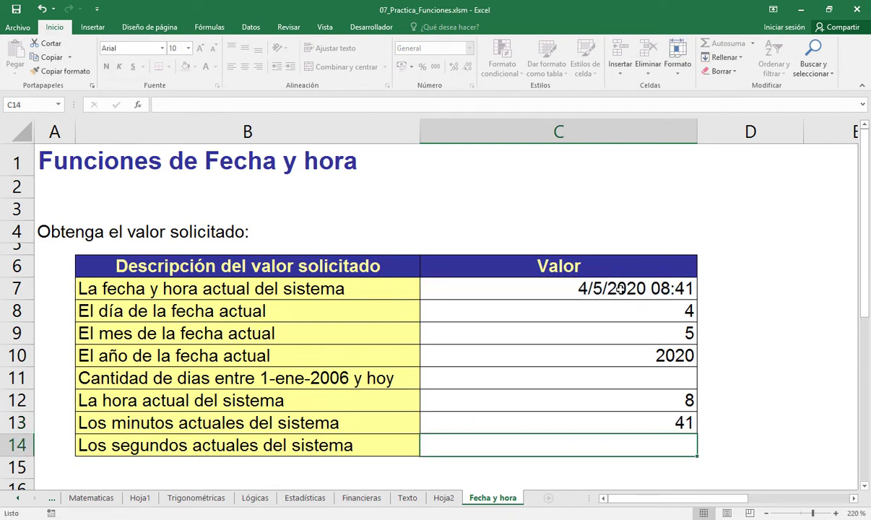
key(Up)
Step: Enter the SEGUNDO function in C14 with C7 as its argument to get the current seconds
key(Down)
text(=seg)
key(Tab)
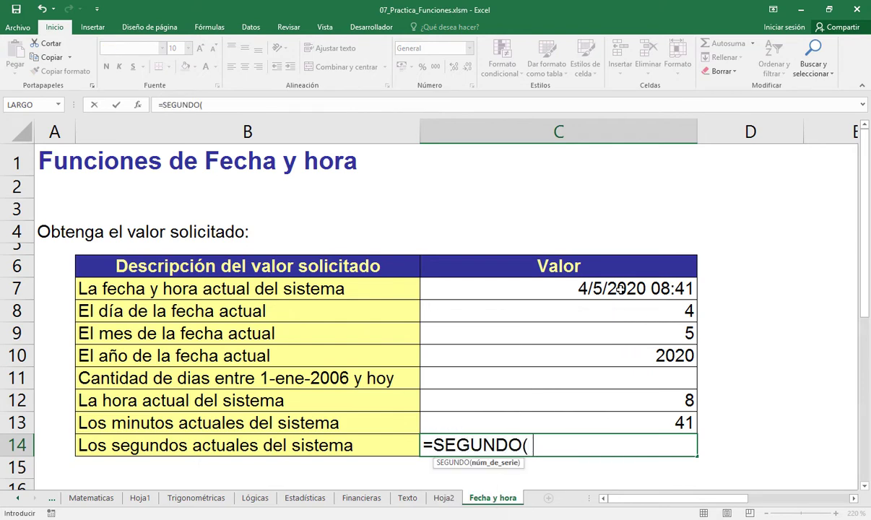
click(677, 287)
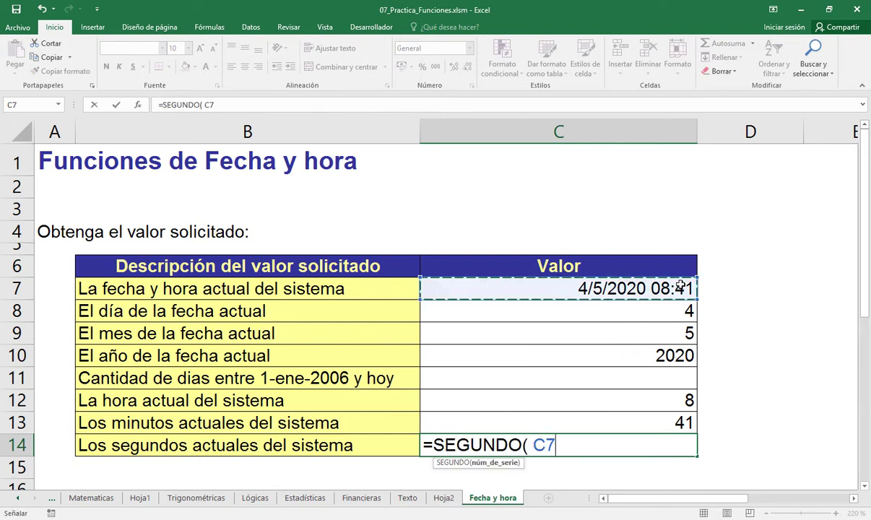
text())
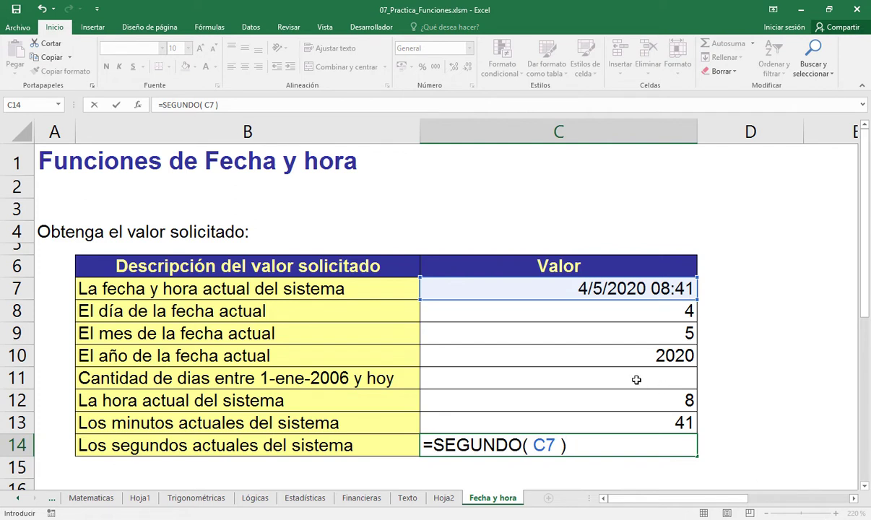
key(Return)
key(Up)
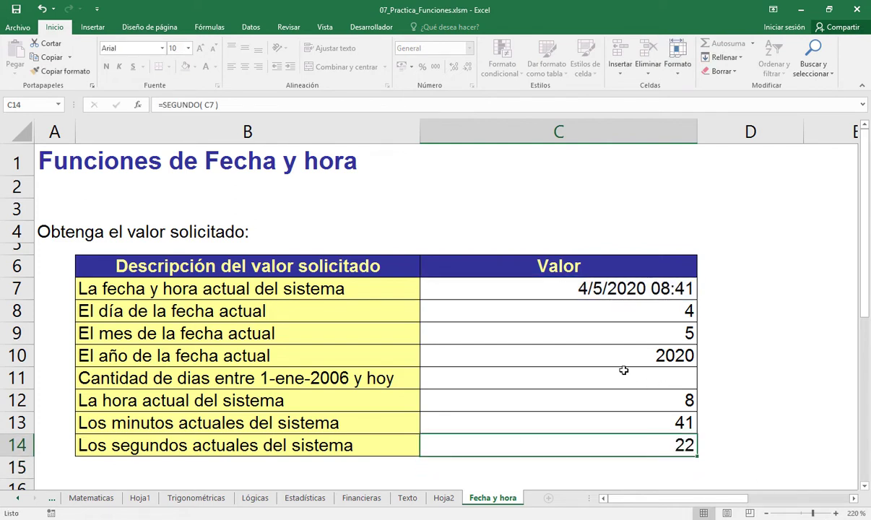
Step: Start inserting a function in C11 and list the functions of the Fecha y hora category
click(623, 370)
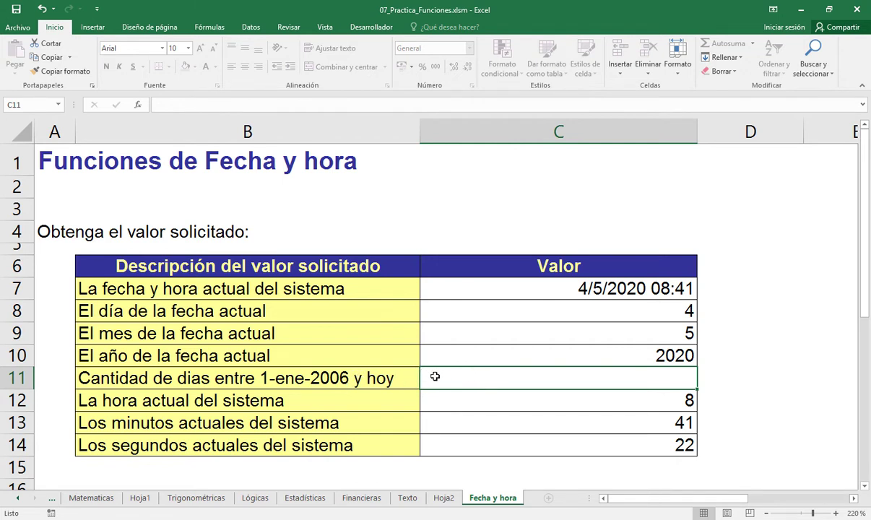
click(216, 29)
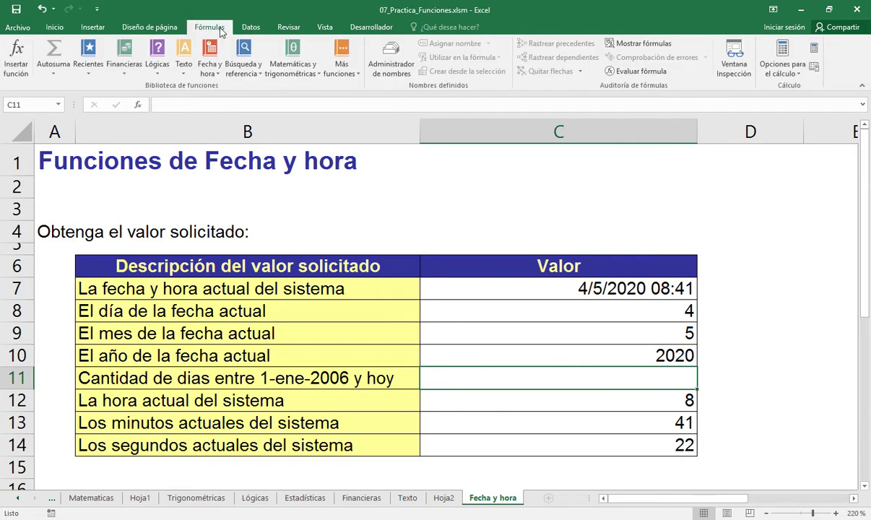
click(14, 61)
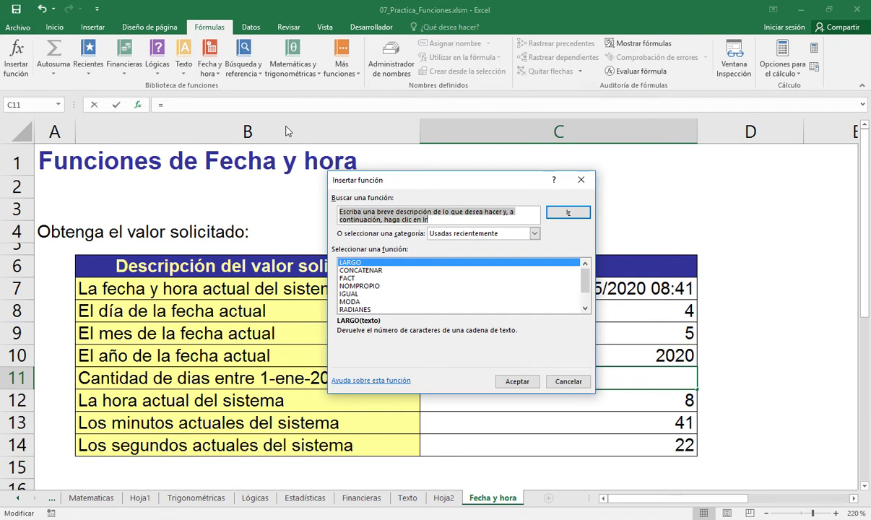
click(457, 234)
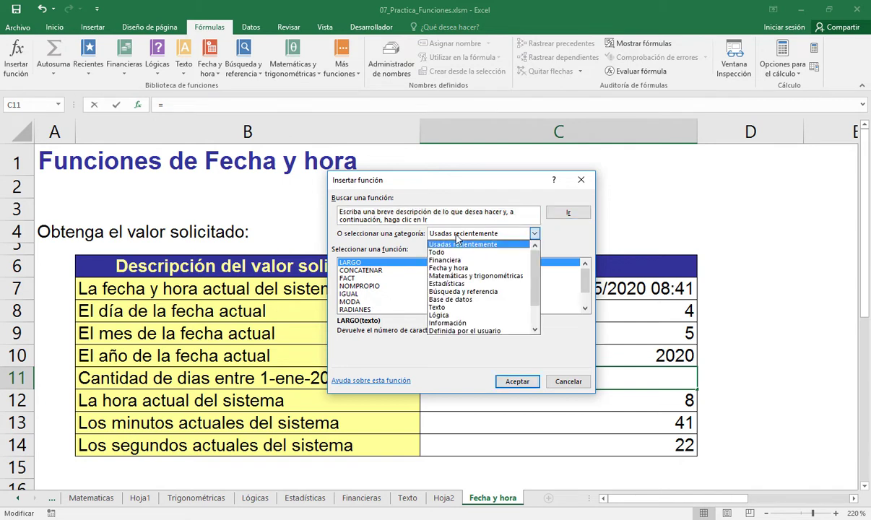
click(448, 268)
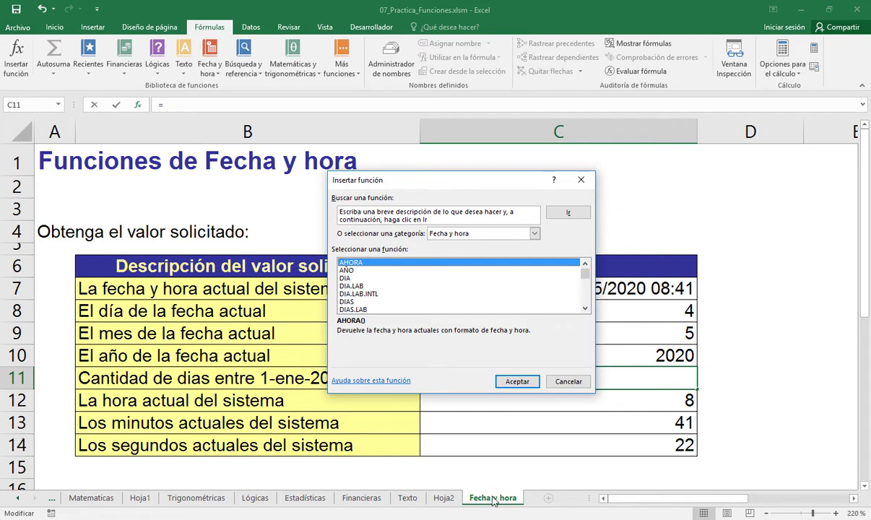
Step: Look through the descriptions of the Fecha y hora functions from AÑO to DIAS360 for one that counts days between dates
click(365, 271)
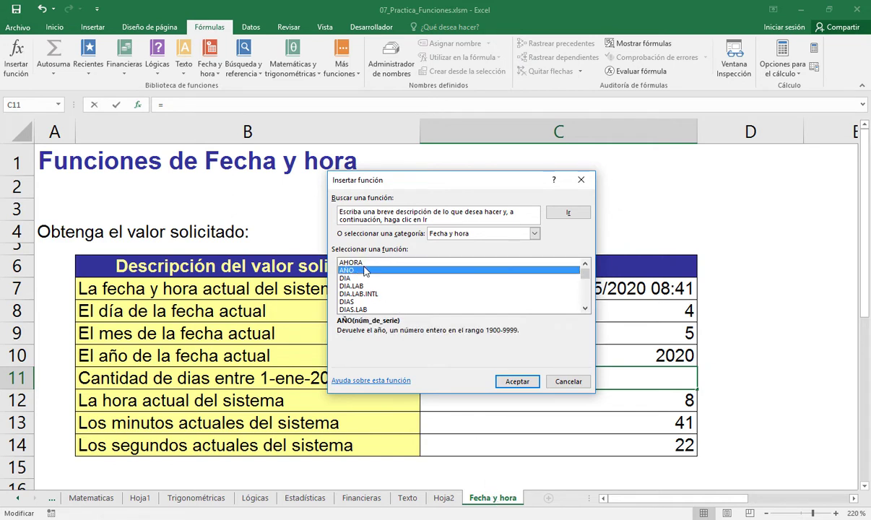
key(Down)
key(Down)
key(Down)
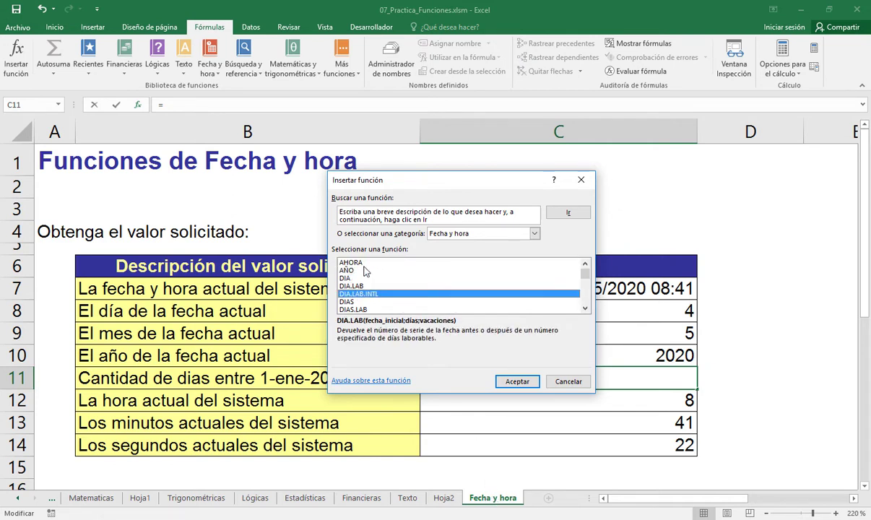
key(Down)
key(Down)
key(Down)
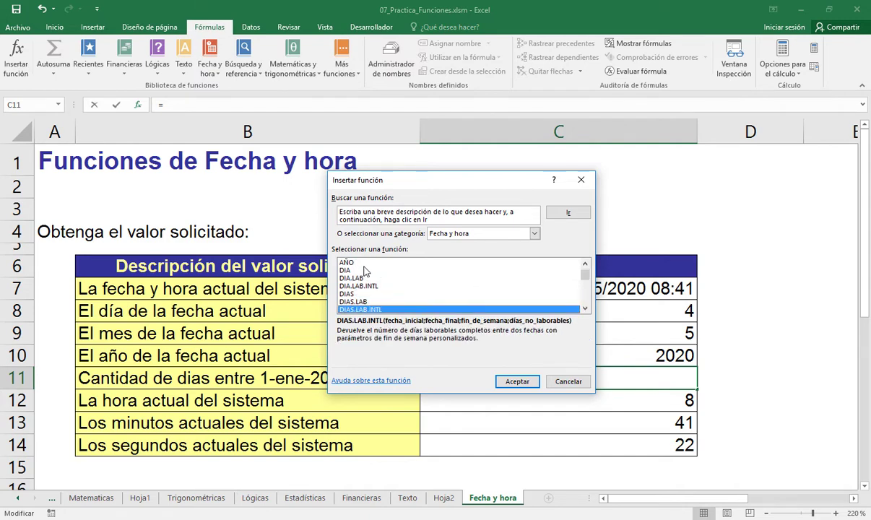
key(Down)
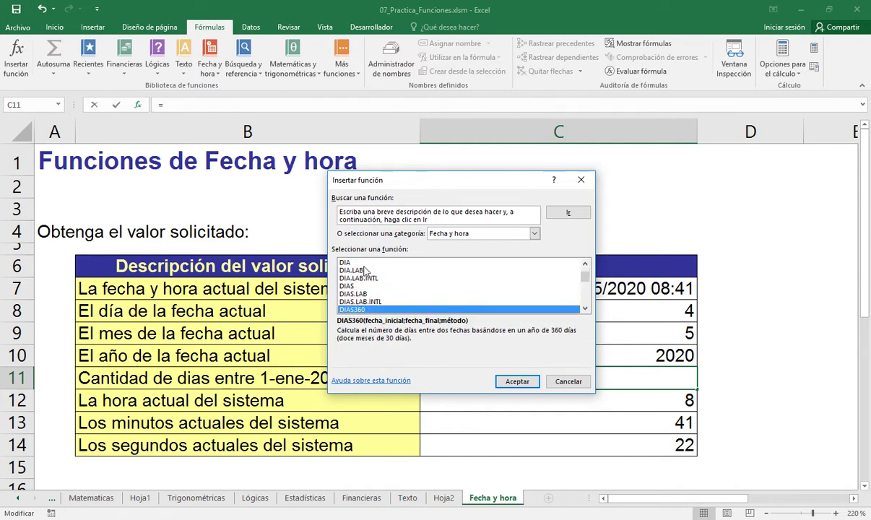
Step: Search the functions for "cantidad dias entre dos fechas", review DIAS, and insert DIAS360 in C11
click(432, 217)
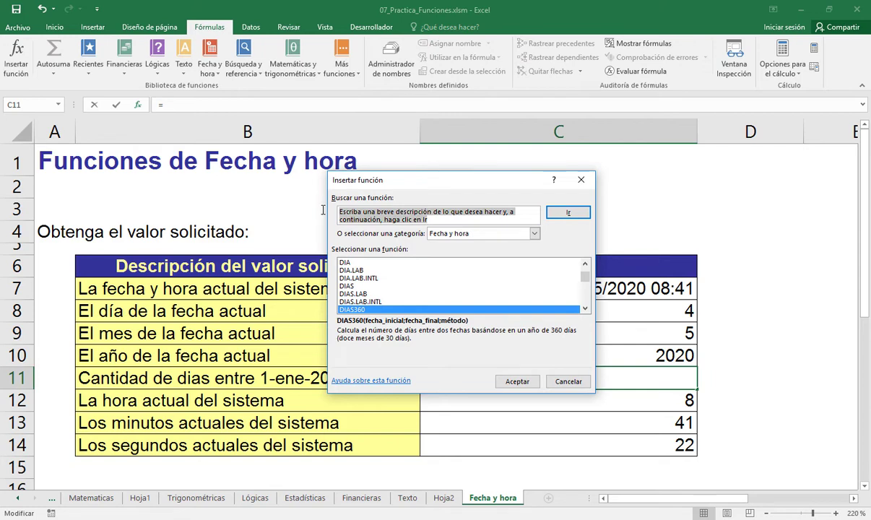
text(canti)
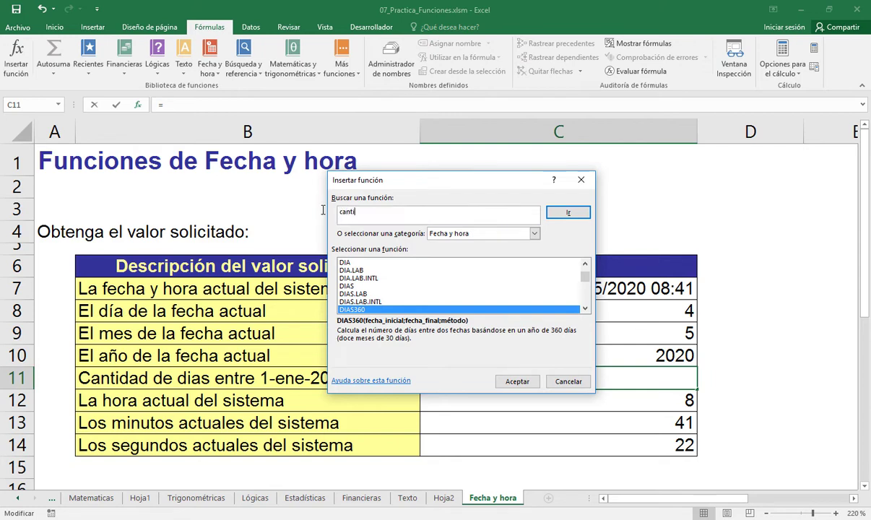
text(dad dias entre dos fechas)
click(563, 215)
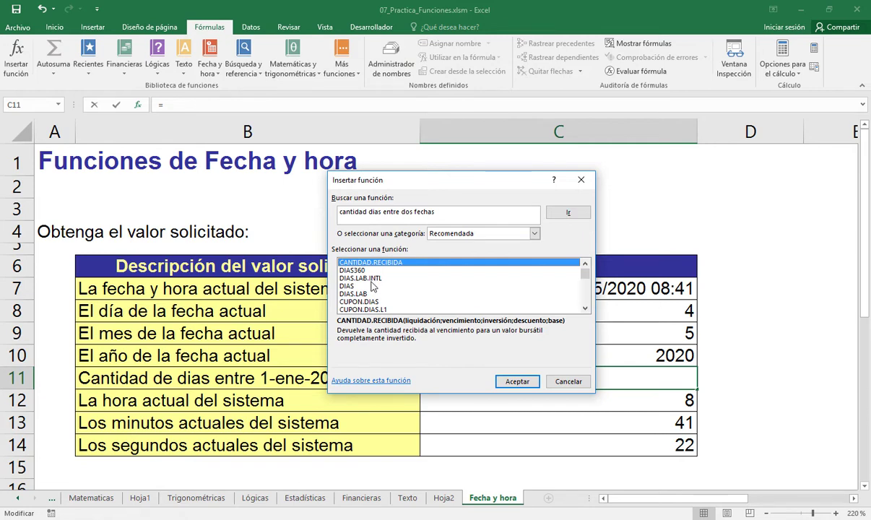
click(349, 287)
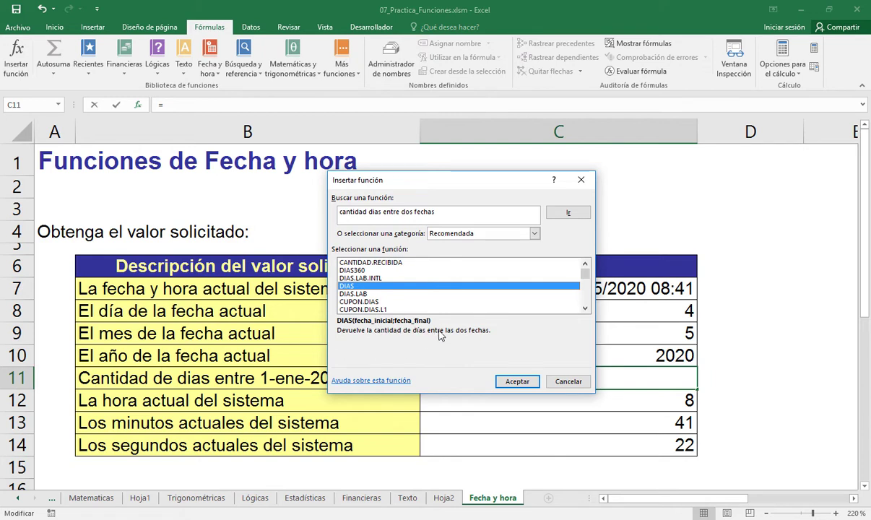
click(351, 271)
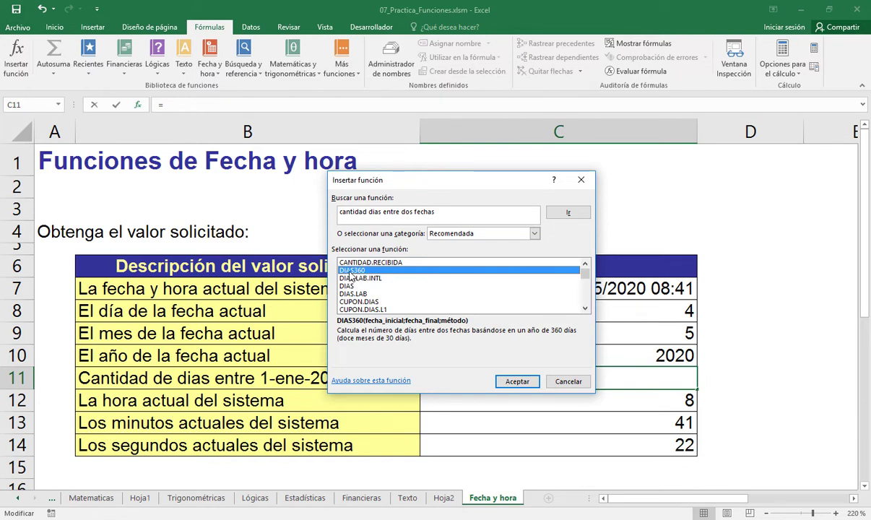
click(516, 381)
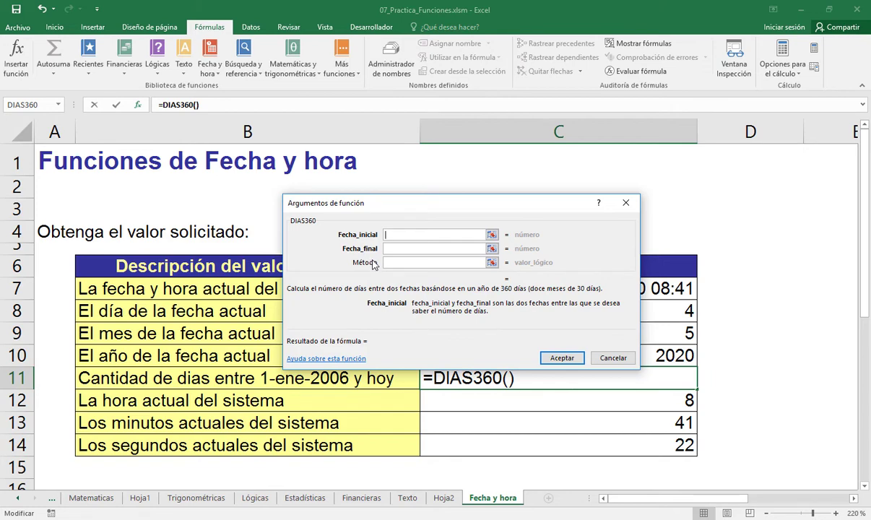
Step: Open the help article on DIAS360, review its syntax and example formulas, and close it
click(352, 359)
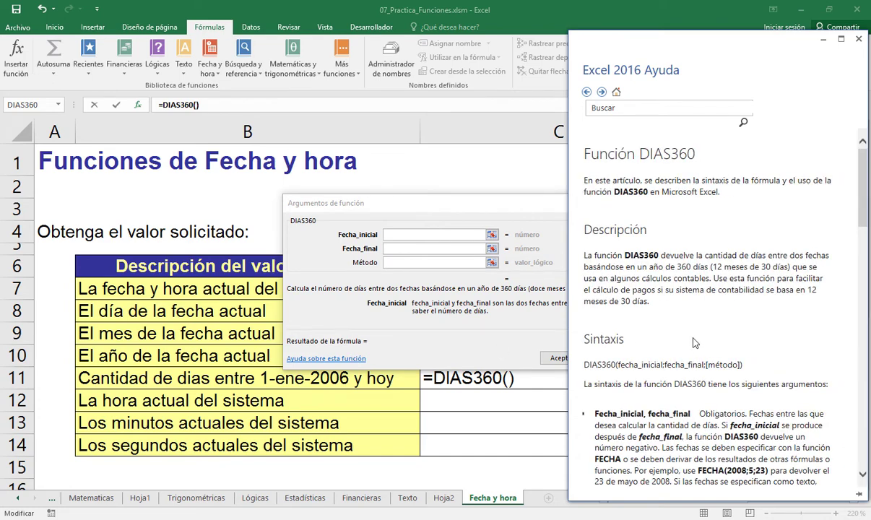
drag(617, 364, 742, 365)
drag(865, 217, 851, 413)
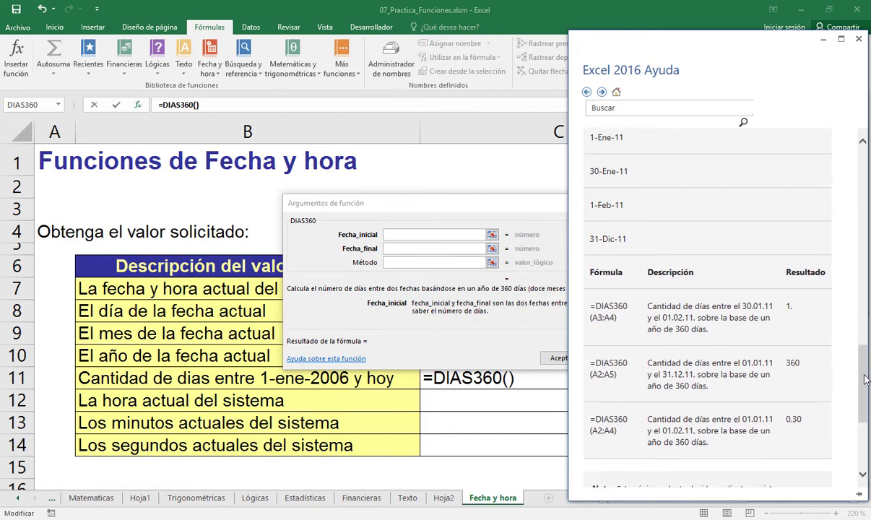
drag(867, 379, 865, 396)
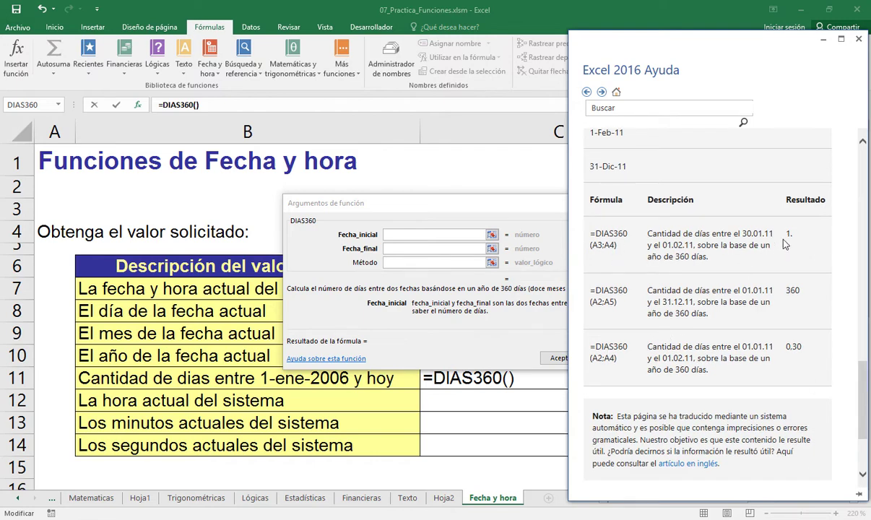
click(773, 40)
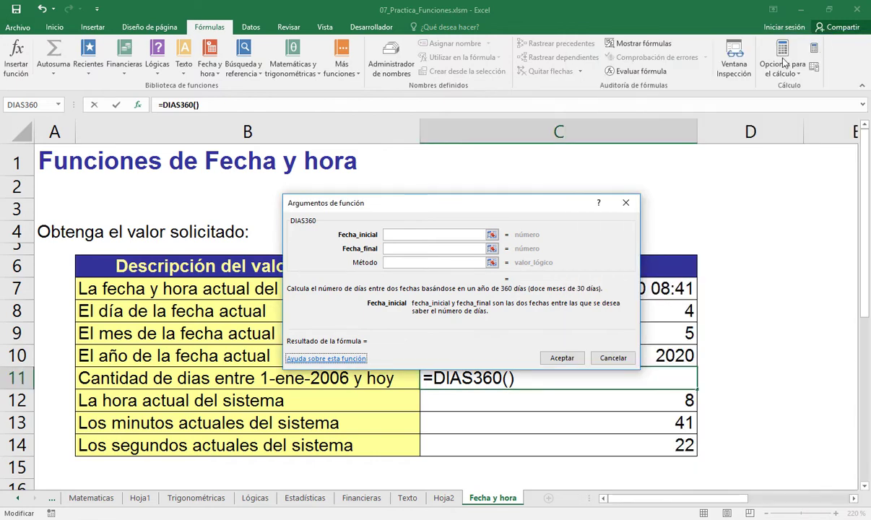
Step: Enter 1-ene-2006 as the Fecha_inicial argument of DIAS360 and check how it is evaluated
click(402, 233)
text(1)
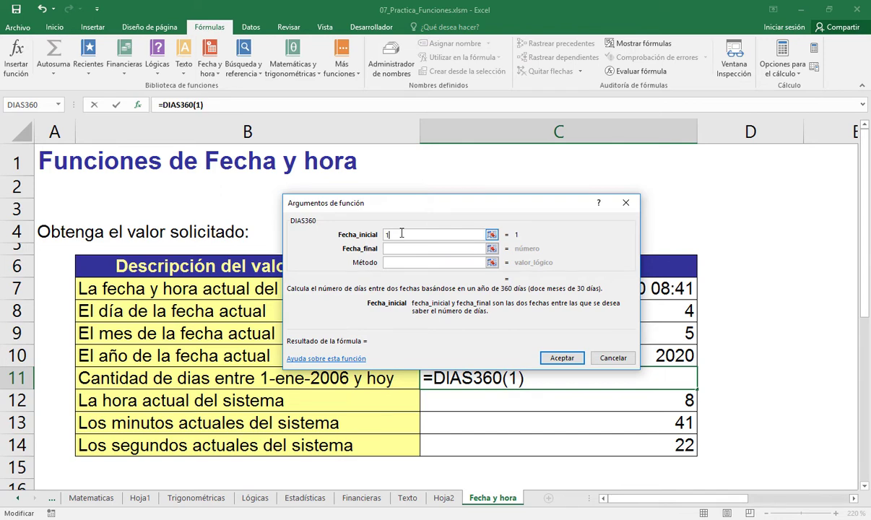
text(-ene)
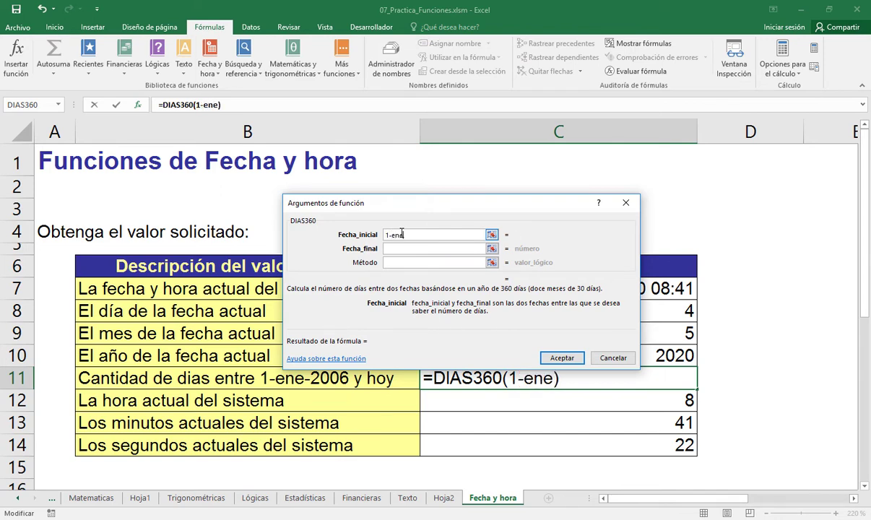
text(-2006)
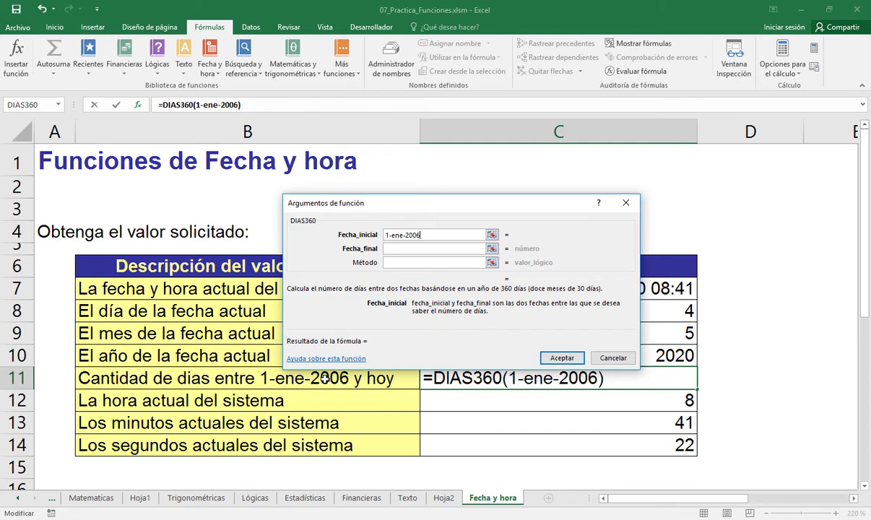
click(387, 249)
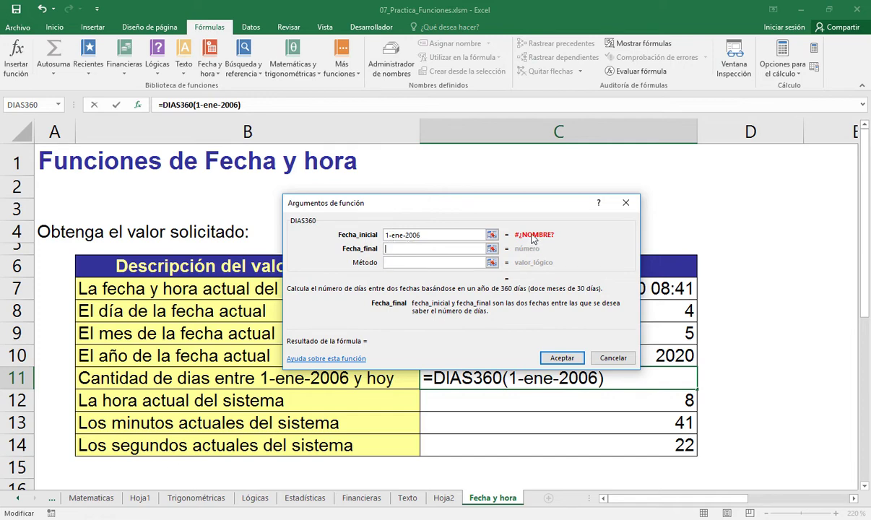
Step: Replace the month name in Fecha_inicial with its number so the date reads 1-1-2006
click(402, 234)
key(BackSpace)
key(BackSpace)
key(BackSpace)
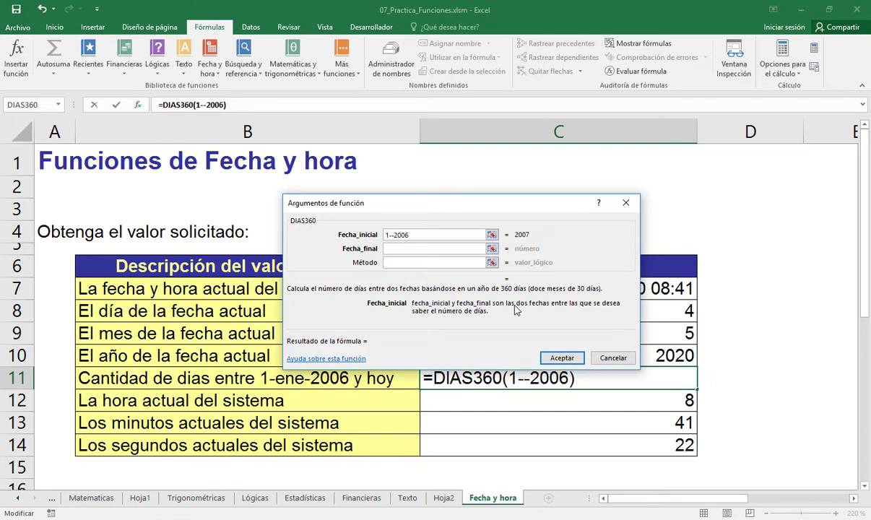
text(1)
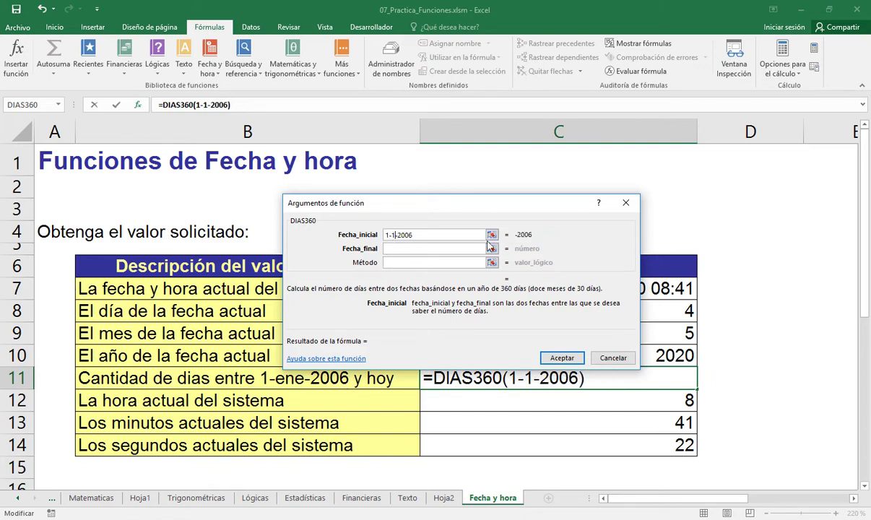
Step: Change the hyphens in Fecha_inicial to slashes so the argument reads 1/1/2006
drag(413, 234, 385, 235)
click(391, 235)
key(BackSpace)
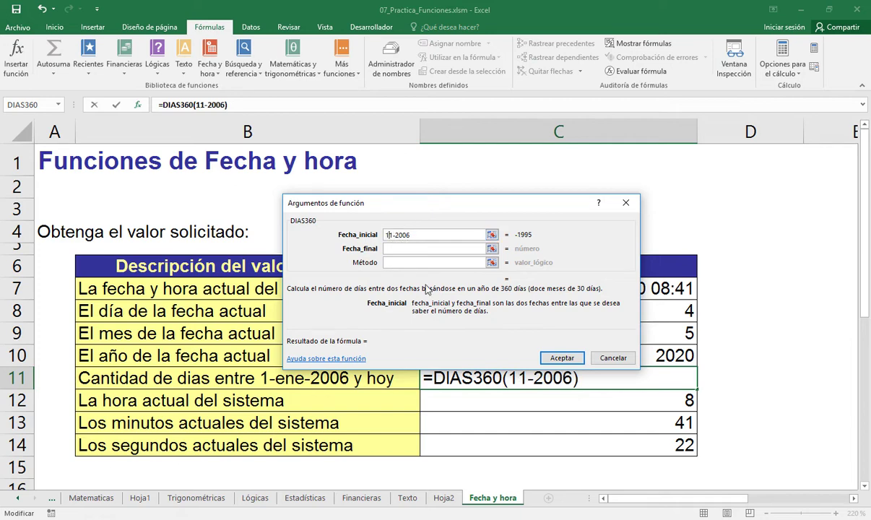
text(/)
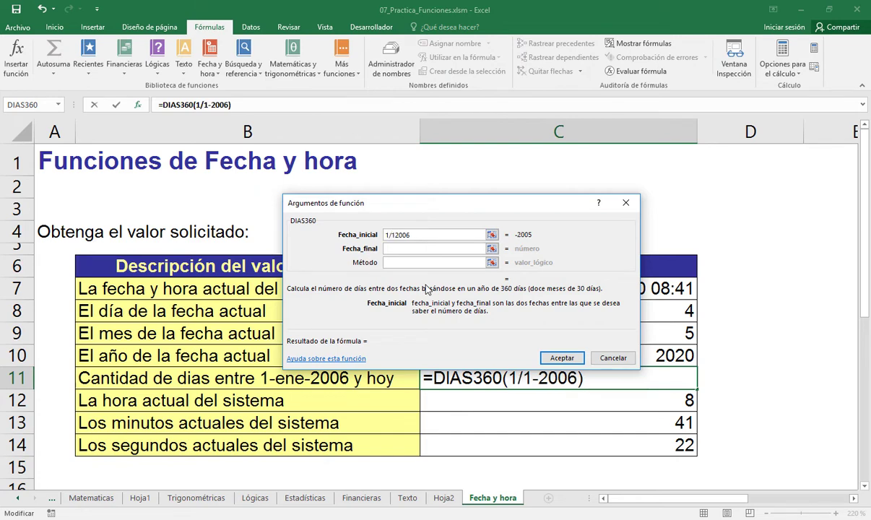
key(BackSpace)
text(/)
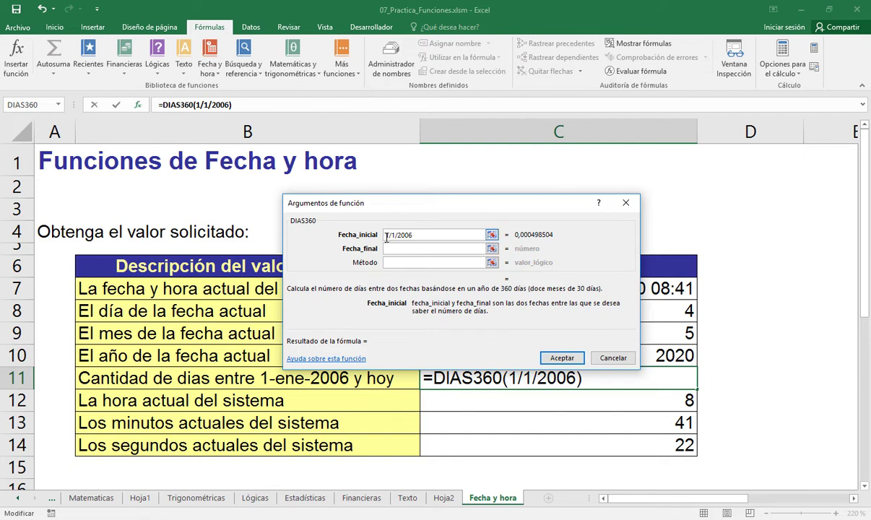
Step: Enclose the Fecha_inicial date in double quotation marks as "1/1/2006"
drag(386, 235, 395, 234)
click(394, 235)
drag(393, 234, 431, 234)
click(387, 234)
text(")
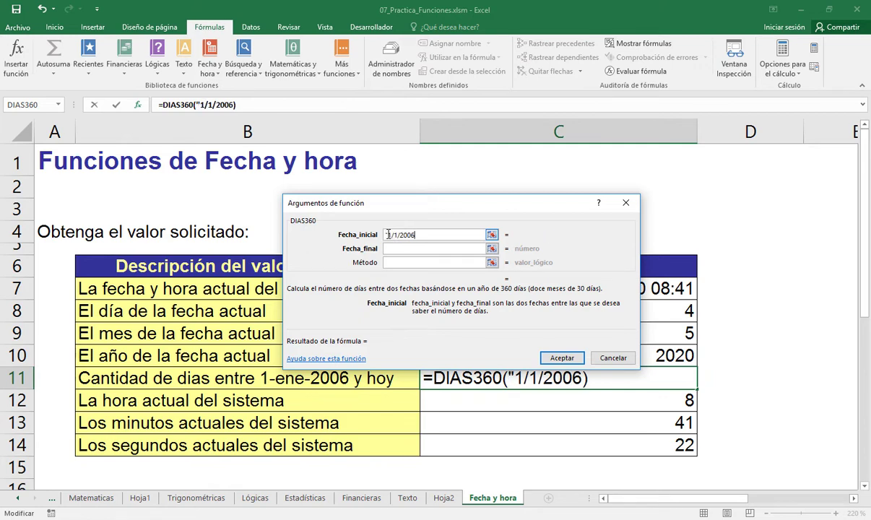
key(End)
text(")
Step: Set the Fecha_final argument of DIAS360 to ahora( ) and accept the function in C11
click(400, 249)
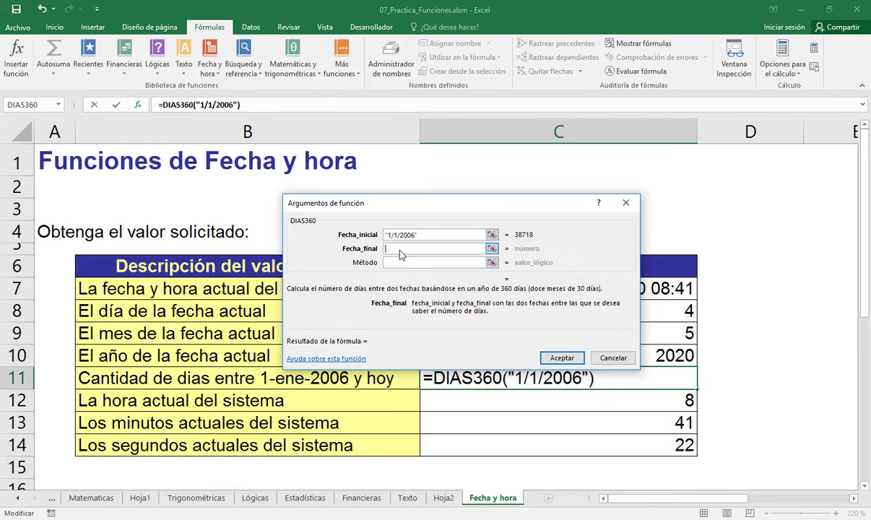
text(ahor)
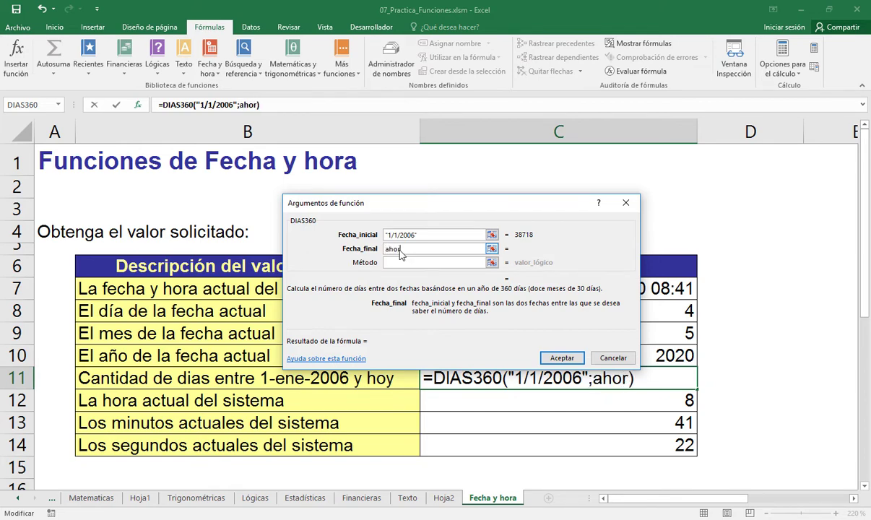
text(a( ))
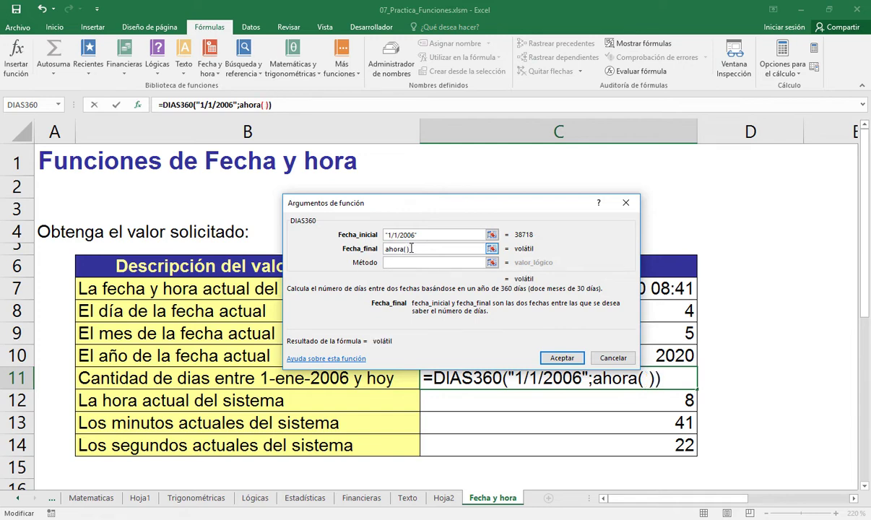
click(347, 249)
click(560, 359)
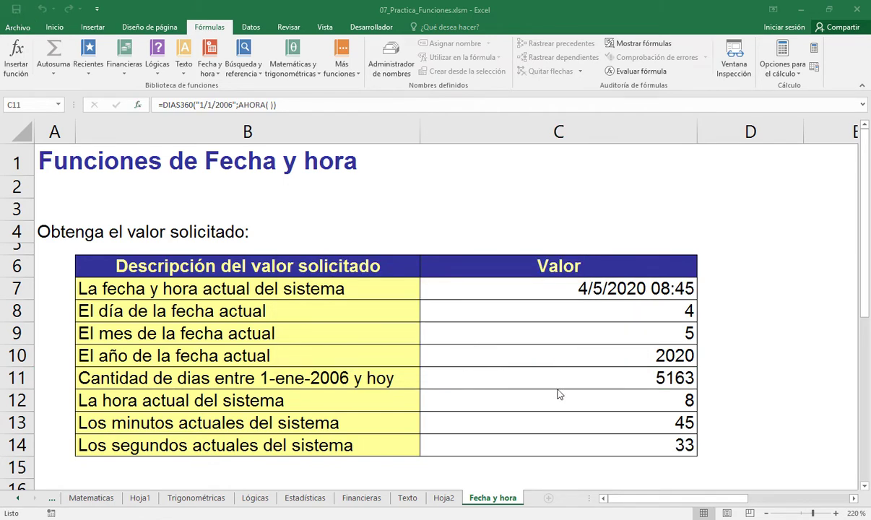
Step: Add spaces inside the DIAS360 parentheses and around the semicolon in the C11 formula
double_click(562, 378)
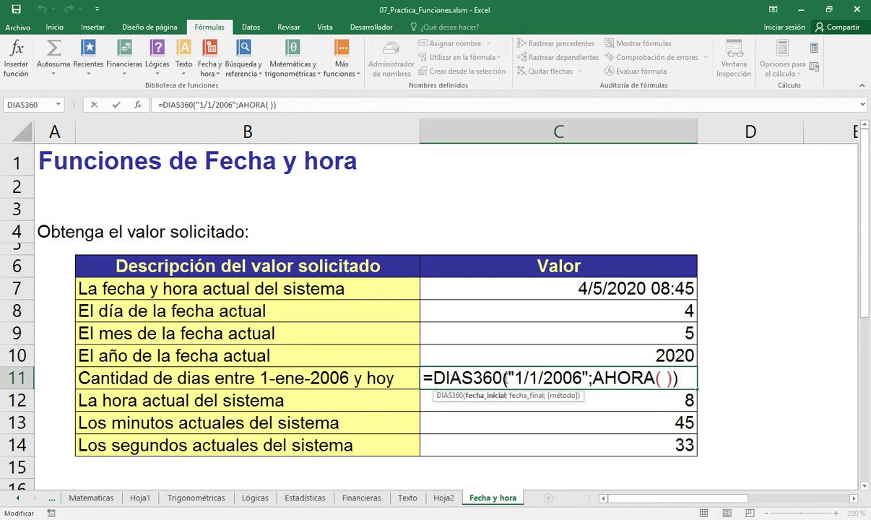
click(507, 377)
key(Right)
key(Right)
key(Right)
key(Right)
key(Right)
key(Right)
key(Right)
key(Right)
key(Right)
key(Right)
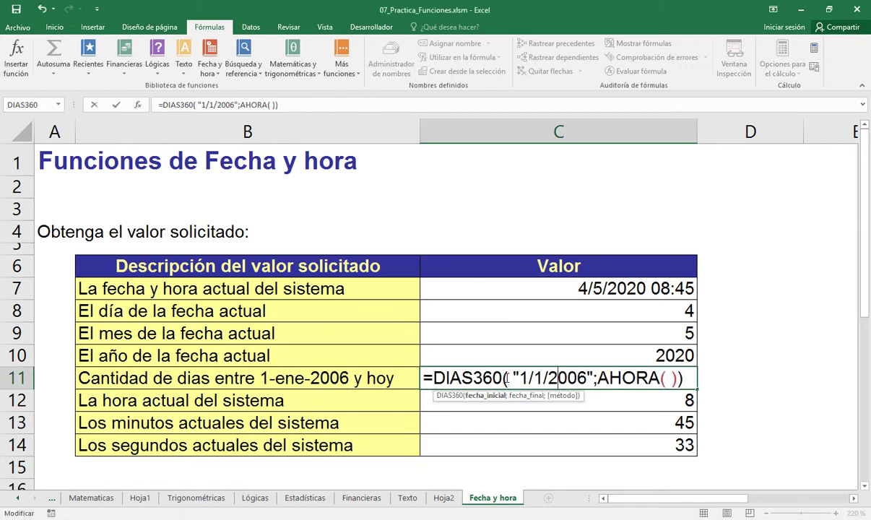
key(Right)
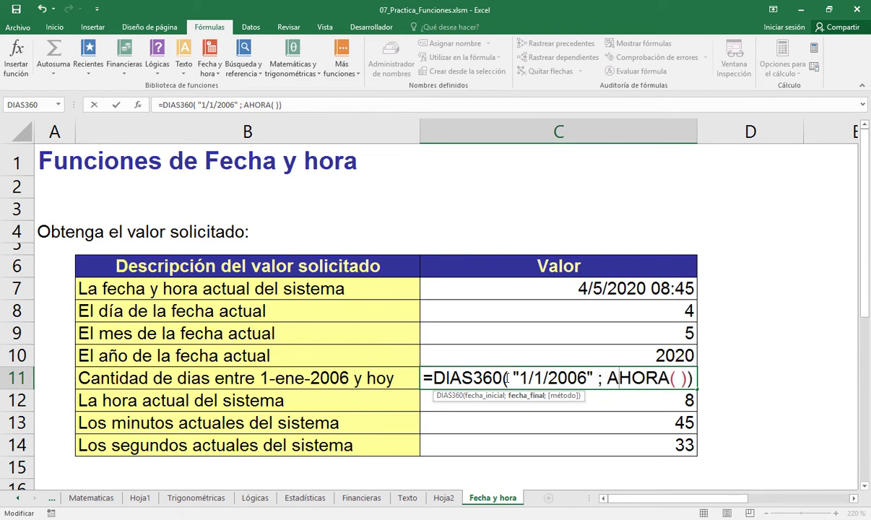
Step: Examine the start date in the C11 formula, highlighting it without and with its double quotation marks
key(Left)
key(Left)
key(Left)
key(Left)
key(Left)
key(Left)
key(Left)
key(Left)
key(Left)
key(Left)
key(Left)
key(Left)
key(Left)
key(Left)
key(Left)
key(Left)
key(Left)
key(Left)
key(Left)
key(Left)
key(Left)
key(shift+Right)
key(shift+Right)
key(shift+Right)
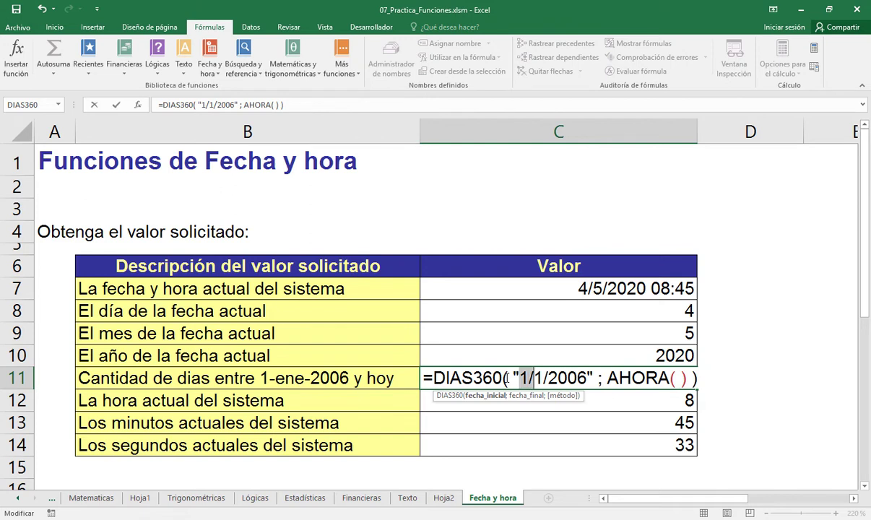
key(shift+Right)
key(shift+Right)
key(shift+Right)
key(shift+Right)
key(shift+Right)
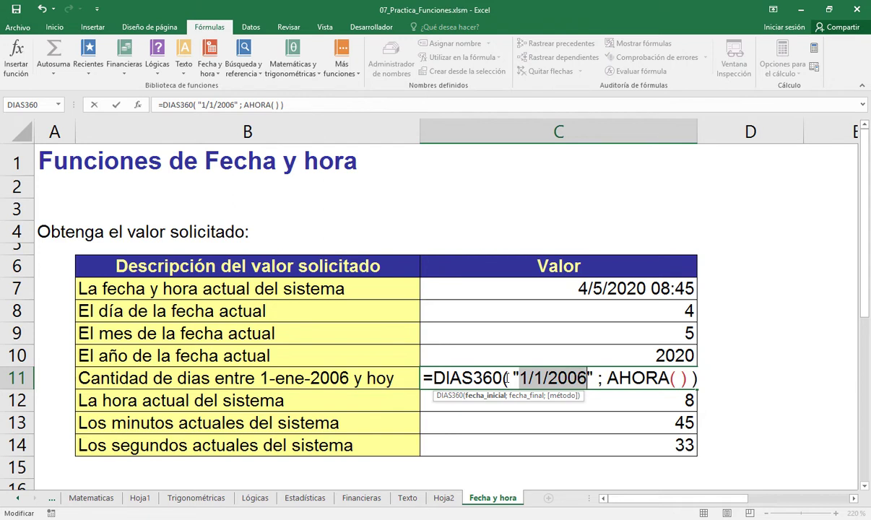
key(Left)
key(Left)
key(Left)
key(Left)
key(Left)
key(Left)
key(Left)
key(Left)
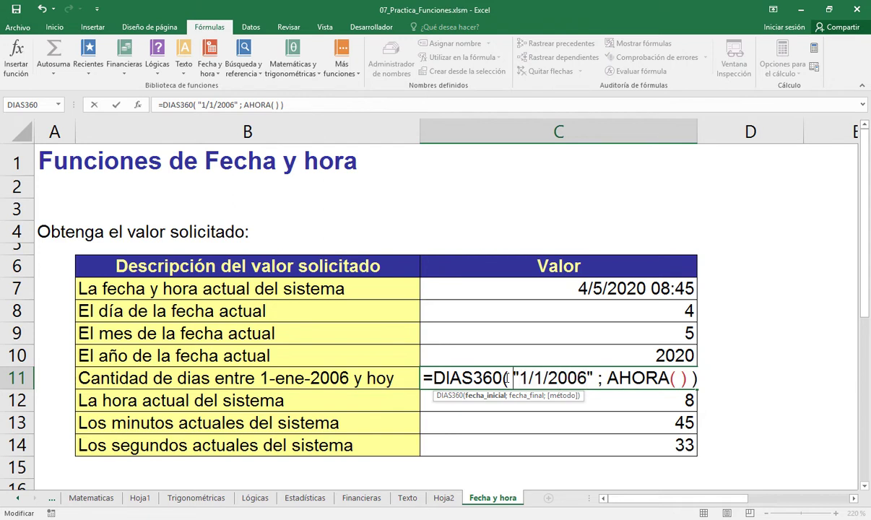
key(shift+Right)
key(shift+Right)
key(shift+Right)
key(shift+Right)
key(shift+Right)
key(shift+Right)
key(shift+Right)
key(shift+Right)
key(shift+Right)
key(shift+Right)
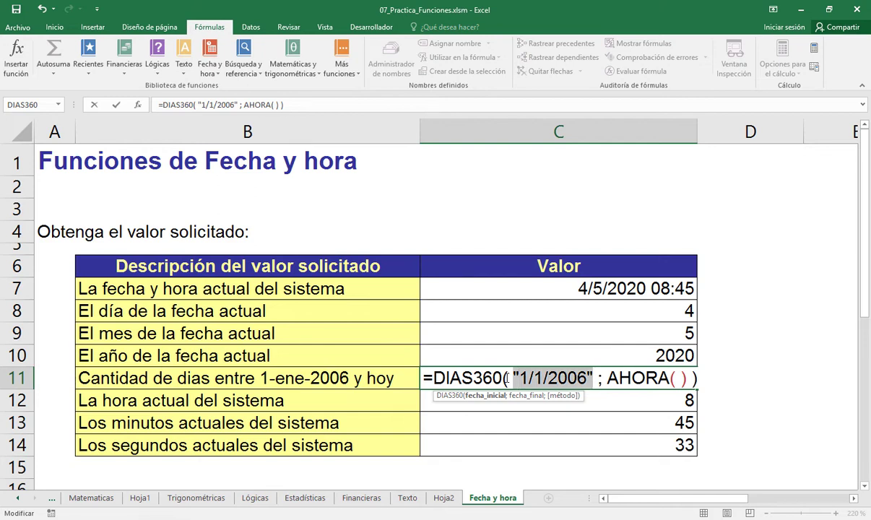
Step: Change the slashes in the C11 start date to hyphens so it reads "1-1-2006"
key(Left)
key(Left)
key(Left)
key(Left)
key(Left)
key(Left)
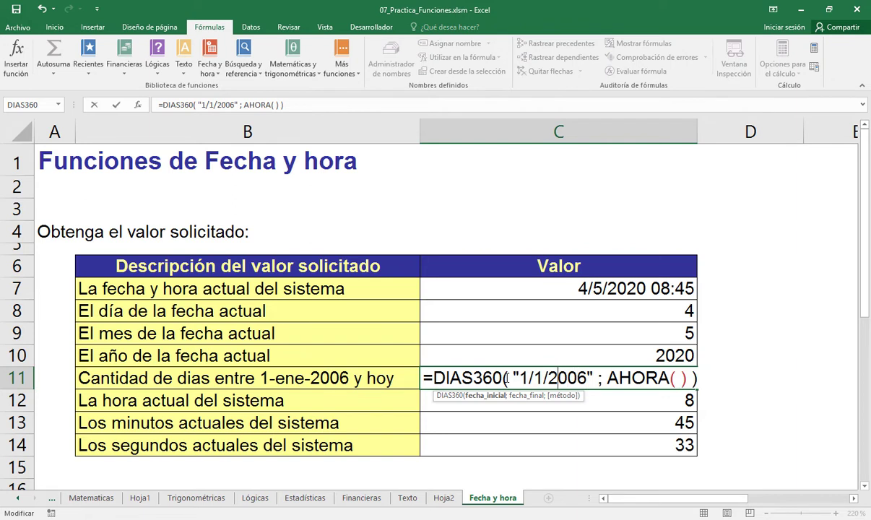
key(Left)
key(BackSpace)
text(-)
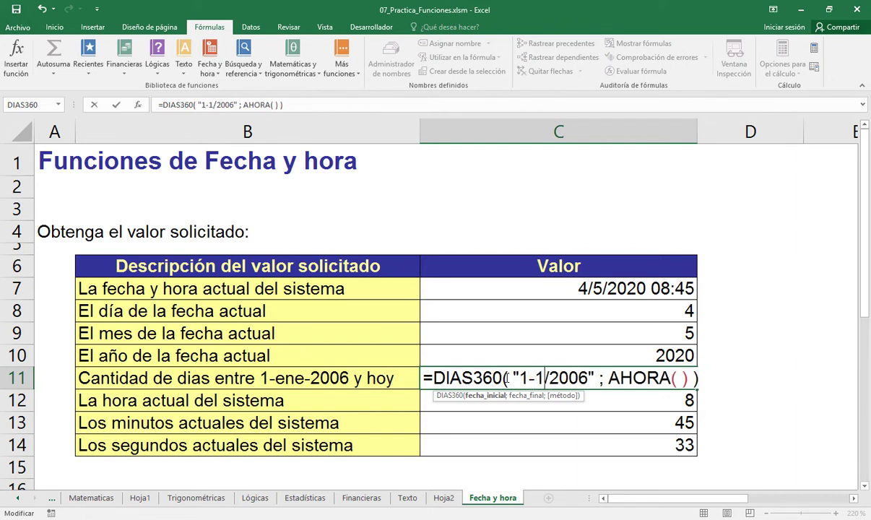
key(Right)
key(BackSpace)
text(-)
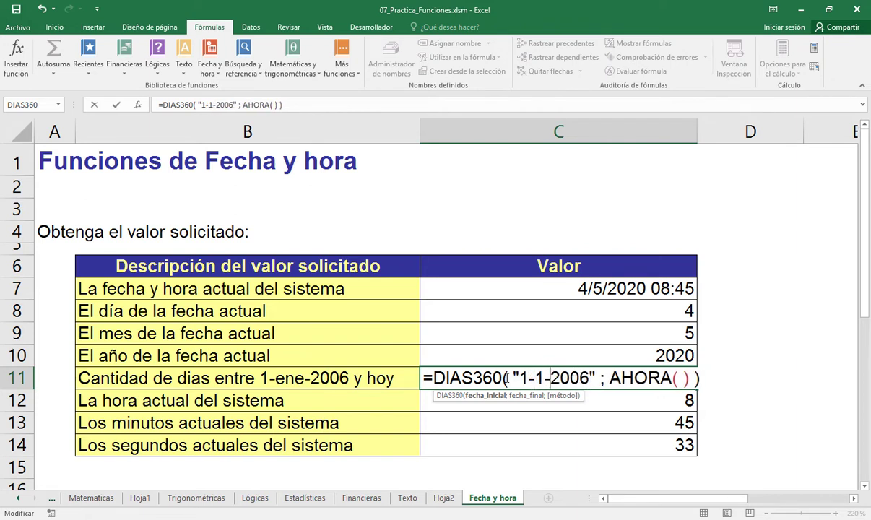
key(Return)
Step: Replace the month number in the C11 start date with ene so it reads "1-ene-2006"
click(507, 378)
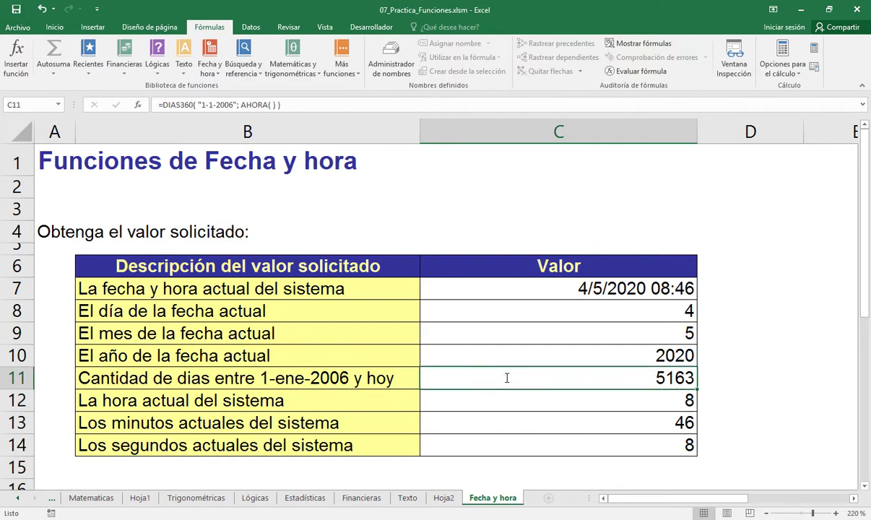
key(F2)
key(Left)
key(Left)
key(Left)
key(Left)
key(Left)
key(Left)
key(Left)
key(Left)
key(Left)
key(Left)
key(Left)
key(Left)
key(Left)
key(Left)
key(Left)
key(Left)
key(Left)
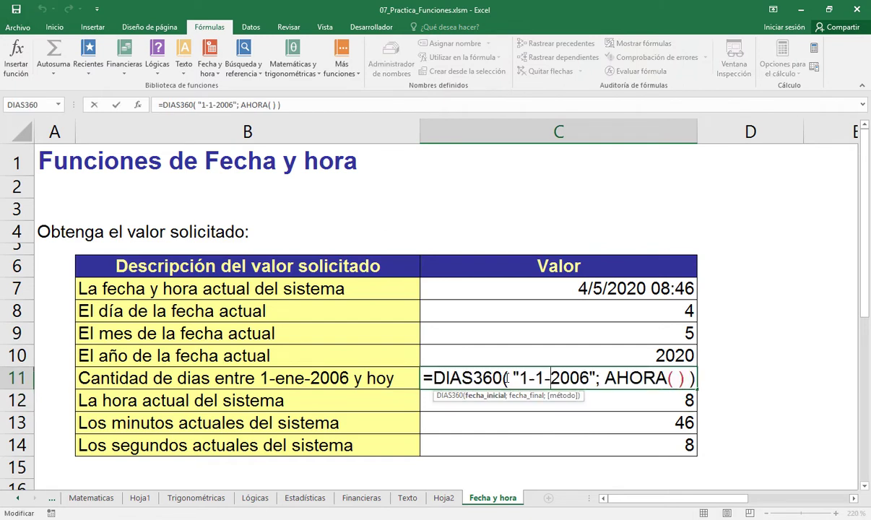
key(Left)
key(shift+Left)
text(ene)
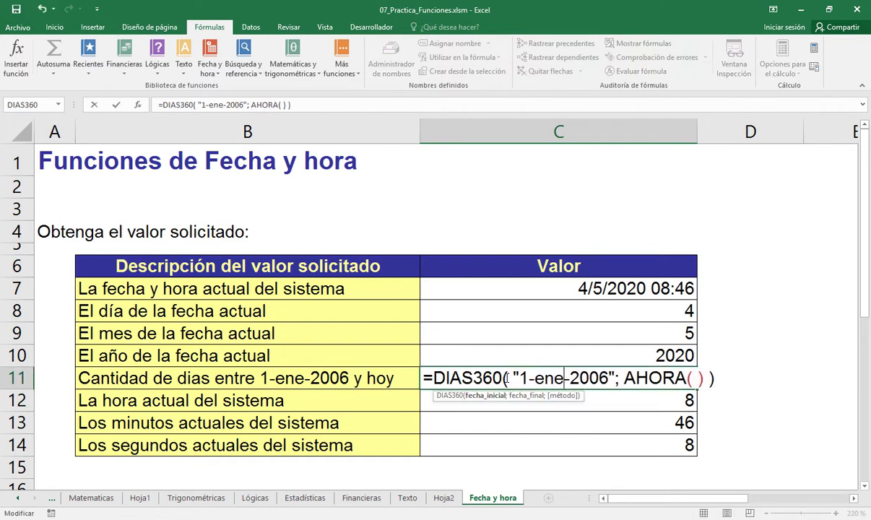
key(Return)
Step: Reopen the C11 formula and highlight the quoted start date "1-ene-2006" to examine it
click(507, 378)
key(F2)
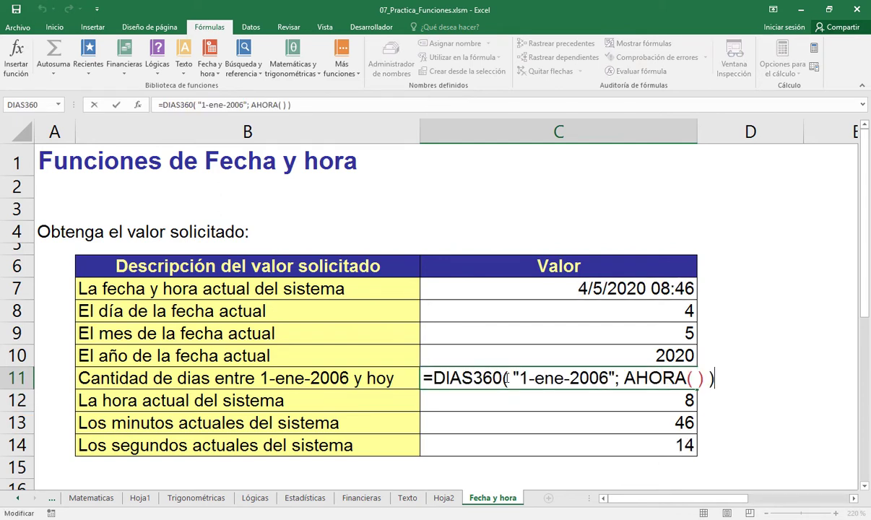
key(Left)
key(Left)
key(Left)
key(Left)
key(Left)
key(Left)
key(Left)
key(Left)
key(Left)
key(Left)
key(Left)
key(Left)
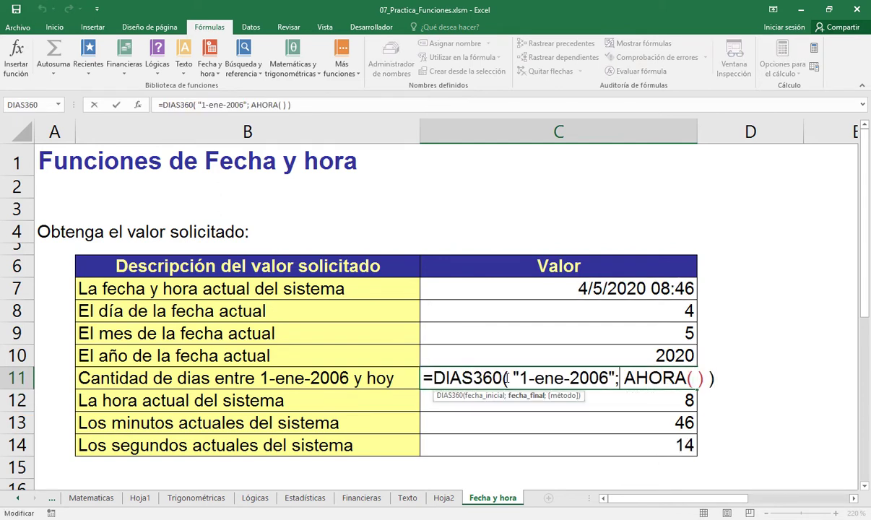
key(shift+Left)
key(shift+Left)
key(shift+Left)
key(shift+Left)
key(shift+Left)
key(shift+Left)
key(shift+Left)
key(shift+Left)
key(shift+Left)
key(shift+Left)
key(shift+Left)
key(shift+Left)
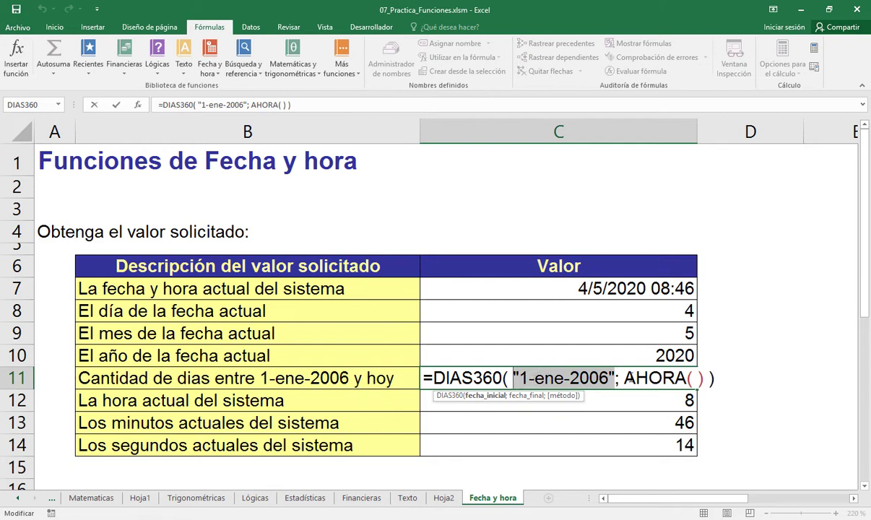
Step: Replace AHORA with HOY as the end date function in the C11 DIAS360 formula
drag(626, 377, 708, 376)
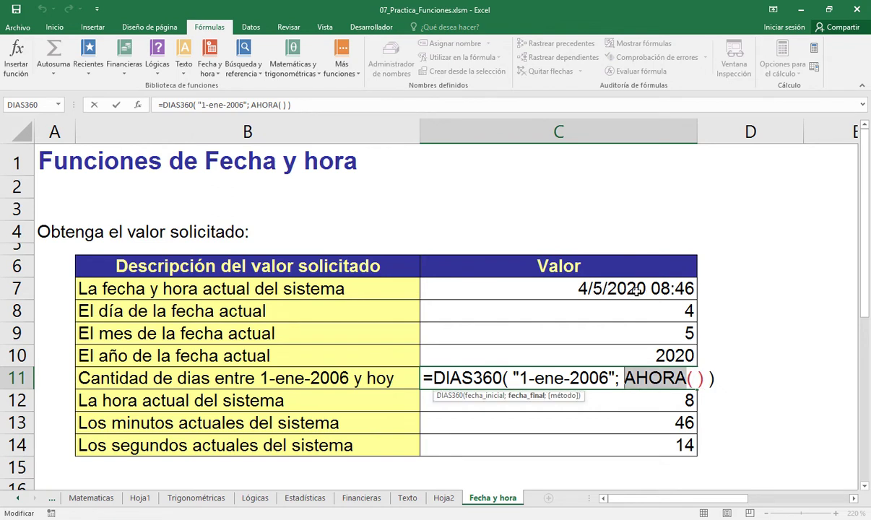
text(hoy)
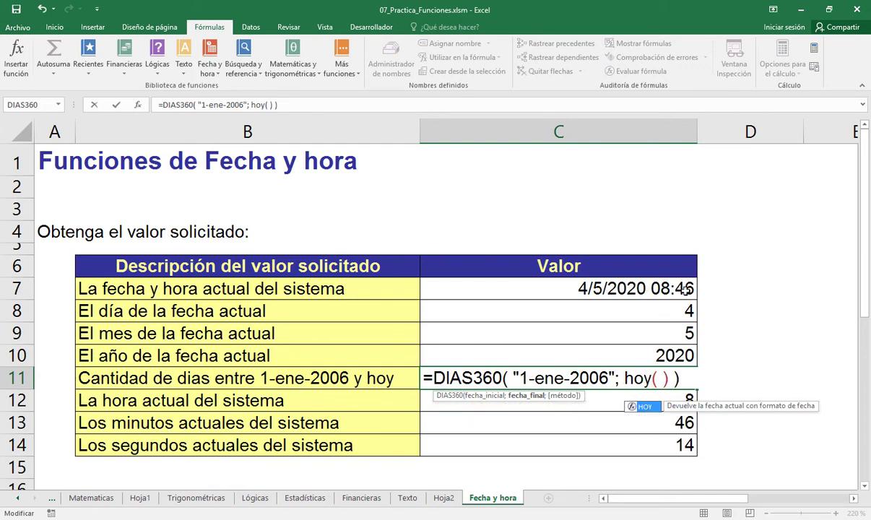
key(Return)
key(Up)
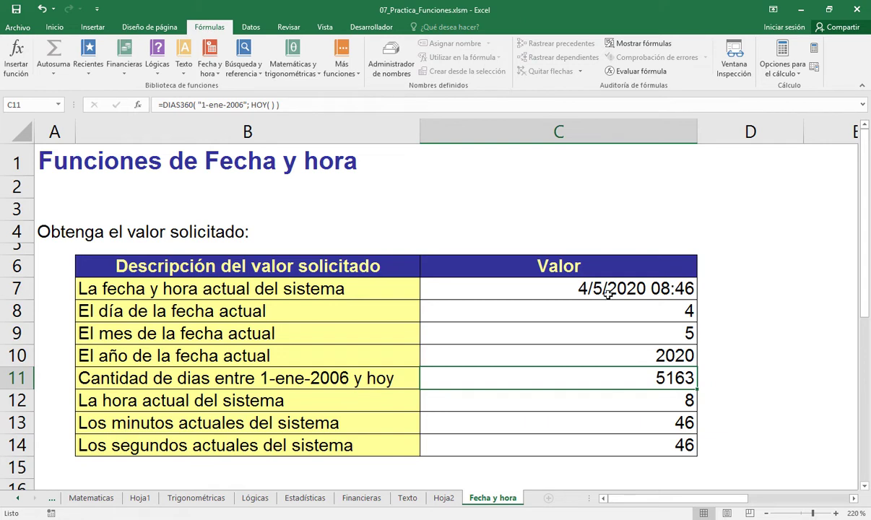
Step: Enter =C11 / 360 in C12 to convert the day count into years
click(608, 408)
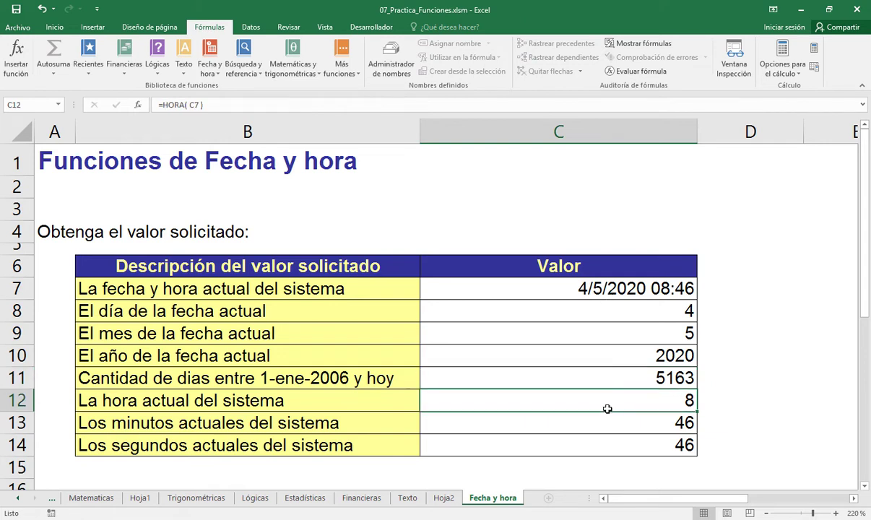
text(=)
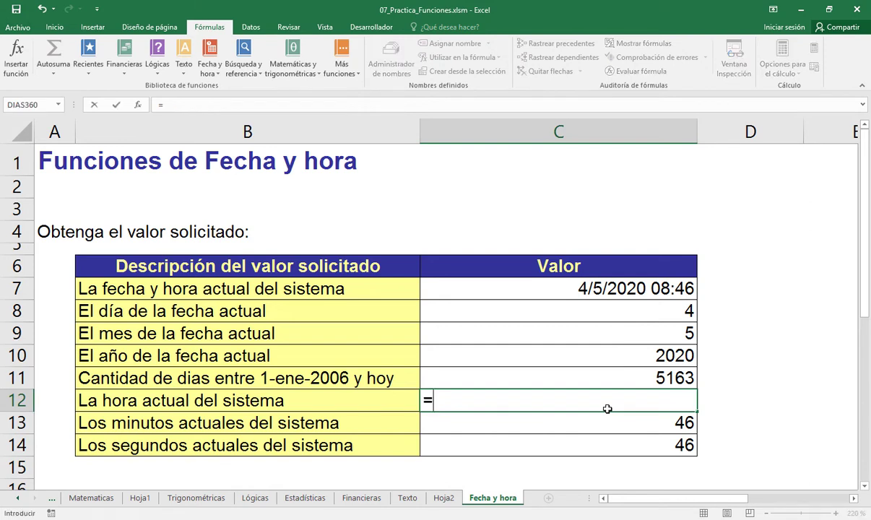
key(Up)
text(/ )
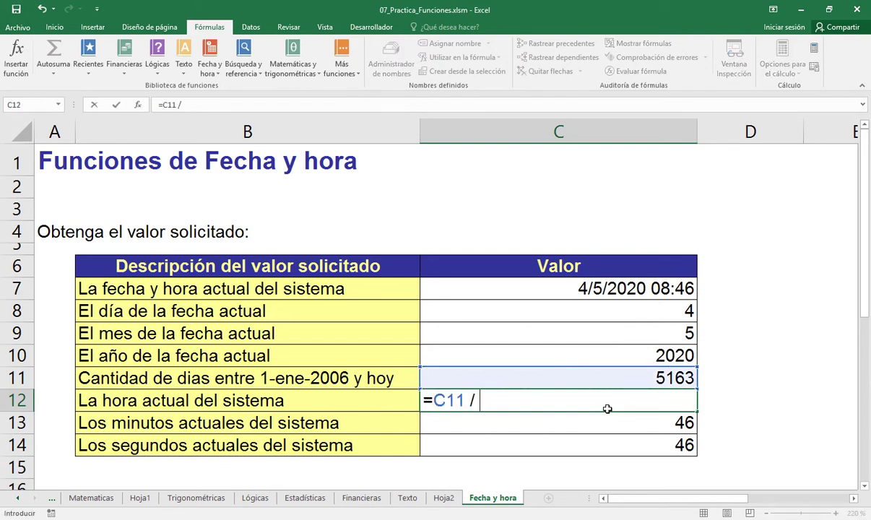
text(360)
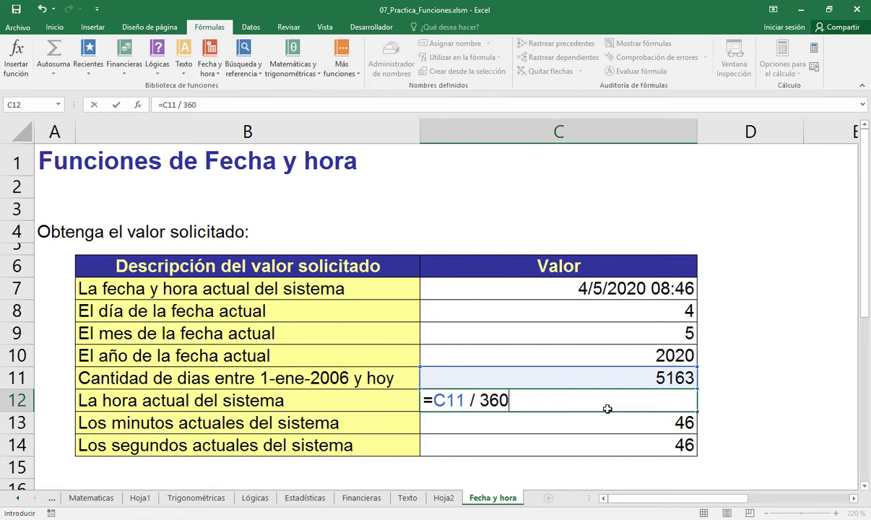
key(Return)
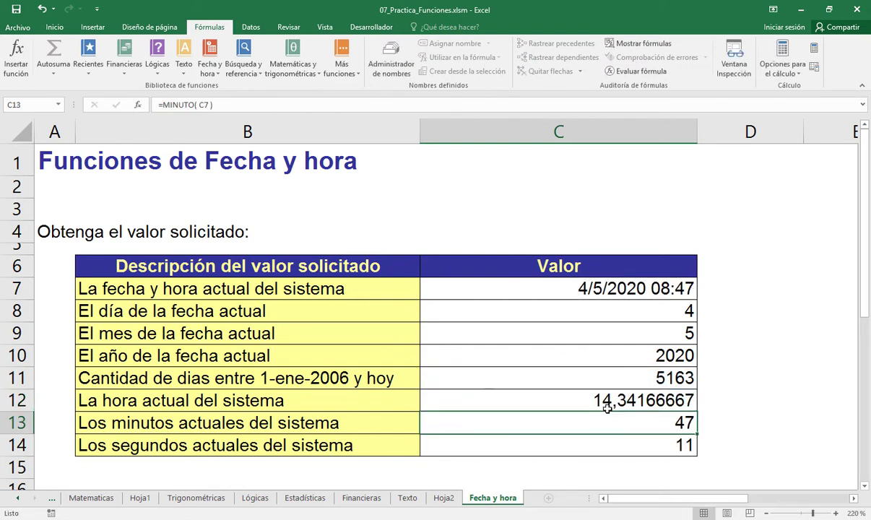
Step: Review the division formula in C12 and undo it to restore the HORA formula
click(607, 407)
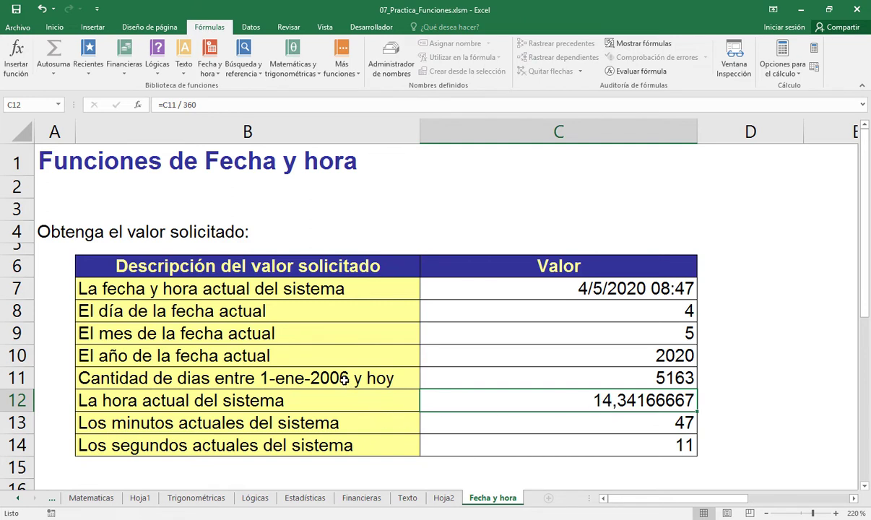
double_click(599, 402)
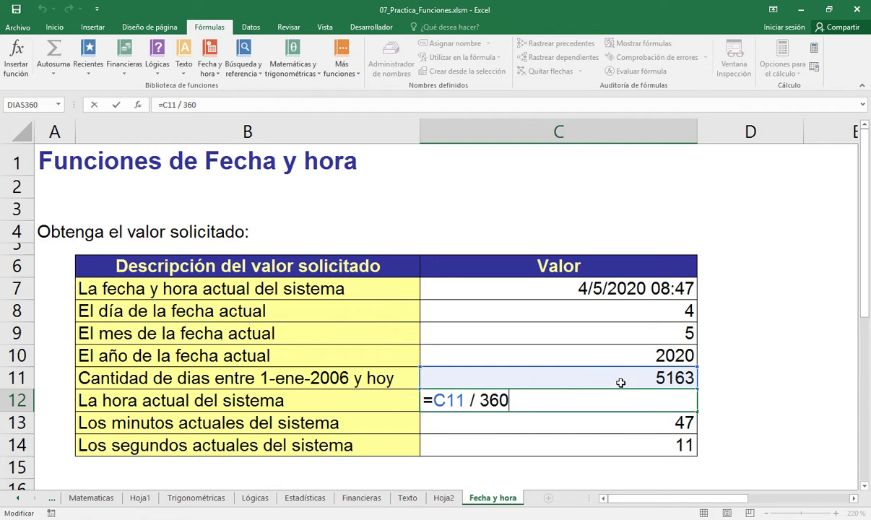
key(ctrl+Return)
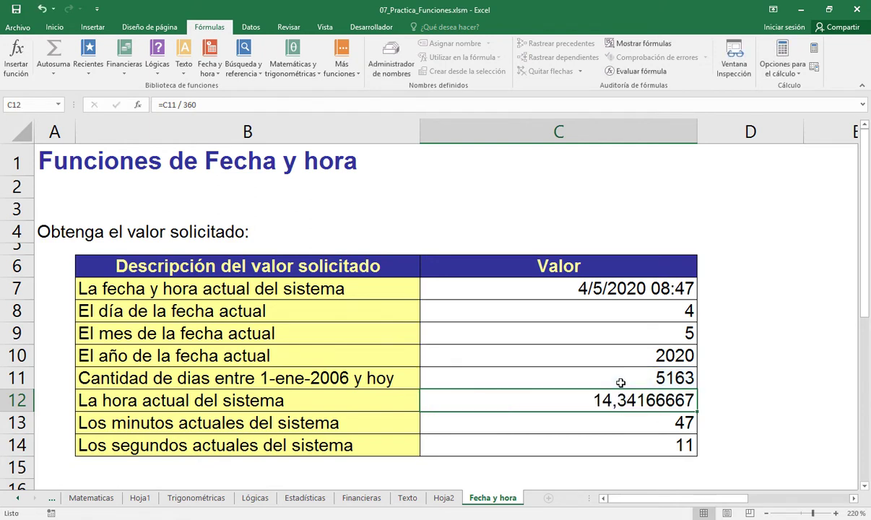
key(ctrl+z)
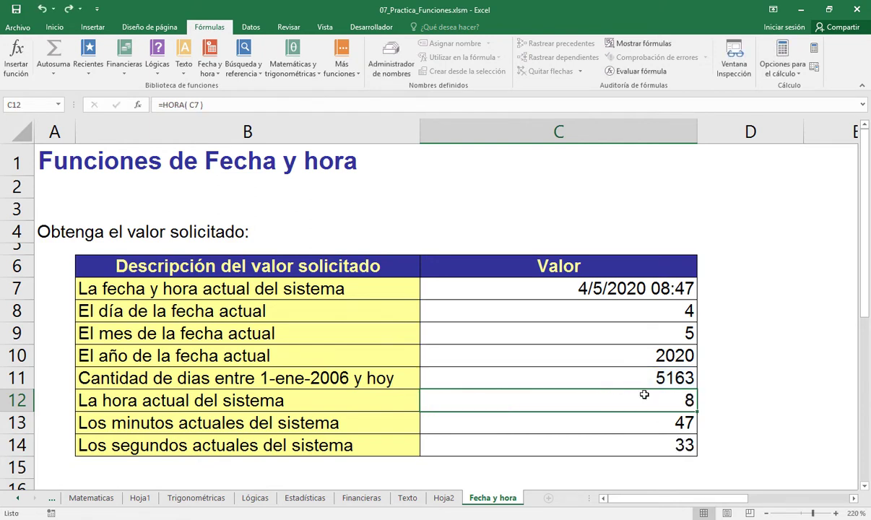
Step: View the date and time extraction exercises and the Texto sheet's Dominio column, and minimize the workbook window
double_click(640, 396)
key(Escape)
scroll(641, 396, down, 4)
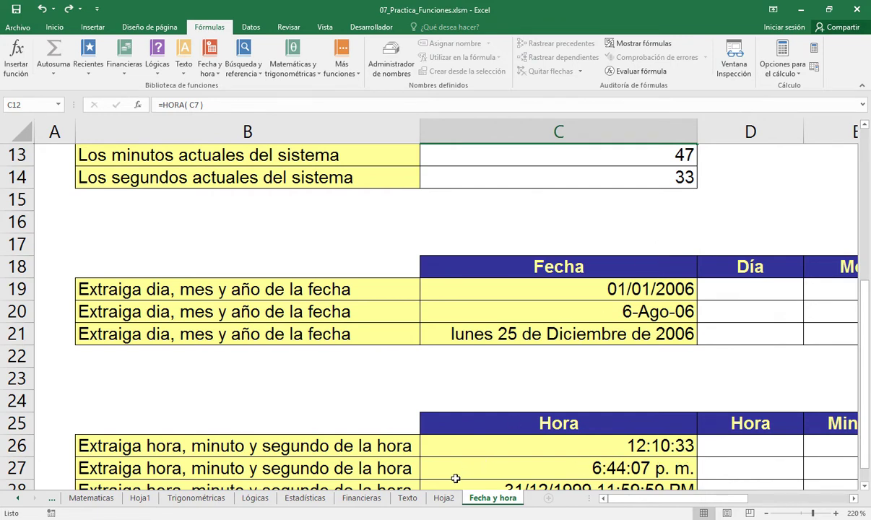
click(408, 499)
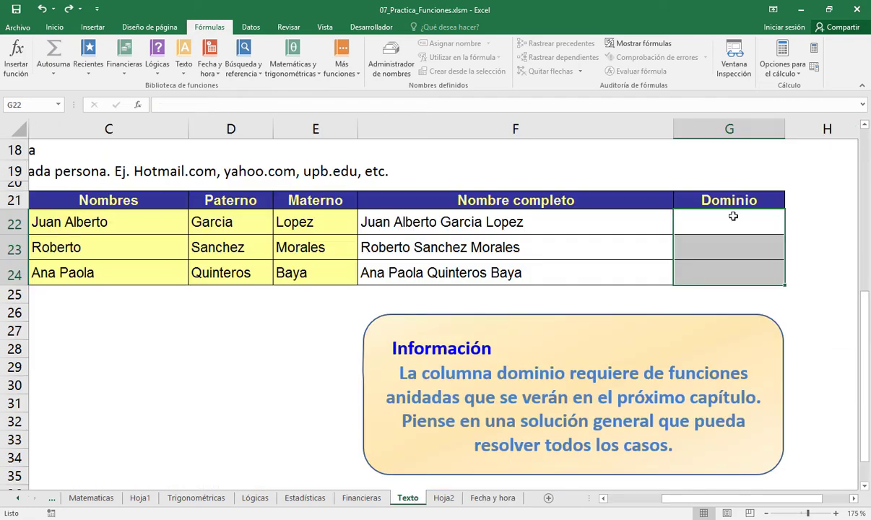
click(801, 9)
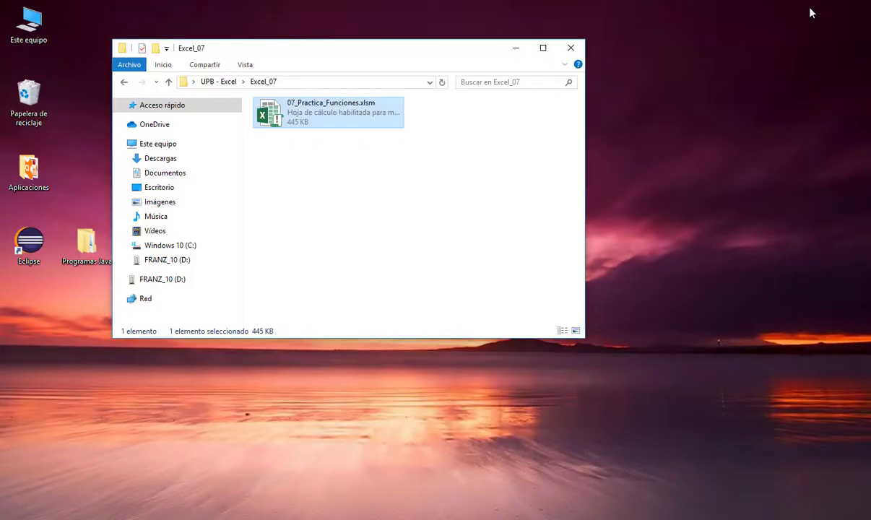
Step: Switch to the Excel_08 folder inside UPB - Excel in the file explorer
click(216, 81)
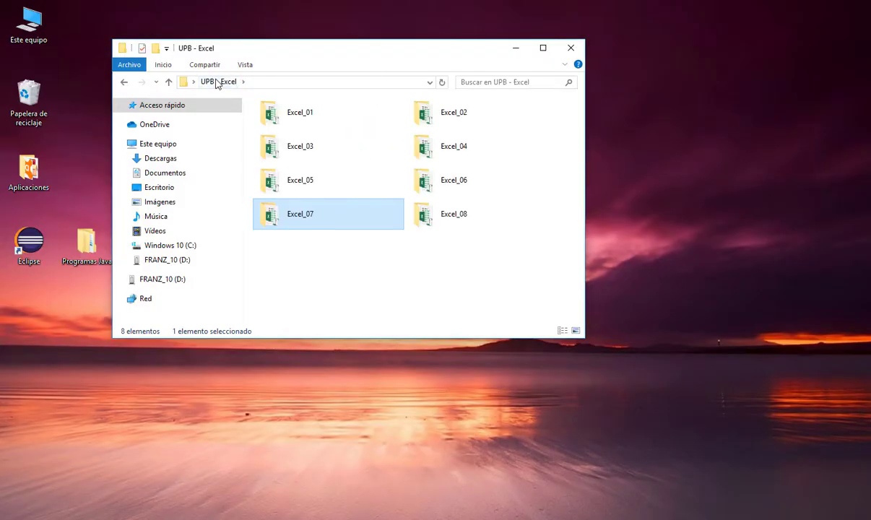
double_click(427, 209)
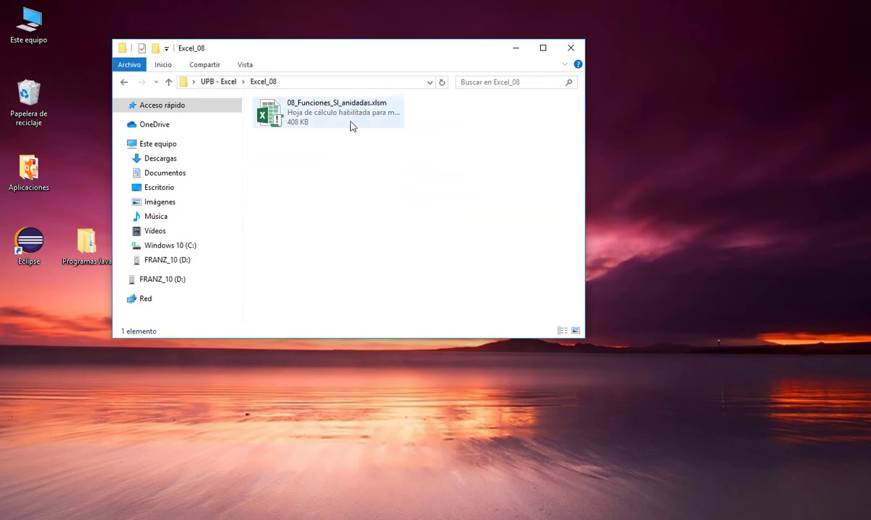
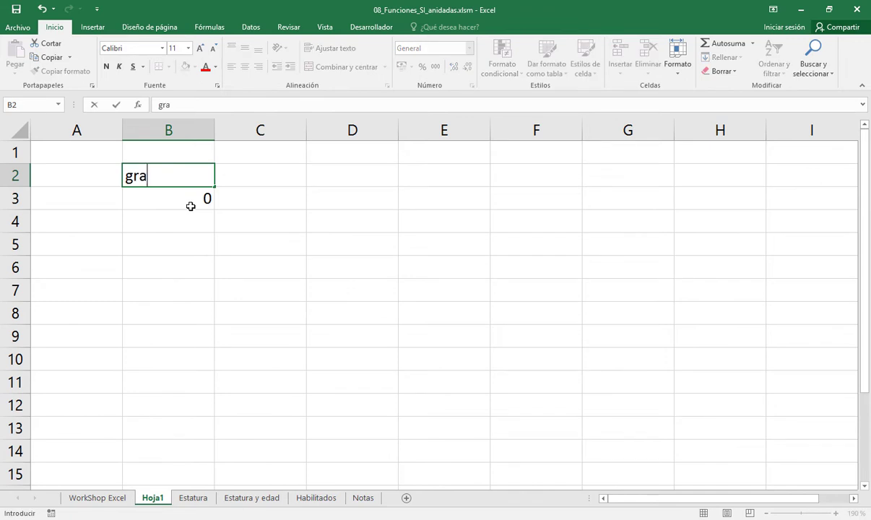
Step: Enter the headings grados in B2 and radianes in C2 on Hoja1
key(Tab)
text(r)
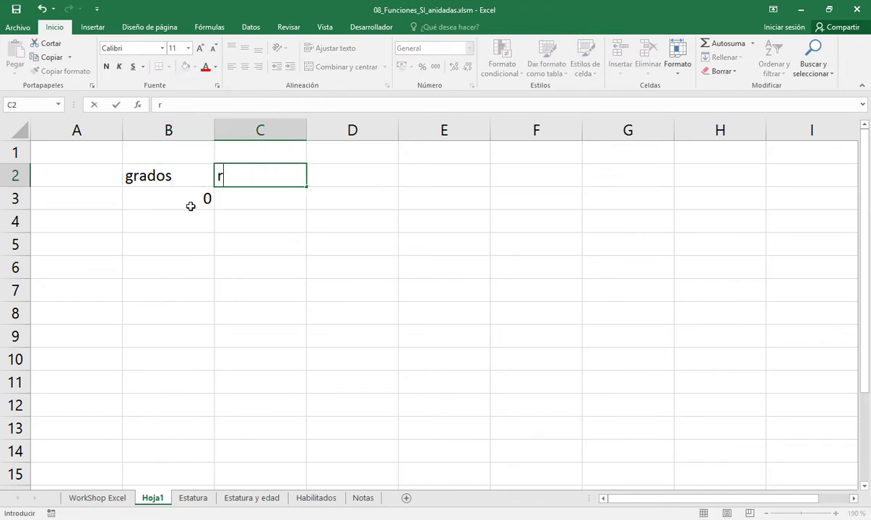
text(adianes)
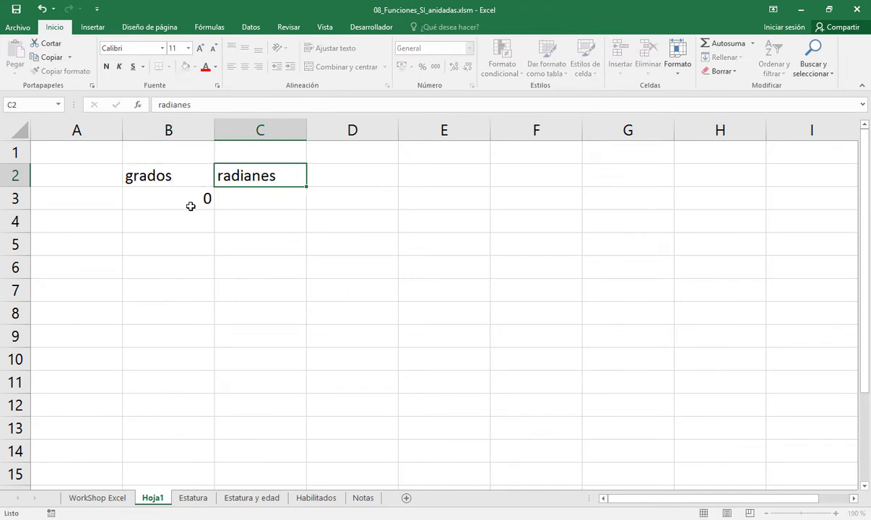
key(Return)
Step: Enter =RADIANES(B3) in C3 to convert the degrees value into radians
text(=)
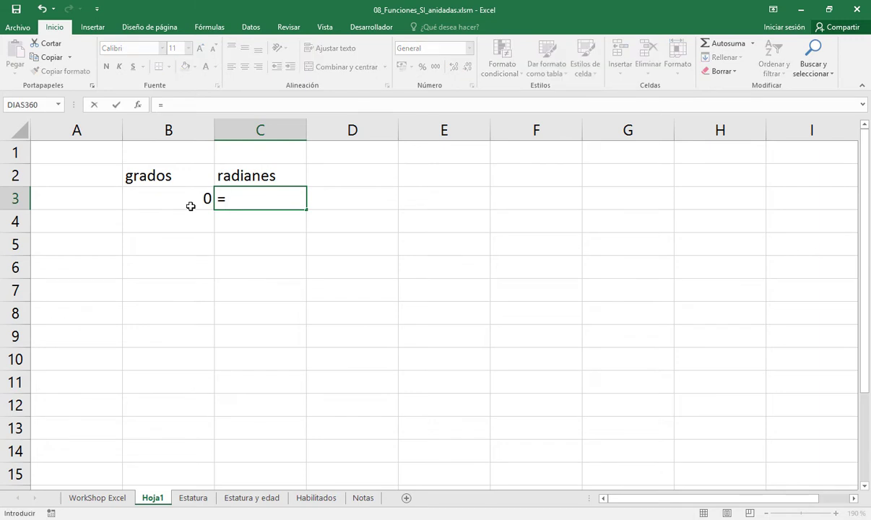
text(rd)
key(BackSpace)
text(a)
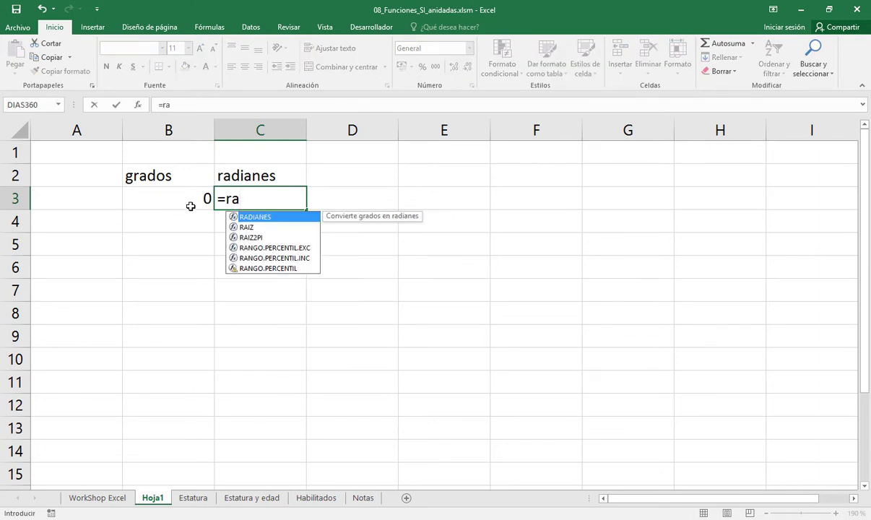
key(Tab)
click(190, 206)
key(Return)
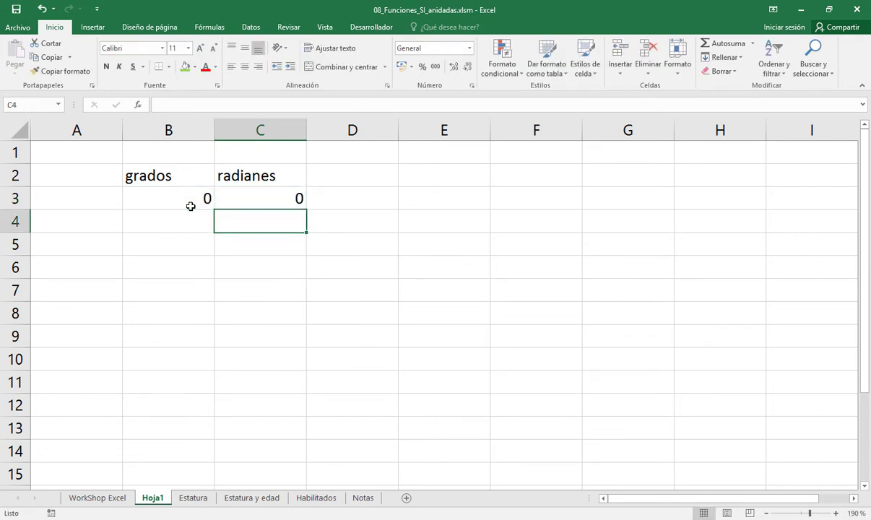
key(Up)
key(Up)
key(Right)
text(=cos)
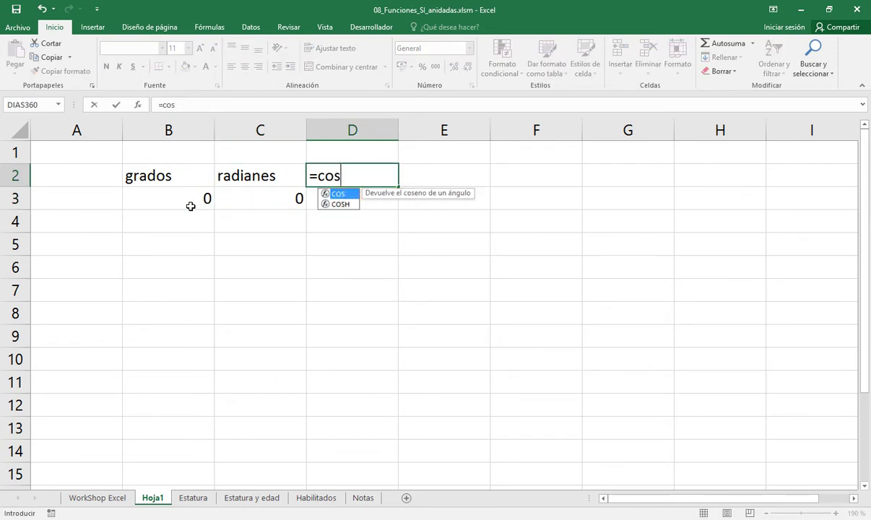
key(Tab)
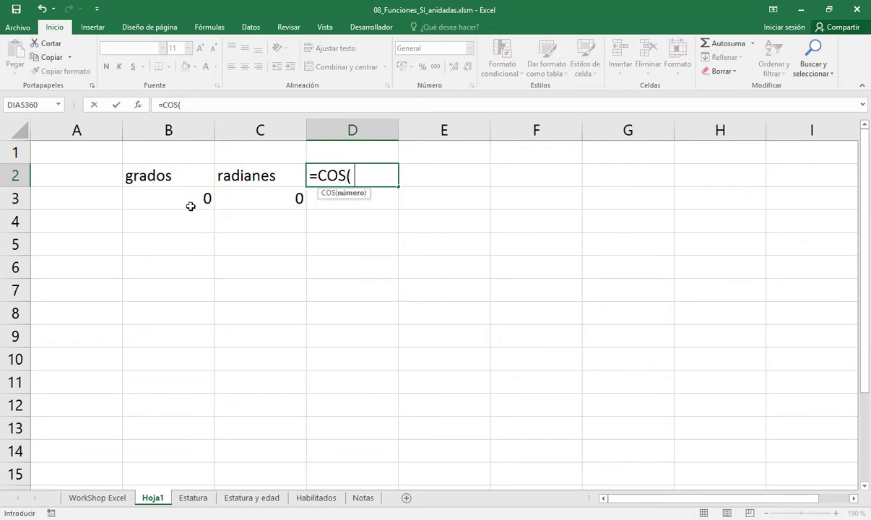
key(Escape)
Step: Enter =COS(C3) in D3 to calculate the cosine of the radians value
key(Down)
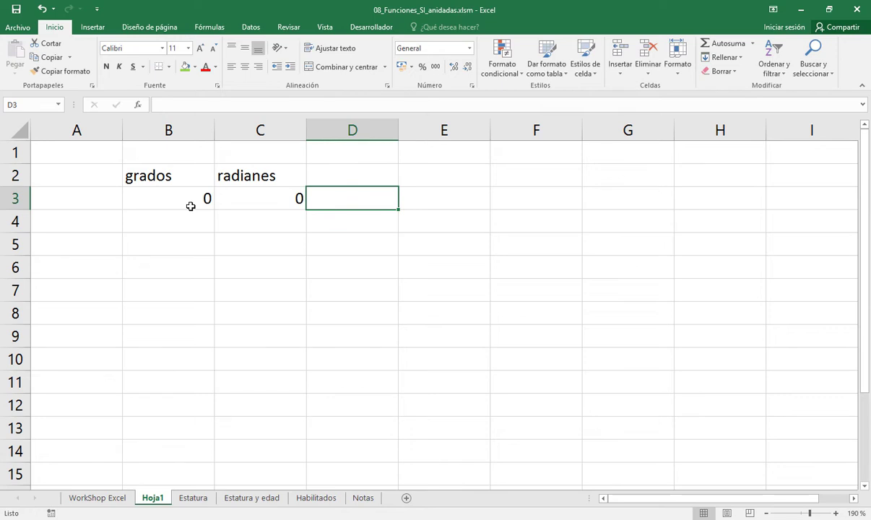
text(=cos)
key(Tab)
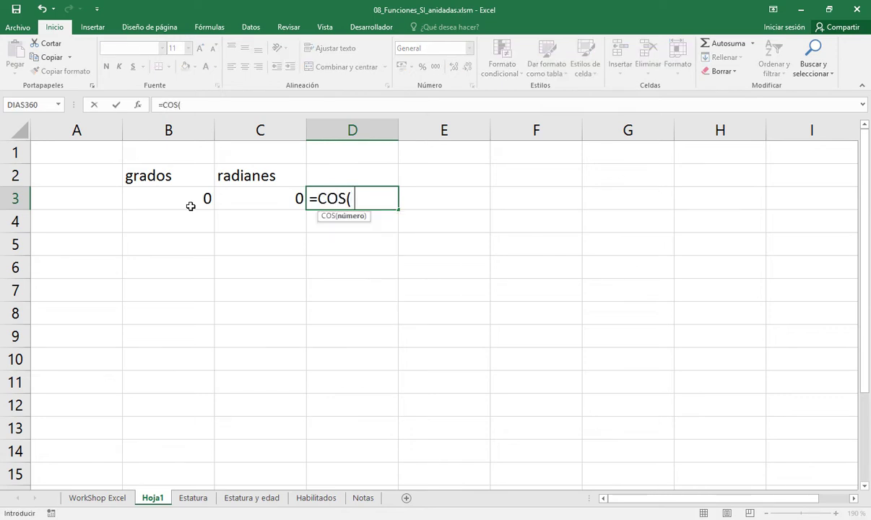
key(Left)
text())
key(Return)
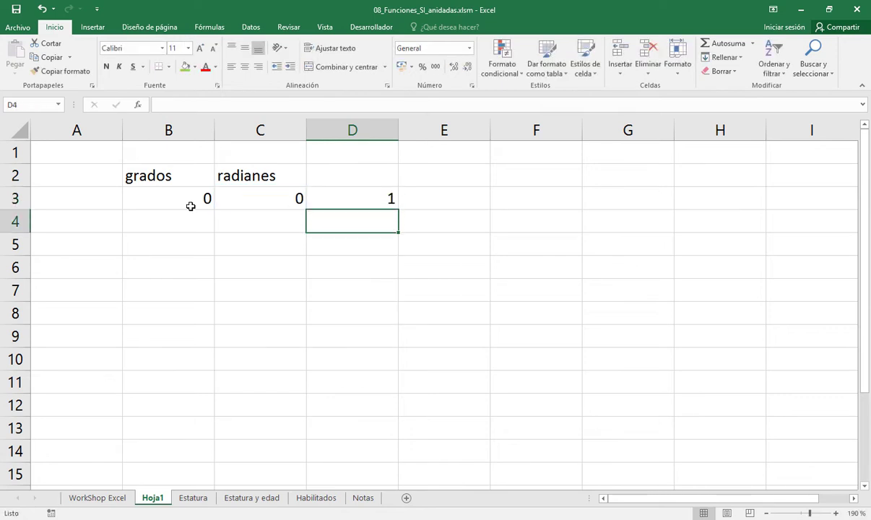
Step: Add the headings coseno in D2 and anidando in E2
key(Up)
key(Up)
text(cos)
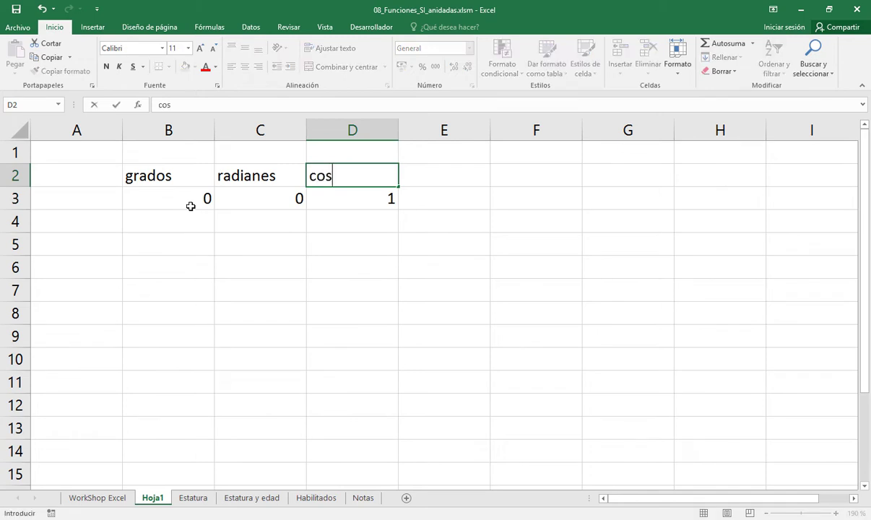
text(eno)
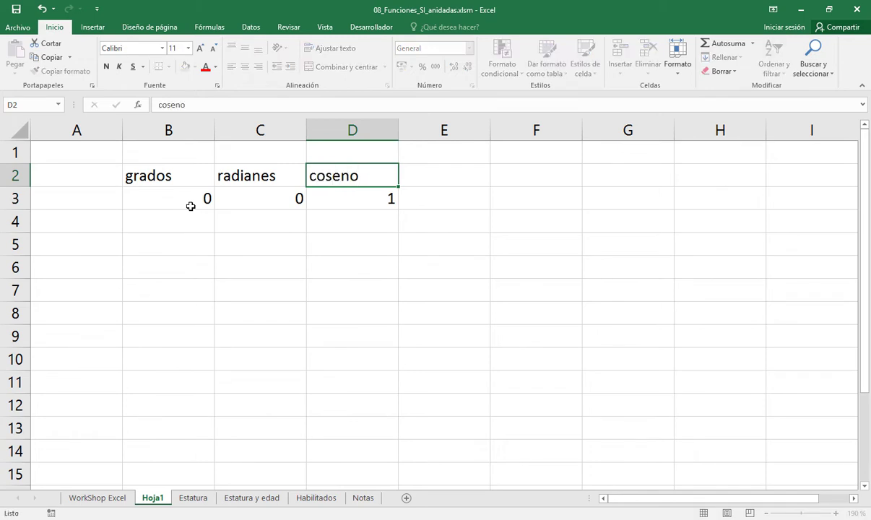
key(Tab)
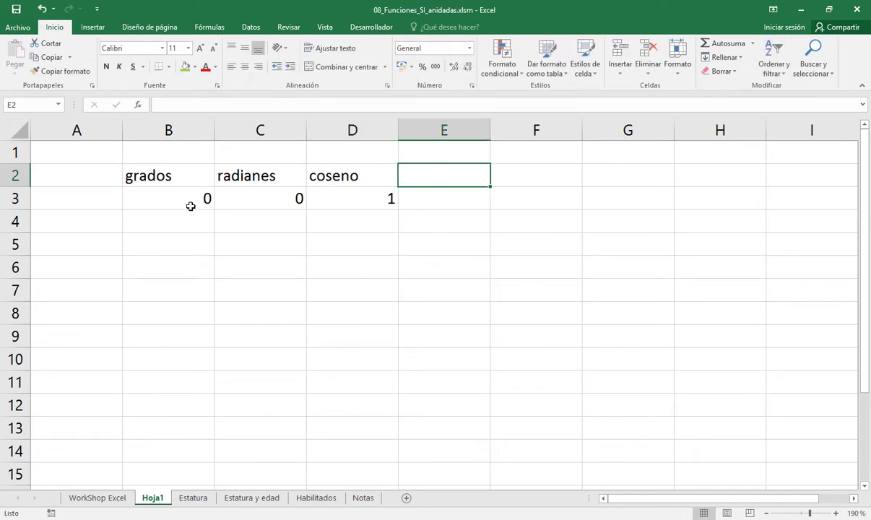
text(anidadb)
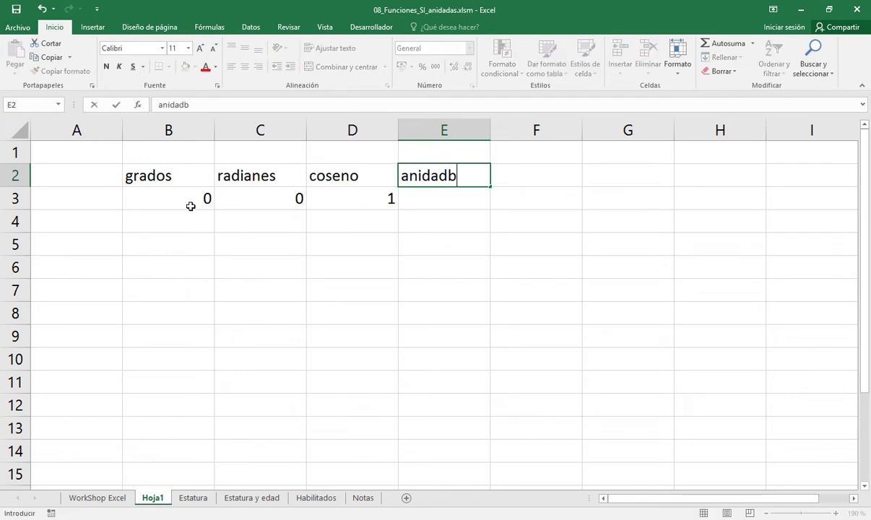
key(BackSpace)
key(BackSpace)
text(ndo)
key(Return)
key(Return)
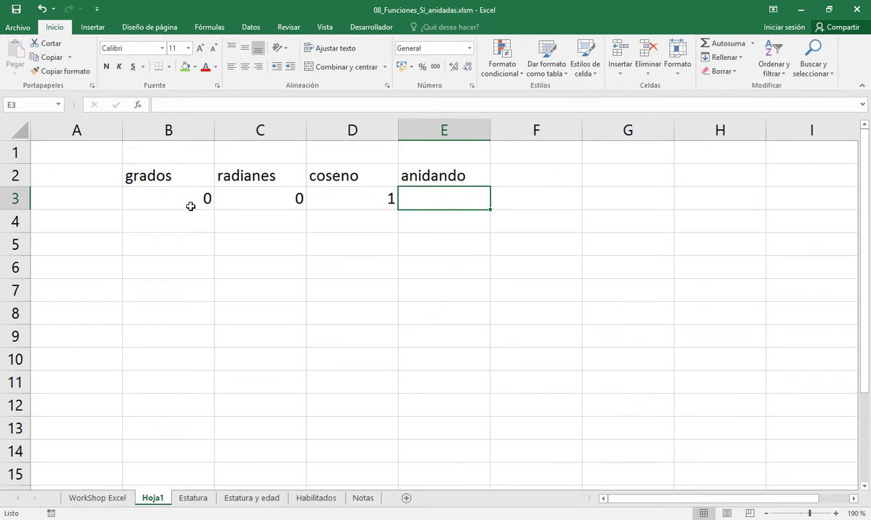
Step: Enter the nested formula =COS(RADIANES(B3)) in E3 to get the cosine directly from the degrees value
text(=)
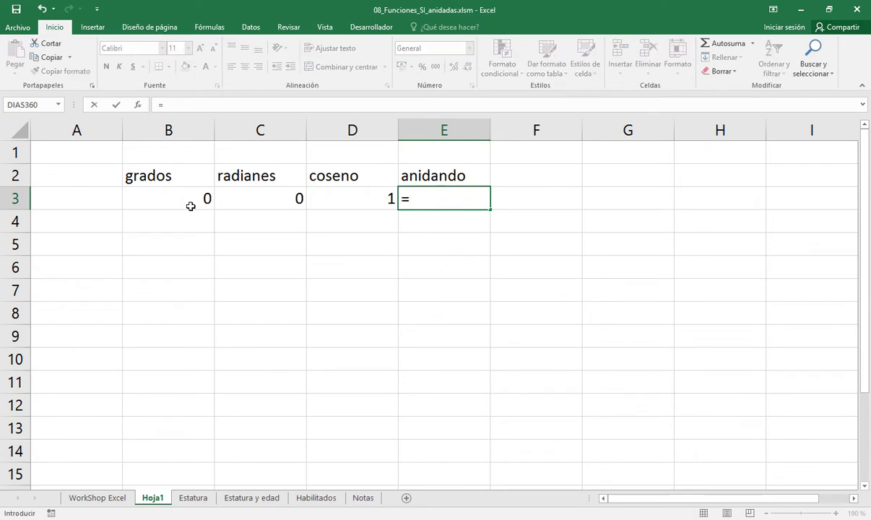
text(cos()
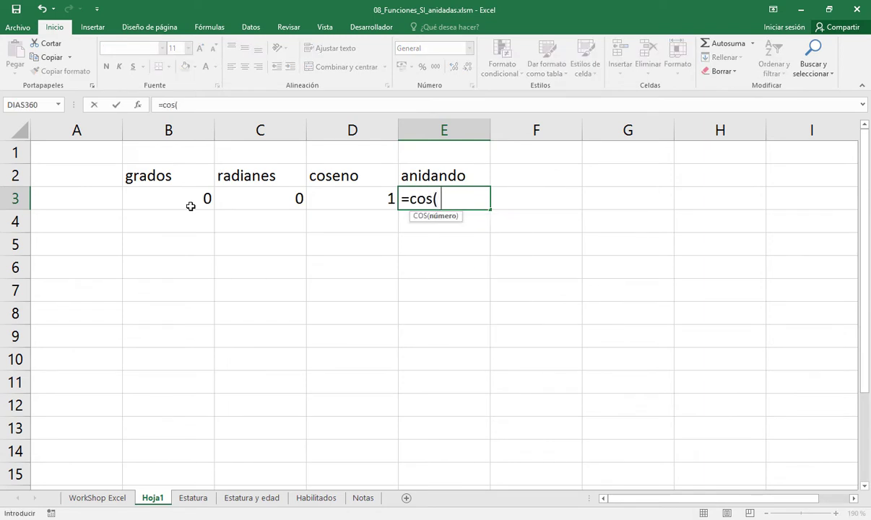
text( rad)
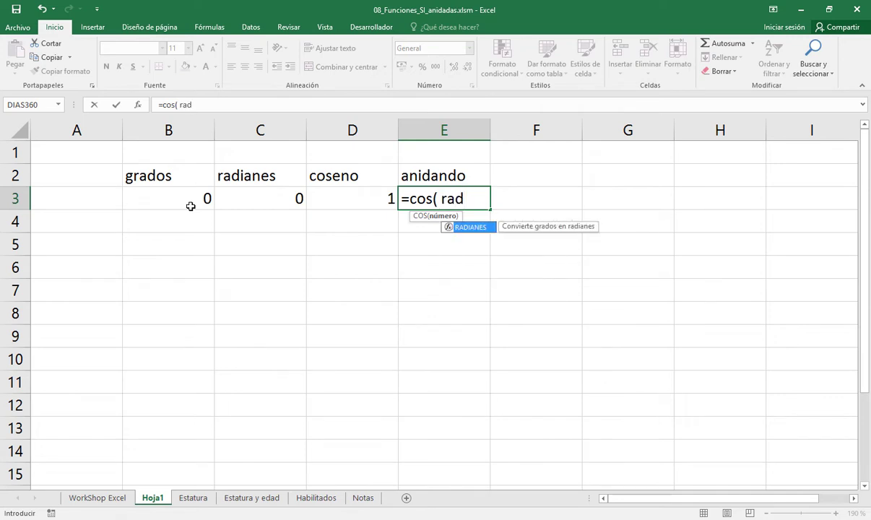
key(Tab)
click(191, 198)
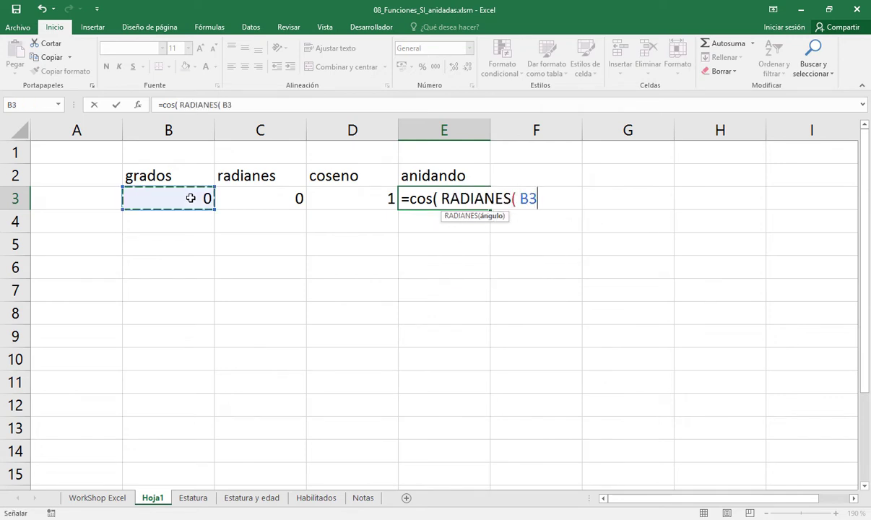
text())
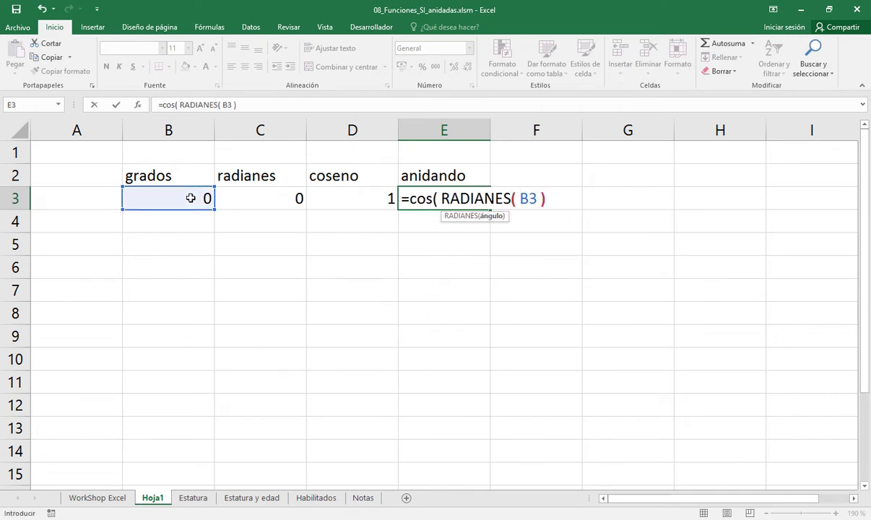
text( ))
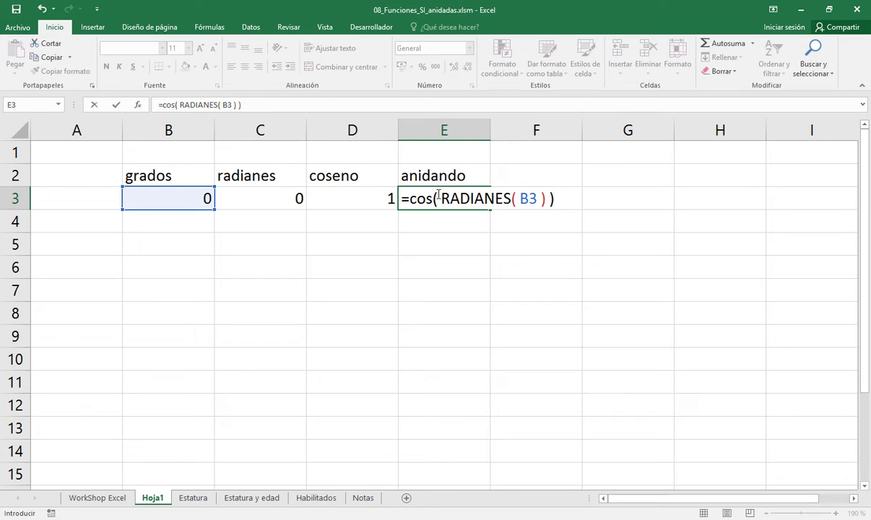
drag(442, 197, 547, 205)
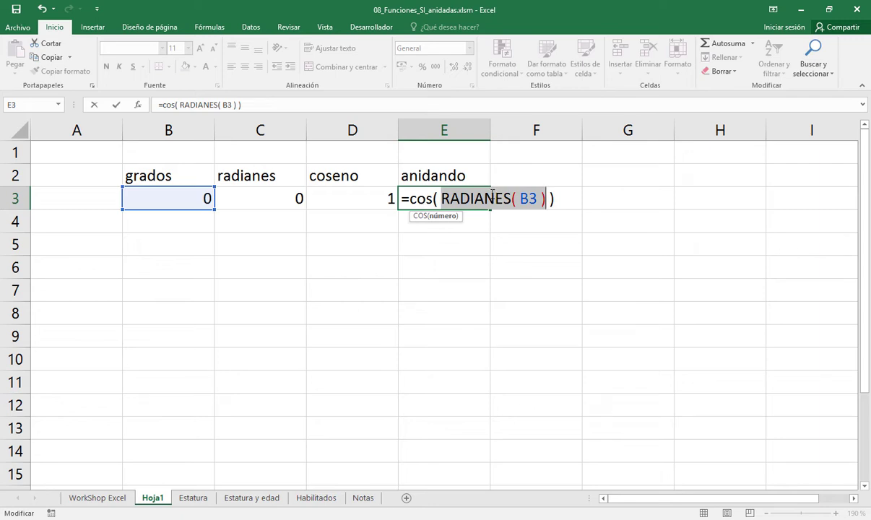
key(Return)
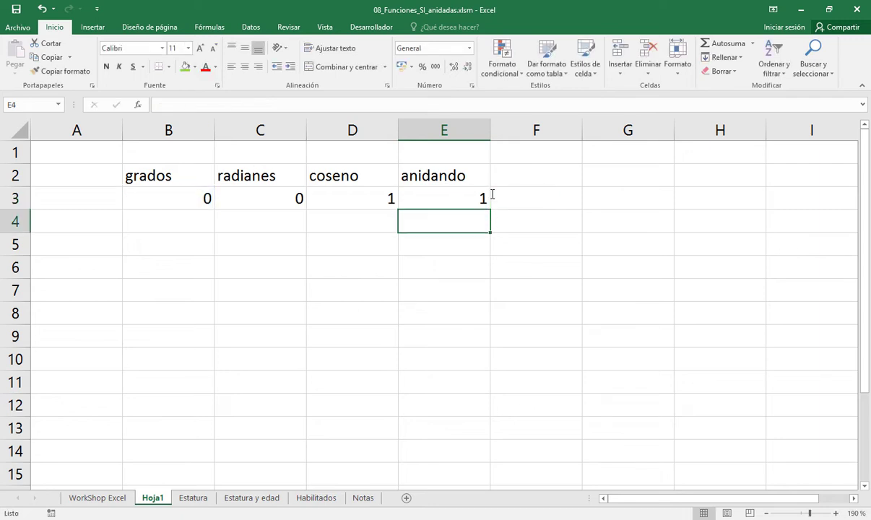
Step: Compare the separate formulas in C3 and D3 with the inner and outer functions of the nested formula in E3
key(Up)
key(Left)
key(Left)
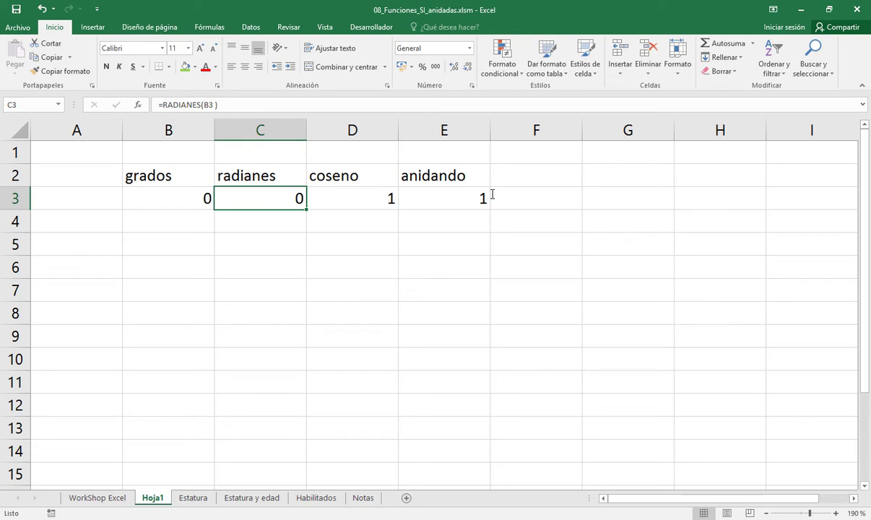
key(F2)
key(Escape)
key(Right)
key(F2)
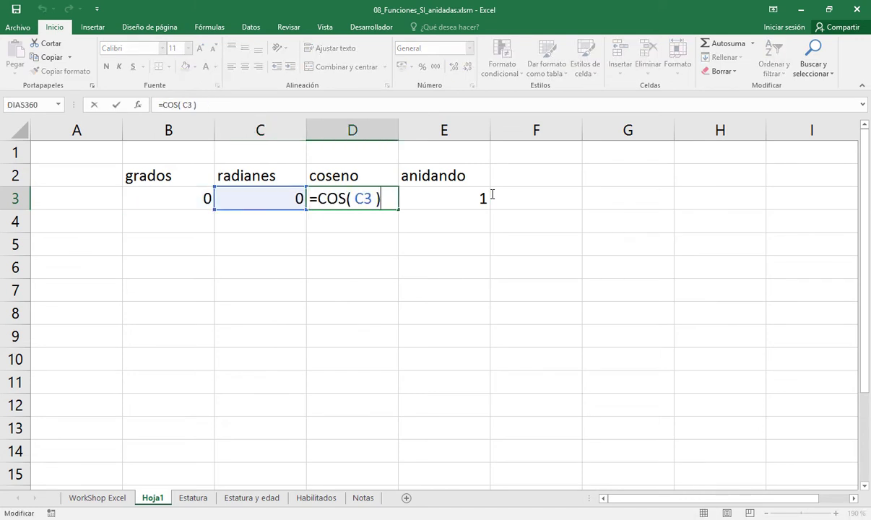
key(Escape)
key(Right)
key(F2)
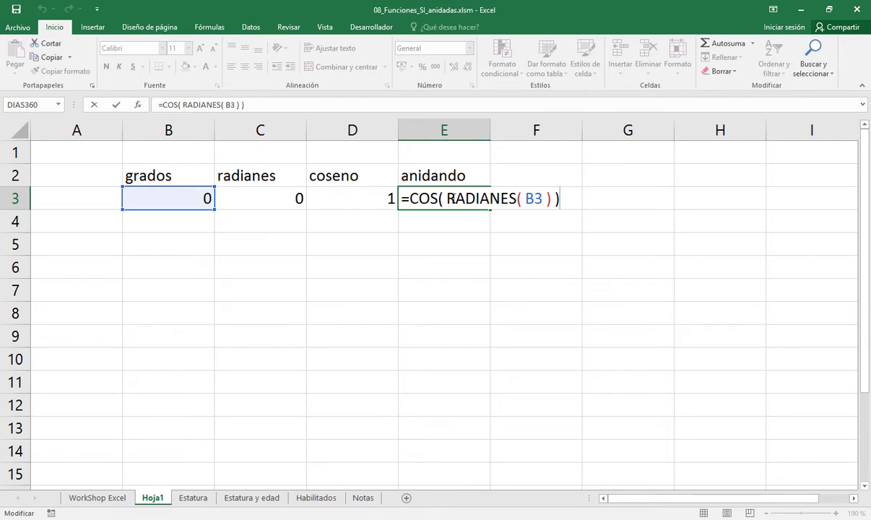
drag(446, 198, 551, 199)
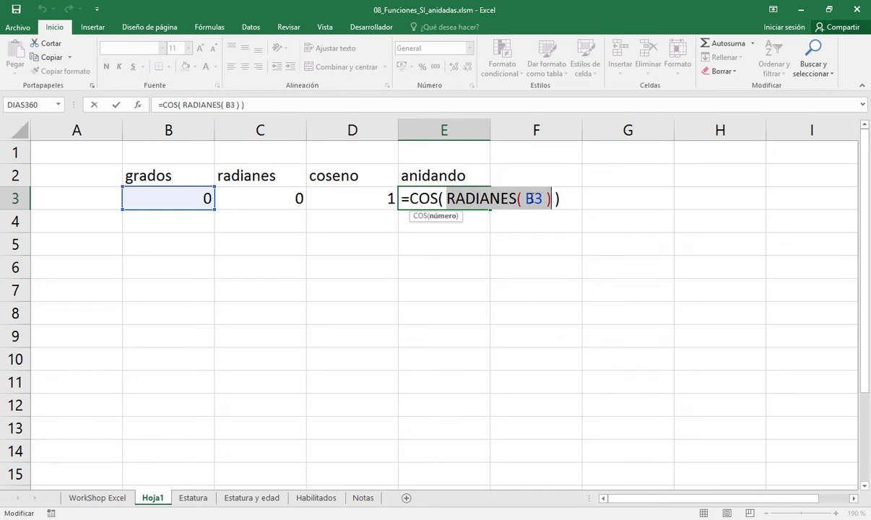
drag(409, 198, 431, 198)
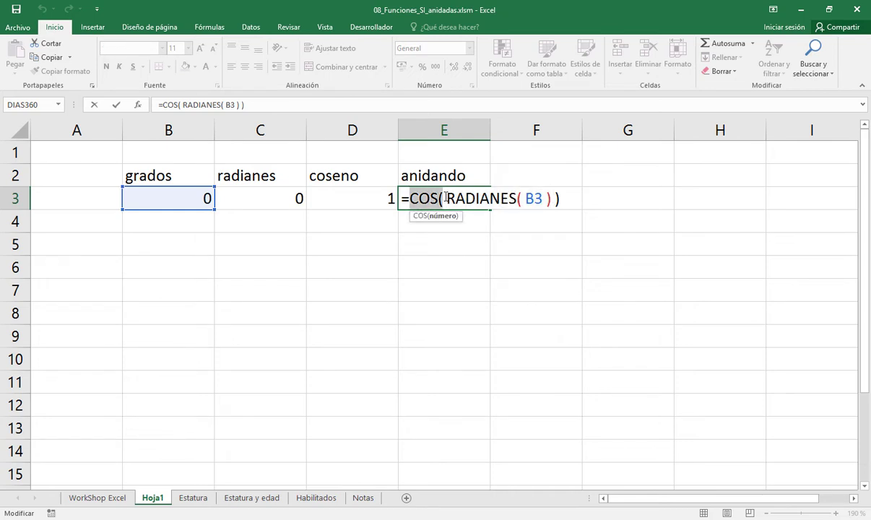
key(Escape)
Step: Enter the heading ahora in B5 to start a second example below the cosine table
key(Down)
key(Down)
key(Left)
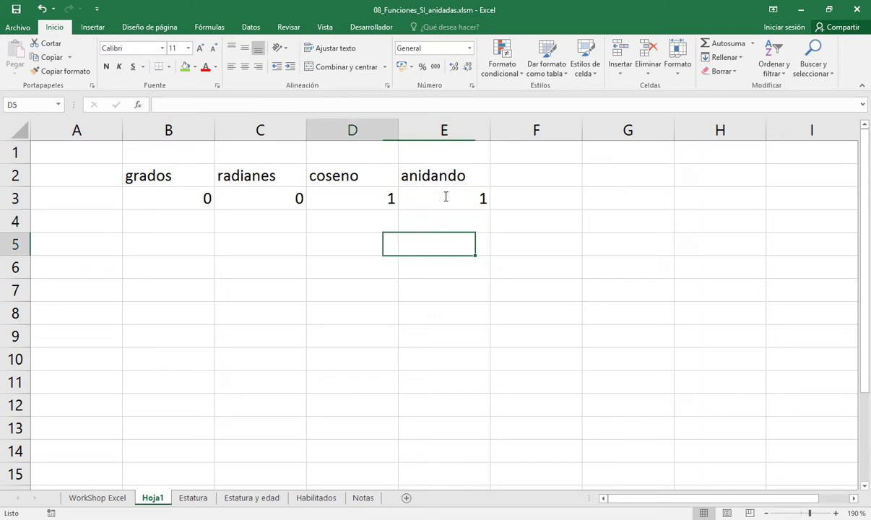
key(Left)
key(Down)
key(Left)
key(Up)
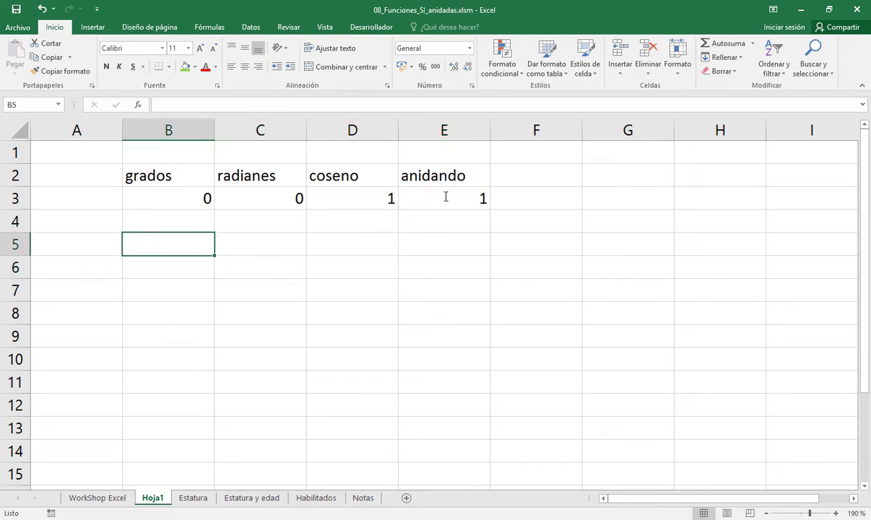
text(ahora)
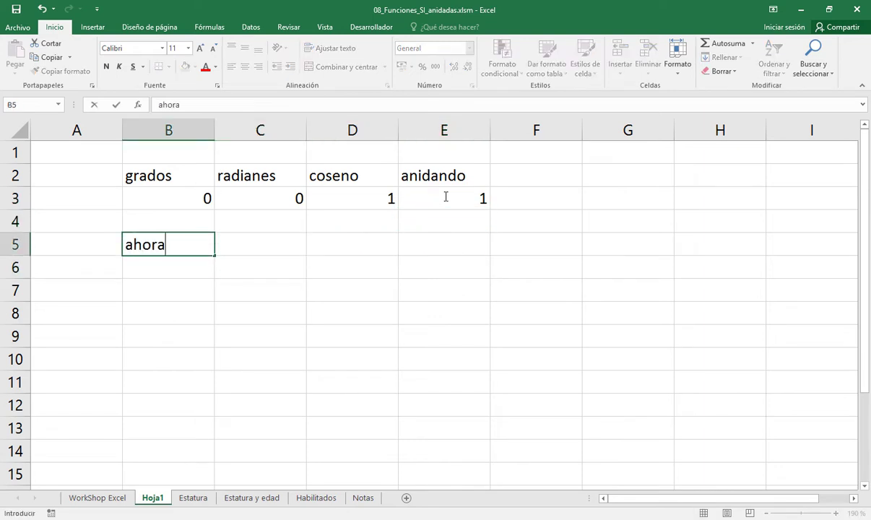
key(Return)
Step: Enter the formula =AHORA() in B6 to get the current date and time
text(=ah)
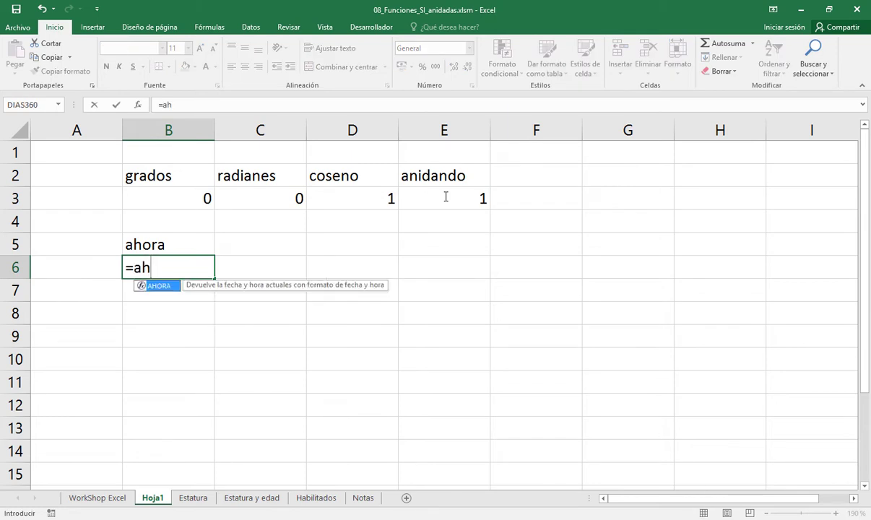
key(Tab)
text())
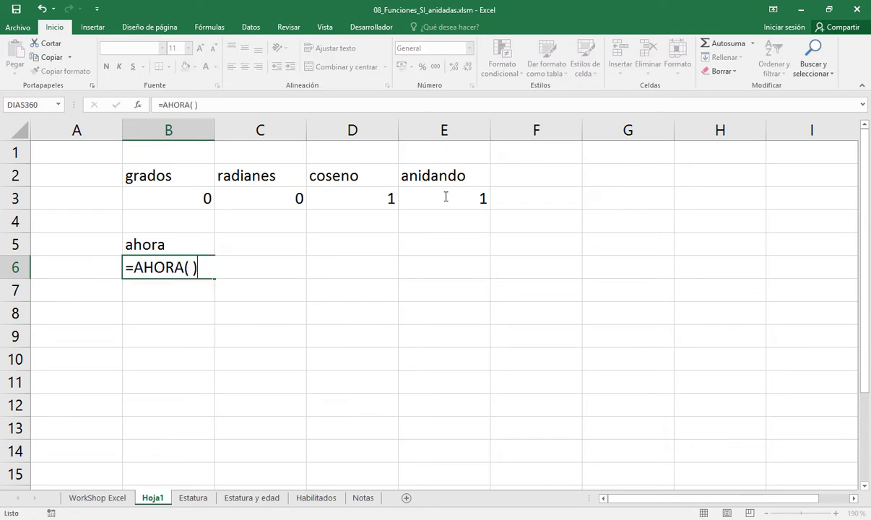
key(Return)
Step: Add the heading dia in C5, next to the ahora heading
key(Up)
key(Up)
key(Right)
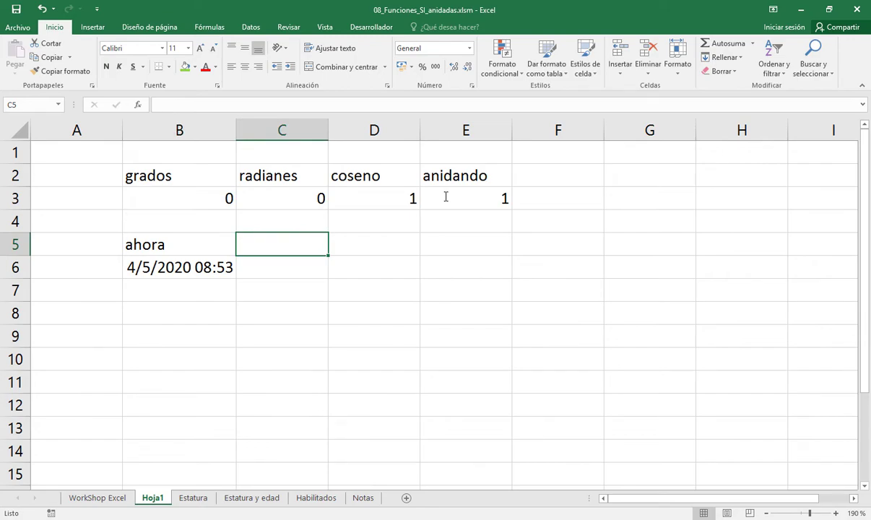
key(alt+Tab)
key(alt+Tab)
text(dia)
key(Return)
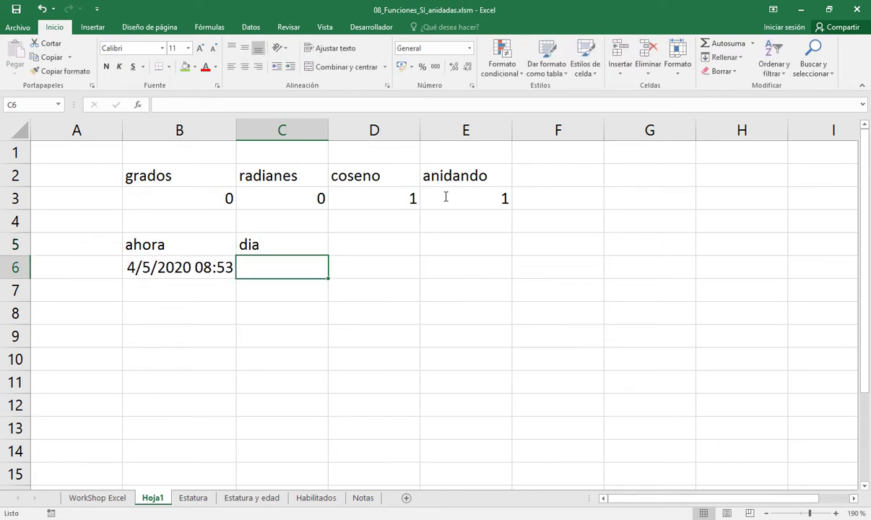
Step: Enter the formula =DIA(B6) in C6 to extract the day from the current date
text(=dia)
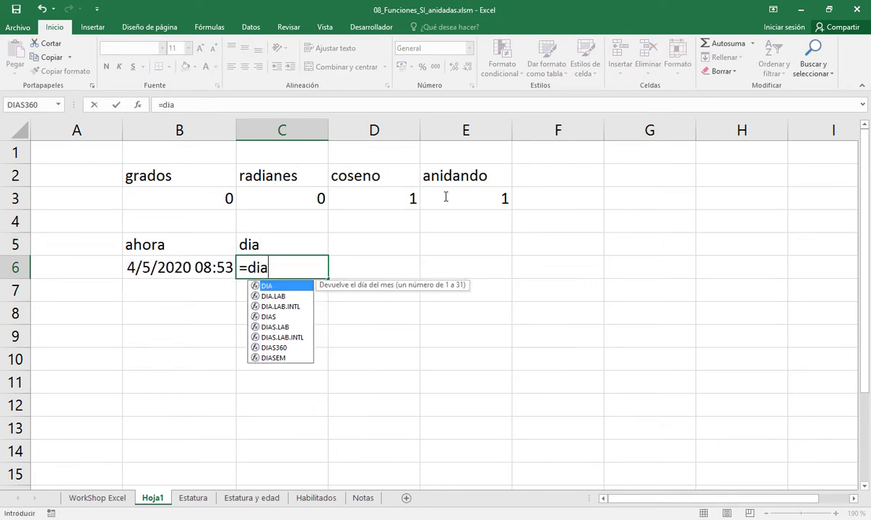
key(Tab)
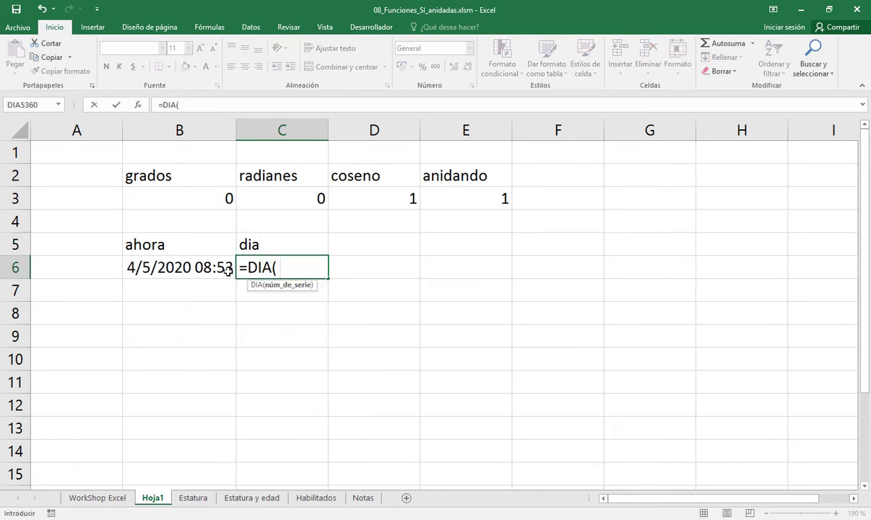
click(195, 271)
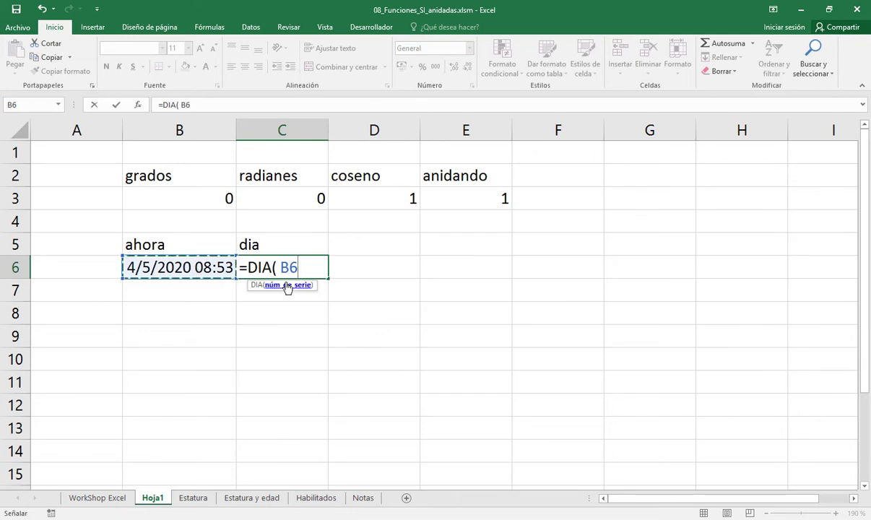
text())
key(Return)
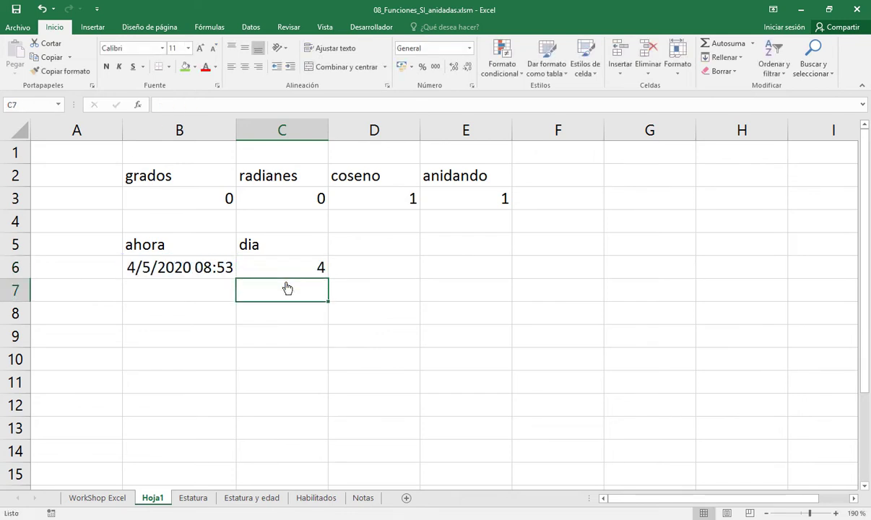
key(Up)
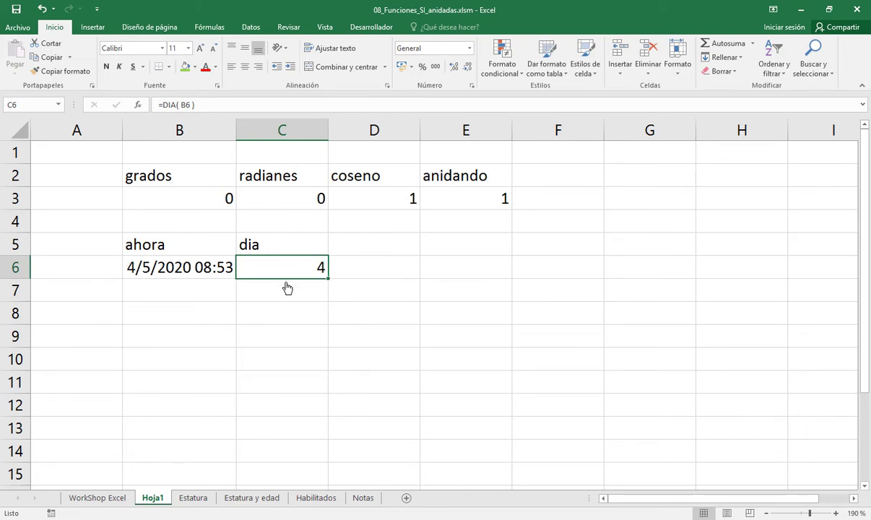
Step: Copy the anidando heading from E2 into E5 for the date example
key(Up)
key(Right)
key(Right)
key(Up)
key(Up)
key(Up)
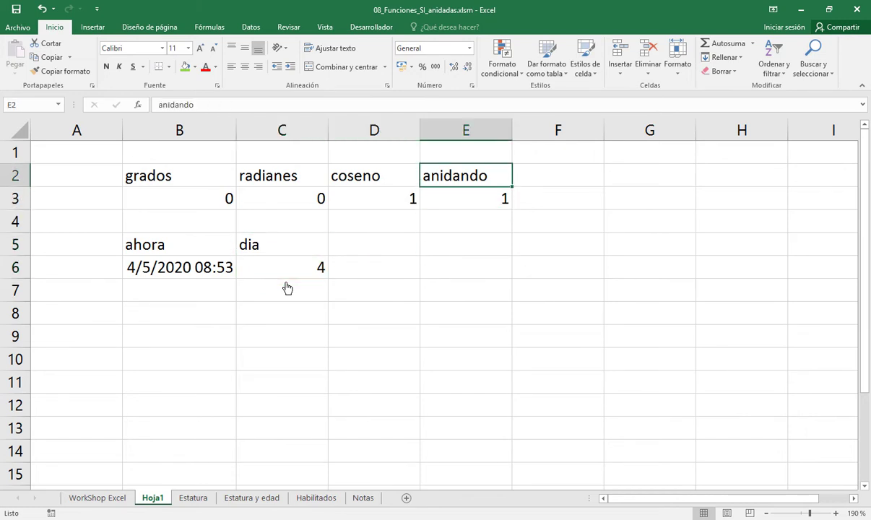
key(ctrl+c)
key(Down)
key(Down)
key(Down)
key(Return)
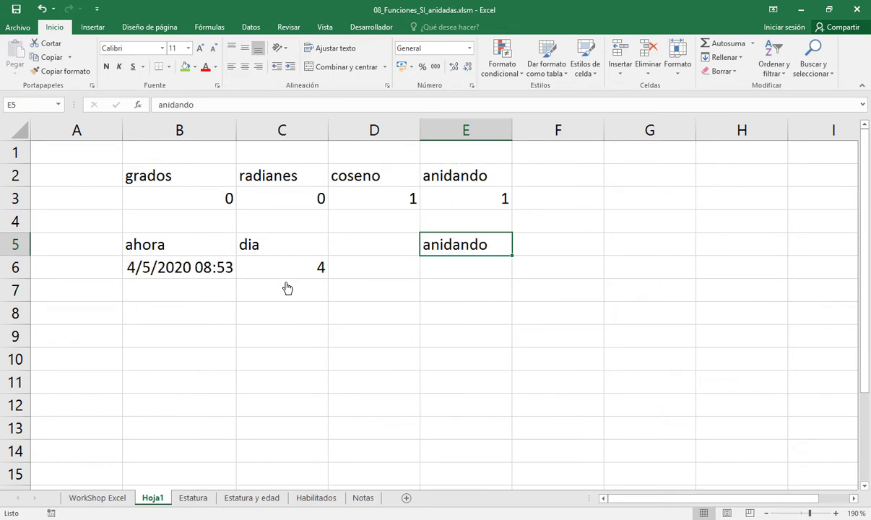
key(F2)
key(Return)
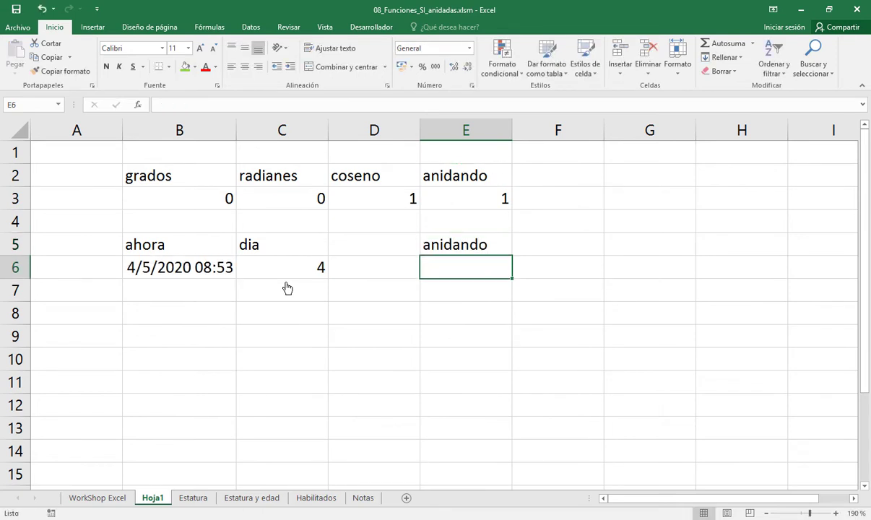
Step: Enter the nested formula =DIA(AHORA()) in E6 to get the current day directly
text(=dia)
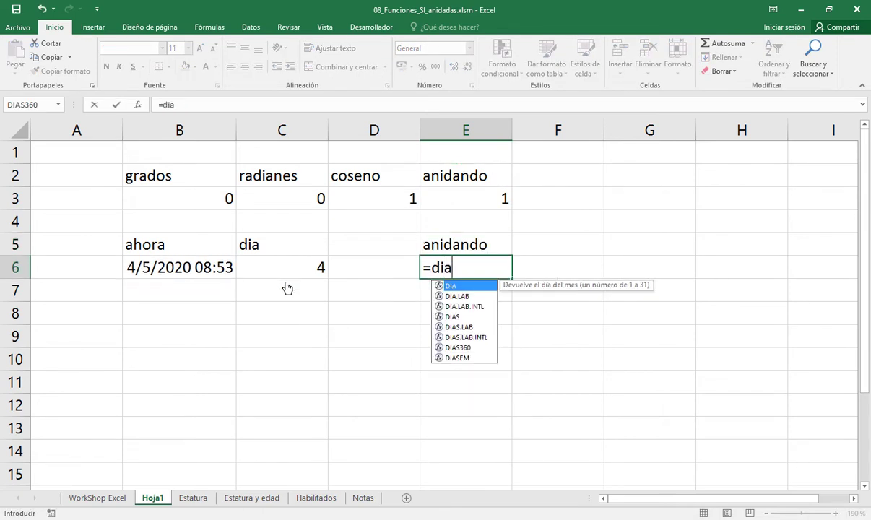
key(Tab)
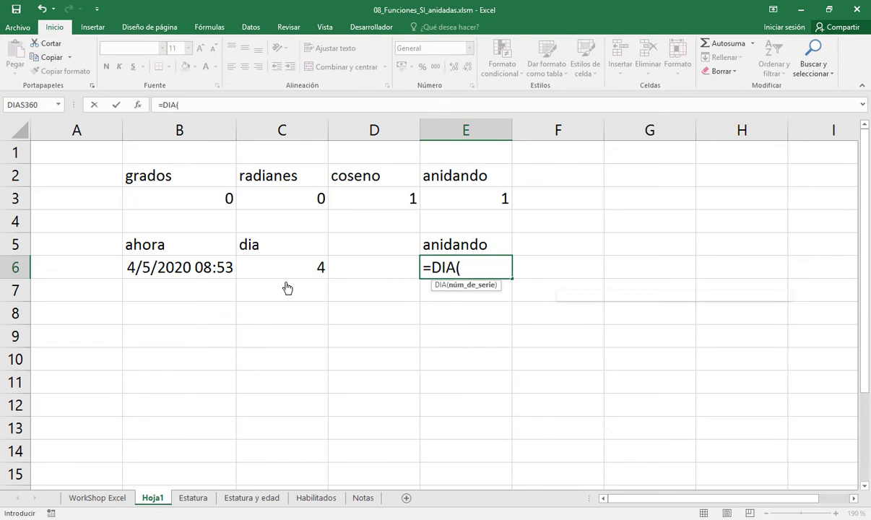
text(aho)
key(Tab)
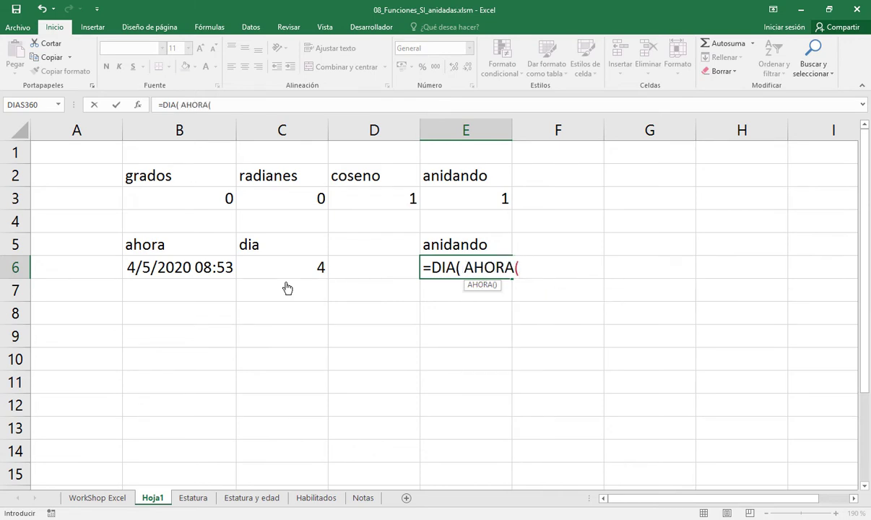
text() ))
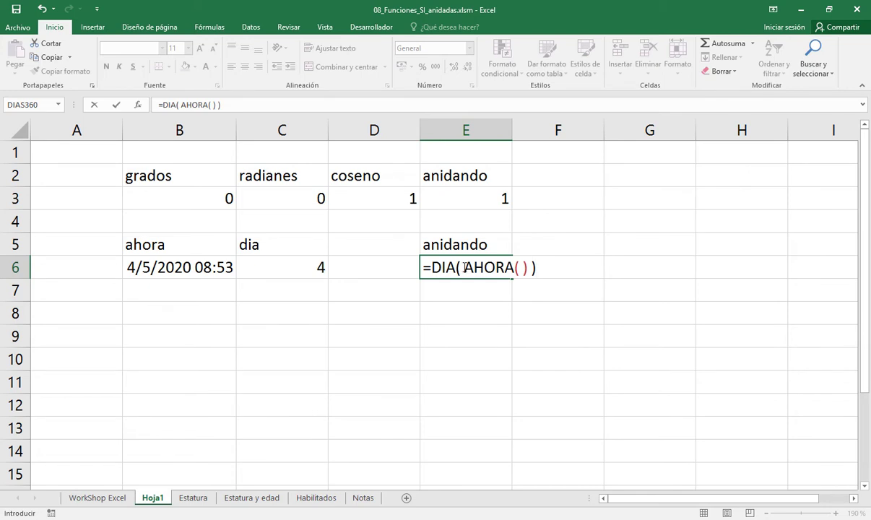
drag(464, 267, 525, 267)
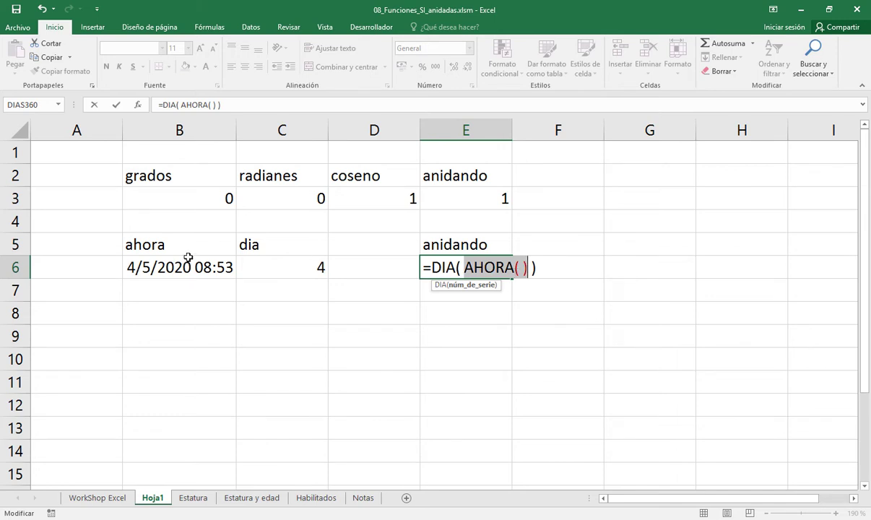
key(Return)
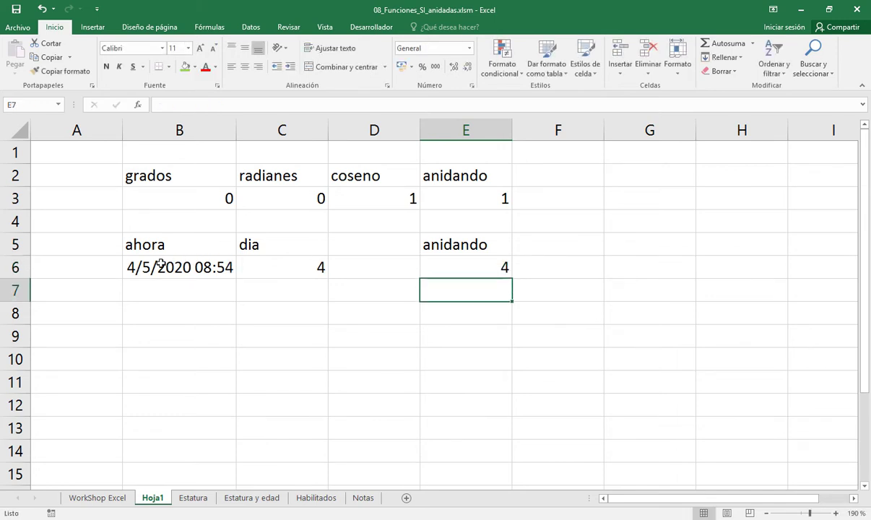
Step: Compare the AHORA formula in B6 with the nested formula in E6, and check the next nested-function example in the slides
key(Up)
key(Left)
key(Left)
key(Left)
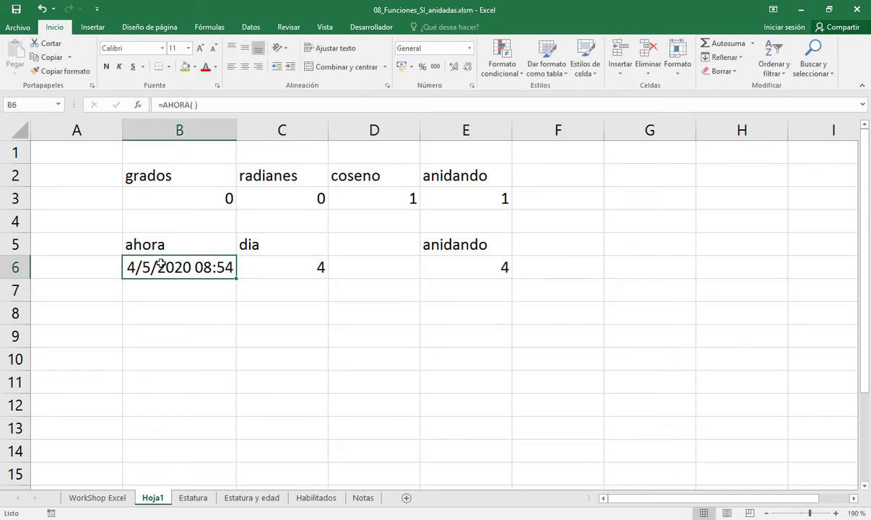
key(Right)
key(Right)
key(Right)
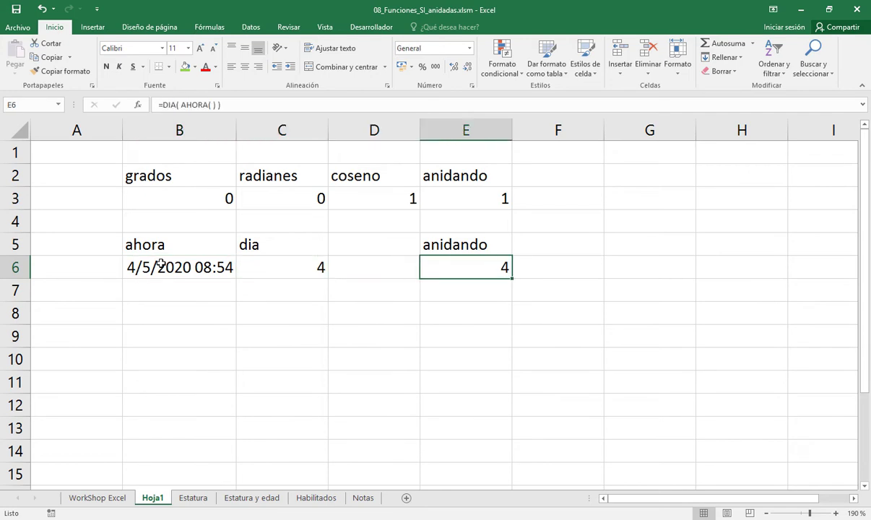
key(alt+Tab)
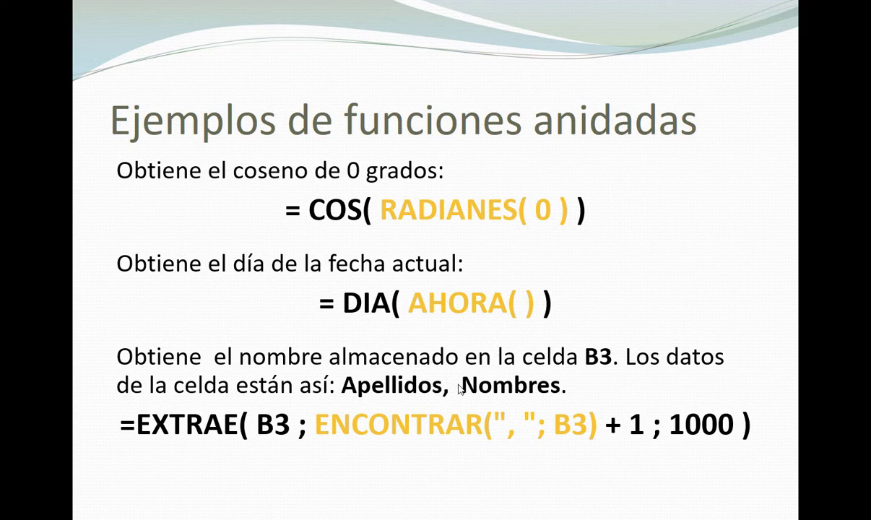
key(alt+Tab)
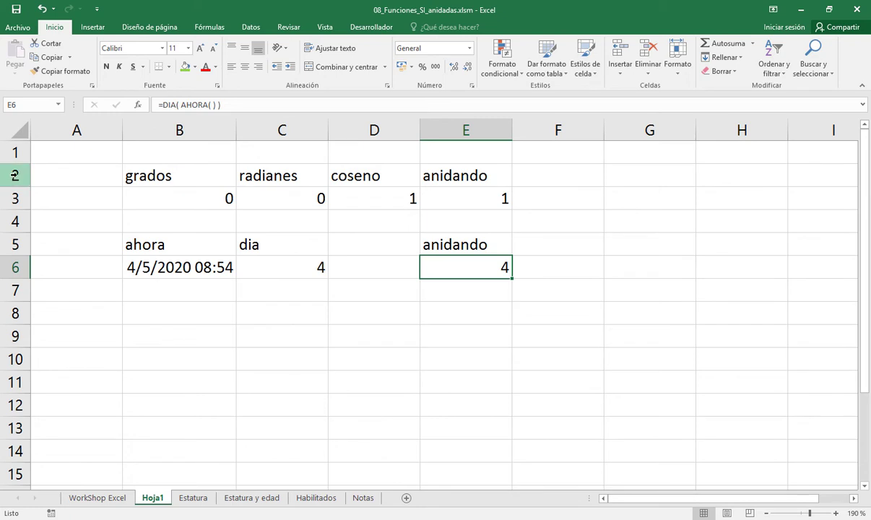
Step: Insert eight blank rows at rows 2 to 9, above the cosine and date examples
drag(13, 173, 27, 334)
right_click(28, 333)
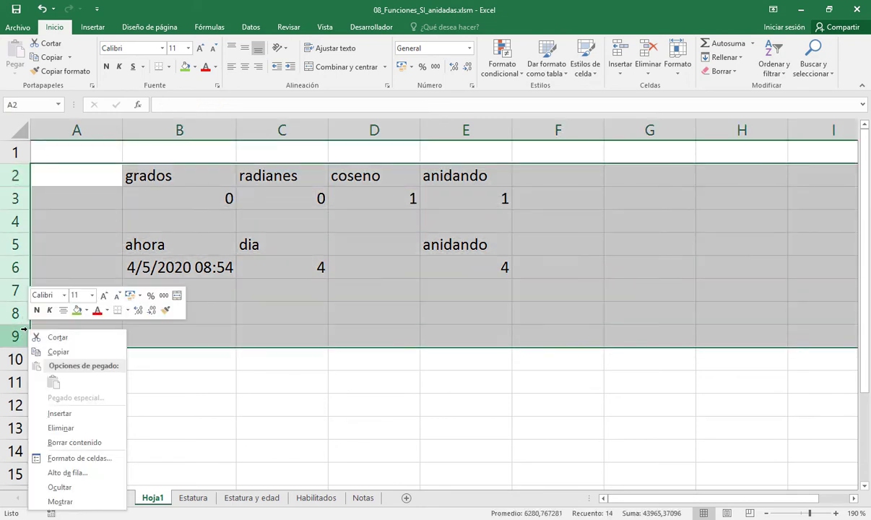
click(55, 413)
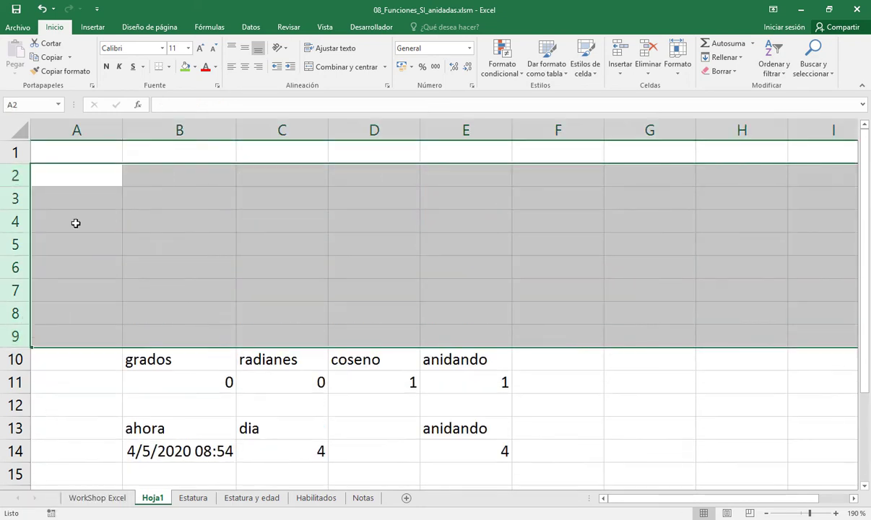
click(101, 176)
click(98, 197)
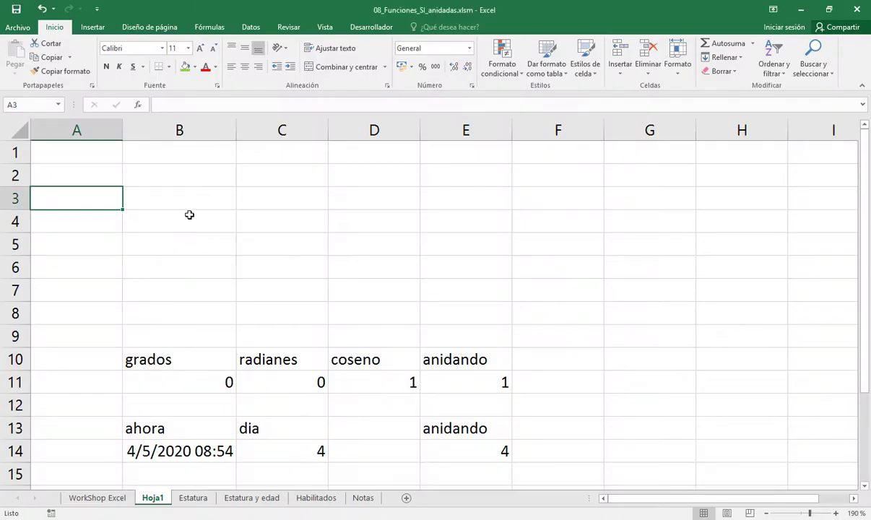
Step: Enter three sample full names in B3:B5, each written as surname, comma, space and given name
click(155, 195)
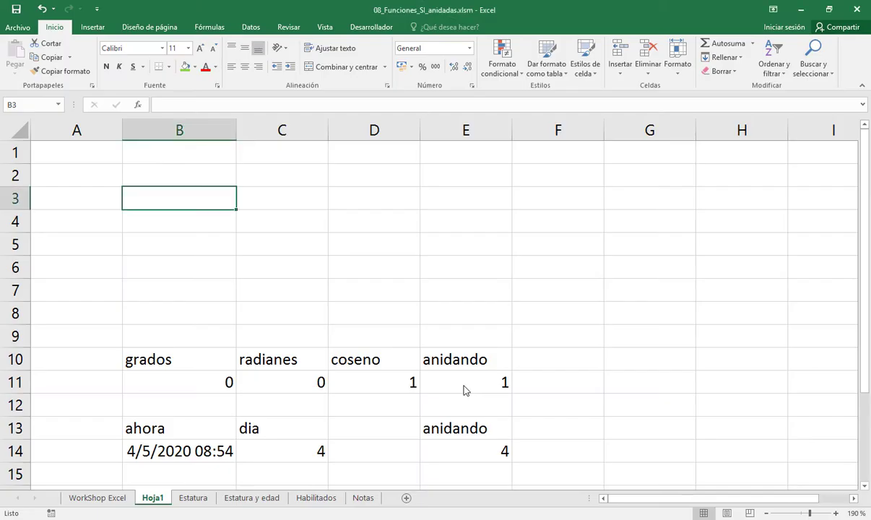
text(San)
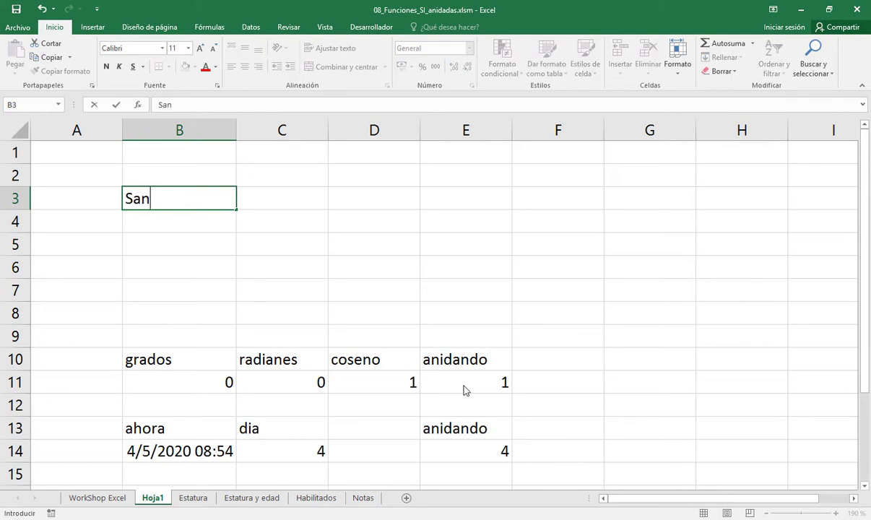
text(chez,)
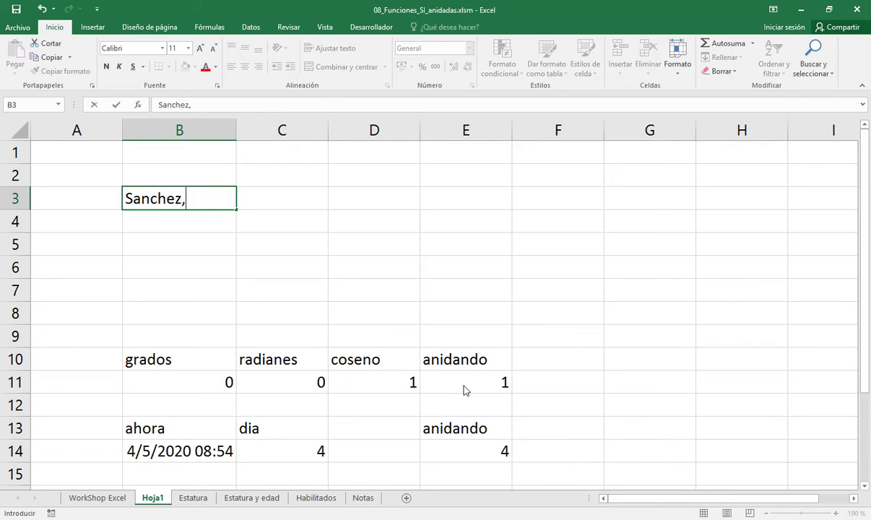
text( Roberto)
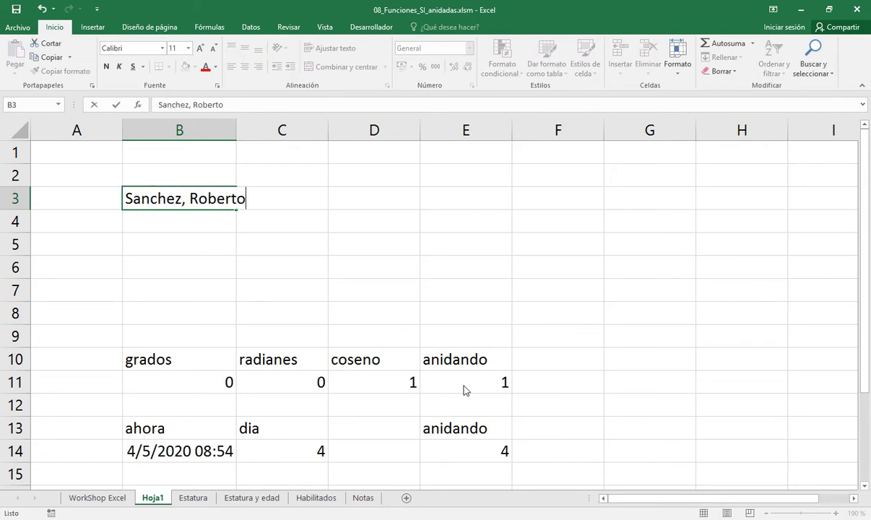
key(Return)
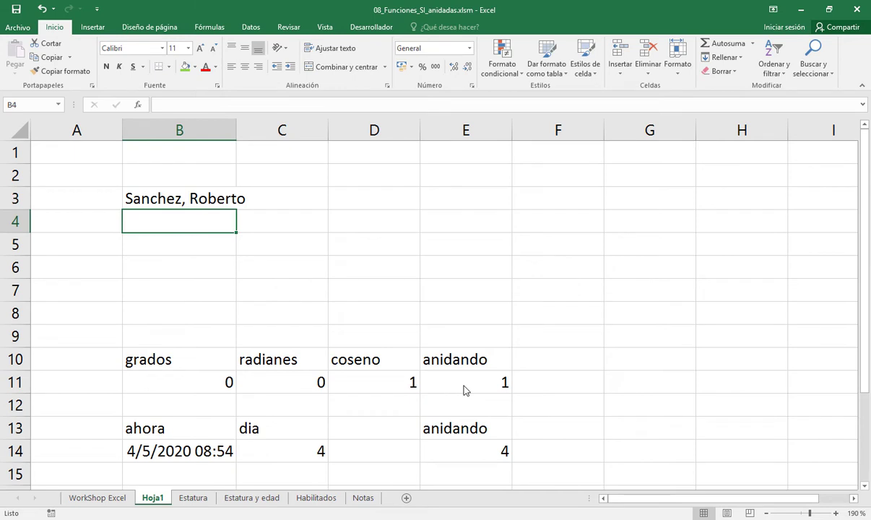
text(Al)
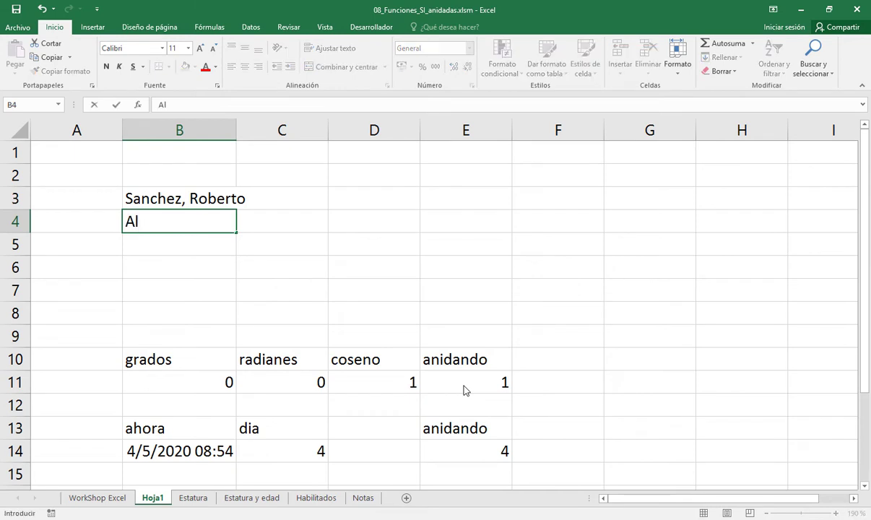
text(anez)
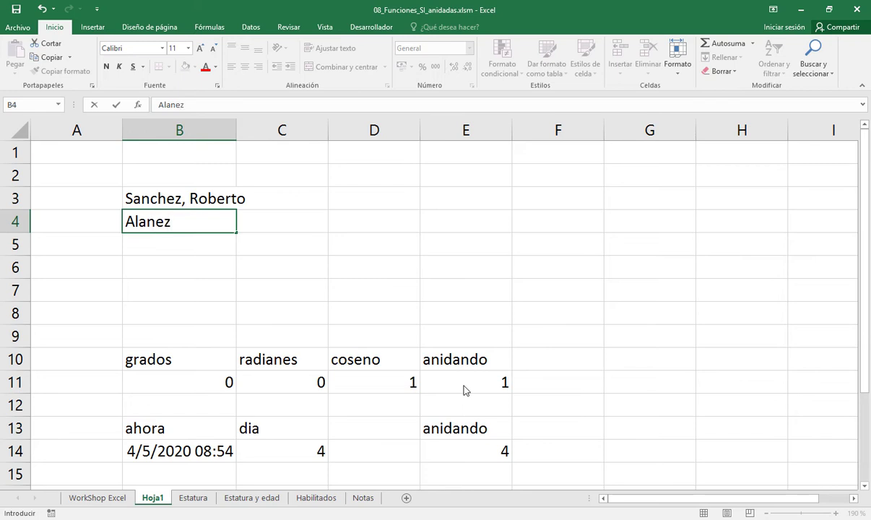
text(, Carla)
key(Return)
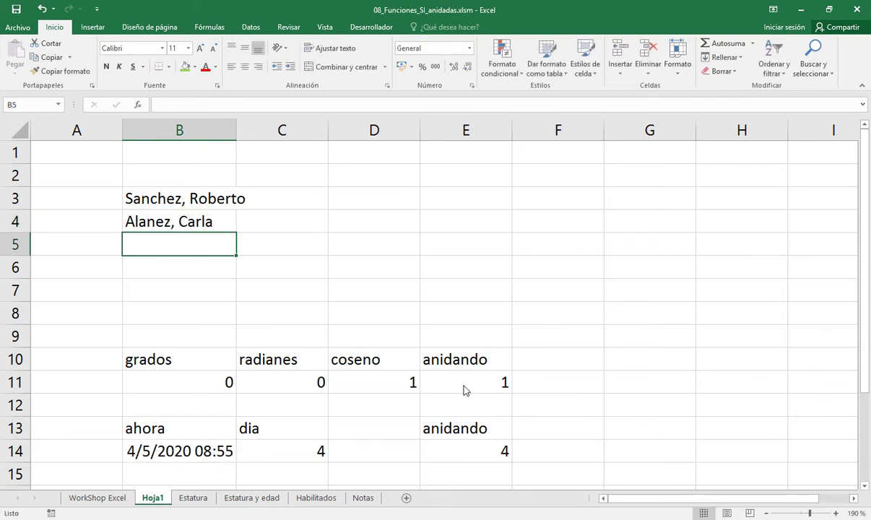
text(Roca)
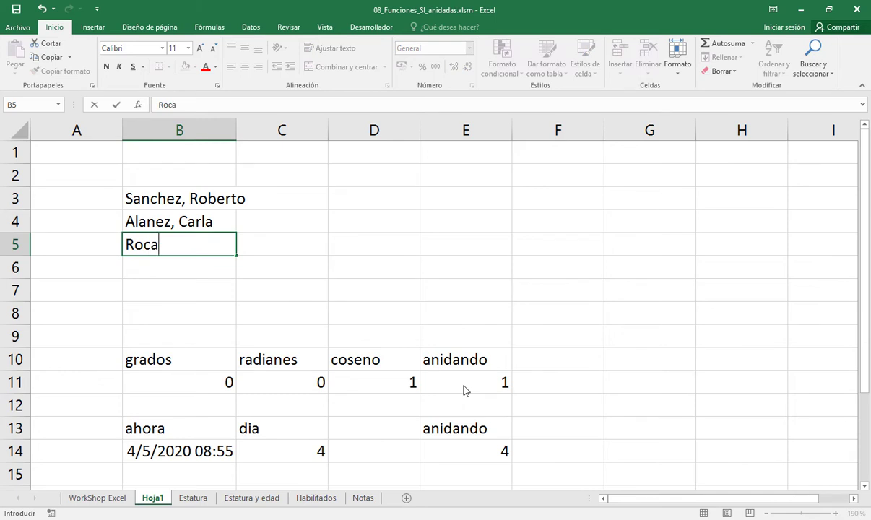
text(, Juan Pablo)
key(Return)
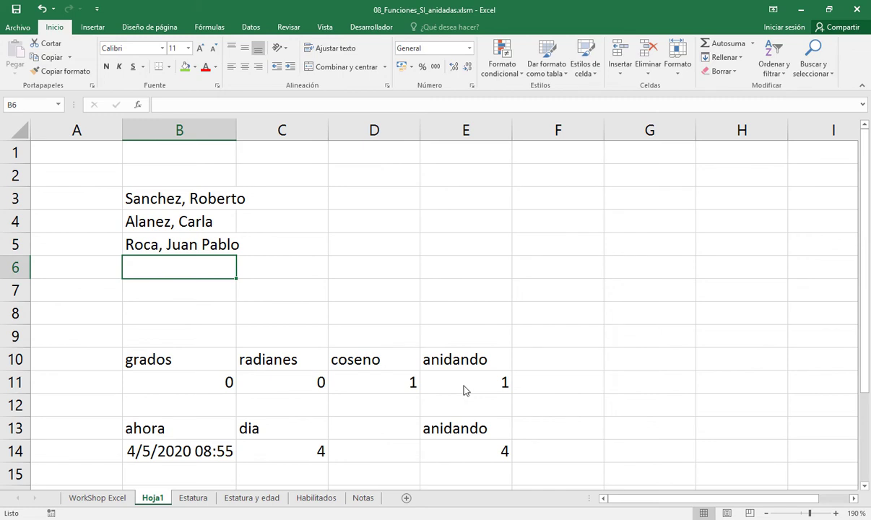
Step: Enter a fourth sample full name in B6, written as surname, comma, space and given name
text(Merida)
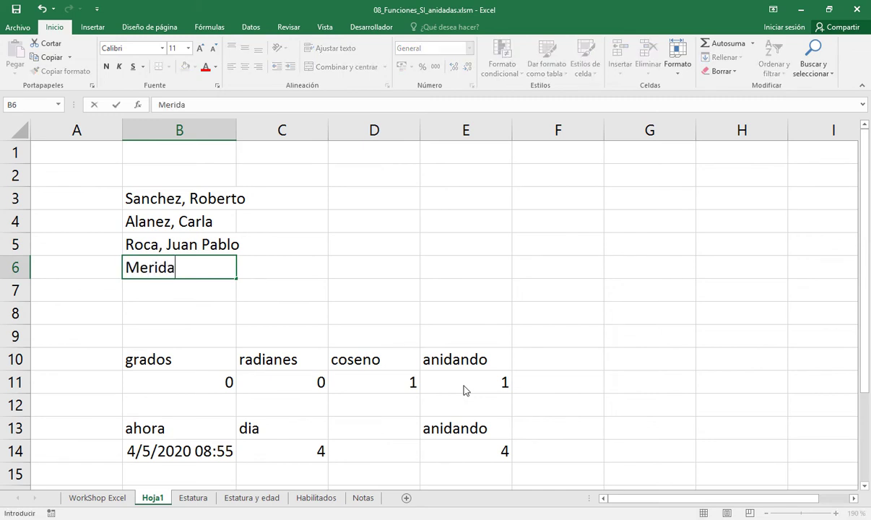
text(, Ana)
key(Return)
Step: Widen column B so that the full names in B3:B6 fit inside their cells
key(Up)
key(Up)
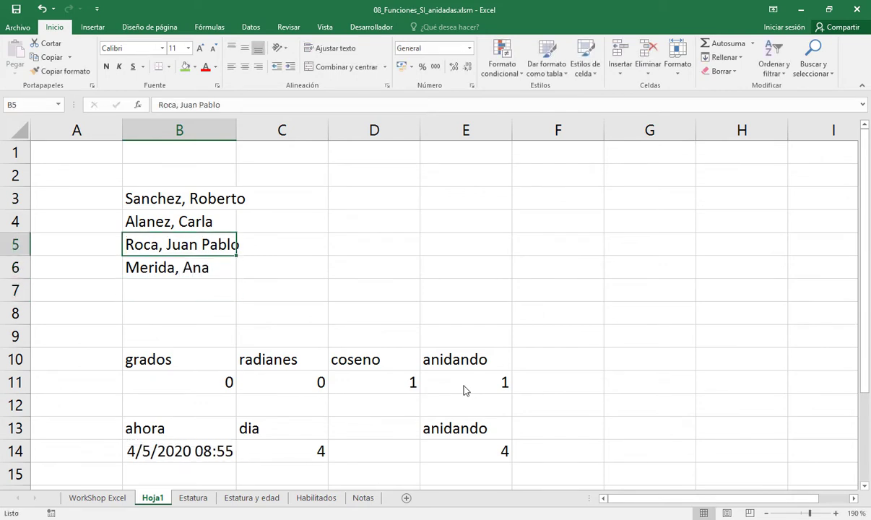
key(Up)
key(Up)
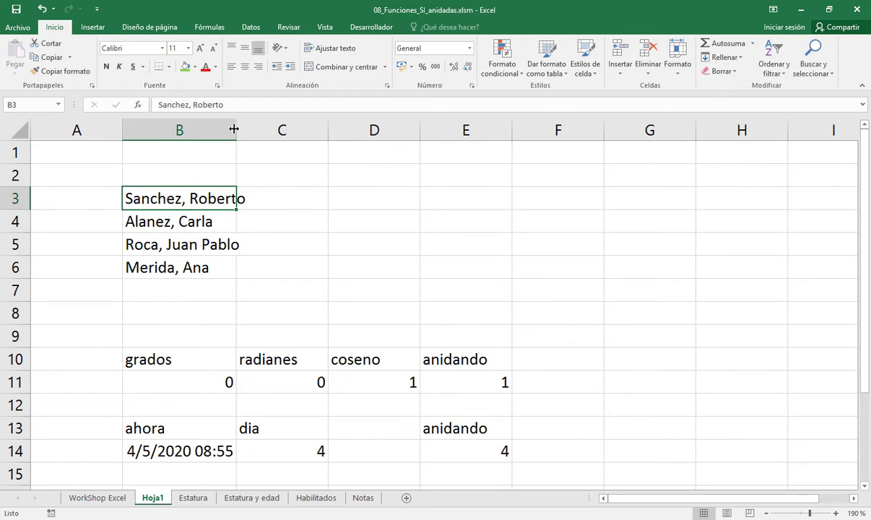
drag(234, 129, 253, 127)
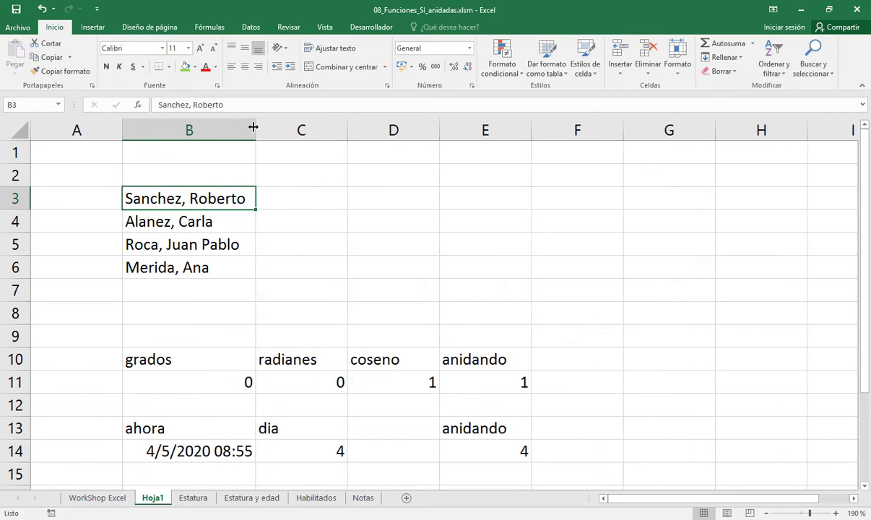
click(383, 198)
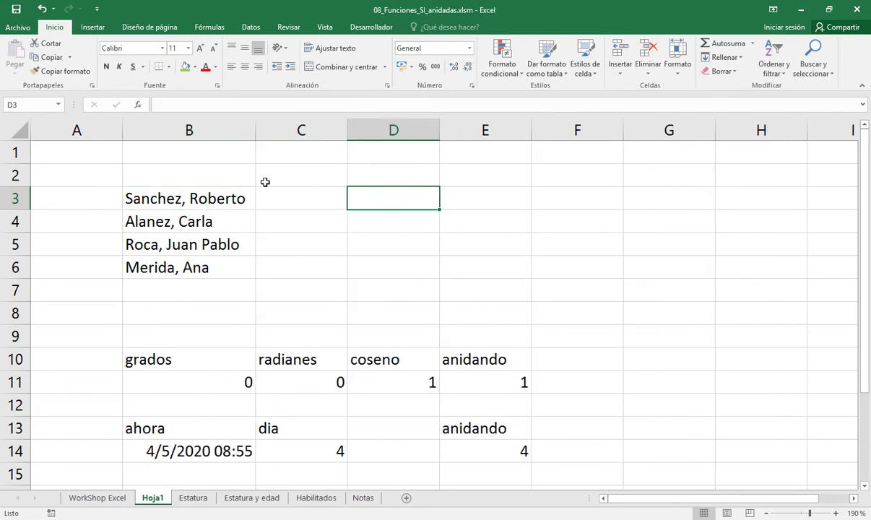
Step: Enter the heading "Apellidos, nombres" in B2 above the list of full names
click(233, 173)
text(Ape)
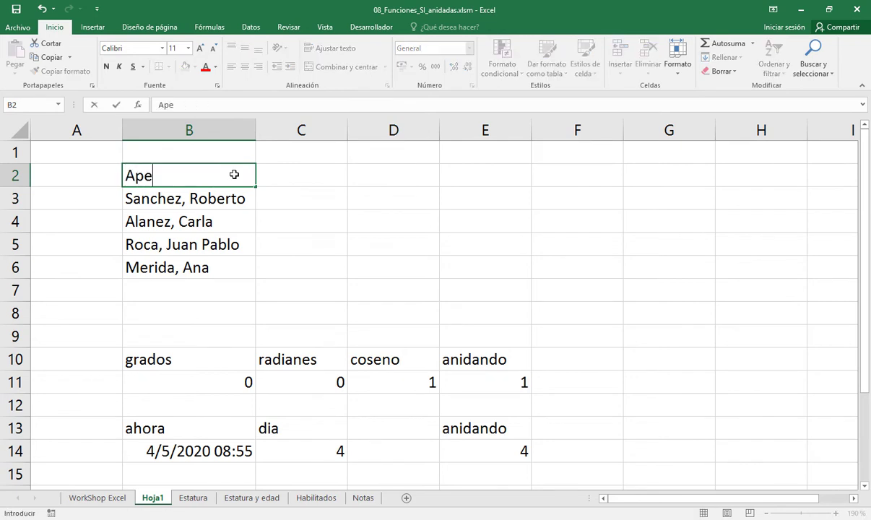
text(llidos)
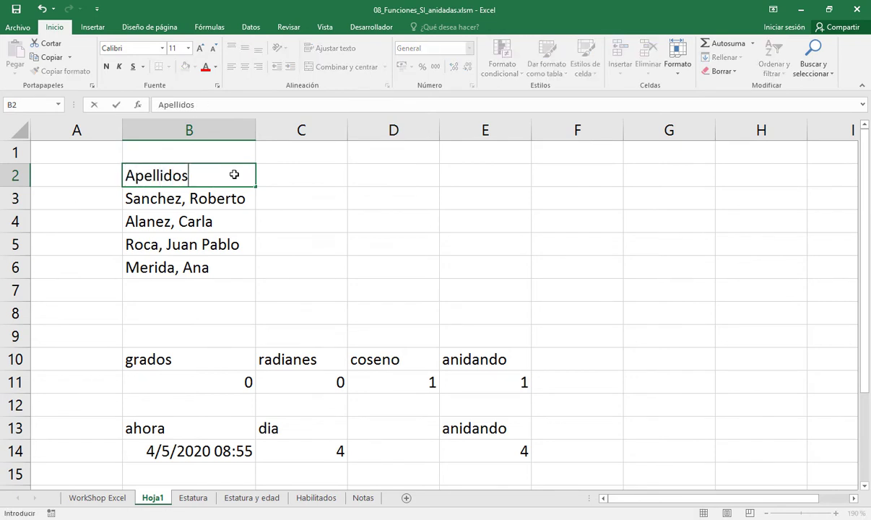
text(, nombres)
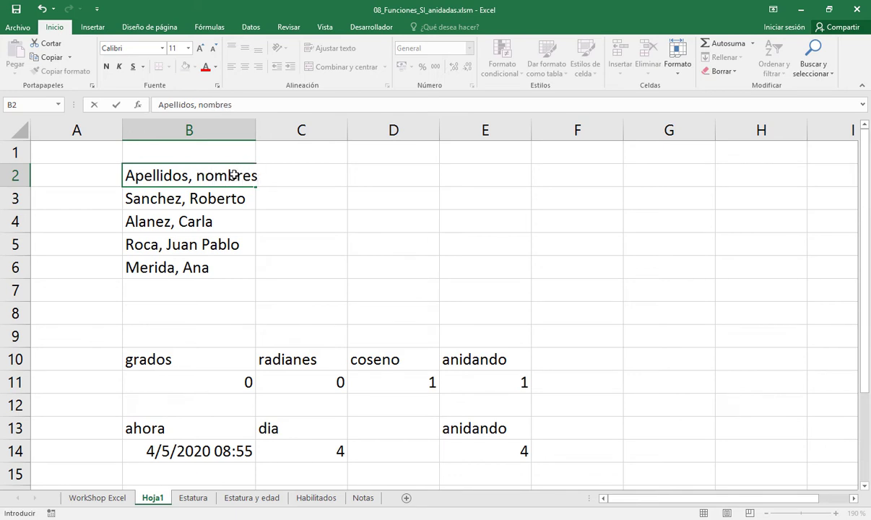
key(Return)
Step: Enter a heading in D2 for the column of extracted given names
key(Up)
key(Right)
key(Right)
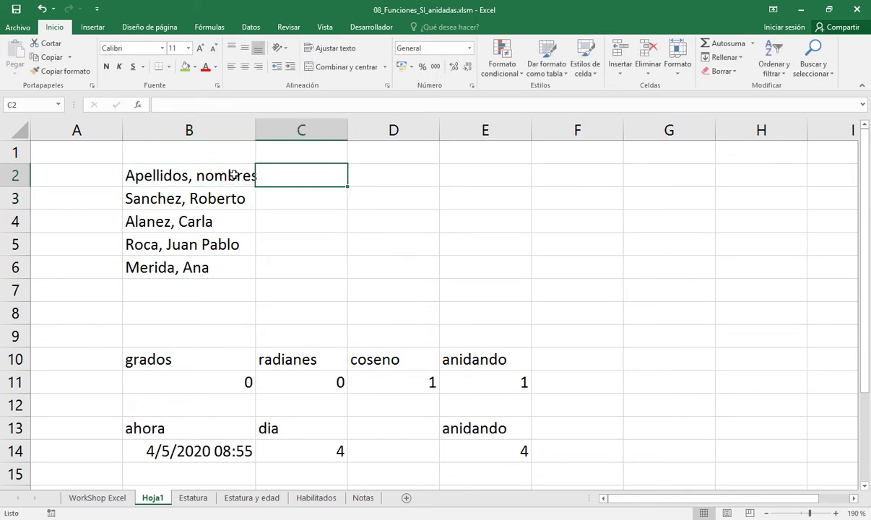
text(nomr)
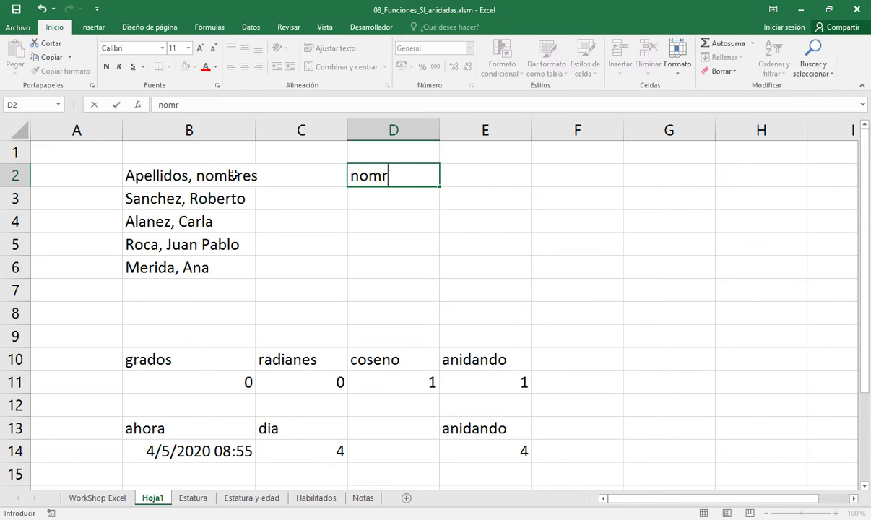
Step: Enter the header "nombres" in cell D2
key(BackSpace)
text(bres)
key(Return)
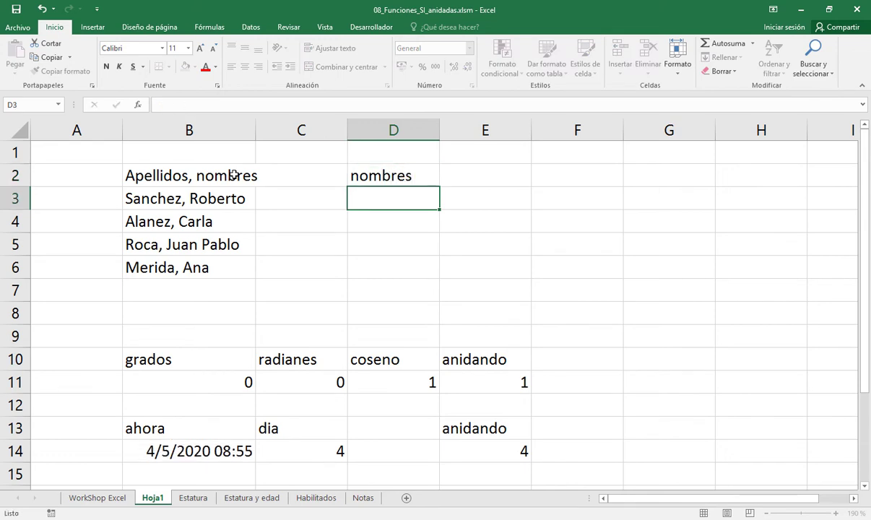
Step: Check the formula example in the slides, and label D2 as "encontrar" and E2 as "extrae" in the worksheet
key(alt+Tab)
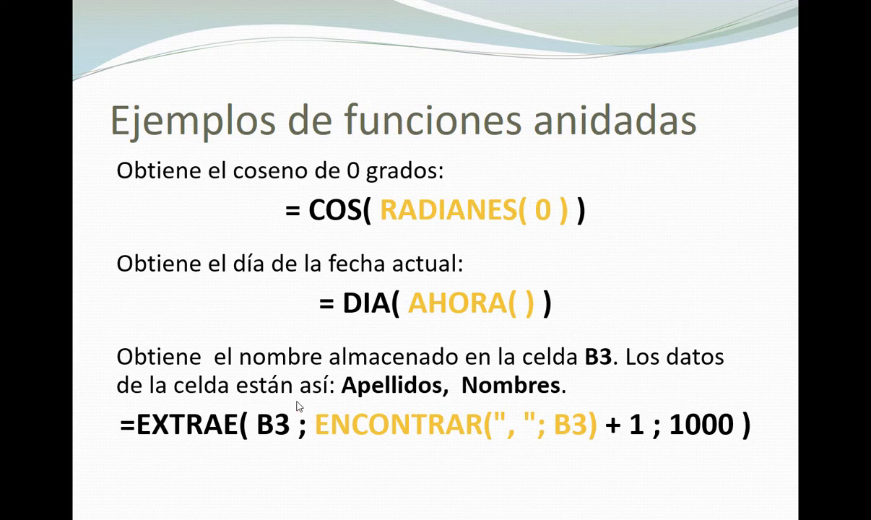
key(alt+Tab)
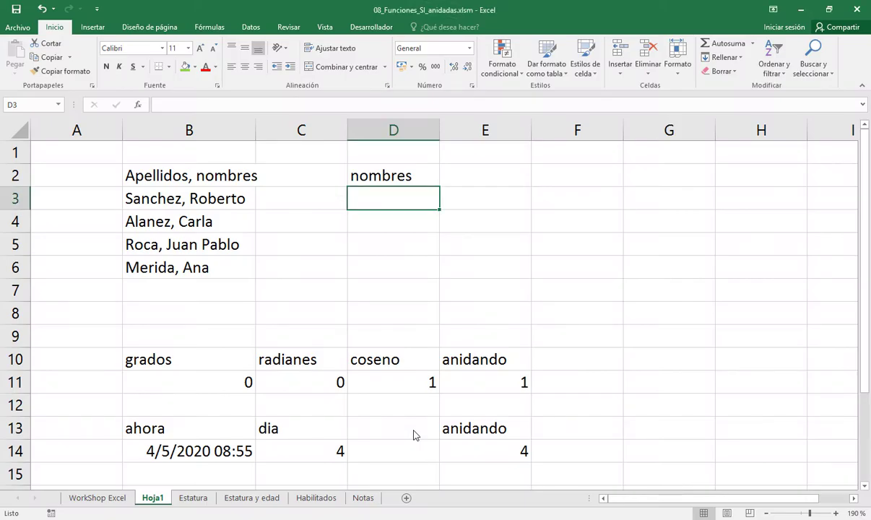
key(Up)
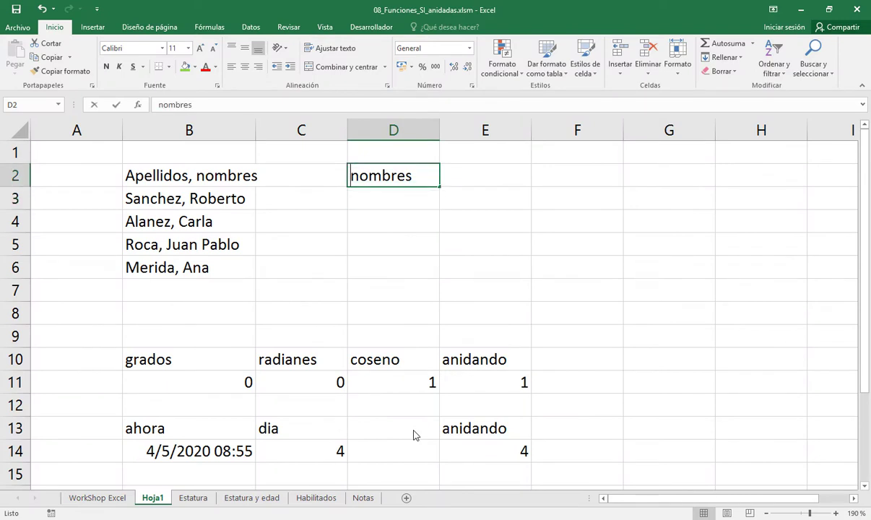
text(encontra)
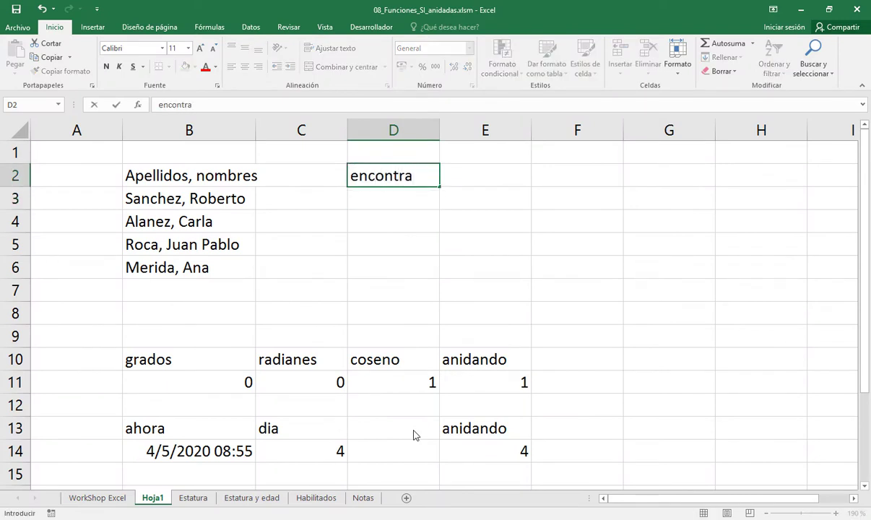
text(r)
key(Return)
key(Up)
key(Right)
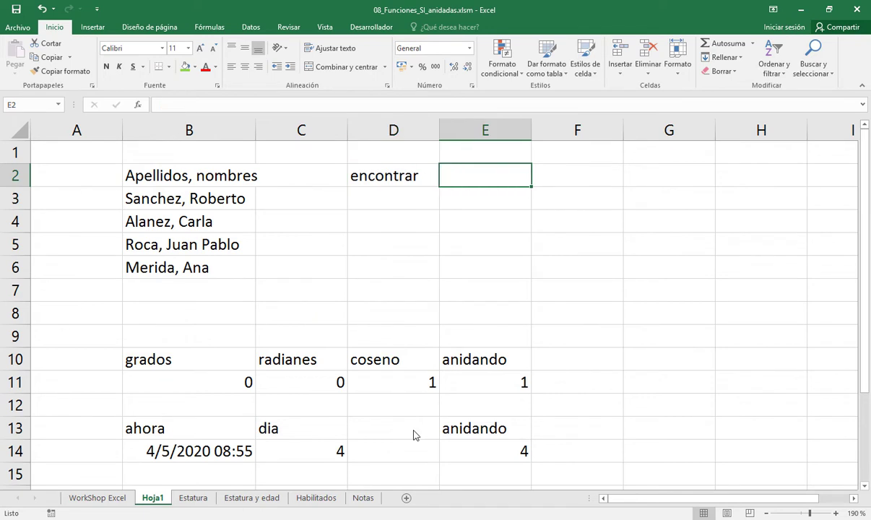
text(extrae)
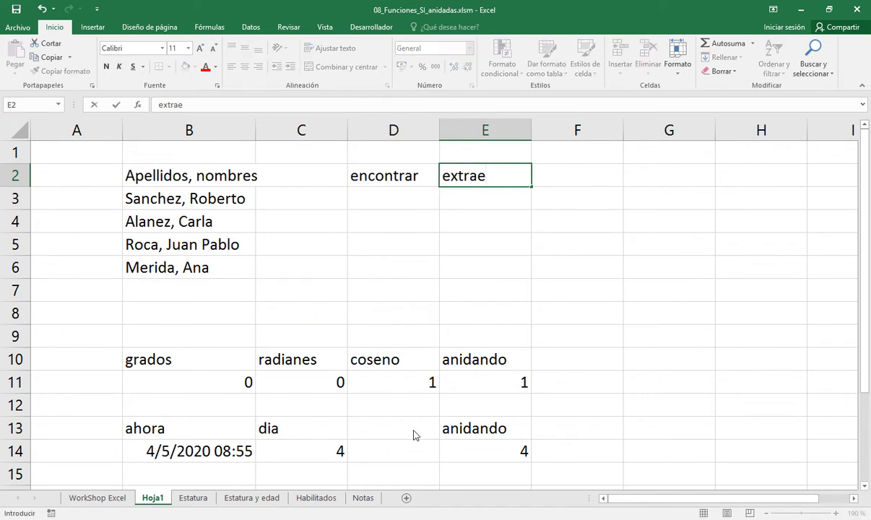
key(Return)
Step: Copy the "anidando" header from E10 into G2
key(Down)
key(Down)
key(Down)
key(Down)
key(Down)
key(Down)
key(Down)
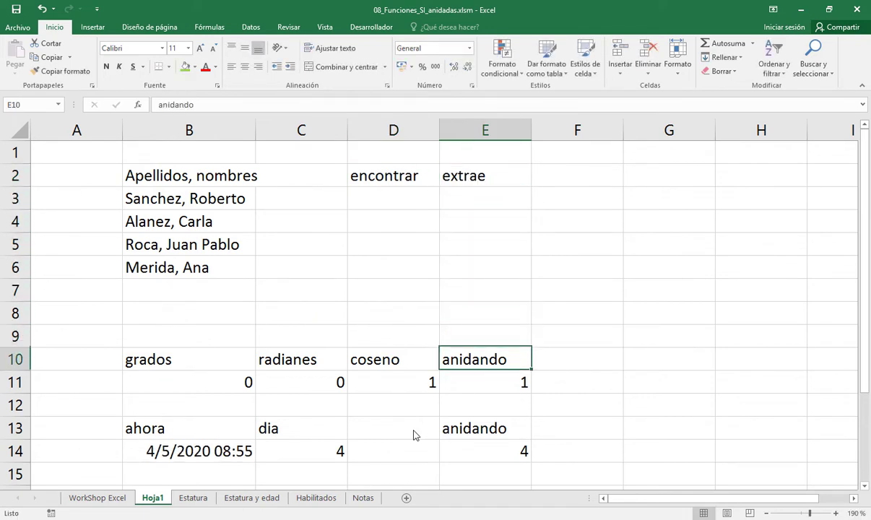
key(ctrl+c)
key(Up)
key(Up)
key(Up)
key(Up)
key(Up)
key(Up)
key(Up)
key(Up)
key(Up)
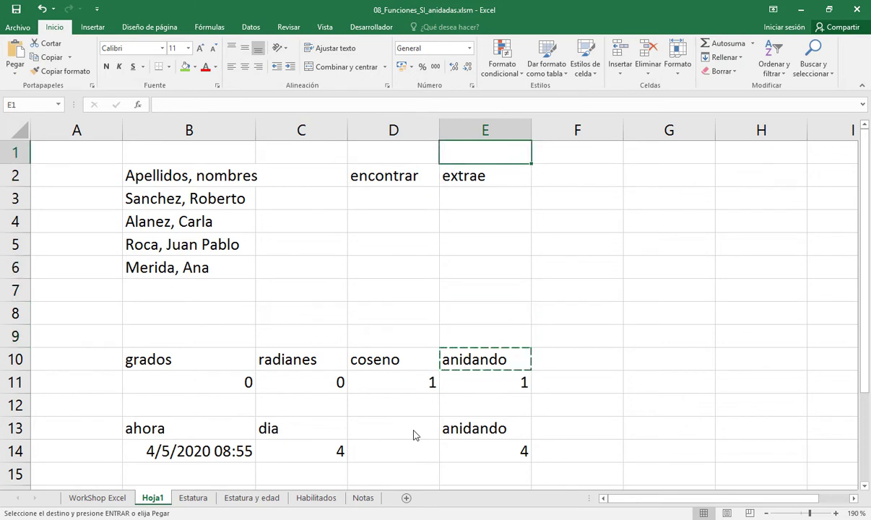
key(Right)
key(Right)
key(Down)
key(Return)
Step: Enter =ENCONTRAR(","; B3) in D3, following the slide example, and fill it down through D6
key(Left)
key(Left)
key(Left)
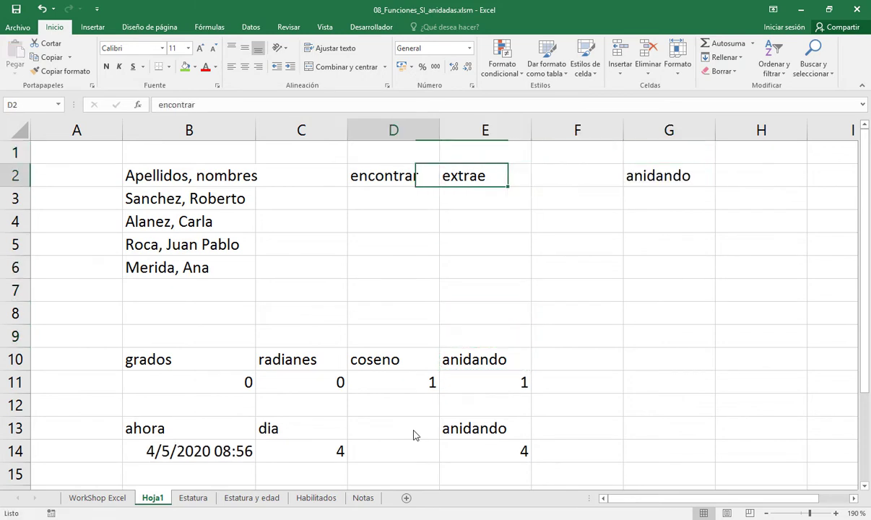
key(Down)
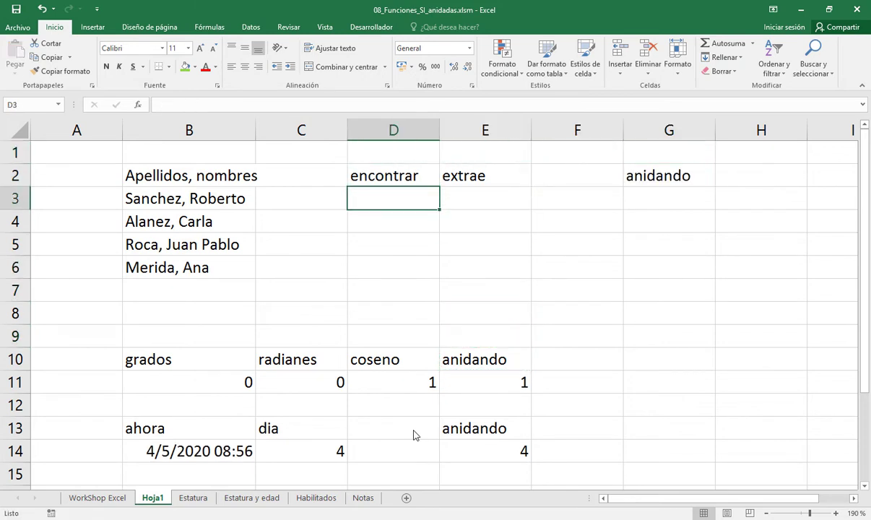
key(alt+Tab)
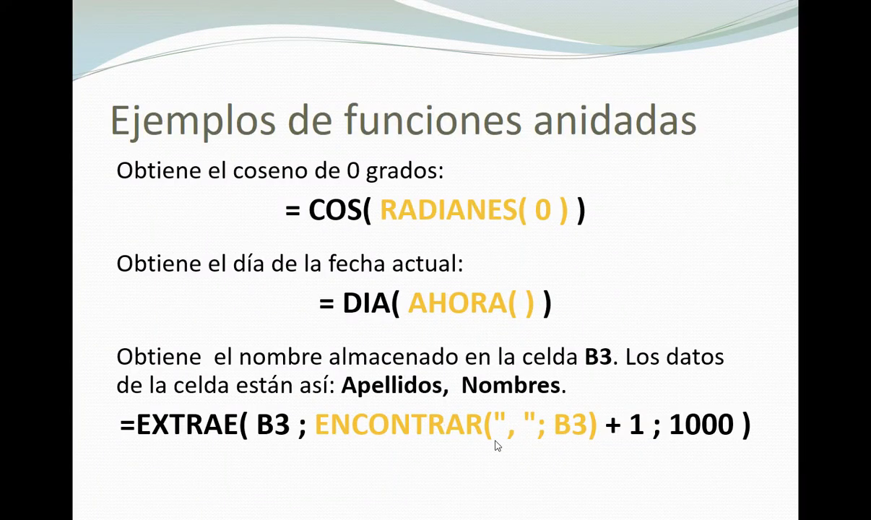
key(alt+Tab)
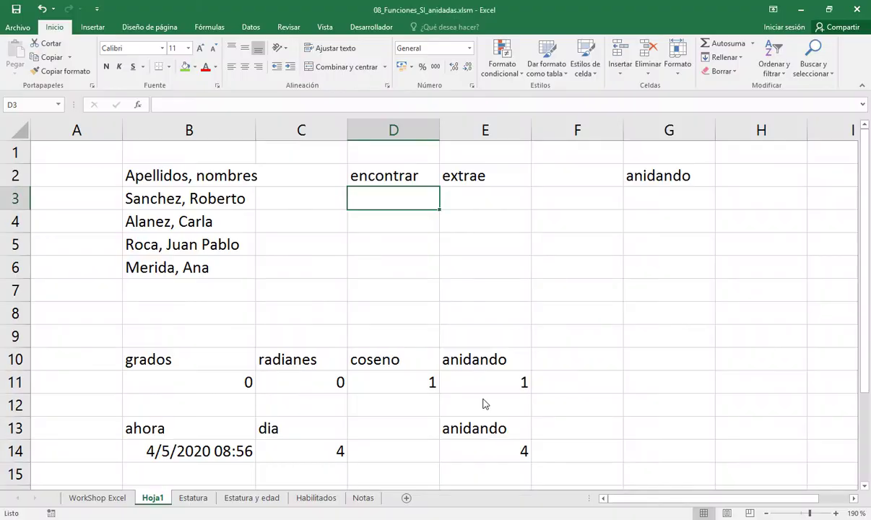
text(=en)
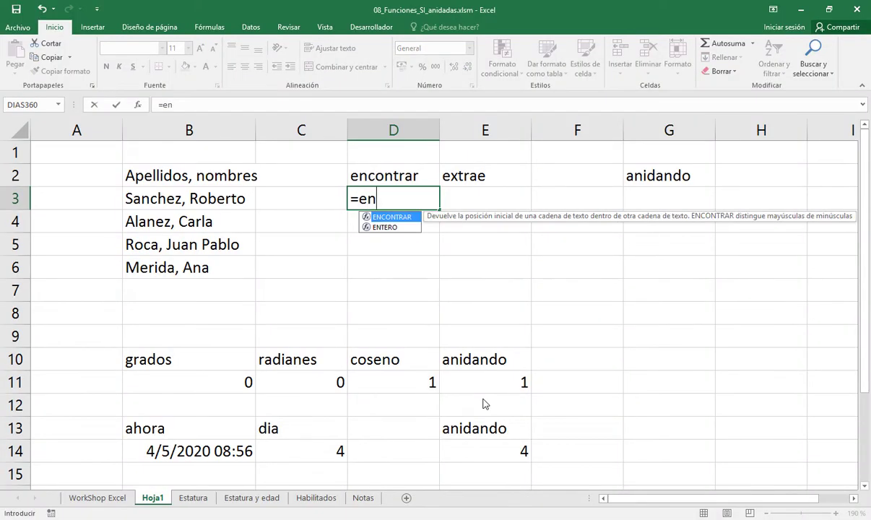
key(Tab)
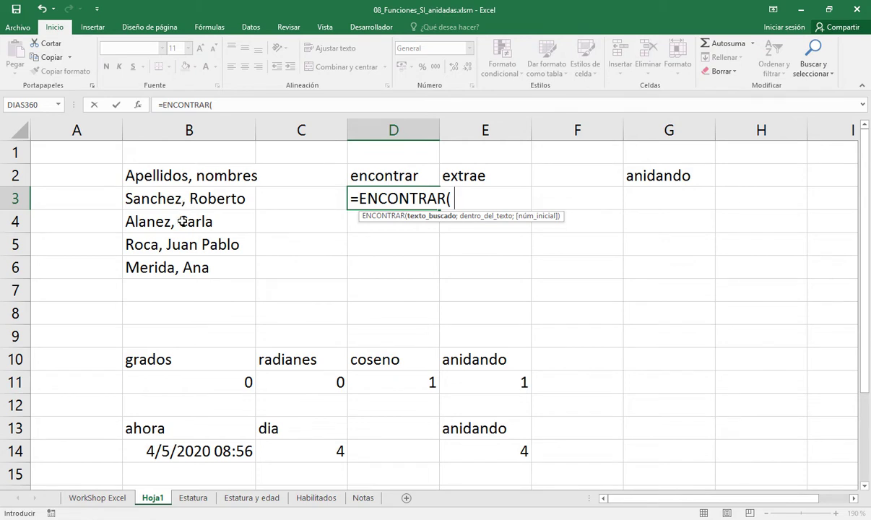
text(",")
text(; B3)
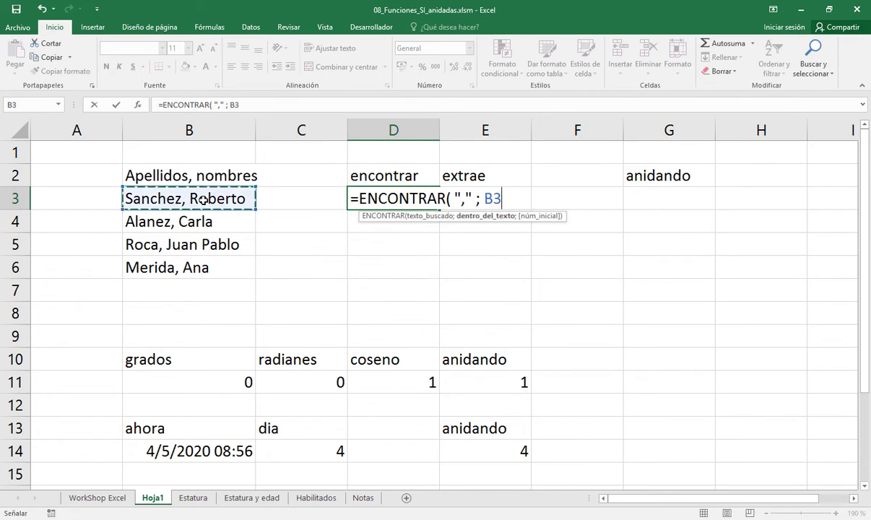
click(202, 199)
text())
key(Return)
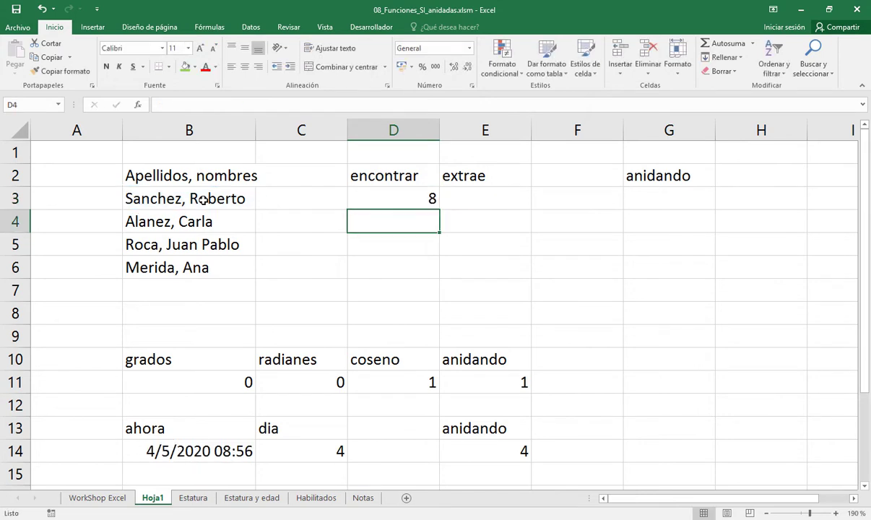
key(Up)
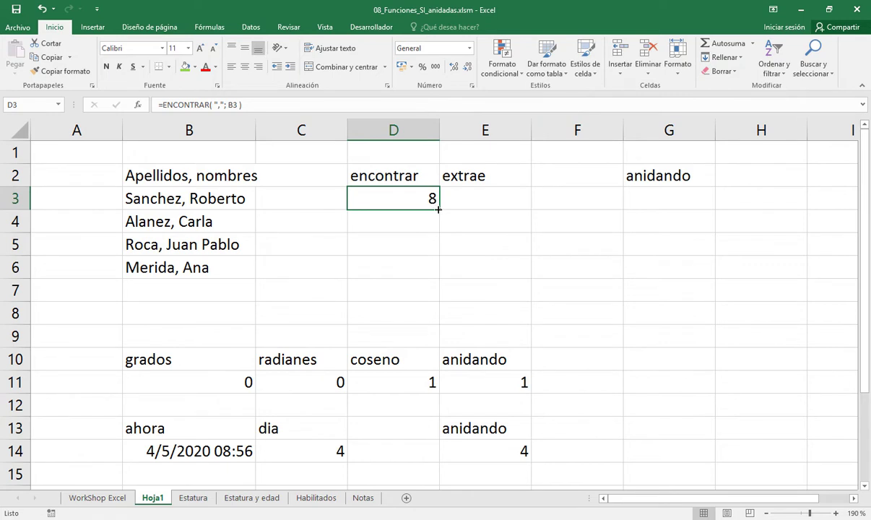
drag(438, 208, 434, 274)
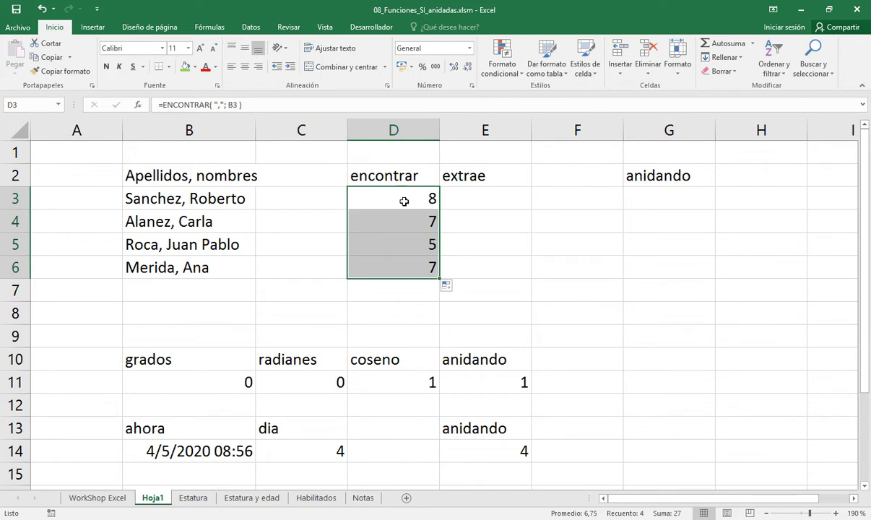
Step: Examine the text in B3 character by character from its start through the comma
click(210, 197)
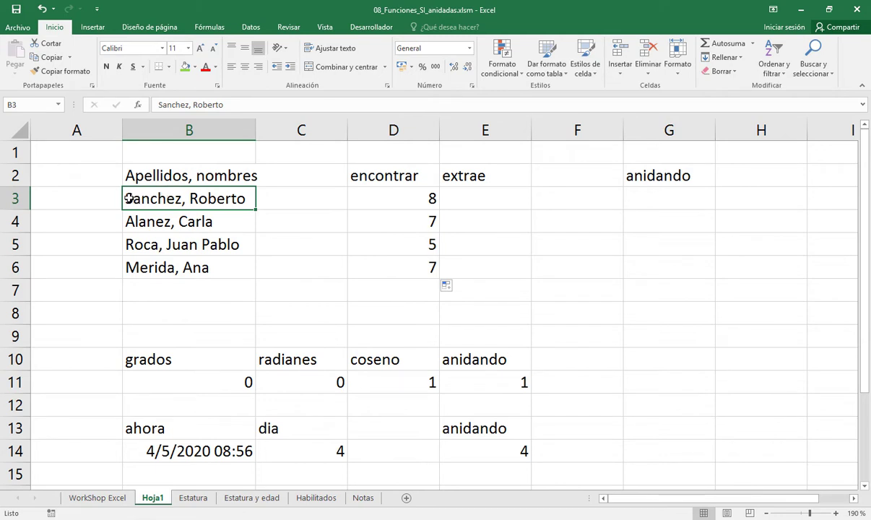
double_click(127, 198)
key(Left)
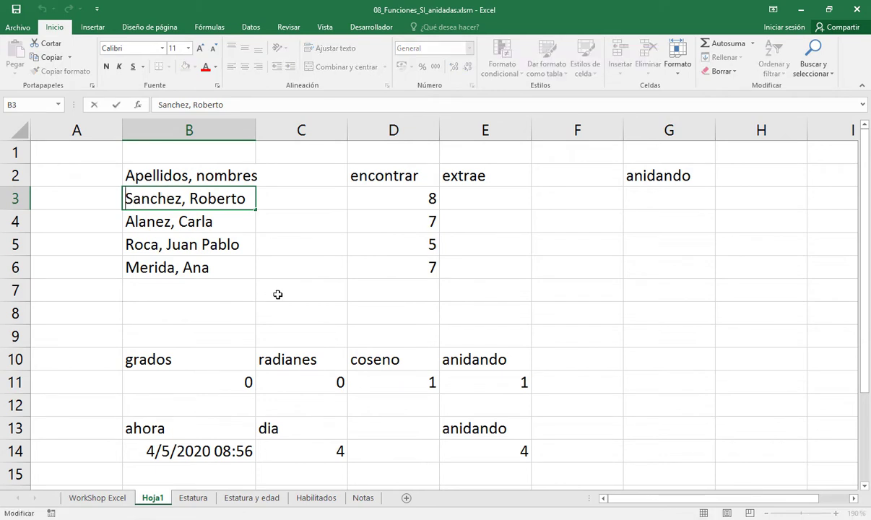
key(shift+Right)
key(Right)
key(Left)
key(shift+Right)
key(Left)
key(Left)
key(shift+Right)
key(shift+Right)
key(shift+Right)
key(shift+Right)
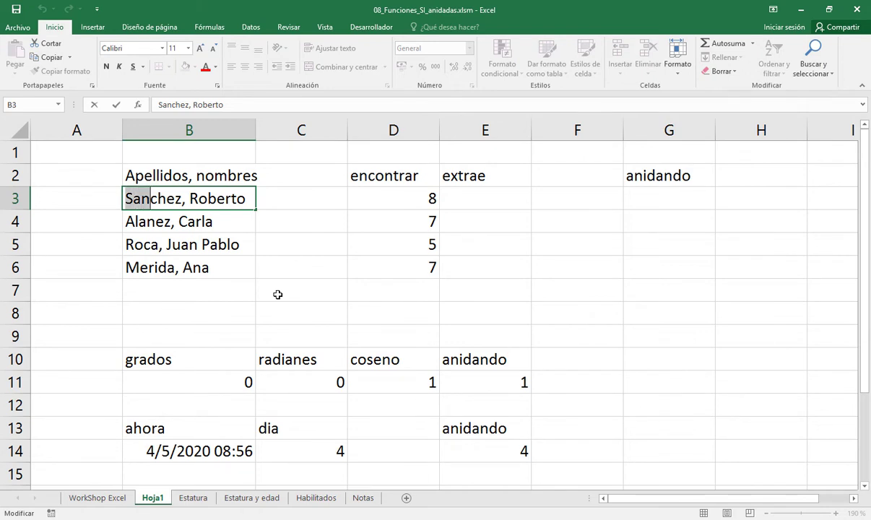
key(shift+Right)
key(shift+Right)
key(shift+Right)
key(shift+Right)
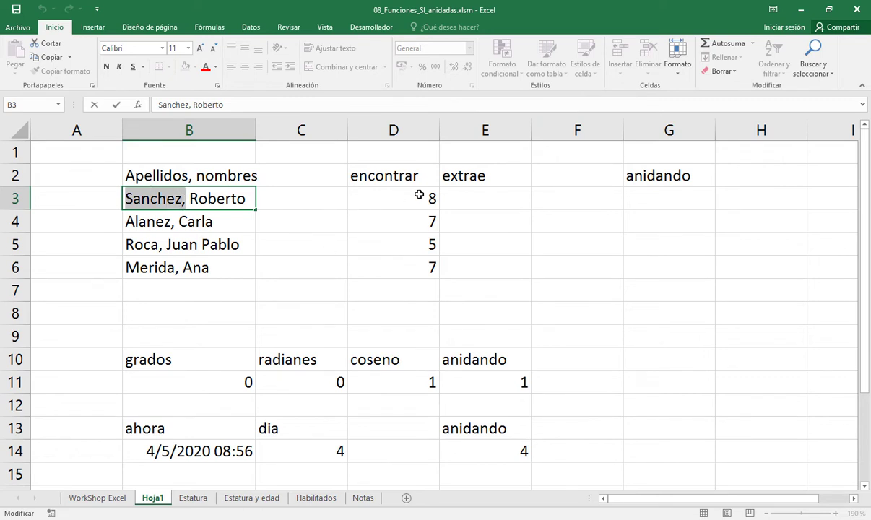
Step: Change the header in D2 to "encontrar ,"
click(422, 180)
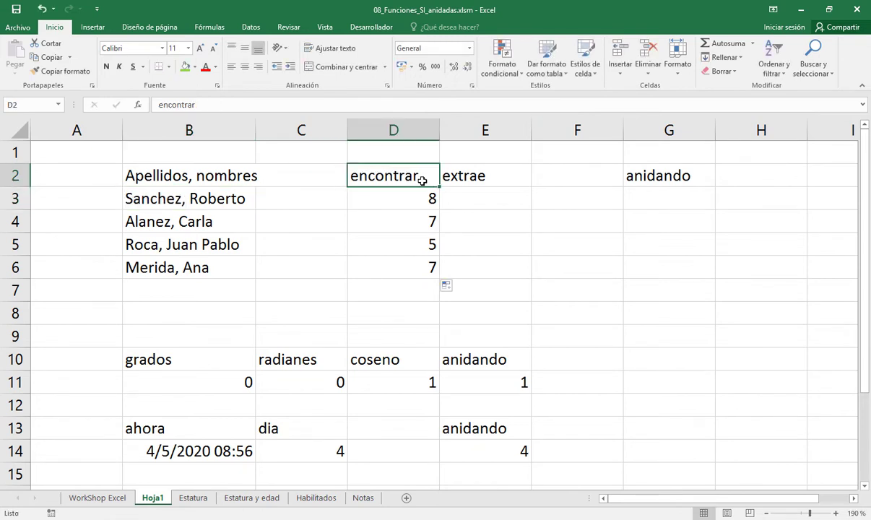
double_click(423, 179)
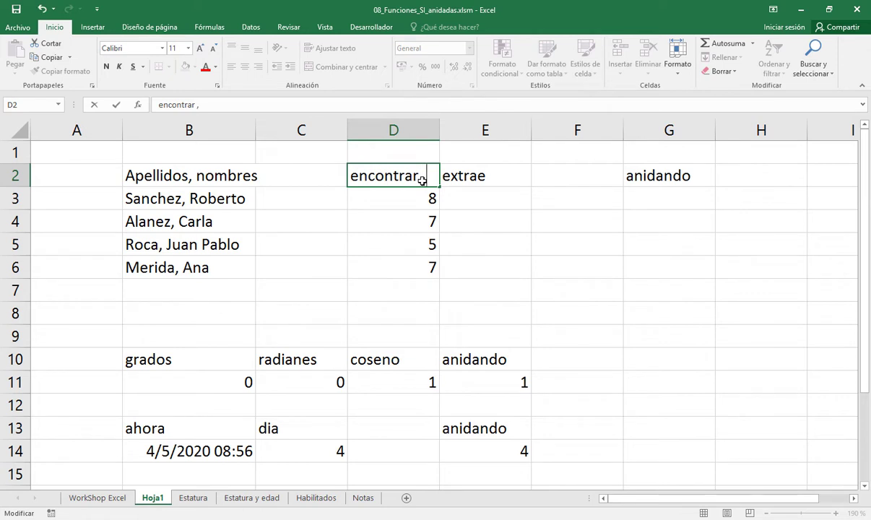
key(Return)
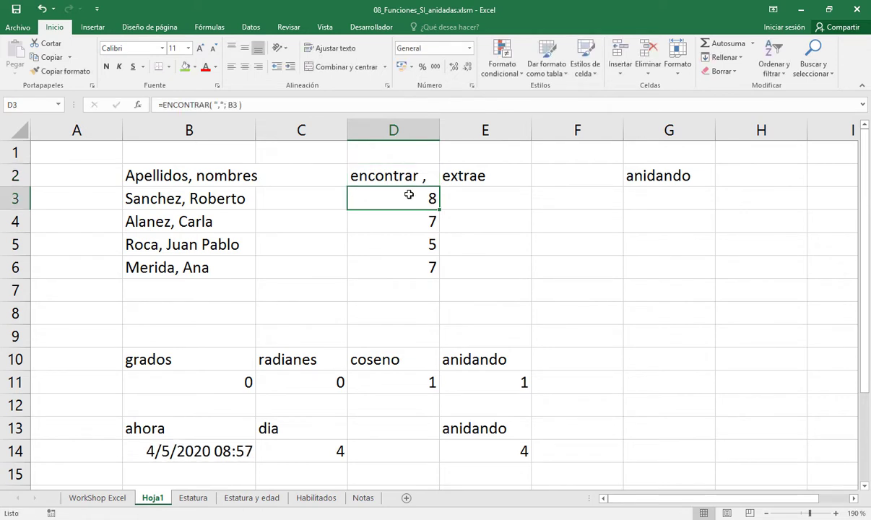
Step: Examine the characters after the comma in B3, leaving the cell text unedited
double_click(185, 200)
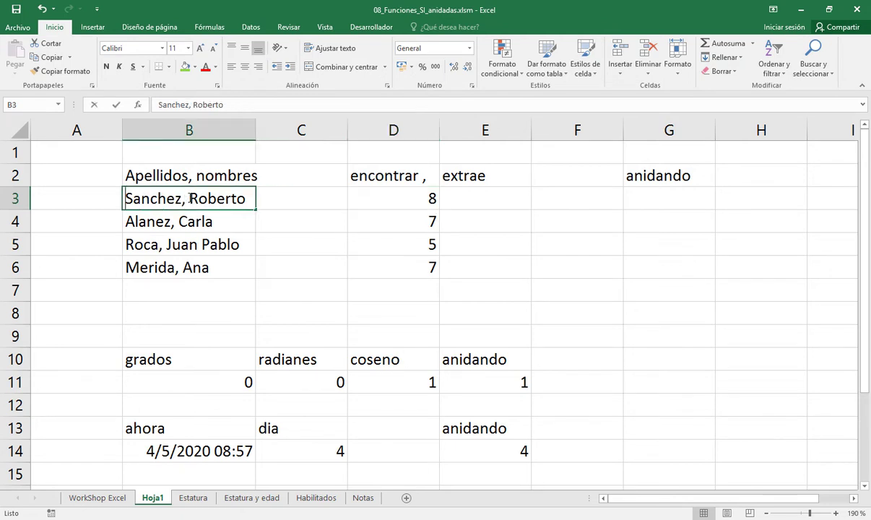
key(BackSpace)
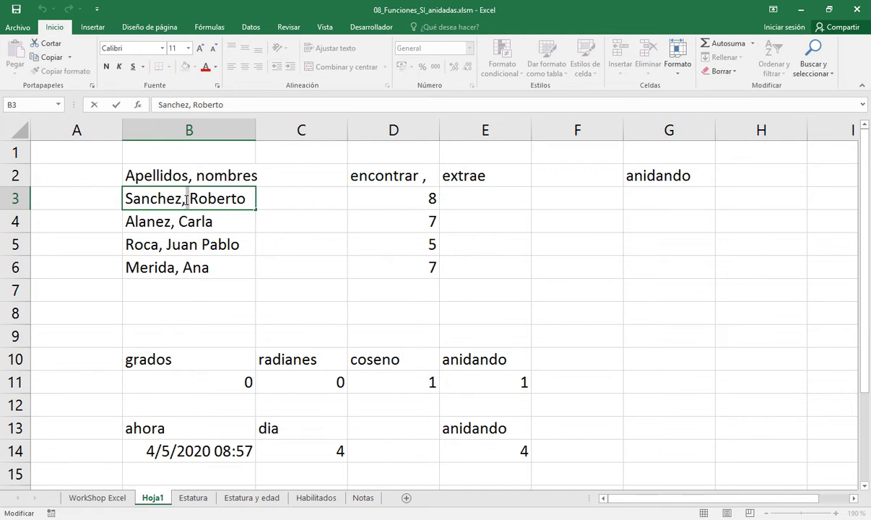
key(shift+Right)
key(shift+Right)
key(shift+Right)
key(shift+Right)
key(shift+Right)
key(shift+Right)
key(shift+Right)
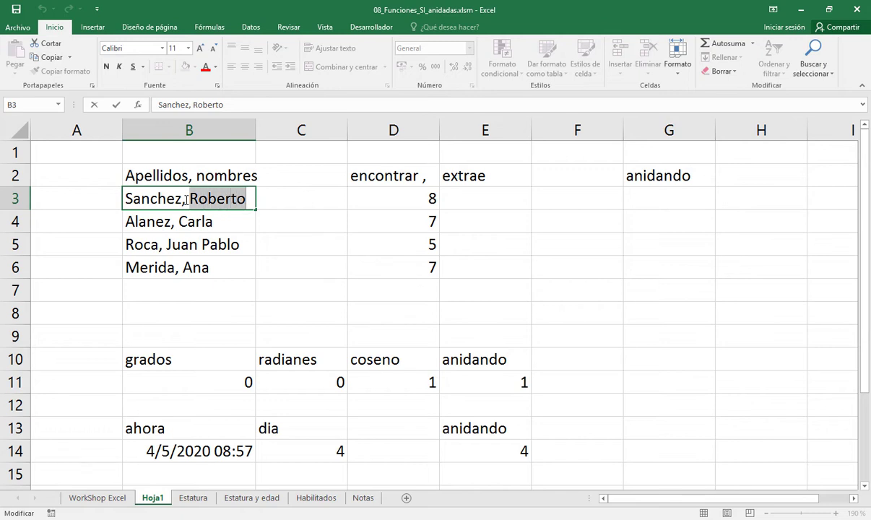
key(Escape)
key(Down)
key(Up)
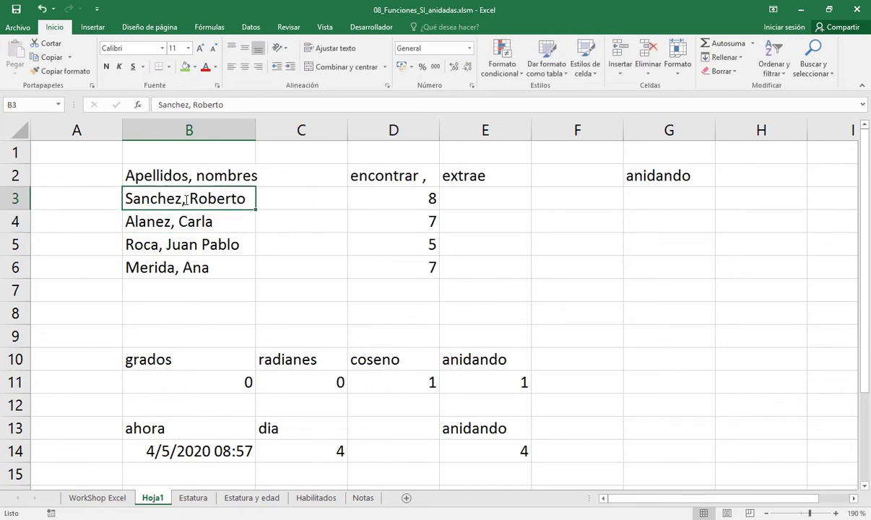
Step: Check the slide example, append + 1 to the ENCONTRAR formula in D3, and fill the revised formula down through D6
key(Right)
key(Right)
key(Right)
key(Left)
key(alt+Tab)
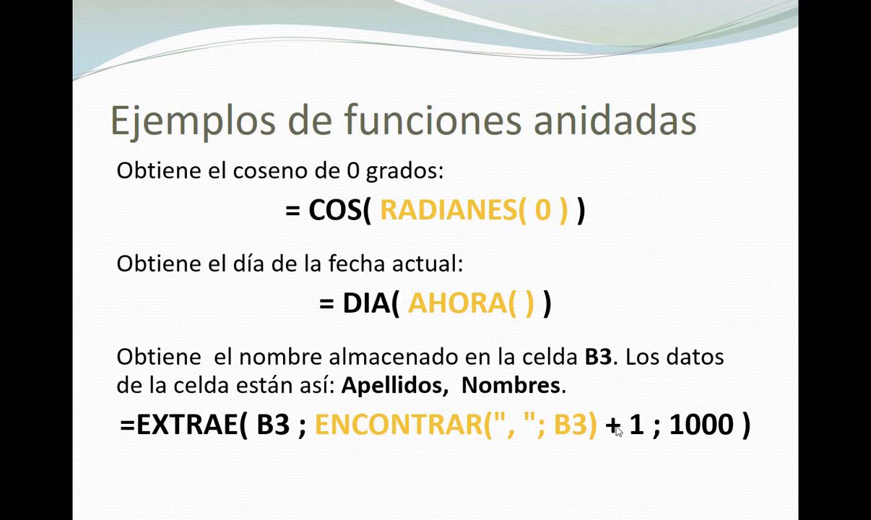
key(alt+Tab)
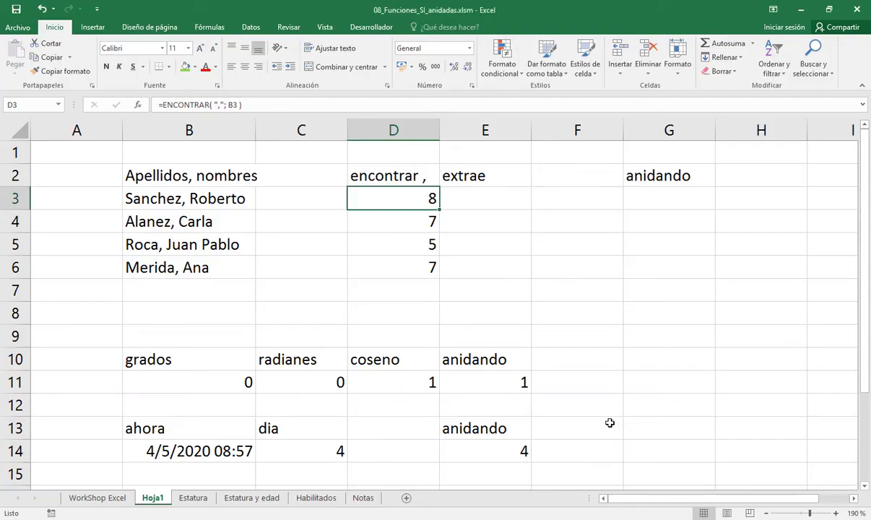
key(F2)
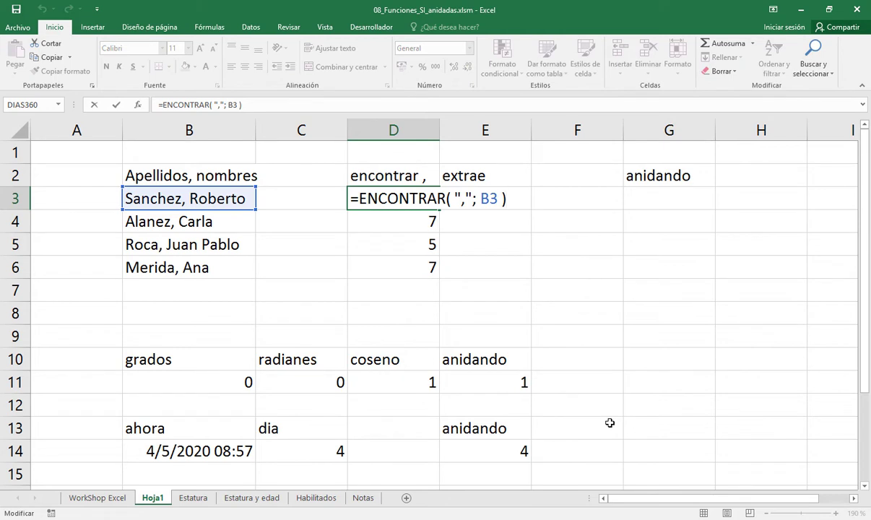
text(+ 1)
key(Return)
key(Up)
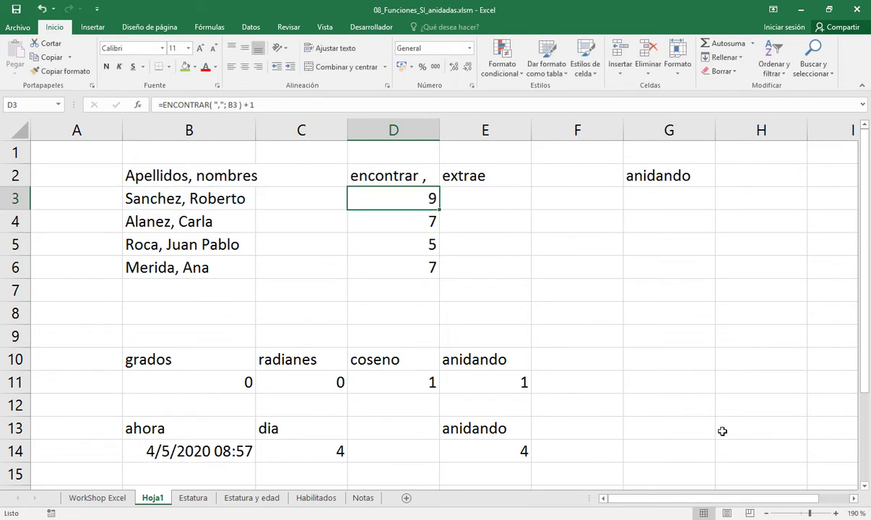
drag(439, 210, 432, 270)
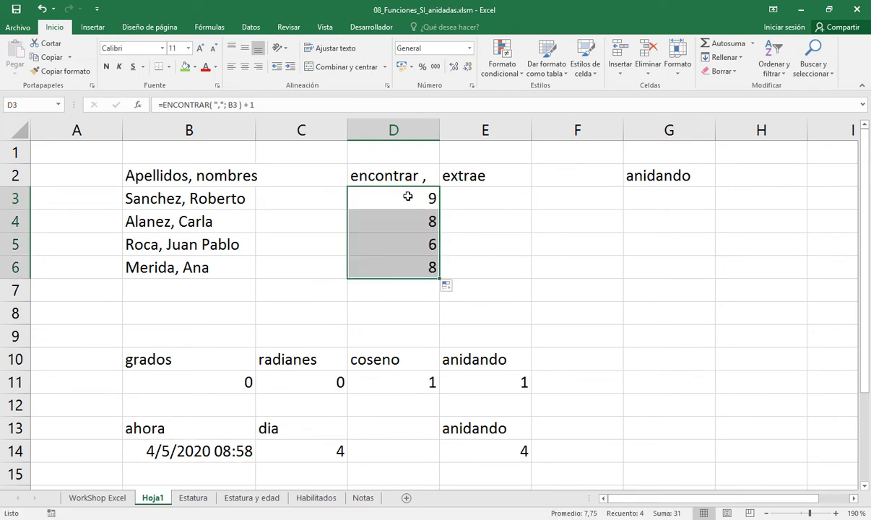
Step: Examine the characters of B3 from its start to the space after the comma, and the first name that follows
double_click(217, 197)
key(Left)
key(Left)
key(Left)
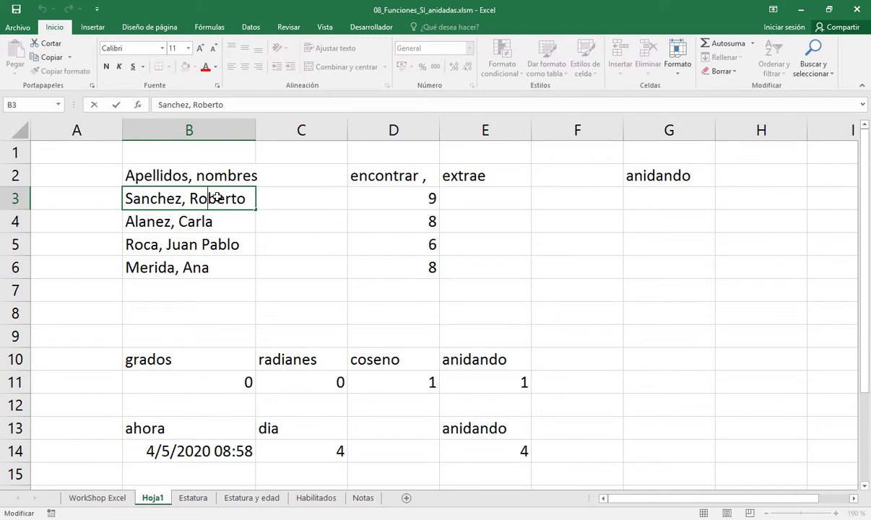
key(Home)
key(shift+Right)
key(shift+Right)
key(shift+Right)
key(shift+Right)
key(shift+Right)
key(shift+Right)
key(shift+Right)
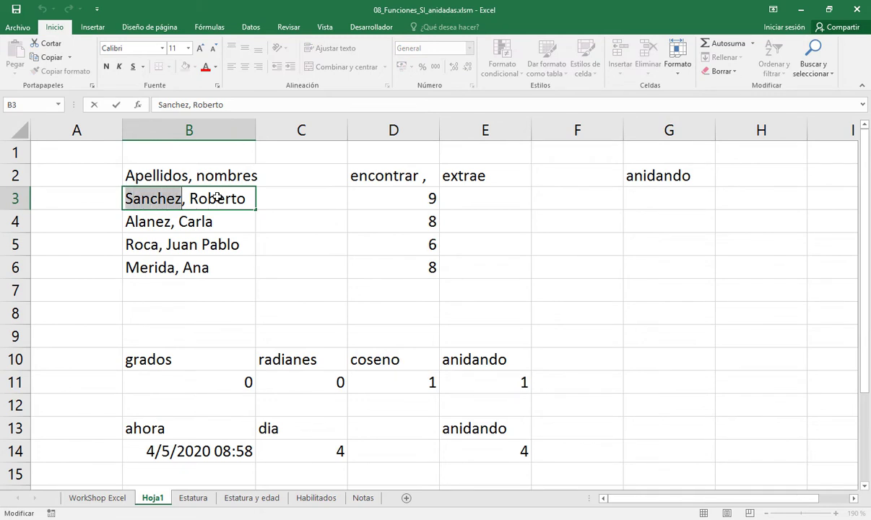
key(shift+Right)
key(shift+Right)
click(190, 200)
key(shift+End)
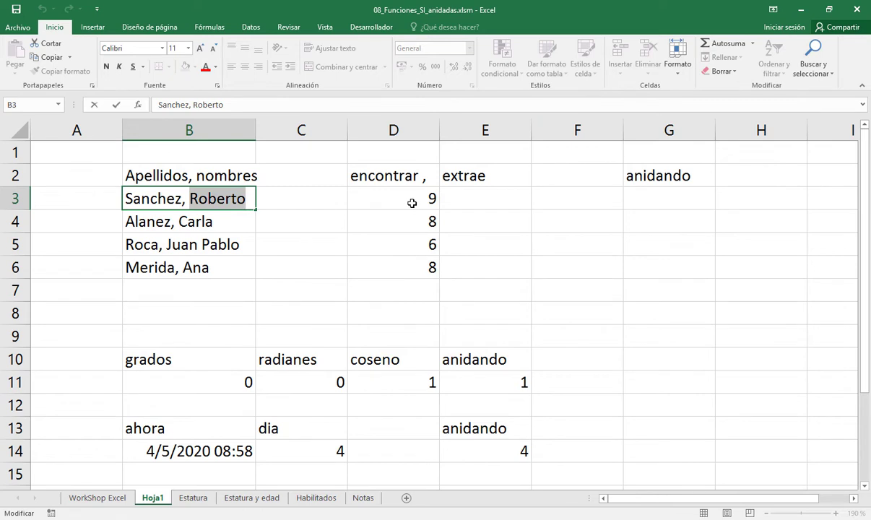
key(Return)
key(Up)
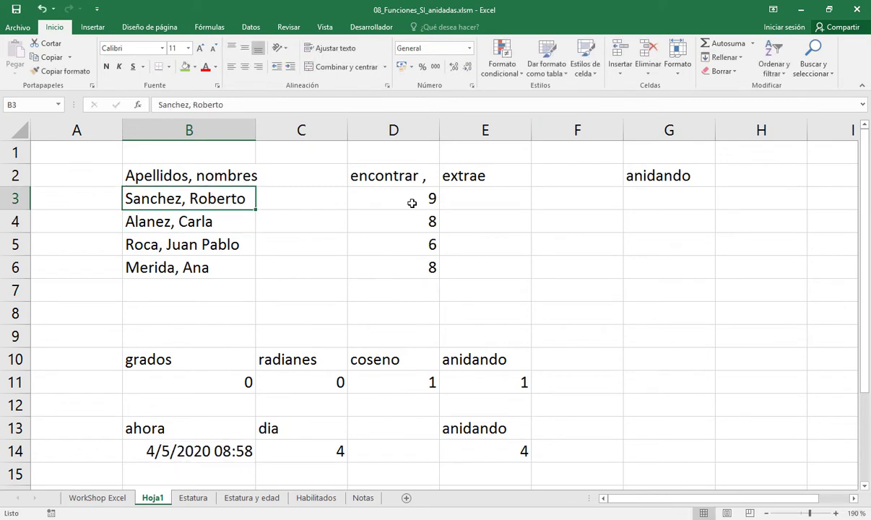
Step: Start an EXTRAE formula in E3 with B3 as the text and D3 as the initial position
key(Right)
key(Right)
key(Right)
text(=)
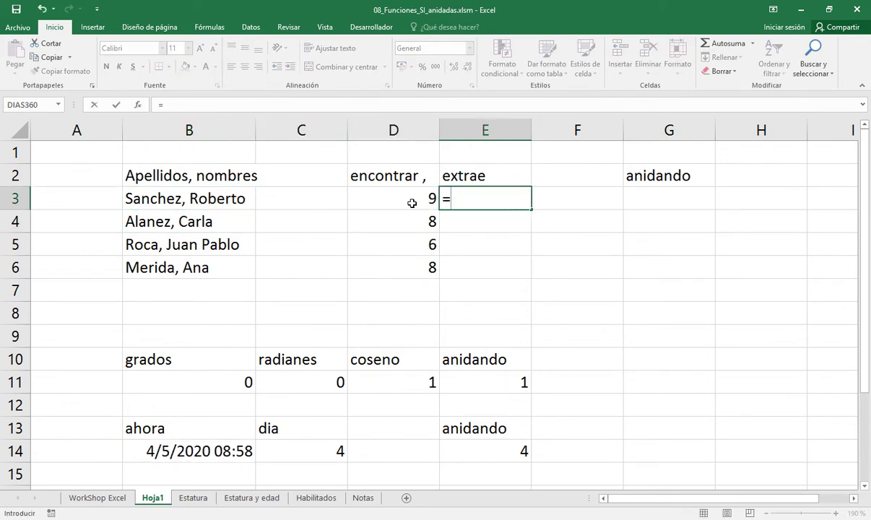
text(ext)
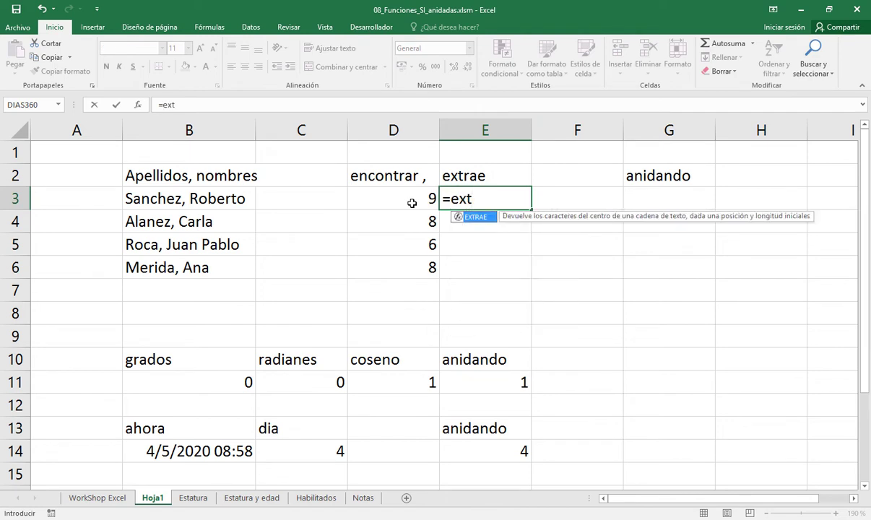
key(Tab)
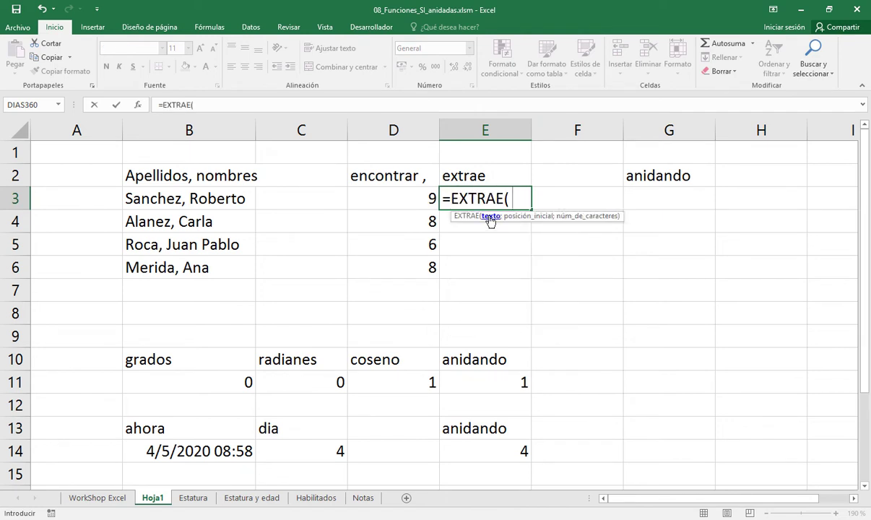
click(246, 198)
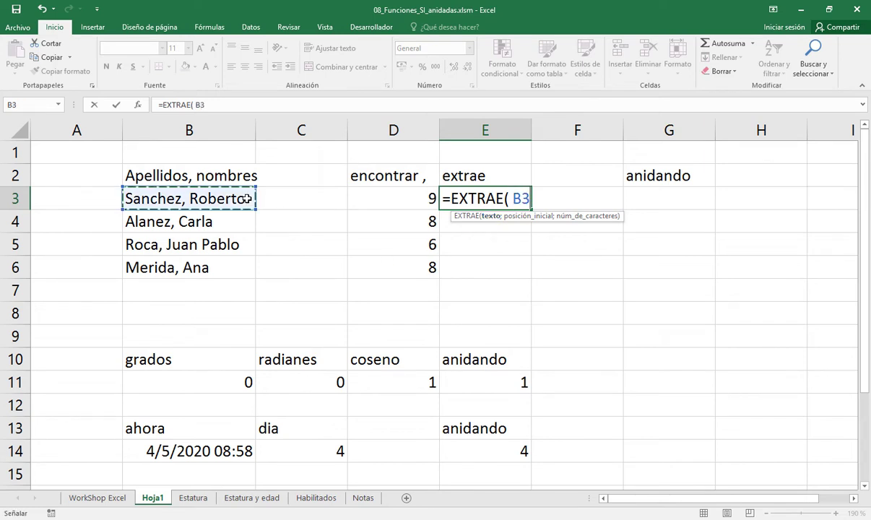
text(;)
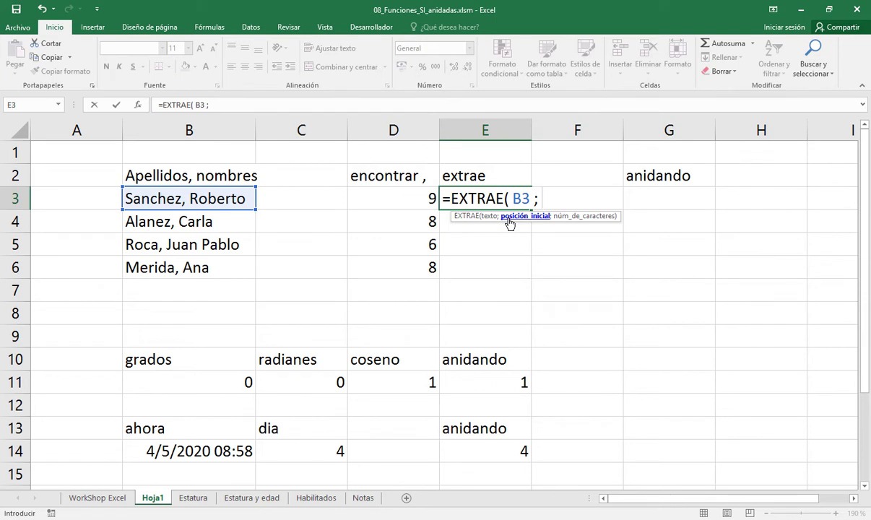
click(418, 199)
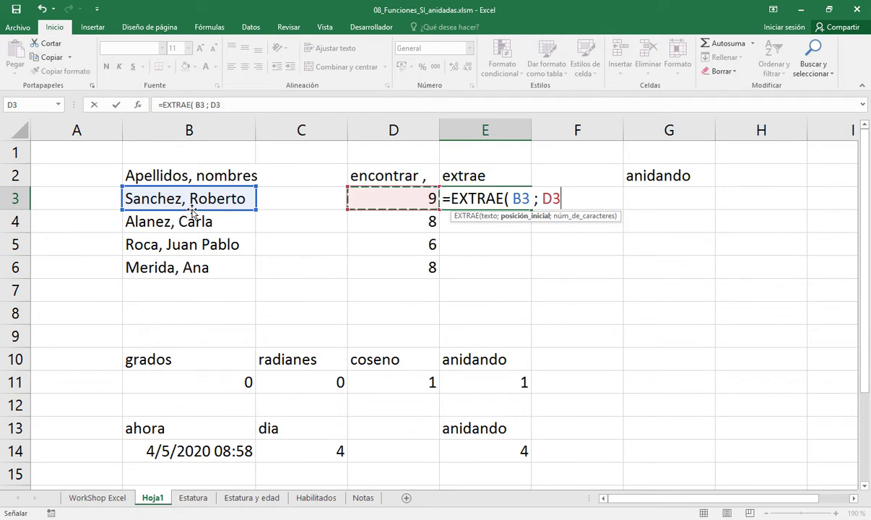
text(;)
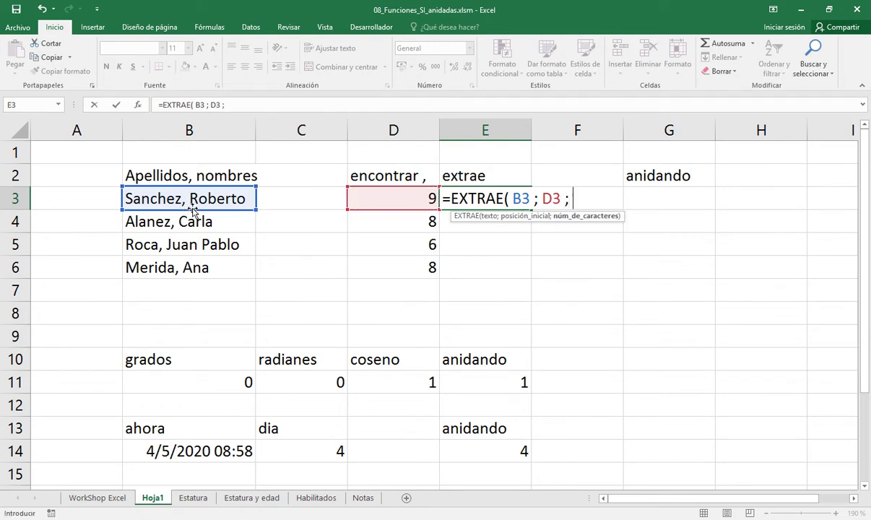
Step: Check the slide example, complete the EXTRAE formula in E3 with 1000 characters, and fill it down through E6
key(alt+Tab)
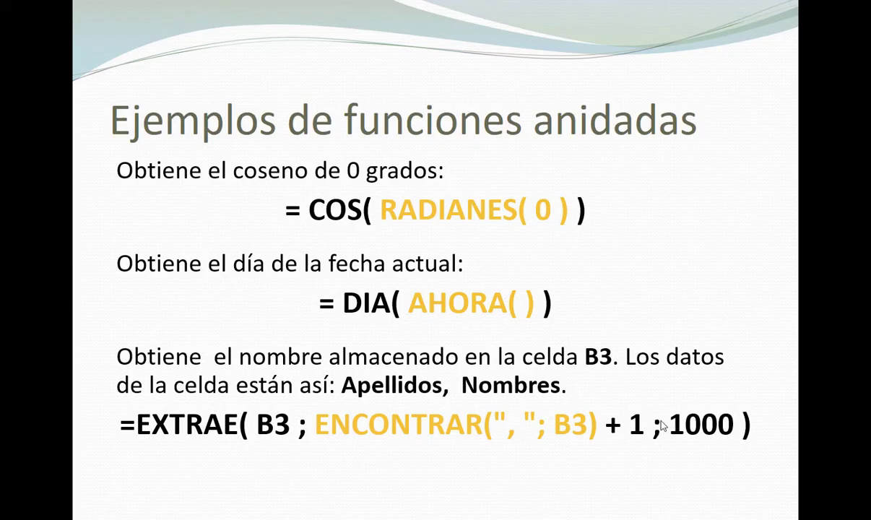
key(alt+Tab)
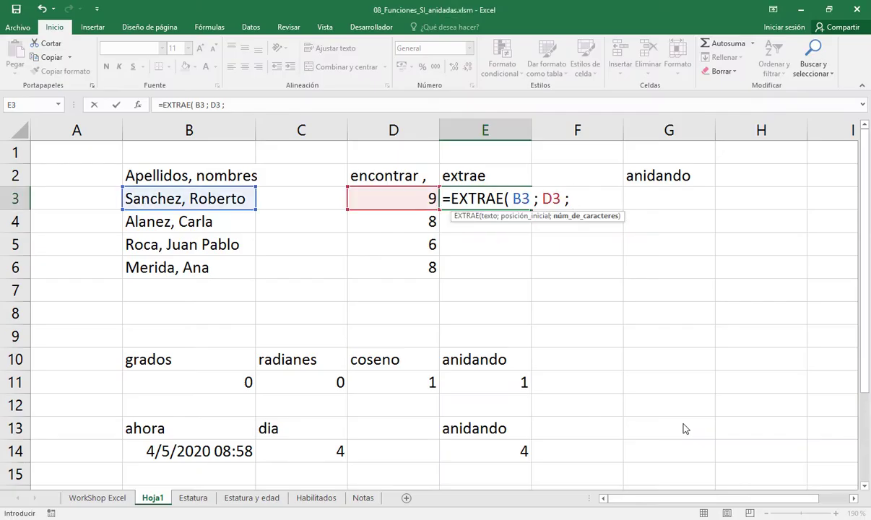
text(1000 ))
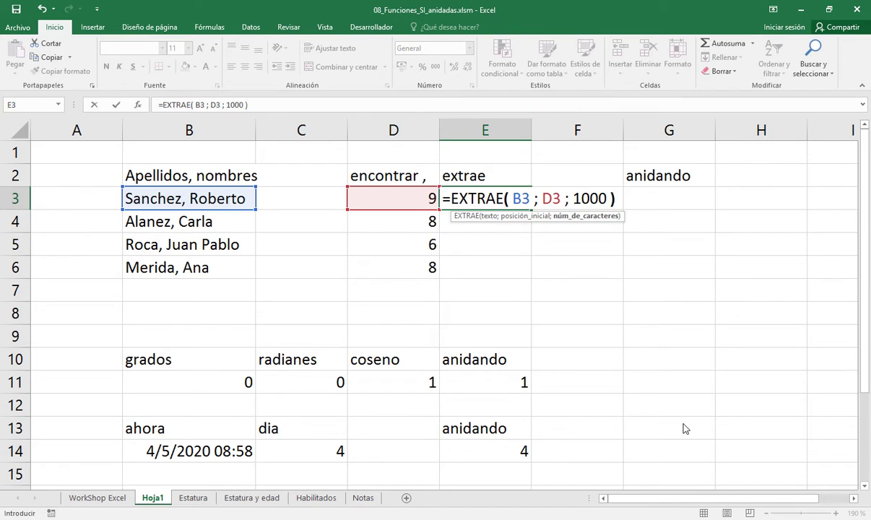
key(Return)
key(Up)
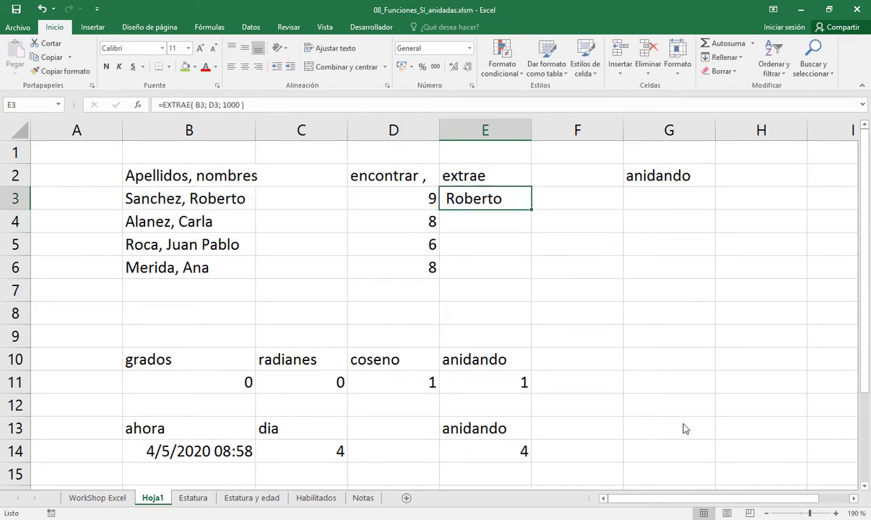
double_click(530, 209)
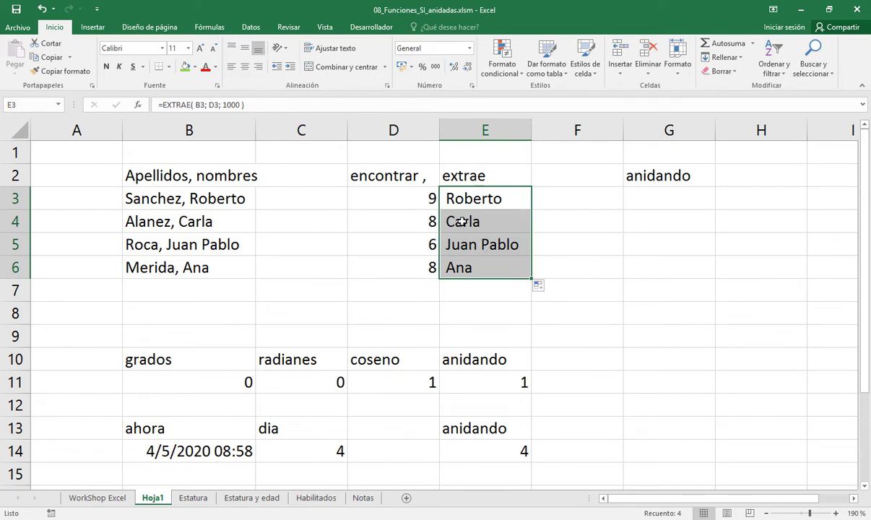
Step: Review the EXTRAE arguments in E3 and trace the characters of the first name in B3, leaving both cells unedited
double_click(455, 198)
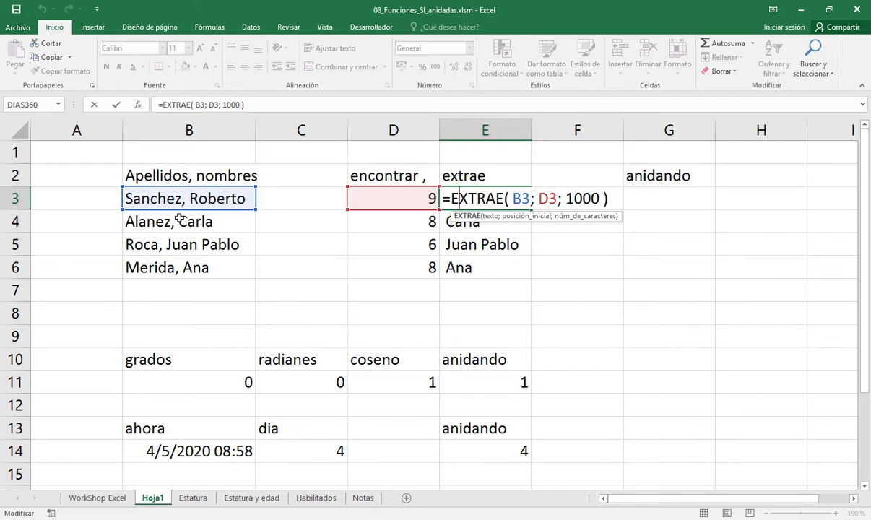
click(549, 197)
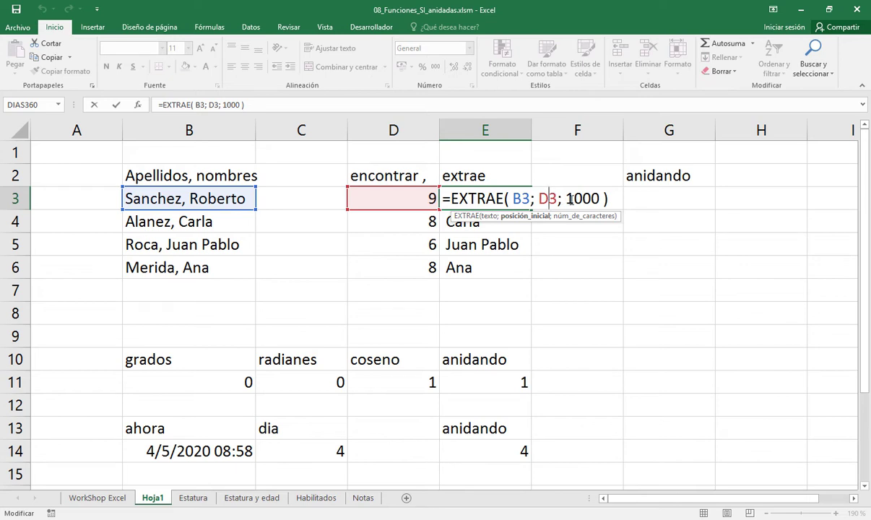
click(571, 199)
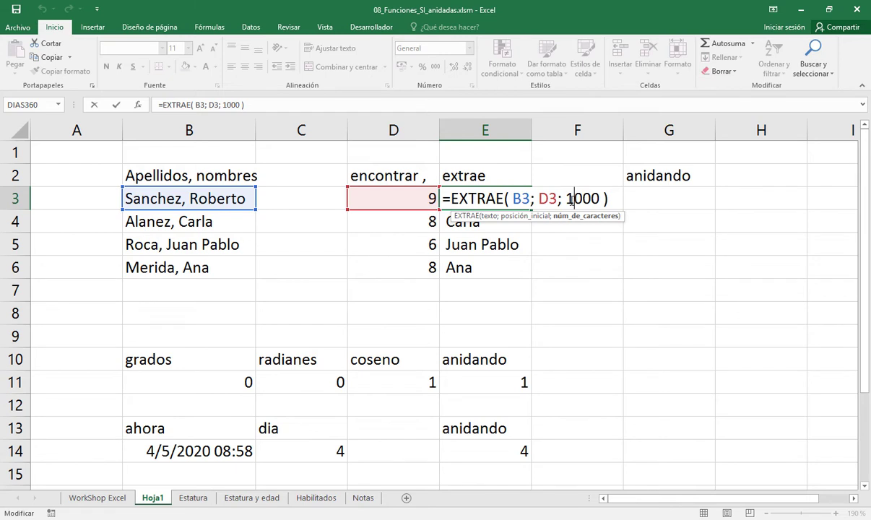
click(189, 199)
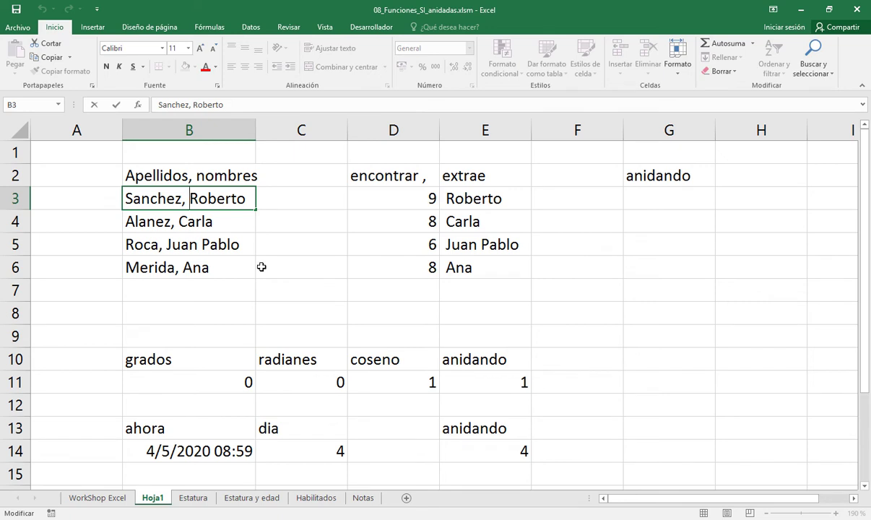
key(shift+Right)
key(shift+Right)
key(shift+Right)
key(shift+Right)
key(shift+Right)
key(shift+Right)
key(shift+Right)
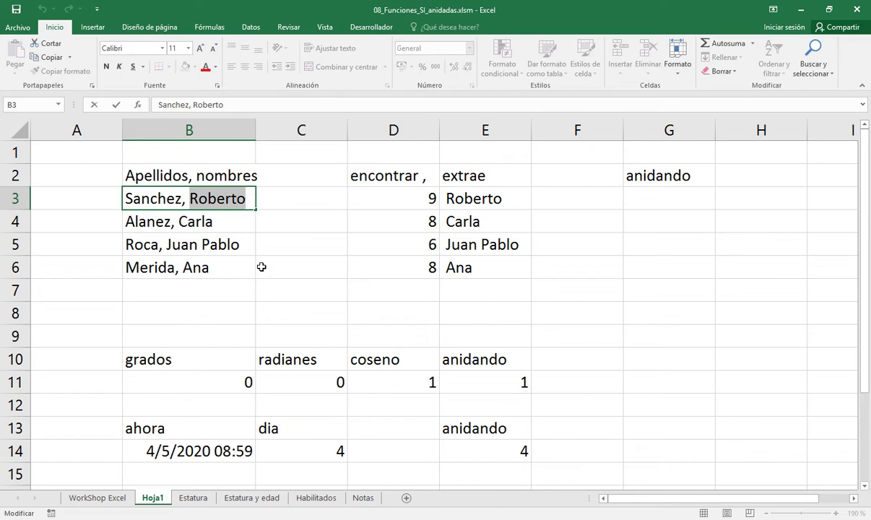
key(Return)
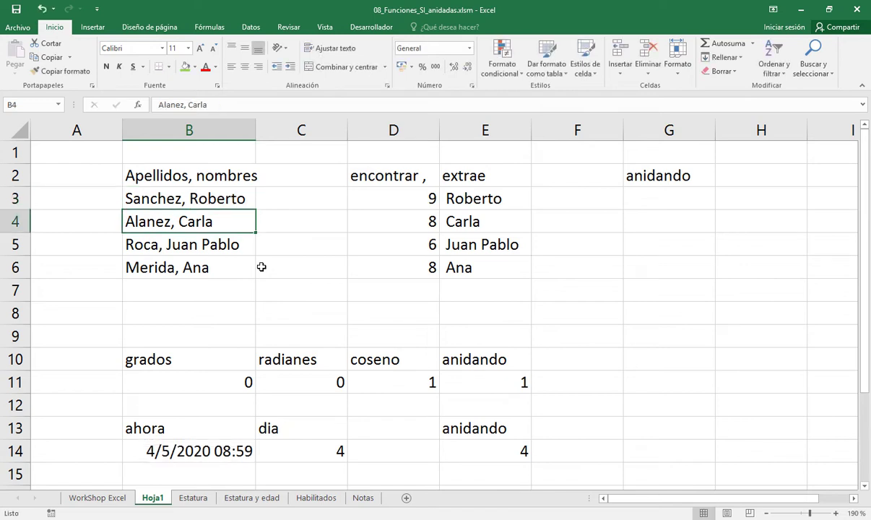
Step: Examine the characters after the comma in B5 and the 1000-character argument of the EXTRAE formula in E3
key(Down)
key(F2)
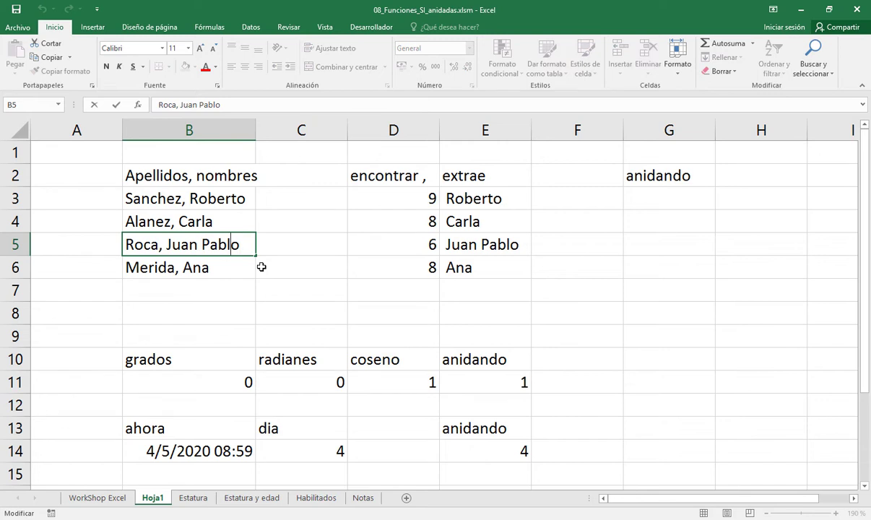
key(Left)
key(Left)
key(Left)
key(Left)
key(Left)
key(Left)
key(Left)
key(Left)
key(shift+Right)
key(shift+Right)
key(shift+Right)
key(shift+Right)
key(shift+Right)
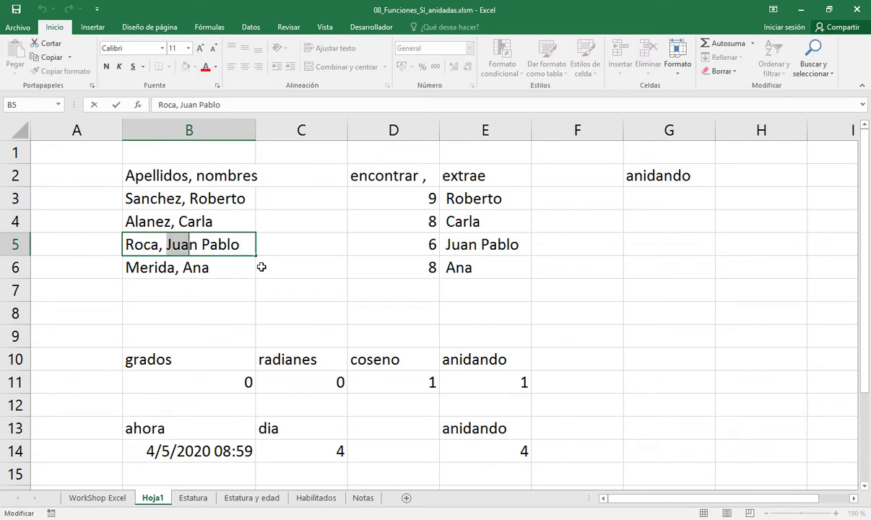
key(shift+Right)
key(shift+Right)
key(shift+Right)
key(shift+Right)
key(shift+Right)
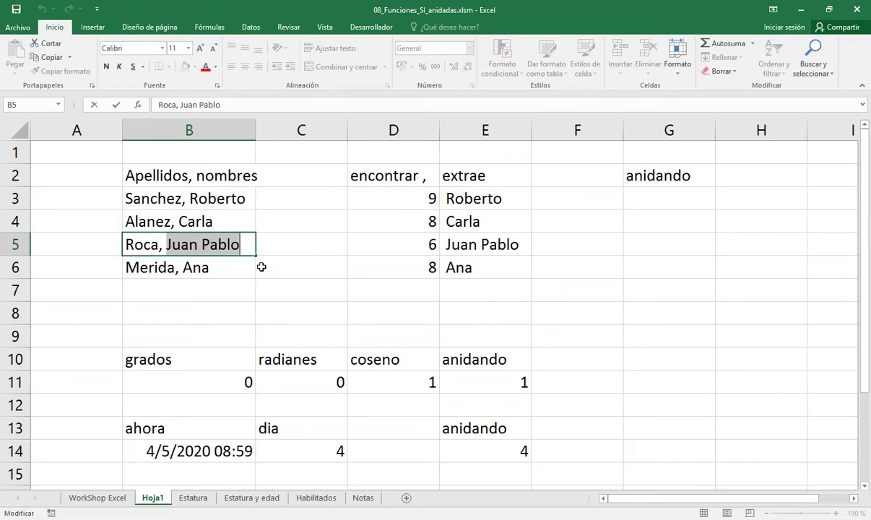
key(Escape)
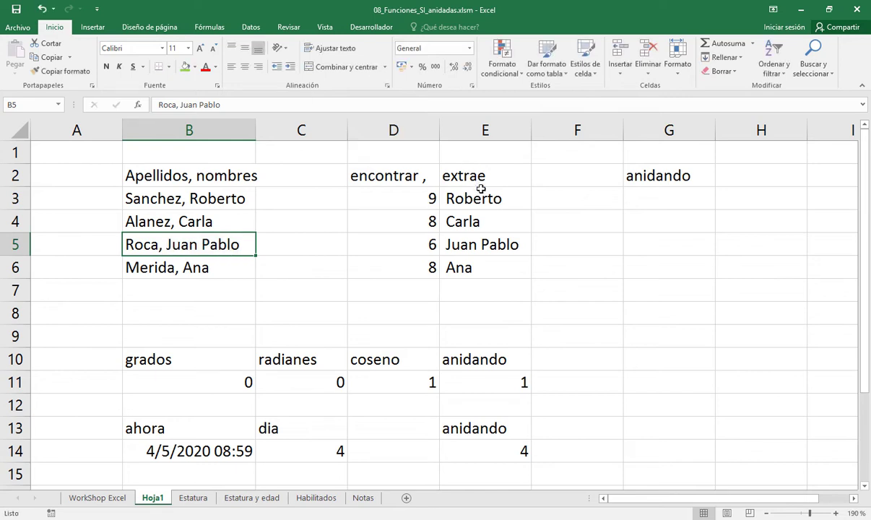
click(480, 191)
double_click(478, 199)
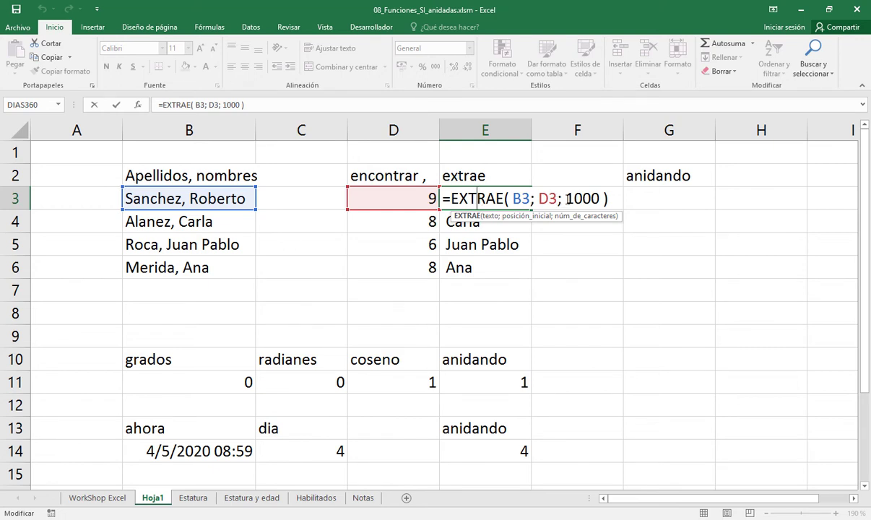
drag(566, 199, 599, 197)
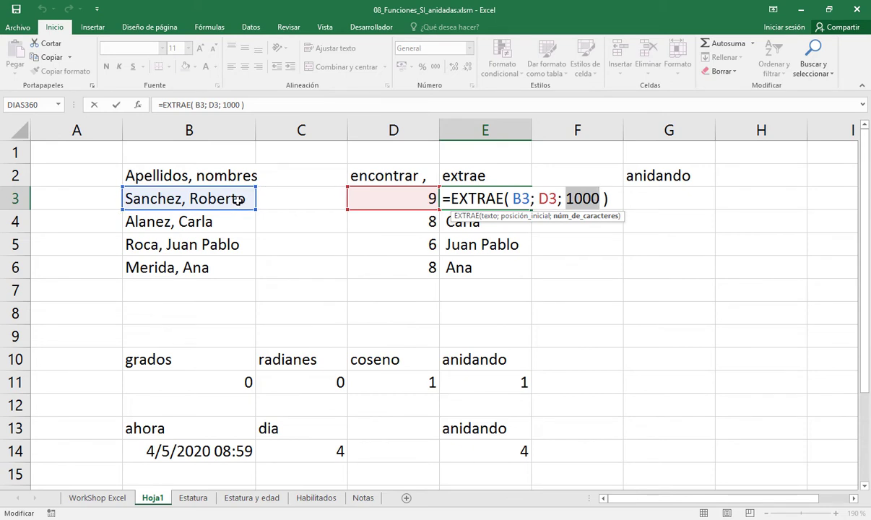
key(Return)
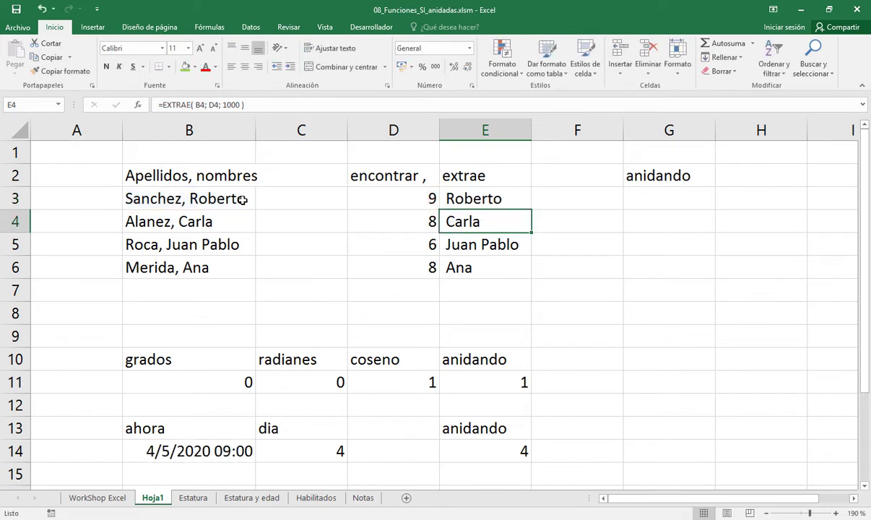
Step: Copy the expression ENCONTRAR( ","; B3 ) + 1 from the formula in D3, without its equals sign
key(Up)
key(Left)
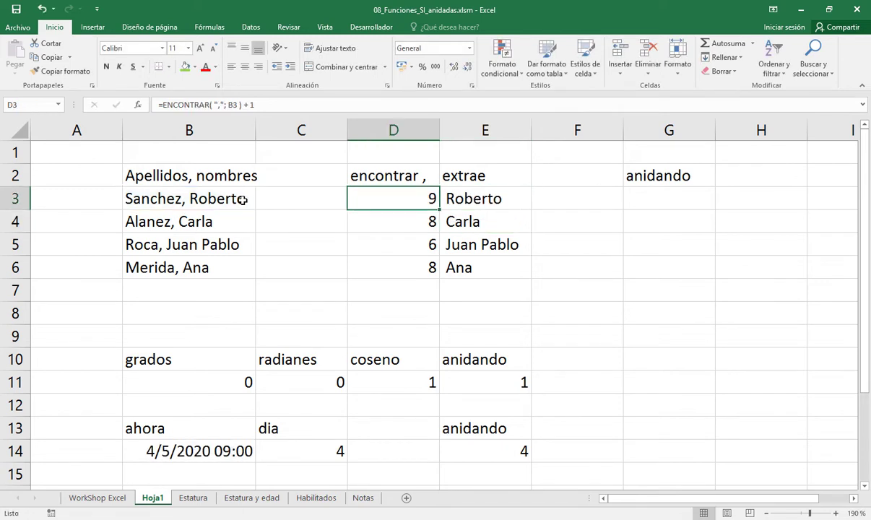
key(F2)
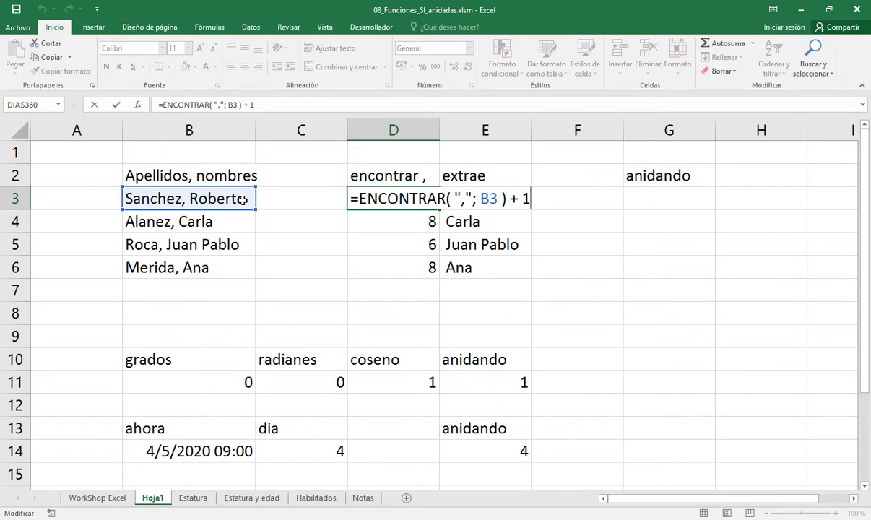
key(shift+Home)
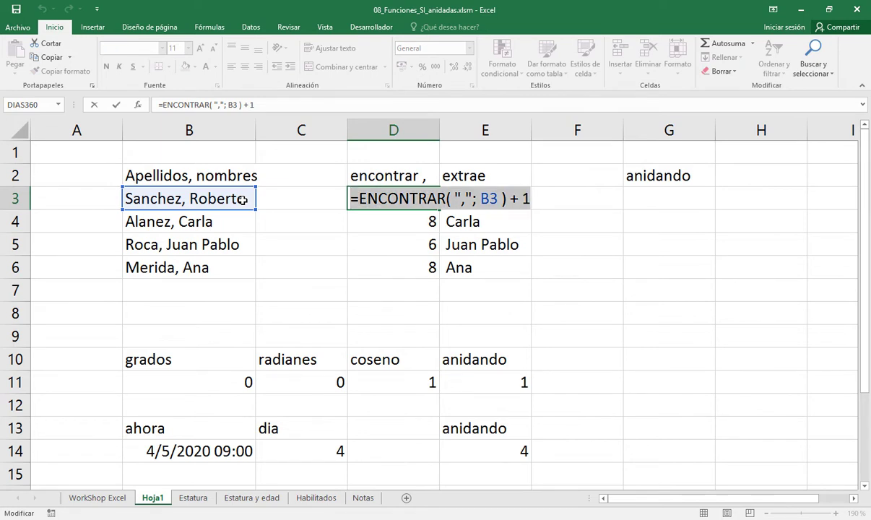
key(shift+Right)
key(ctrl+c)
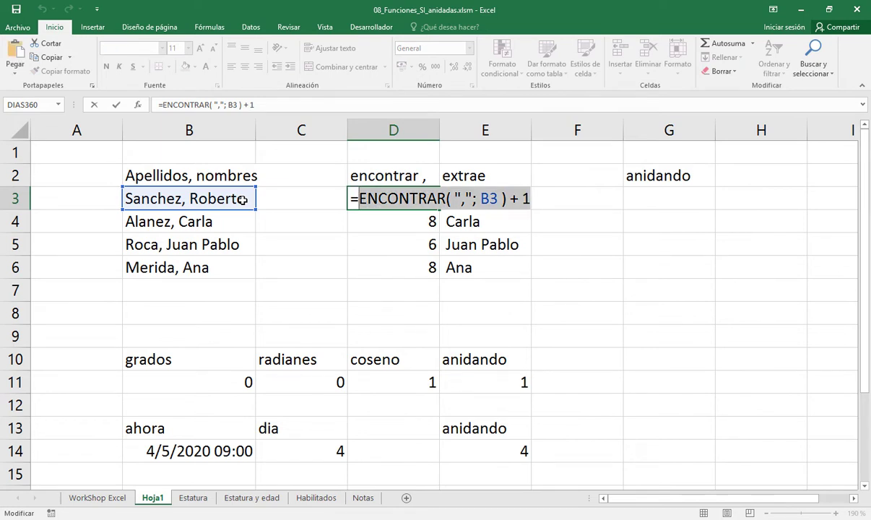
key(Escape)
key(Right)
key(F2)
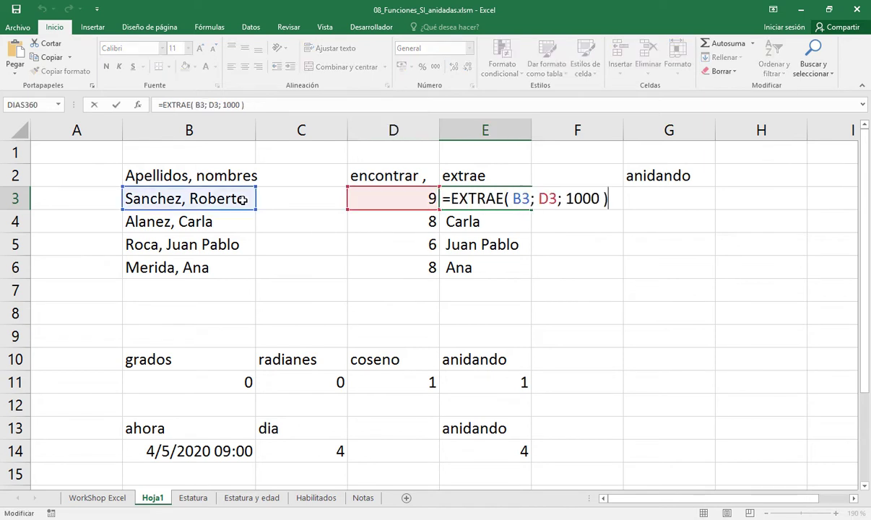
key(Escape)
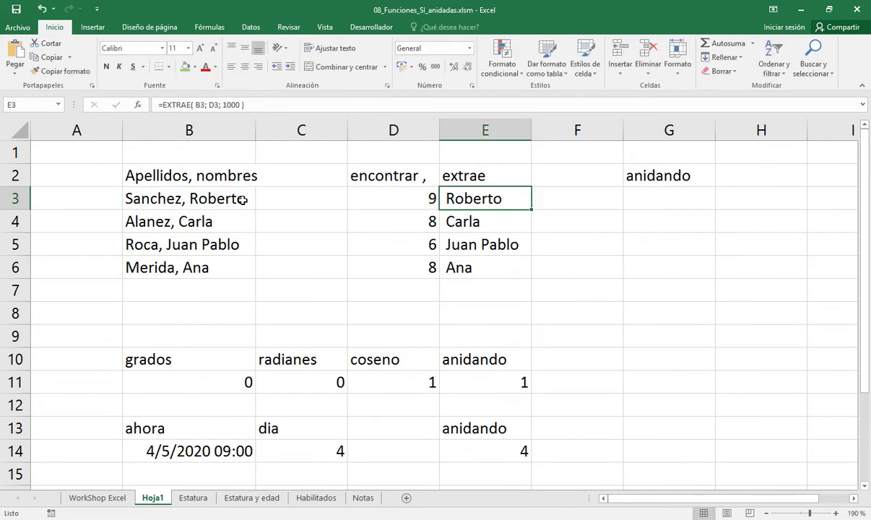
Step: Enter the copied expression in G3 as the formula =ENCONTRAR( ","; B3 ) + 1
key(Right)
key(Right)
text(=)
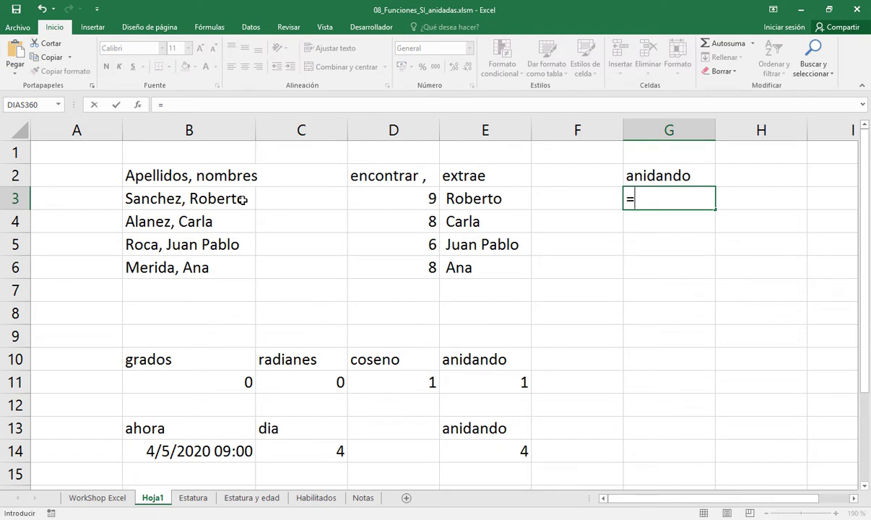
key(BackSpace)
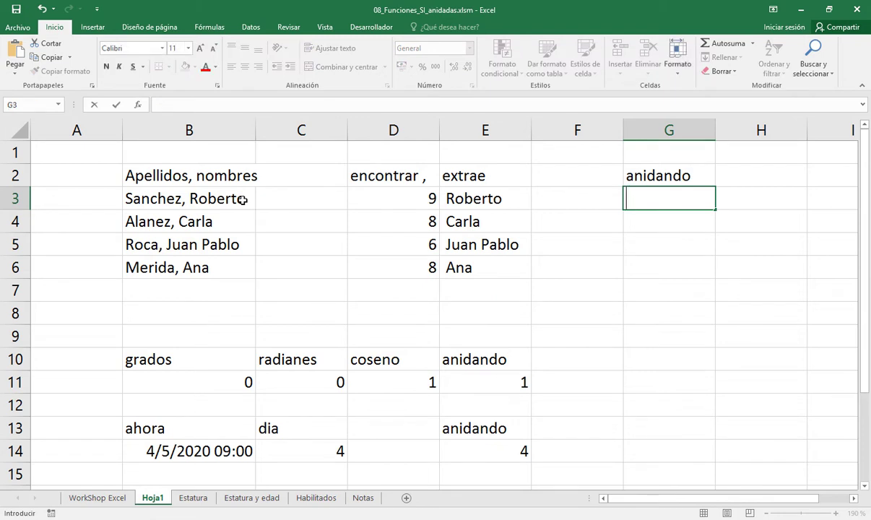
key(ctrl+v)
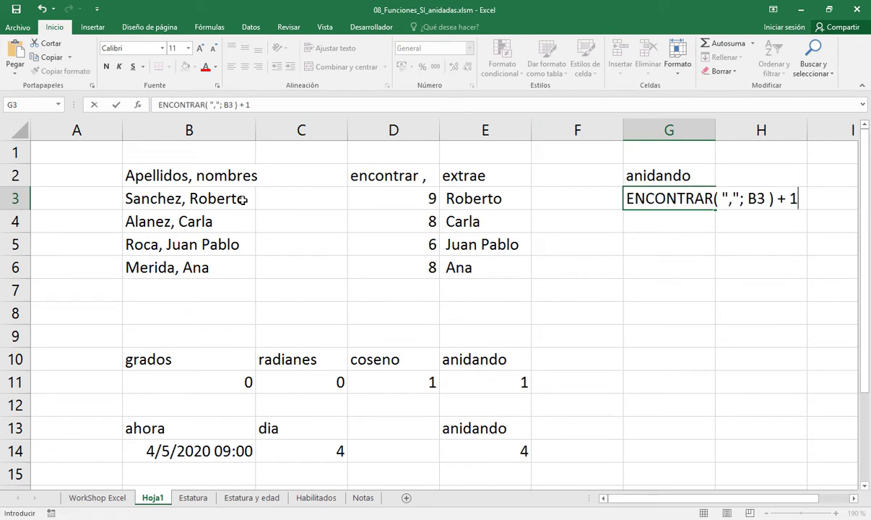
key(F2)
key(Home)
text(=)
key(Return)
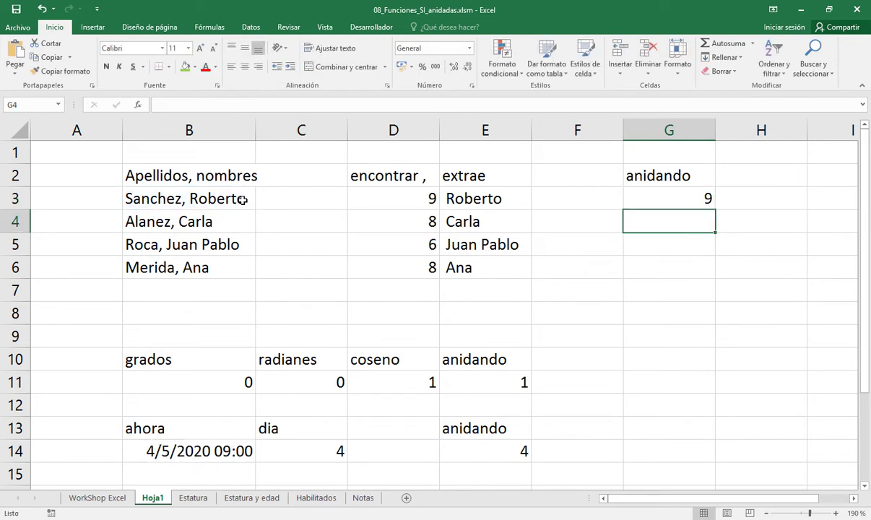
Step: Review the B3 reference, the comma argument and the + 1 in the ENCONTRAR formula in G3
key(Up)
key(F2)
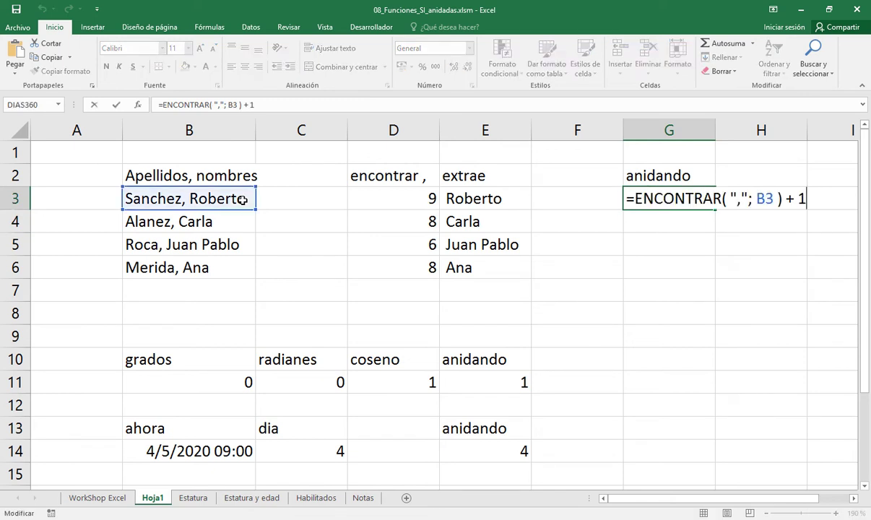
key(Left)
key(Left)
key(Left)
key(Left)
key(Left)
key(Left)
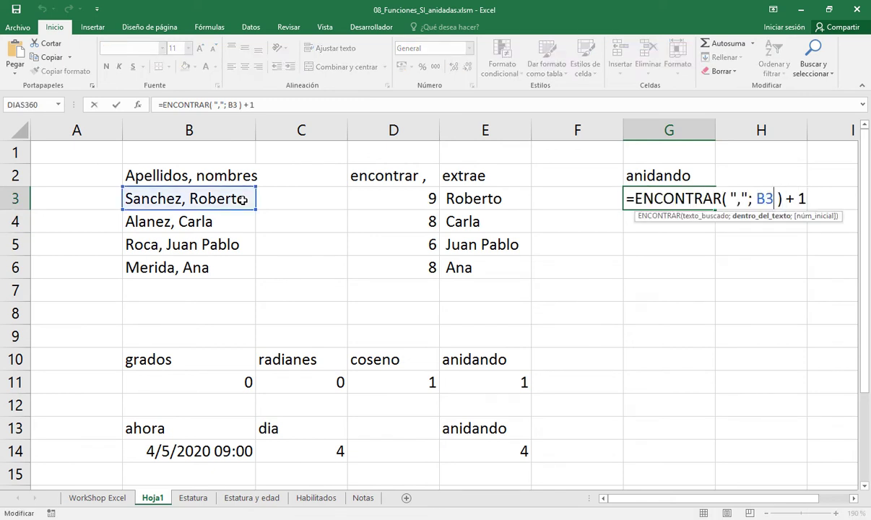
key(shift+Left)
key(shift+Left)
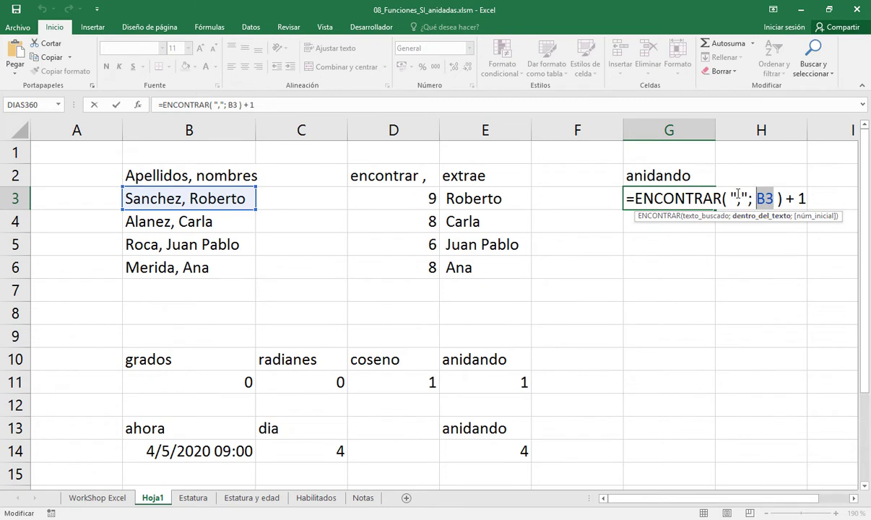
drag(729, 198, 805, 200)
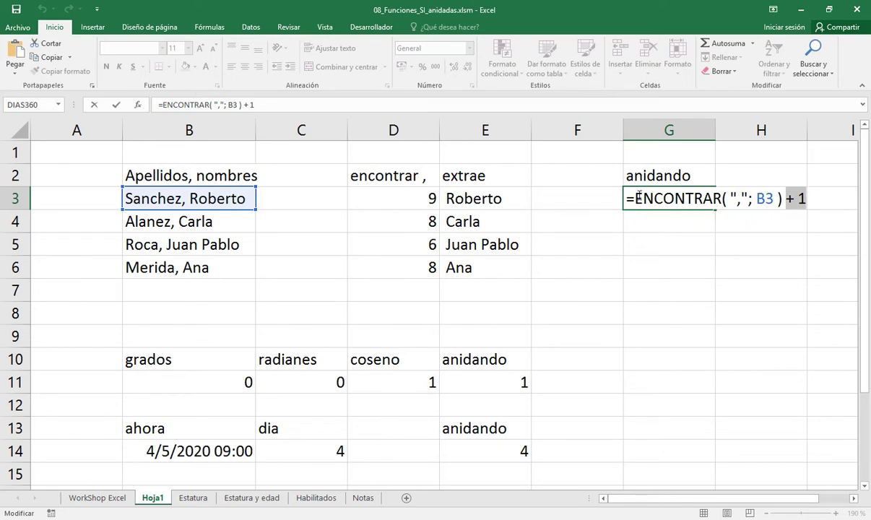
Step: Replace the G3 formula with the nested formula =EXTRAE( B3 ; ENCONTRAR( ","; B3 ) + 1 ; 1000 )
key(Home)
drag(829, 183, 828, 197)
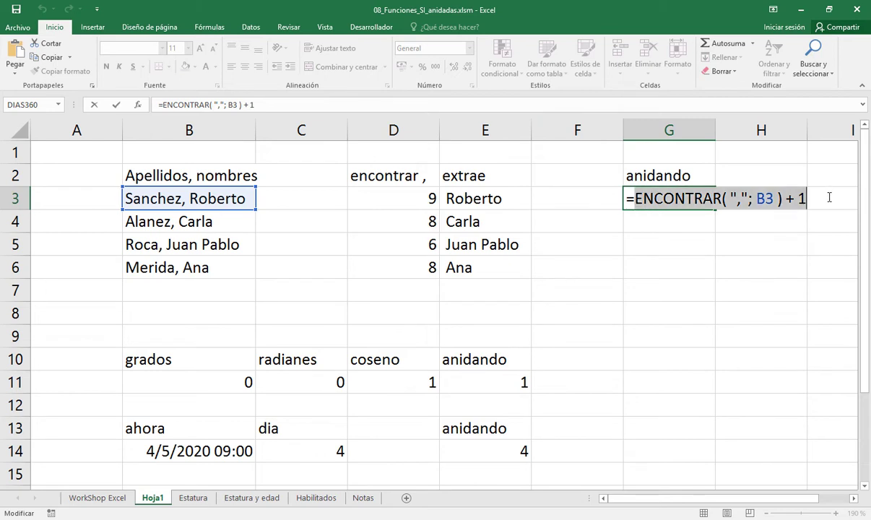
key(Delete)
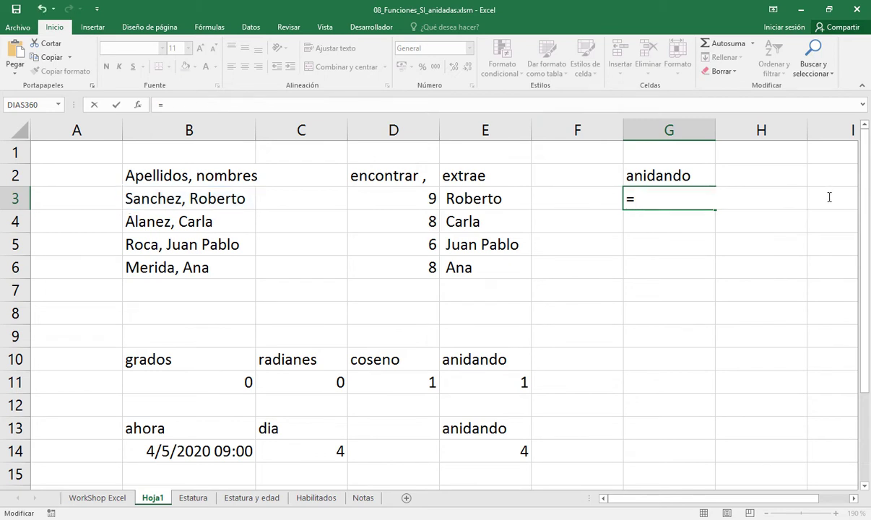
text(ext)
key(Tab)
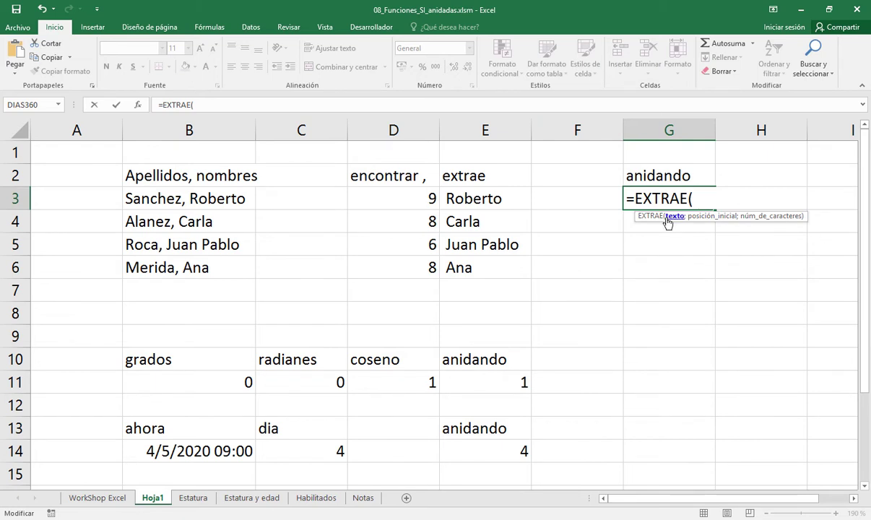
click(239, 197)
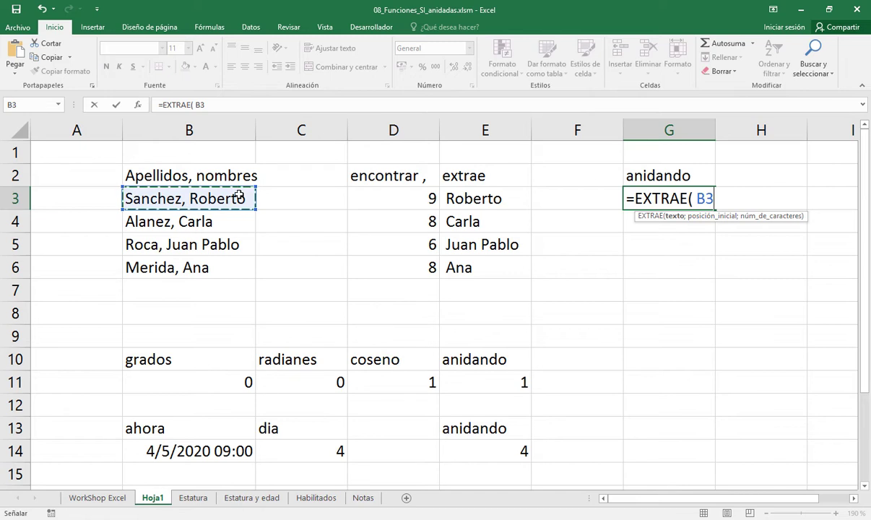
text(;)
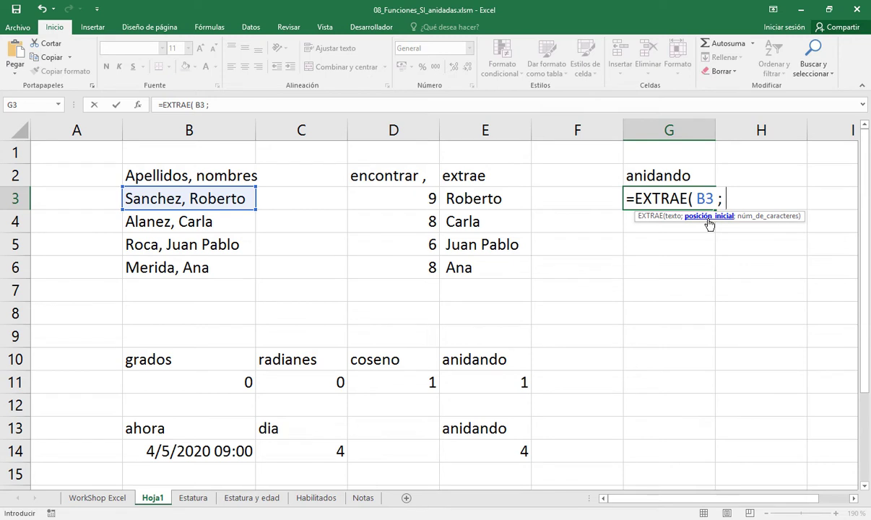
text(ENCONTRAR( ","; B3 ) + 1)
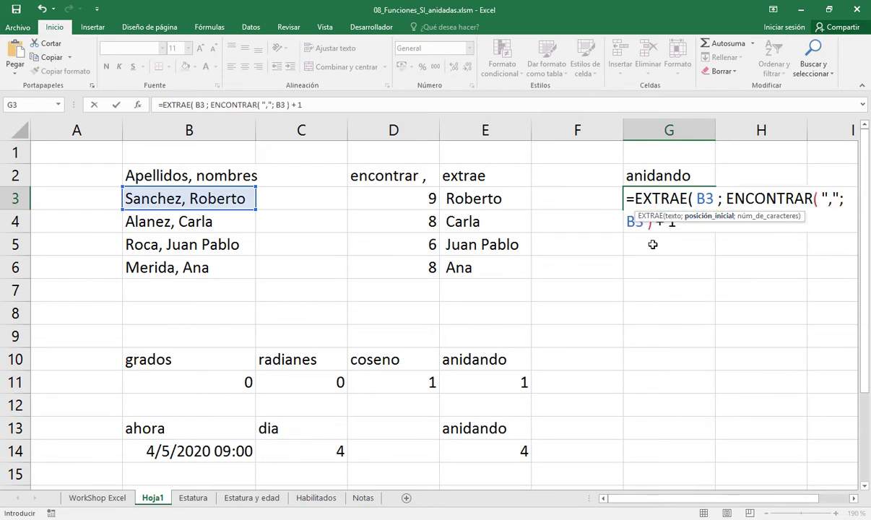
text( ;)
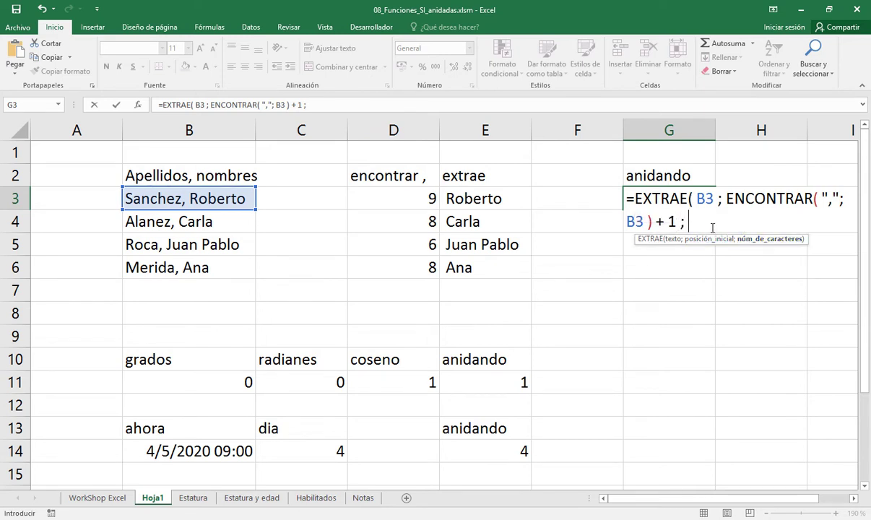
text( 1000)
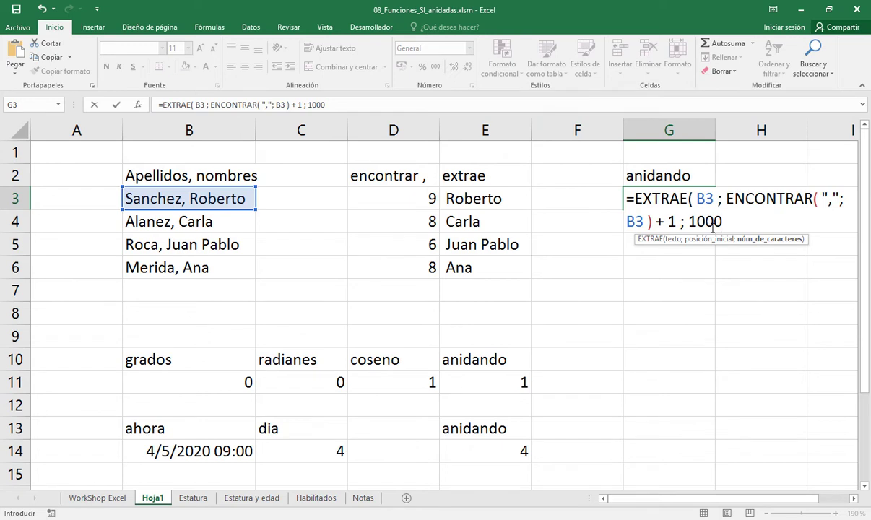
text( ))
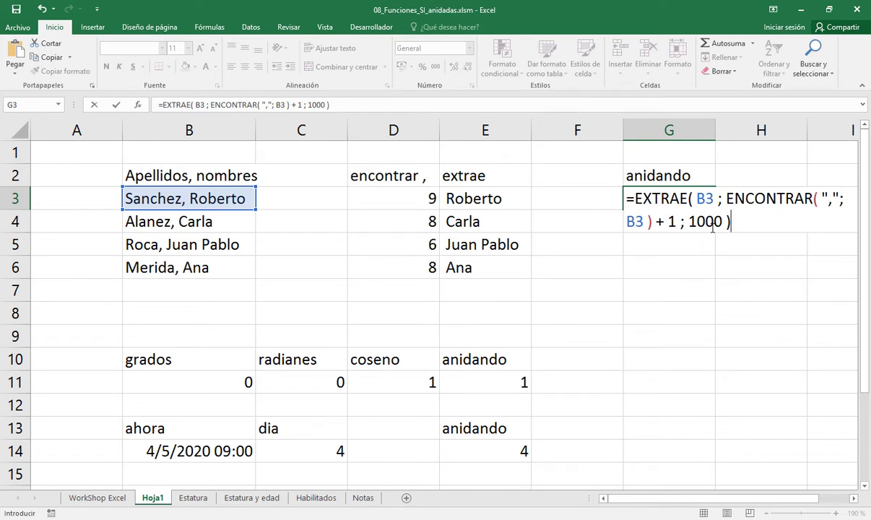
key(Return)
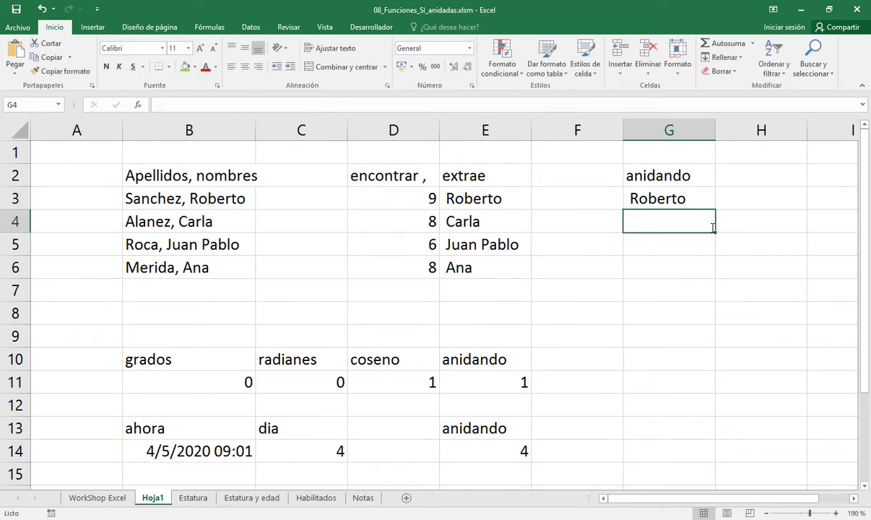
Step: Fill the nested formula from G3 down through G6, reviewing the G3 formula without changing it
key(Up)
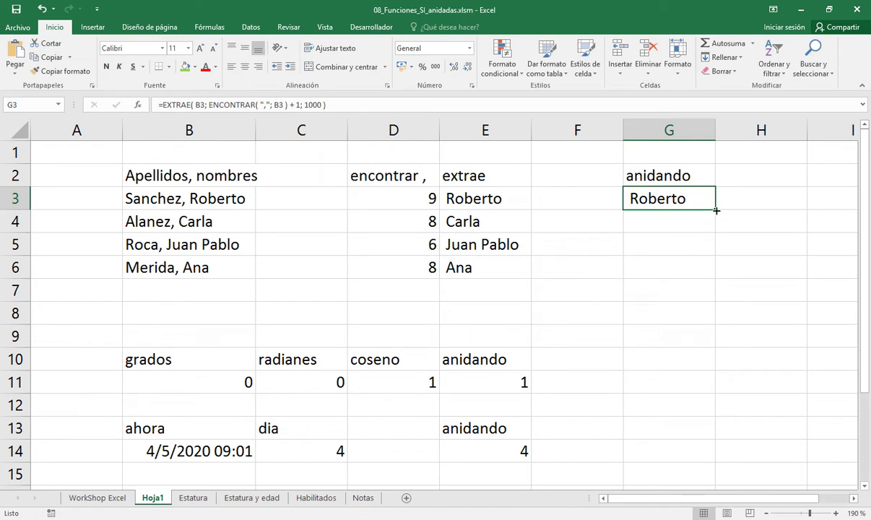
drag(716, 210, 708, 275)
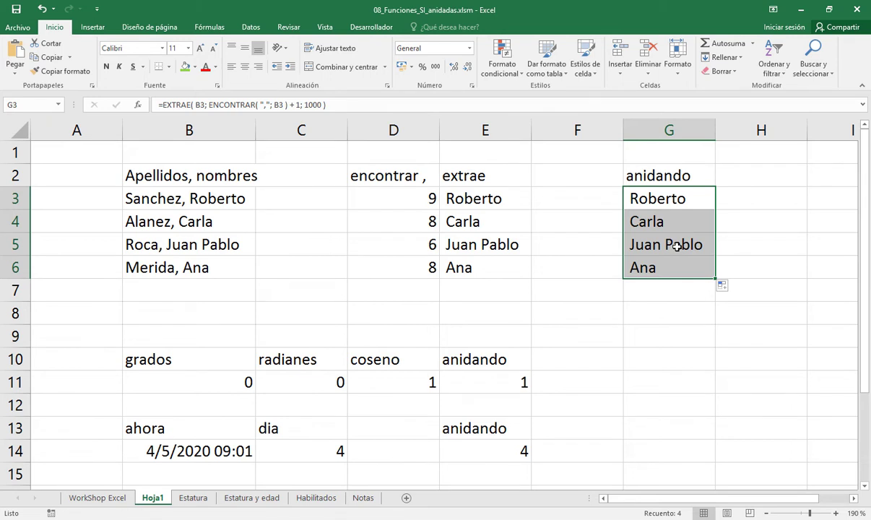
double_click(662, 200)
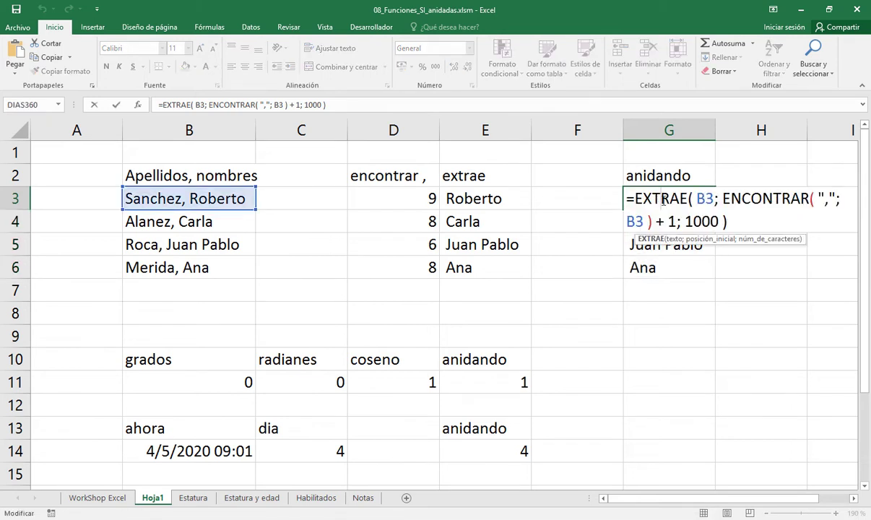
key(Escape)
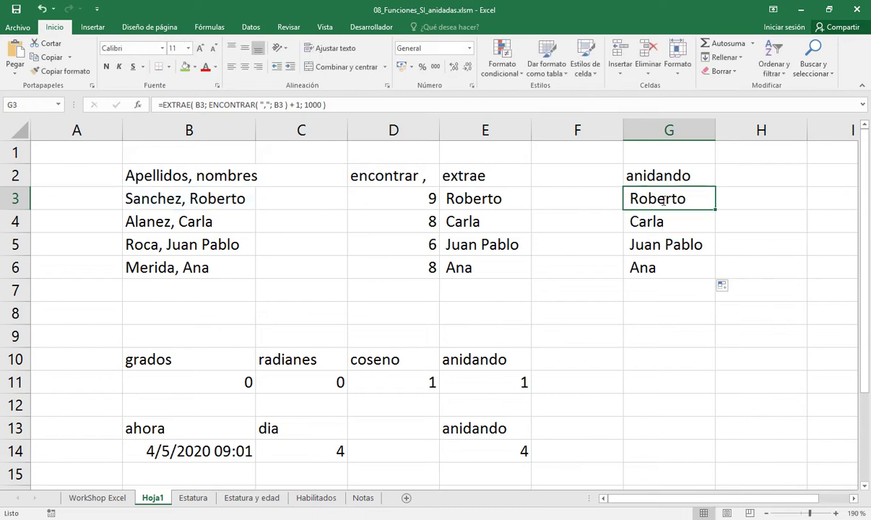
drag(715, 211, 713, 275)
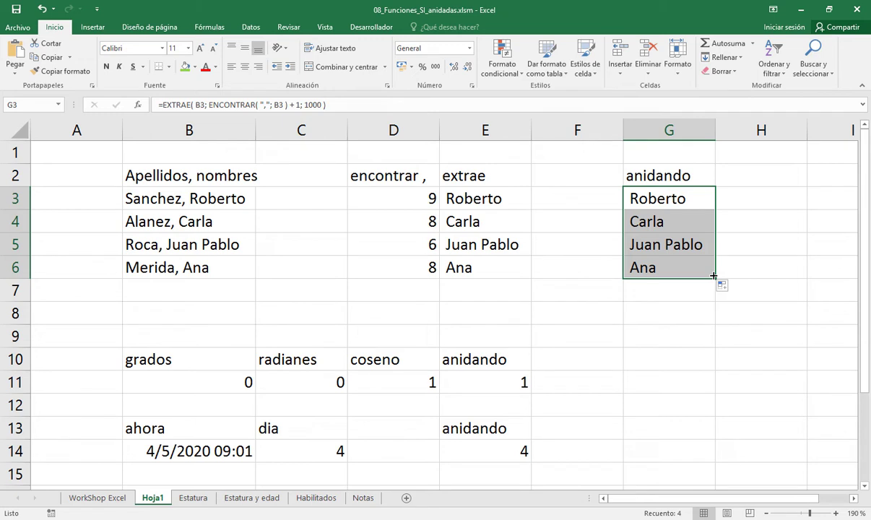
double_click(682, 200)
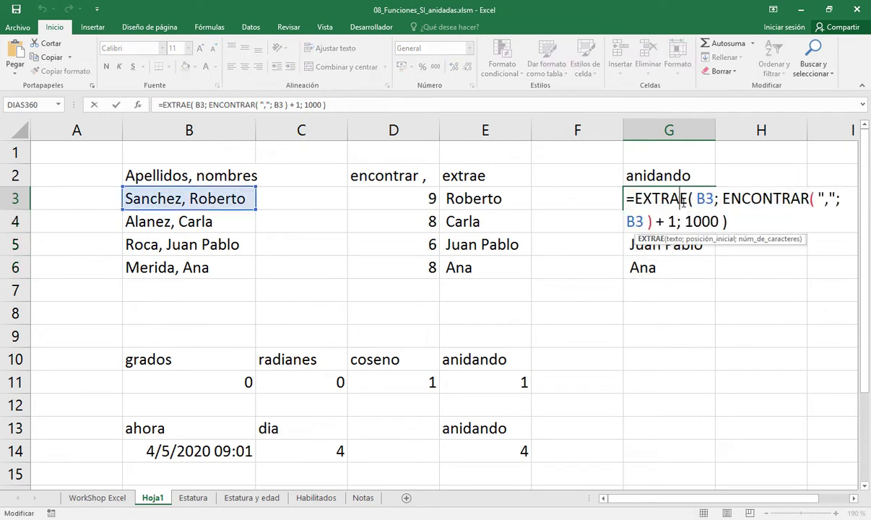
key(Return)
click(683, 201)
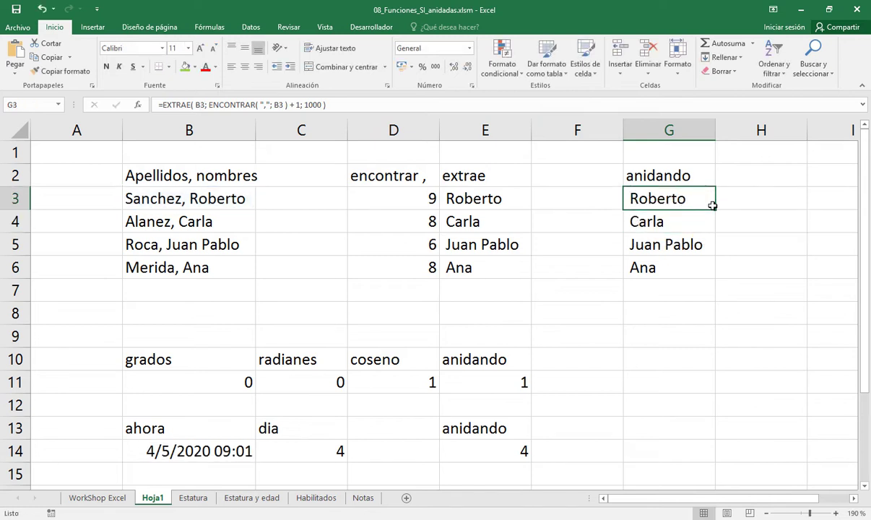
drag(715, 210, 707, 274)
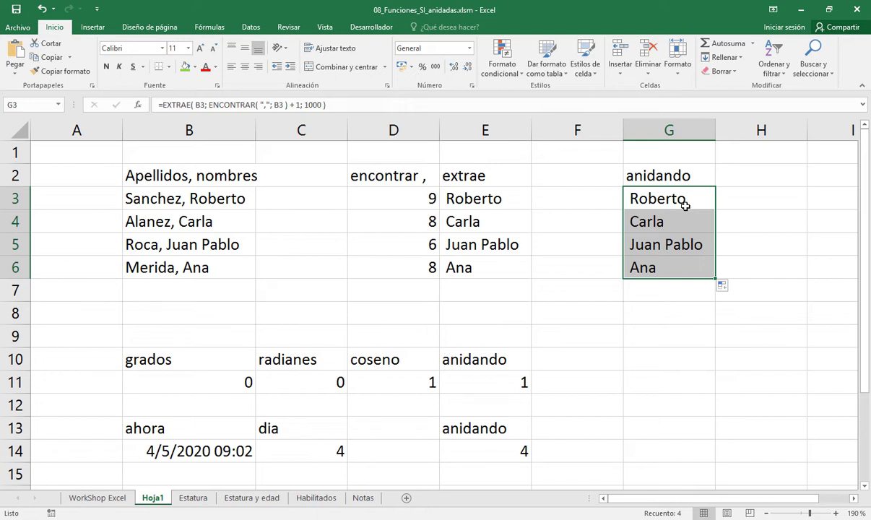
Step: Check how the B cell references change in the nested formulas from G3 through G6
click(667, 201)
key(Down)
key(Down)
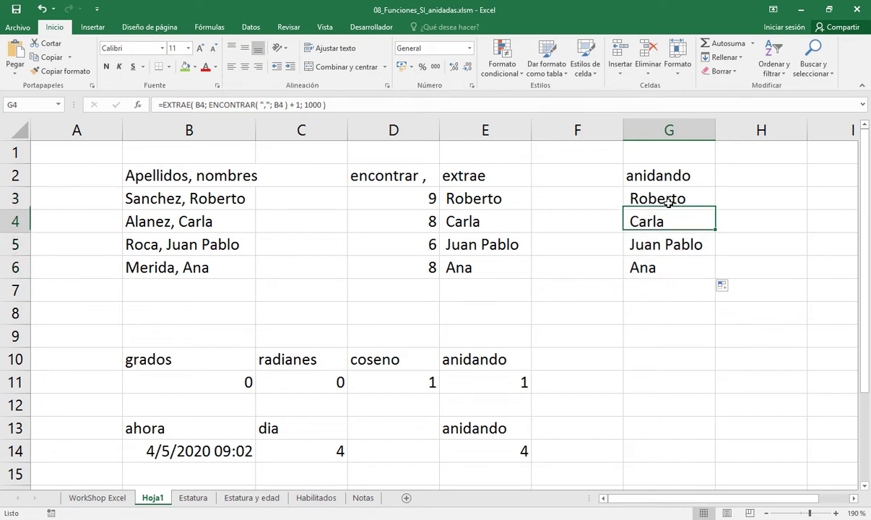
key(Down)
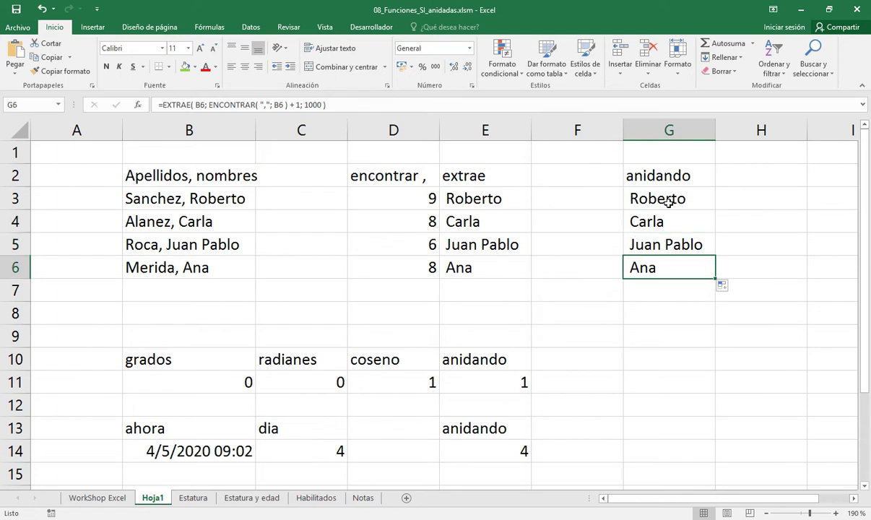
key(Up)
key(Up)
key(Up)
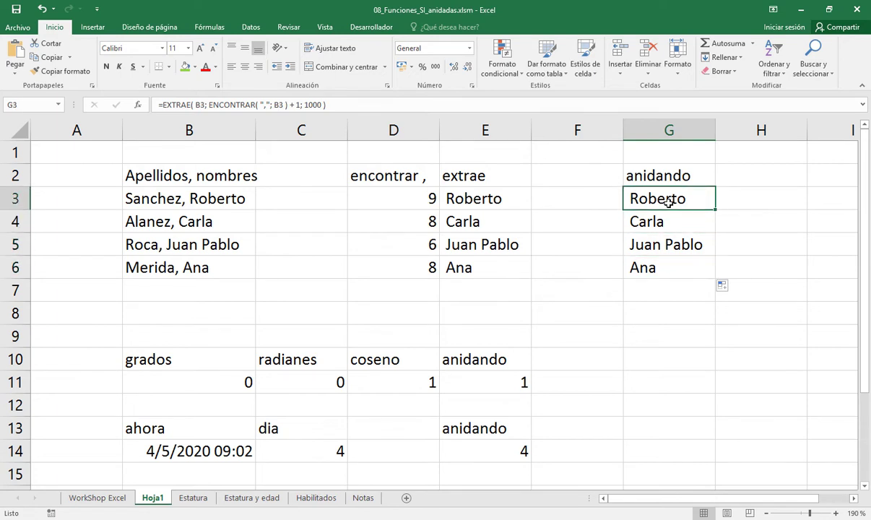
Step: Inspect the nested formula in G3 without editing it and fill it down again through G6
click(852, 499)
click(851, 498)
key(F2)
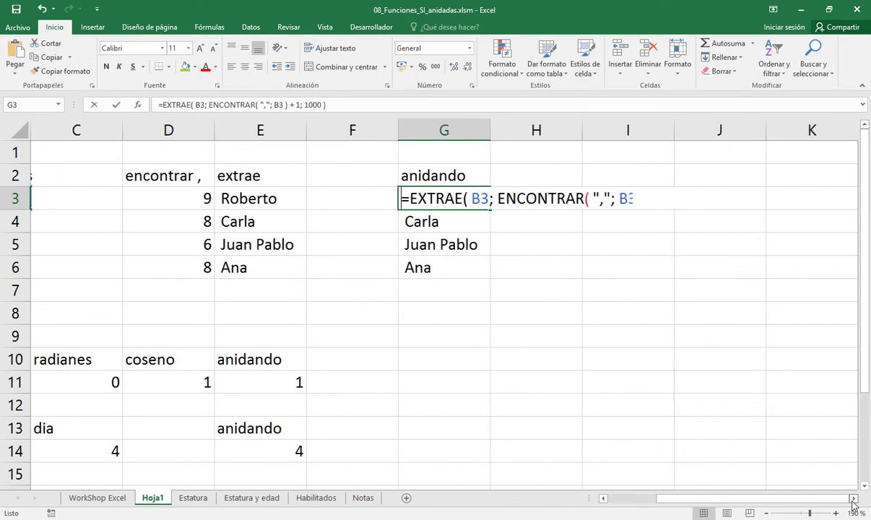
key(Escape)
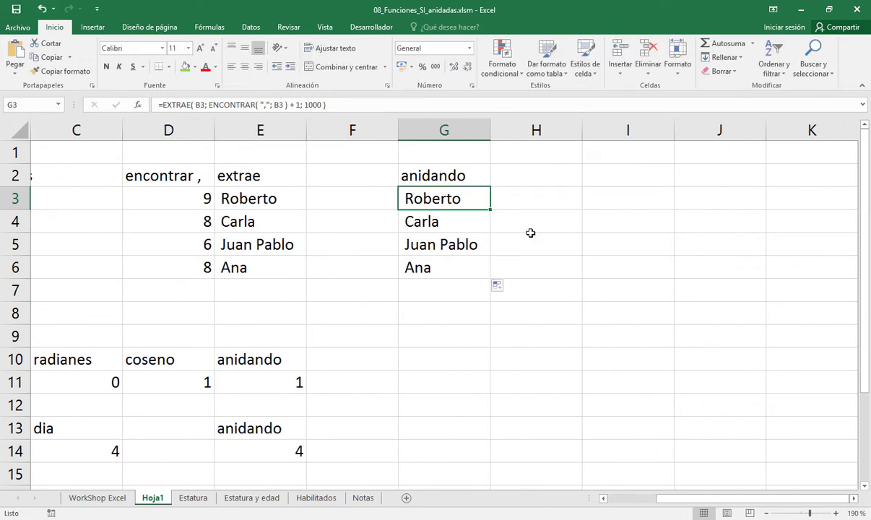
drag(491, 209, 491, 272)
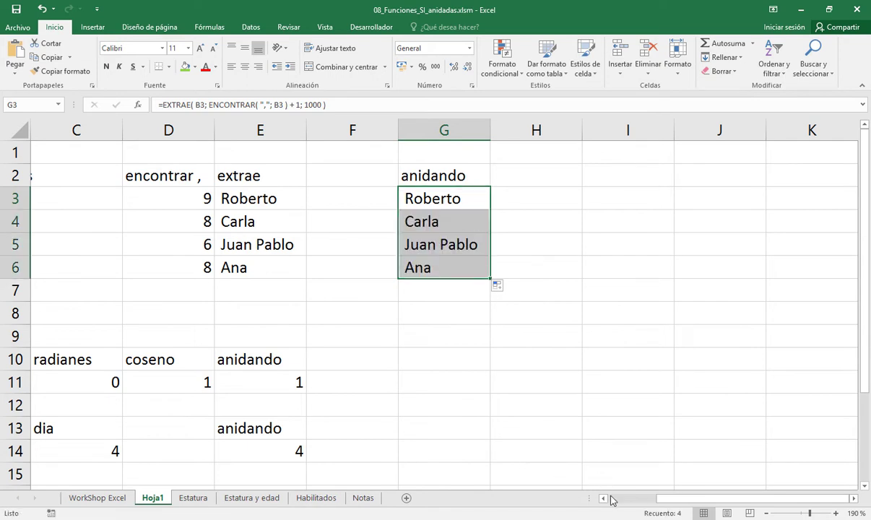
click(608, 498)
click(609, 498)
click(609, 499)
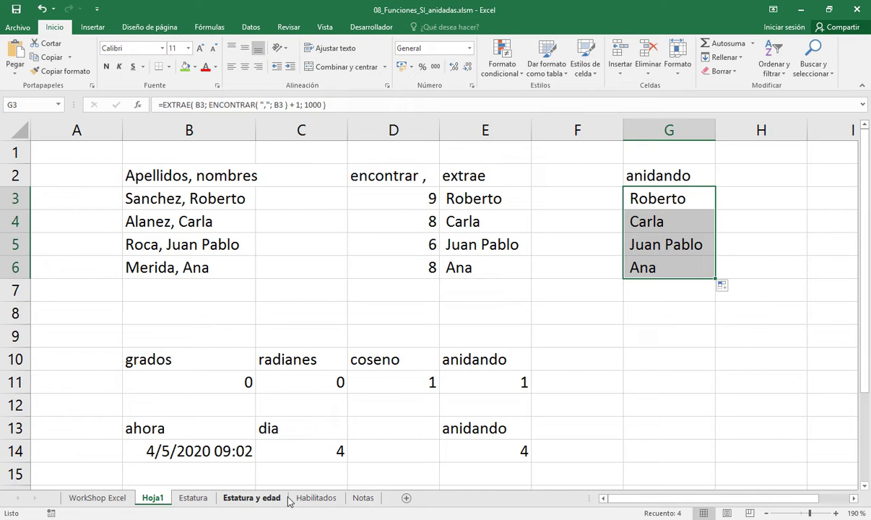
Step: Switch to the slide show and advance from the nested function examples to the Función SI slide
click(191, 519)
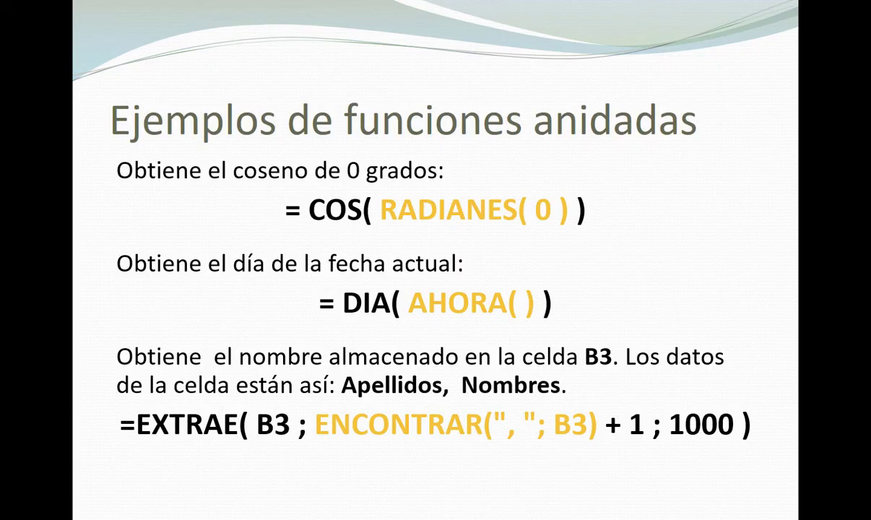
key(Right)
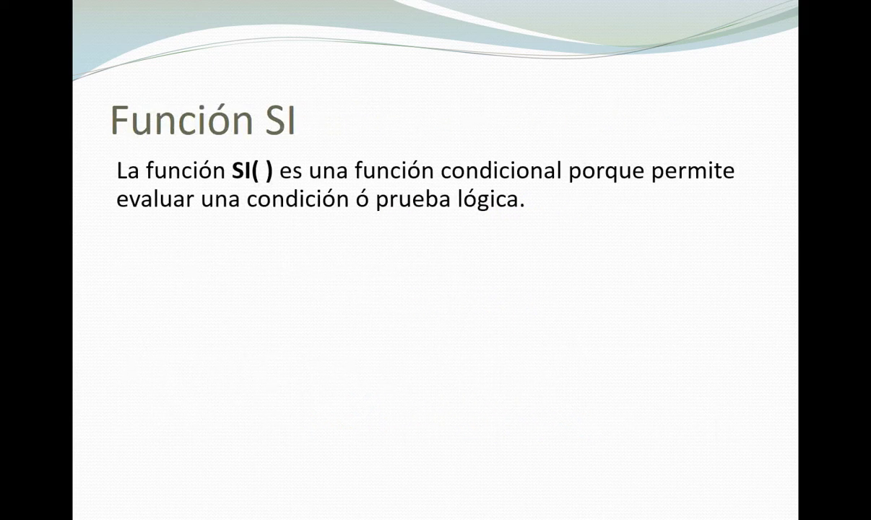
Step: Reveal the Función SI slide's true and false explanations, the si( ) syntax and the first prueba_lógica callout
key(Right)
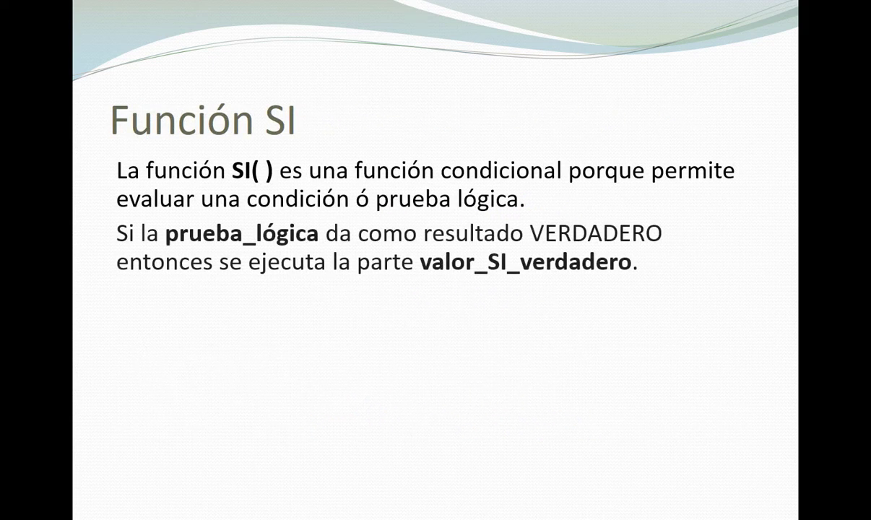
key(Right)
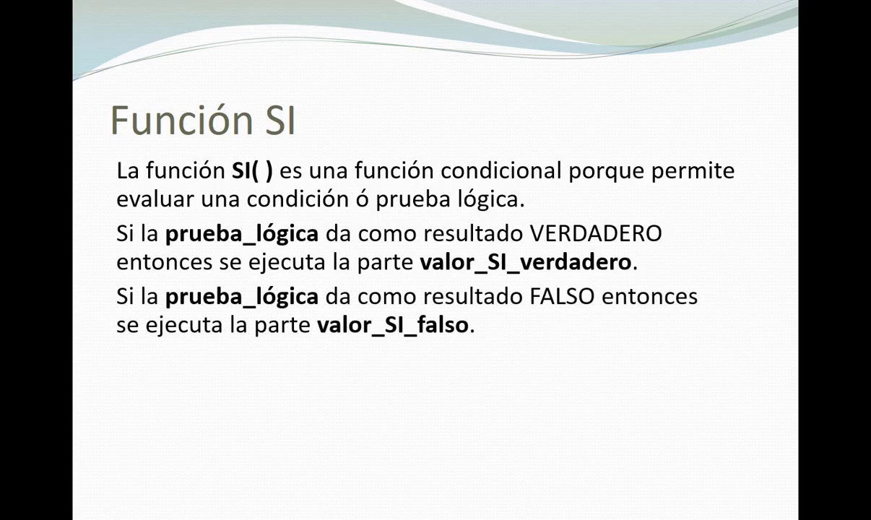
key(Right)
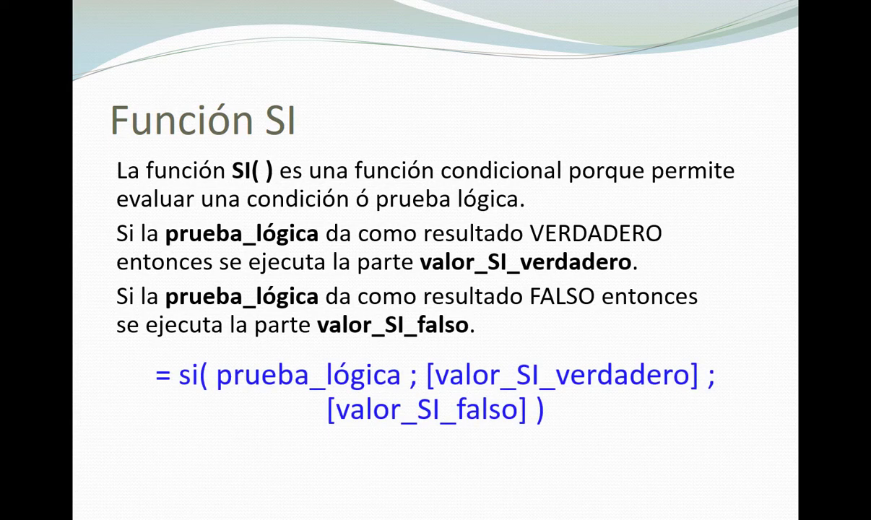
key(Right)
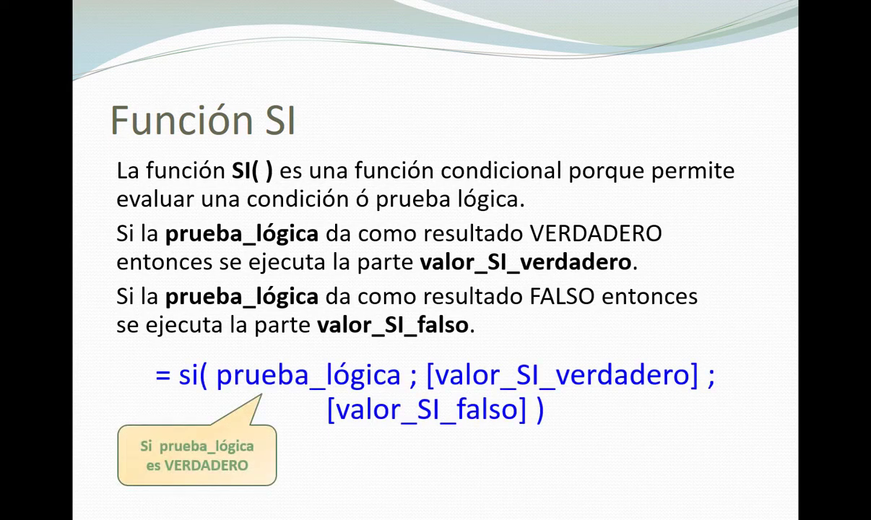
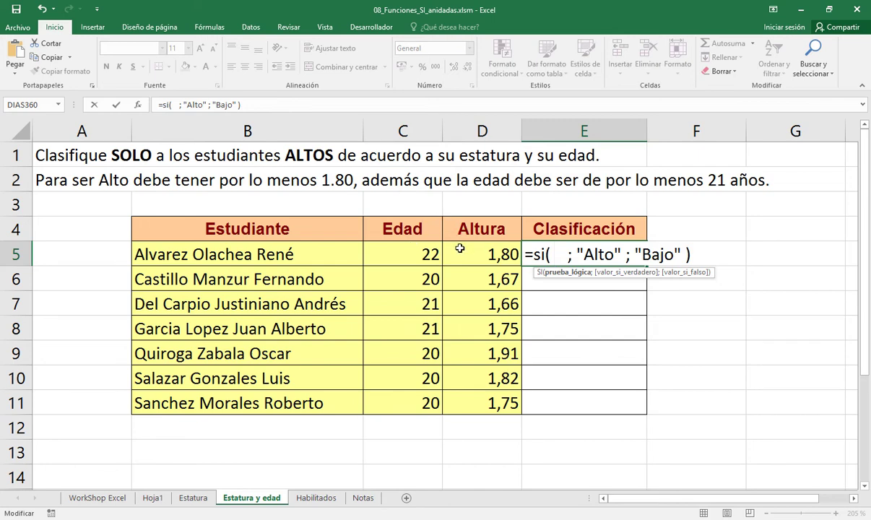
Step: Nest an empty y( ) function as the logical test of the SI formula in E5, ready for its arguments
text(Y)
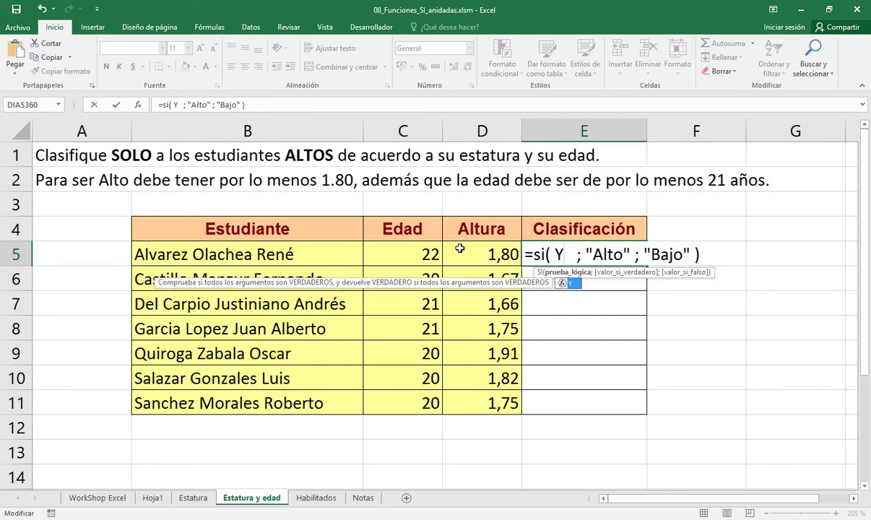
key(BackSpace)
text(y)
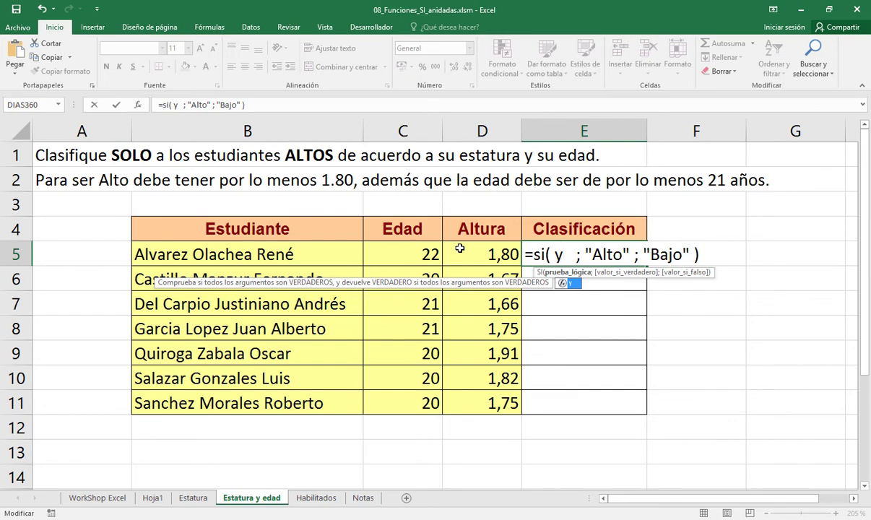
text(()
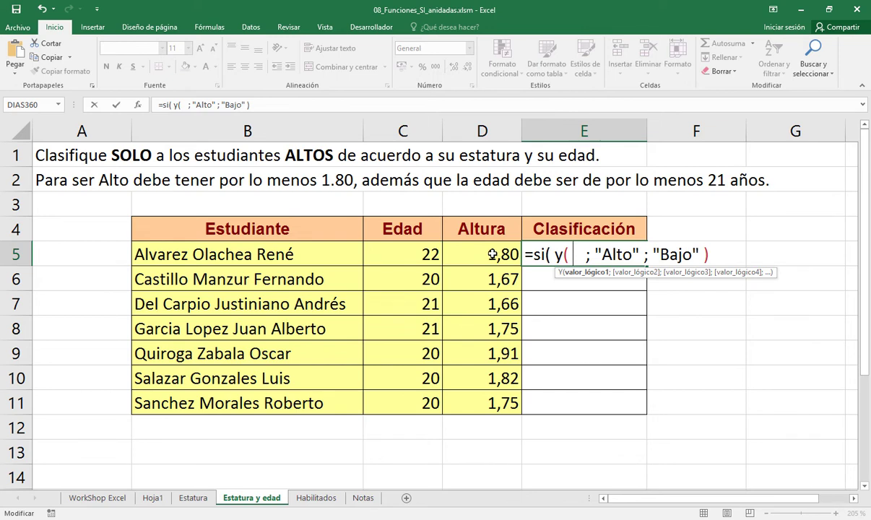
text())
key(Right)
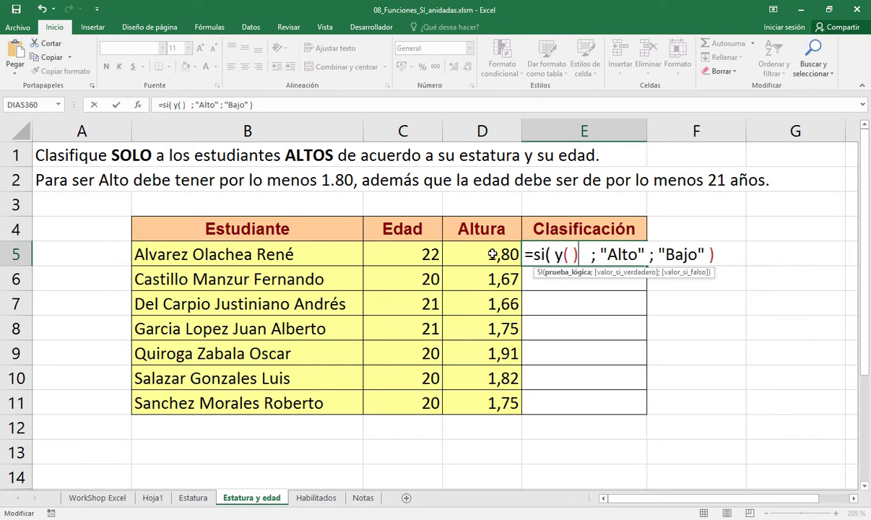
click(570, 255)
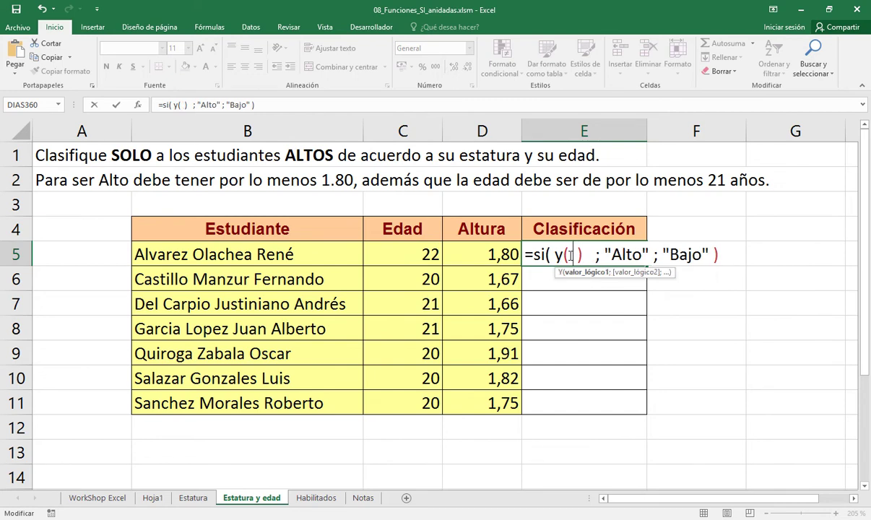
Step: Add D5>=1,8 as the first condition of the nested Y function, followed by a semicolon separator
click(491, 254)
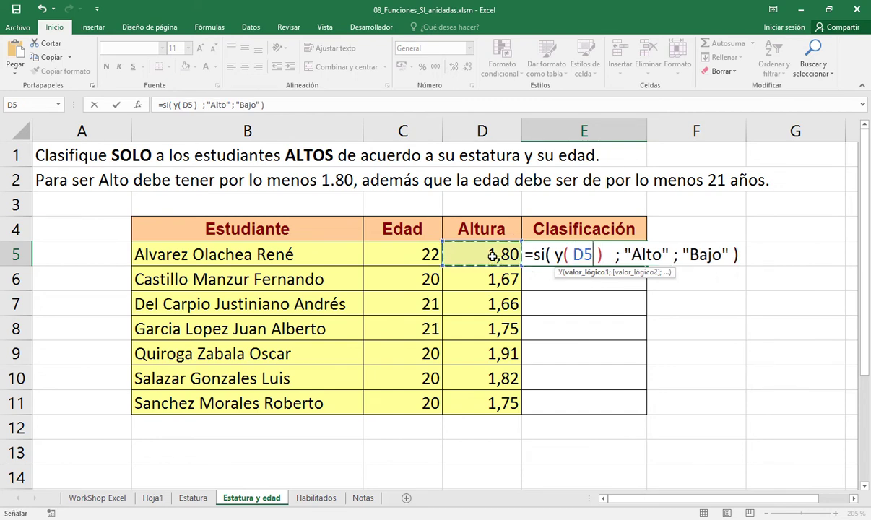
text(>=)
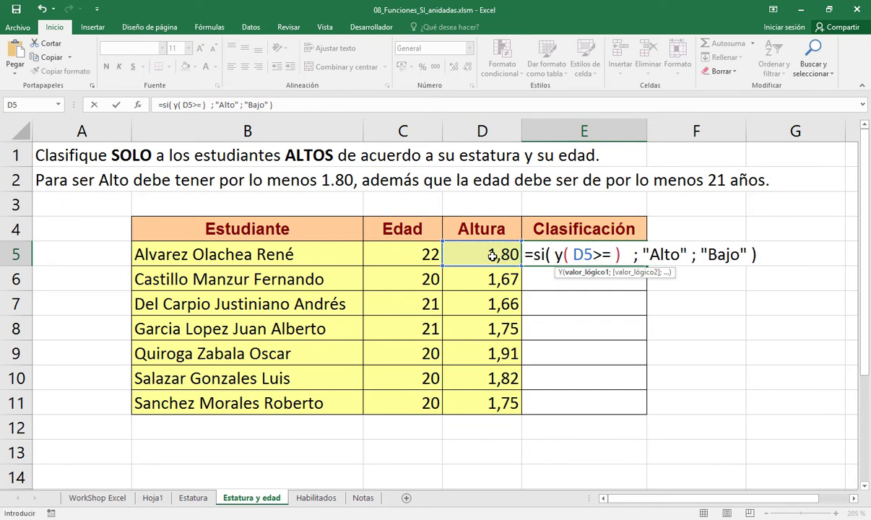
text(1,8)
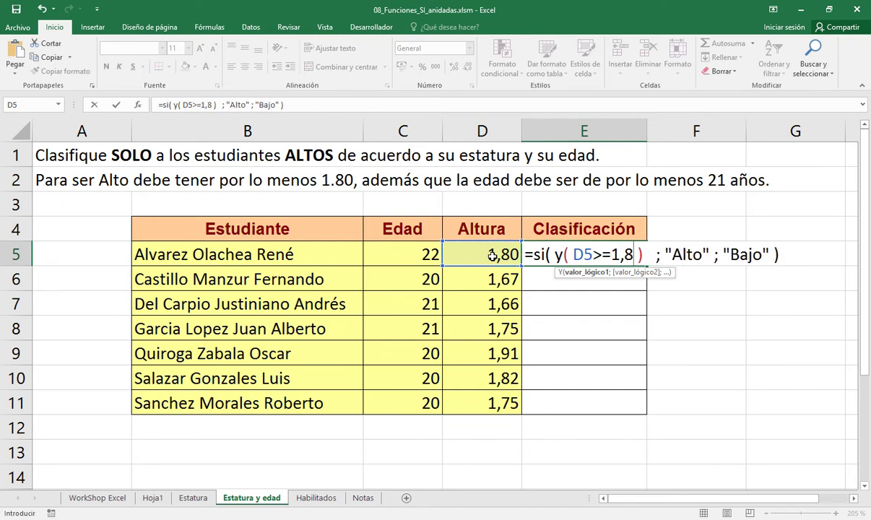
text(;)
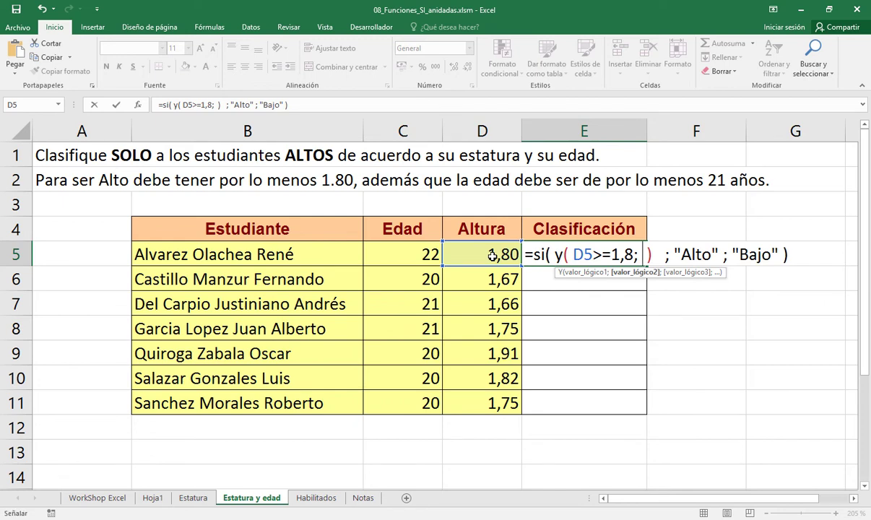
Step: Add C5>=21 as the second condition of the nested Y function in E5
key(Left)
key(Left)
key(Right)
key(Left)
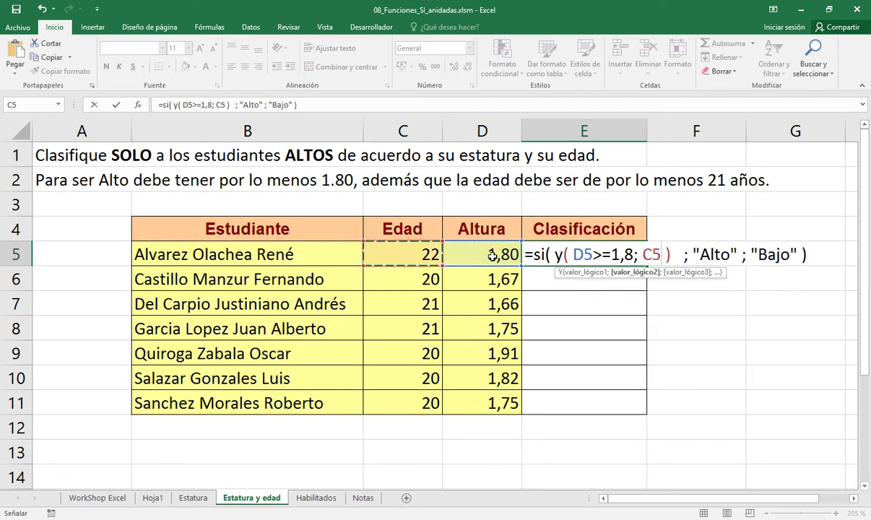
key(BackSpace)
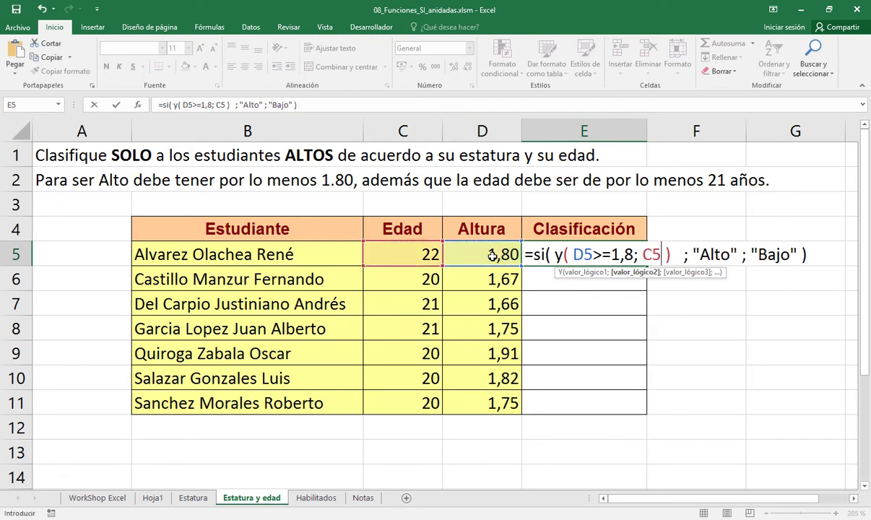
text(>=)
text(21)
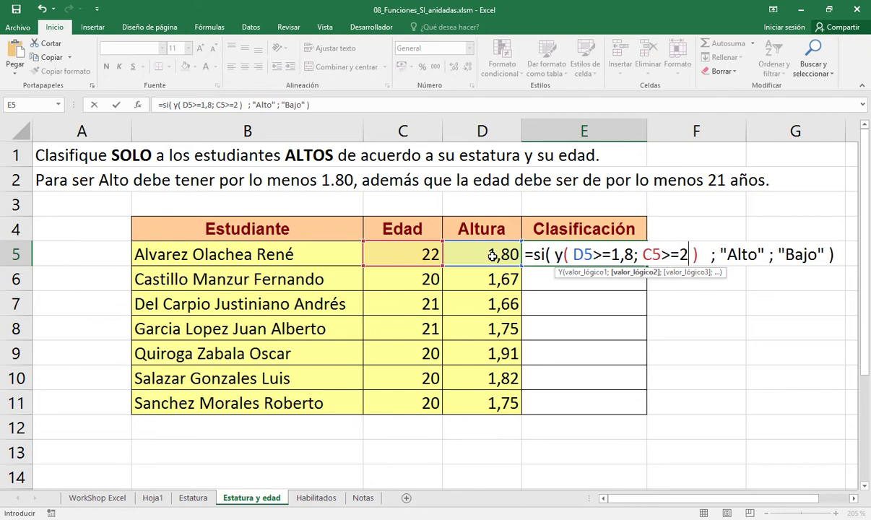
Step: Insert a space before the separator between the two Y conditions, and review each condition and the whole Y expression
click(640, 252)
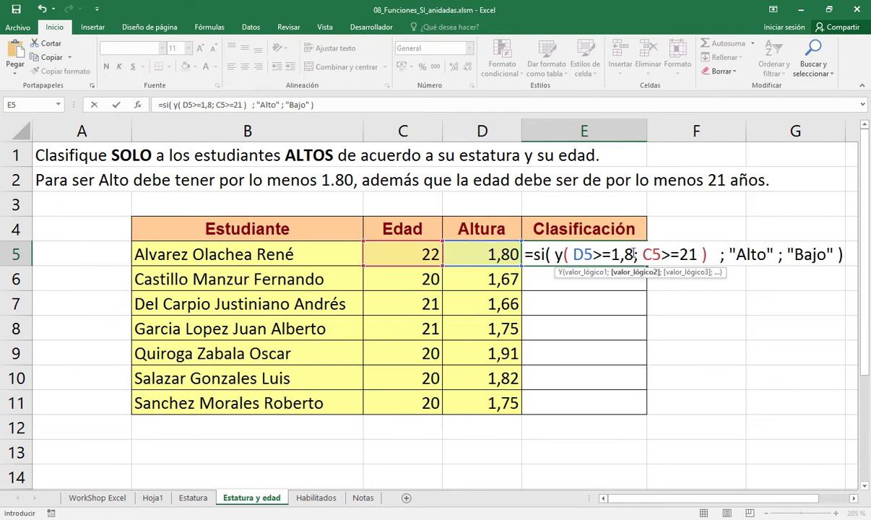
click(634, 252)
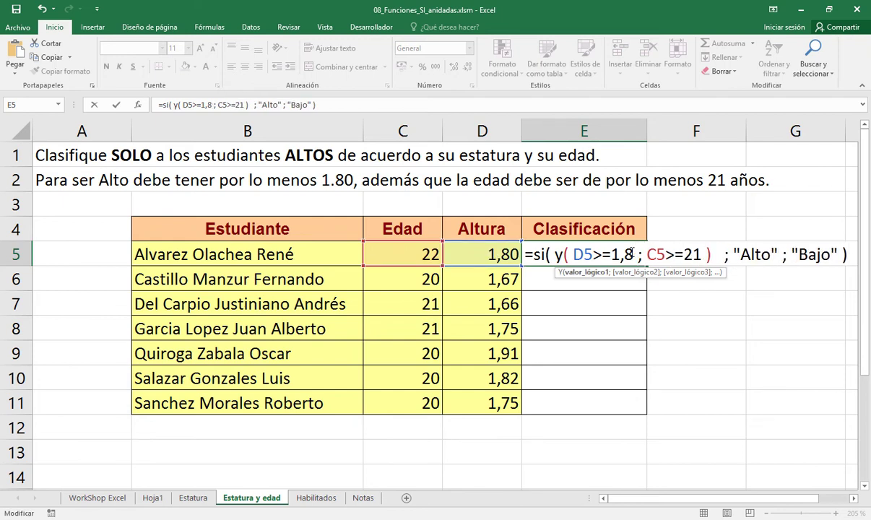
drag(632, 252, 572, 254)
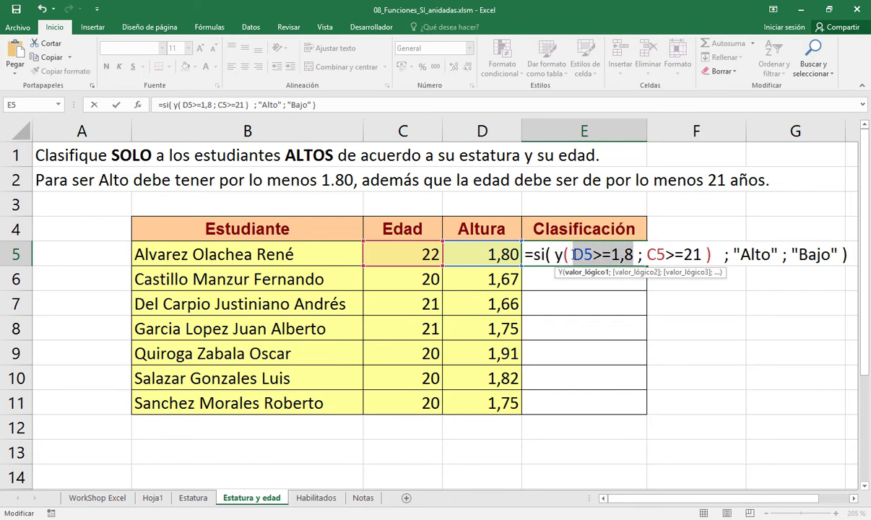
drag(702, 254, 648, 254)
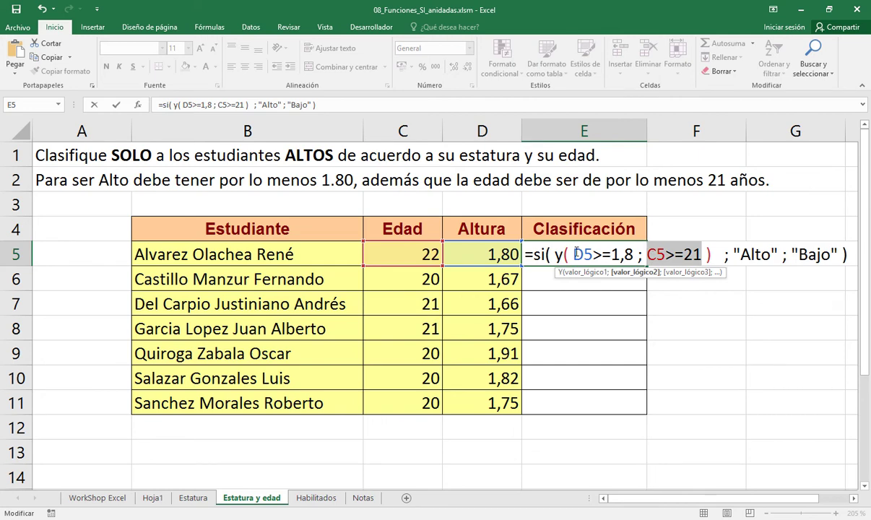
drag(556, 254, 713, 253)
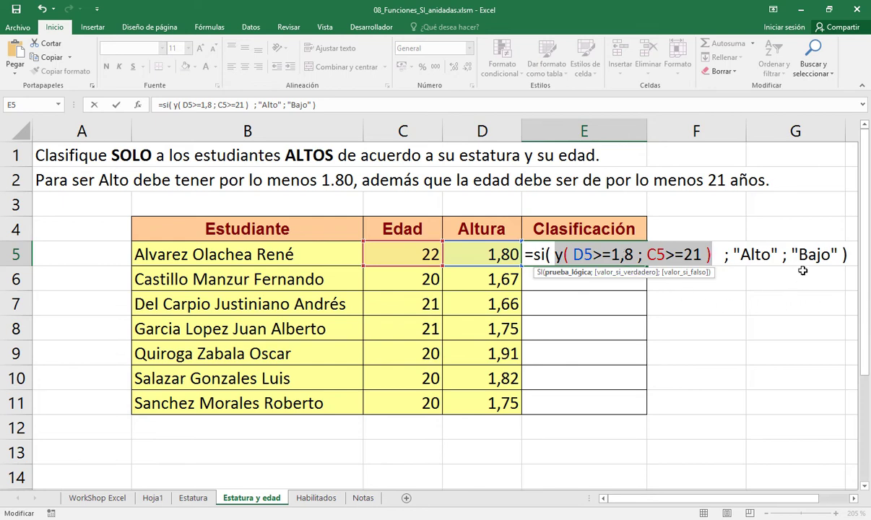
Step: Confirm the SI formula in E5 and fill it down through E11
key(Return)
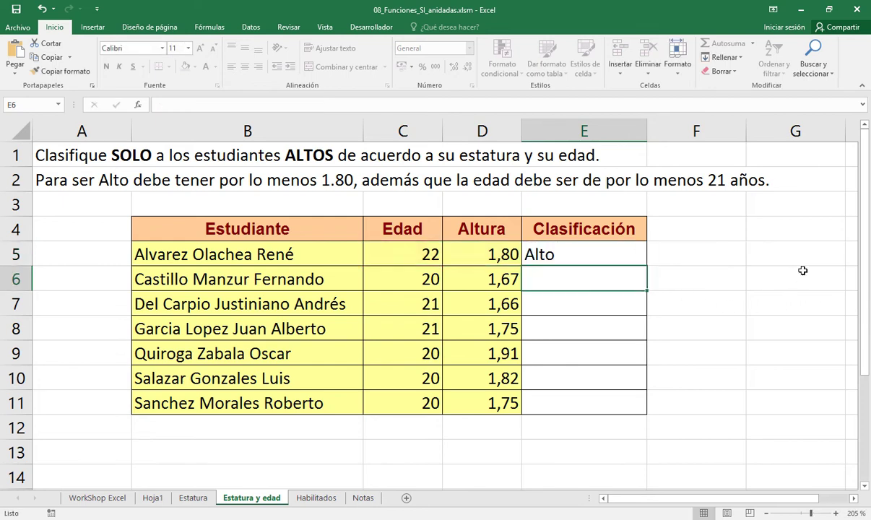
click(618, 252)
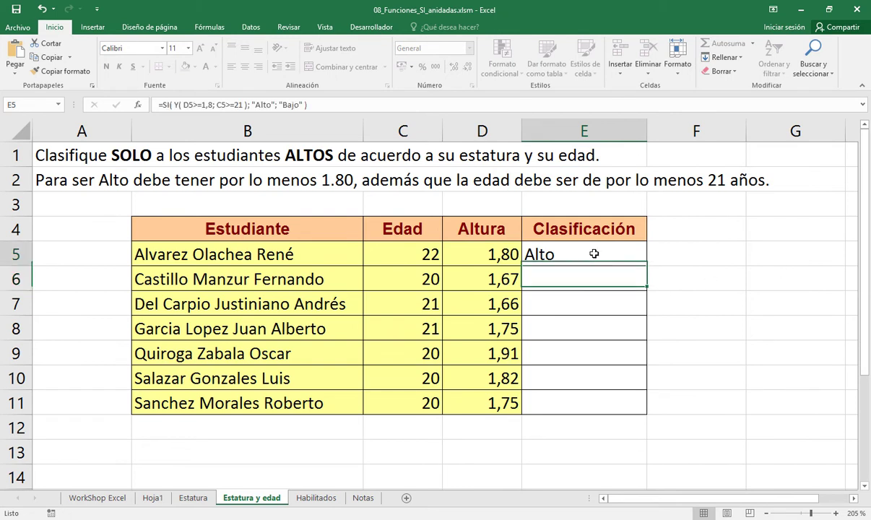
drag(645, 265, 634, 406)
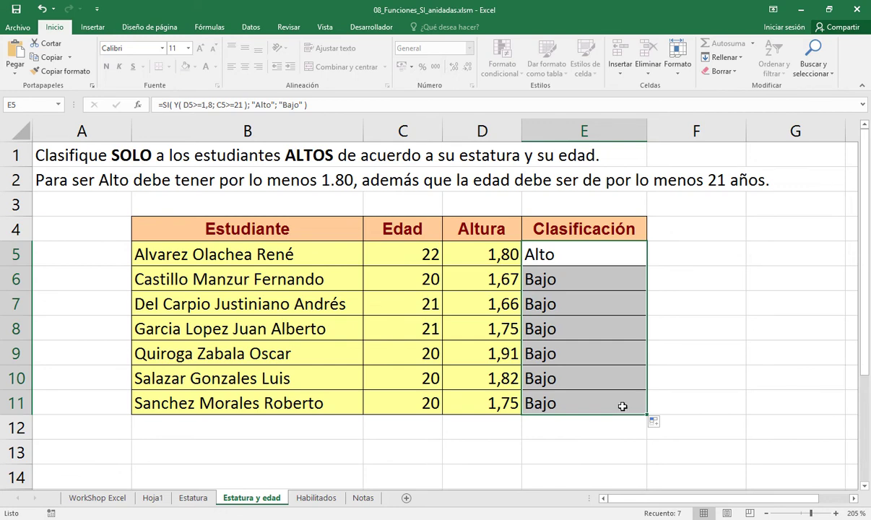
Step: Check the age, height and classification of the students in rows 9 and 7 against both conditions
click(16, 353)
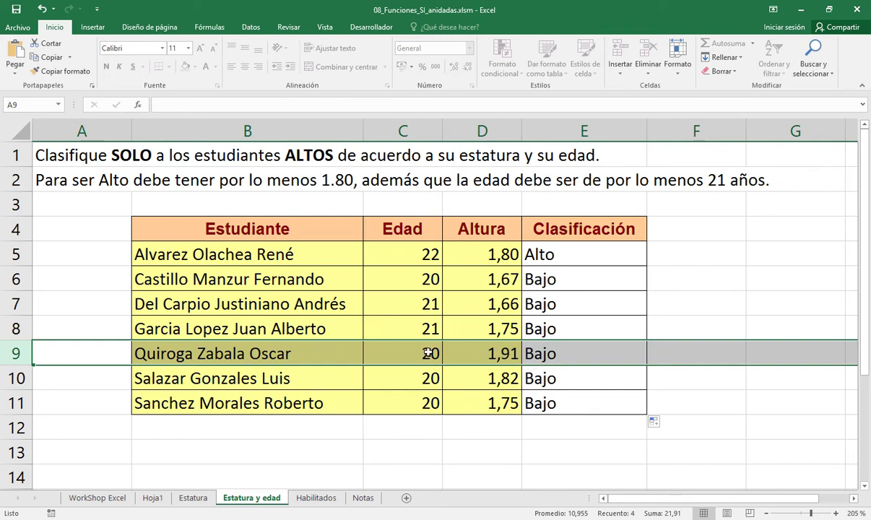
click(488, 353)
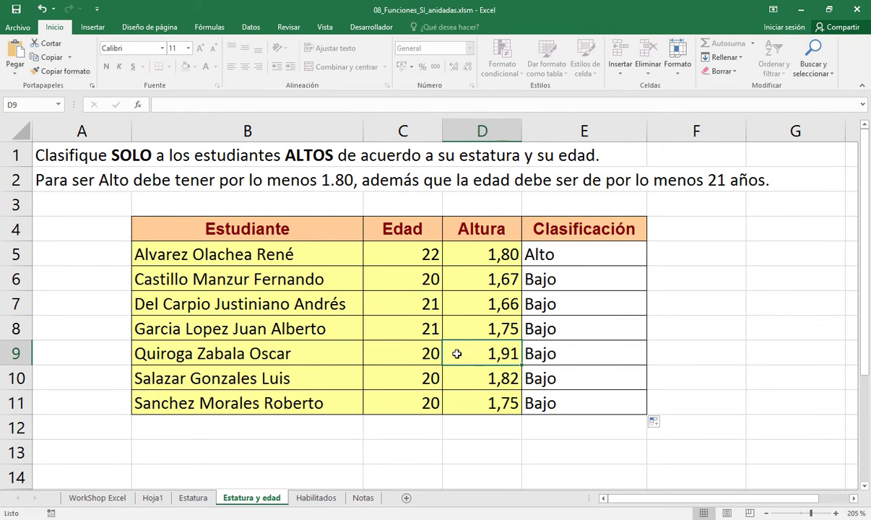
click(14, 353)
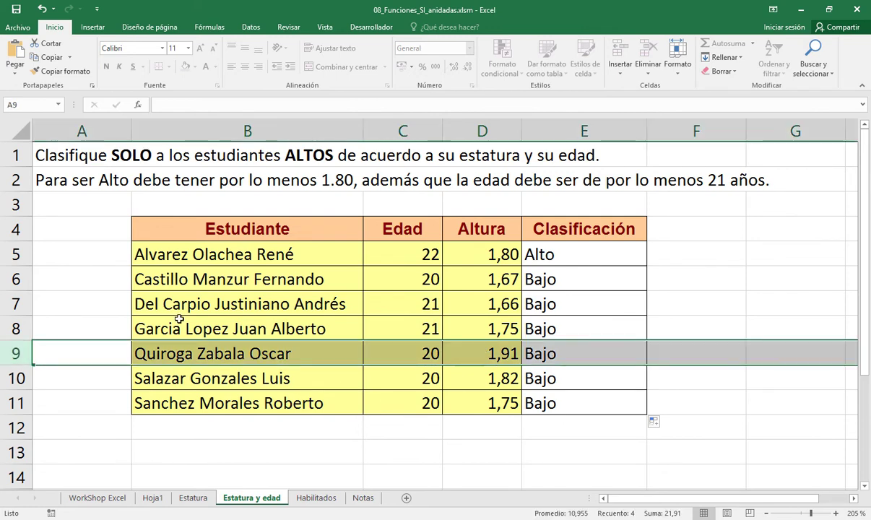
click(28, 299)
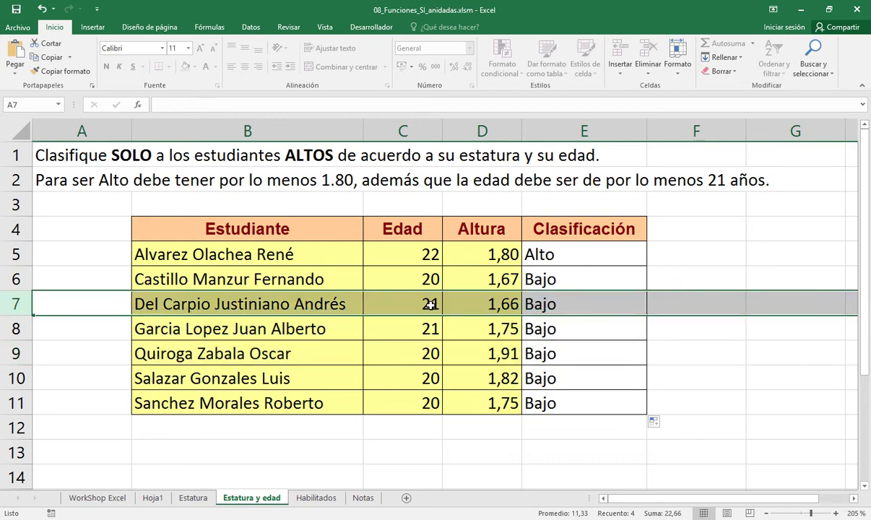
click(503, 304)
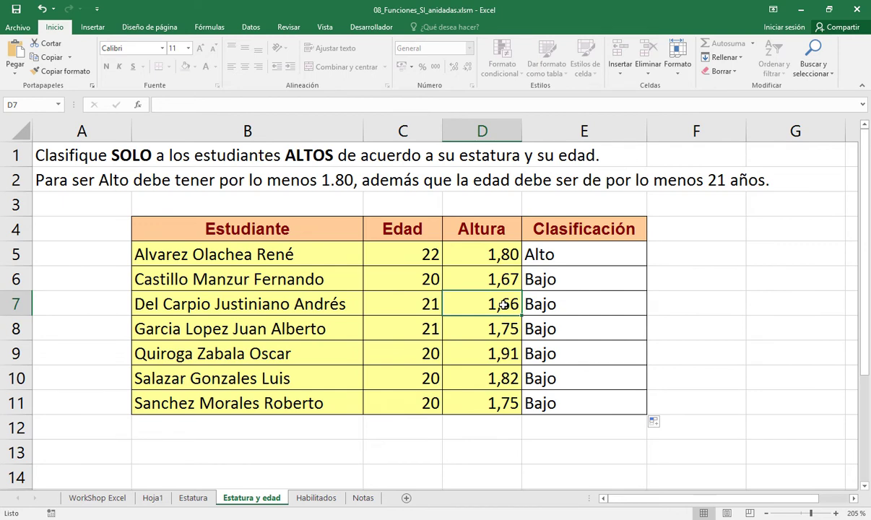
Step: Review the arguments of the E5 formula and replace its false value "Bajo" with empty text ""
double_click(569, 256)
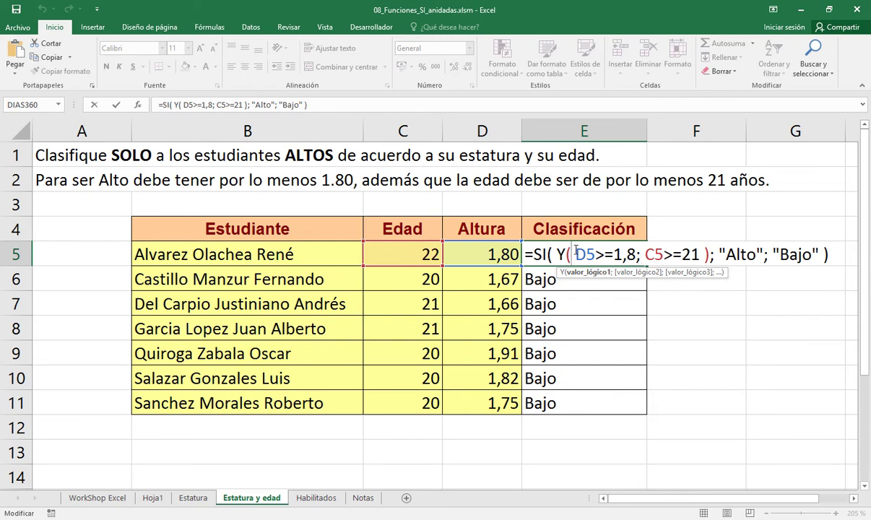
drag(559, 254, 763, 254)
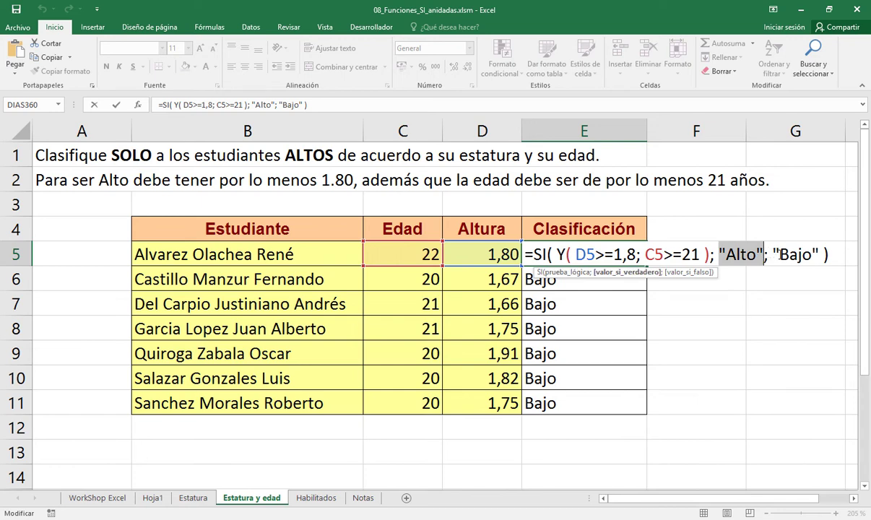
drag(779, 254, 811, 254)
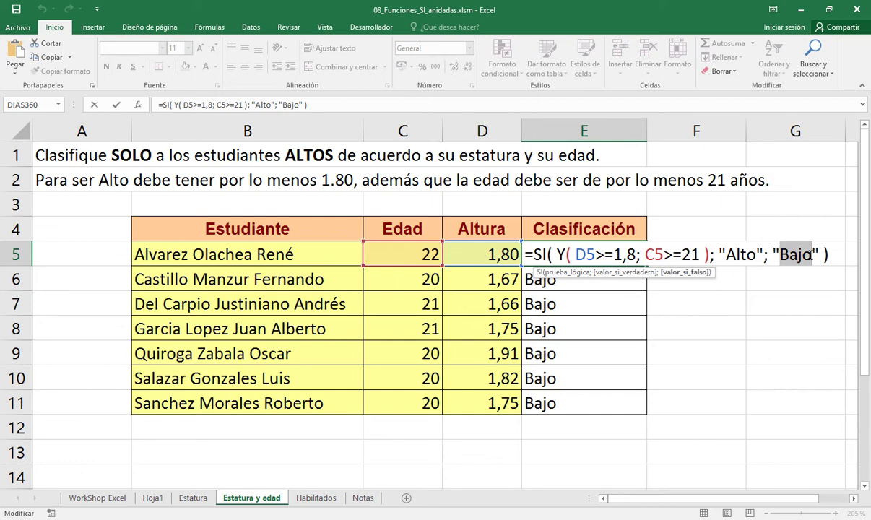
key(Delete)
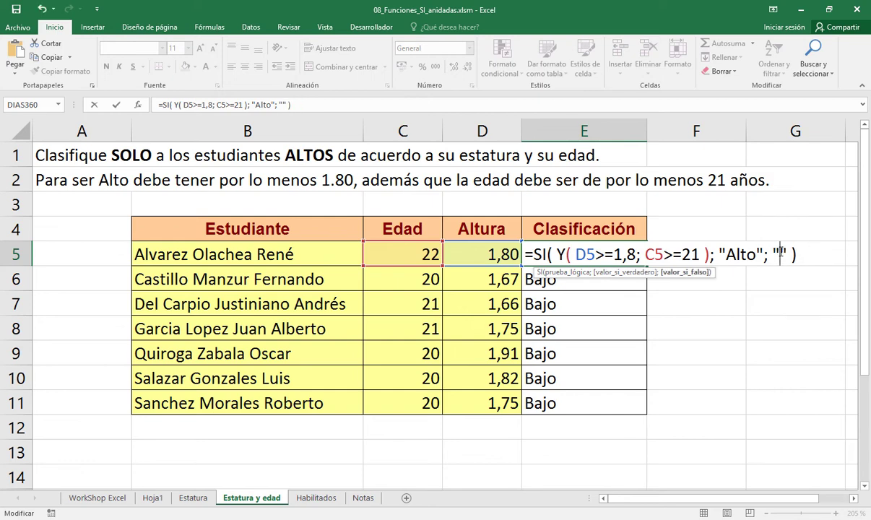
key(Return)
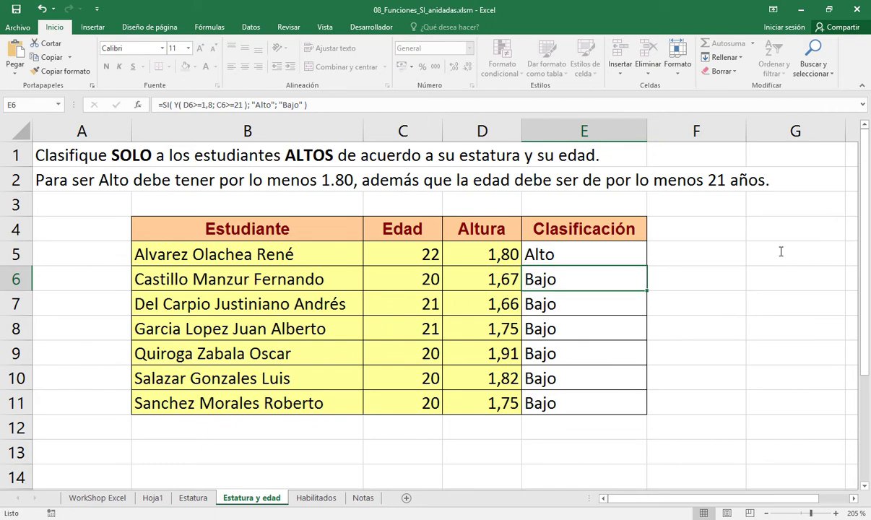
Step: Fill the updated SI formula from E5 down through E11
click(638, 260)
drag(648, 268, 636, 417)
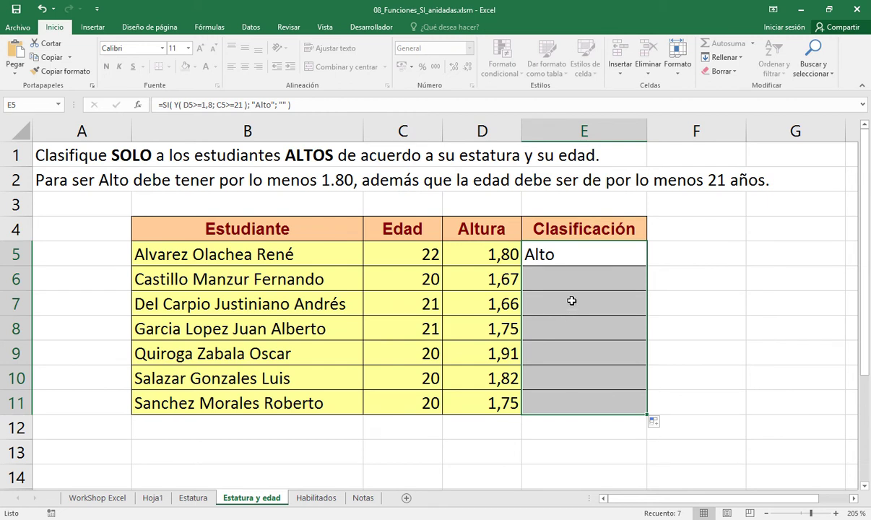
click(580, 258)
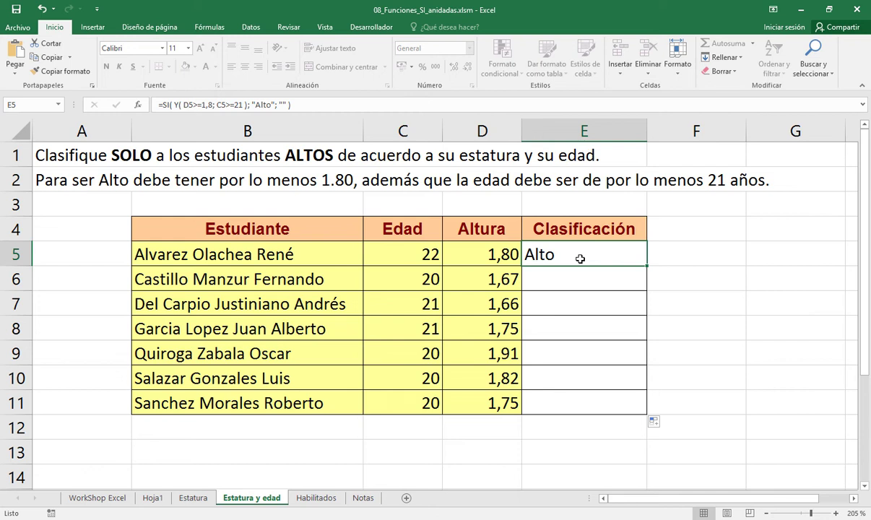
Step: Check the age, height and classification of the students in row 5 and rows 9 to 11 against both conditions
click(506, 255)
click(426, 254)
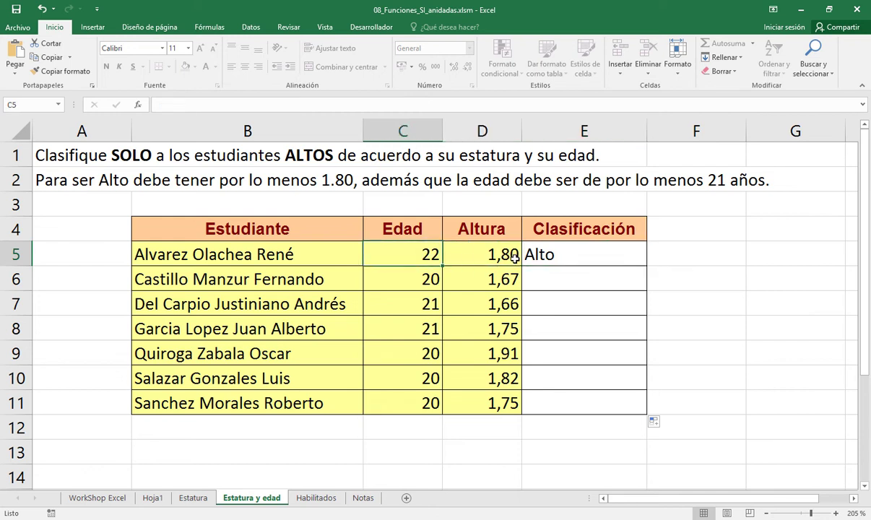
click(557, 258)
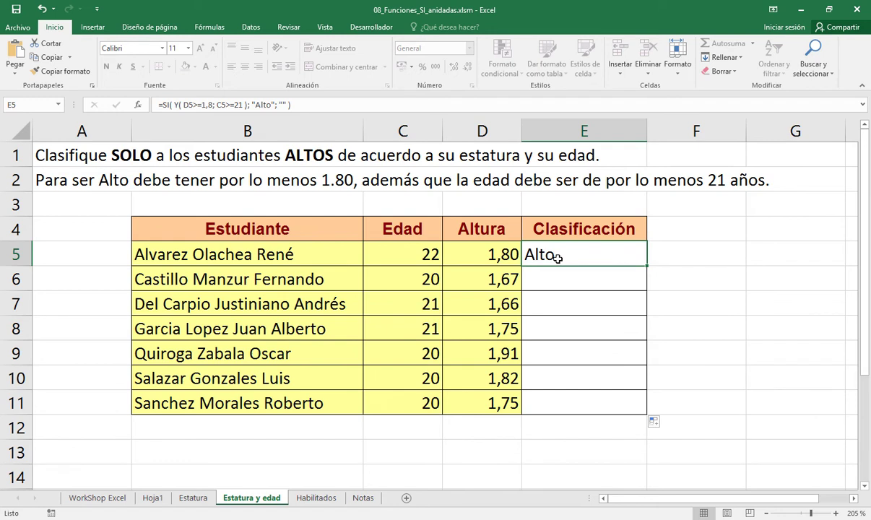
drag(563, 289, 559, 410)
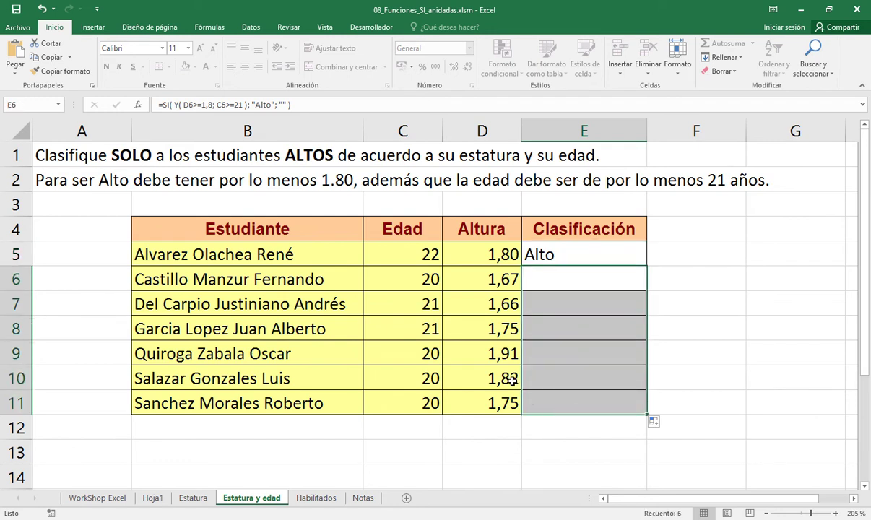
click(505, 401)
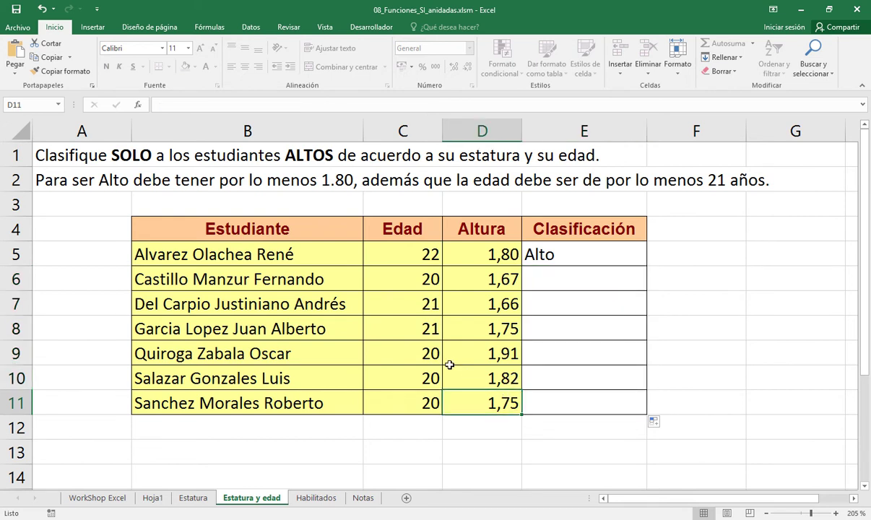
click(488, 353)
drag(504, 365, 415, 374)
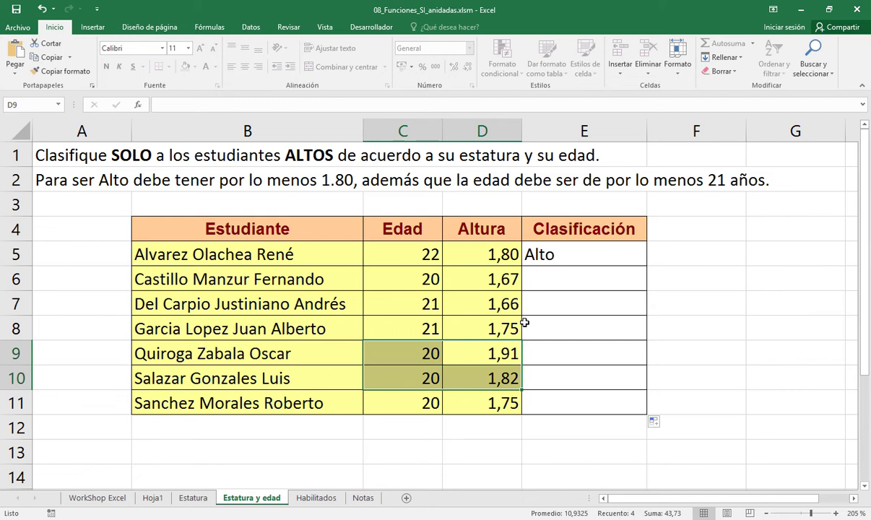
Step: Zoom the Habilitados sheet to 175% and return to Estatura y edad to review its height and age columns
click(304, 499)
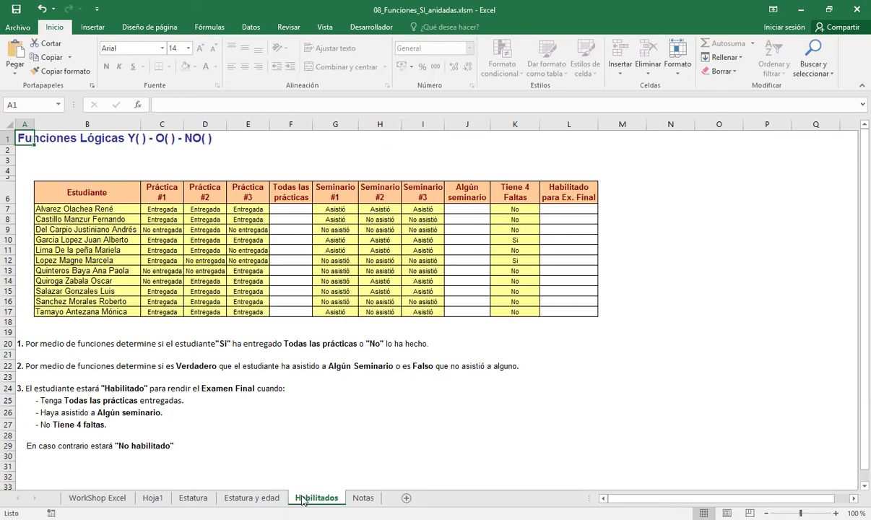
scroll(303, 500, up, 5)
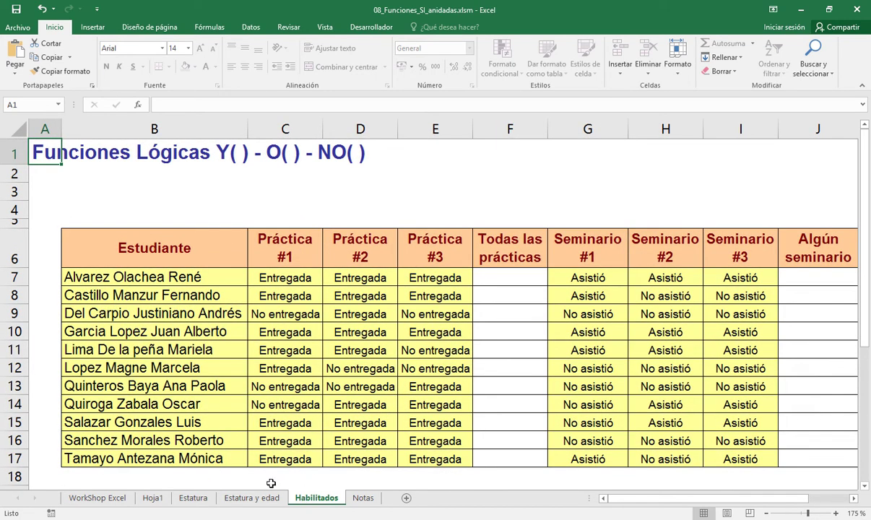
click(251, 498)
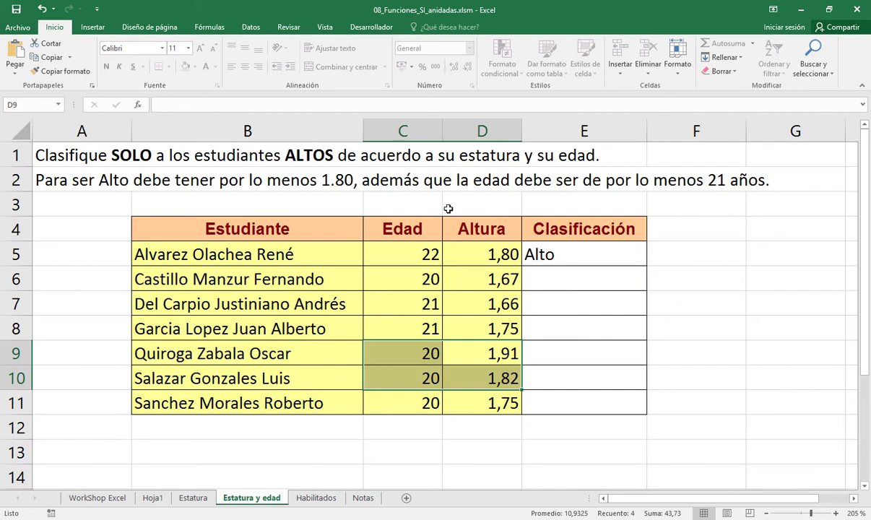
click(493, 126)
click(412, 129)
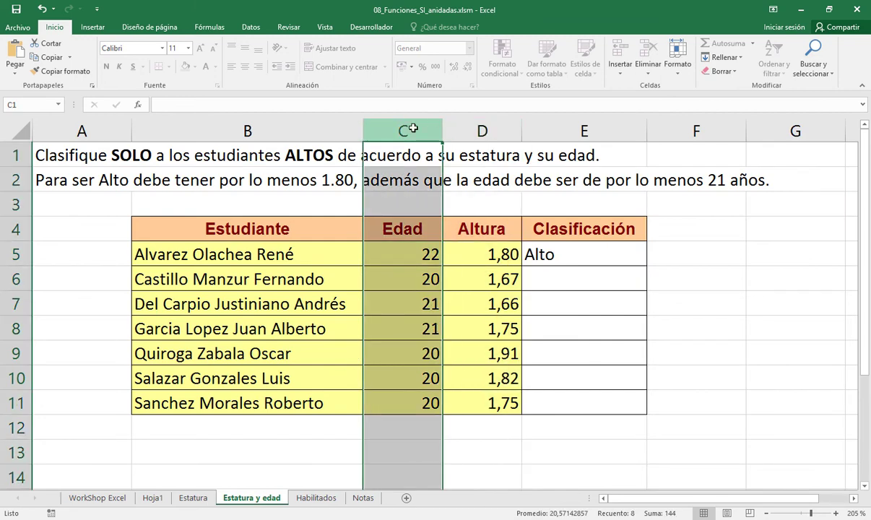
Step: Open the Habilitados sheet and examine the Práctica #1, Práctica #2 and Práctica #3 columns
click(316, 497)
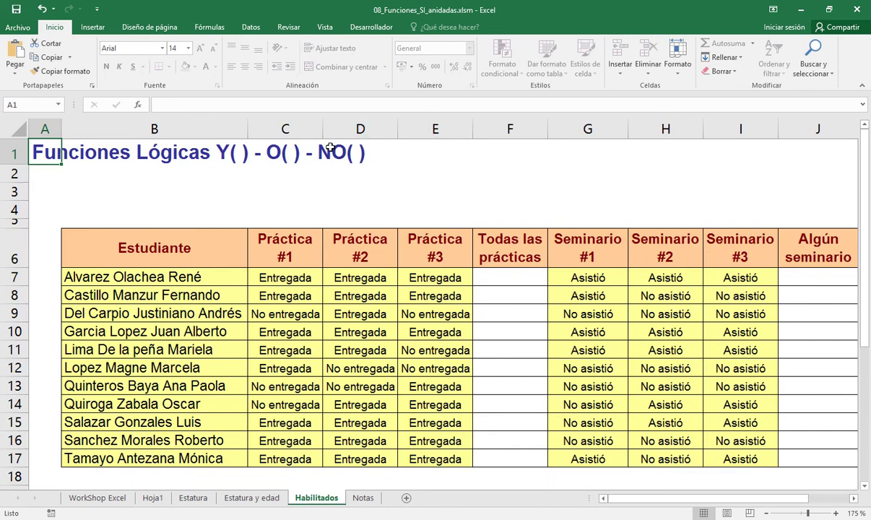
click(295, 130)
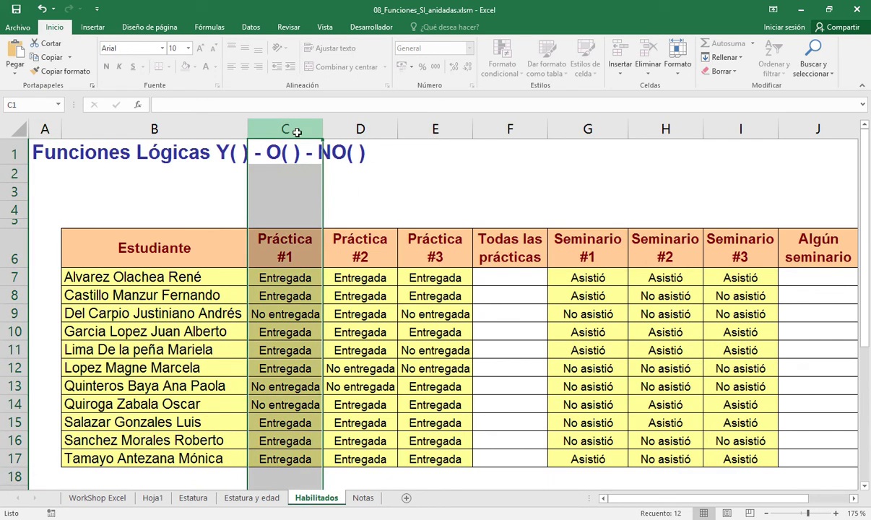
click(359, 127)
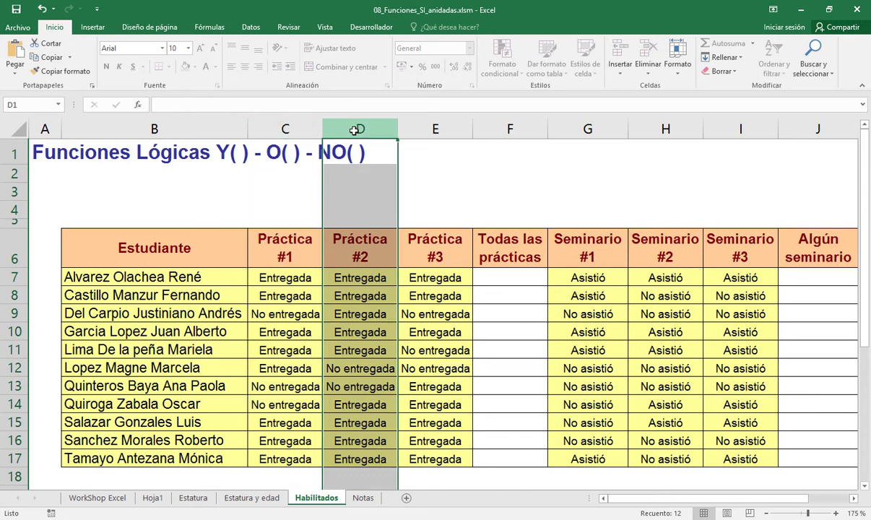
click(420, 133)
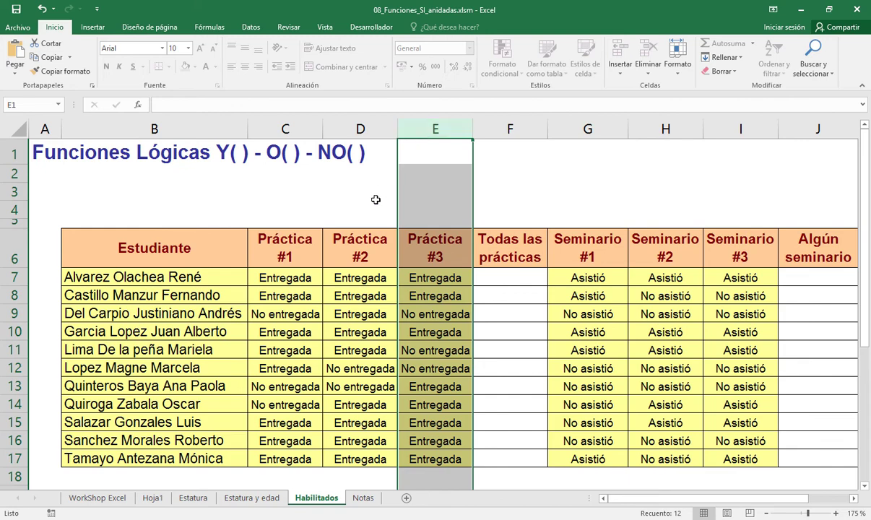
scroll(375, 200, down, 2)
scroll(376, 200, up, 2)
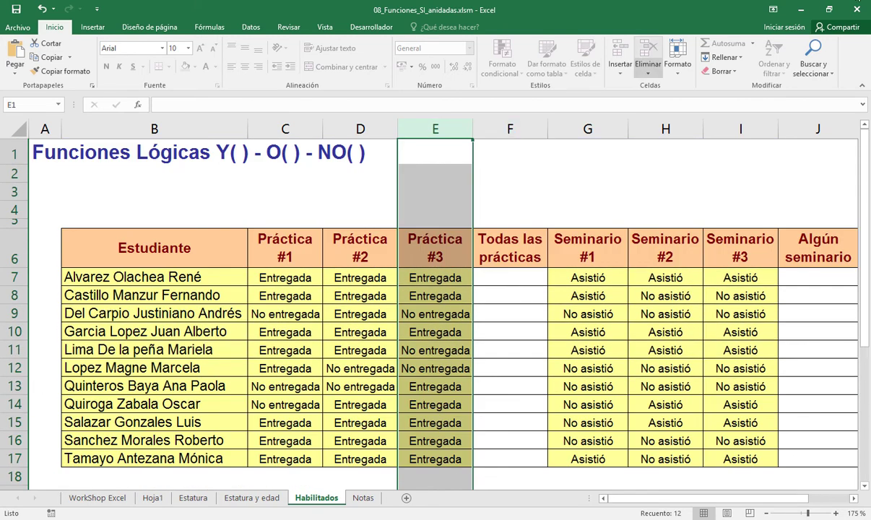
Step: Auto-hide the ribbon to enlarge the sheet area and select the first exercise statement in A20
click(772, 10)
click(704, 105)
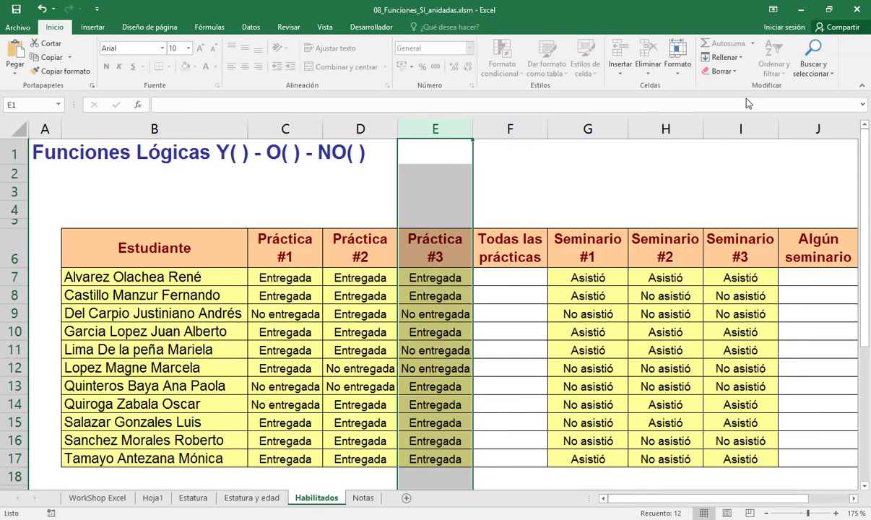
click(772, 9)
click(766, 27)
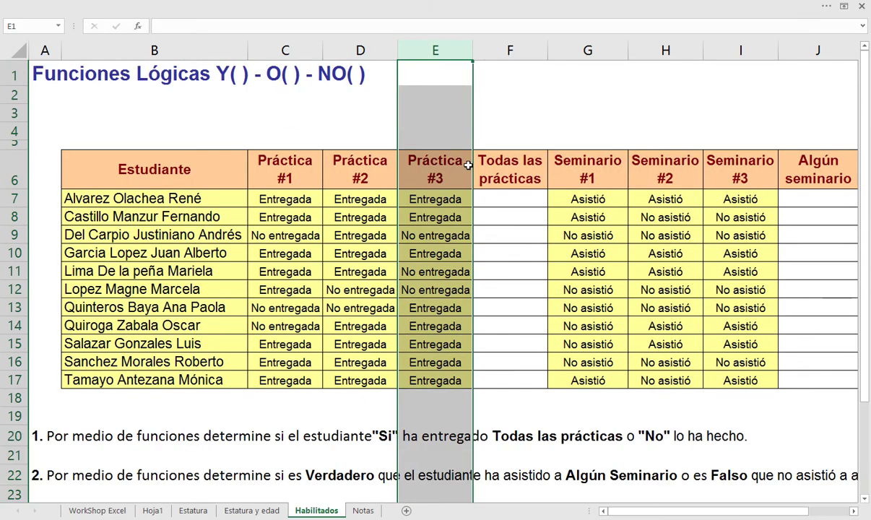
click(151, 433)
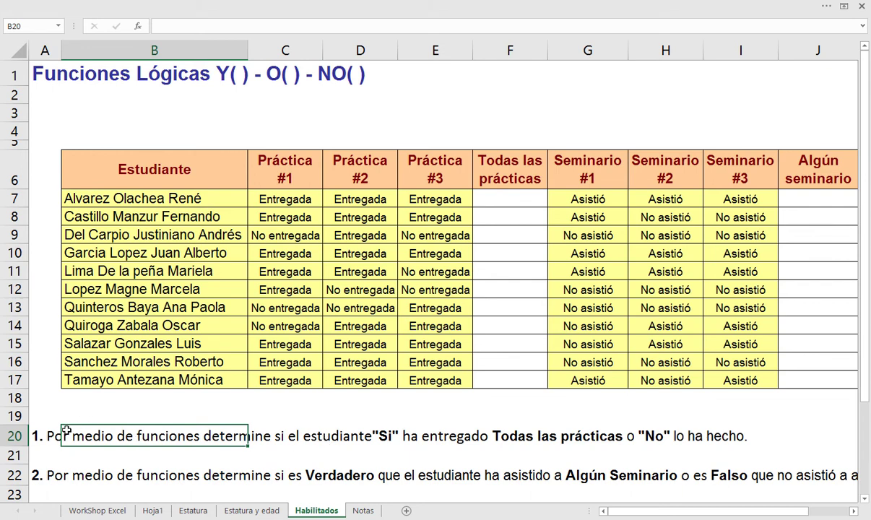
click(53, 435)
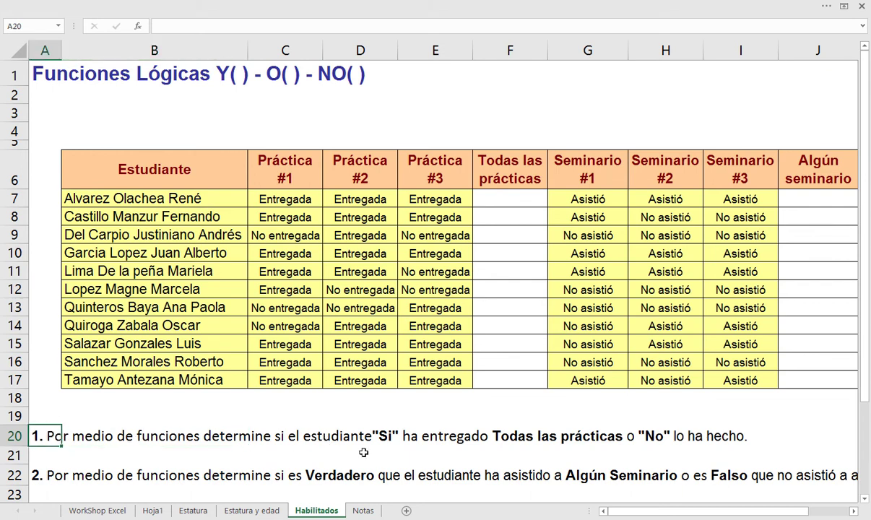
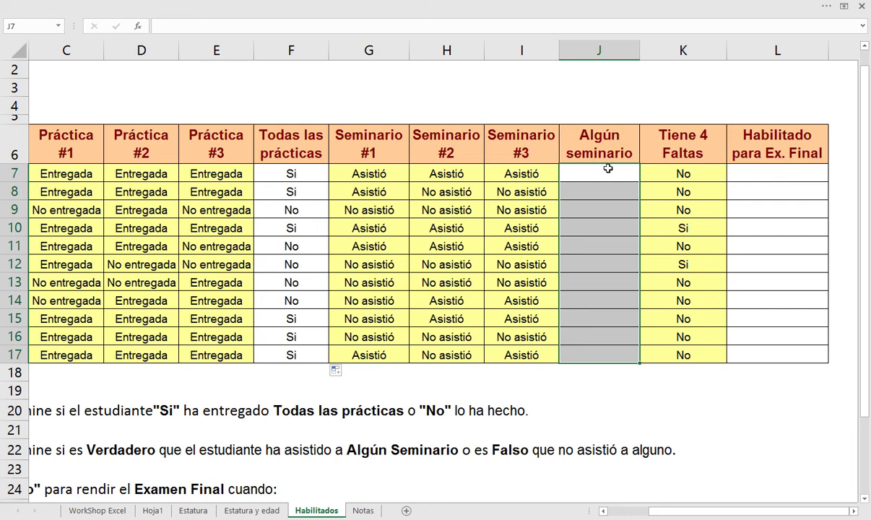
Step: Enter an SI function in J7 with an empty logical test, VERDADERO as the true value and FALSO as the false value
click(593, 176)
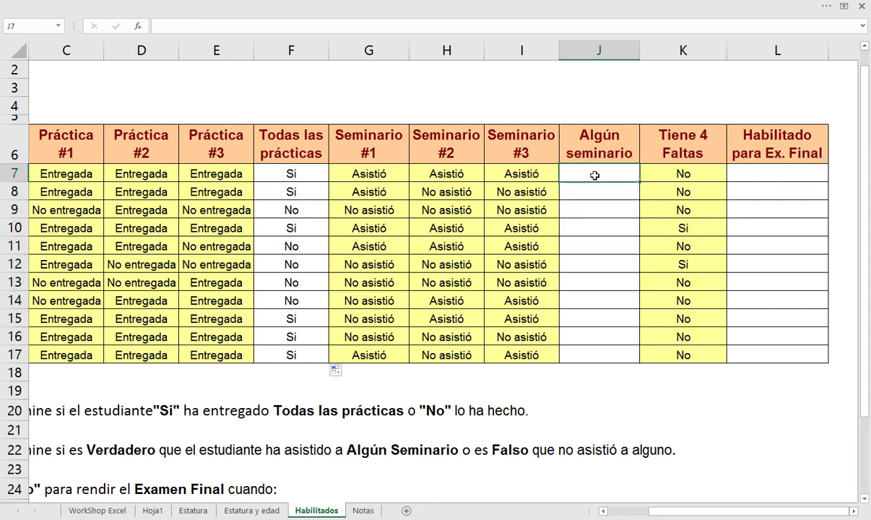
text(=si)
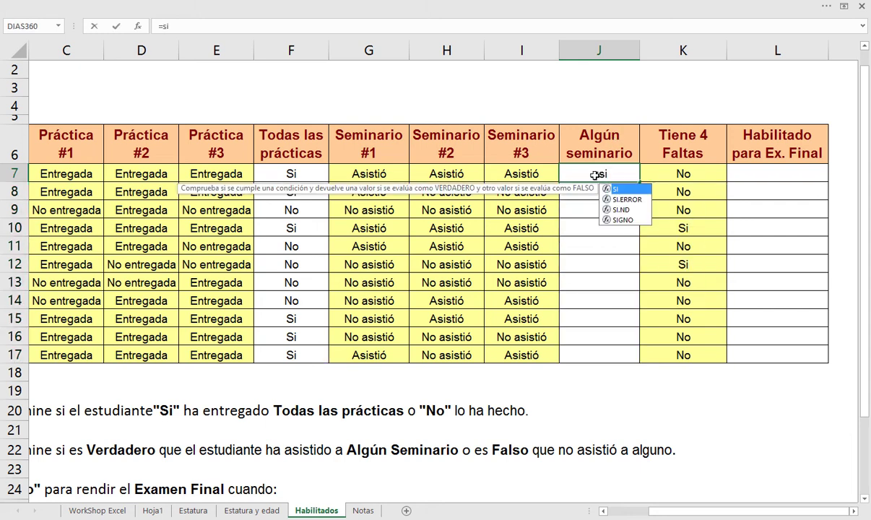
text(( ;)
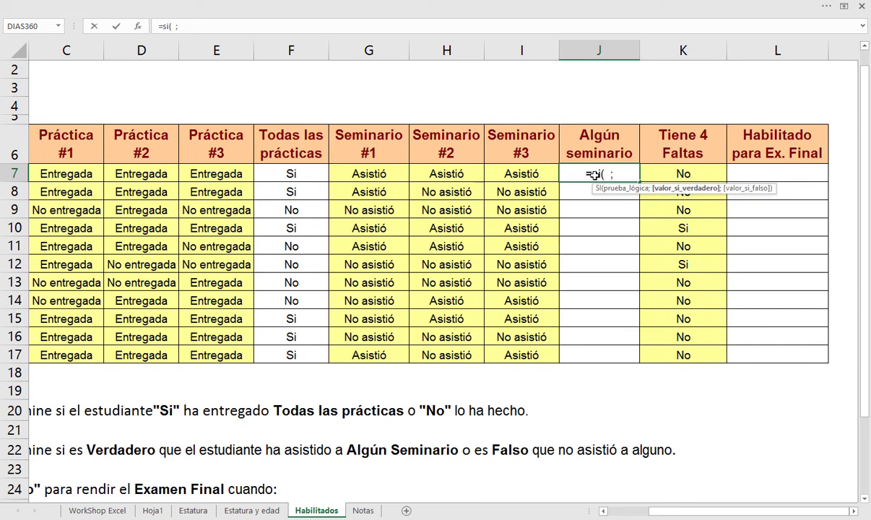
text( verda)
key(Tab)
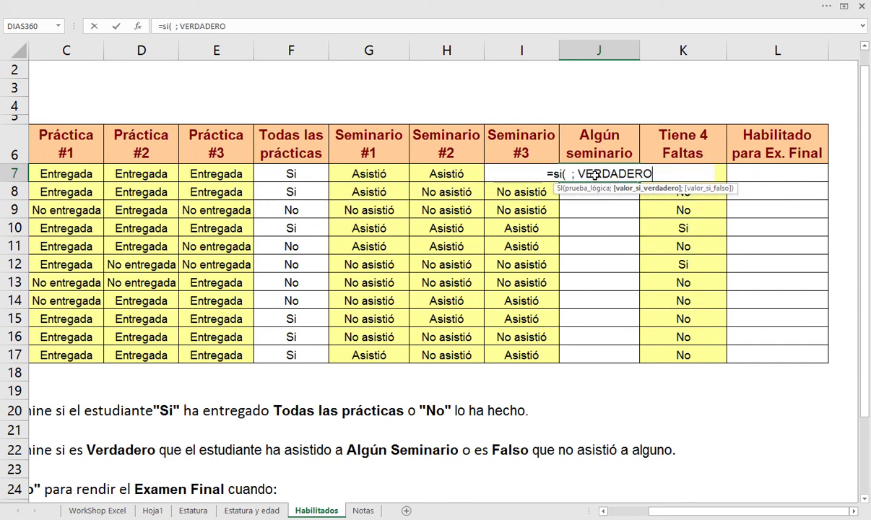
text(; )
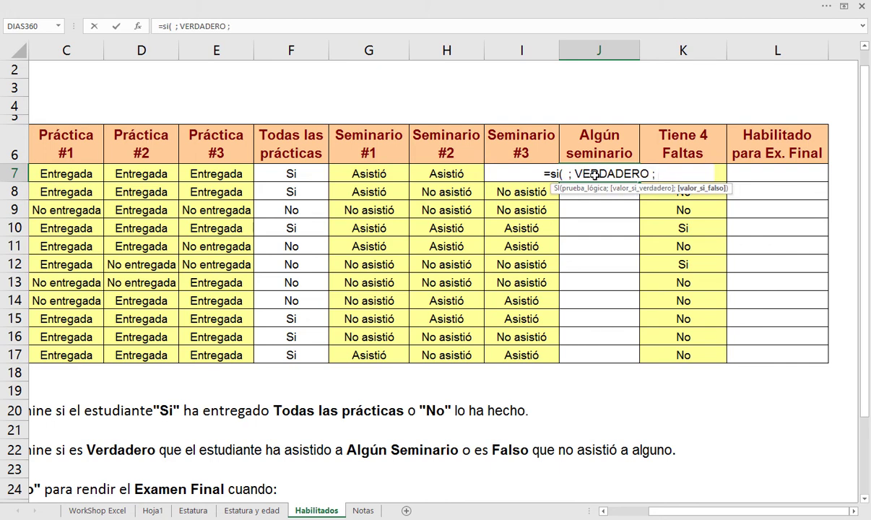
text(fals)
key(Tab)
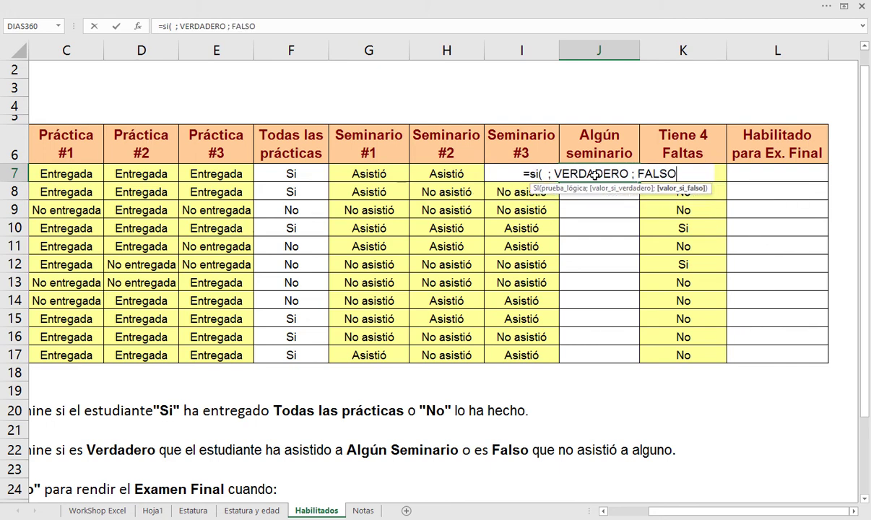
text())
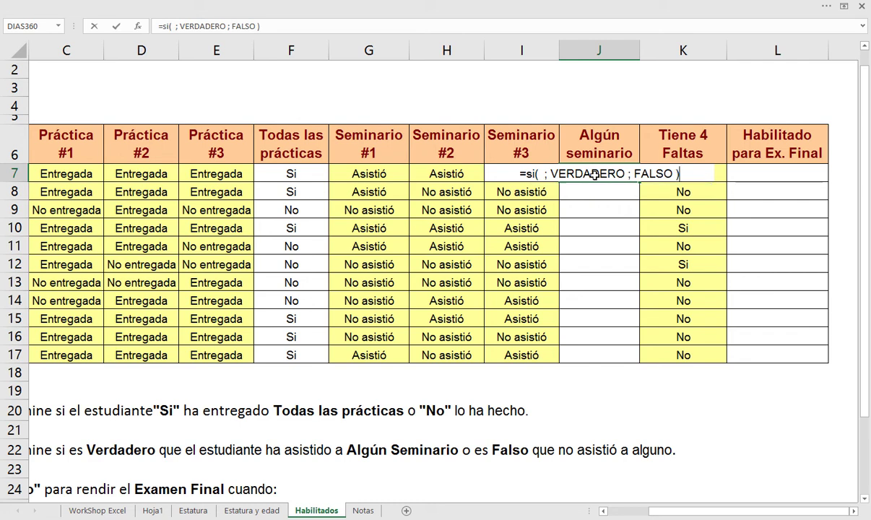
Step: Review the VERDADERO argument and nest an empty O function as the logical test of the SI formula in J7
drag(549, 174, 626, 172)
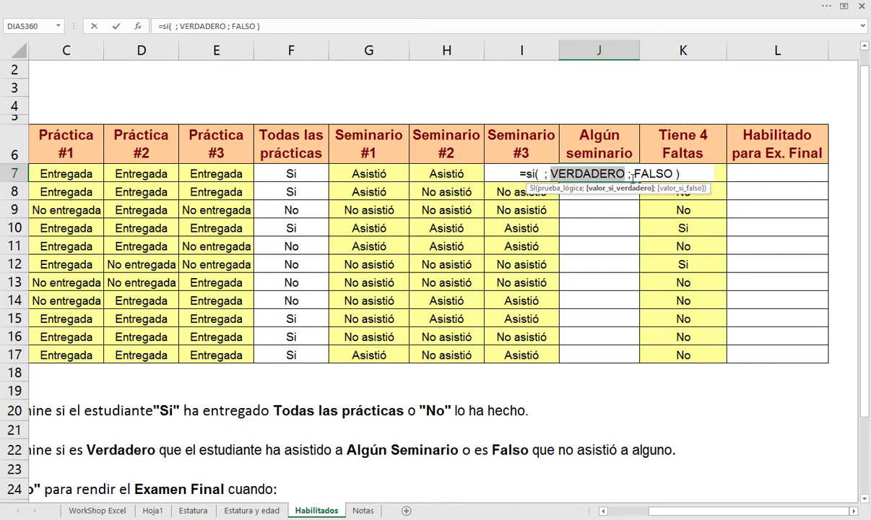
click(538, 174)
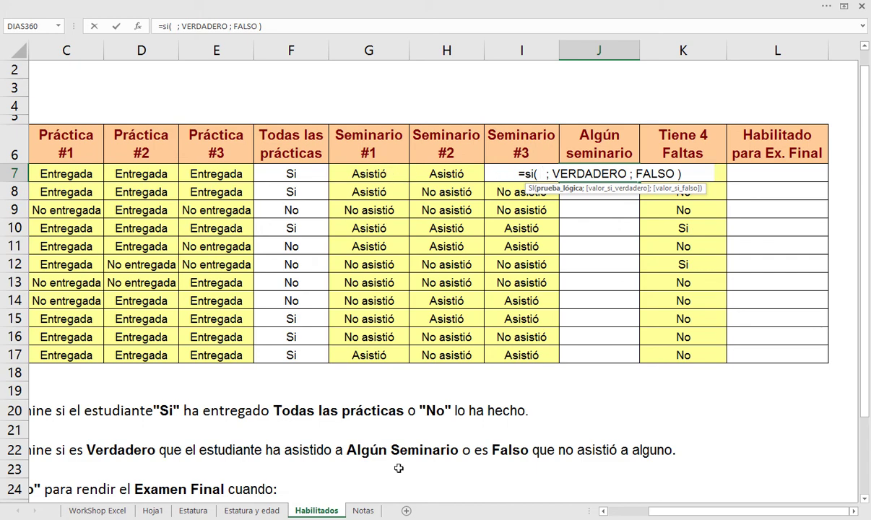
click(614, 513)
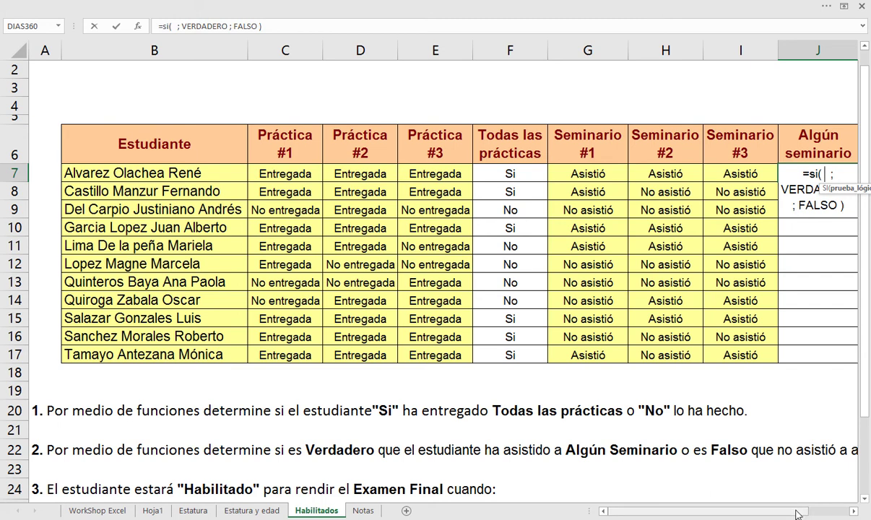
drag(797, 514, 853, 510)
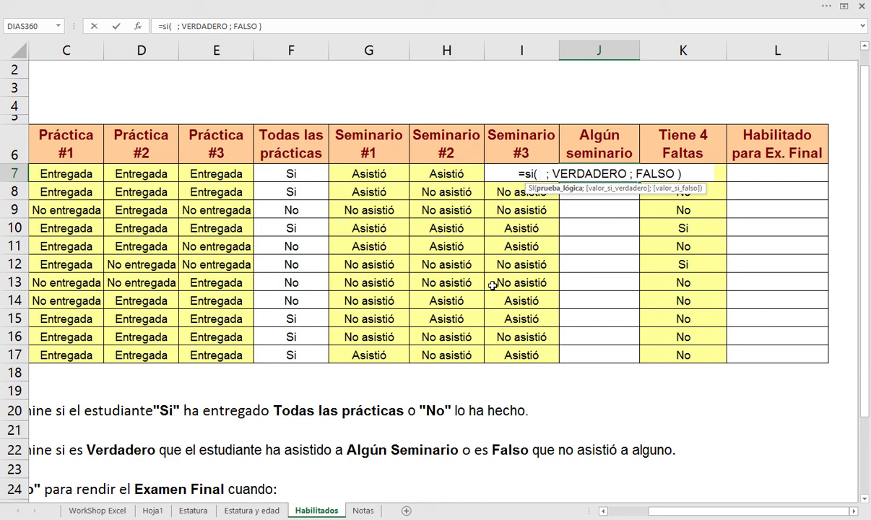
text(O)
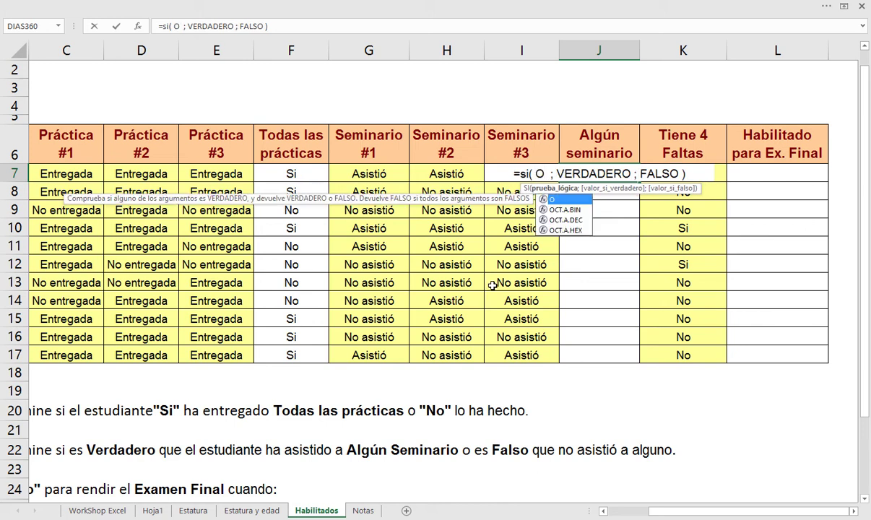
text(())
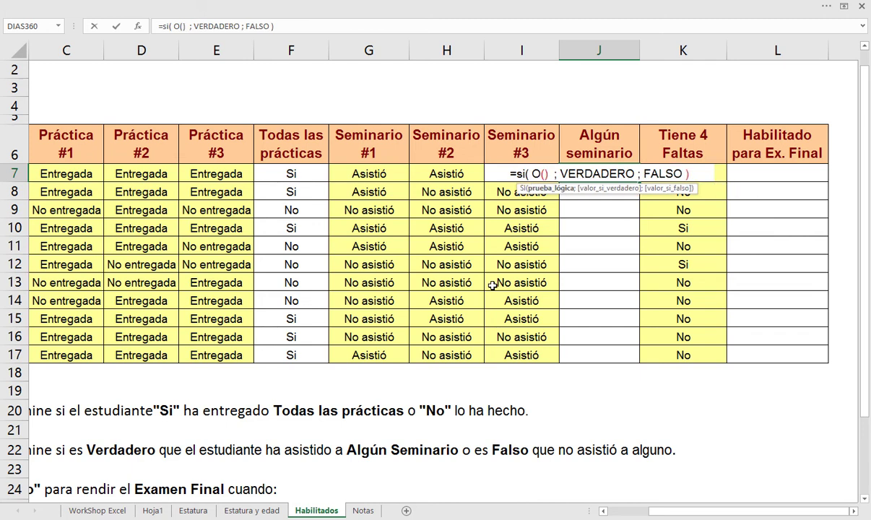
key(Left)
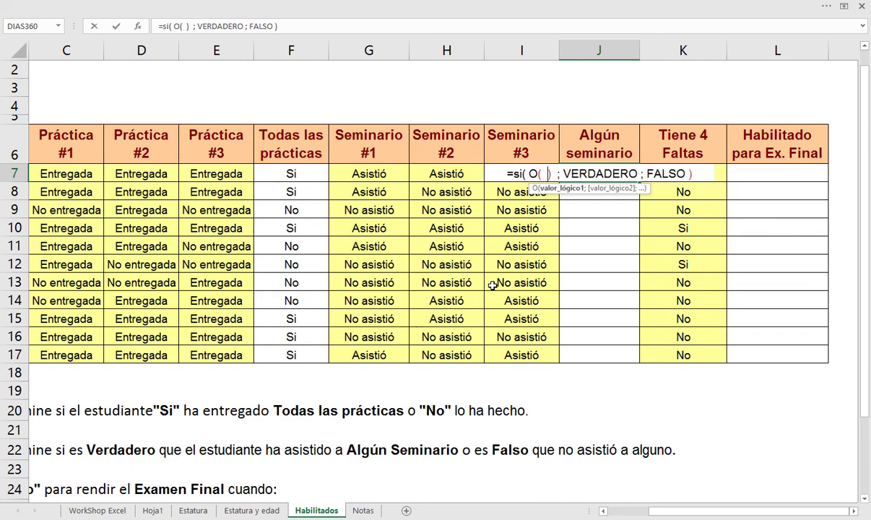
Step: Add G7="Asistió" as the first condition of the O function in J7, followed by an argument separator
click(379, 175)
text(=)
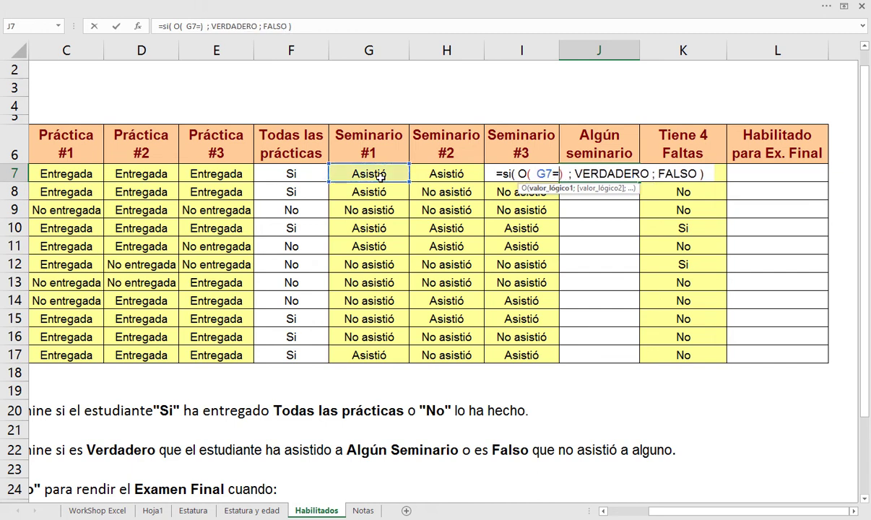
text("Asist)
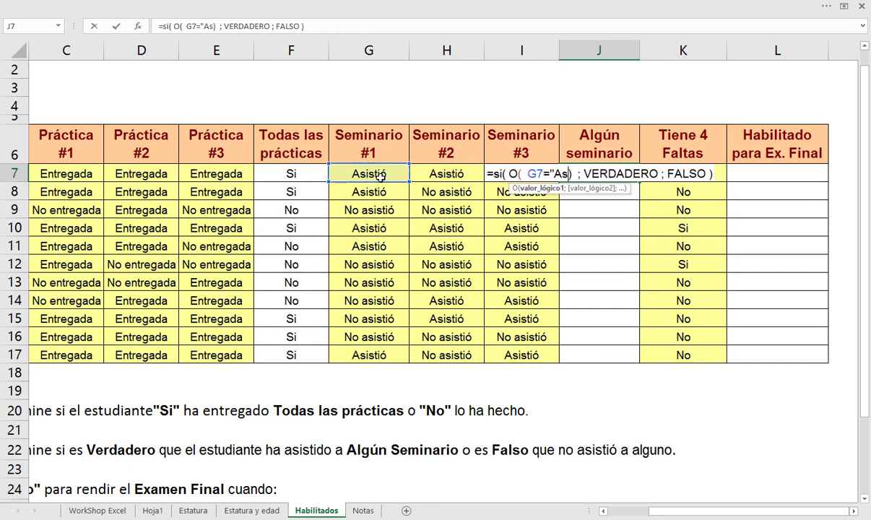
text(ió)
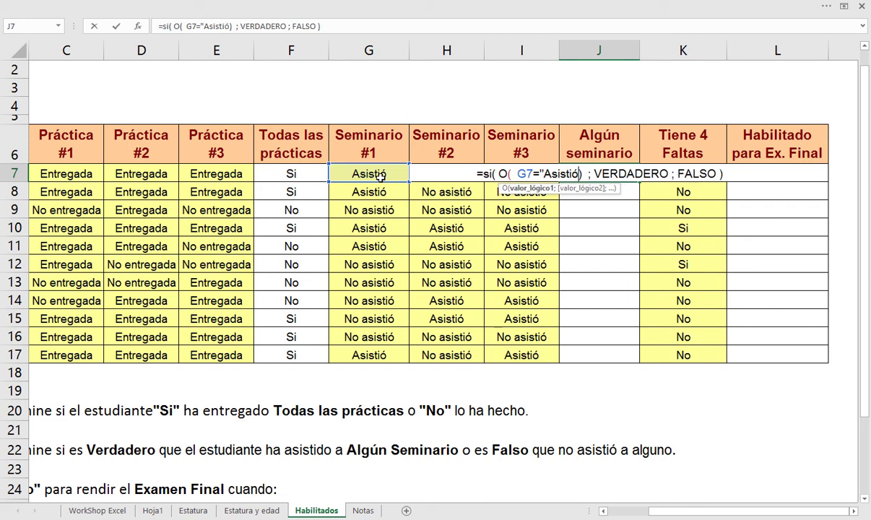
text(" I7)
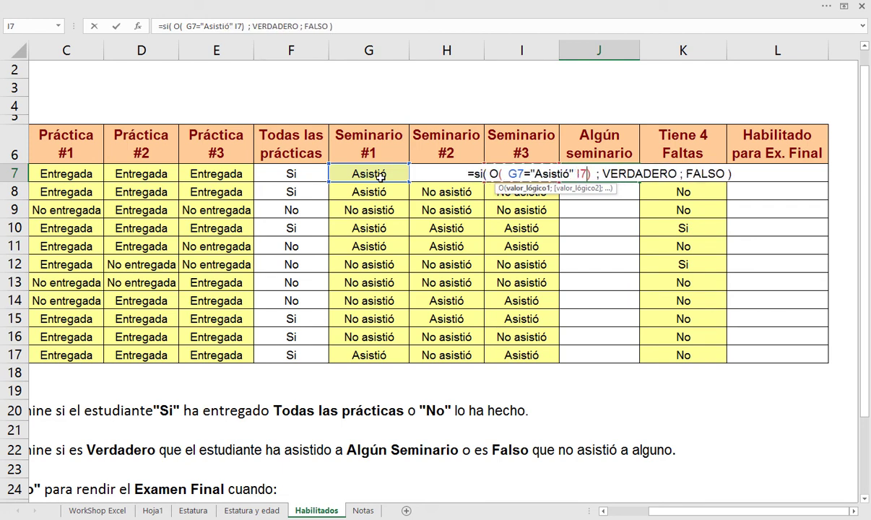
key(BackSpace)
key(BackSpace)
key(BackSpace)
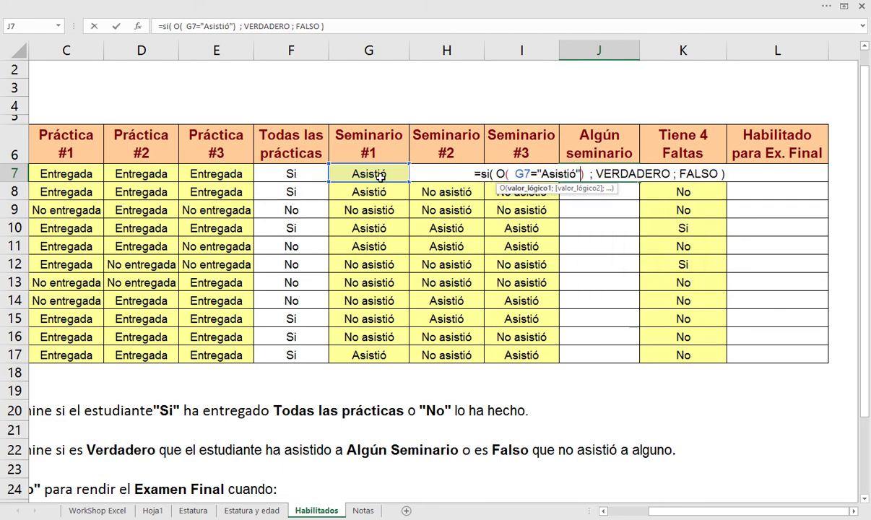
text(;)
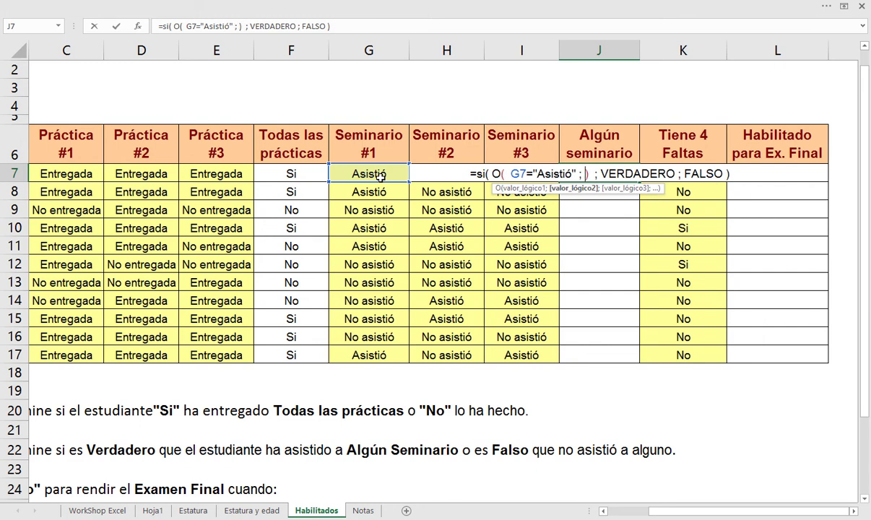
Step: Duplicate the G7="Asistió" condition as the second argument of the O function and change its reference to H7
key(Left)
key(Left)
key(ctrl+shift+Left)
key(Right)
key(Right)
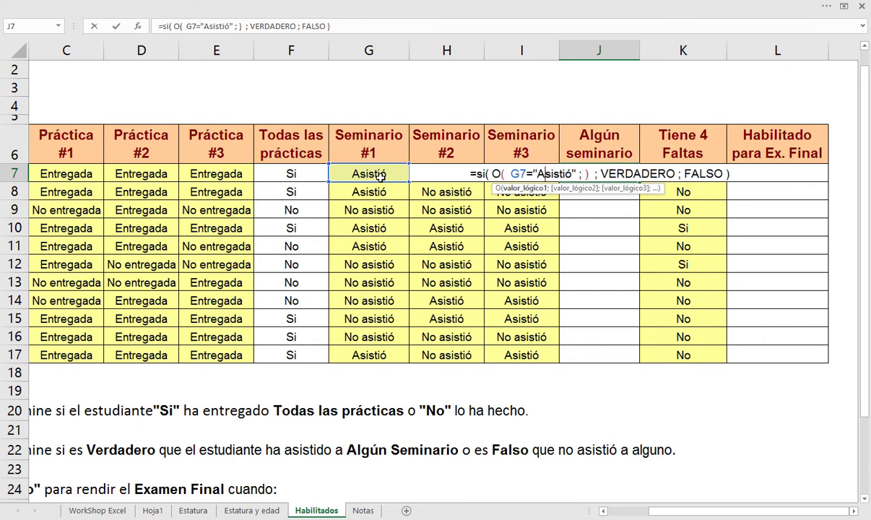
key(Right)
key(Right)
key(Right)
key(Right)
key(Right)
key(Right)
key(Right)
key(Right)
key(ctrl+shift+Left)
key(ctrl+shift+Left)
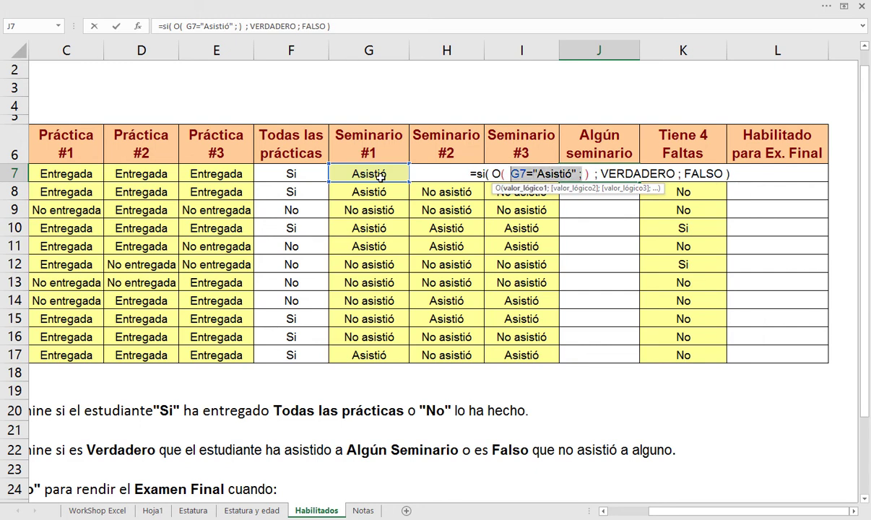
key(Right)
key(Right)
key(Right)
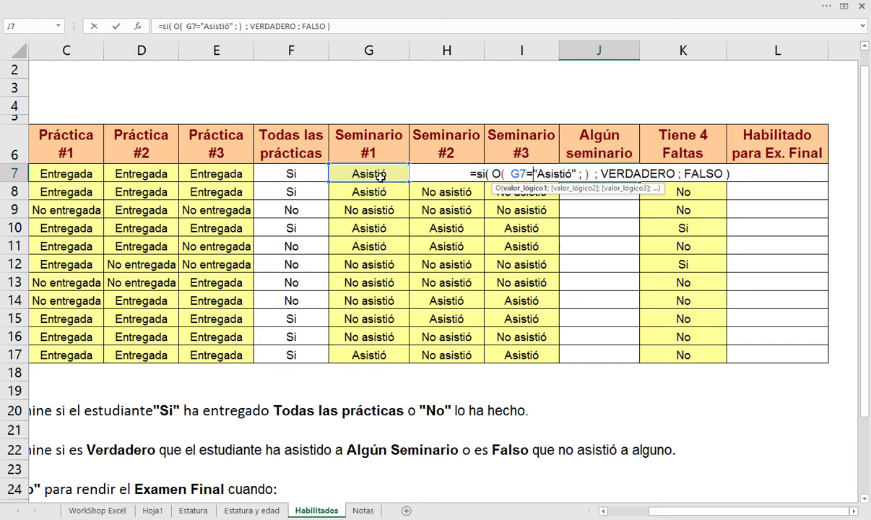
key(Right)
key(Right)
key(Right)
key(Right)
key(Right)
key(Right)
key(Right)
key(Right)
key(Right)
key(Right)
key(Right)
key(Right)
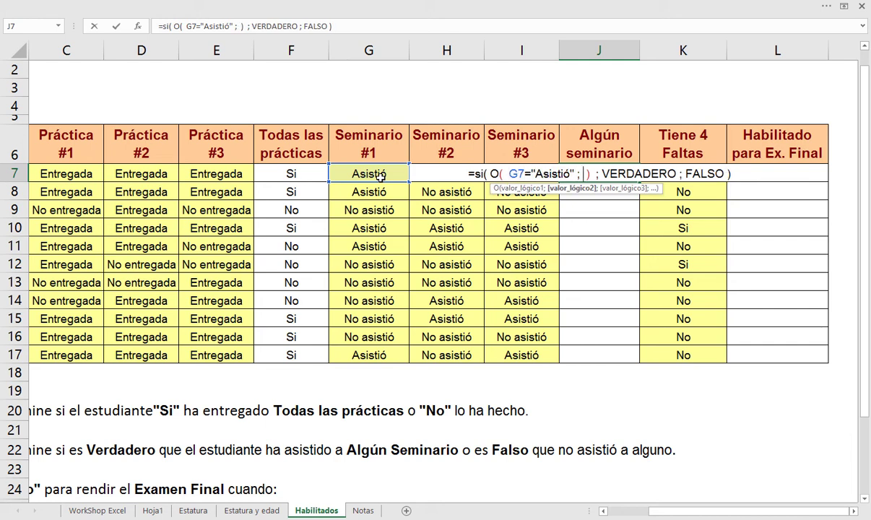
key(ctrl+v)
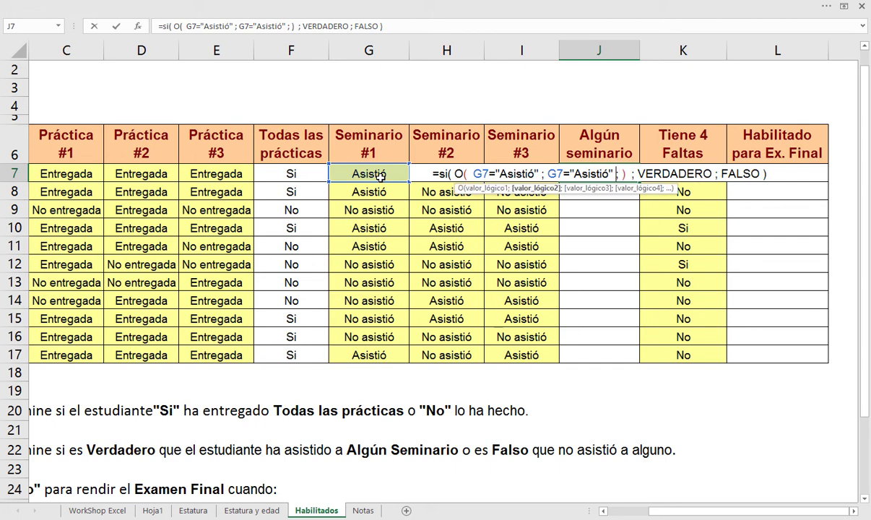
key(Left)
key(Left)
key(Left)
key(Left)
key(Left)
key(Left)
key(Left)
key(shift+Left)
text(H)
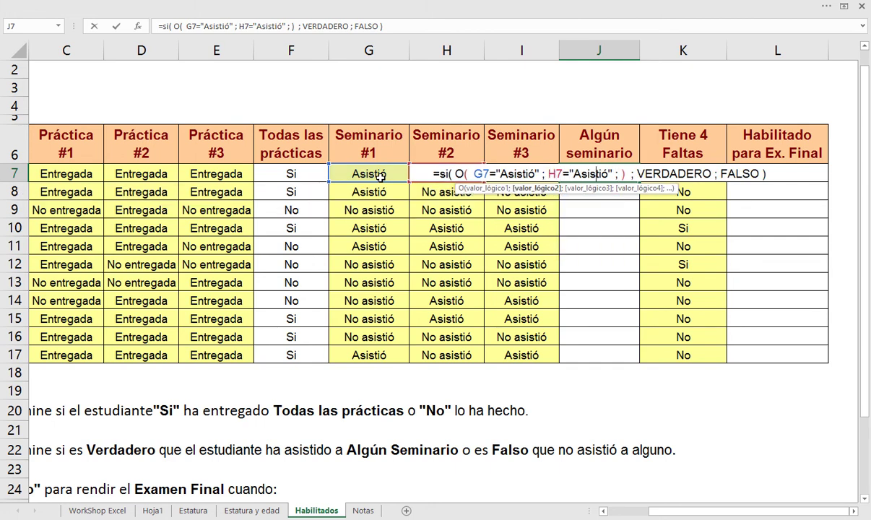
Step: Paste the copied condition as the third argument of the O function and change its reference to I7
key(Right)
key(Right)
key(Right)
key(Right)
key(Right)
key(Right)
key(Right)
key(ctrl+v)
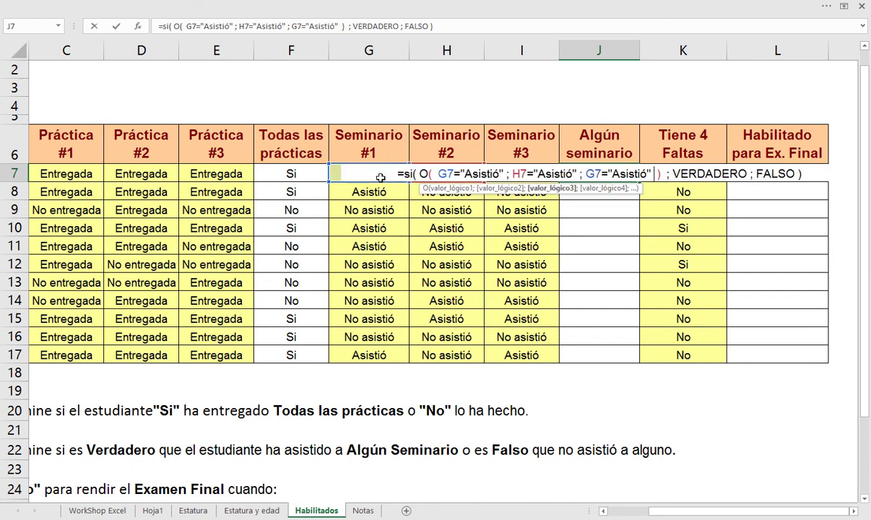
key(Left)
key(Left)
key(Left)
key(Left)
key(Left)
key(Left)
key(Left)
key(Left)
key(Left)
key(Left)
key(BackSpace)
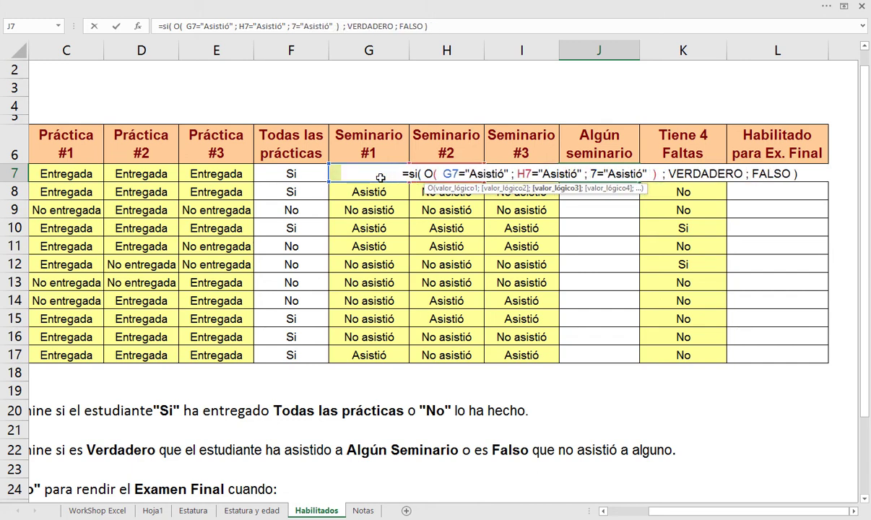
text(I)
key(Right)
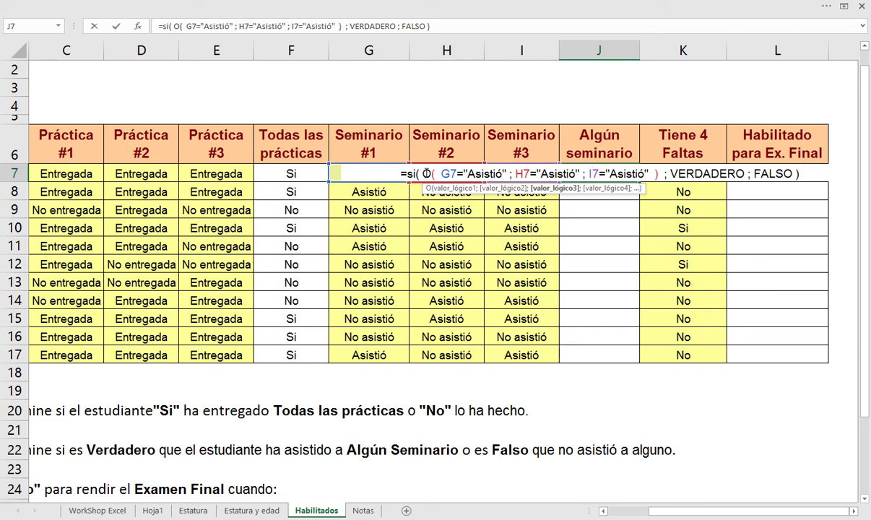
Step: Review the nested O test, confirm the SI formula in J7 and fill it down through J17
drag(424, 174, 655, 174)
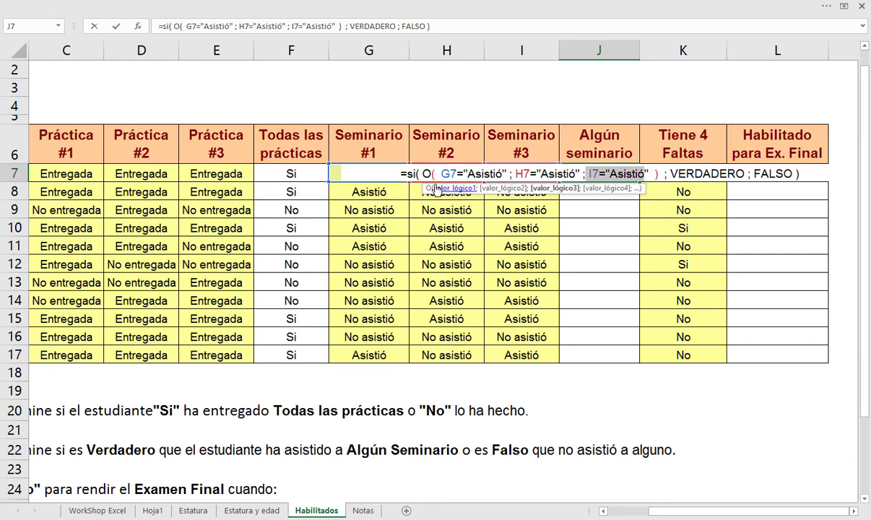
drag(422, 174, 659, 174)
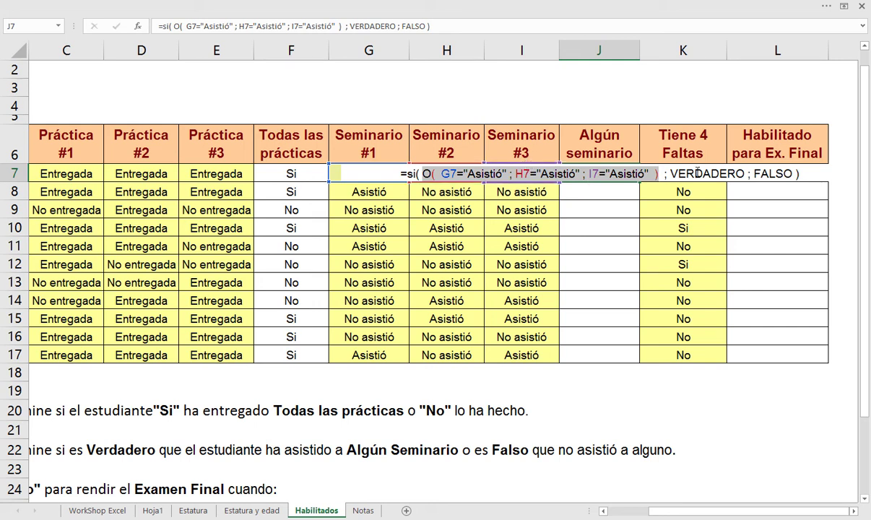
key(Return)
key(Up)
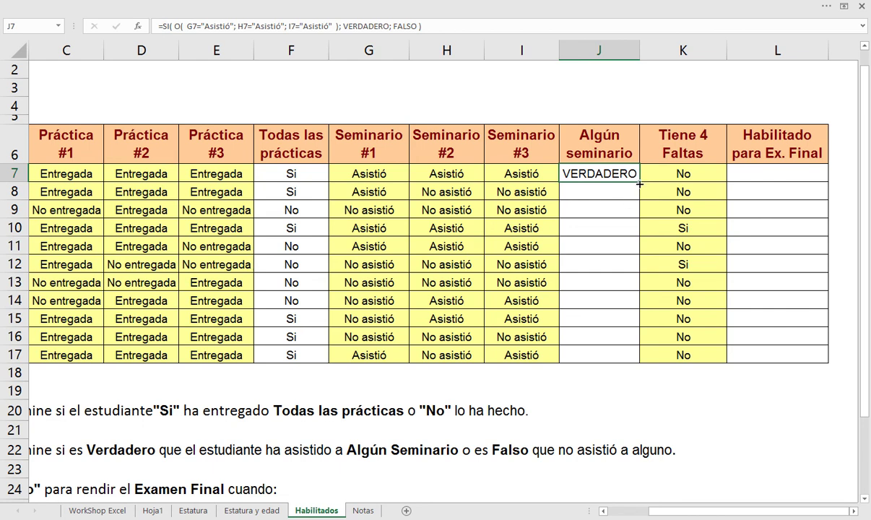
drag(639, 183, 620, 364)
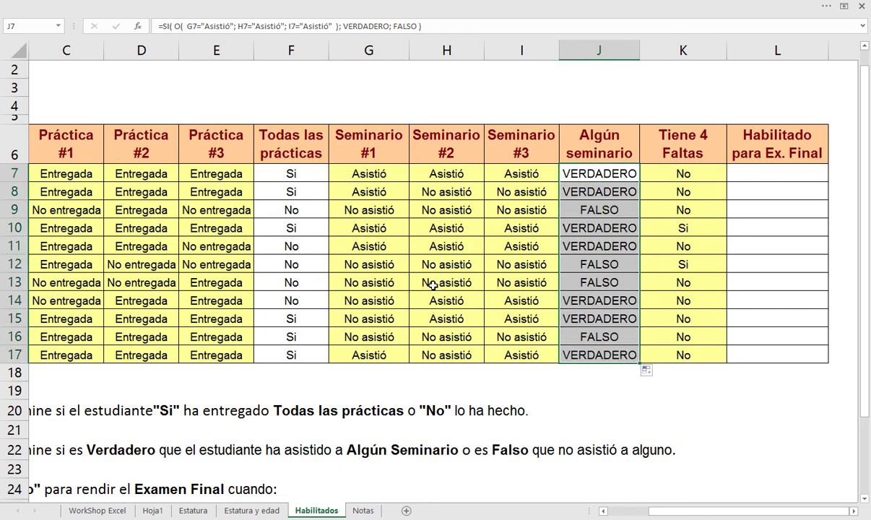
Step: Check the Algún seminario results in rows 8 and 9 and examine the arguments of the formula in J9
click(13, 191)
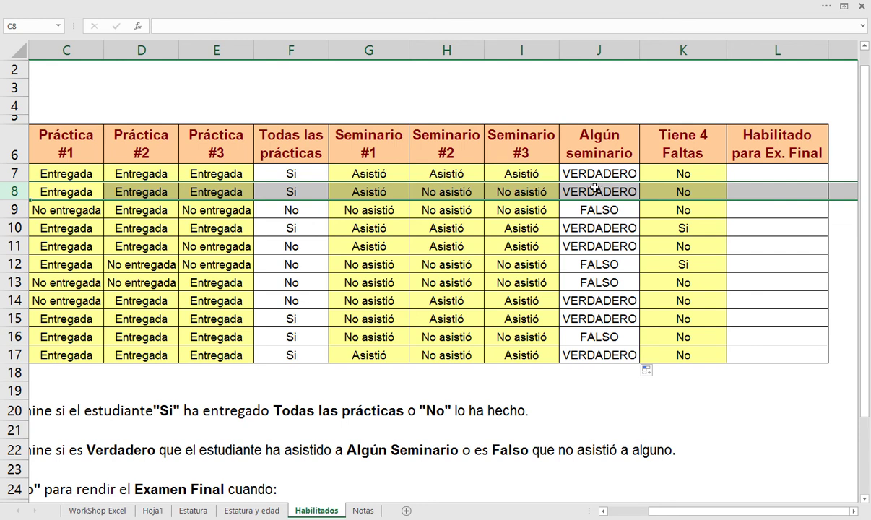
click(21, 208)
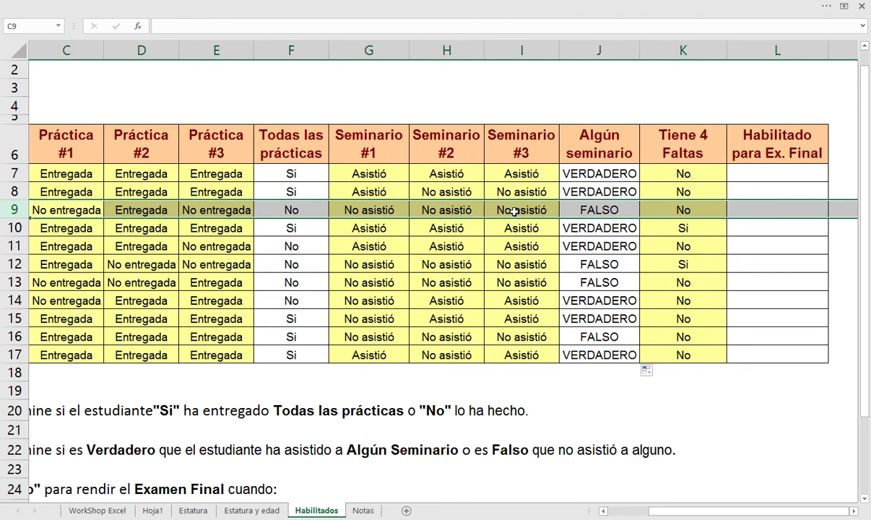
click(621, 209)
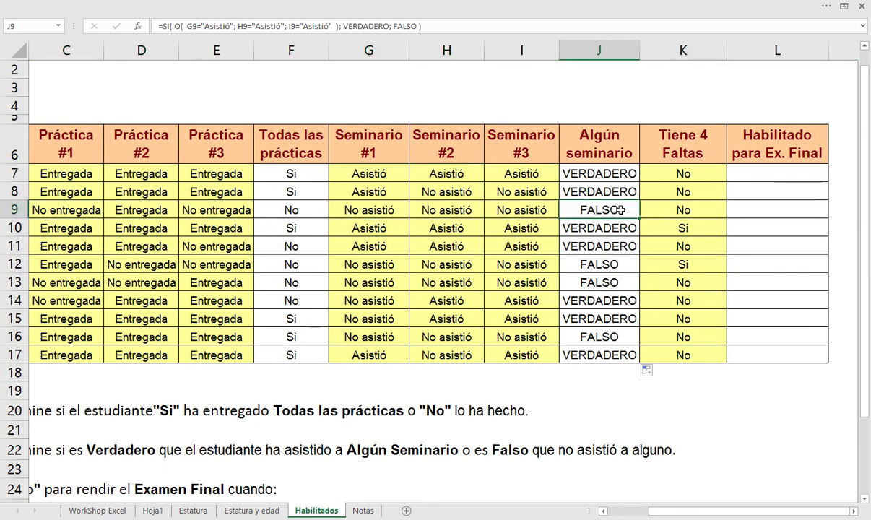
double_click(619, 209)
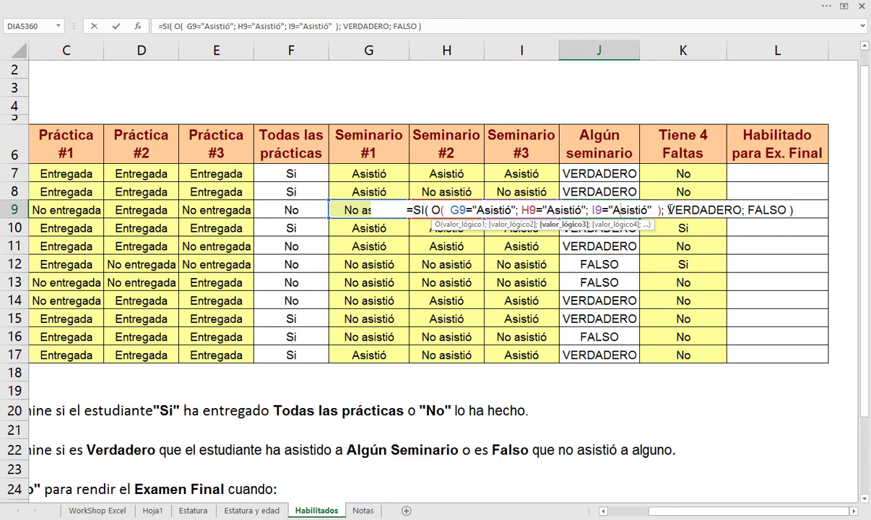
drag(669, 209, 787, 210)
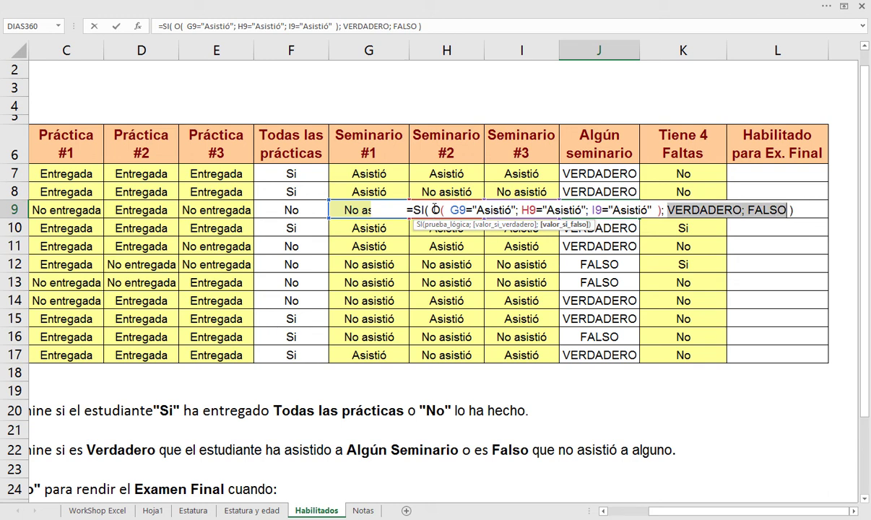
drag(433, 209, 660, 210)
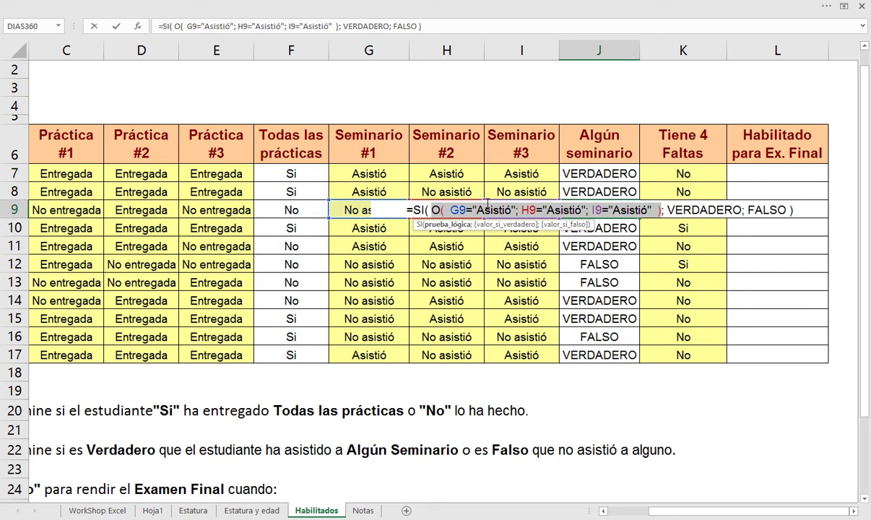
key(Return)
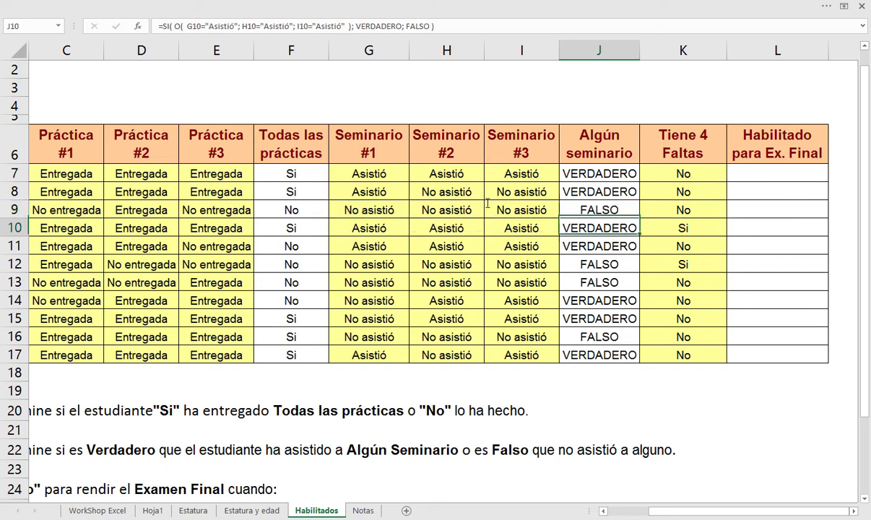
Step: Examine the nested Y test in the Todas las prácticas formula in F10 for comparison
double_click(293, 226)
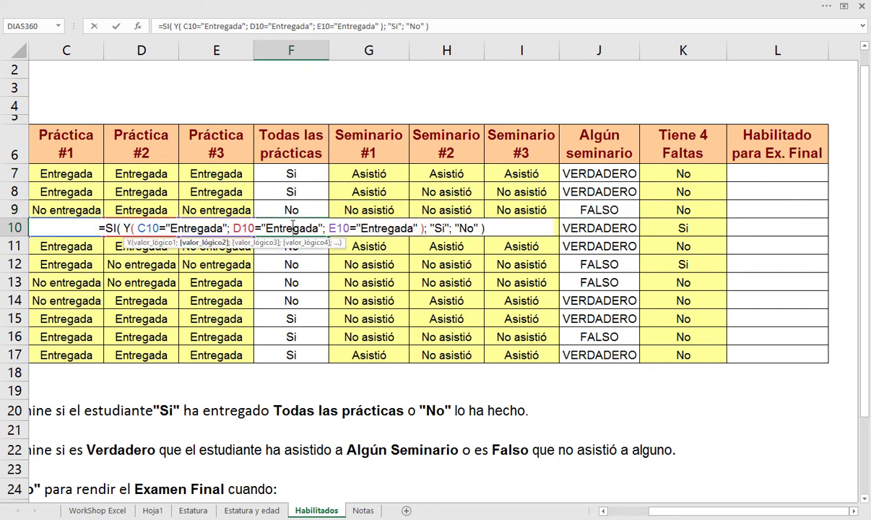
drag(124, 228, 424, 230)
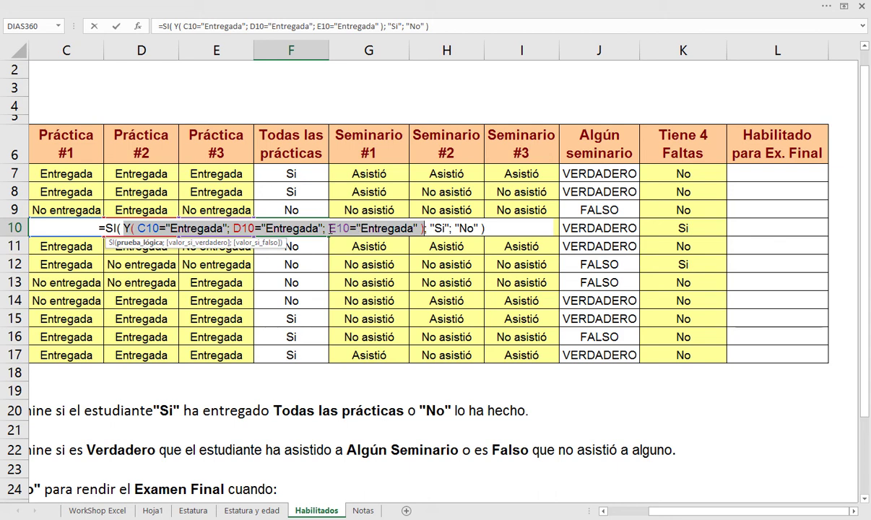
key(Return)
click(315, 230)
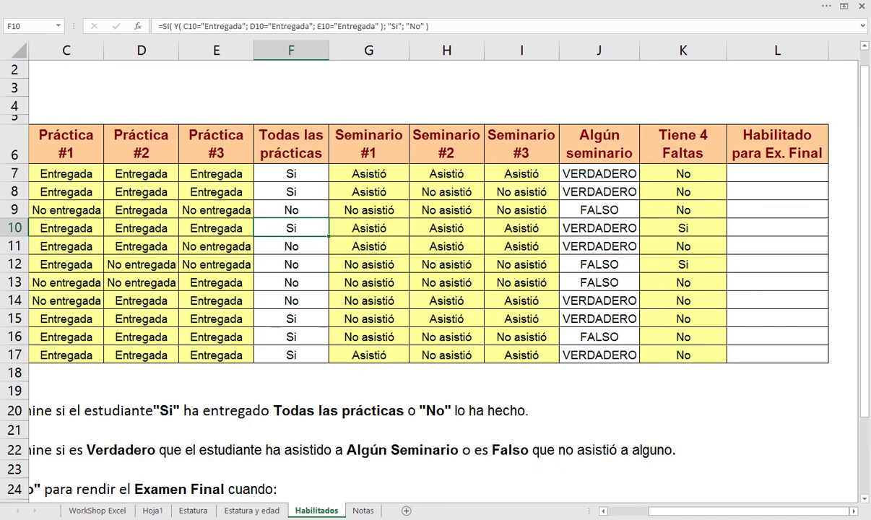
Step: Build the SI formula skeleton in L7 with a blank logical test, "Habilitado" if true and "No habilitado" if false
scroll(644, 515, left, 2)
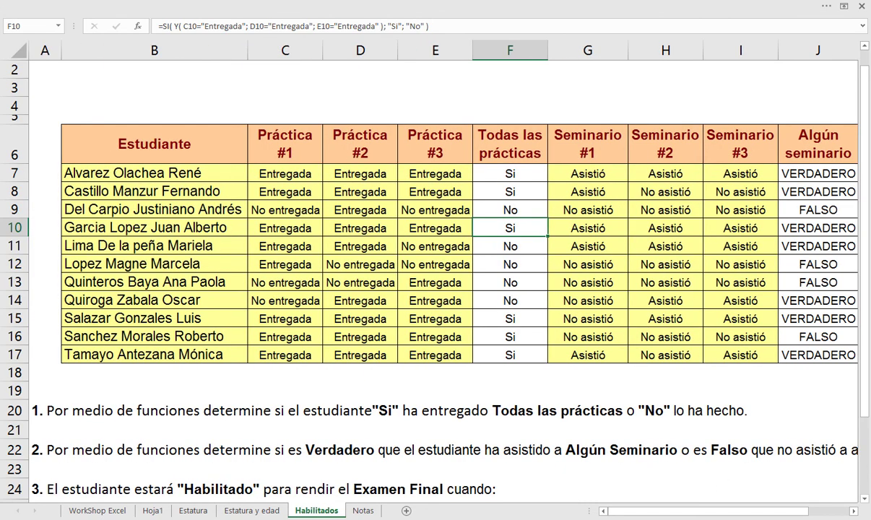
scroll(866, 497, down, 5)
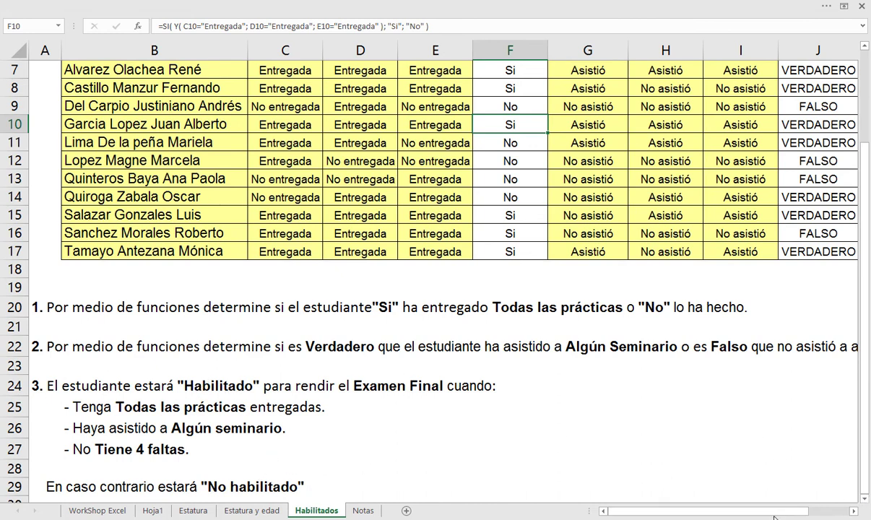
drag(774, 514, 814, 514)
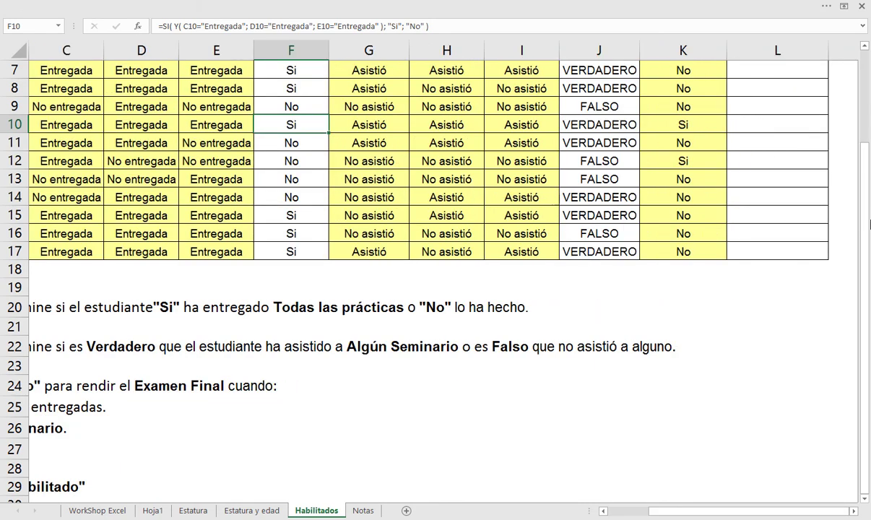
scroll(816, 217, up, 1)
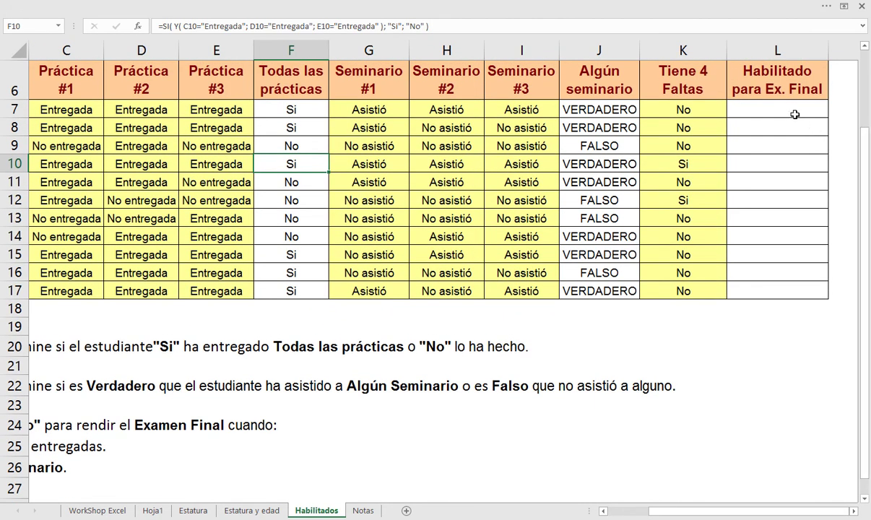
click(793, 111)
text(=SI()
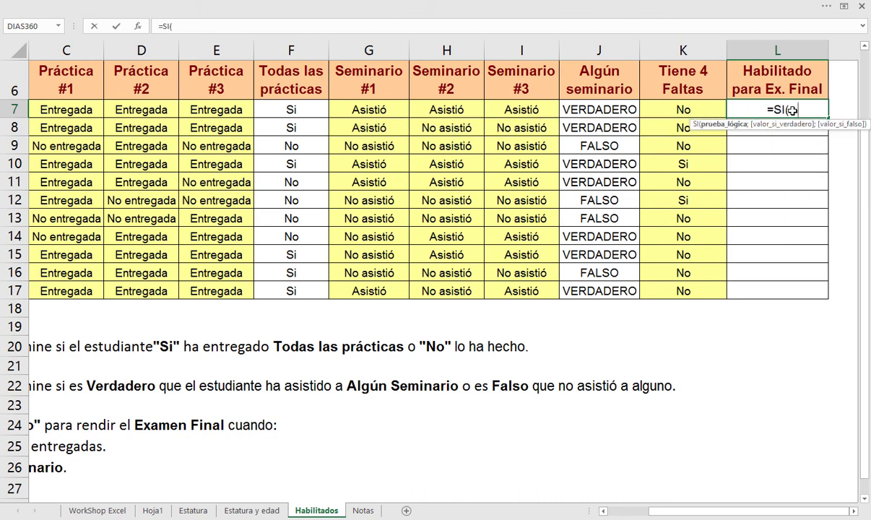
text(  ; "H)
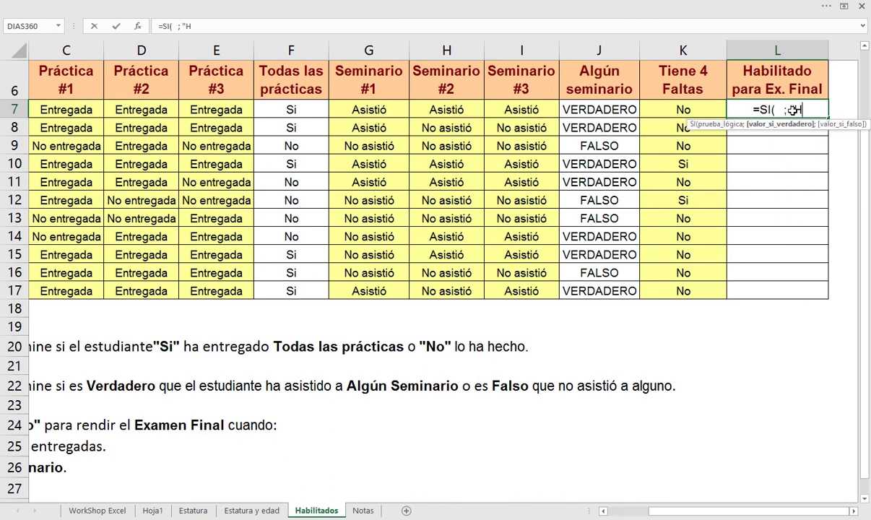
text(abilitado)
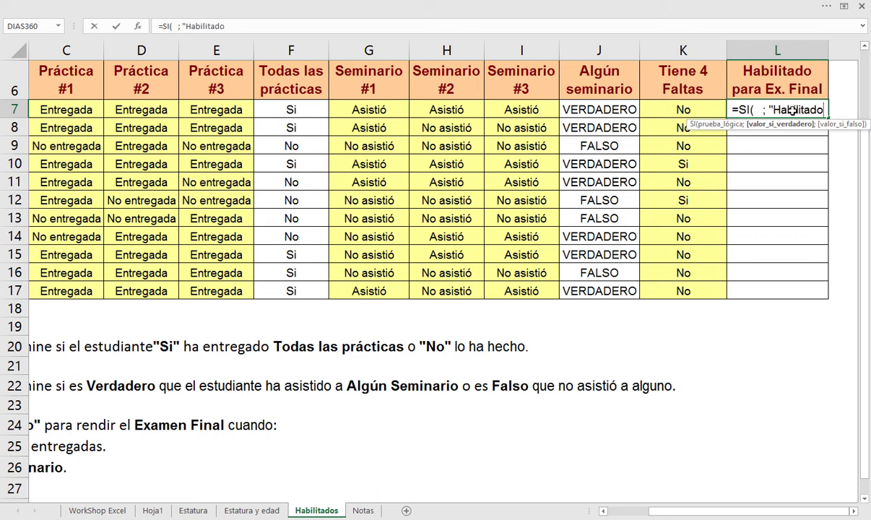
text(" ; ")
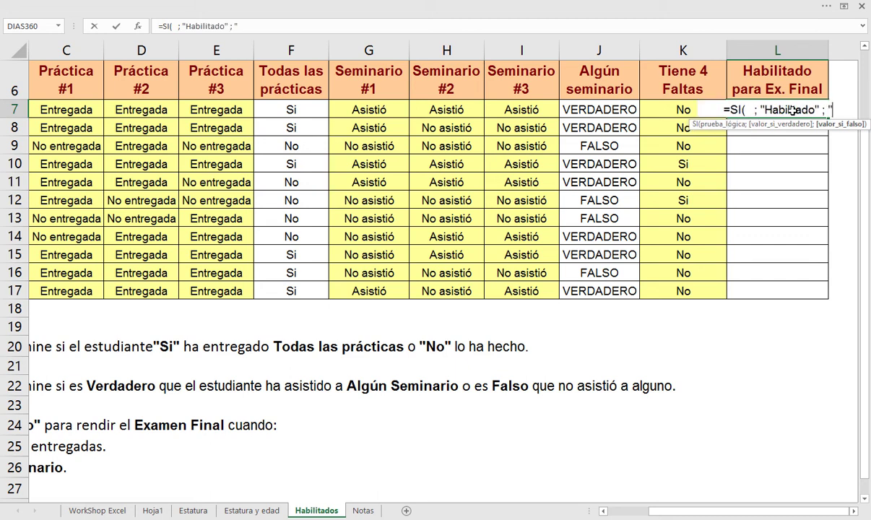
text(No hab)
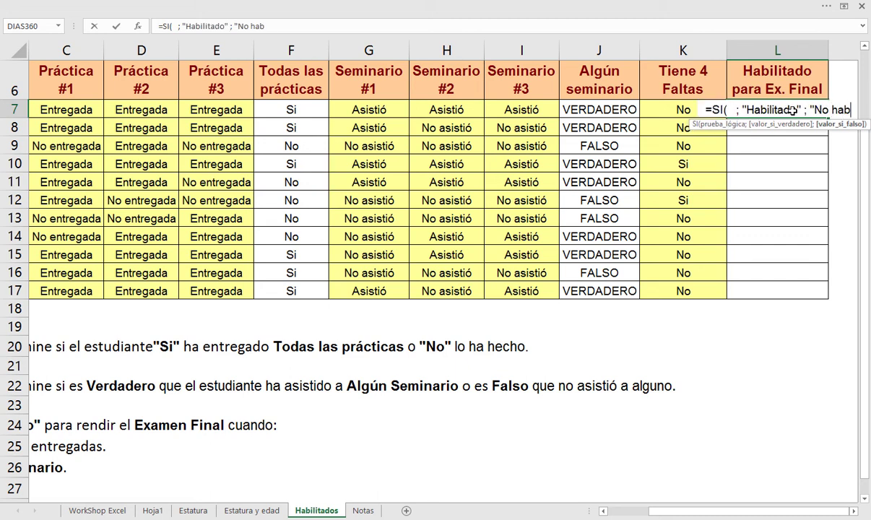
text(ilitado")
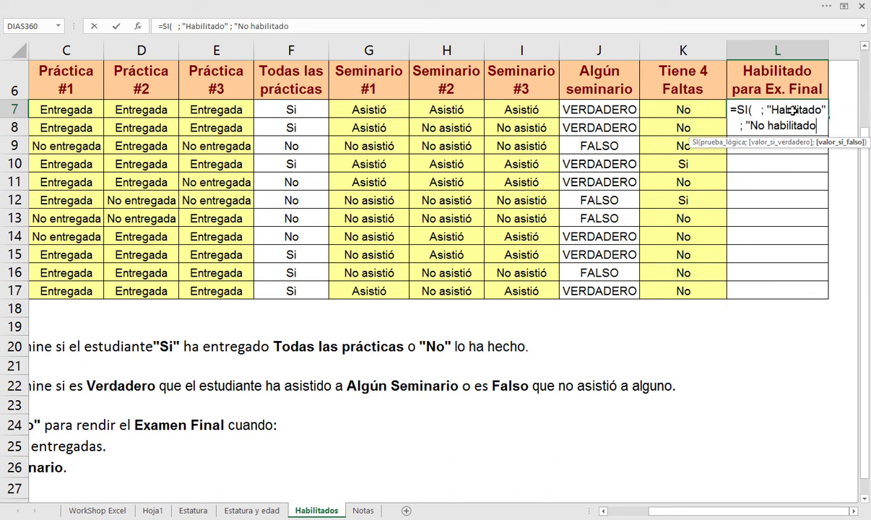
text( ))
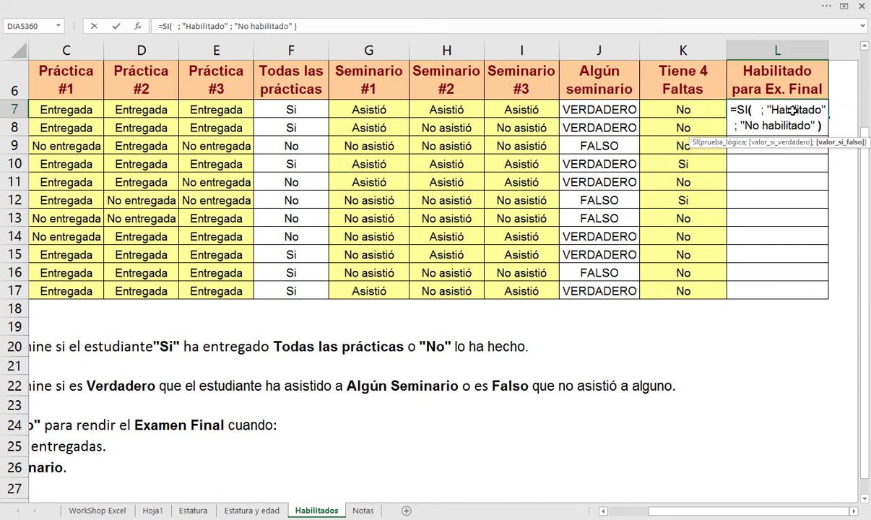
Step: Review the eligibility criteria in rows 24 to 29 and enter F7="Si" as the logical test of the L7 formula
click(738, 110)
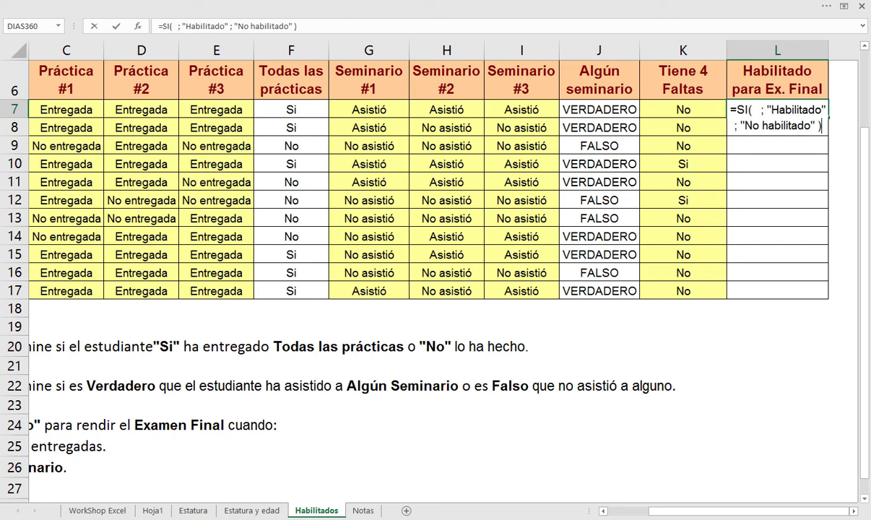
click(855, 511)
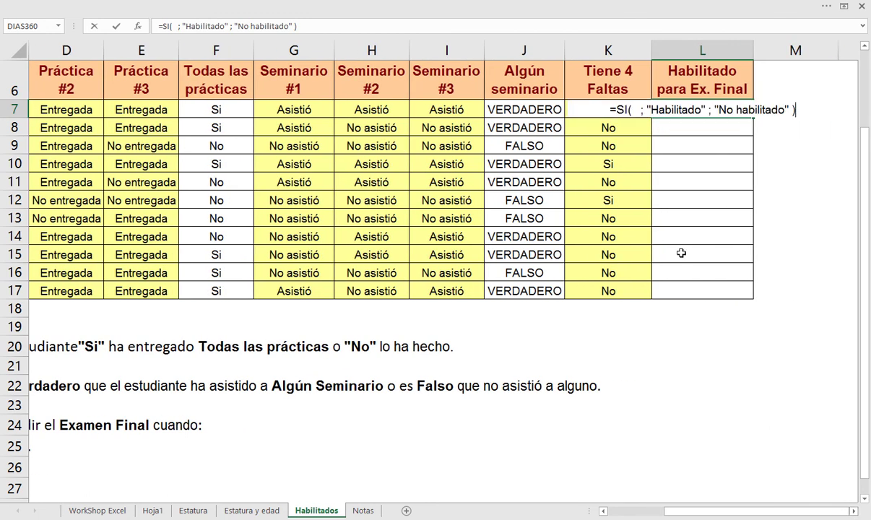
click(635, 110)
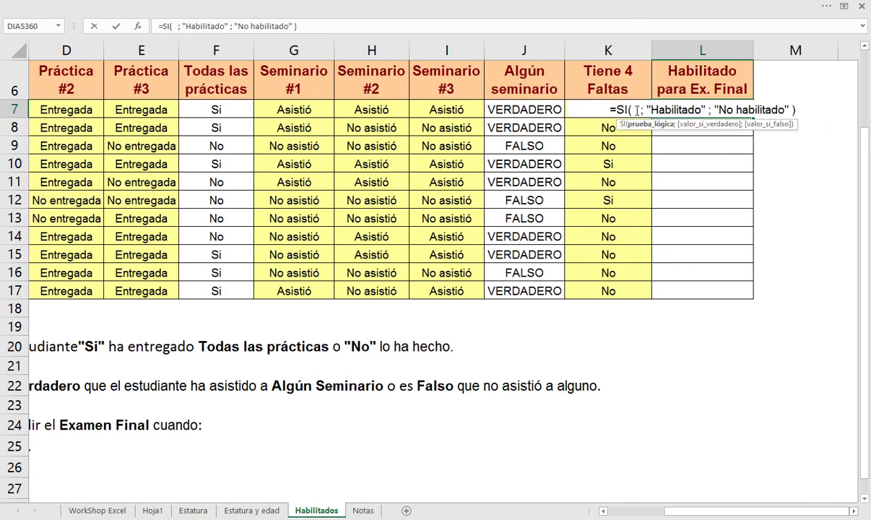
click(618, 513)
click(865, 488)
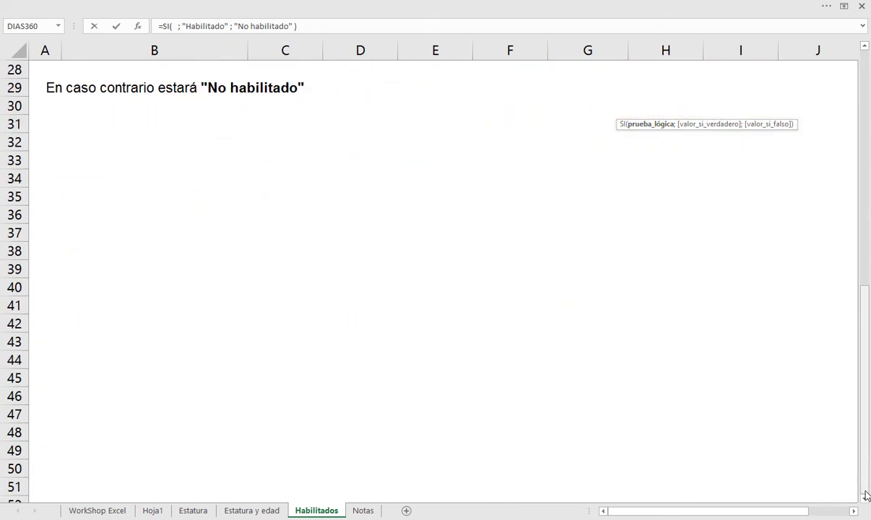
drag(865, 470, 862, 436)
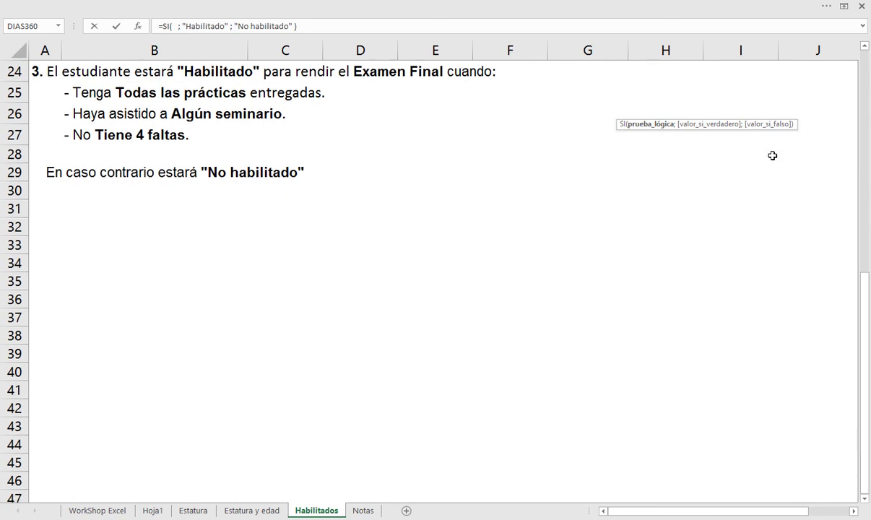
drag(867, 268, 865, 99)
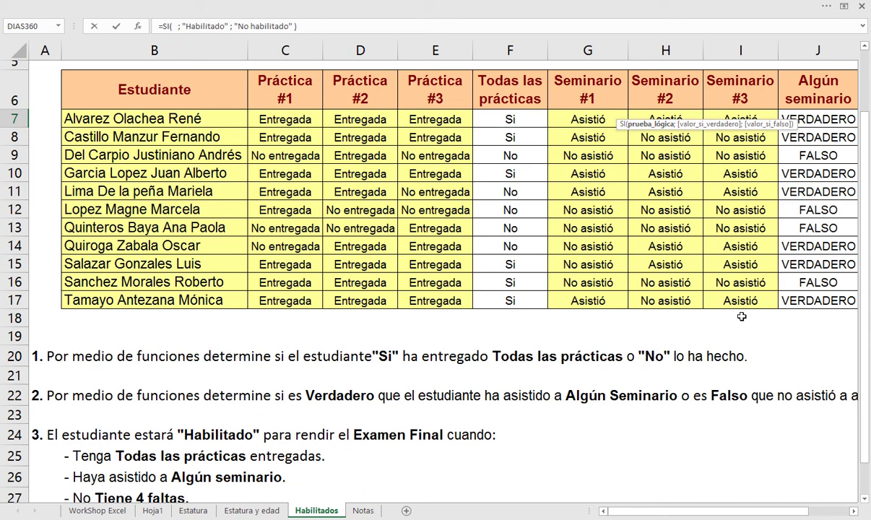
scroll(784, 484, right, 2)
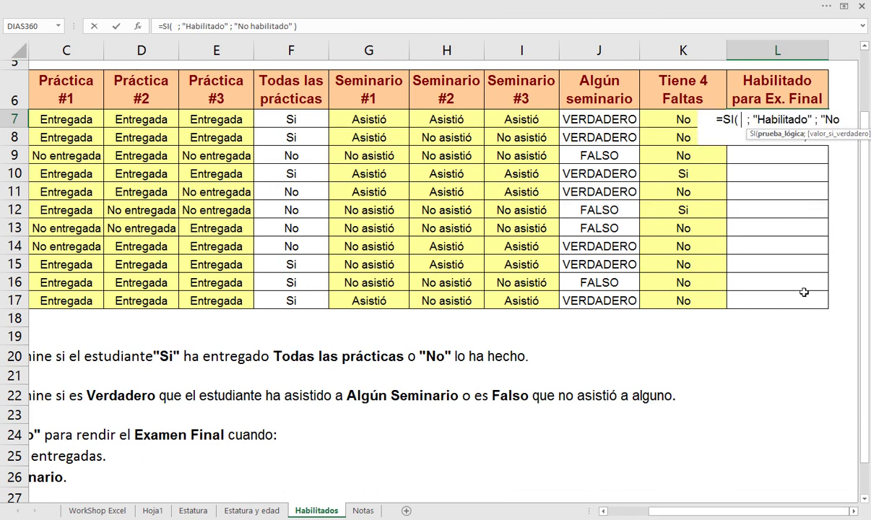
click(288, 117)
text(=")
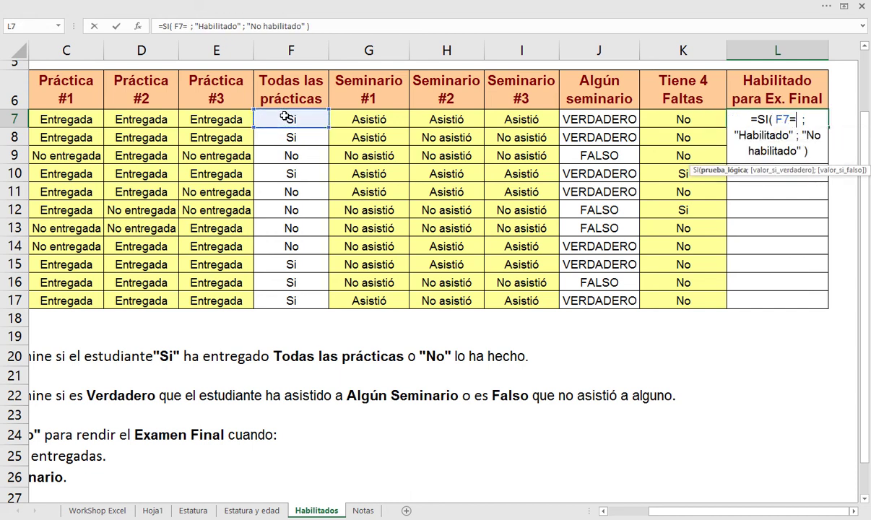
text(Si)
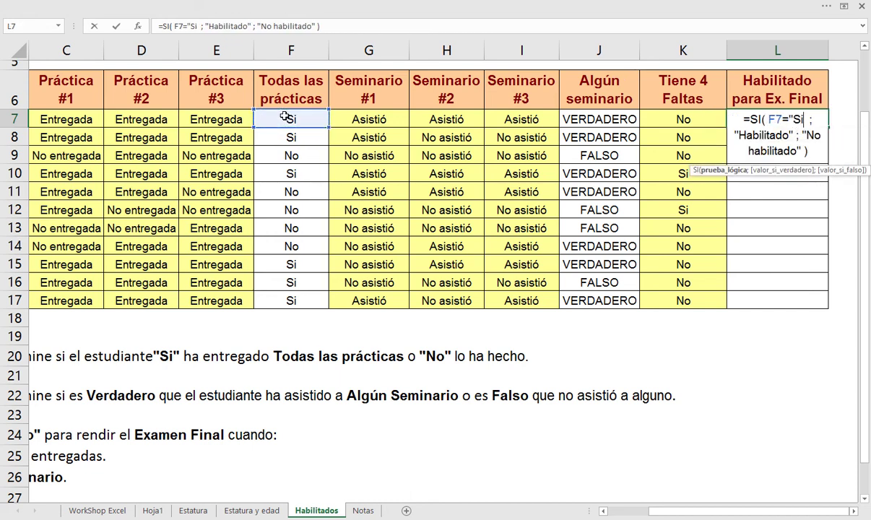
text(")
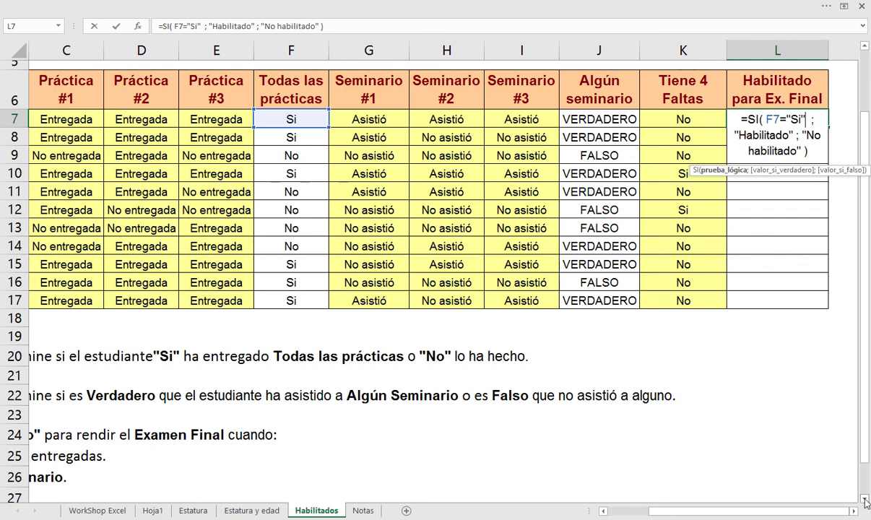
Step: Recheck the eligibility criteria and open a nested Y function before F7="Si" in the L7 formula
scroll(865, 503, down, 1)
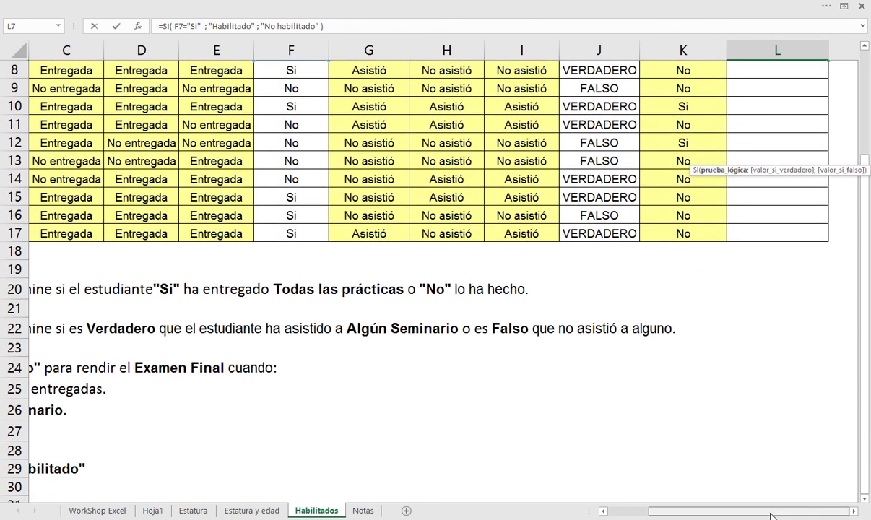
scroll(771, 516, left, 2)
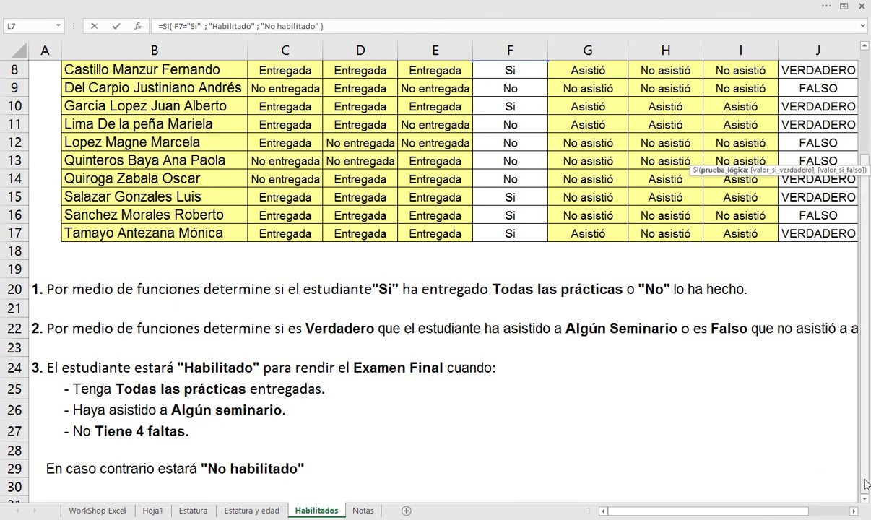
scroll(816, 433, up, 2)
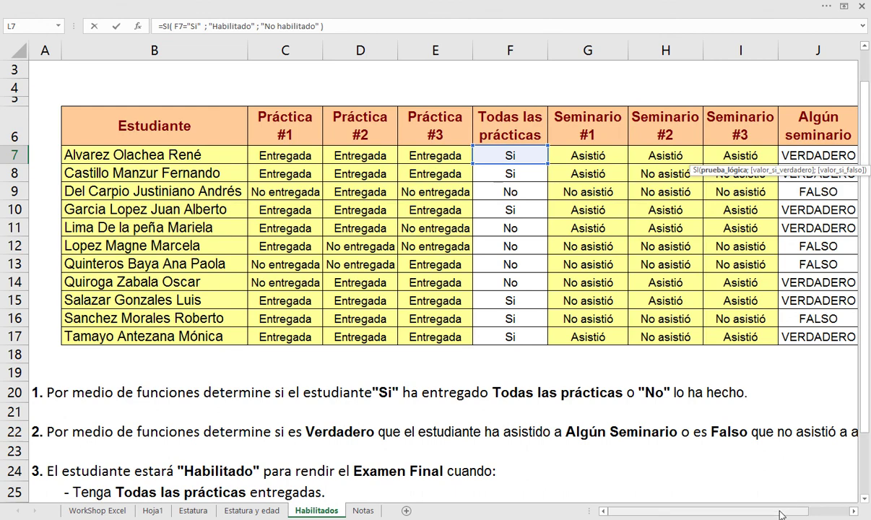
scroll(780, 514, right, 1)
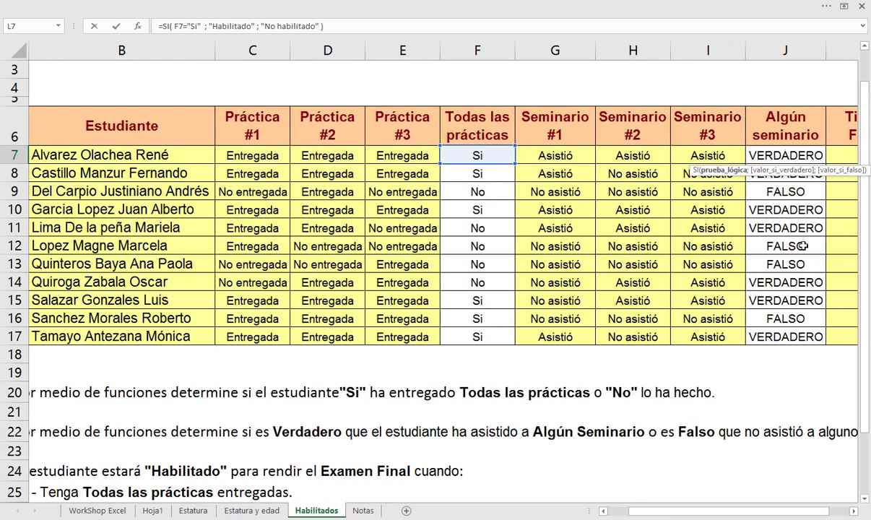
click(854, 511)
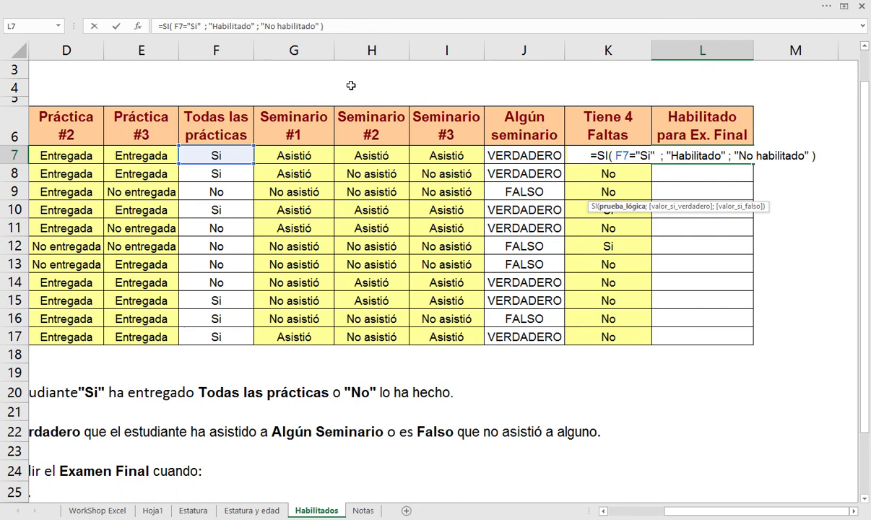
click(616, 156)
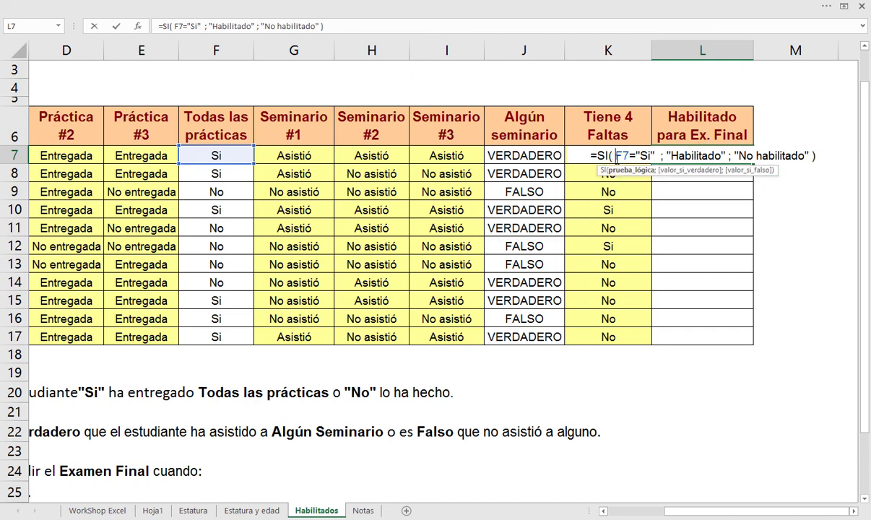
text(Y( )
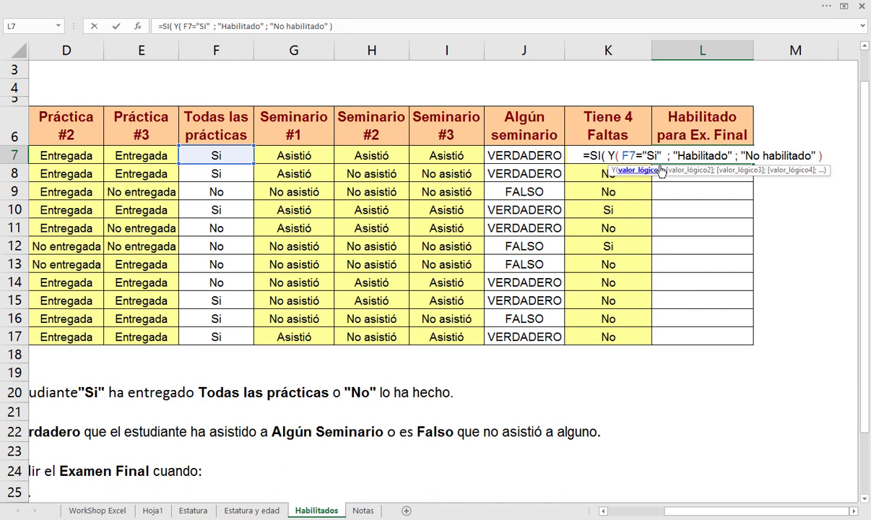
Step: Add J7=VERDADERO as the second argument of the nested Y function
text( ;)
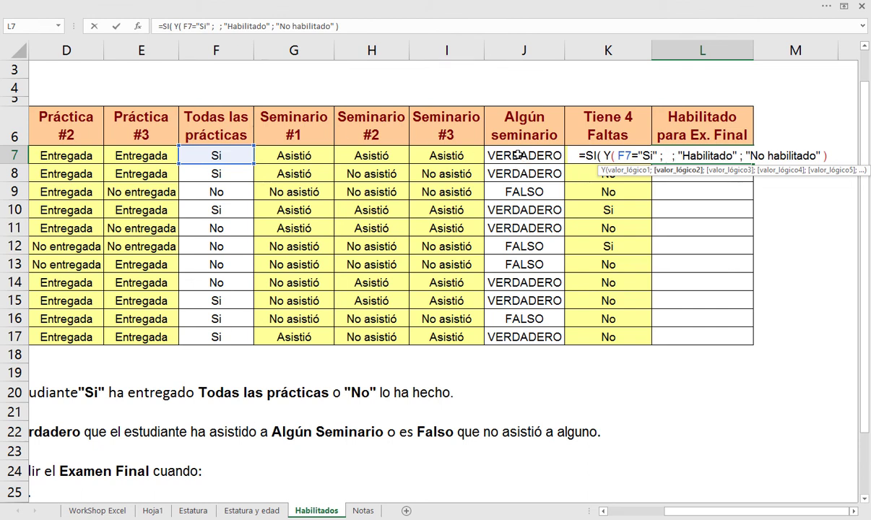
click(491, 150)
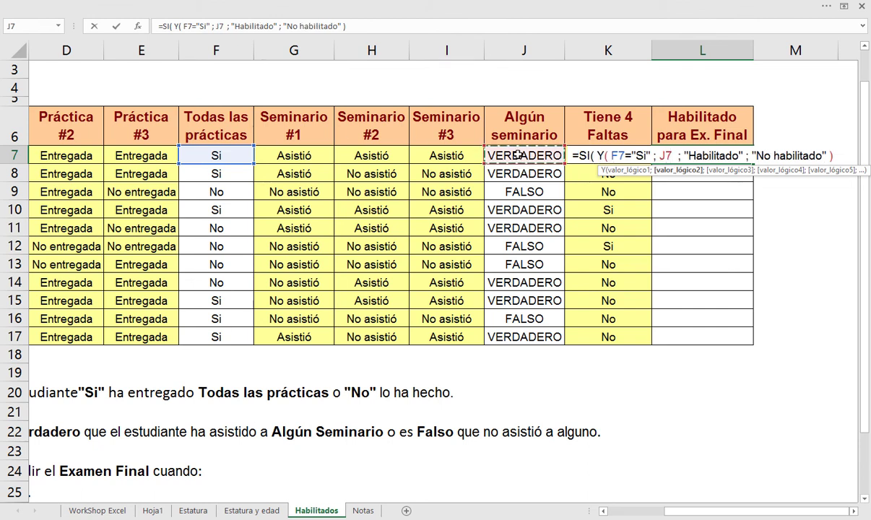
text(=verdadero)
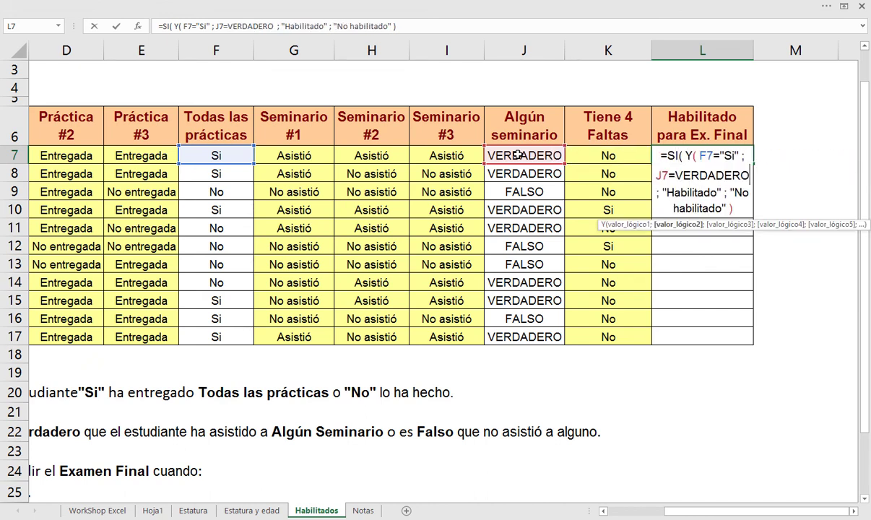
Step: Add K7="No" as the third argument of the nested Y function in the L7 formula and close the function
text( ;)
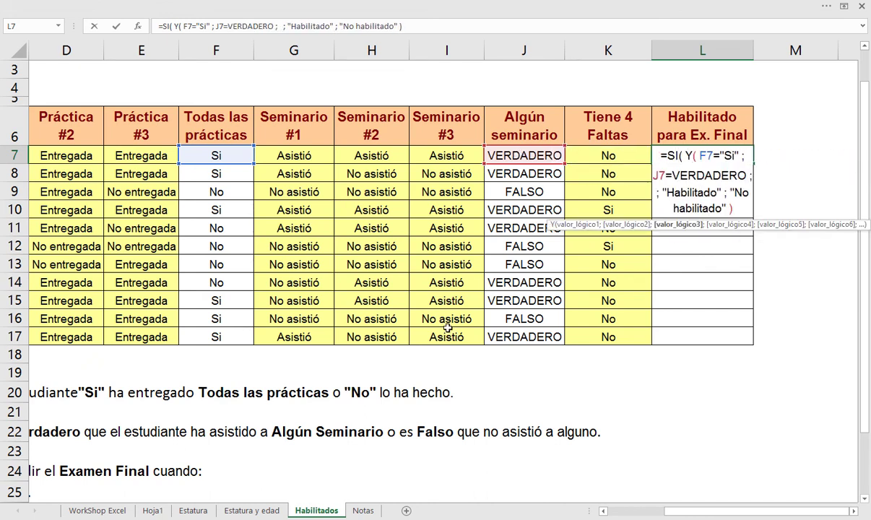
click(864, 499)
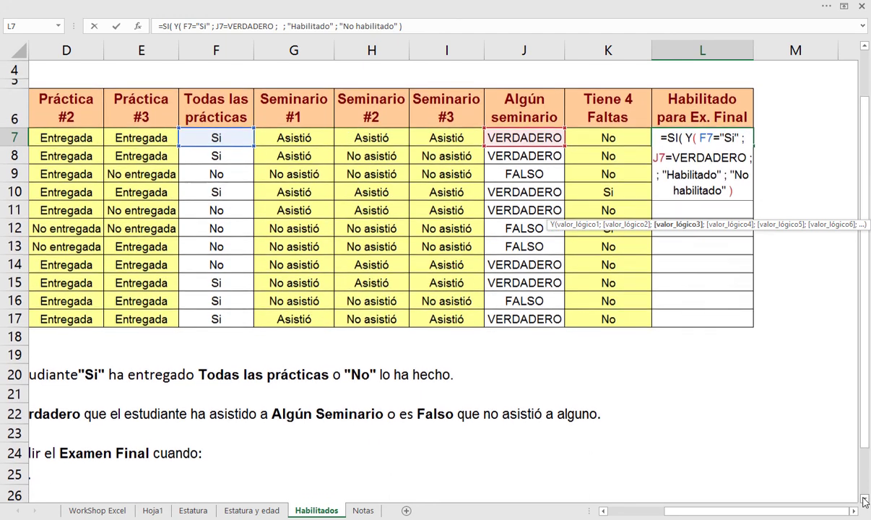
drag(810, 511, 755, 510)
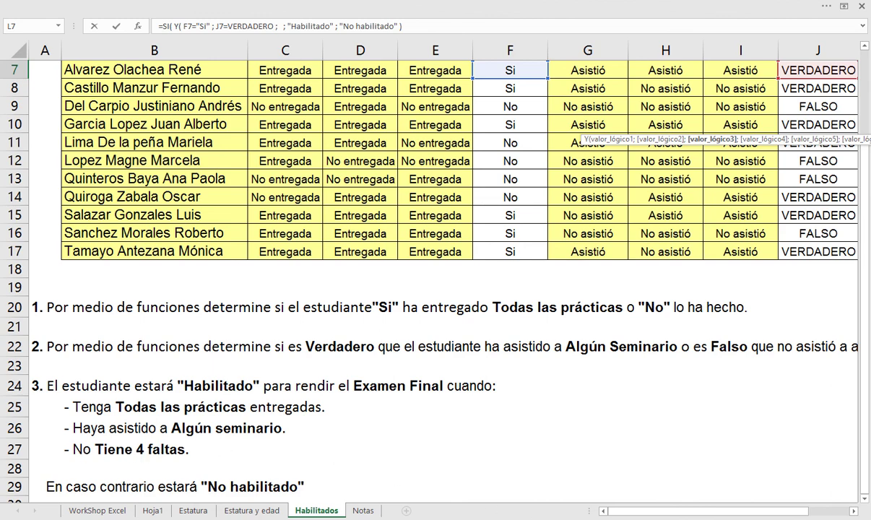
drag(680, 511, 835, 510)
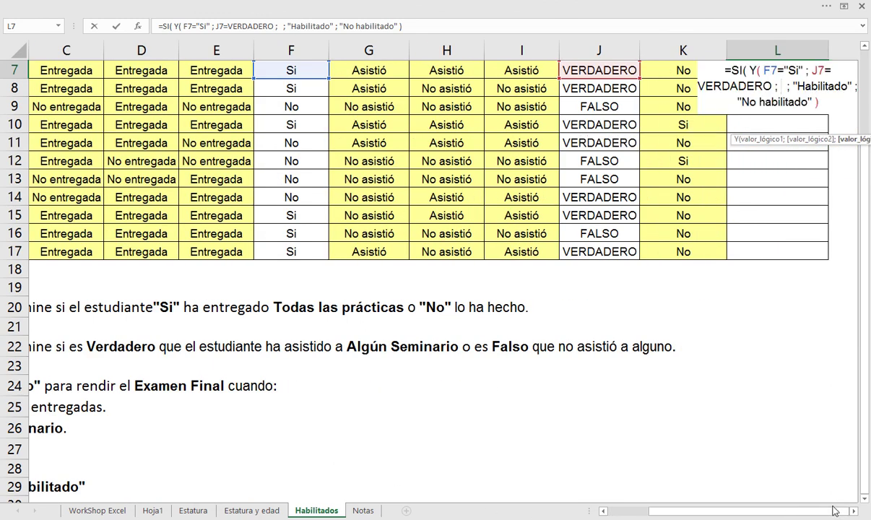
scroll(828, 275, right, 3)
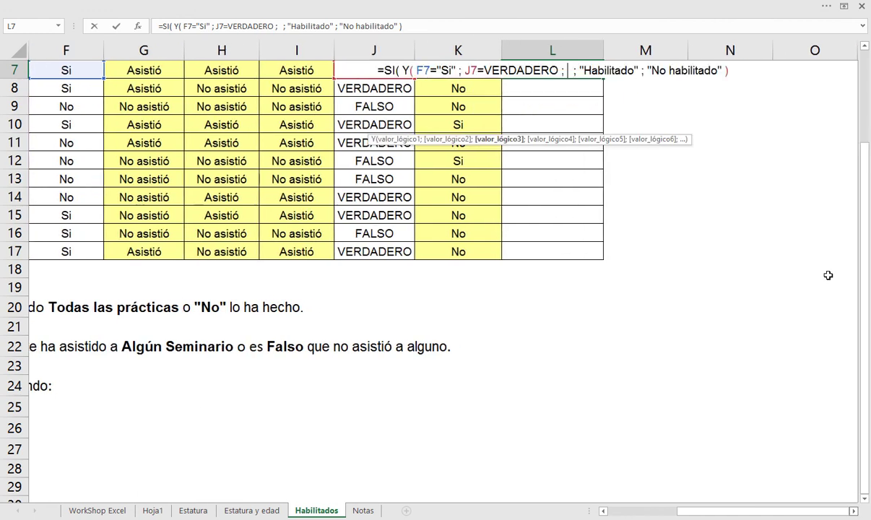
click(864, 46)
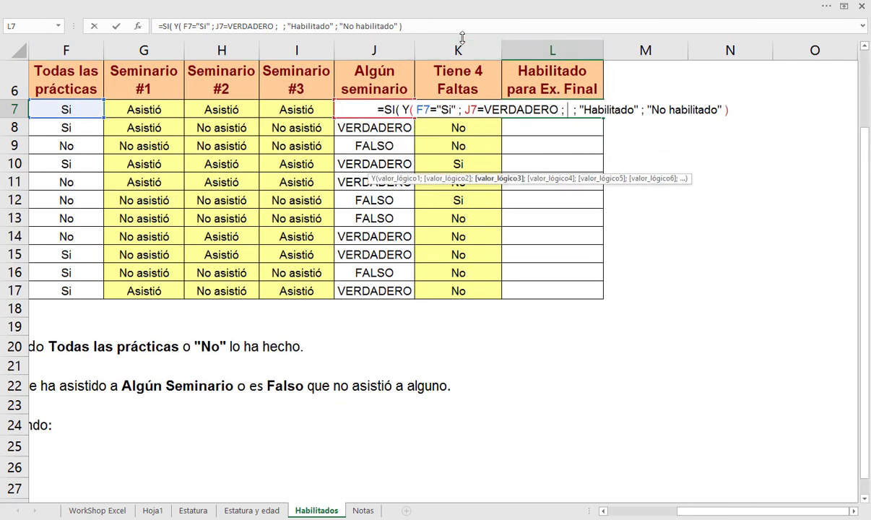
click(452, 127)
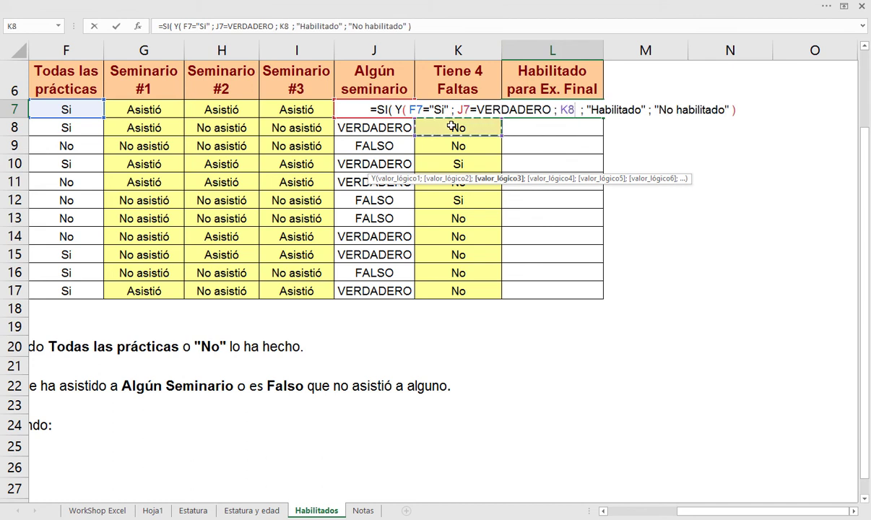
key(Up)
text(="N)
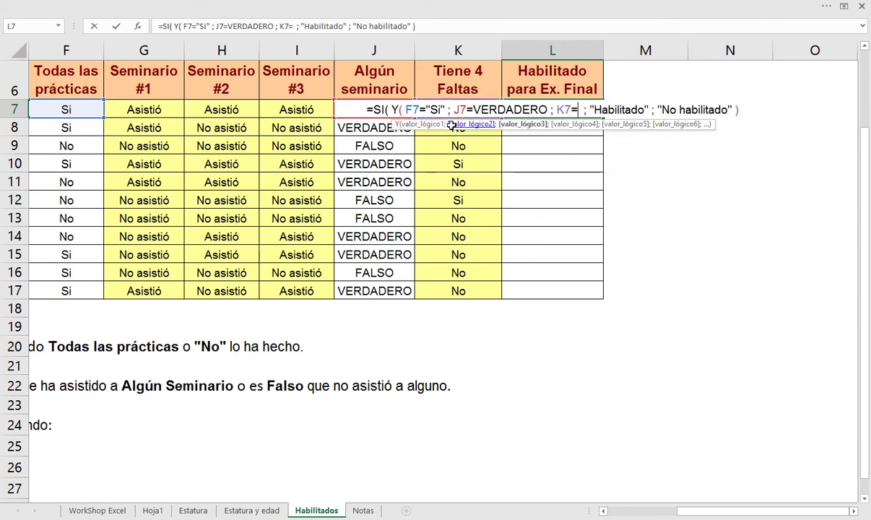
text(o)
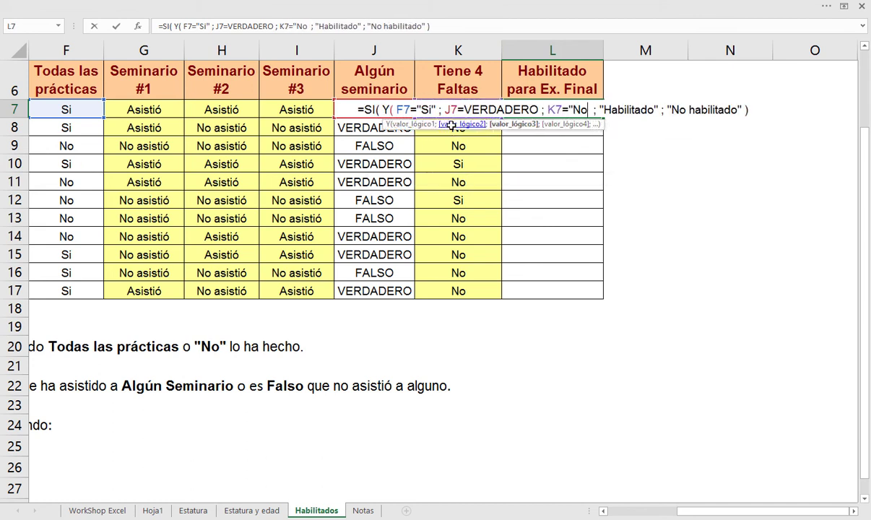
text(" )
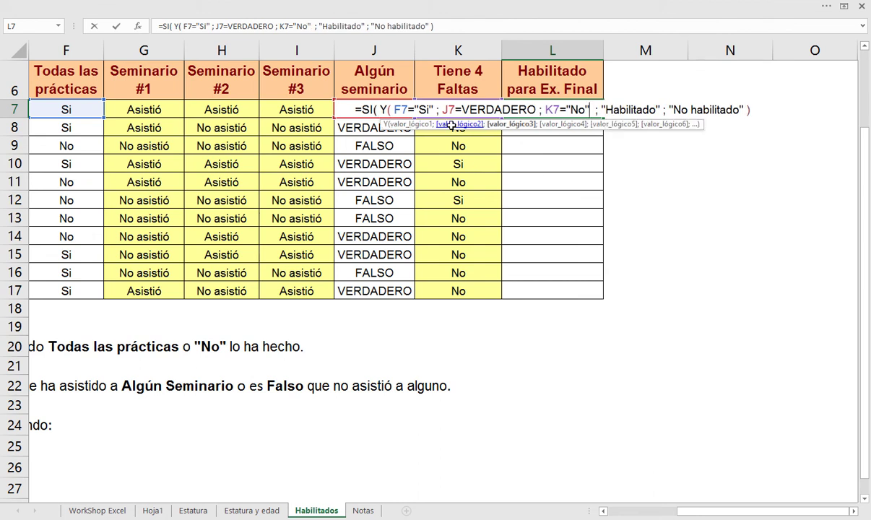
text())
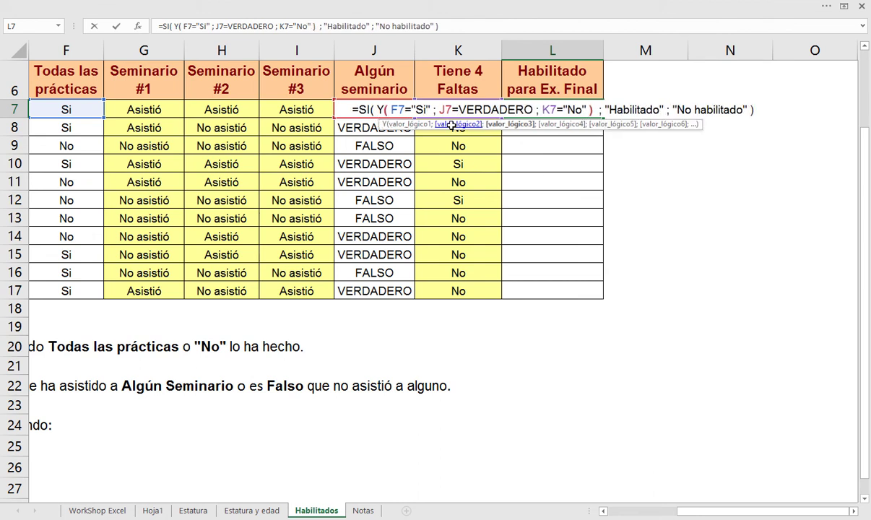
Step: Check the arguments of the L7 formula, confirm it and fill it down to L17
drag(389, 108, 665, 110)
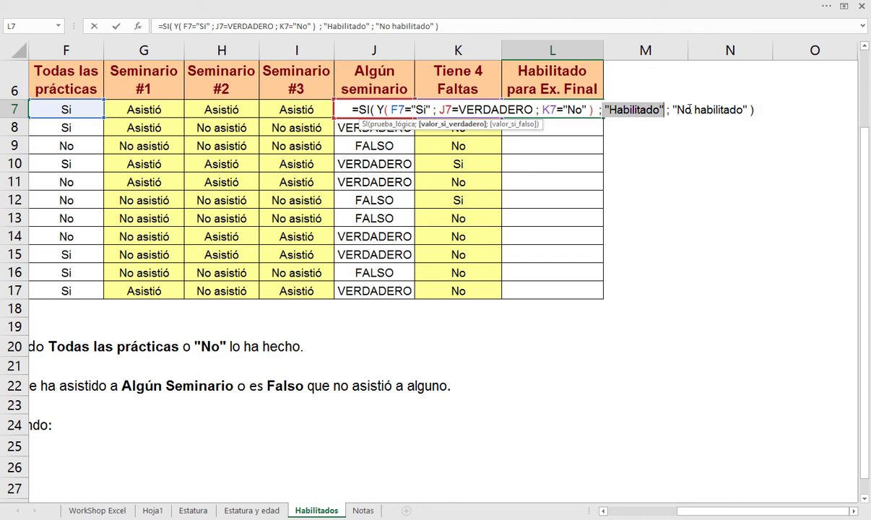
key(Escape)
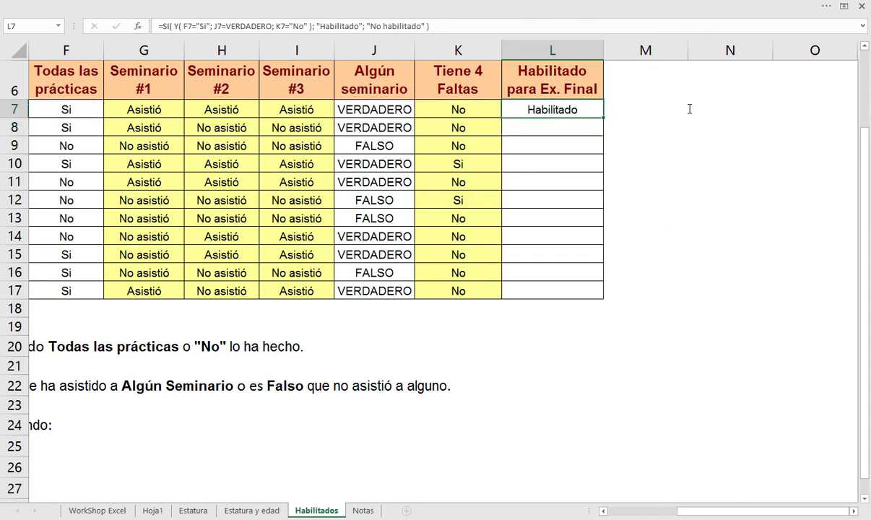
drag(603, 119, 587, 297)
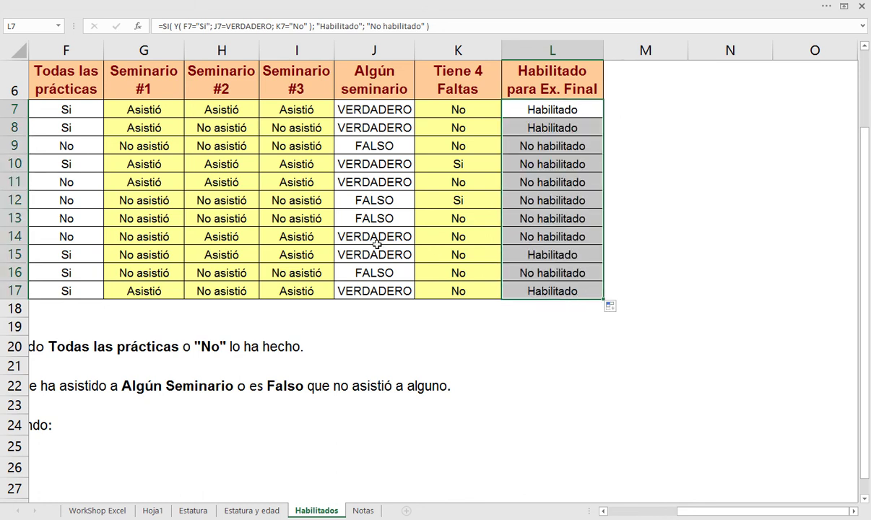
Step: Check the eligibility results against the criteria columns in rows 8, 9 and 16
click(14, 127)
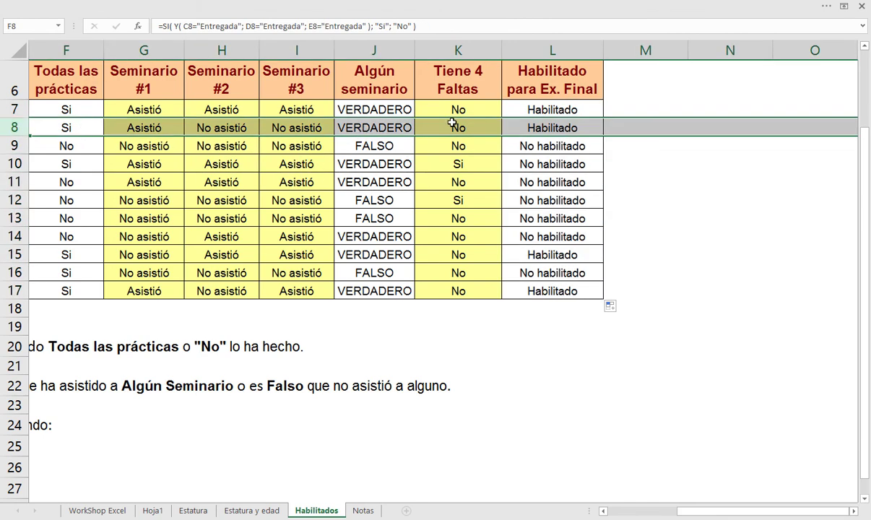
click(14, 145)
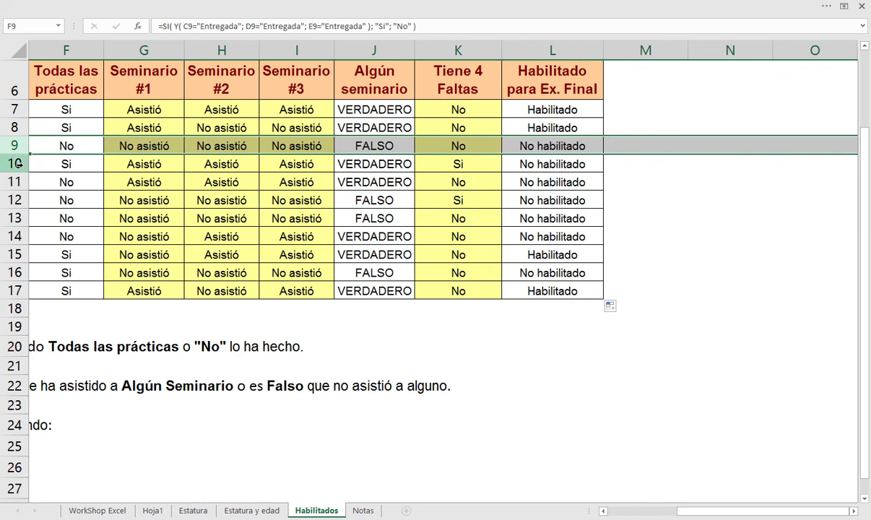
click(8, 273)
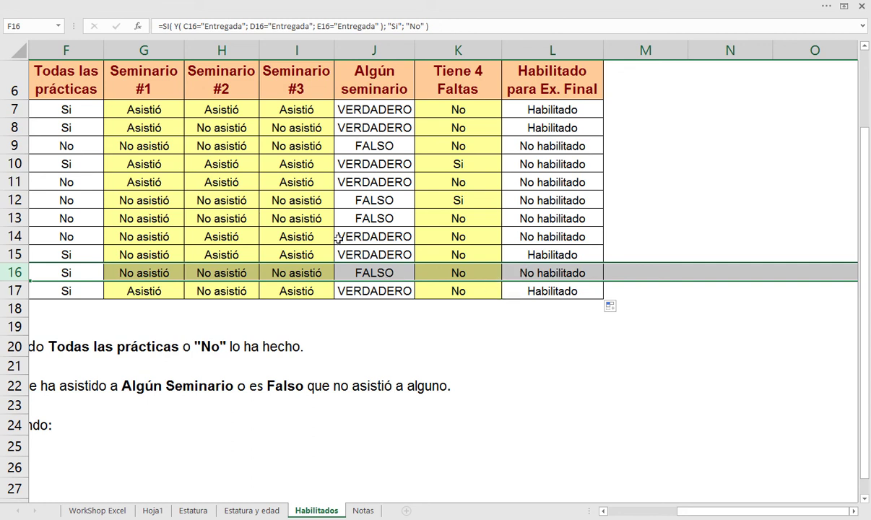
click(263, 228)
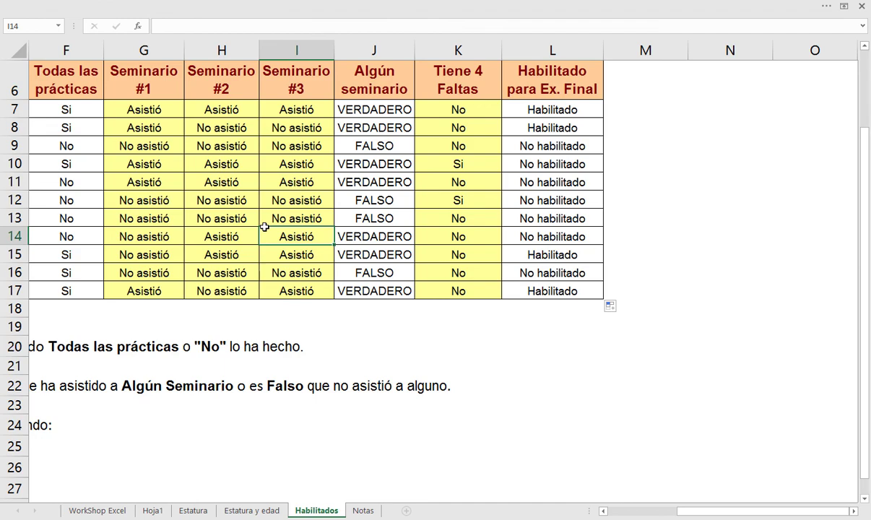
Step: Open the Notas sheet and review the calculations requested for F29:F37 in exercise 5
click(361, 510)
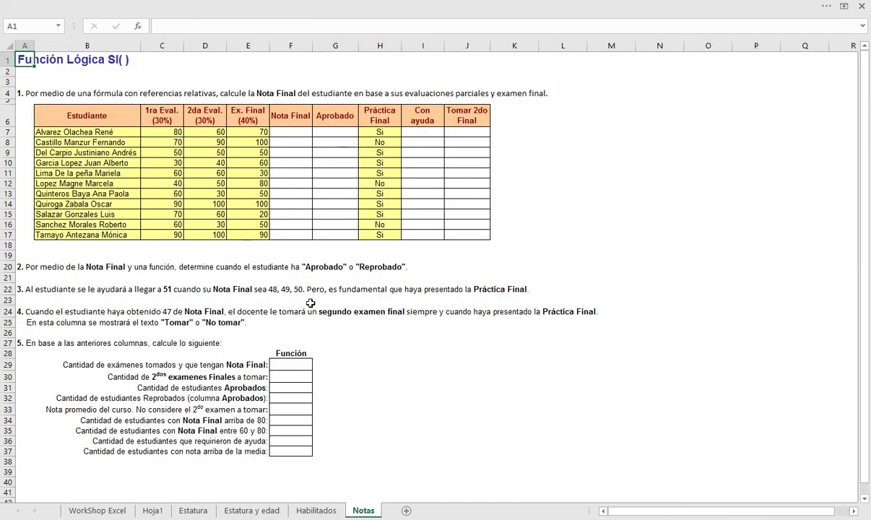
ctrl+scroll(311, 303, up, 3)
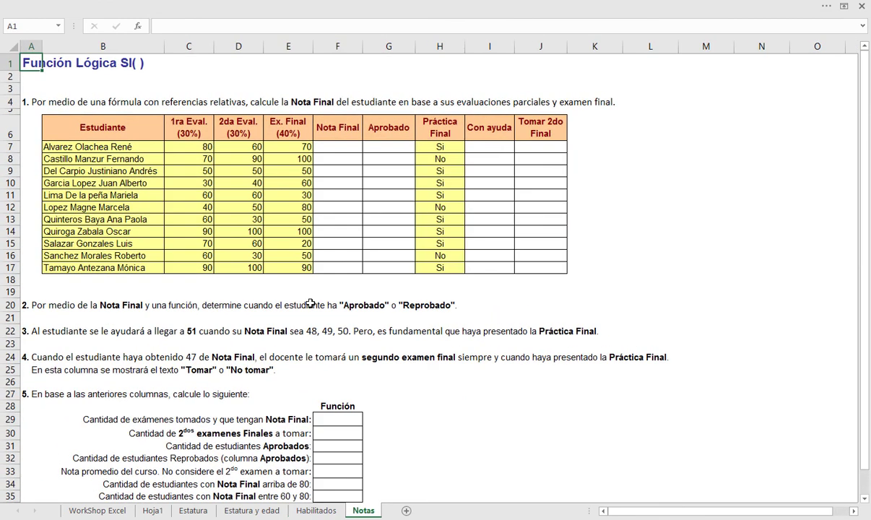
ctrl+scroll(311, 304, up, 2)
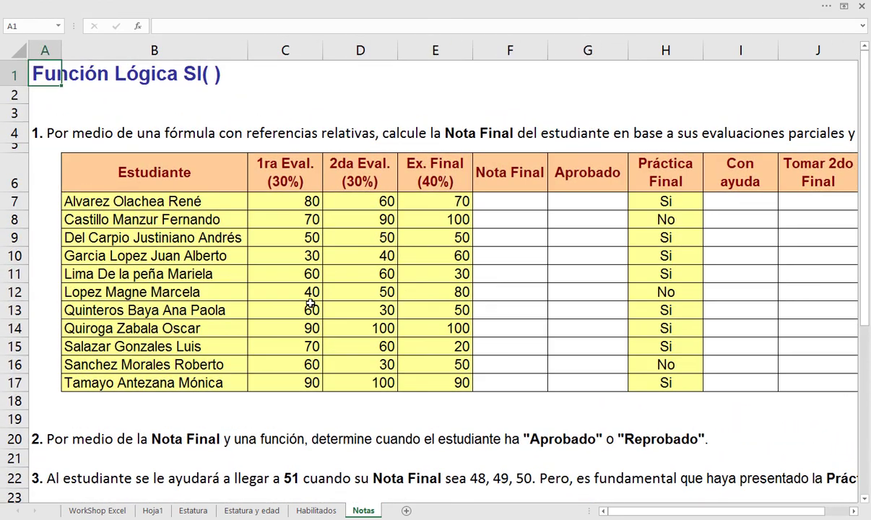
ctrl+scroll(310, 304, up, 1)
scroll(311, 304, down, 7)
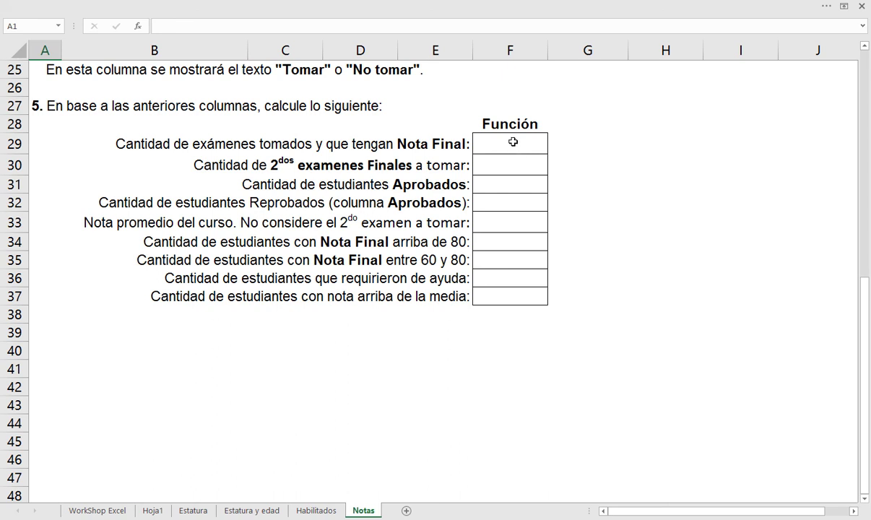
drag(483, 140, 503, 296)
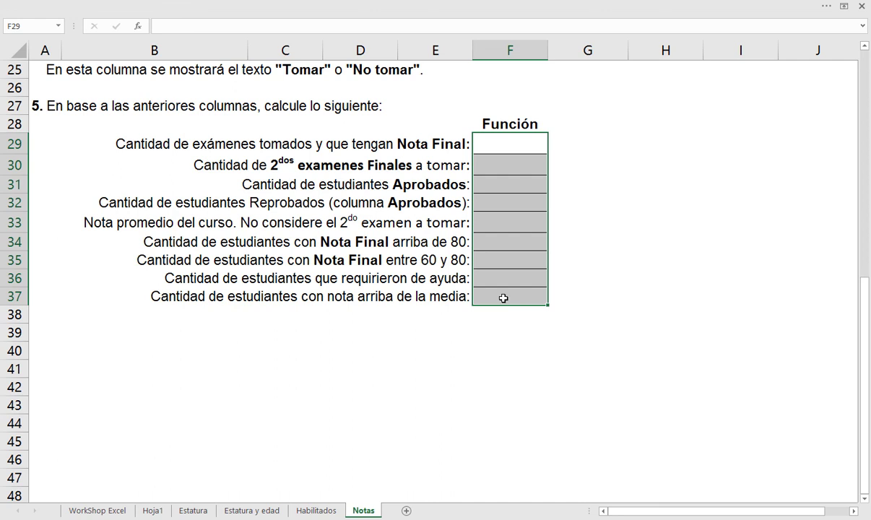
Step: Enter the function names contar( ) in F29 and contarr.si( ) in F30 as text
click(497, 146)
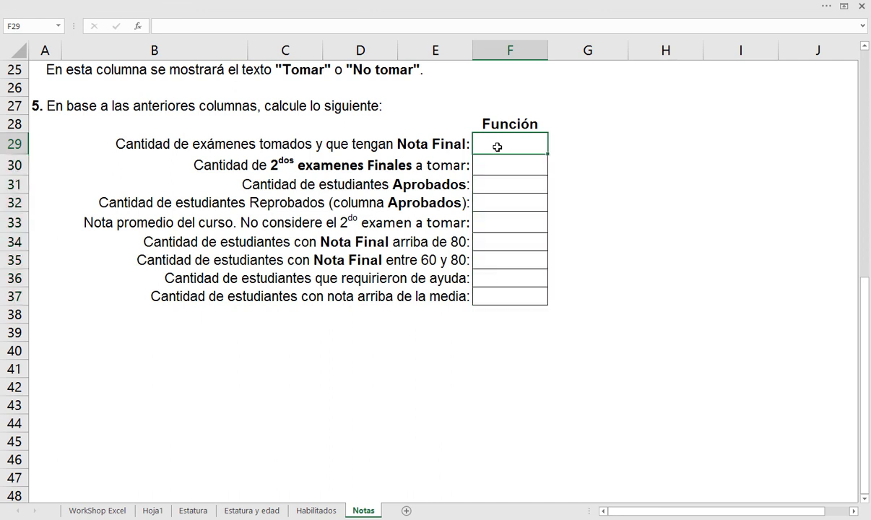
text(contar)
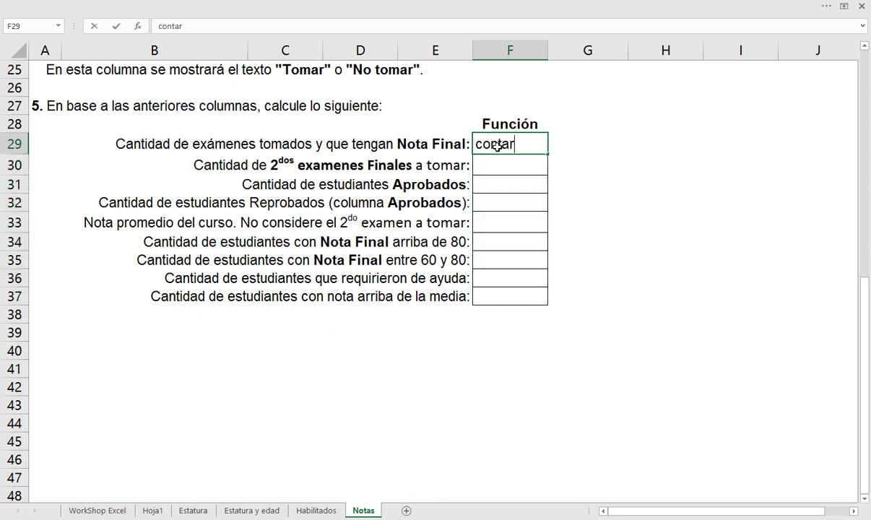
text(( ))
key(Return)
key(F2)
text(contar)
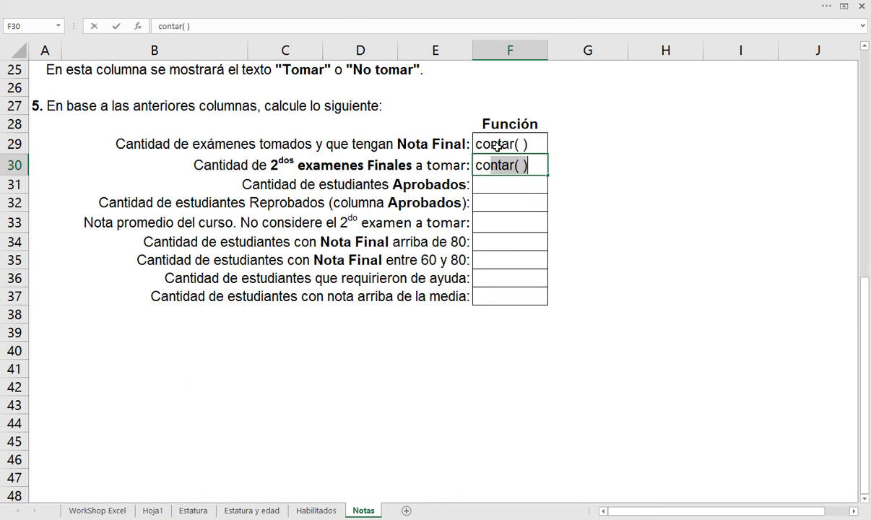
text(r)
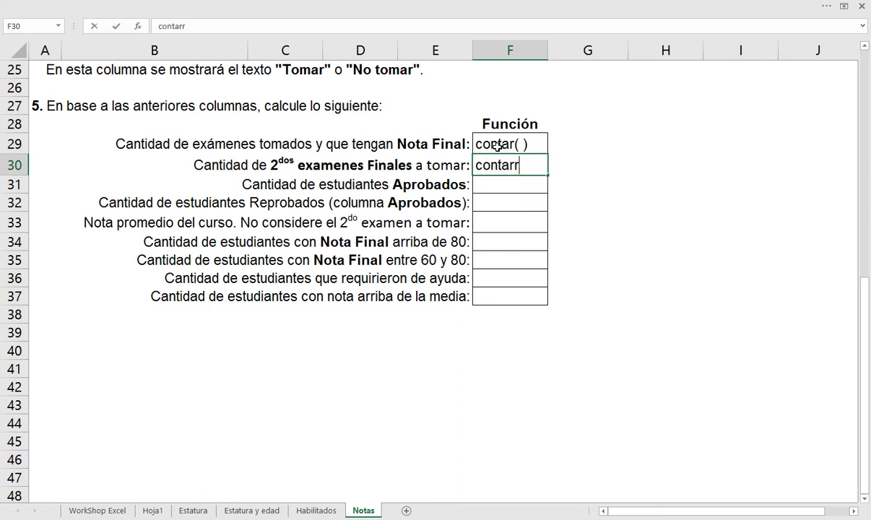
text(.si( ))
key(Return)
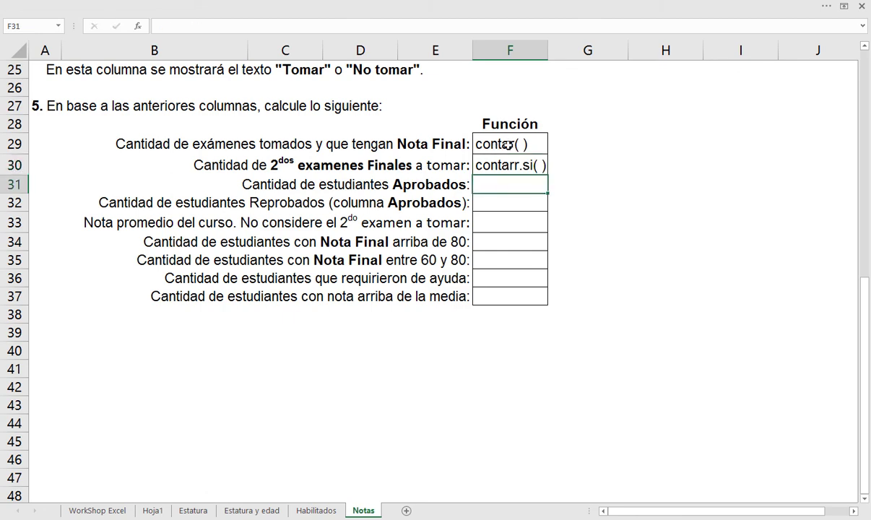
Step: Examine the Ex. Final grades in E7:E17 in relation to the contar( ) function noted in F29
click(508, 144)
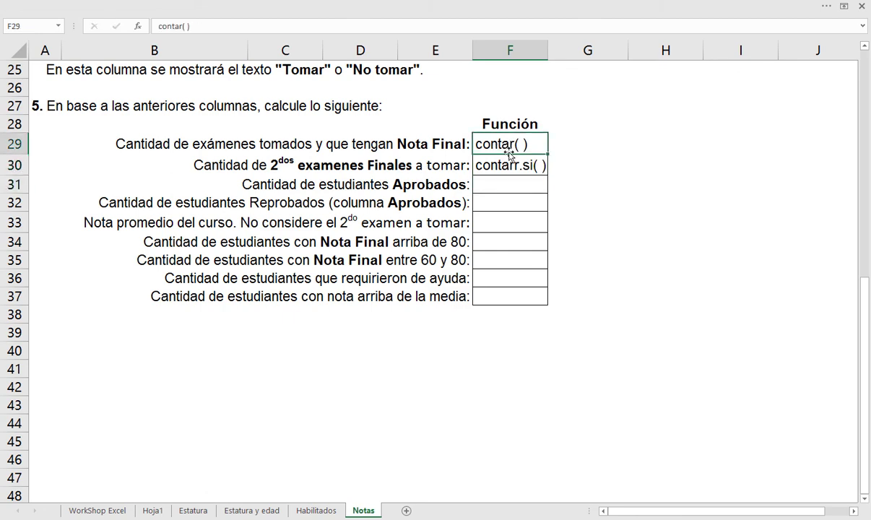
scroll(508, 150, up, 4)
scroll(509, 151, up, 4)
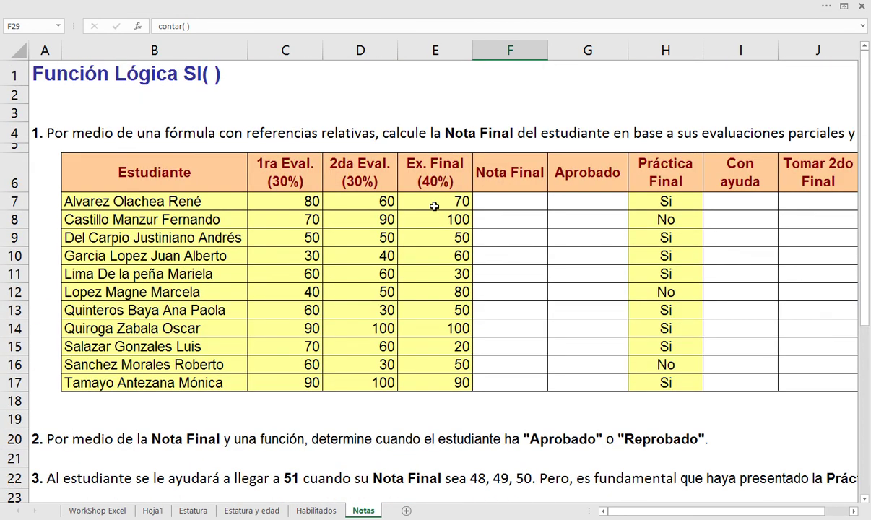
drag(434, 206, 444, 383)
scroll(439, 379, down, 3)
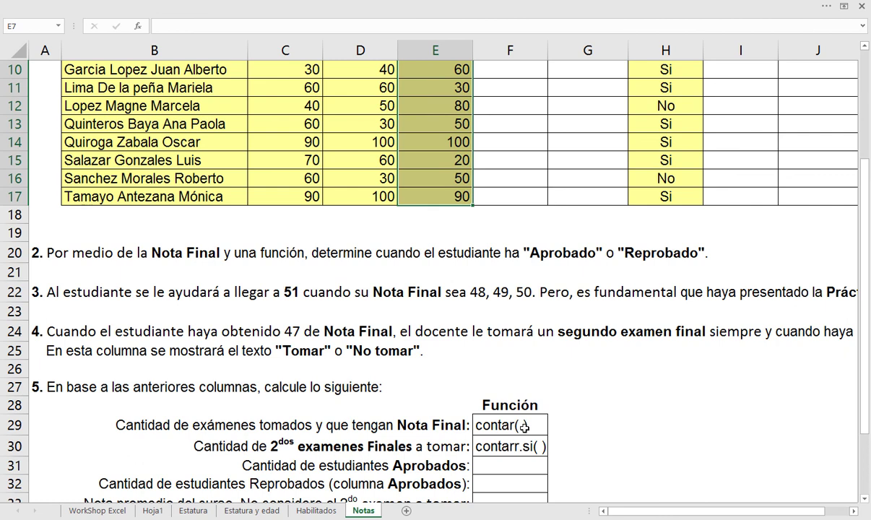
Step: Correct the function name in F30 to contar.si( )
click(519, 446)
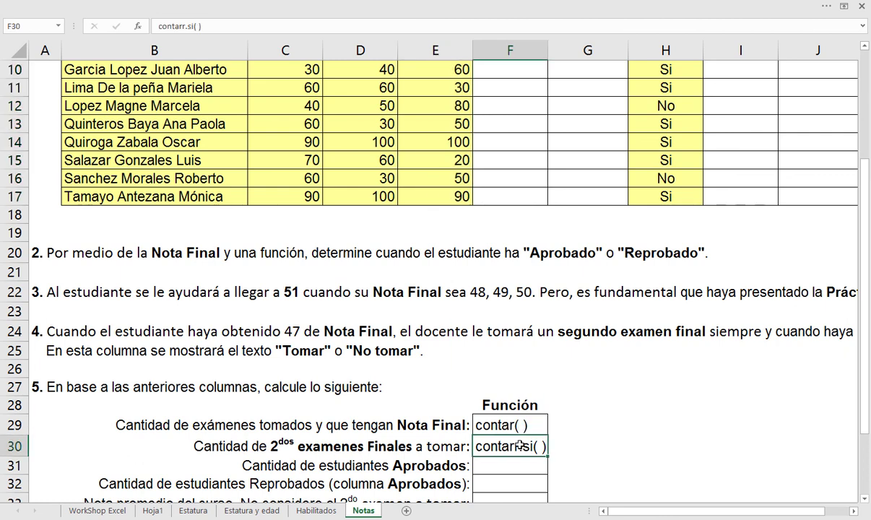
double_click(520, 446)
key(BackSpace)
key(Return)
key(Up)
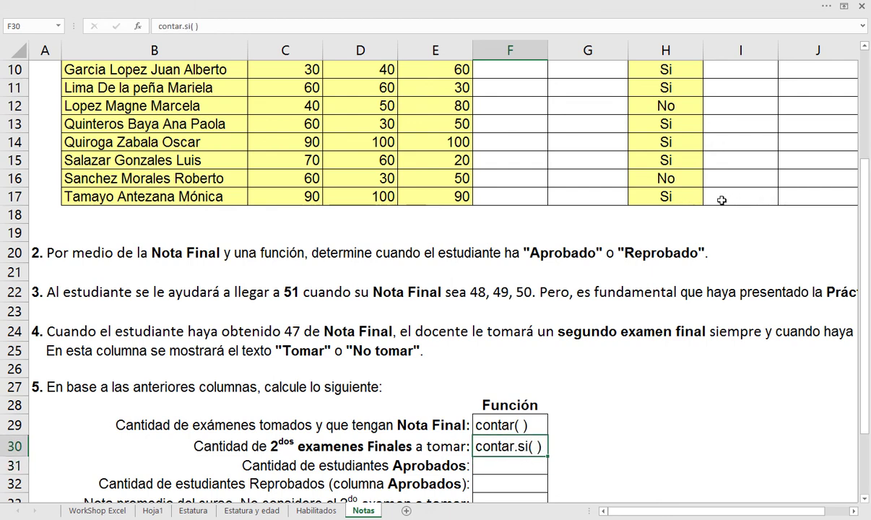
Step: Examine the Ex. Final and Práctica Final columns in relation to the contar.si( ) function noted in F30
drag(447, 105, 421, 169)
drag(666, 108, 665, 192)
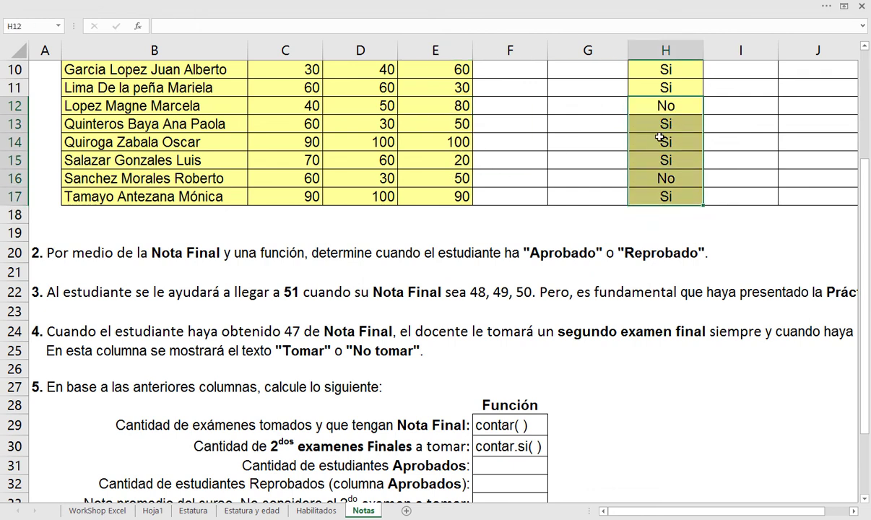
click(488, 447)
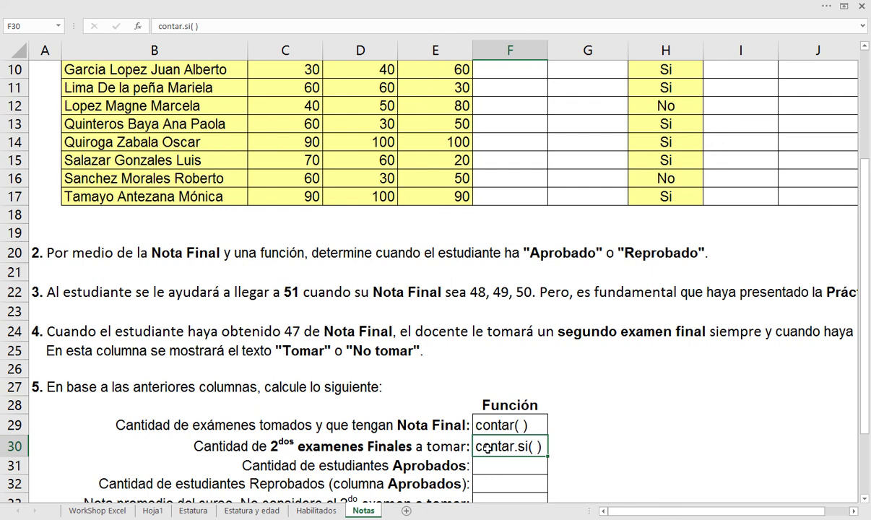
Step: Examine the Función cells F29:F37 for the exercise 5 calculations in relation to the grades table above
click(490, 426)
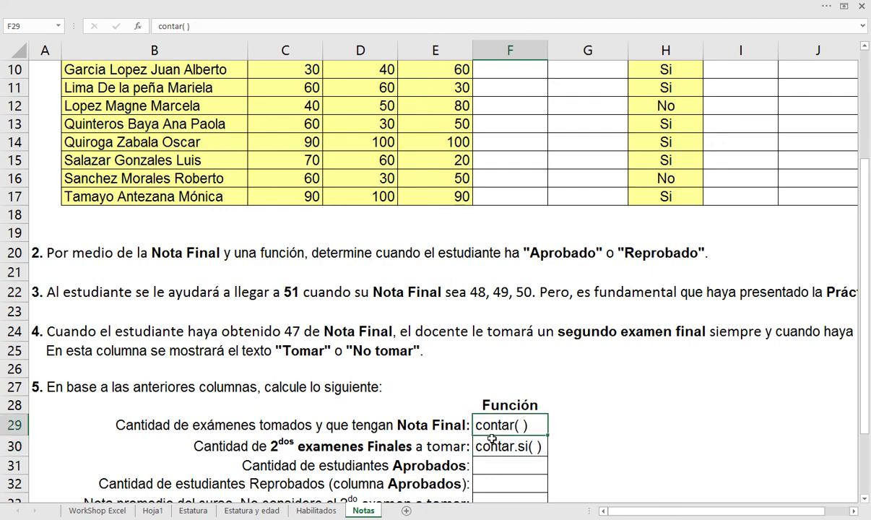
click(491, 446)
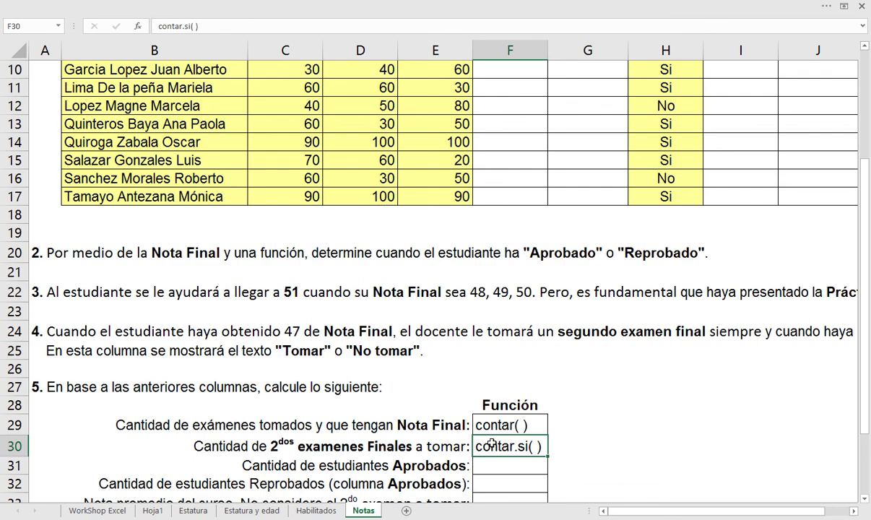
scroll(499, 445, down, 1)
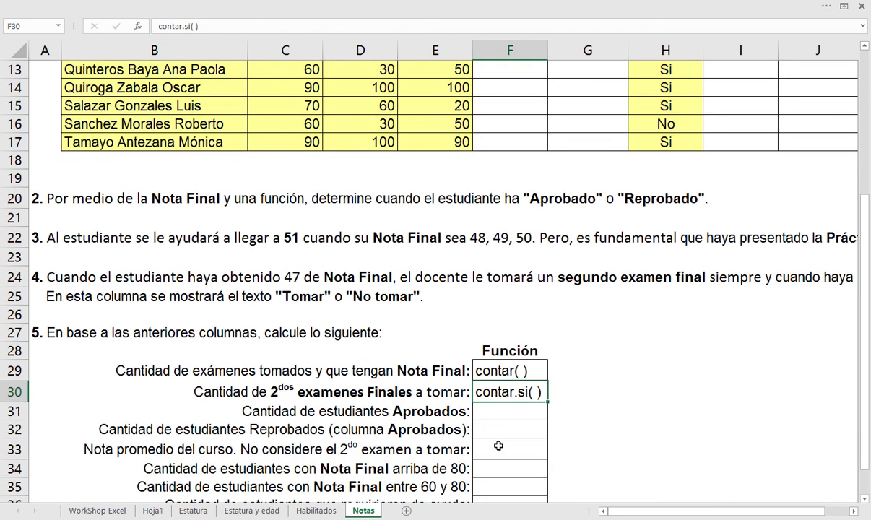
scroll(498, 446, down, 1)
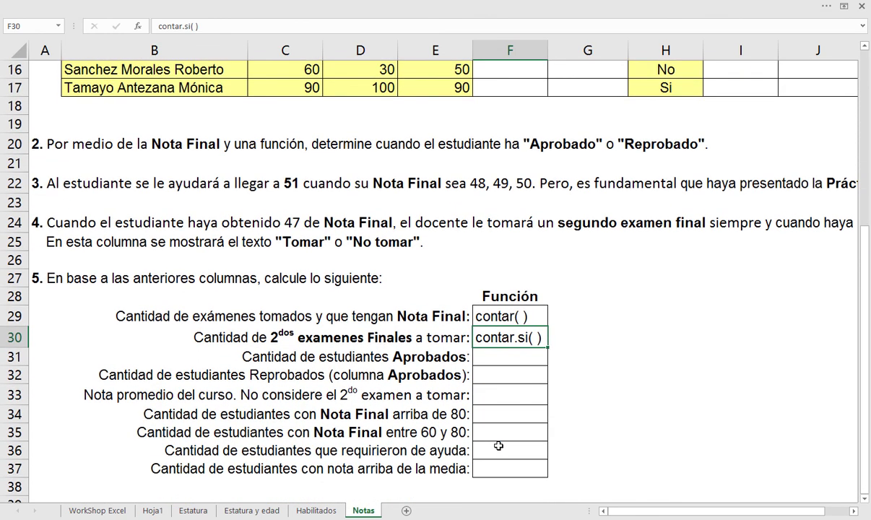
drag(475, 315, 488, 462)
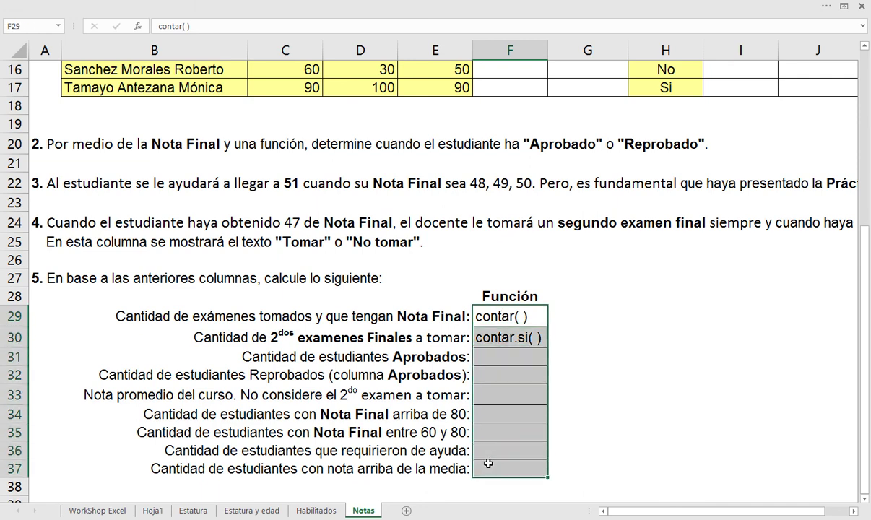
scroll(488, 463, up, 5)
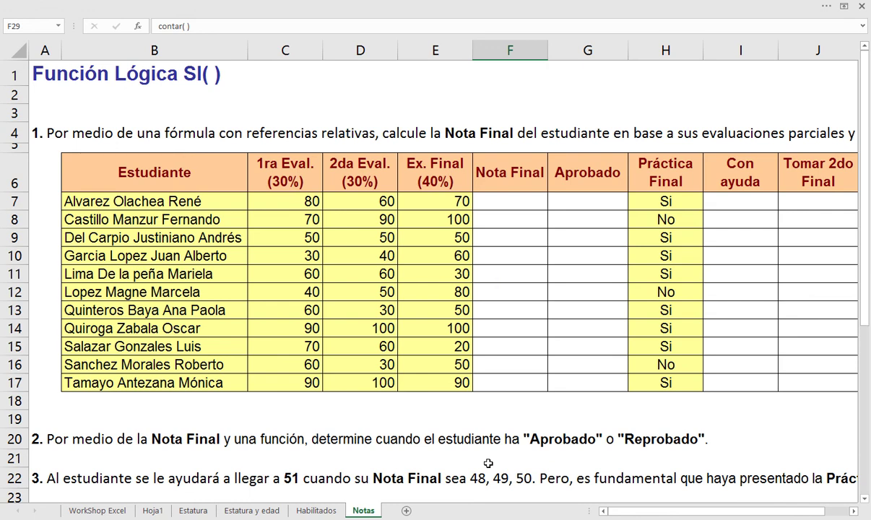